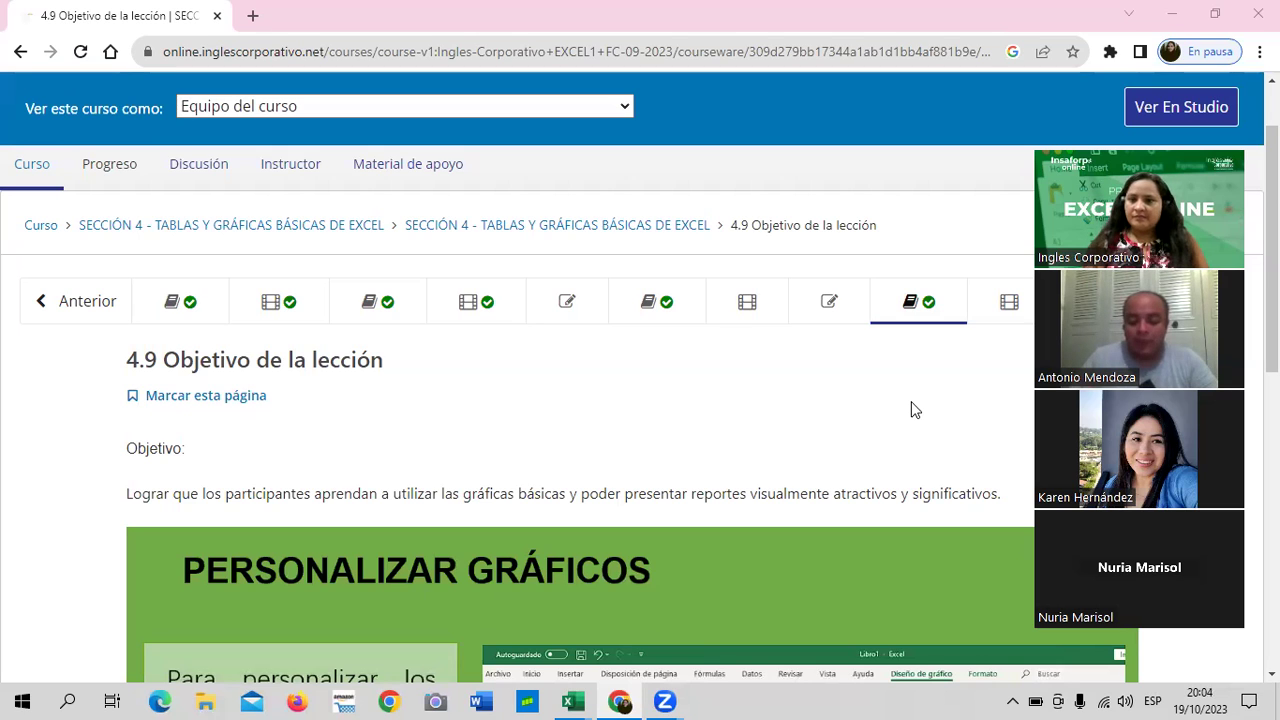
Step: Bring the Gráficos workbook window to the front
{"action": "left_click", "coordinate": [1085, 152]}
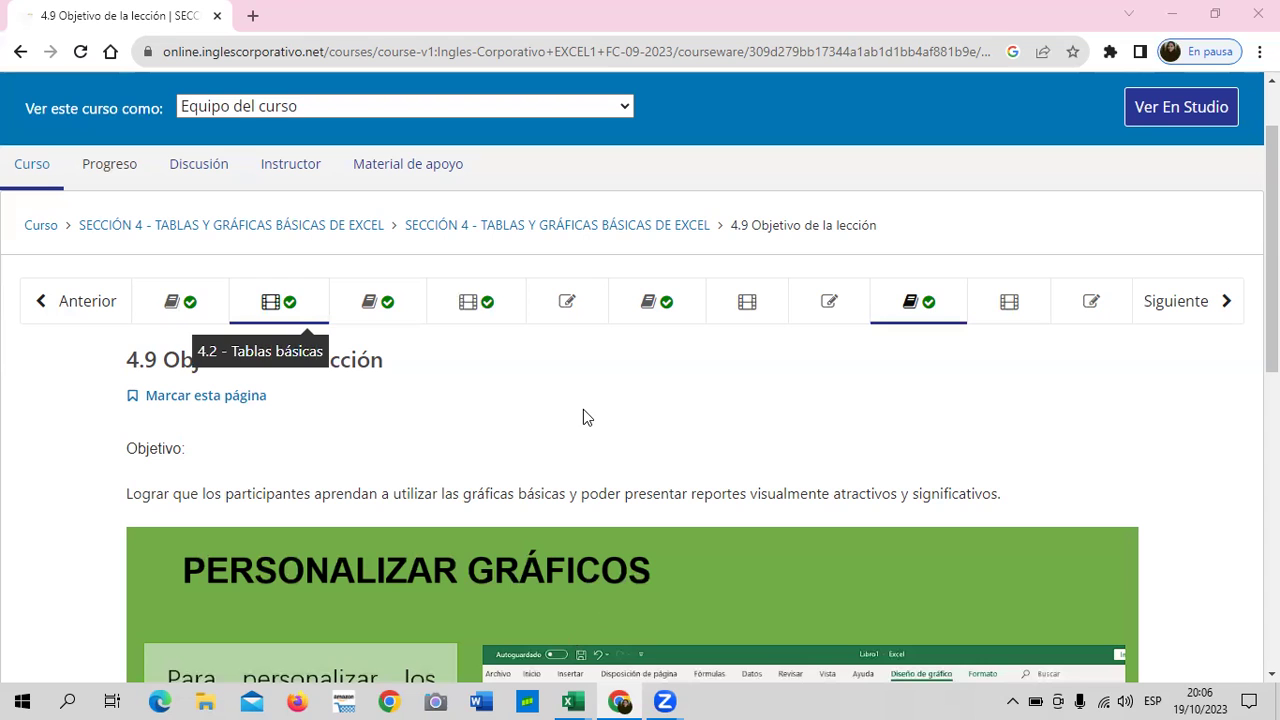
{"action": "mouse_move", "coordinate": [572, 701]}
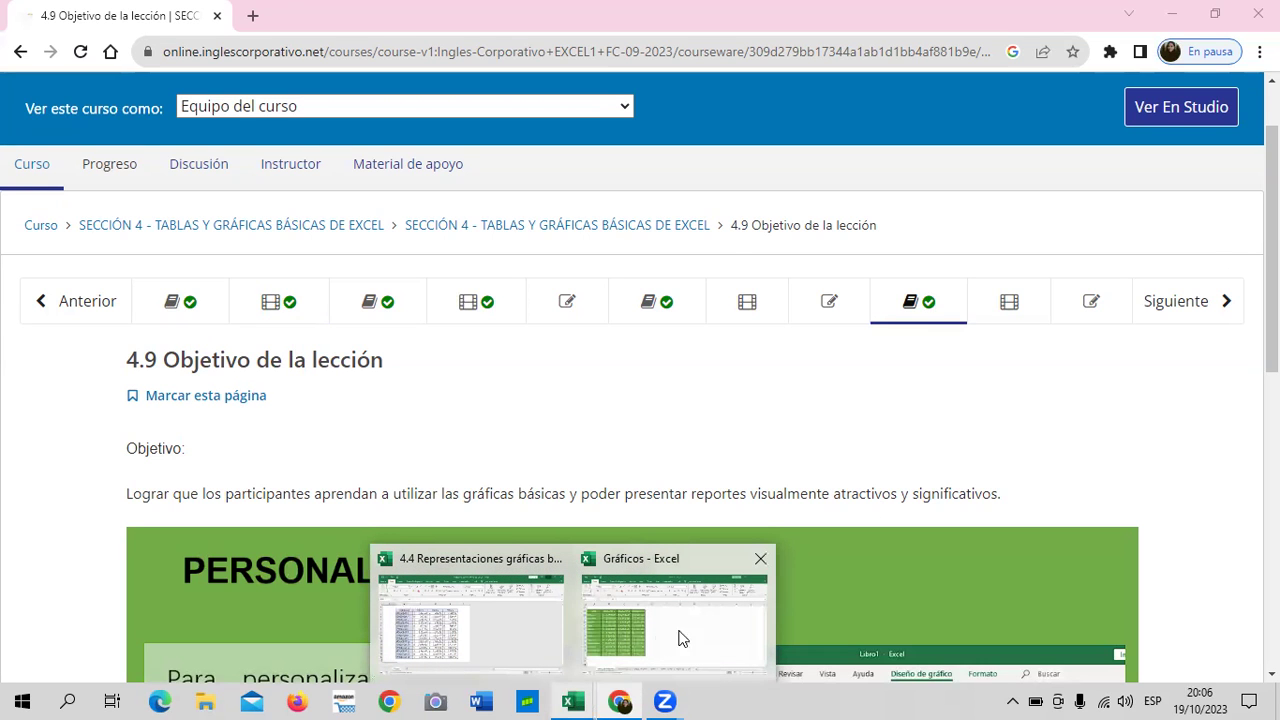
{"action": "left_click", "coordinate": [716, 626]}
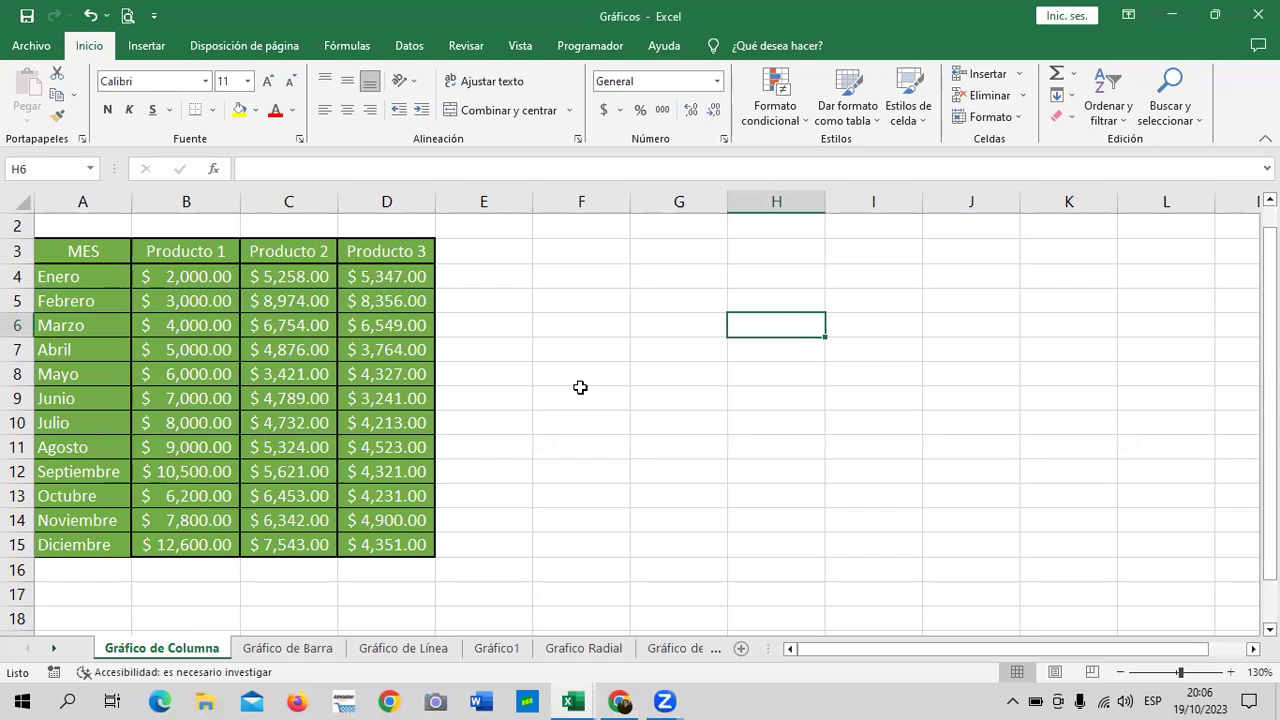
{"action": "left_click", "coordinate": [673, 368]}
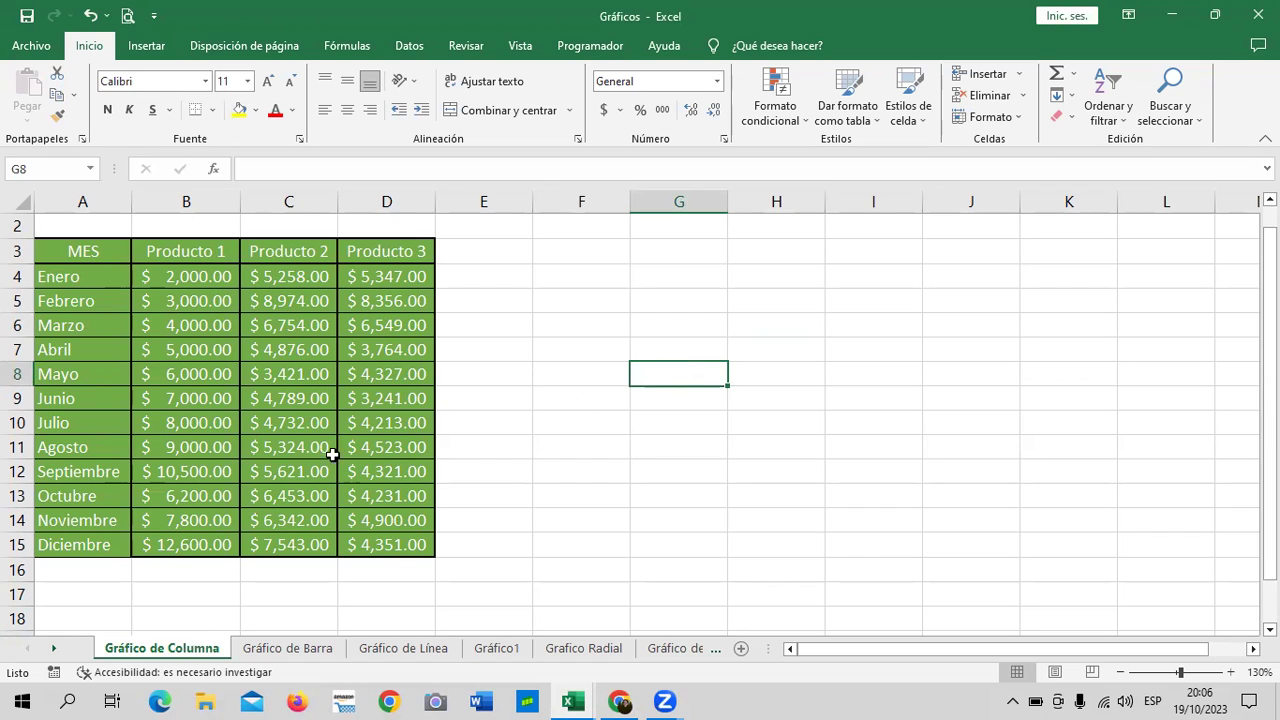
{"action": "left_click", "coordinate": [438, 298]}
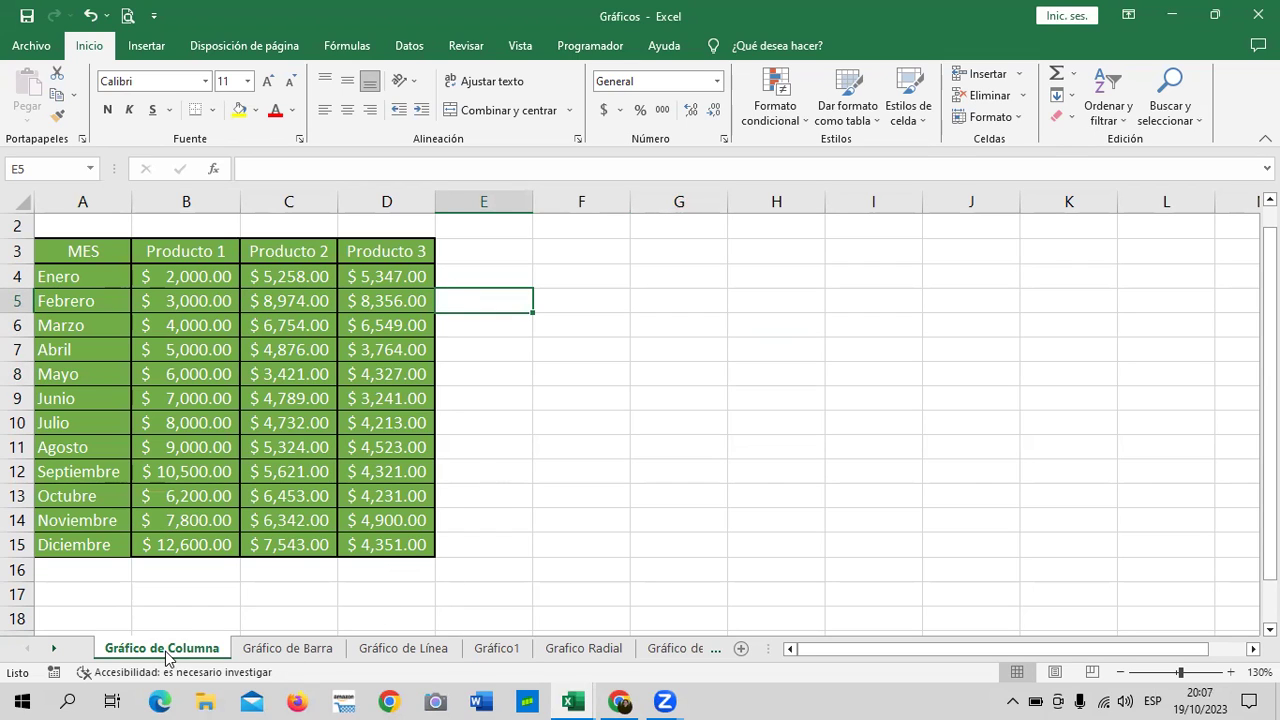
Step: Browse the Columna, Barra and Línea chart sheets, ending on the Gráfico1 radar chart
{"action": "left_click", "coordinate": [312, 650]}
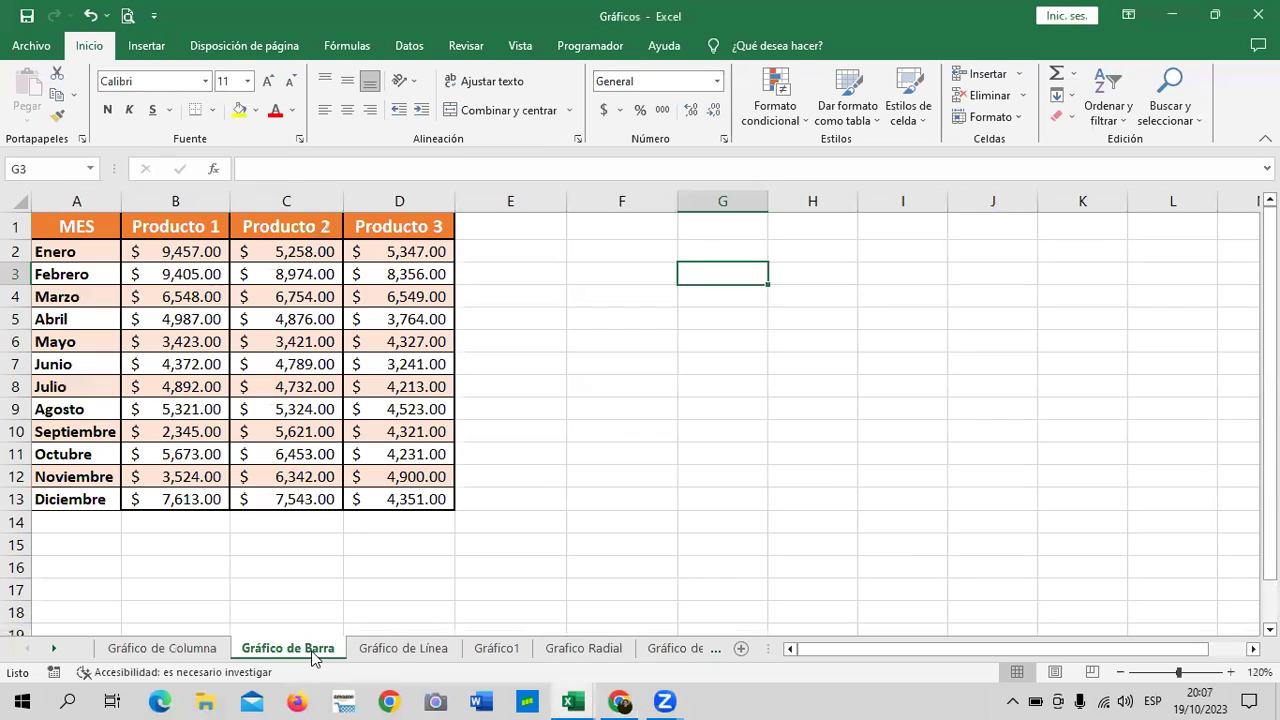
{"action": "left_click", "coordinate": [182, 650]}
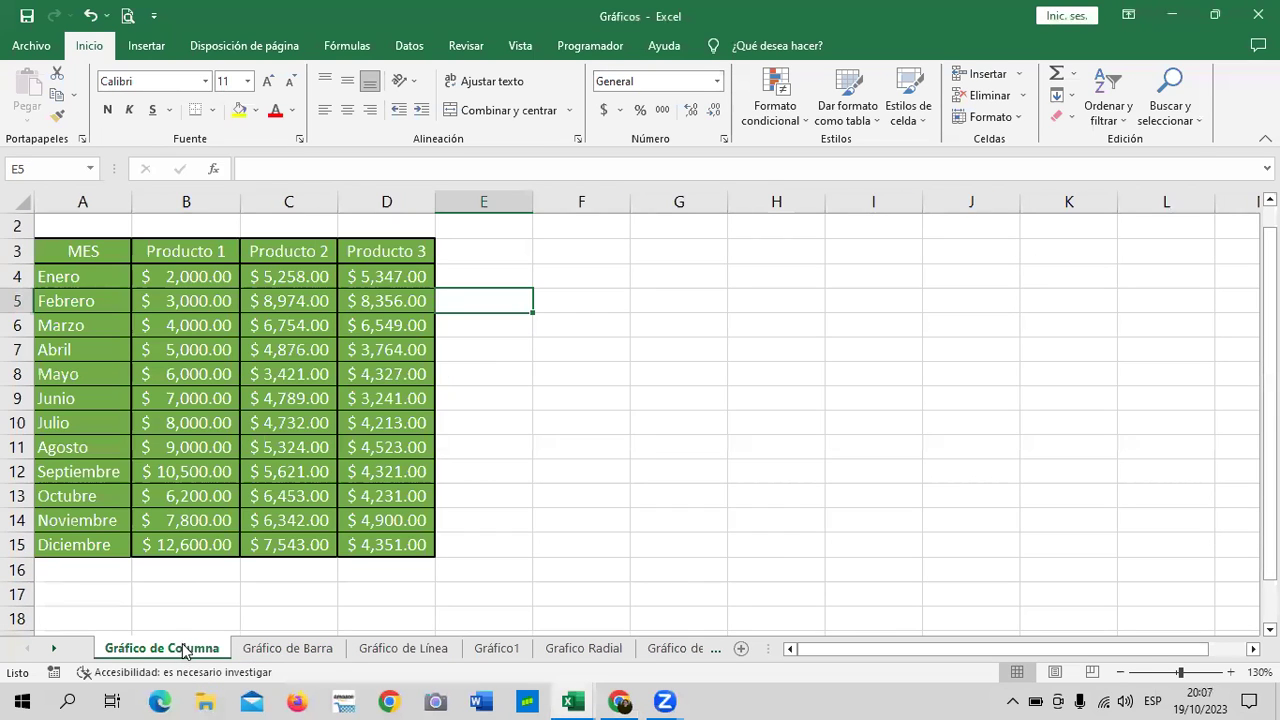
{"action": "left_click", "coordinate": [276, 650]}
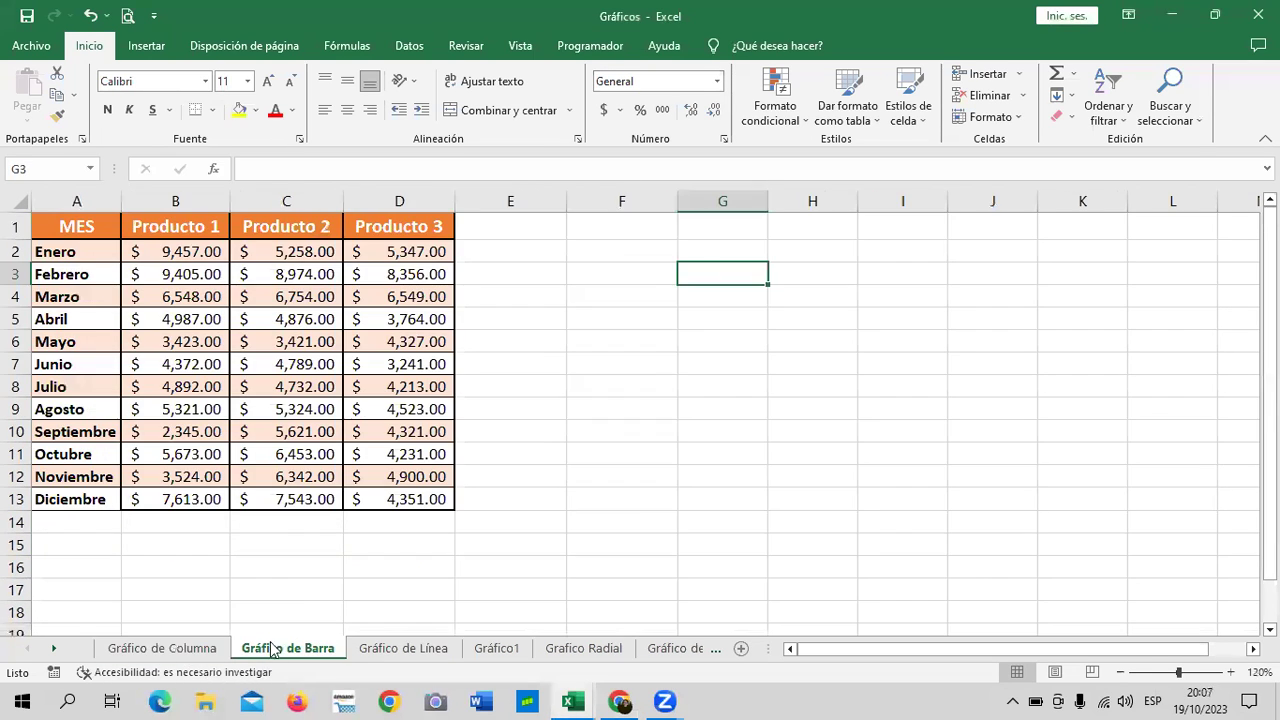
{"action": "left_click", "coordinate": [420, 650]}
{"action": "left_click", "coordinate": [210, 650]}
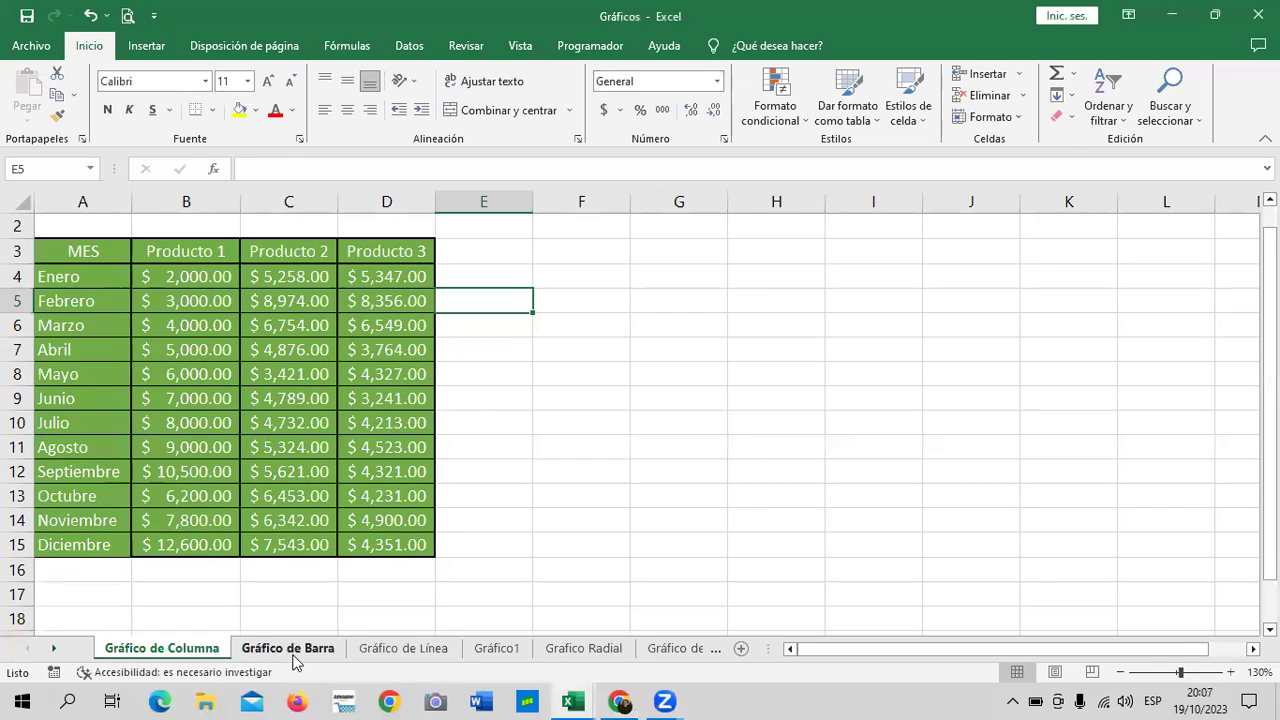
{"action": "left_click", "coordinate": [292, 650]}
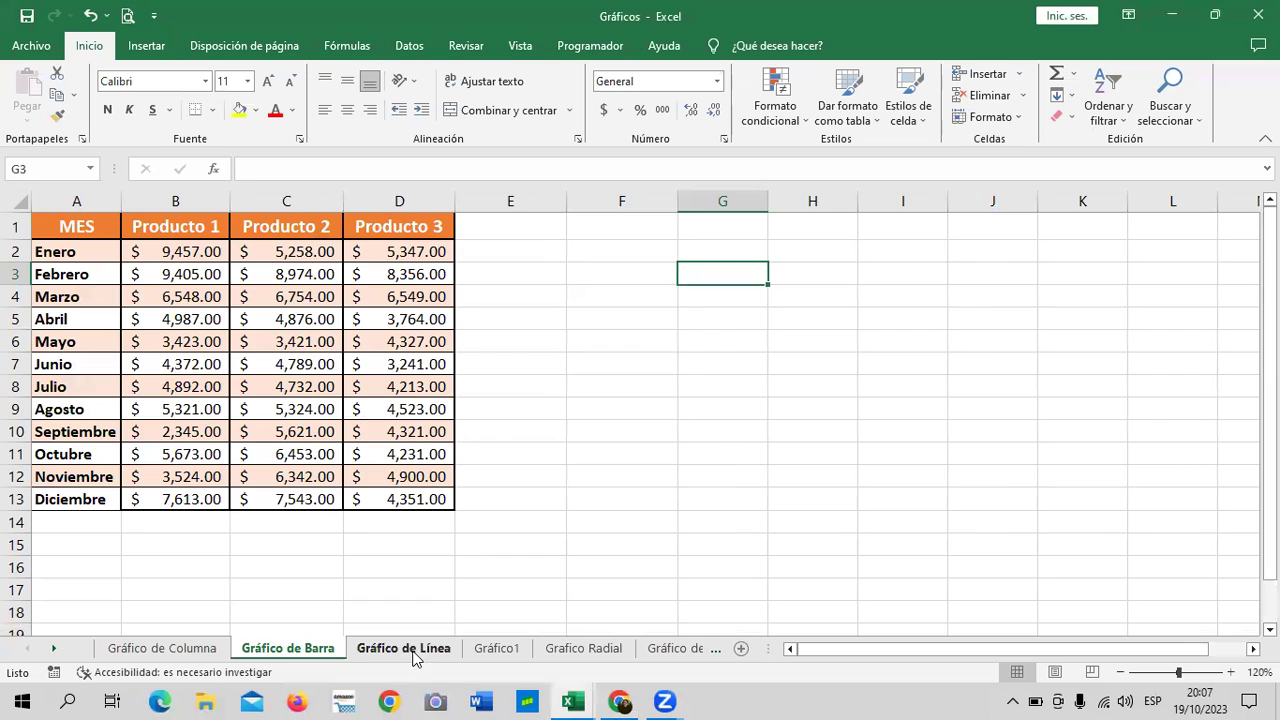
{"action": "left_click", "coordinate": [412, 650]}
{"action": "left_click", "coordinate": [497, 648]}
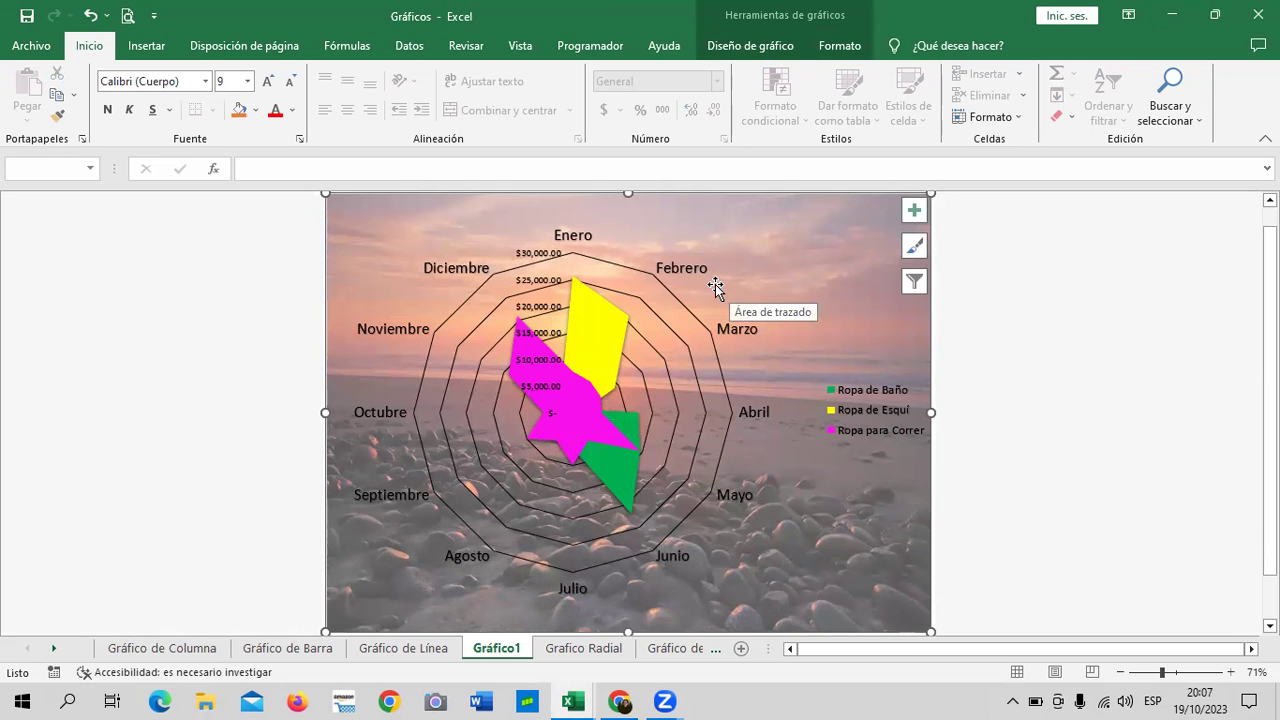
Step: Compare the Grafico Radial data sheet with the Gráfico1 radar chart
{"action": "left_click", "coordinate": [606, 650]}
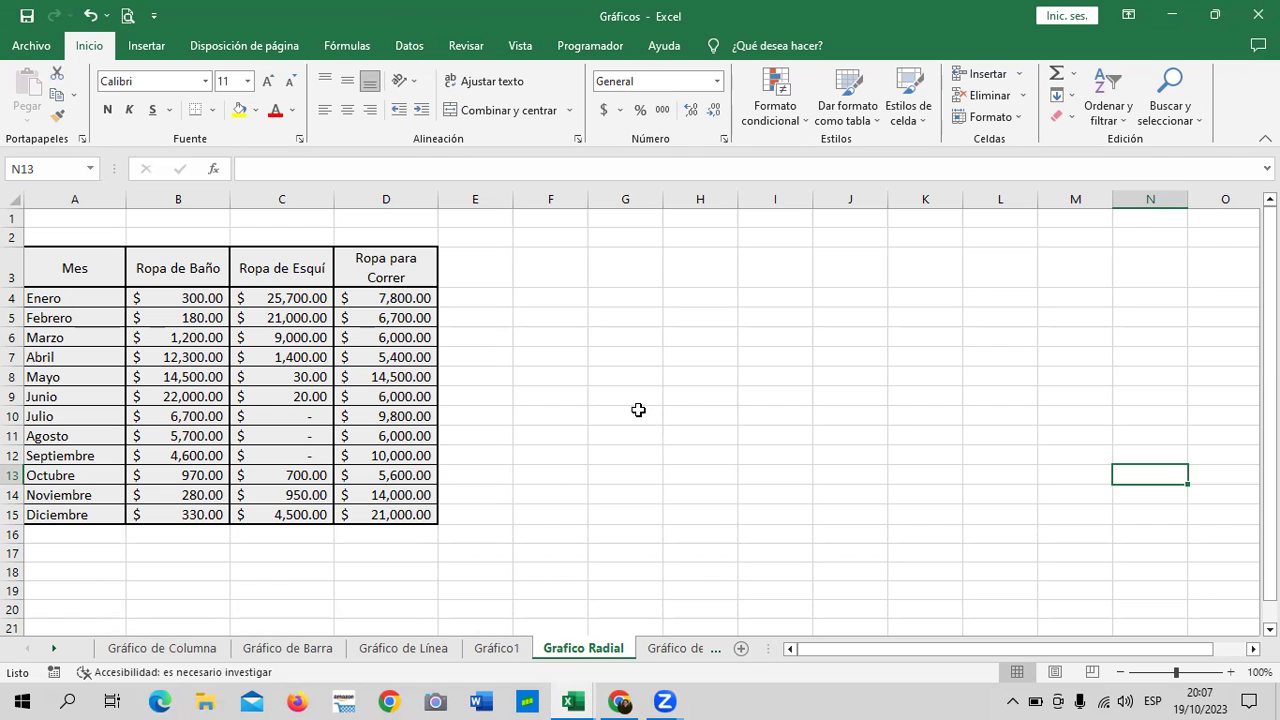
{"action": "left_click", "coordinate": [500, 649]}
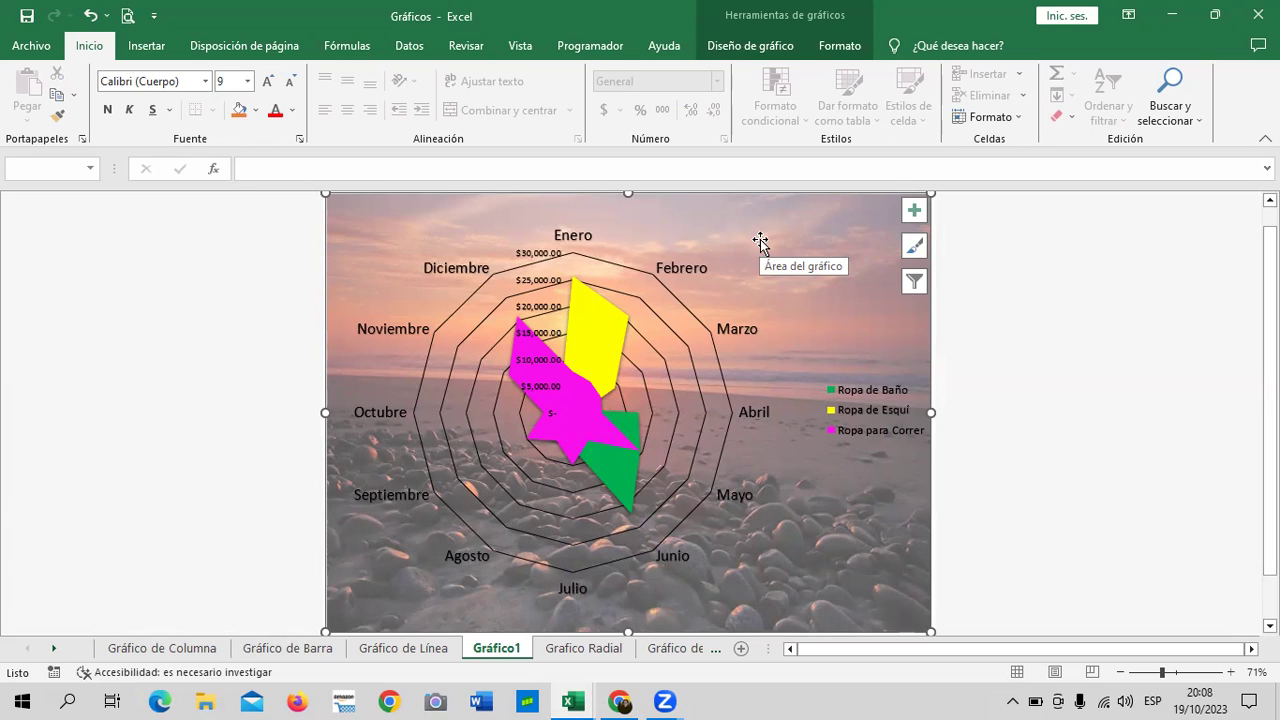
{"action": "left_click", "coordinate": [586, 655]}
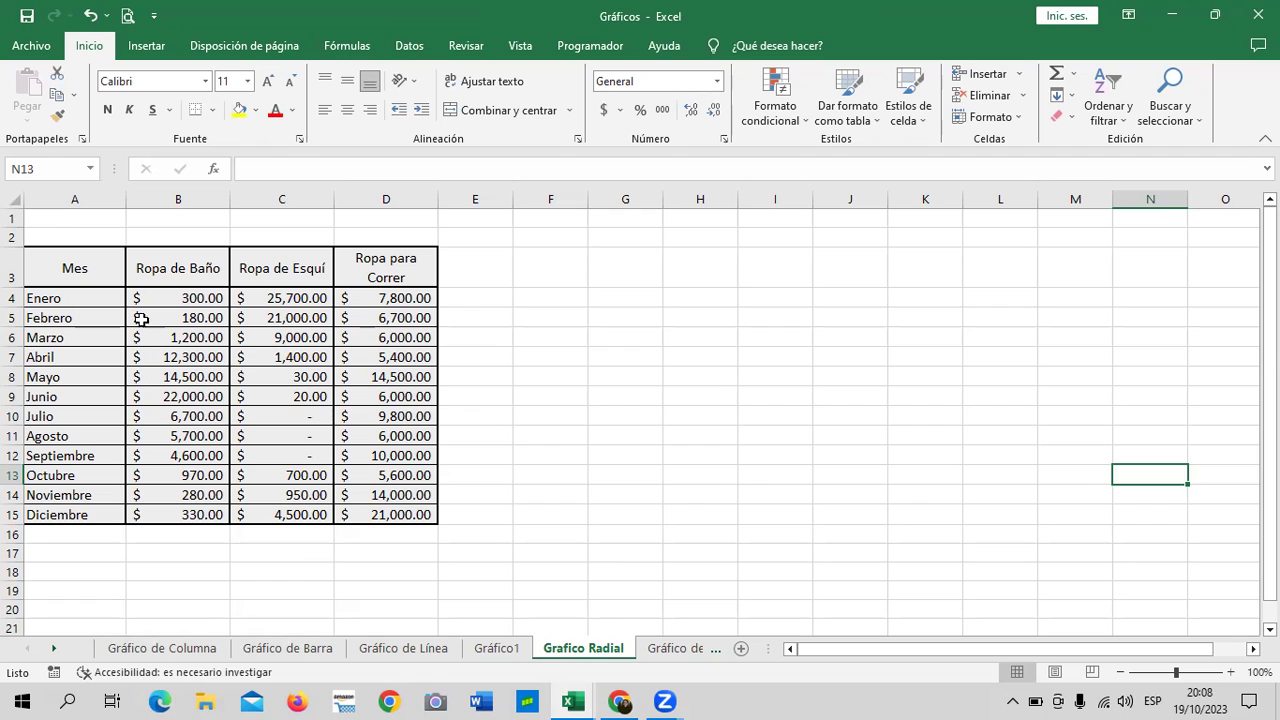
Step: Scroll the sheet tabs past Gráfico de Área to the Minigraficos sheet's FEBRERO table
{"action": "left_click", "coordinate": [57, 652]}
{"action": "left_click", "coordinate": [57, 652]}
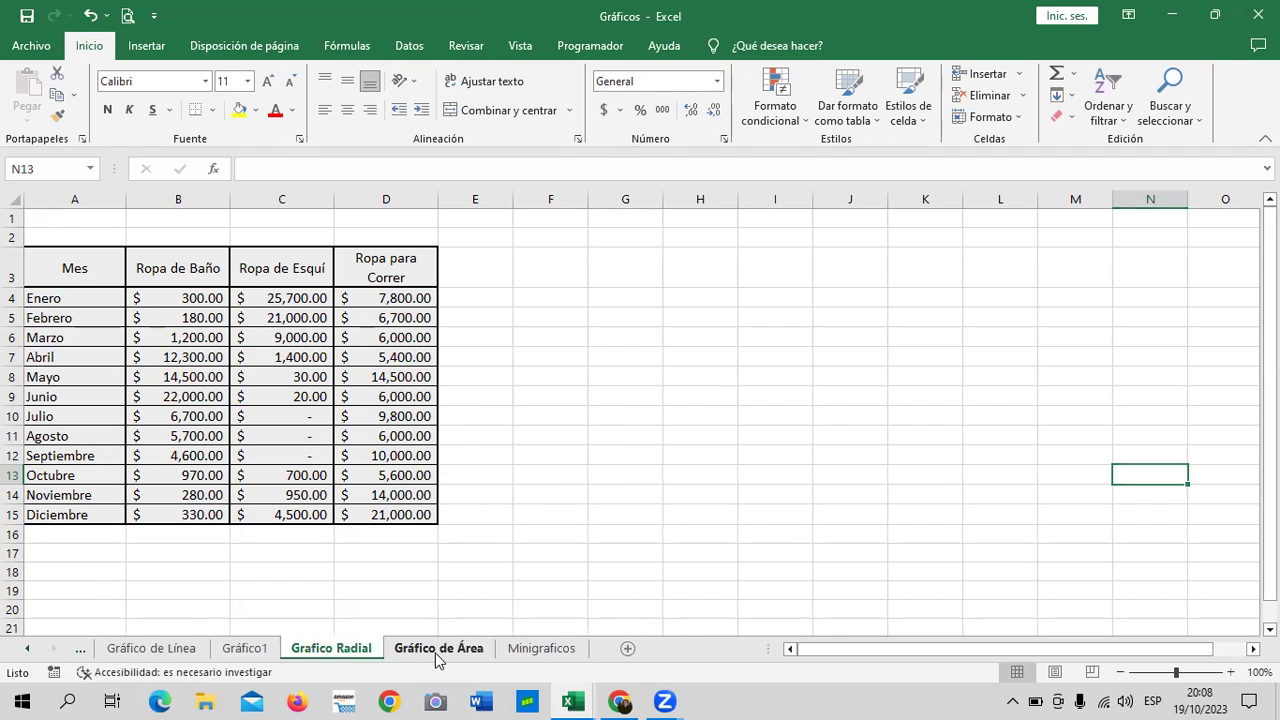
{"action": "left_click", "coordinate": [435, 650]}
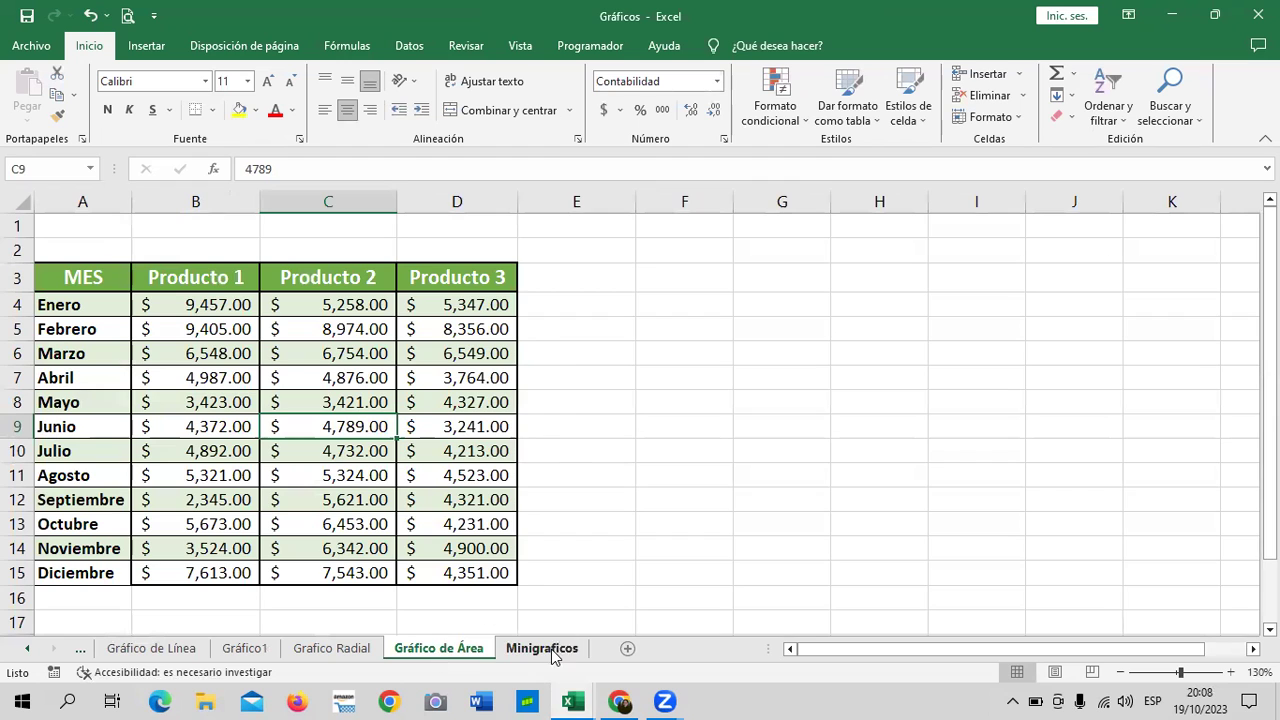
{"action": "left_click", "coordinate": [549, 650]}
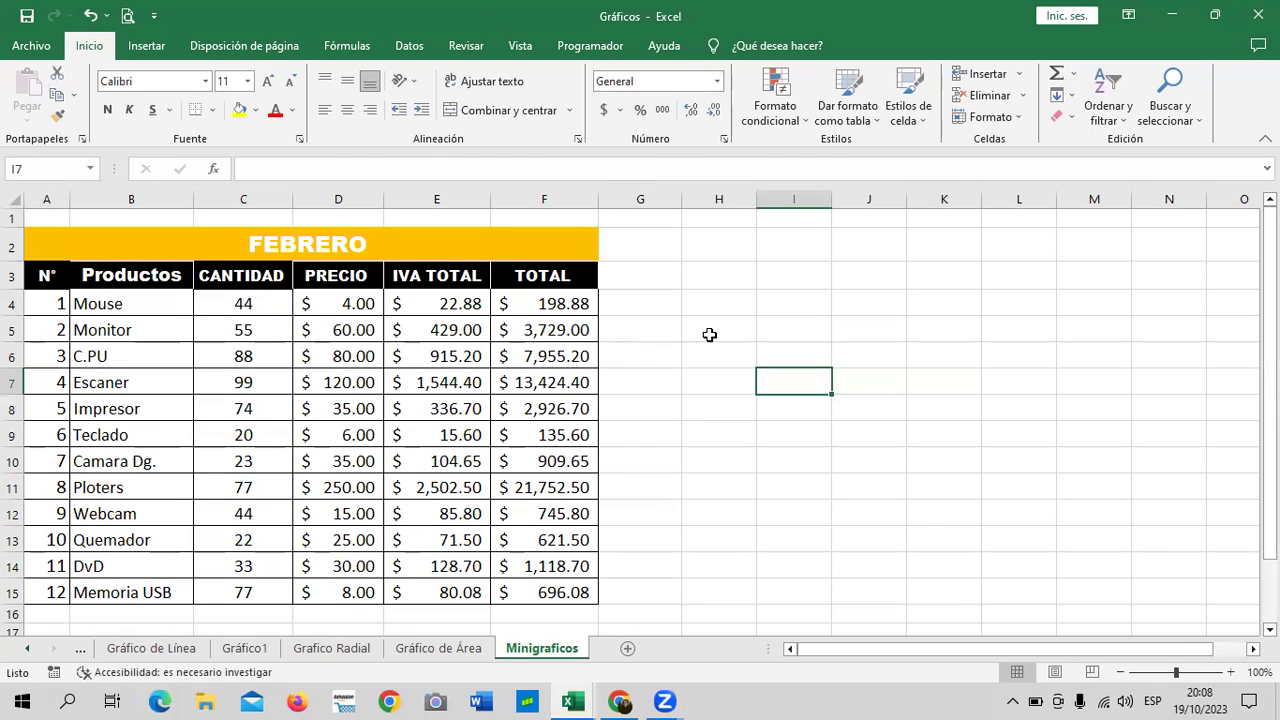
Step: Insert a blank column D before PRECIO in the FEBRERO table and select D4
{"action": "left_click", "coordinate": [709, 334]}
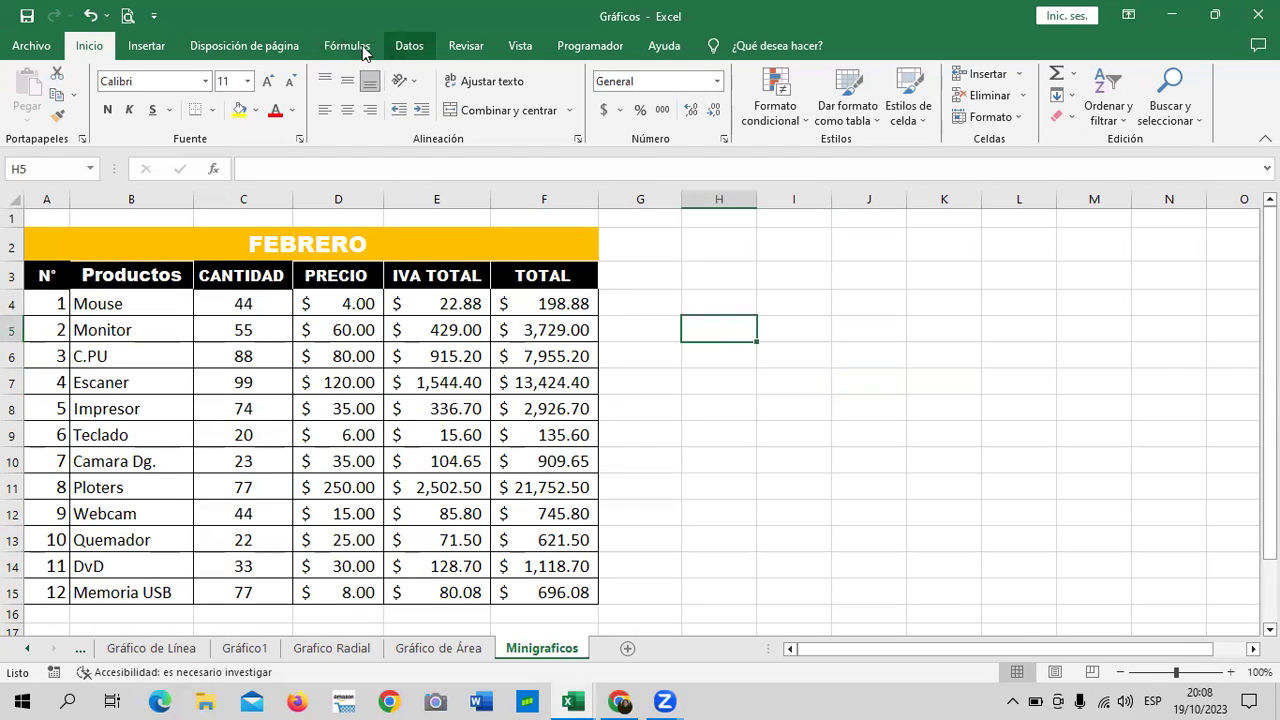
{"action": "left_click", "coordinate": [146, 46]}
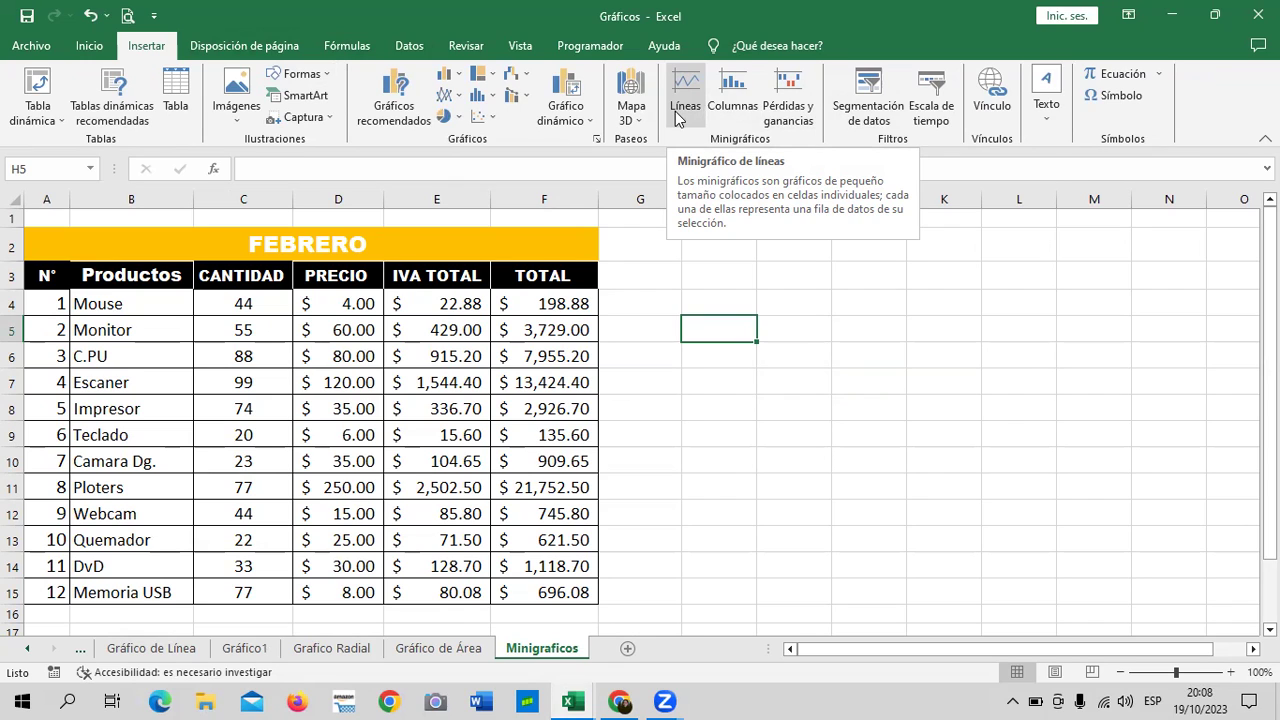
{"action": "left_click", "coordinate": [346, 195]}
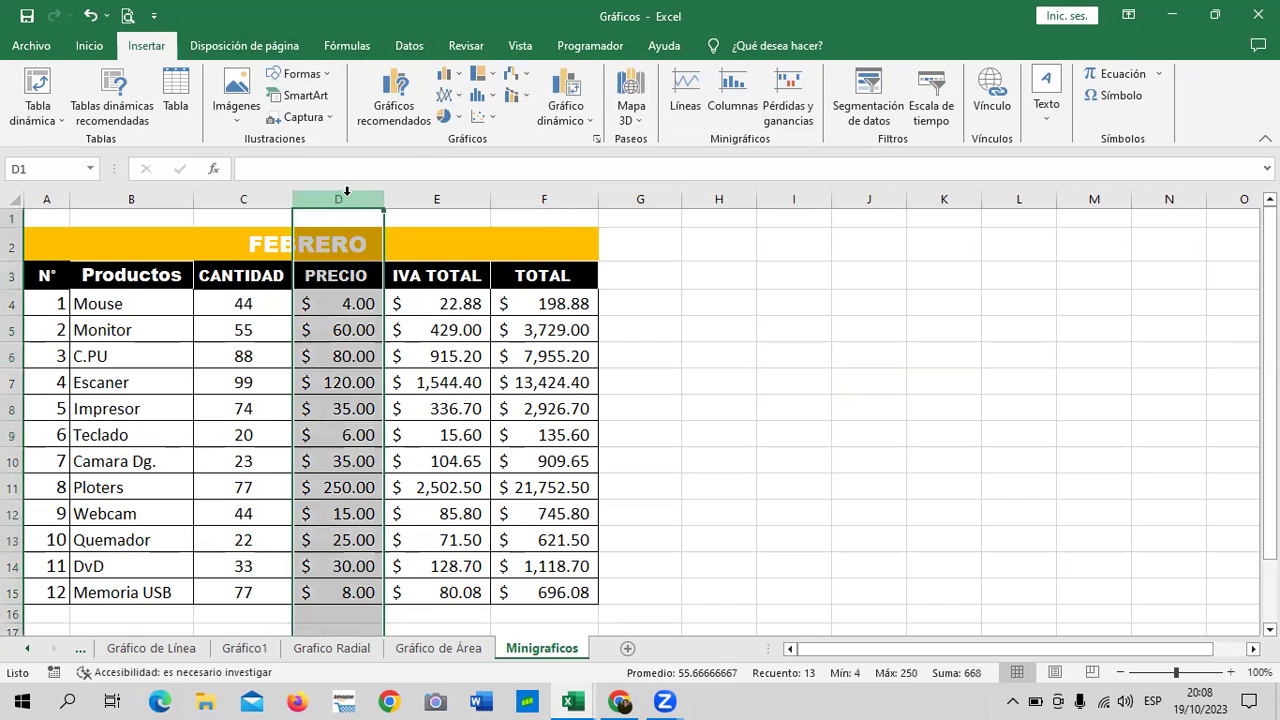
{"action": "right_click", "coordinate": [345, 198]}
{"action": "right_click", "coordinate": [343, 203]}
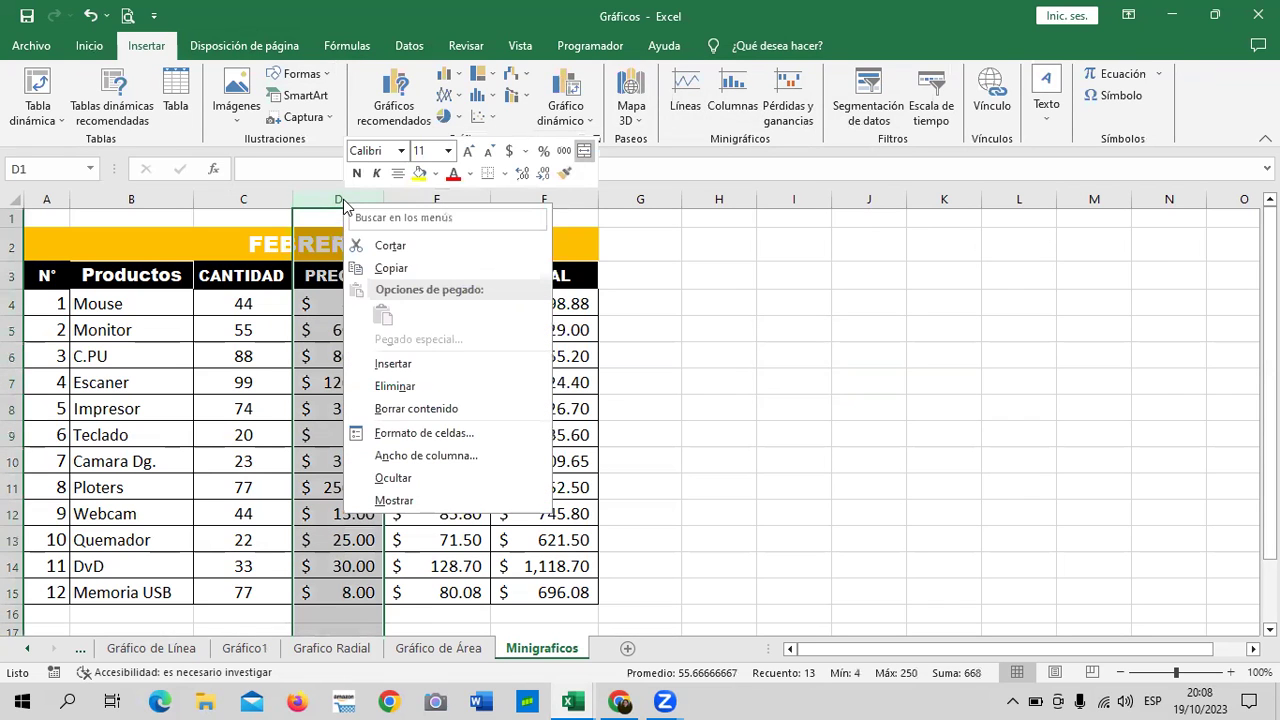
{"action": "left_click", "coordinate": [403, 364]}
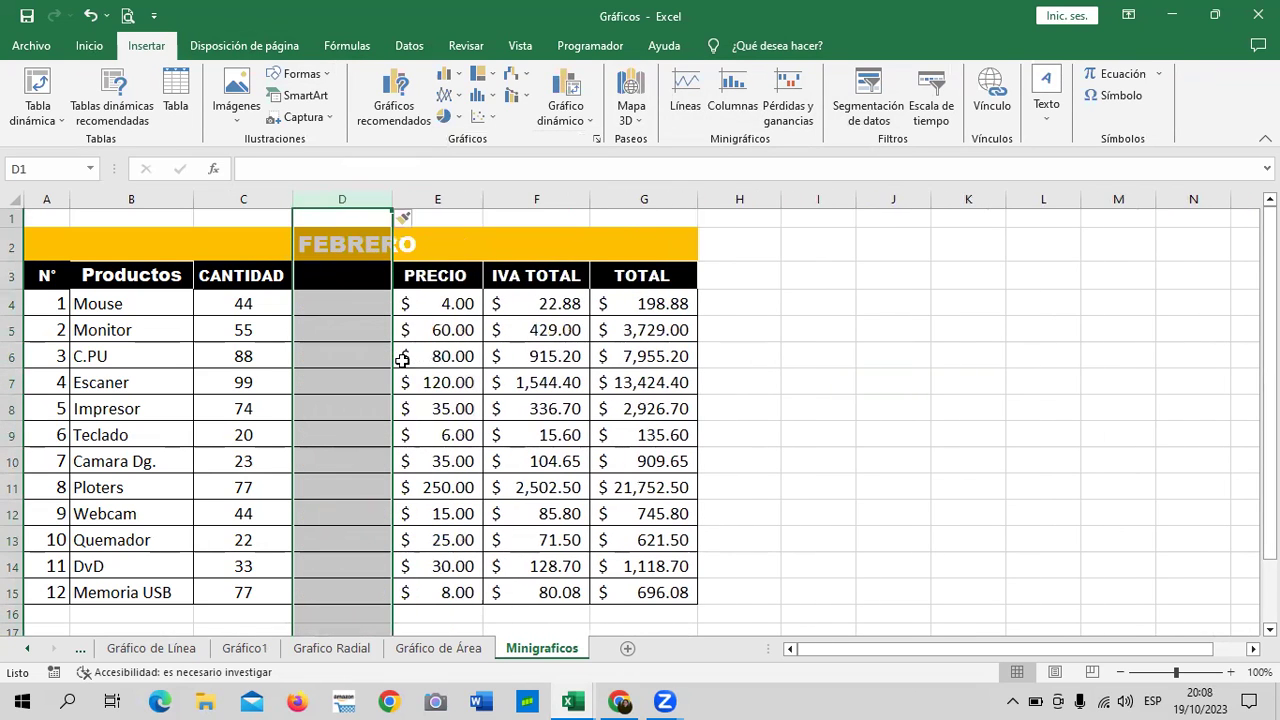
{"action": "left_click", "coordinate": [866, 389]}
{"action": "left_click", "coordinate": [340, 309]}
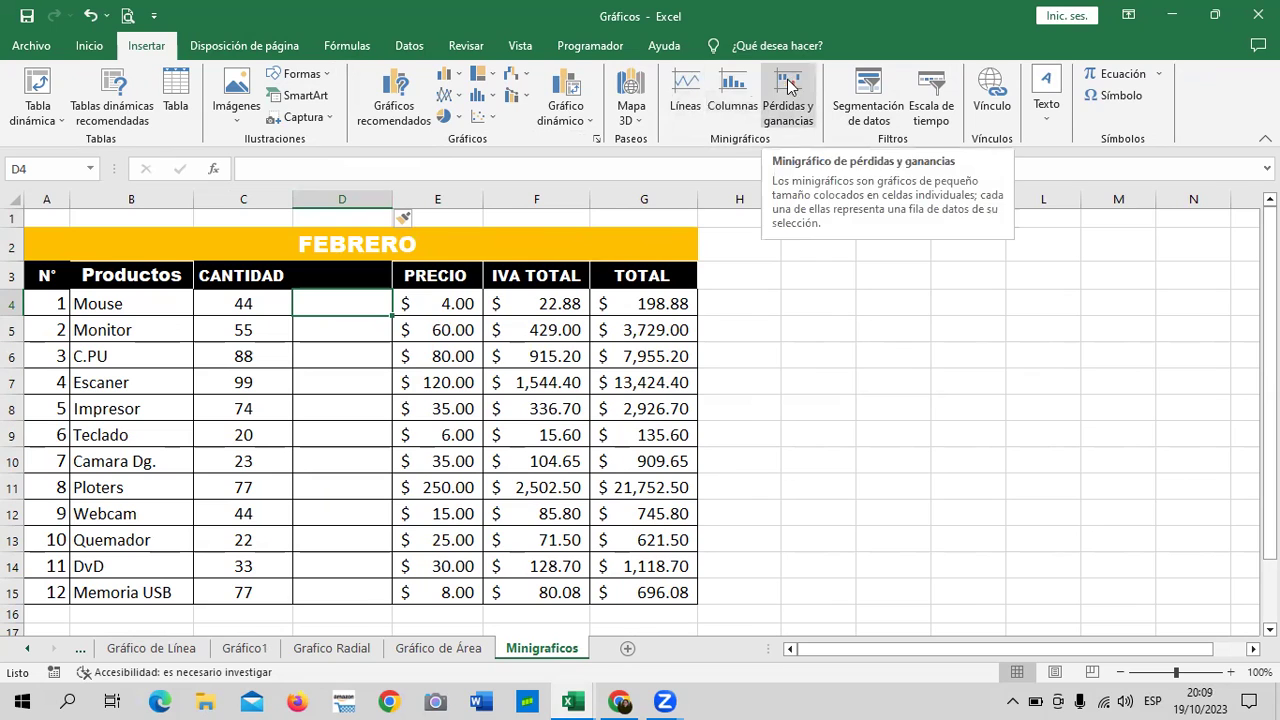
Step: Create a column sparkline in D4 using C4 as its data range
{"action": "left_click", "coordinate": [355, 405]}
{"action": "left_click", "coordinate": [365, 305]}
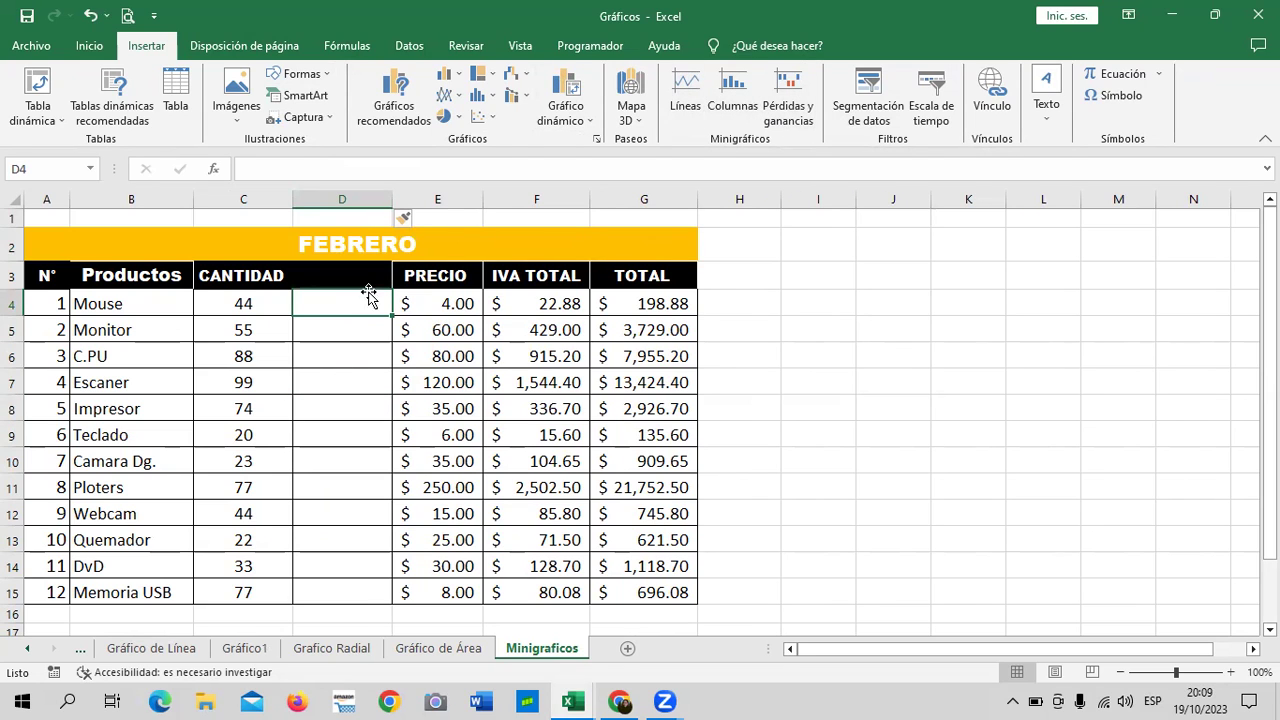
{"action": "left_click", "coordinate": [731, 83]}
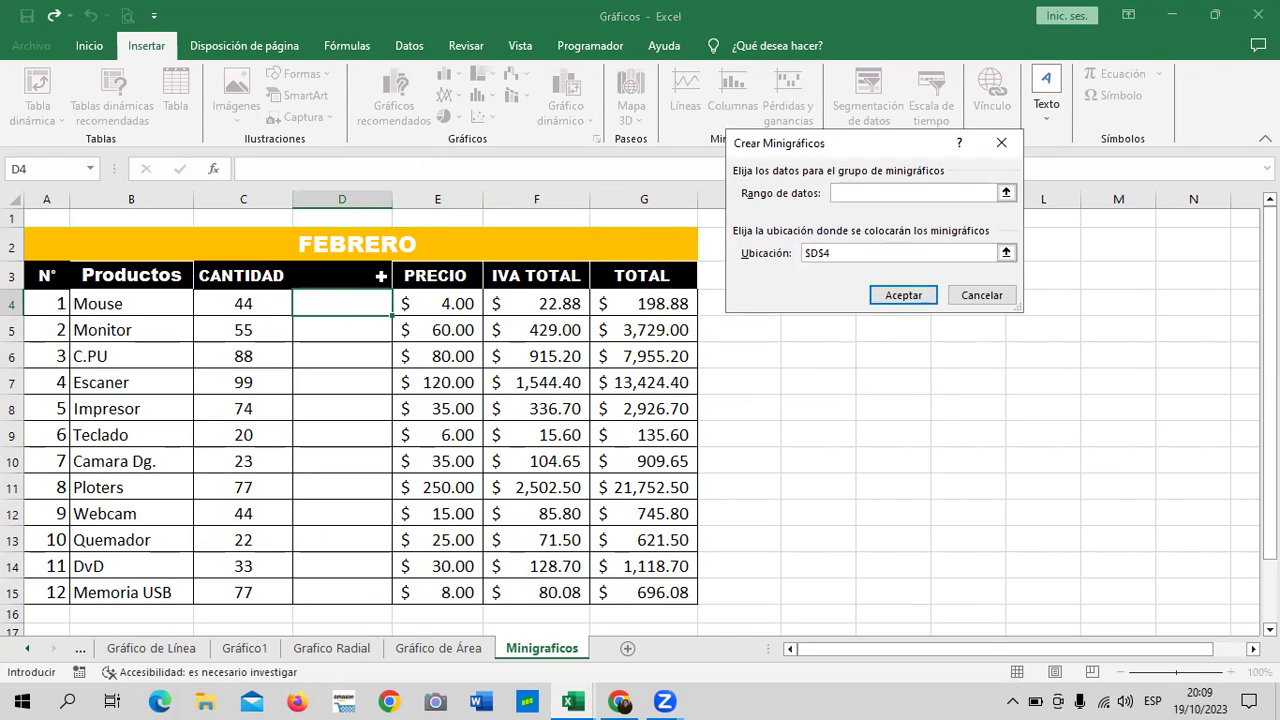
{"action": "left_click", "coordinate": [238, 306]}
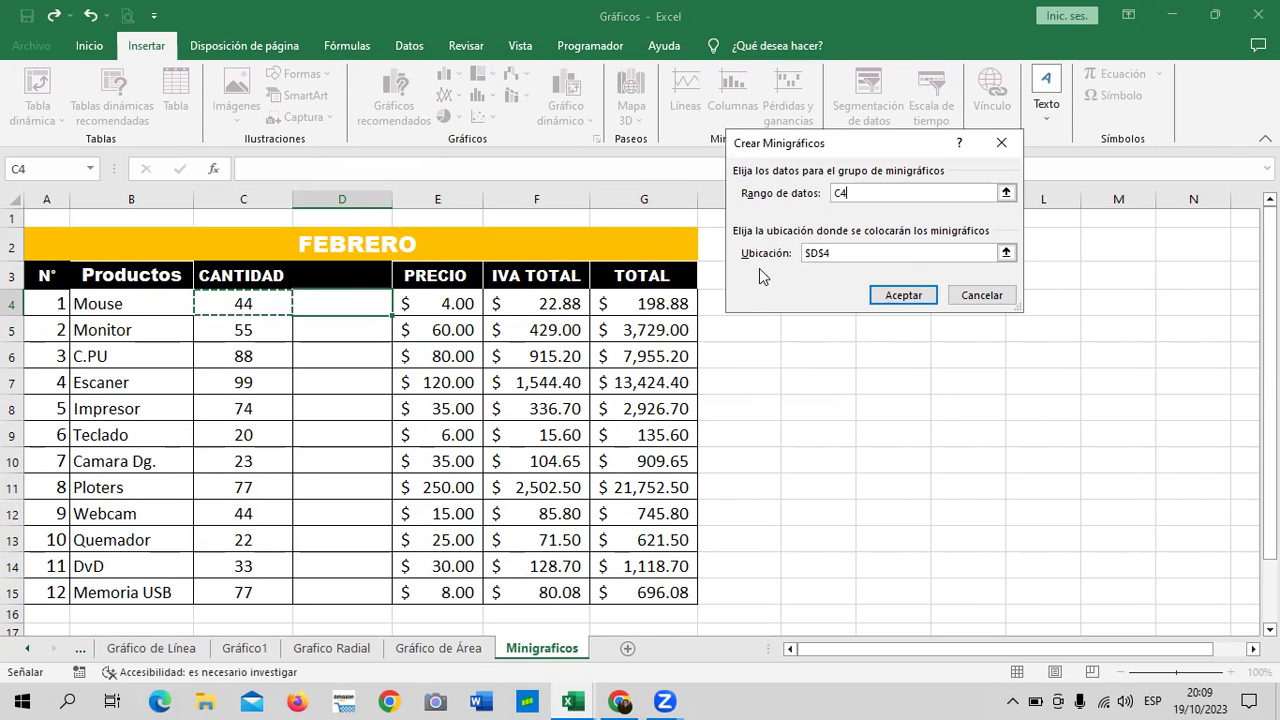
{"action": "left_click", "coordinate": [905, 297]}
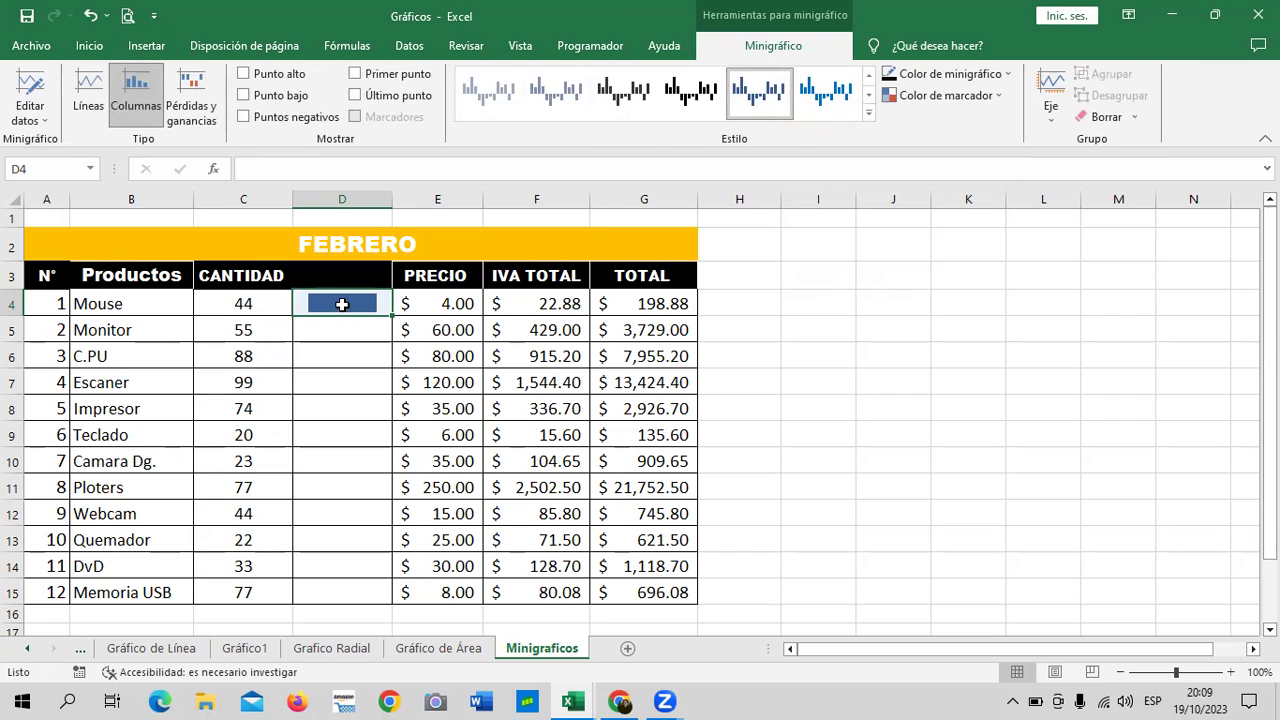
Step: Select the CANTIDAD quantities and a cell below the table
{"action": "scroll", "coordinate": [340, 437], "scroll_direction": "down", "scroll_amount": 2}
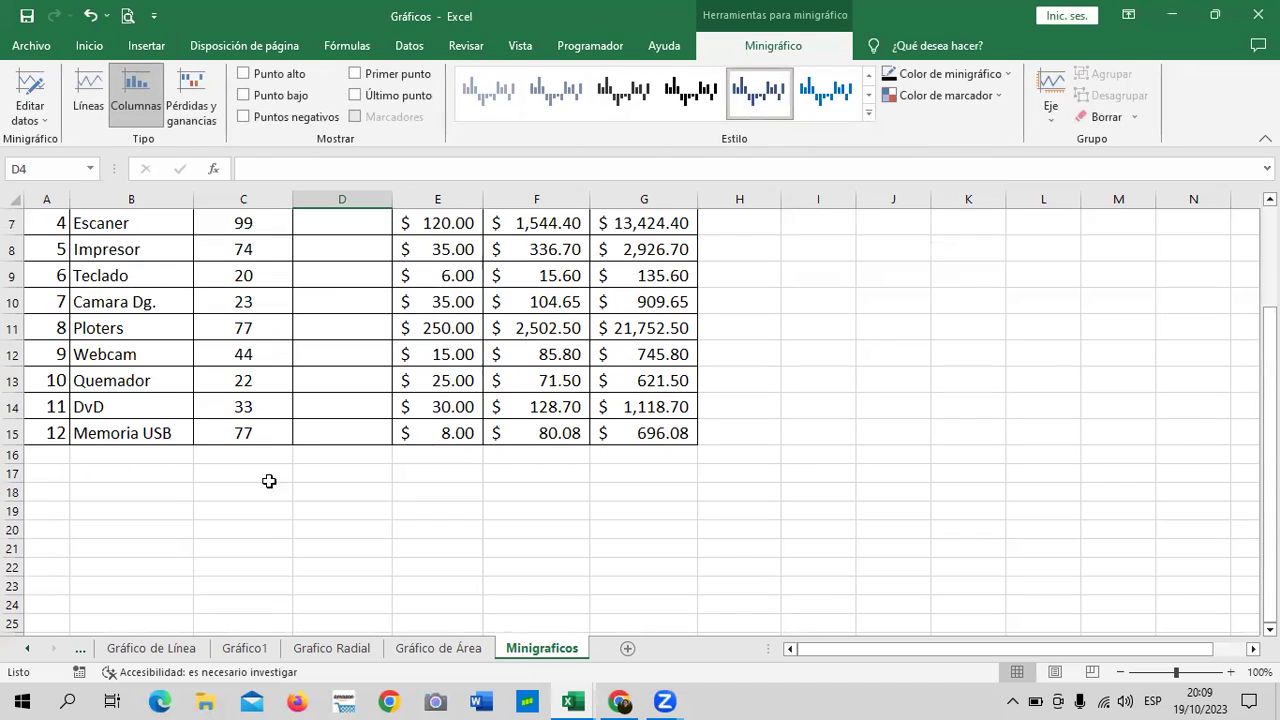
{"action": "left_click", "coordinate": [234, 494]}
{"action": "scroll", "coordinate": [291, 514], "scroll_direction": "up", "scroll_amount": 2}
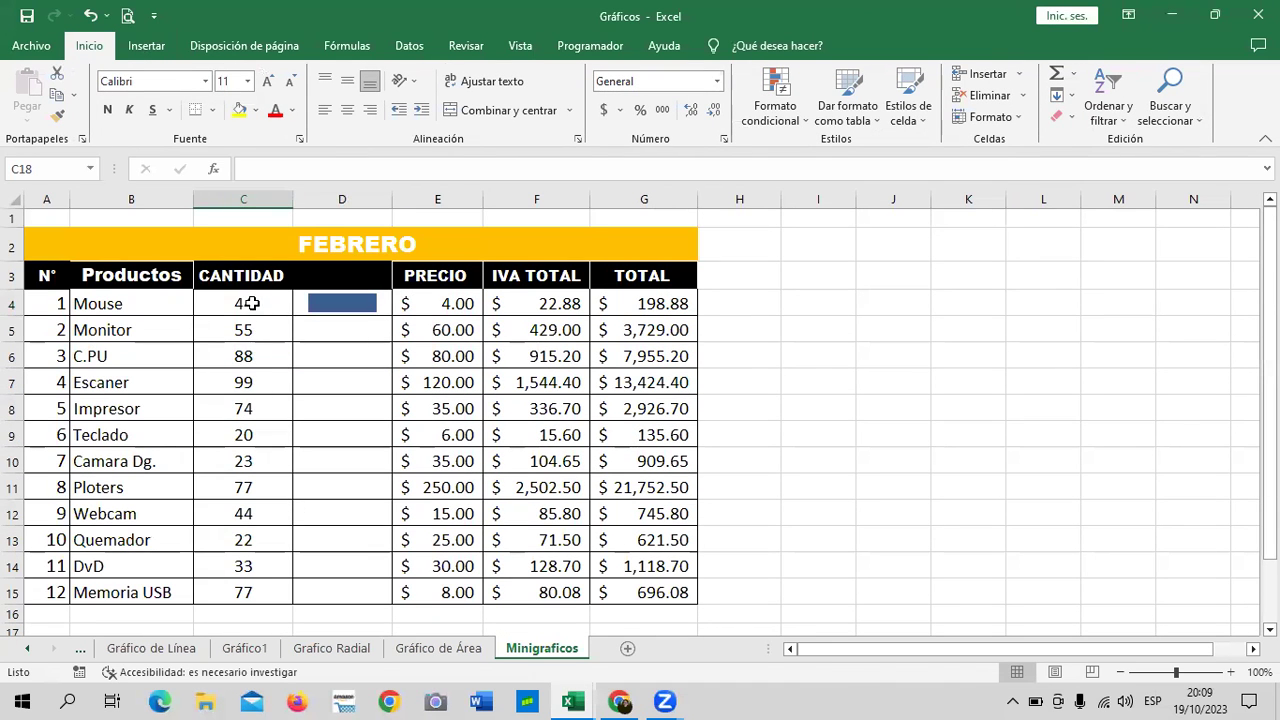
{"action": "left_click_drag", "start_coordinate": [250, 303], "coordinate": [256, 585]}
{"action": "scroll", "coordinate": [262, 525], "scroll_direction": "down", "scroll_amount": 2}
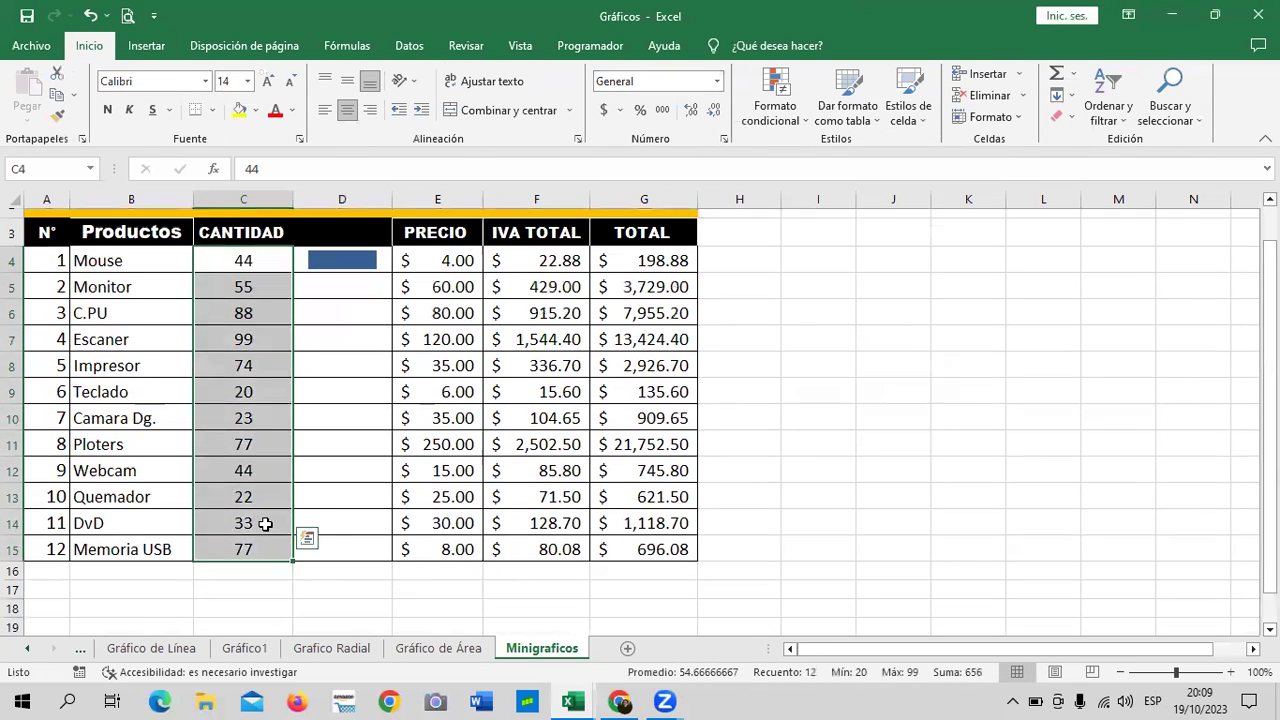
{"action": "left_click", "coordinate": [247, 525]}
{"action": "left_click", "coordinate": [233, 477]}
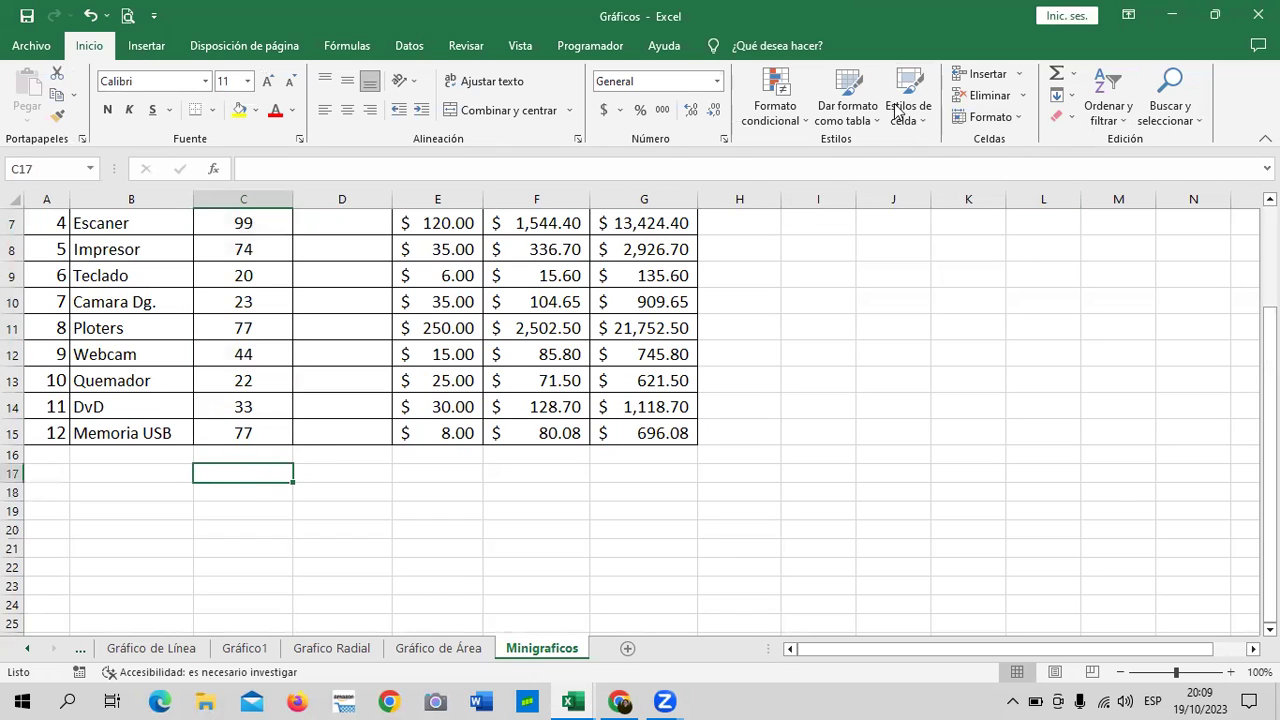
Step: Create a column sparkline of C4:C15 in cell C17
{"action": "left_click", "coordinate": [150, 46]}
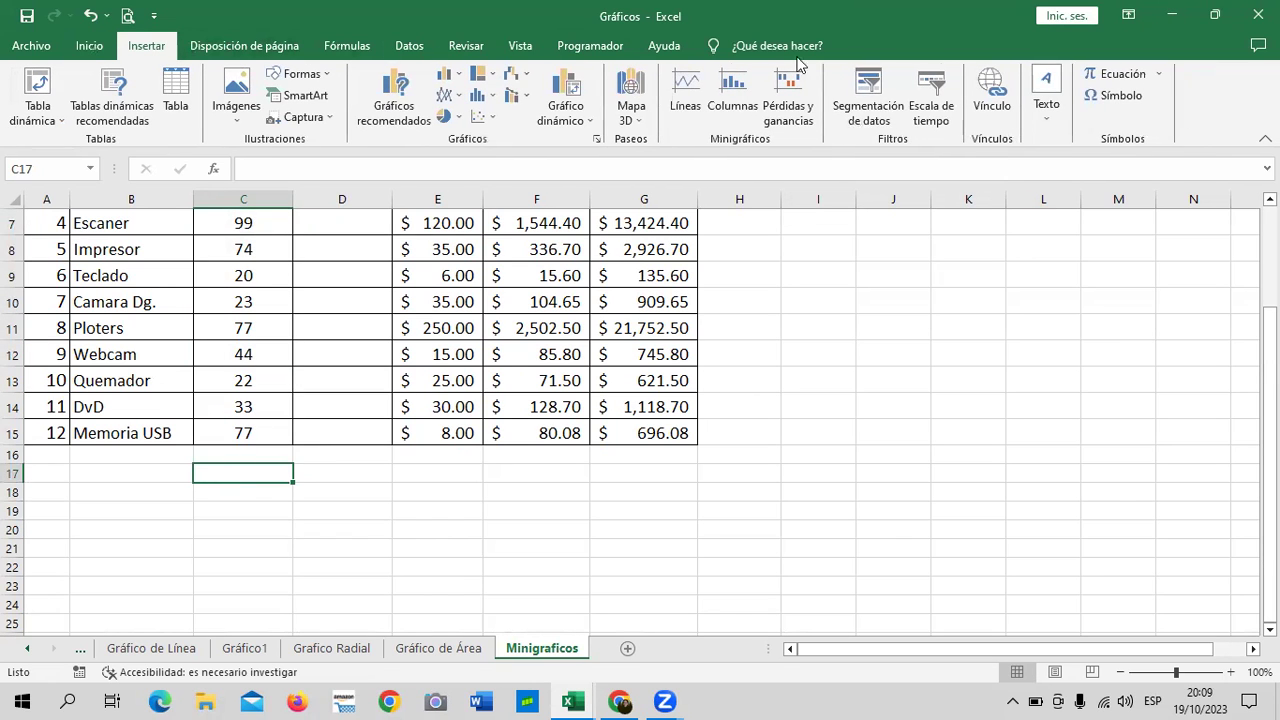
{"action": "left_click", "coordinate": [733, 92]}
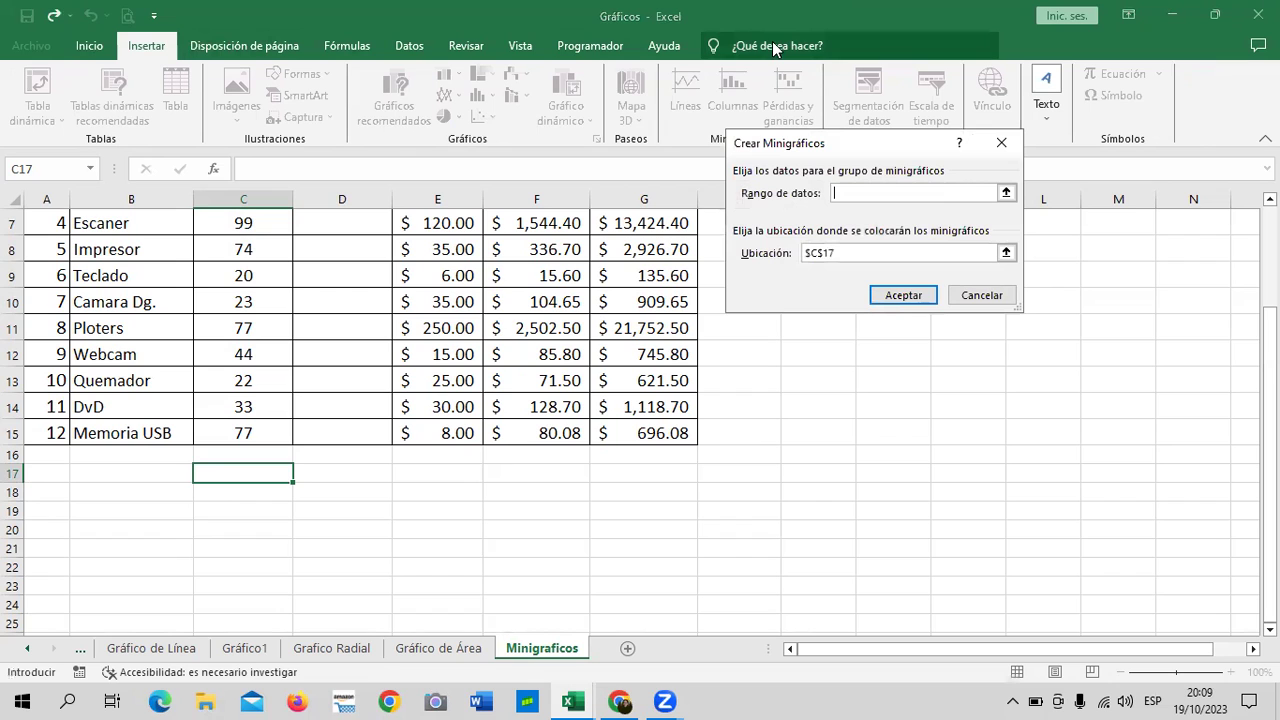
{"action": "scroll", "coordinate": [420, 390], "scroll_direction": "up", "scroll_amount": 2}
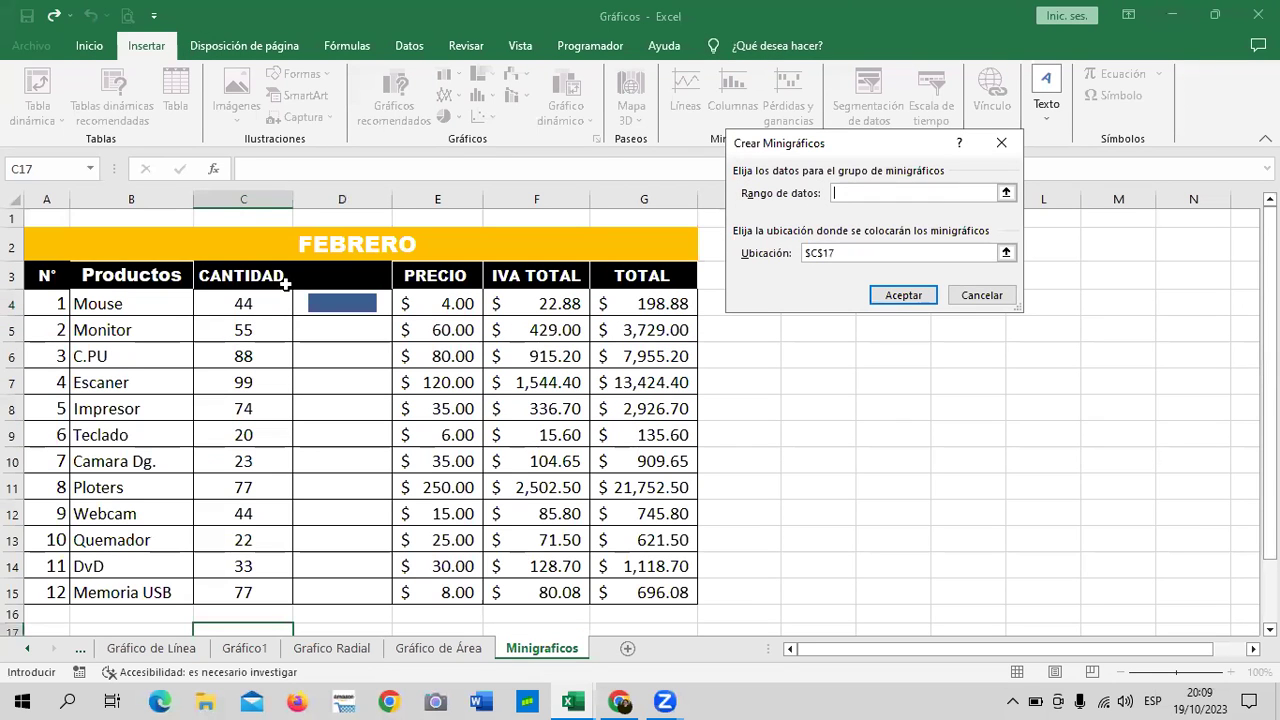
{"action": "left_click_drag", "start_coordinate": [291, 308], "coordinate": [251, 594]}
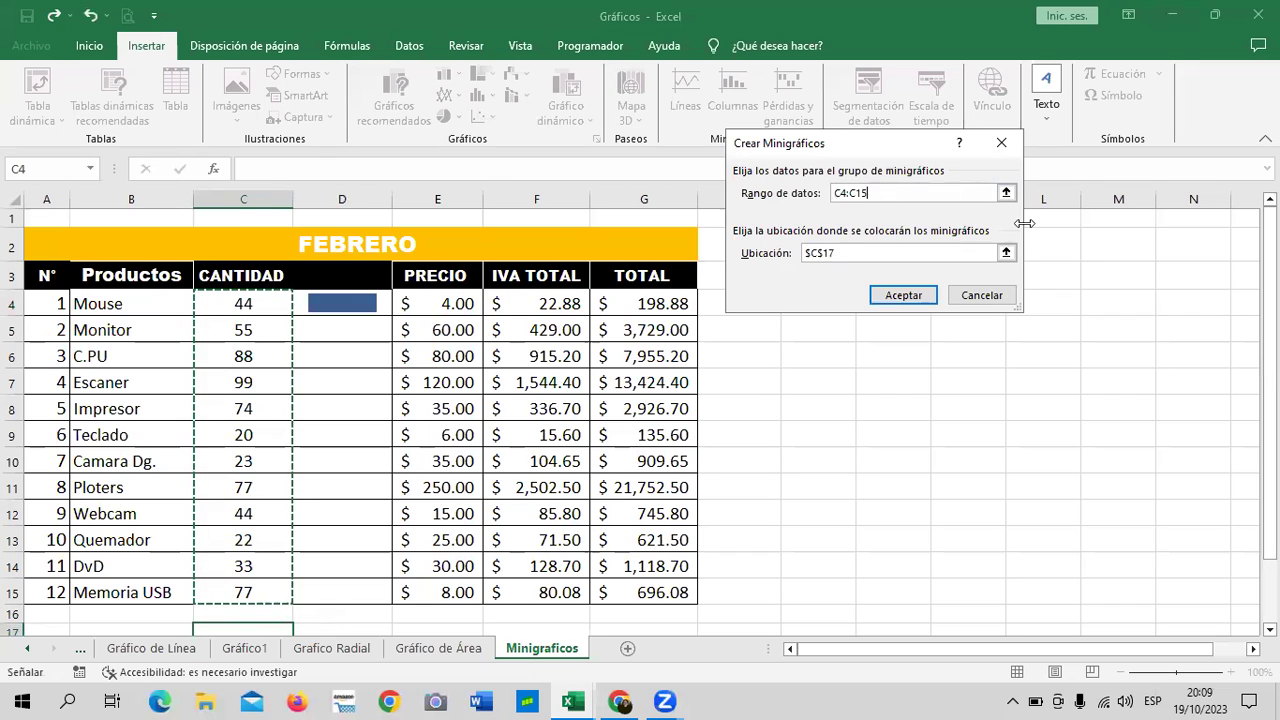
{"action": "left_click", "coordinate": [900, 295]}
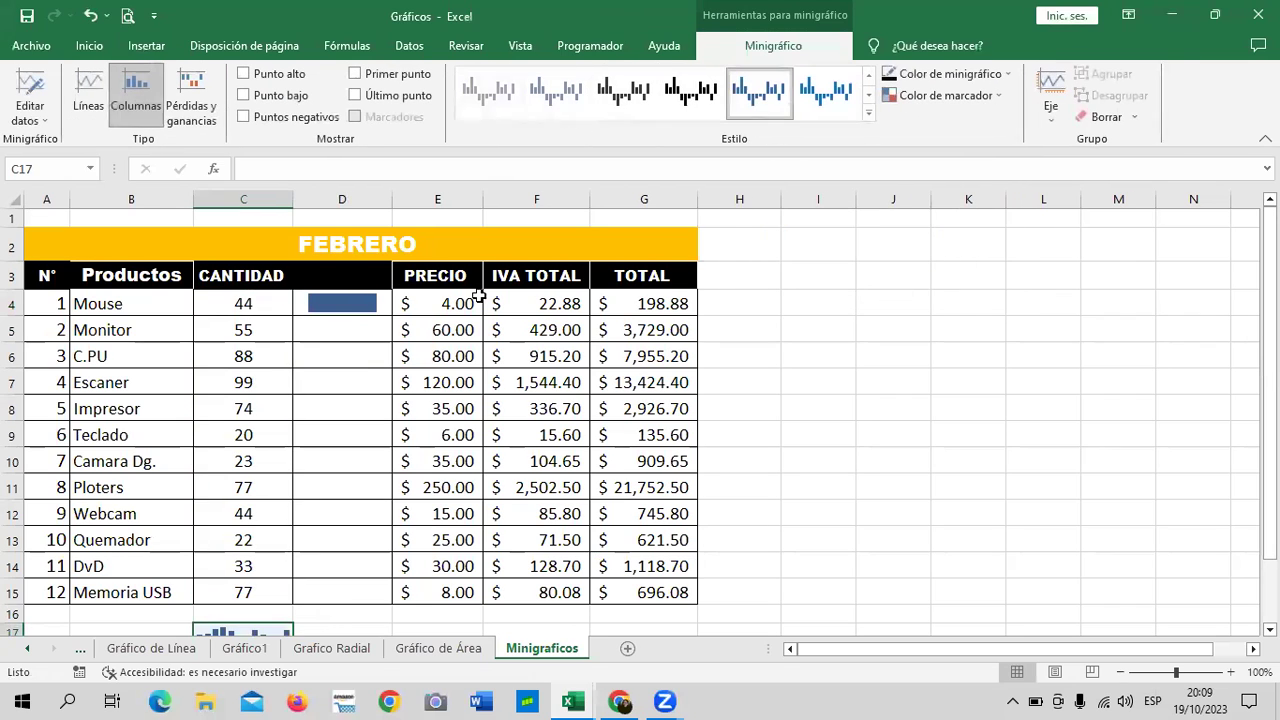
{"action": "scroll", "coordinate": [400, 428], "scroll_direction": "down", "scroll_amount": 3}
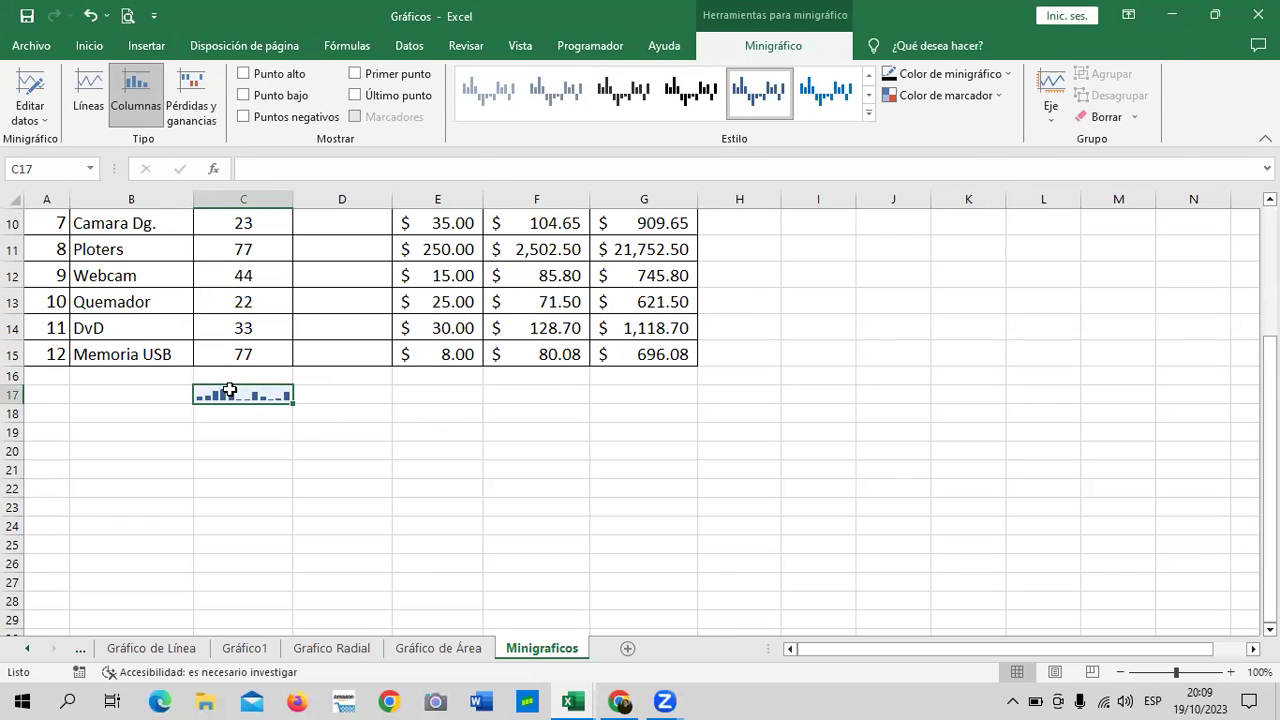
Step: Zoom to 130% and Merge & Center C17:D18 to enlarge the sparkline
{"action": "double_click", "coordinate": [1229, 672]}
{"action": "left_click", "coordinate": [1229, 672]}
{"action": "scroll", "coordinate": [417, 474], "scroll_direction": "down", "scroll_amount": 2}
{"action": "scroll", "coordinate": [457, 466], "scroll_direction": "down", "scroll_amount": 1}
{"action": "left_click", "coordinate": [550, 458]}
{"action": "left_click", "coordinate": [380, 319]}
{"action": "left_click", "coordinate": [584, 410]}
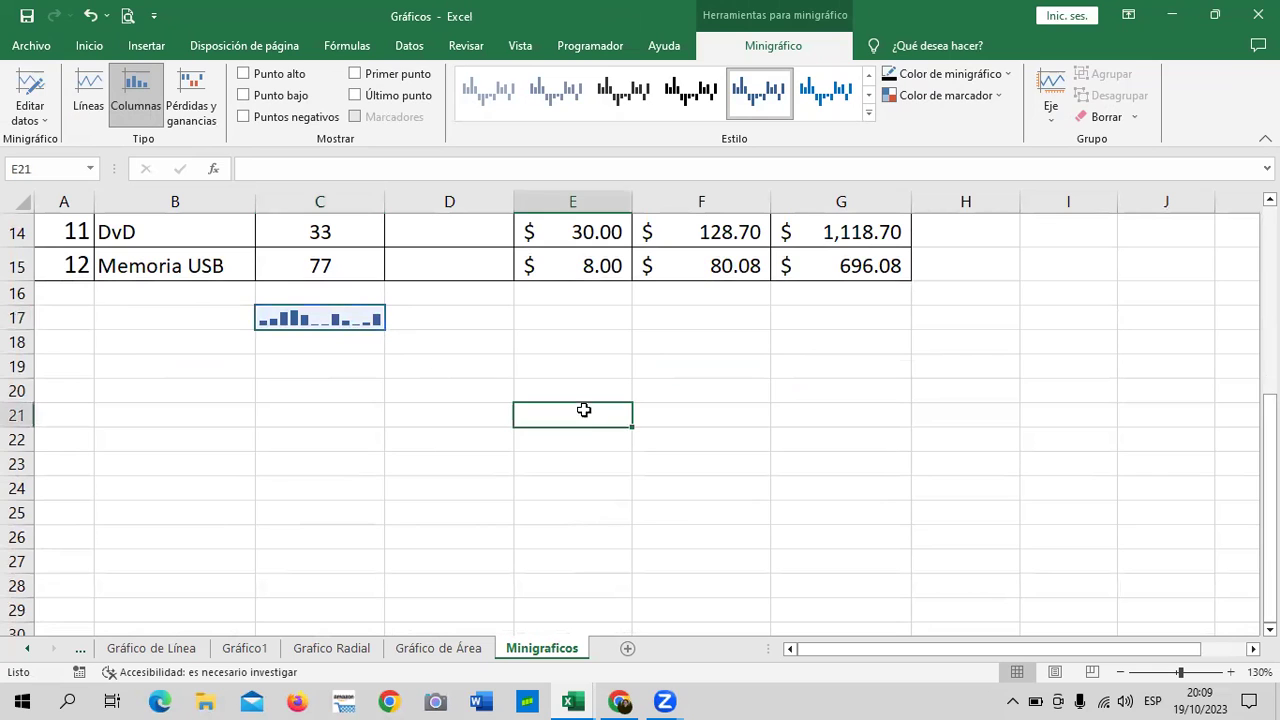
{"action": "left_click_drag", "start_coordinate": [348, 320], "coordinate": [462, 342]}
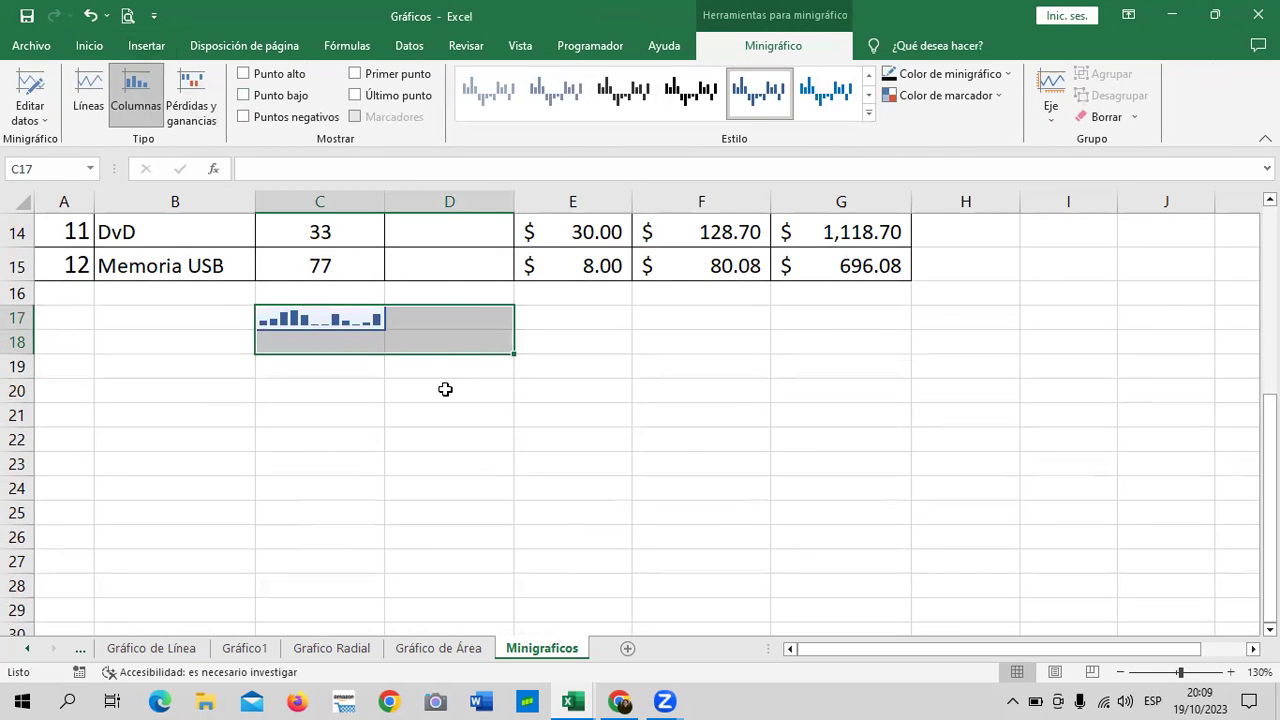
{"action": "left_click", "coordinate": [88, 44]}
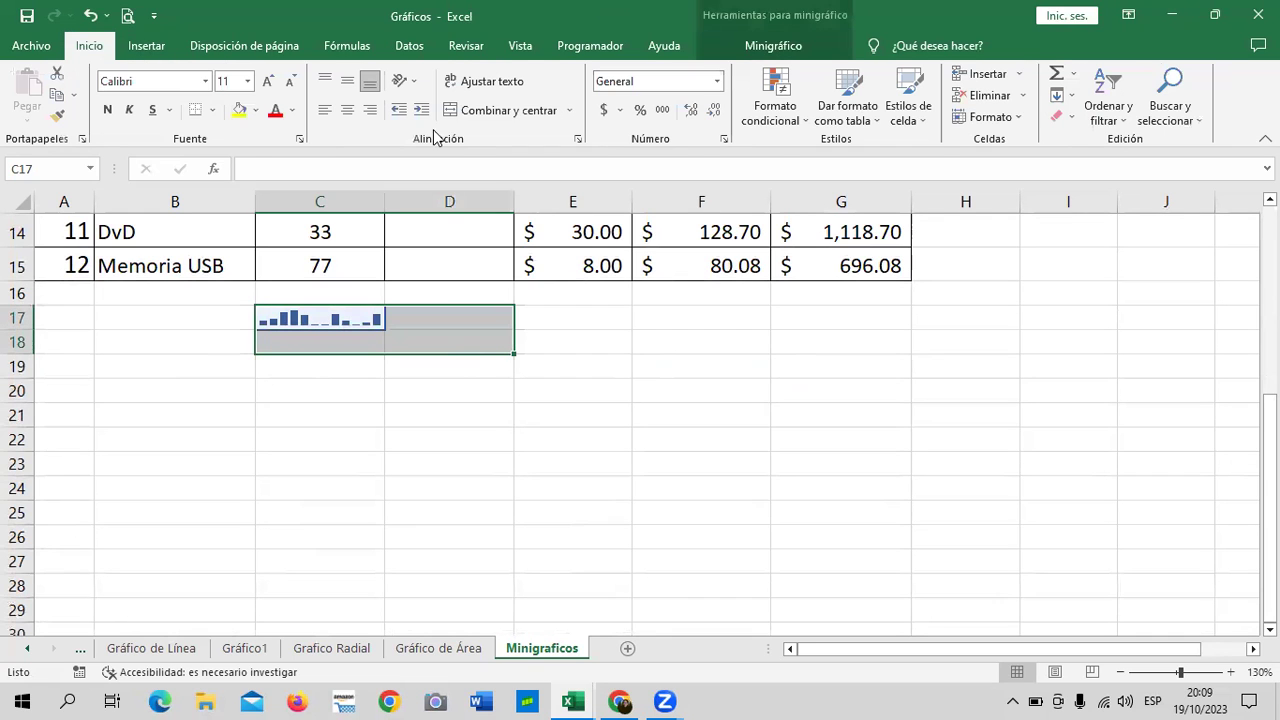
{"action": "left_click", "coordinate": [478, 112]}
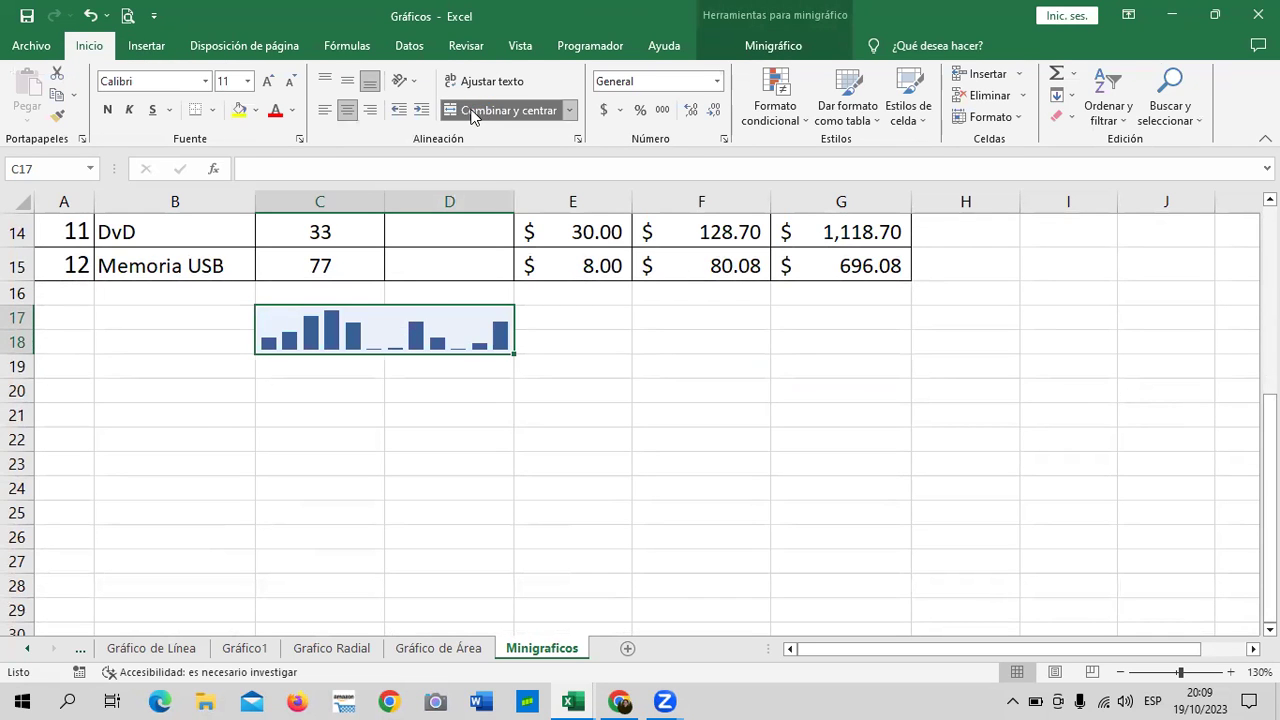
{"action": "left_click", "coordinate": [634, 388]}
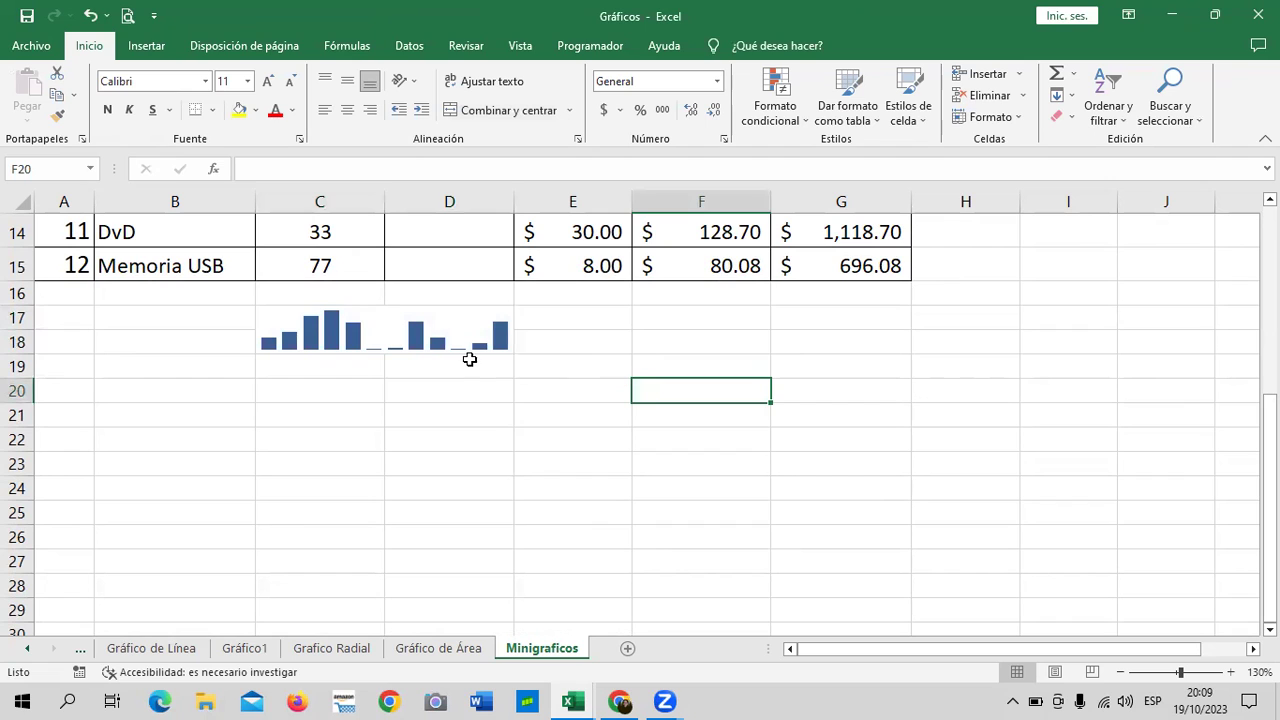
Step: Merge & Center cells C21:D21
{"action": "left_click_drag", "start_coordinate": [310, 415], "coordinate": [474, 423]}
{"action": "left_click", "coordinate": [490, 113]}
{"action": "left_click", "coordinate": [578, 410]}
{"action": "left_click", "coordinate": [473, 419]}
{"action": "scroll", "coordinate": [475, 421], "scroll_direction": "down", "scroll_amount": 2}
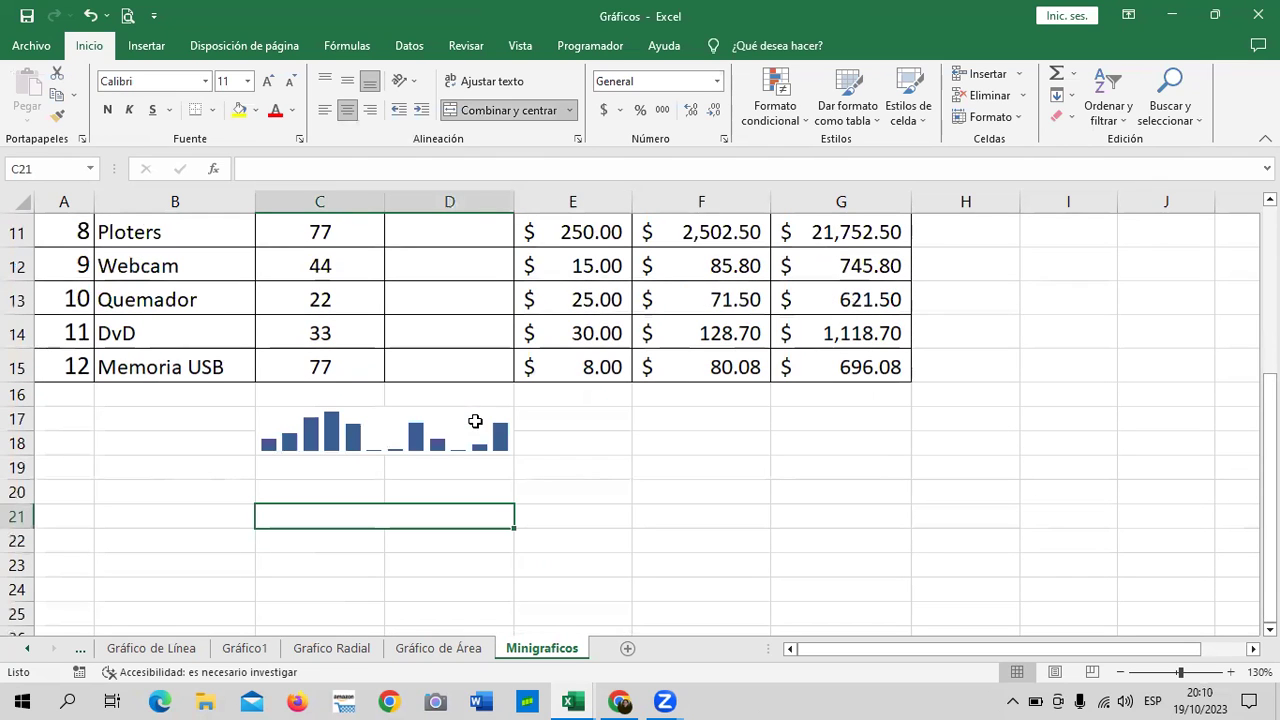
Step: Try a C4:C15 column sparkline in C21, then cancel after the invalid-reference error
{"action": "left_click", "coordinate": [147, 47]}
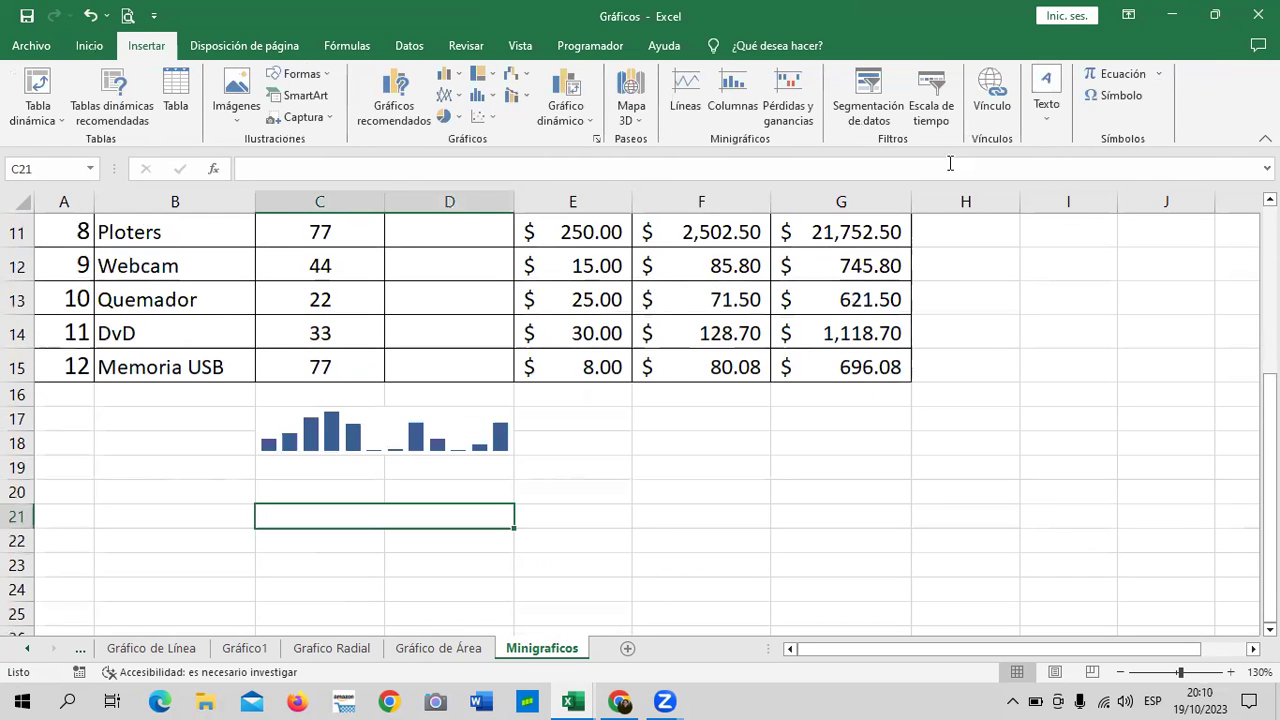
{"action": "left_click", "coordinate": [731, 95]}
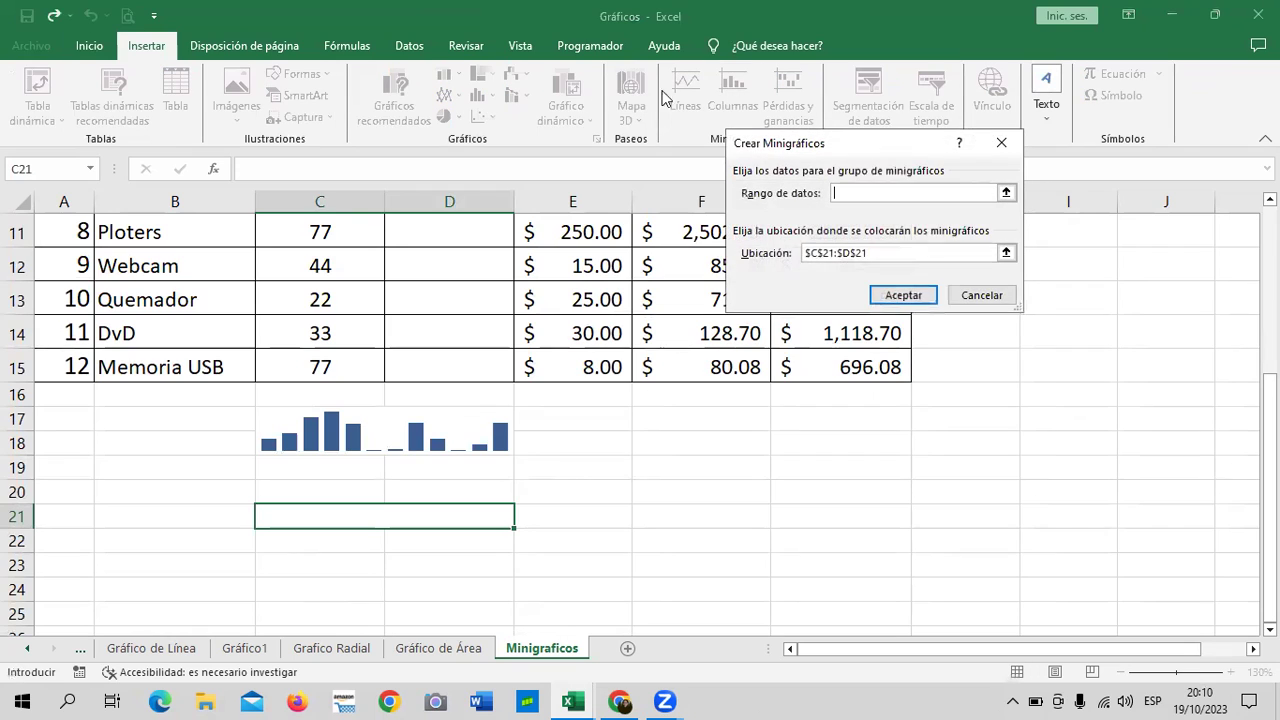
{"action": "scroll", "coordinate": [345, 320], "scroll_direction": "up", "scroll_amount": 3}
{"action": "left_click_drag", "start_coordinate": [325, 313], "coordinate": [345, 570]}
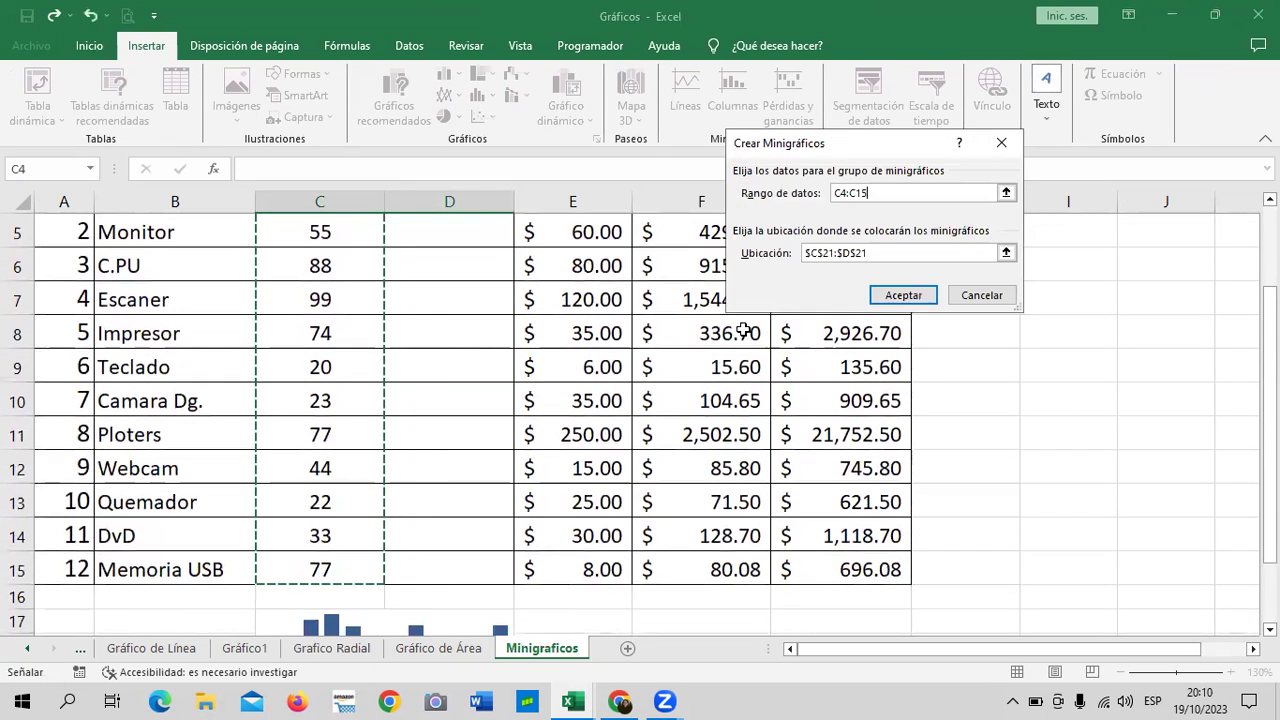
{"action": "left_click", "coordinate": [912, 298]}
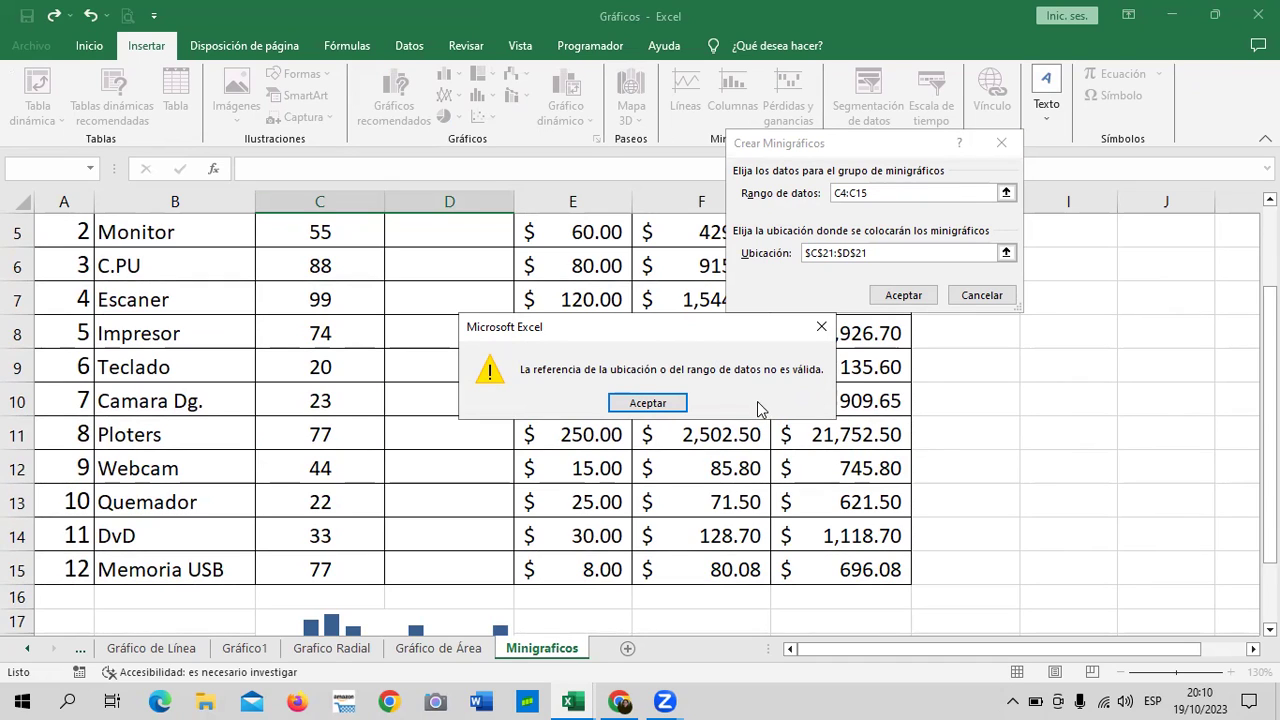
{"action": "left_click", "coordinate": [648, 403]}
{"action": "left_click", "coordinate": [981, 295]}
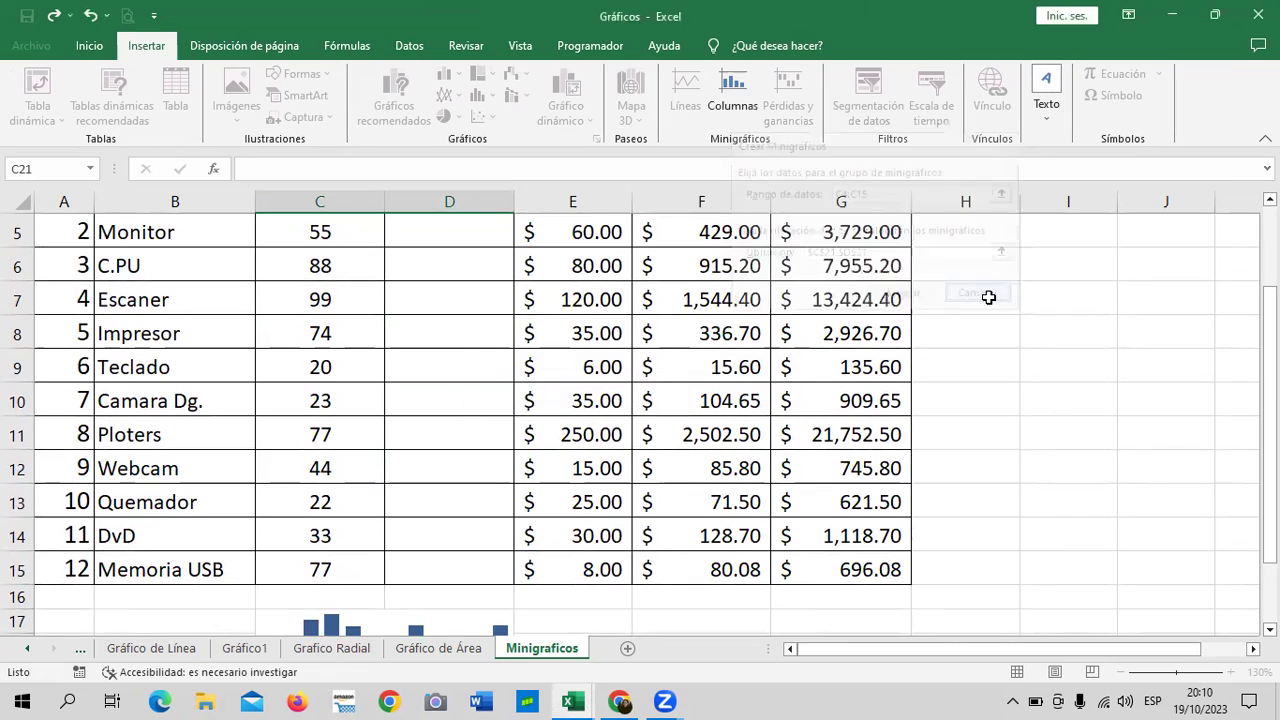
{"action": "scroll", "coordinate": [517, 526], "scroll_direction": "down", "scroll_amount": 3}
Step: Apply the dark green style to the C17 sparkline
{"action": "left_click", "coordinate": [345, 338]}
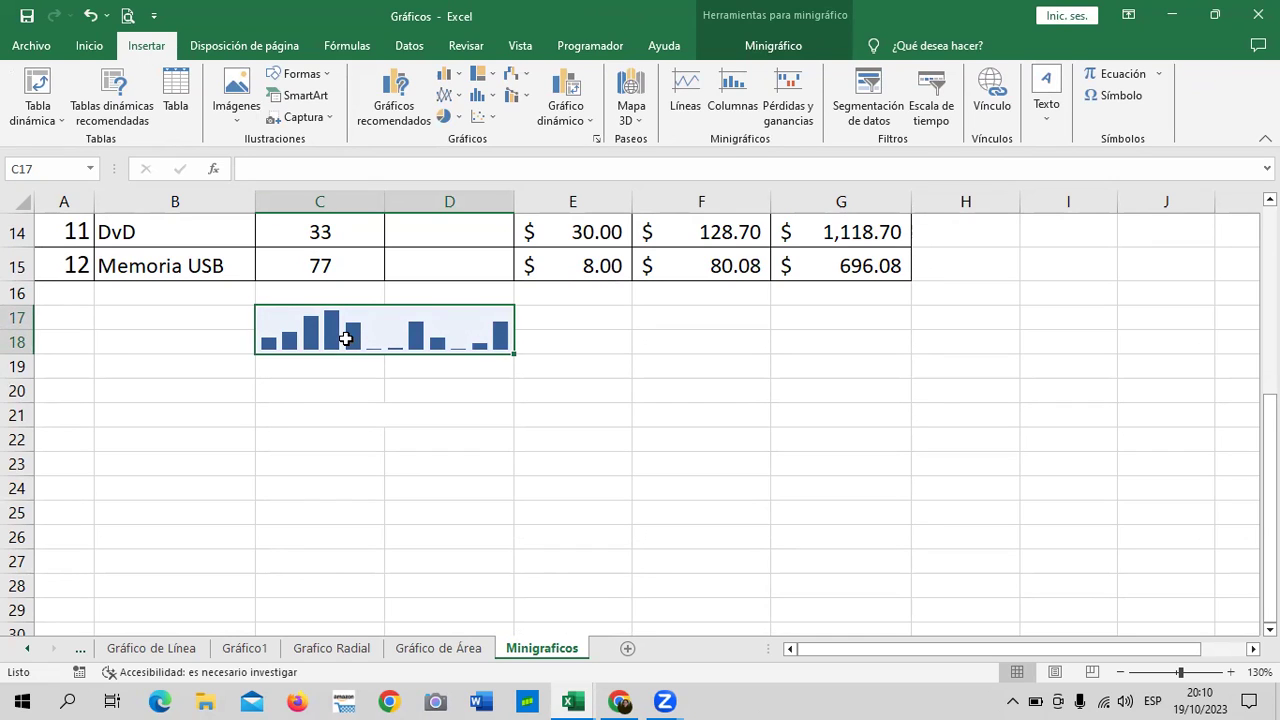
{"action": "left_click", "coordinate": [538, 482]}
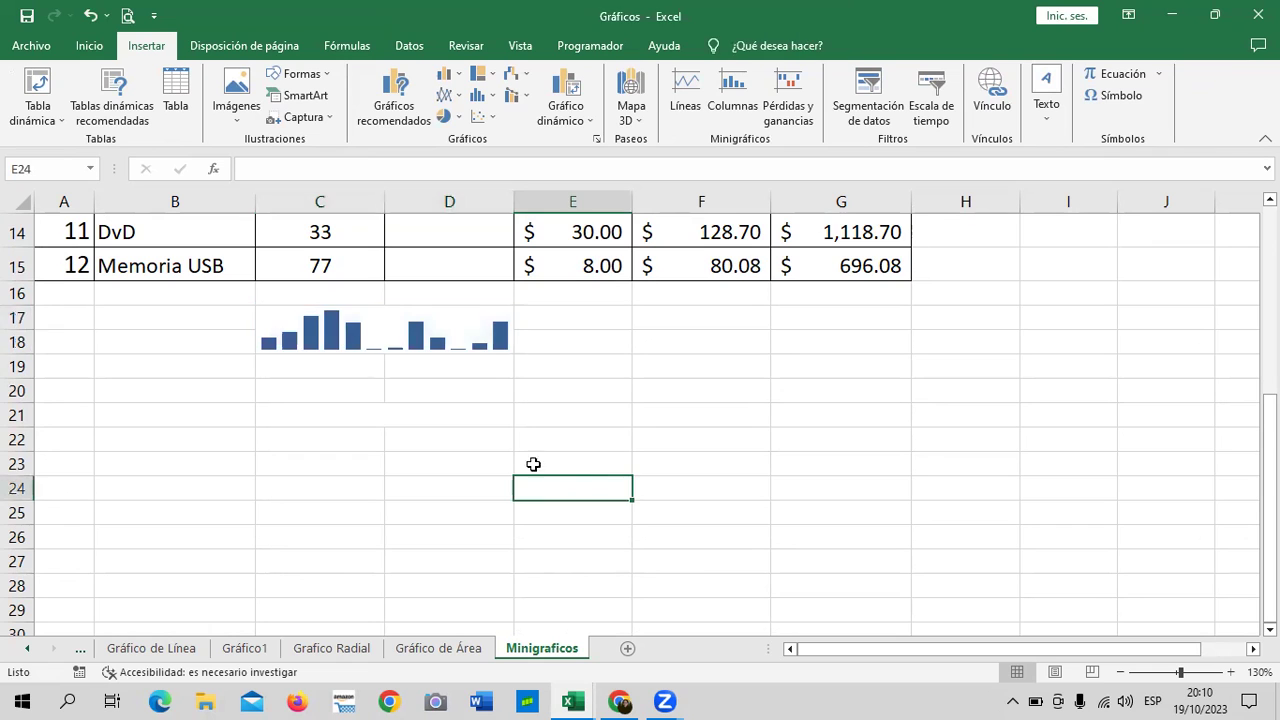
{"action": "left_click", "coordinate": [475, 333]}
{"action": "scroll", "coordinate": [480, 350], "scroll_direction": "up", "scroll_amount": 2}
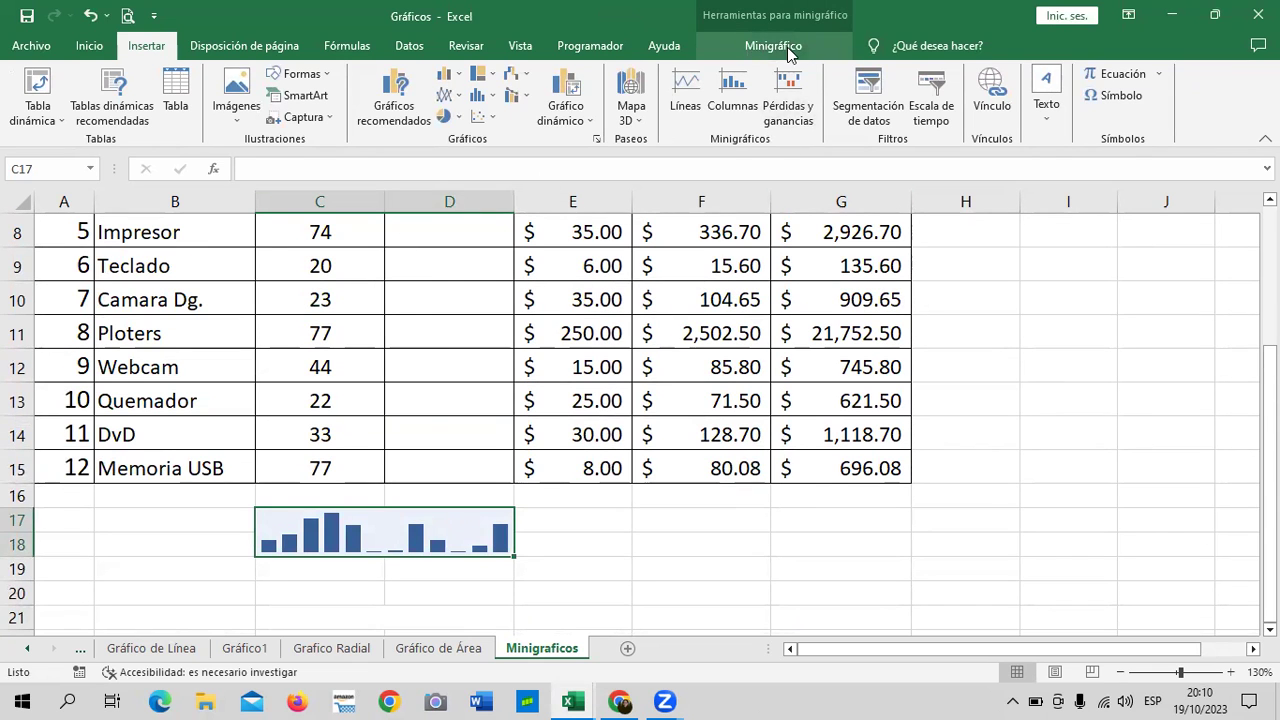
{"action": "left_click", "coordinate": [818, 45]}
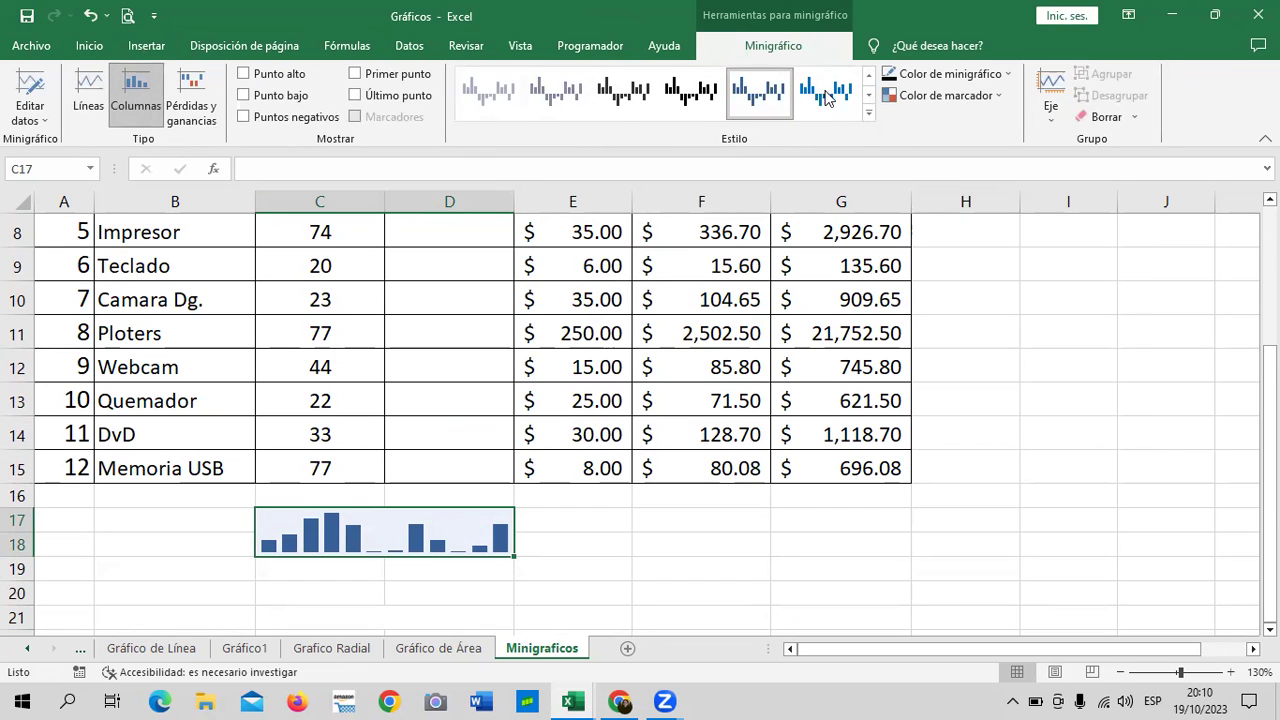
{"action": "left_click", "coordinate": [867, 119]}
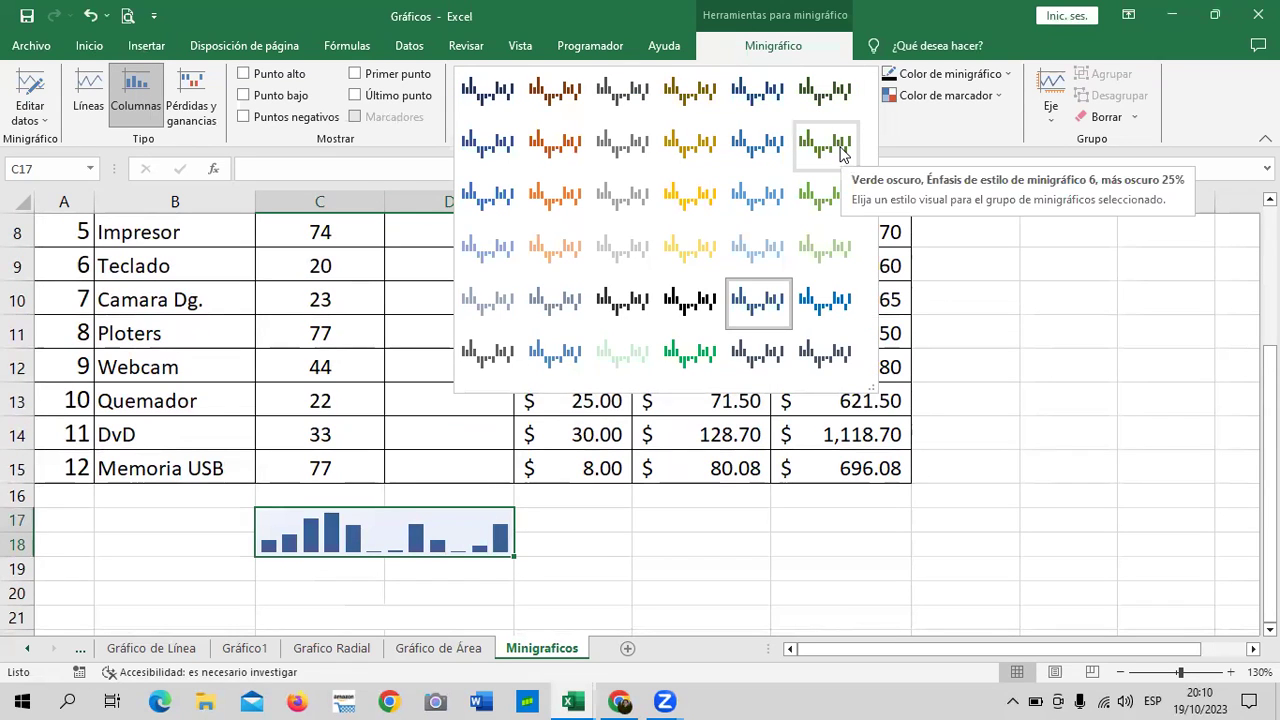
{"action": "left_click", "coordinate": [841, 152]}
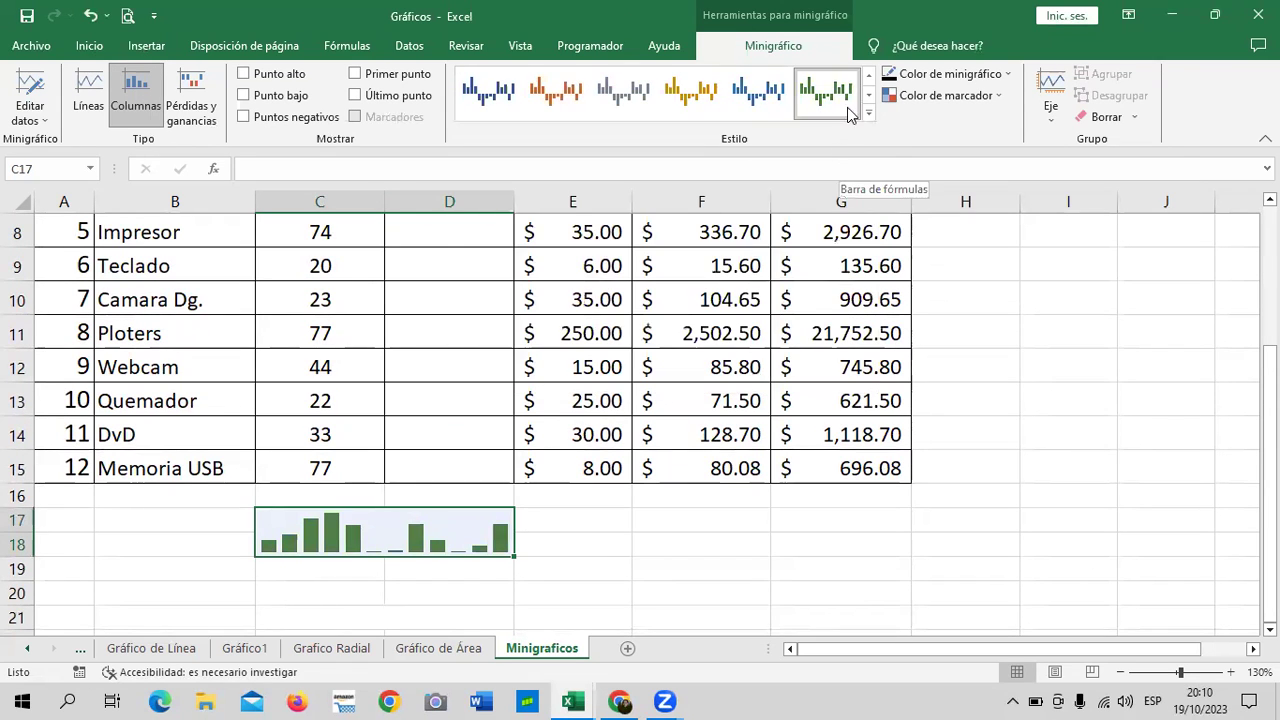
Step: Switch the sparkline to the orange style and highlight its first and highest points
{"action": "left_click", "coordinate": [762, 93]}
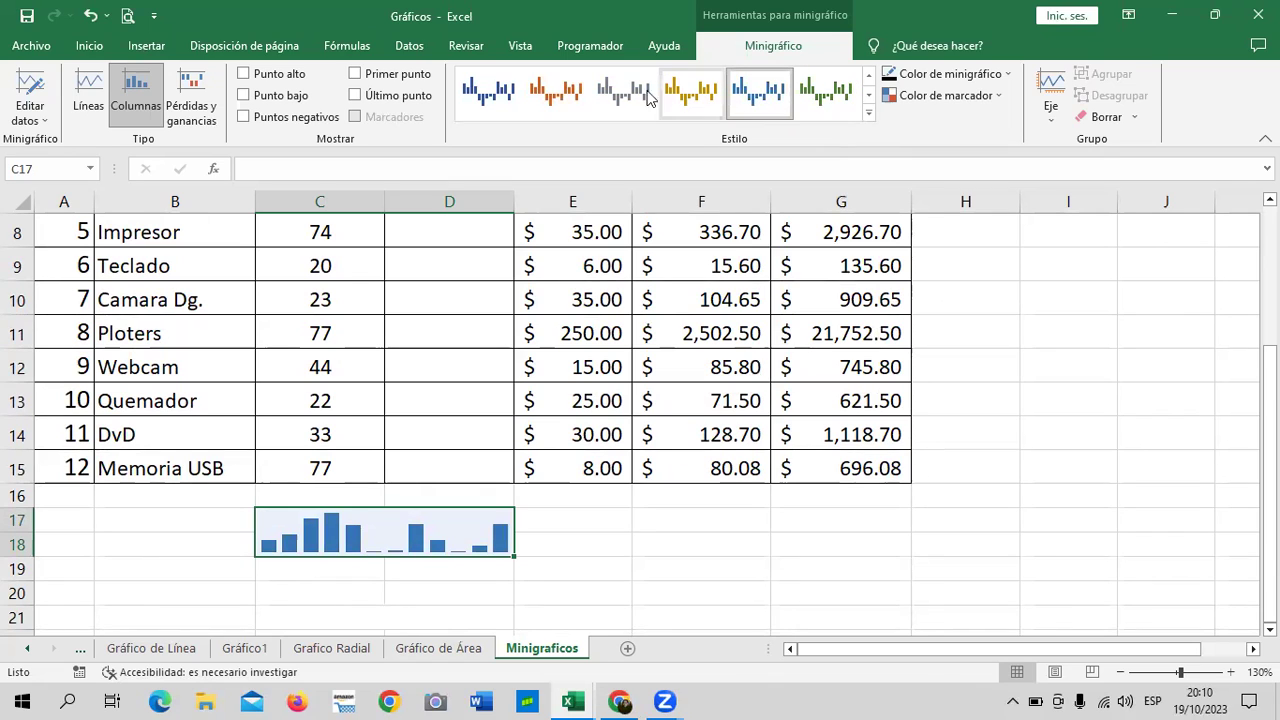
{"action": "left_click", "coordinate": [692, 93]}
{"action": "left_click", "coordinate": [540, 93]}
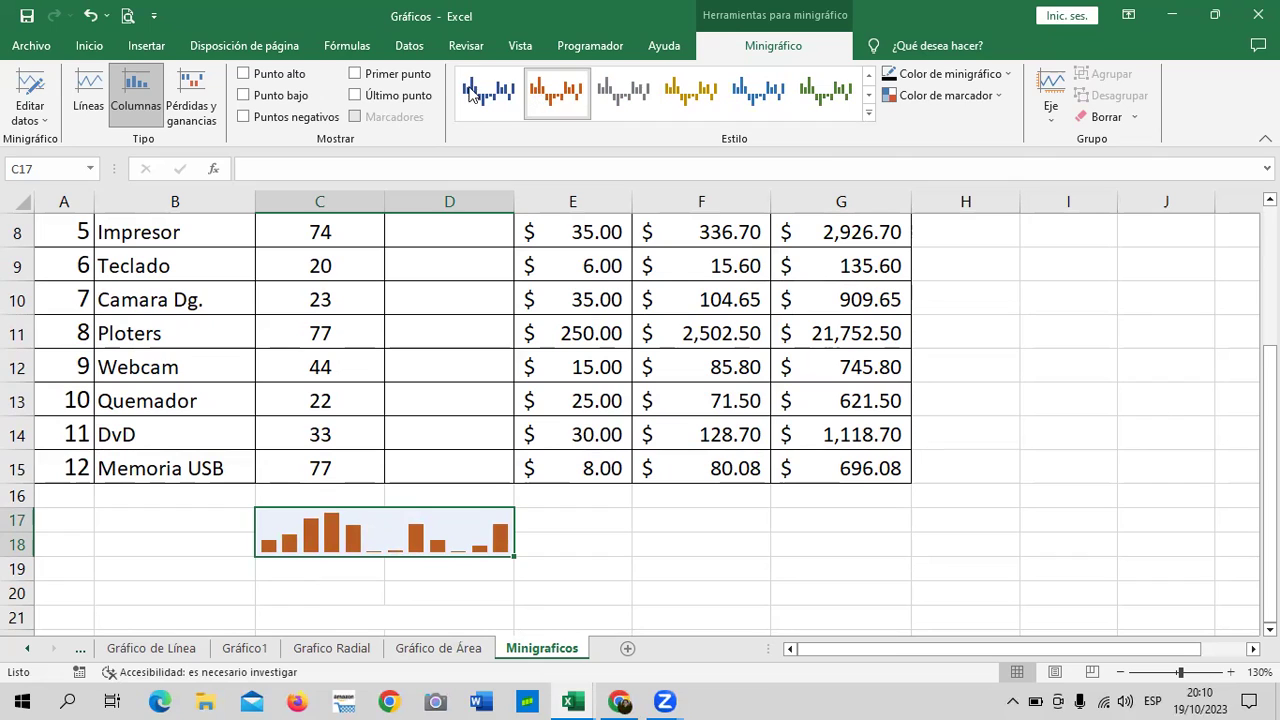
{"action": "left_click", "coordinate": [354, 73]}
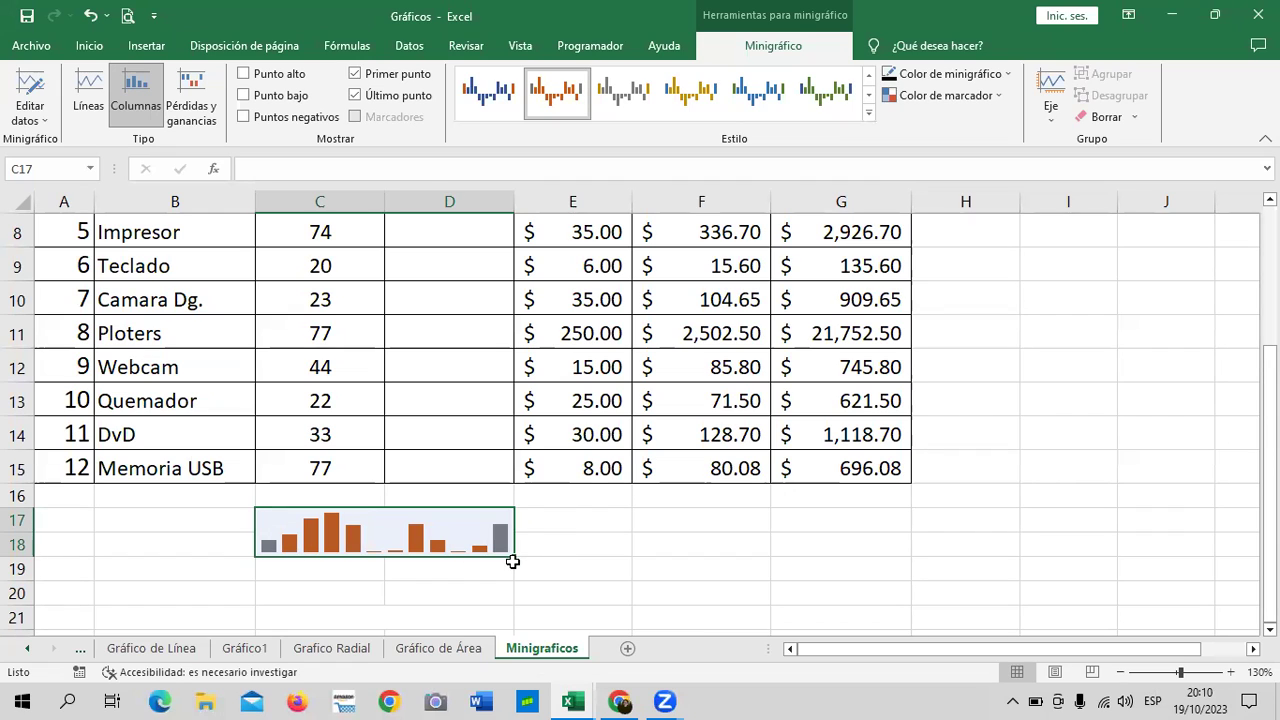
{"action": "left_click", "coordinate": [249, 76]}
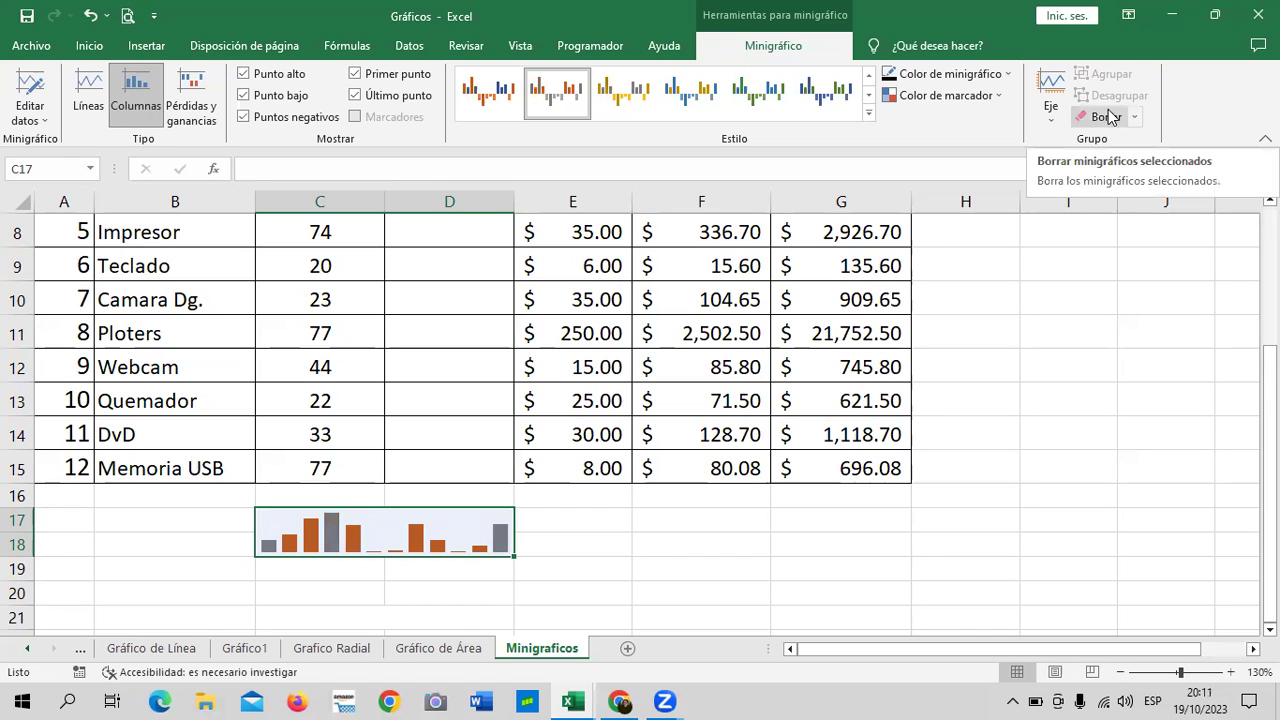
Step: Select the C17:D18 sparkline, toggling the selection several times
{"action": "left_click", "coordinate": [737, 566]}
{"action": "left_click", "coordinate": [441, 541]}
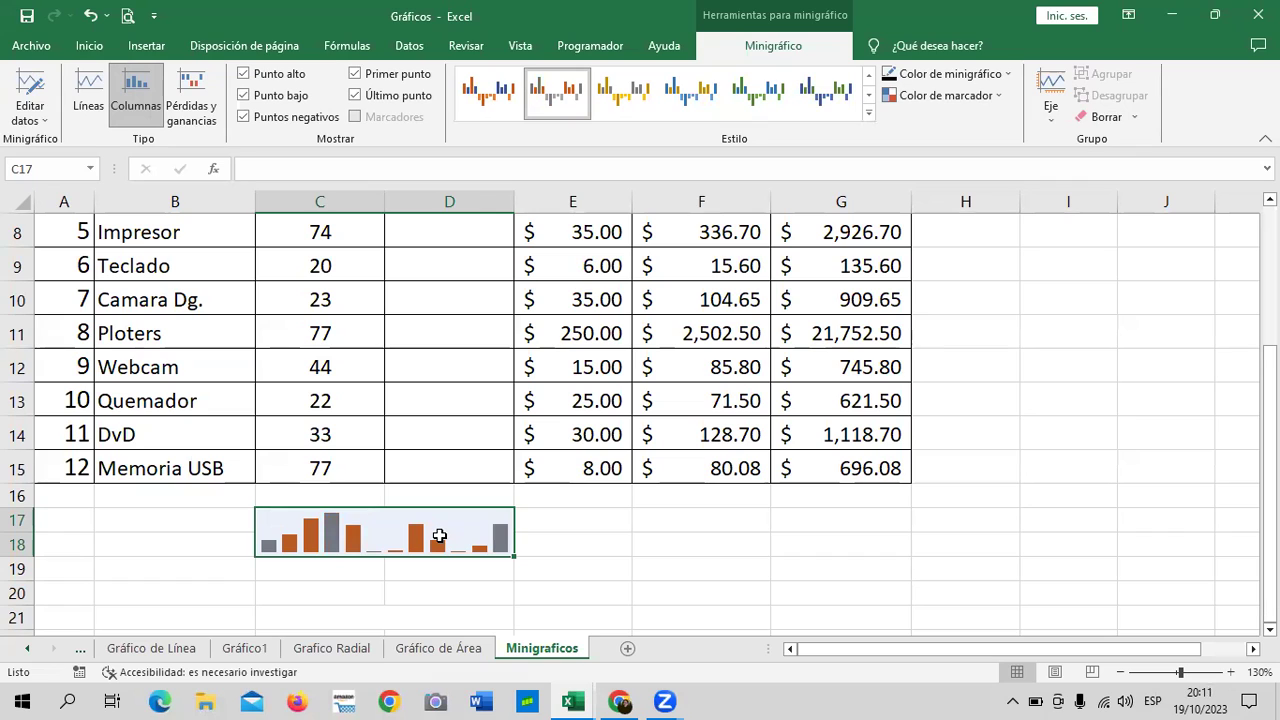
{"action": "left_click", "coordinate": [439, 536]}
{"action": "left_click", "coordinate": [680, 534]}
{"action": "left_click", "coordinate": [417, 534]}
{"action": "left_click", "coordinate": [603, 537]}
{"action": "left_click", "coordinate": [436, 535]}
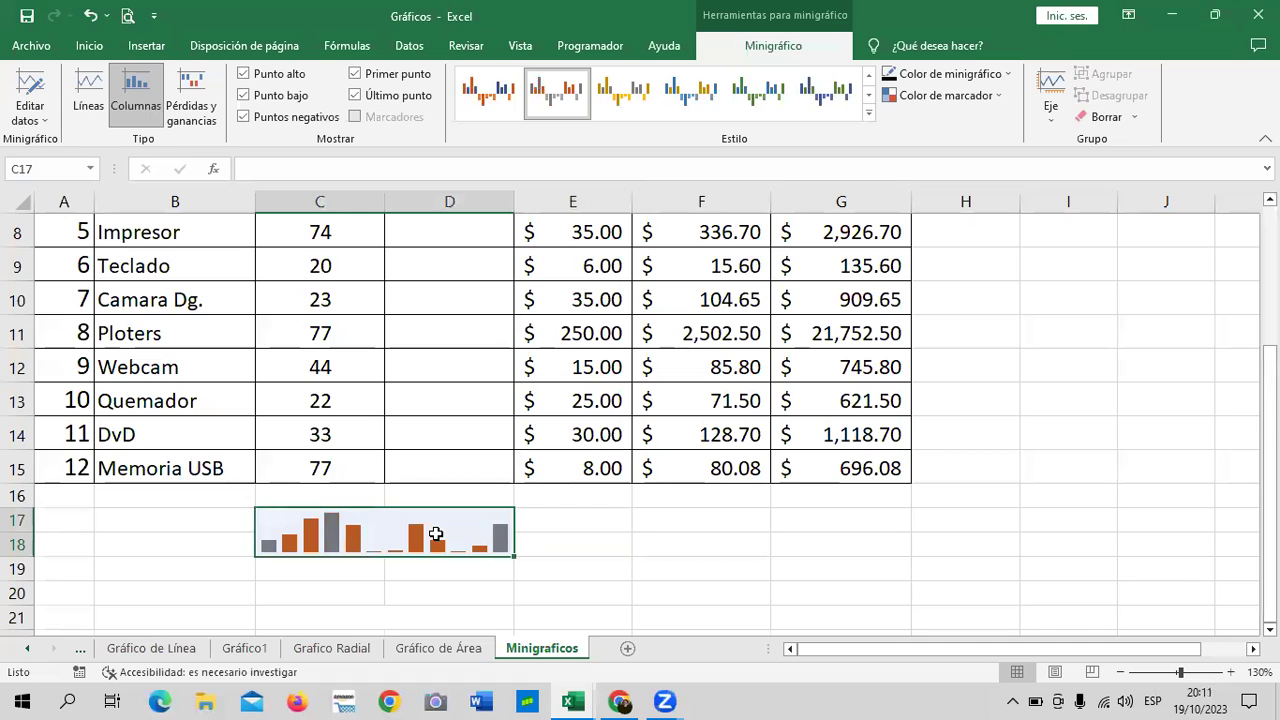
{"action": "left_click", "coordinate": [587, 567]}
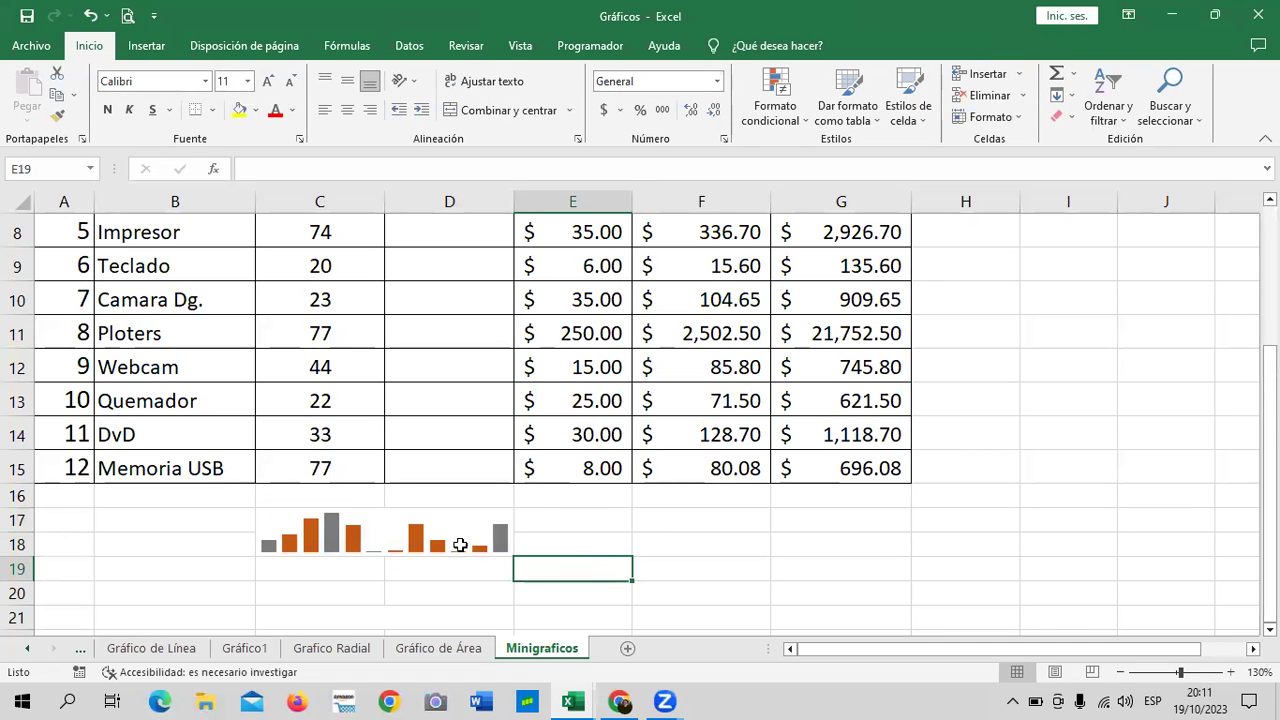
{"action": "left_click", "coordinate": [463, 540]}
{"action": "left_click", "coordinate": [551, 537]}
{"action": "left_click", "coordinate": [439, 526]}
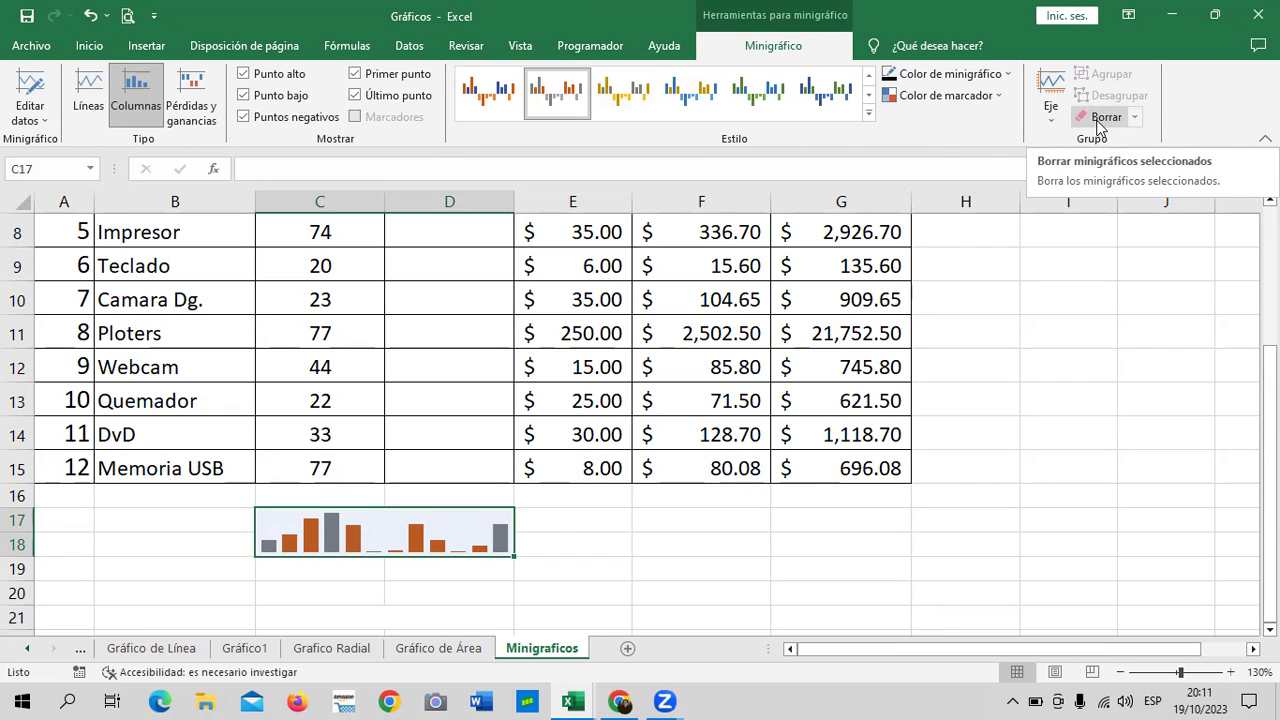
Step: Clear the selected sparkline, leaving merged cell C17 empty
{"action": "left_click", "coordinate": [1100, 117]}
{"action": "left_click", "coordinate": [710, 545]}
{"action": "left_click", "coordinate": [454, 542]}
{"action": "scroll", "coordinate": [430, 528], "scroll_direction": "up", "scroll_amount": 1}
Step: Create a line sparkline from PRECIO values E4:E15 placed in merged cell C17
{"action": "scroll", "coordinate": [430, 528], "scroll_direction": "up", "scroll_amount": 2}
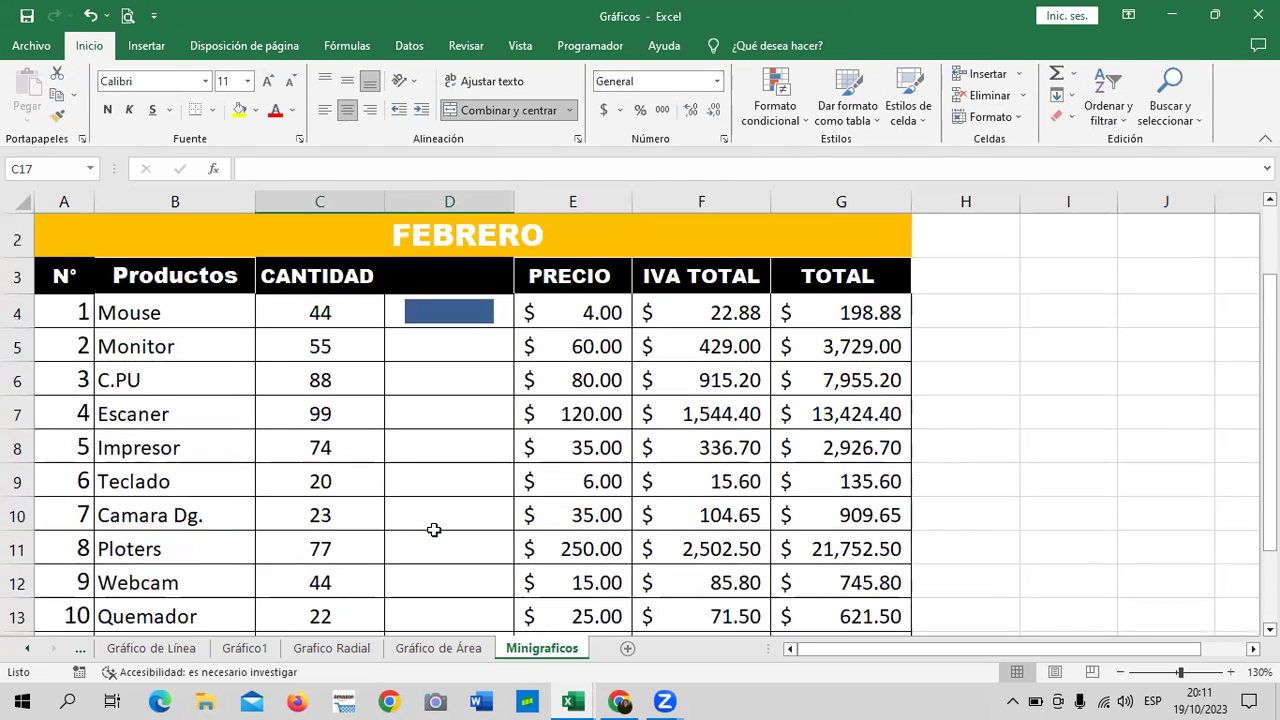
{"action": "mouse_move", "coordinate": [578, 338]}
{"action": "left_mouse_down"}
{"action": "mouse_move", "coordinate": [586, 610]}
{"action": "mouse_move", "coordinate": [580, 569]}
{"action": "left_mouse_up"}
{"action": "scroll", "coordinate": [318, 614], "scroll_direction": "down", "scroll_amount": 2}
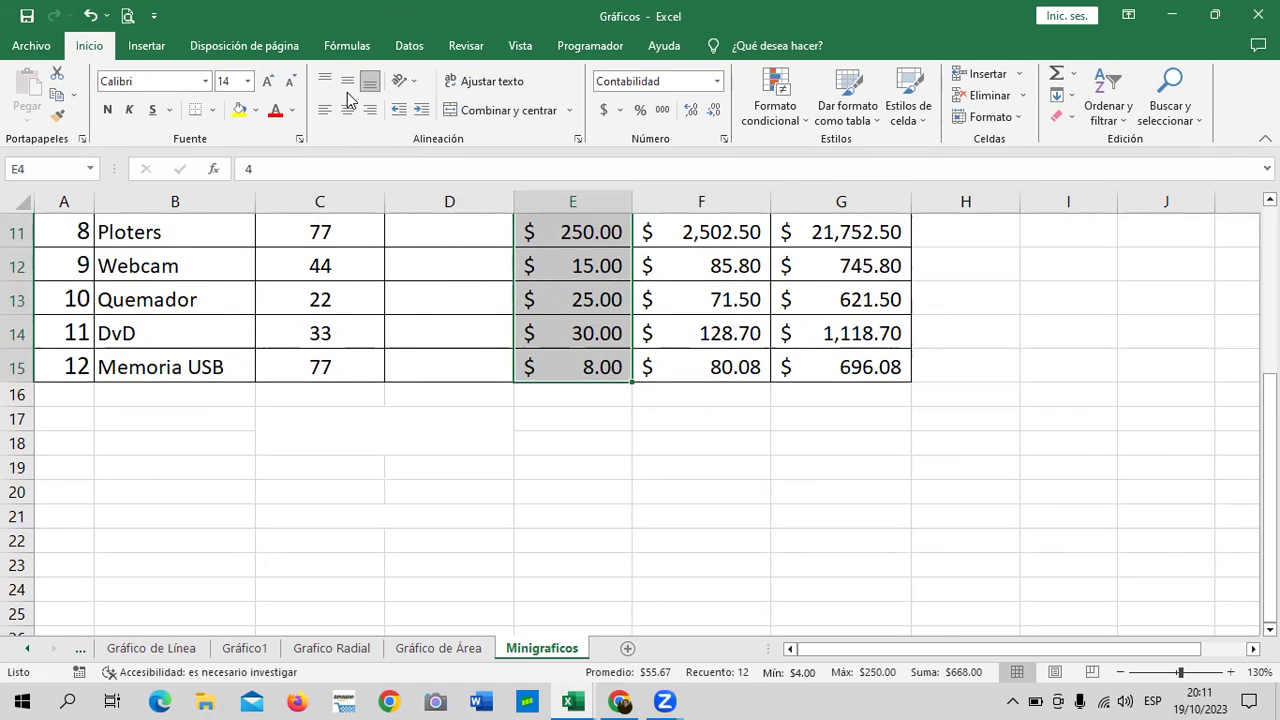
{"action": "left_click", "coordinate": [147, 45]}
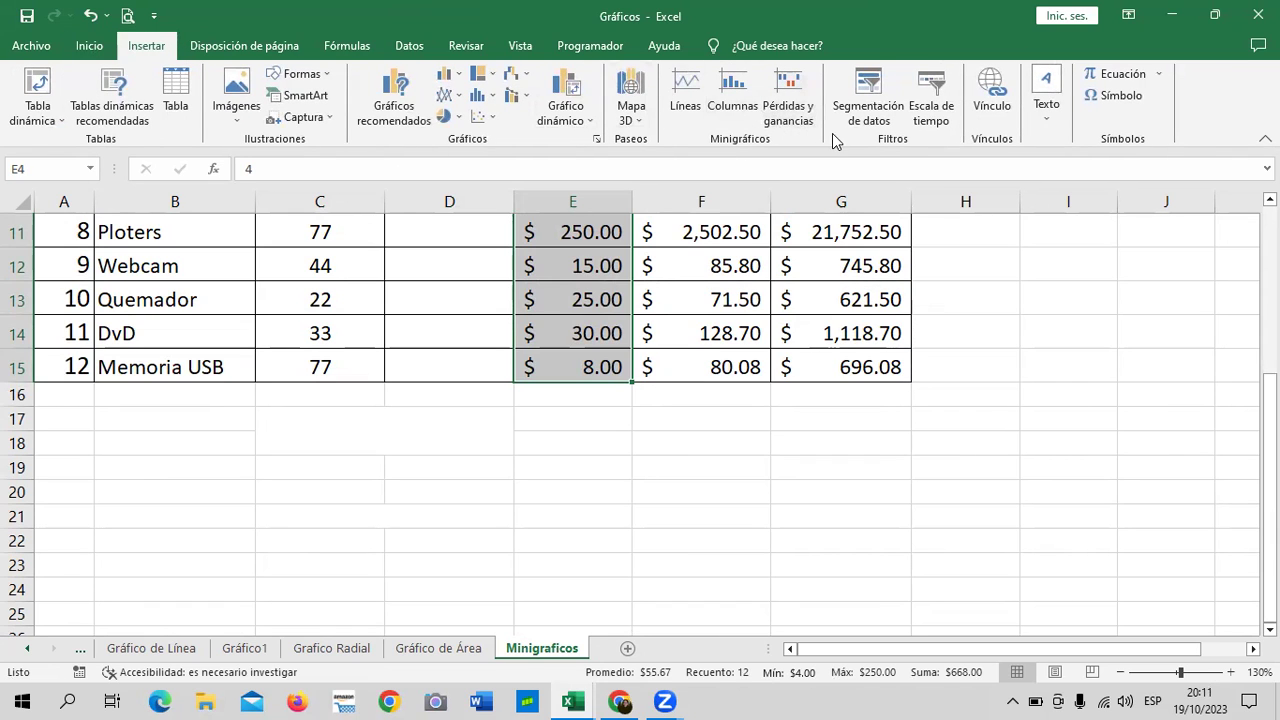
{"action": "left_click", "coordinate": [686, 93]}
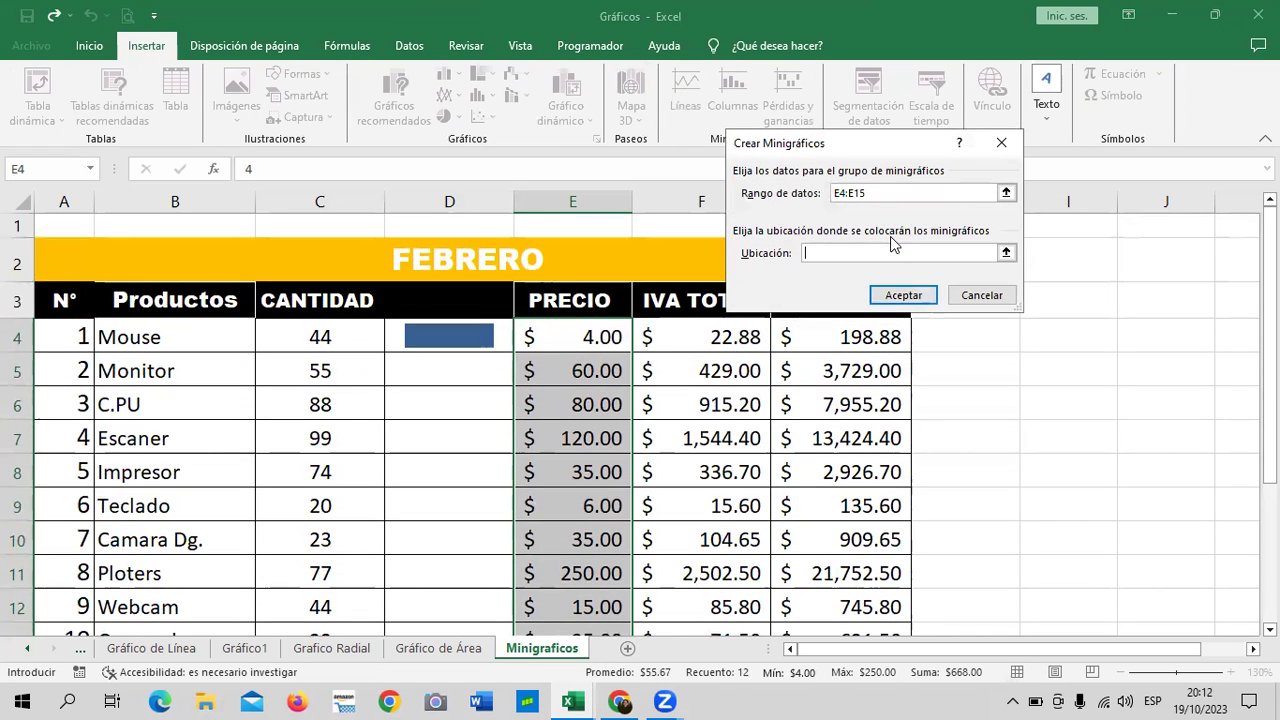
{"action": "left_click", "coordinate": [1003, 253]}
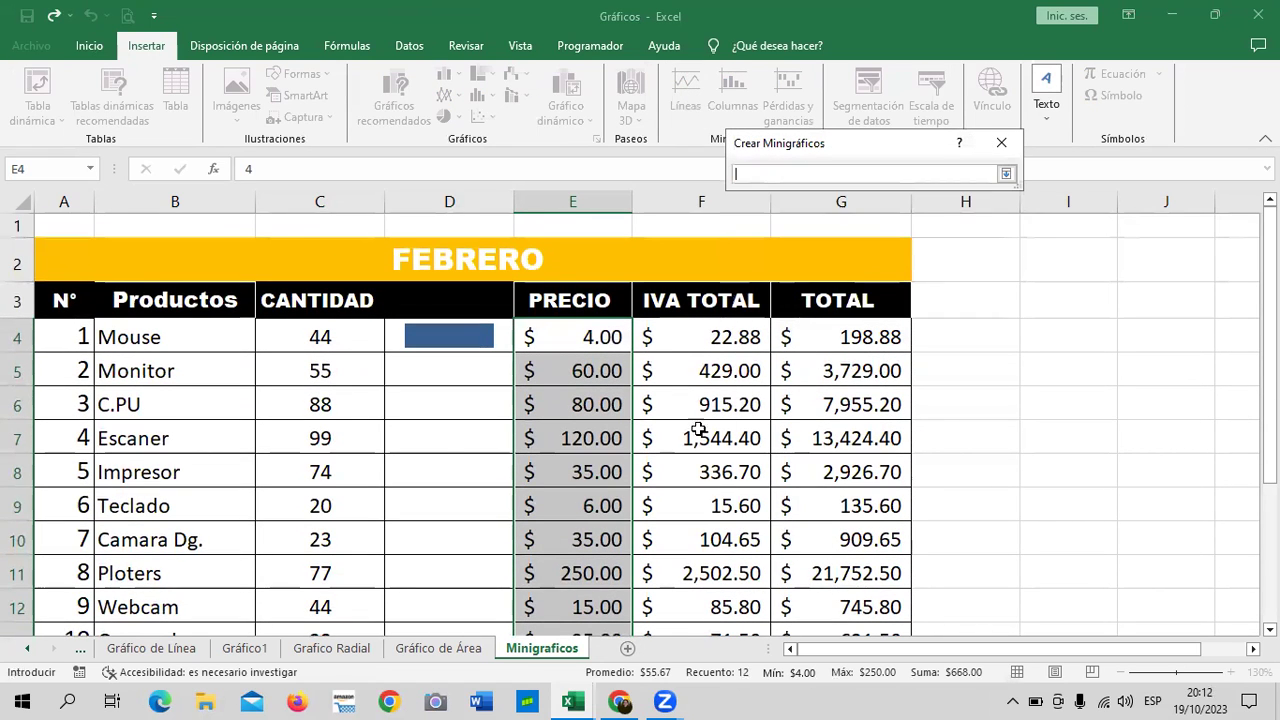
{"action": "scroll", "coordinate": [697, 427], "scroll_direction": "down", "scroll_amount": 4}
{"action": "left_click", "coordinate": [395, 367]}
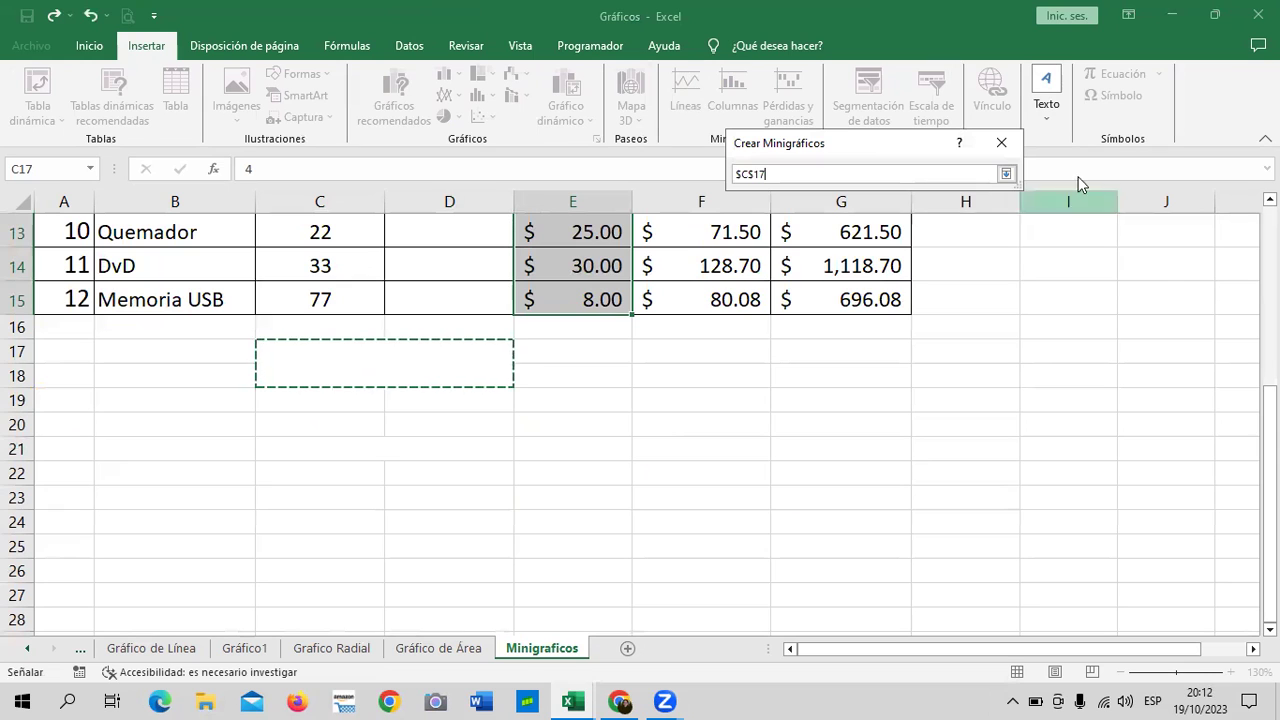
{"action": "left_click", "coordinate": [1006, 173]}
{"action": "left_click", "coordinate": [903, 295]}
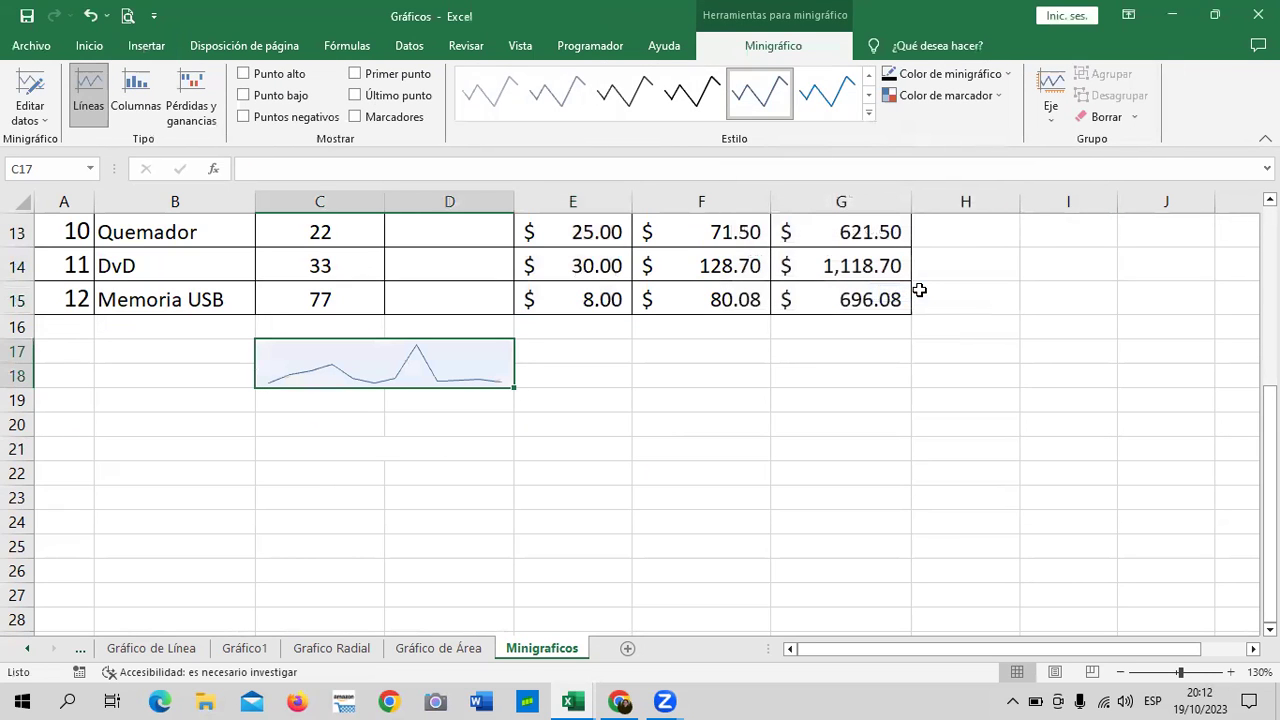
Step: Apply the black line style to the C17 price sparkline
{"action": "left_click", "coordinate": [642, 448]}
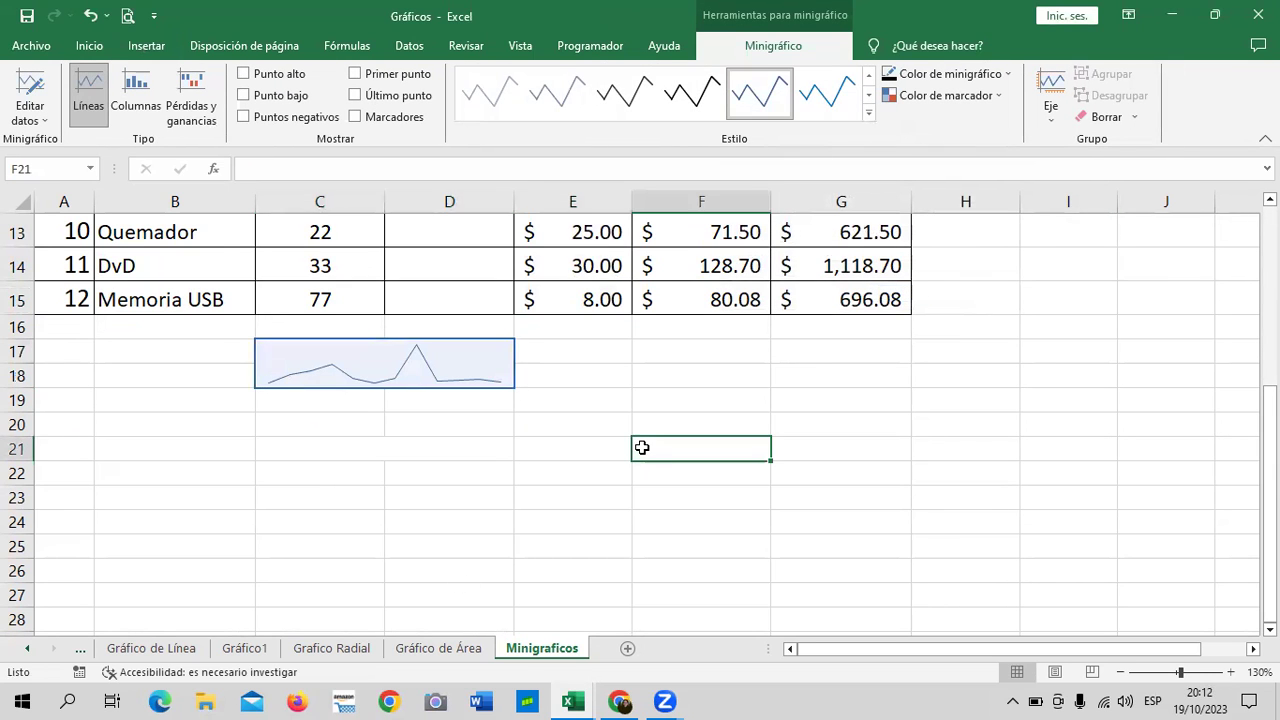
{"action": "scroll", "coordinate": [569, 449], "scroll_direction": "up", "scroll_amount": 2}
{"action": "scroll", "coordinate": [569, 449], "scroll_direction": "up", "scroll_amount": 2}
{"action": "scroll", "coordinate": [569, 449], "scroll_direction": "down", "scroll_amount": 3}
{"action": "scroll", "coordinate": [569, 451], "scroll_direction": "down", "scroll_amount": 1}
{"action": "left_click", "coordinate": [435, 365]}
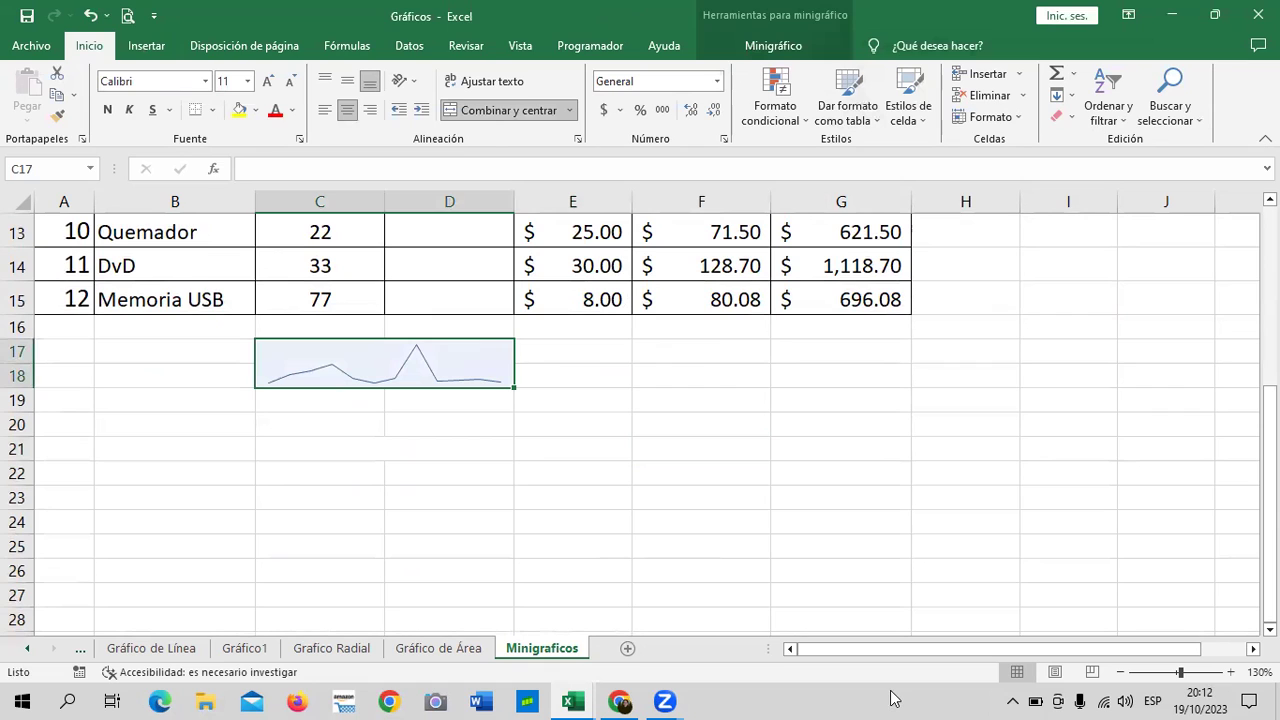
{"action": "left_click", "coordinate": [784, 55]}
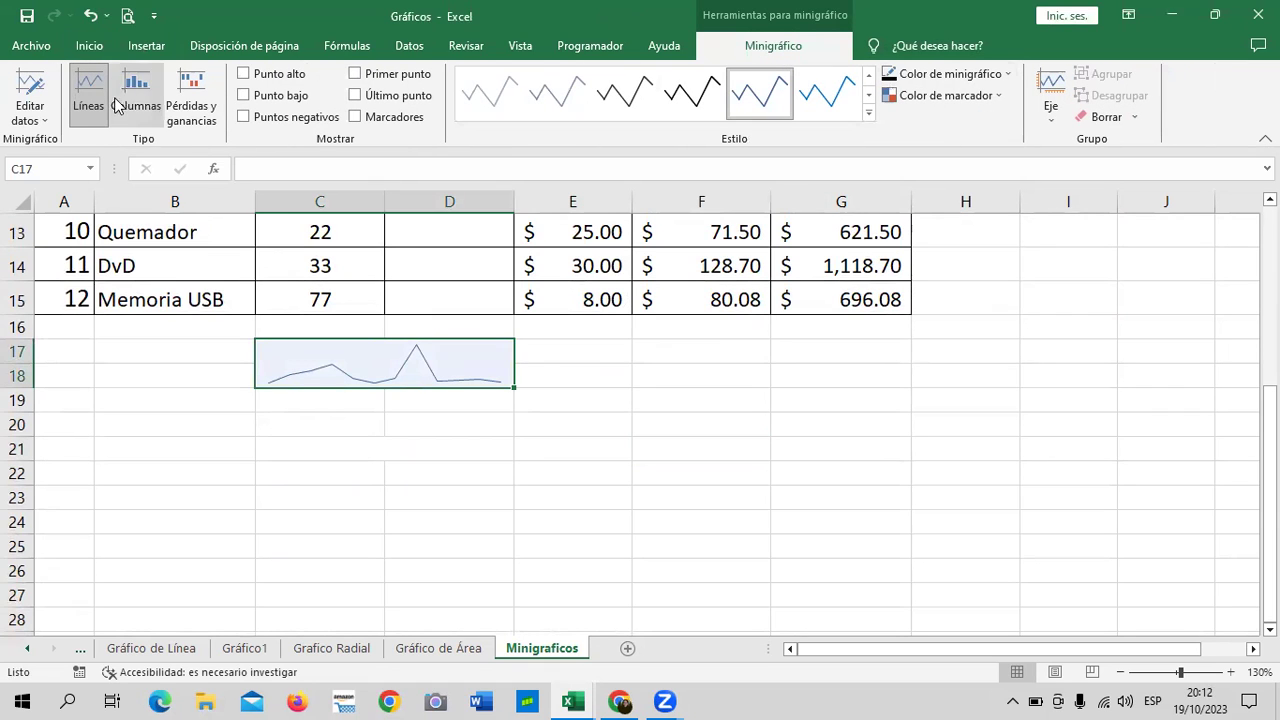
{"action": "left_click", "coordinate": [868, 113]}
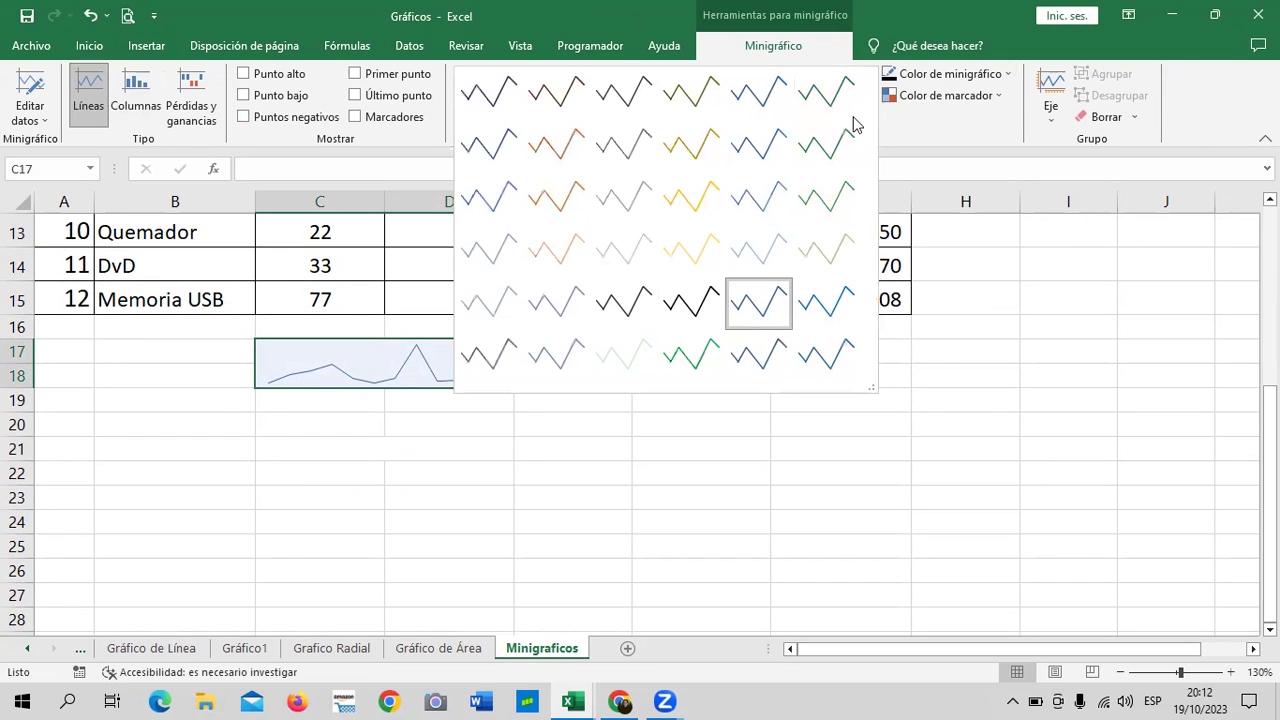
{"action": "left_click", "coordinate": [691, 300]}
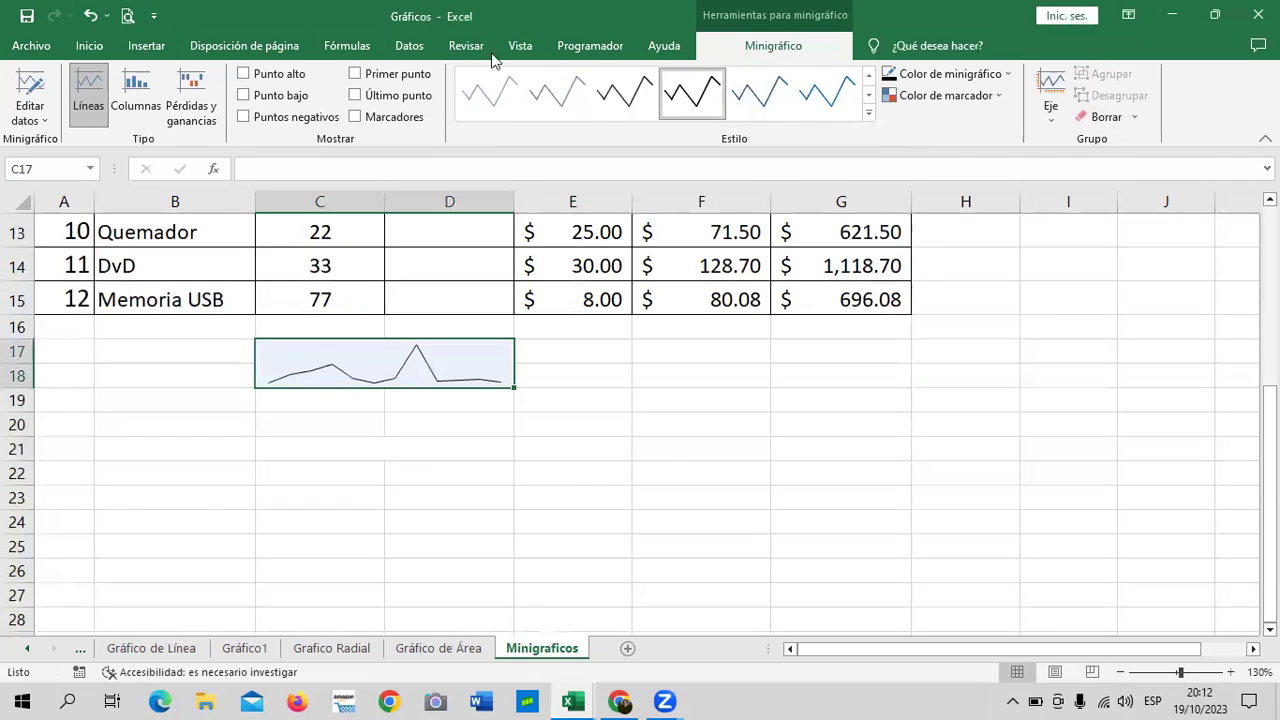
Step: Mark the last and high points and switch the sparkline type to Columnas
{"action": "left_click", "coordinate": [357, 96]}
{"action": "left_click", "coordinate": [272, 79]}
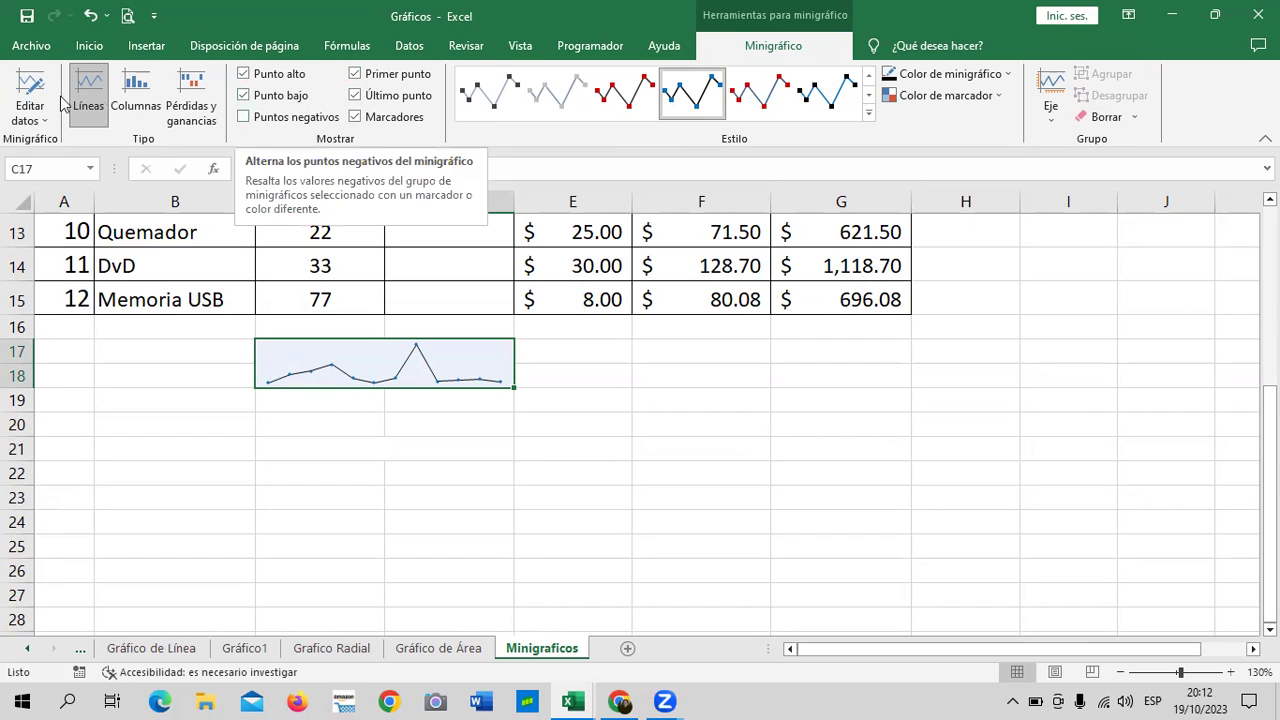
{"action": "left_click", "coordinate": [191, 98]}
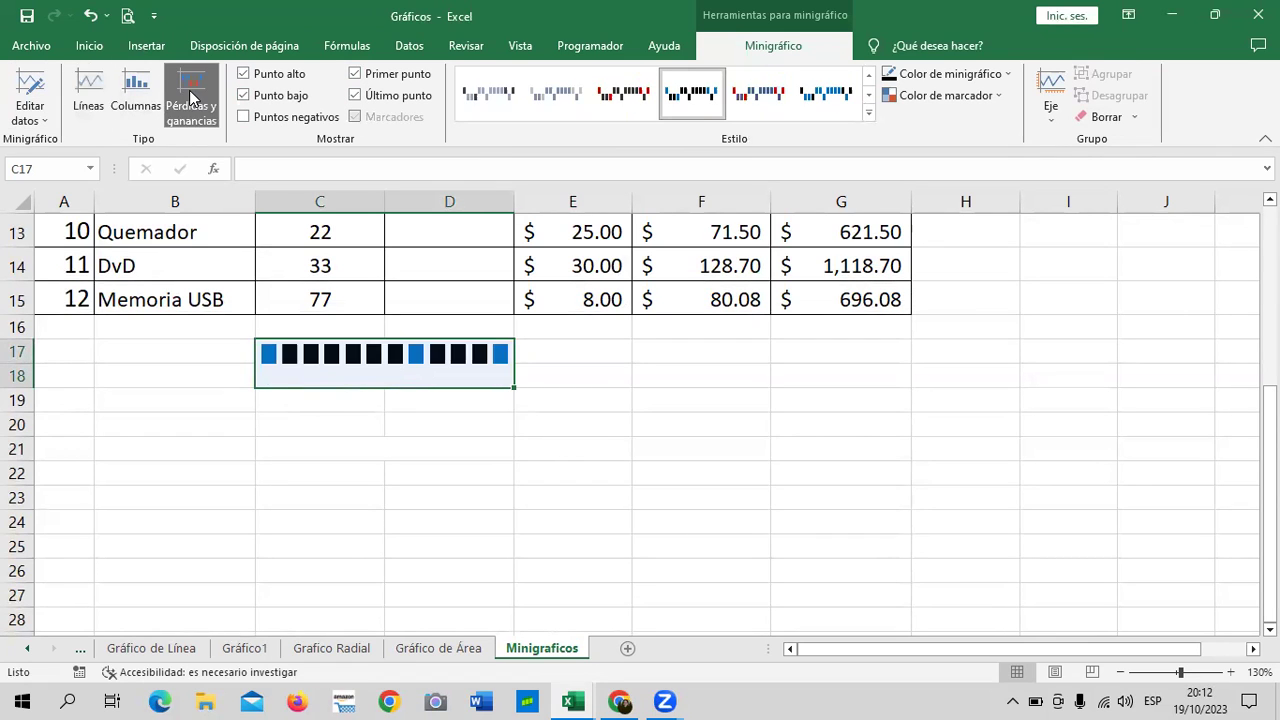
{"action": "left_click", "coordinate": [129, 105]}
{"action": "left_click", "coordinate": [89, 100]}
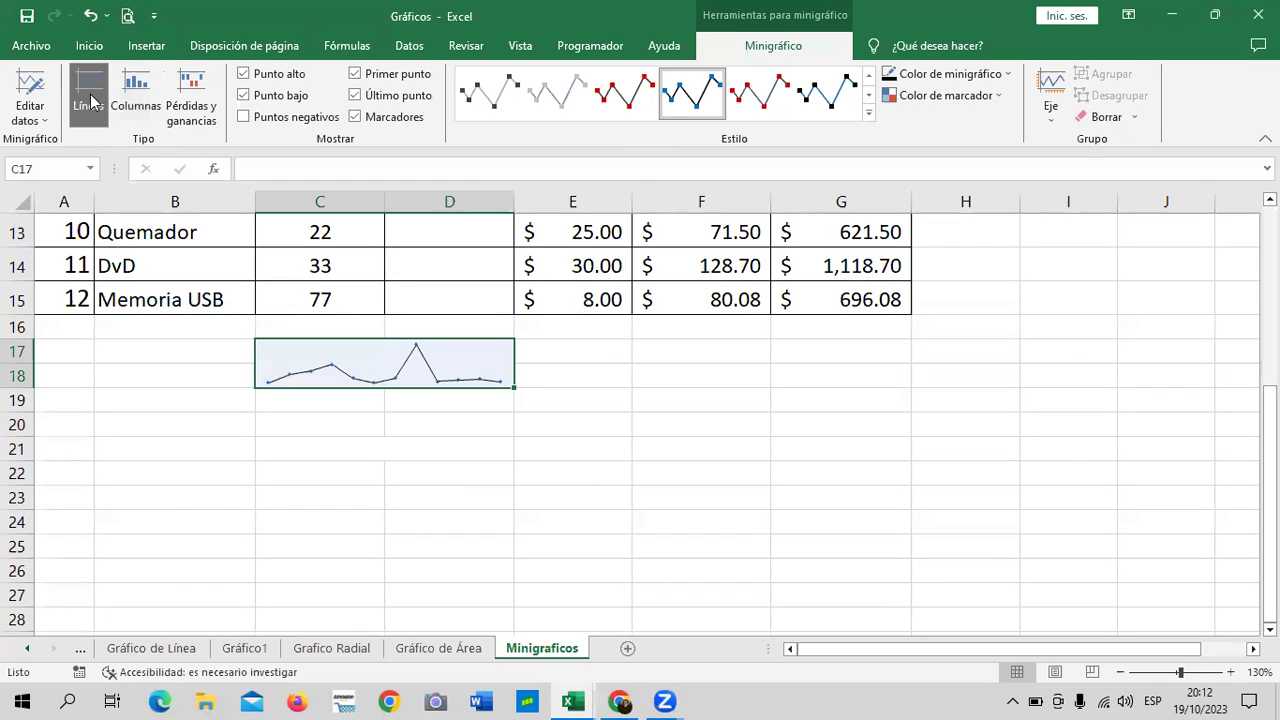
{"action": "left_click", "coordinate": [138, 100]}
{"action": "left_click", "coordinate": [188, 100]}
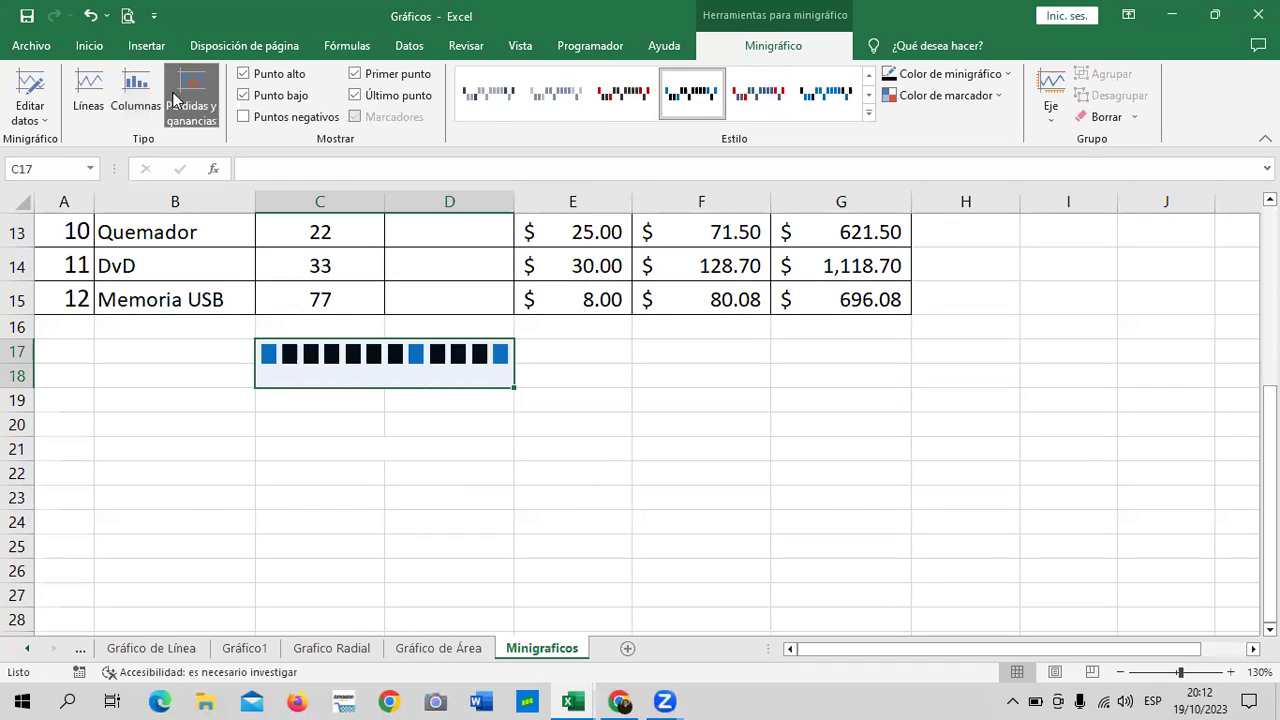
{"action": "left_click", "coordinate": [147, 99]}
{"action": "left_click", "coordinate": [96, 86]}
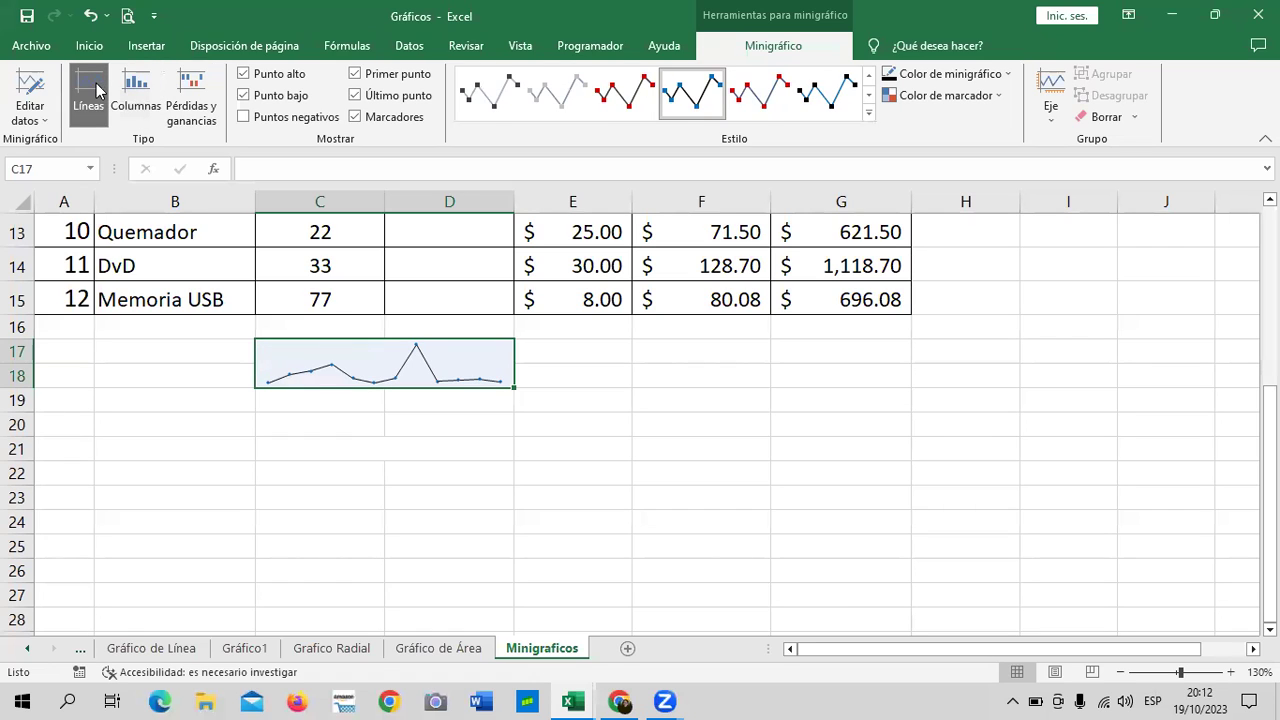
{"action": "left_click", "coordinate": [146, 90]}
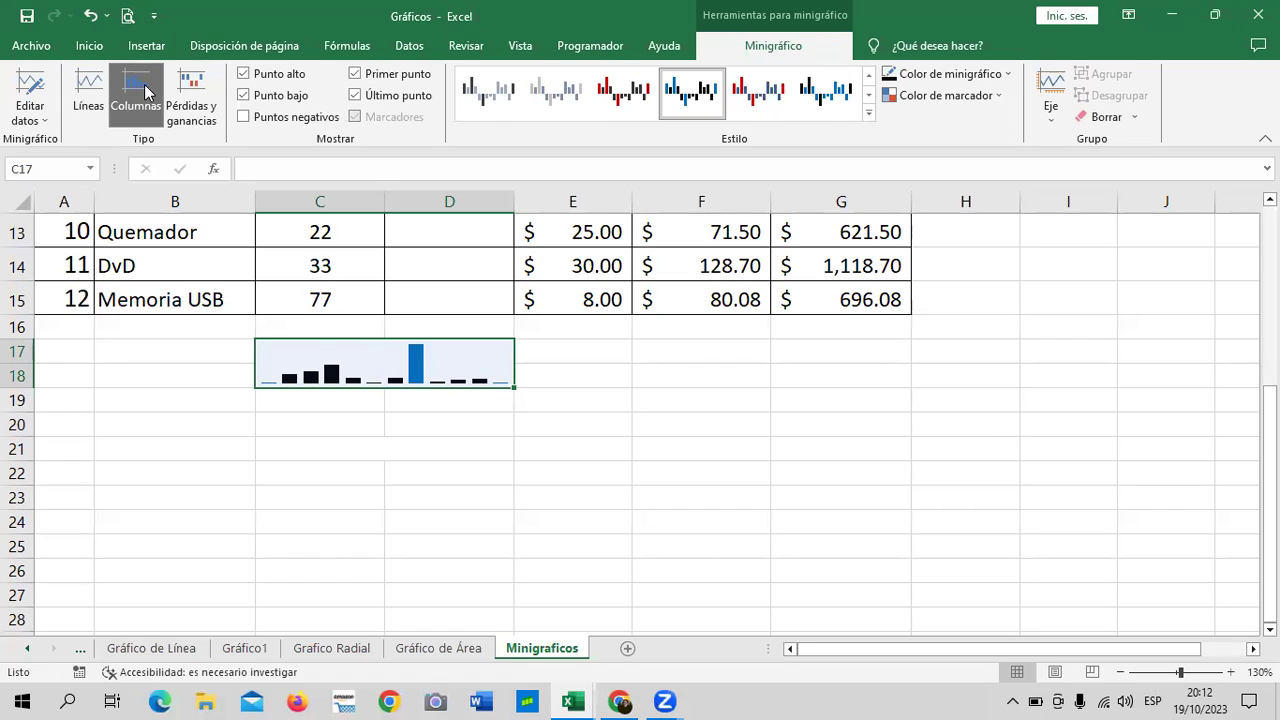
Step: Apply the green sparkline style with the high point in blue
{"action": "left_click", "coordinate": [868, 112]}
{"action": "left_click", "coordinate": [832, 140]}
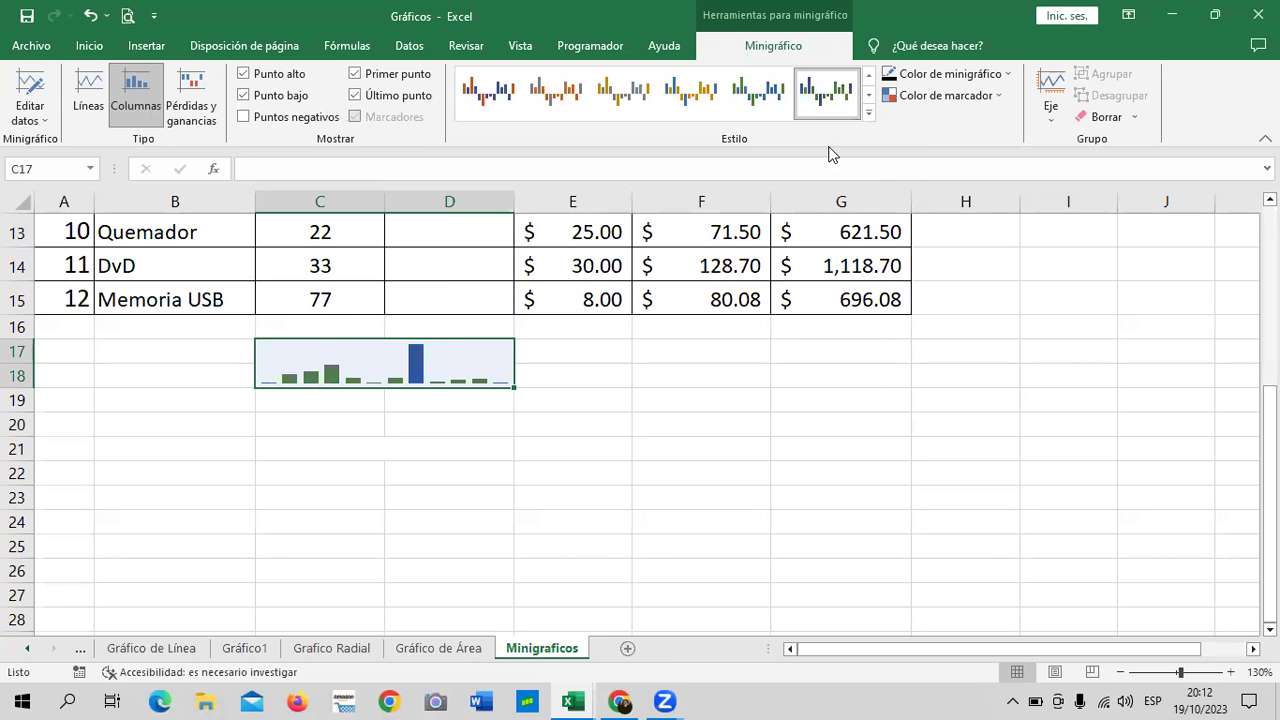
{"action": "scroll", "coordinate": [702, 458], "scroll_direction": "up", "scroll_amount": 2}
{"action": "scroll", "coordinate": [698, 456], "scroll_direction": "up", "scroll_amount": 2}
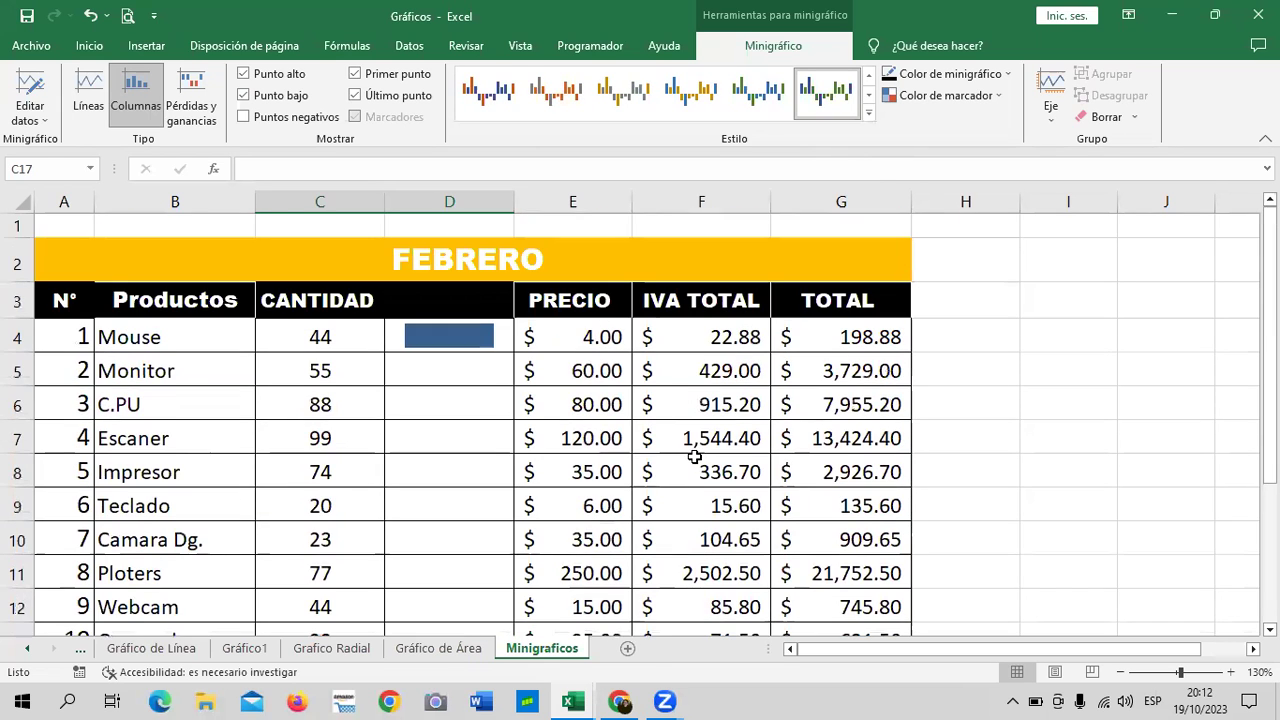
Step: Turn on Mostrar eje for the PRECIO sparkline in merged cells C17:D18
{"action": "scroll", "coordinate": [688, 450], "scroll_direction": "down", "scroll_amount": 2}
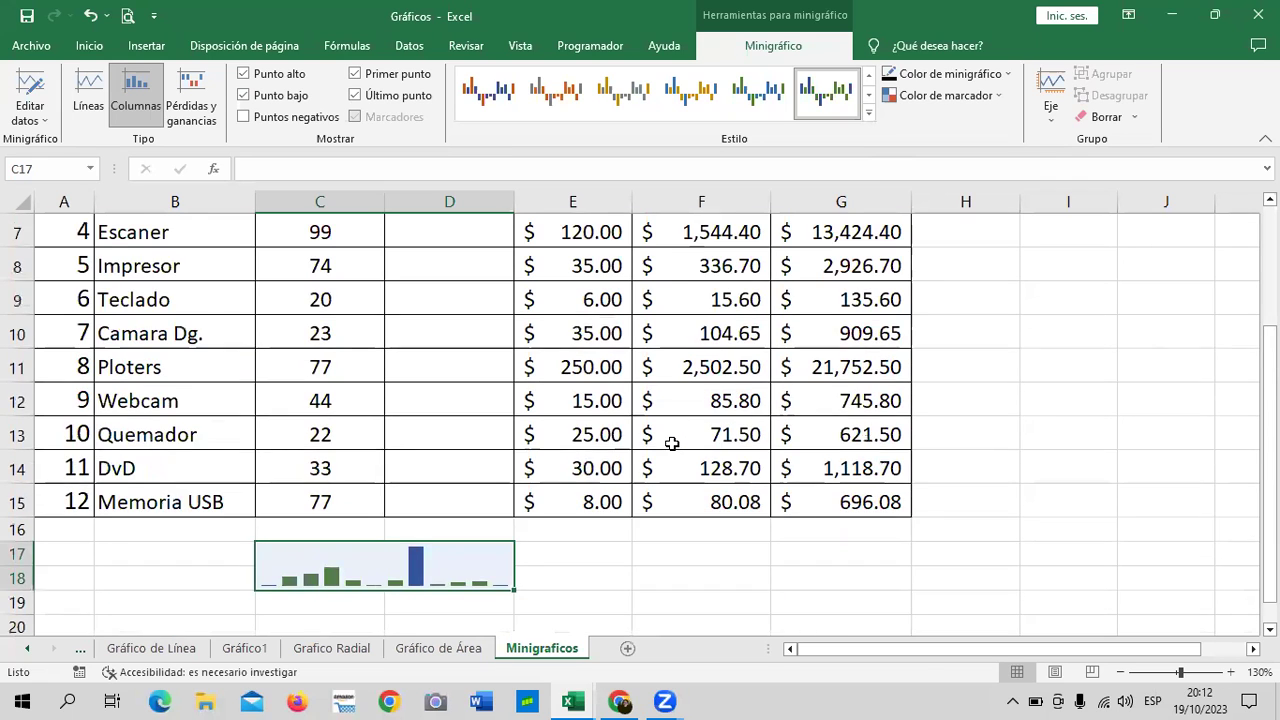
{"action": "scroll", "coordinate": [666, 446], "scroll_direction": "down", "scroll_amount": 2}
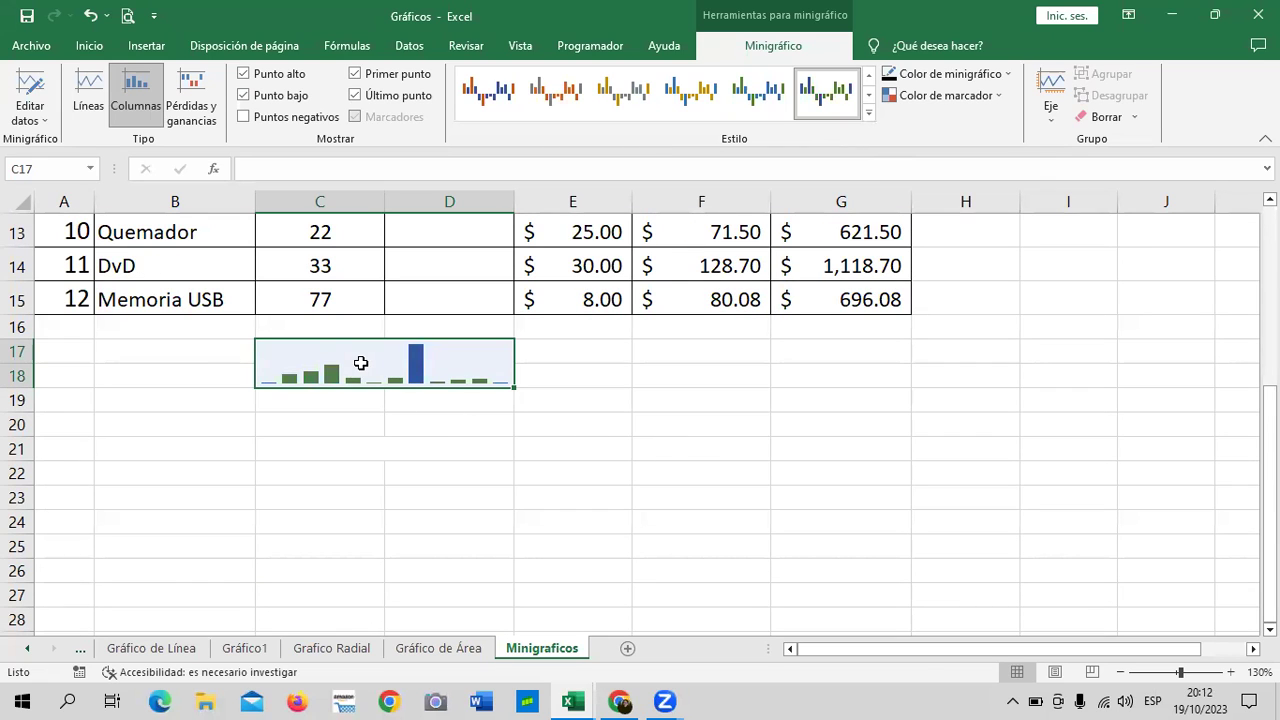
{"action": "left_click", "coordinate": [1055, 125]}
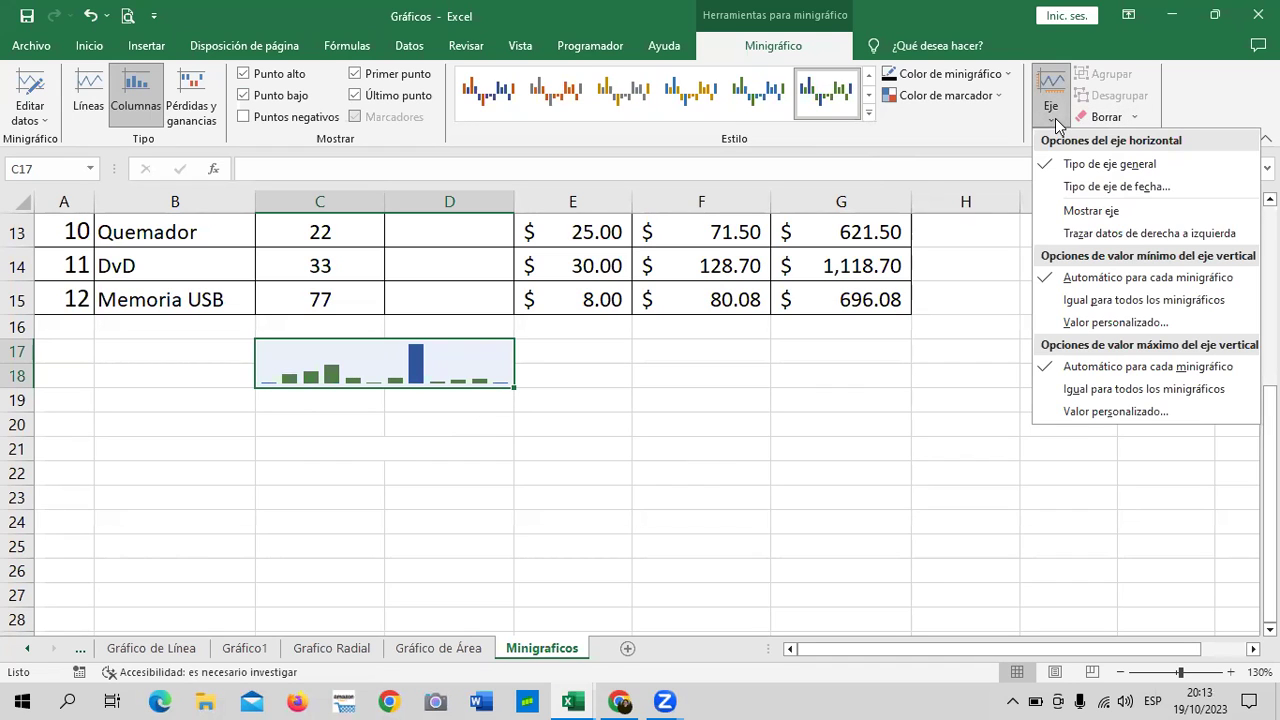
{"action": "left_click", "coordinate": [1085, 212]}
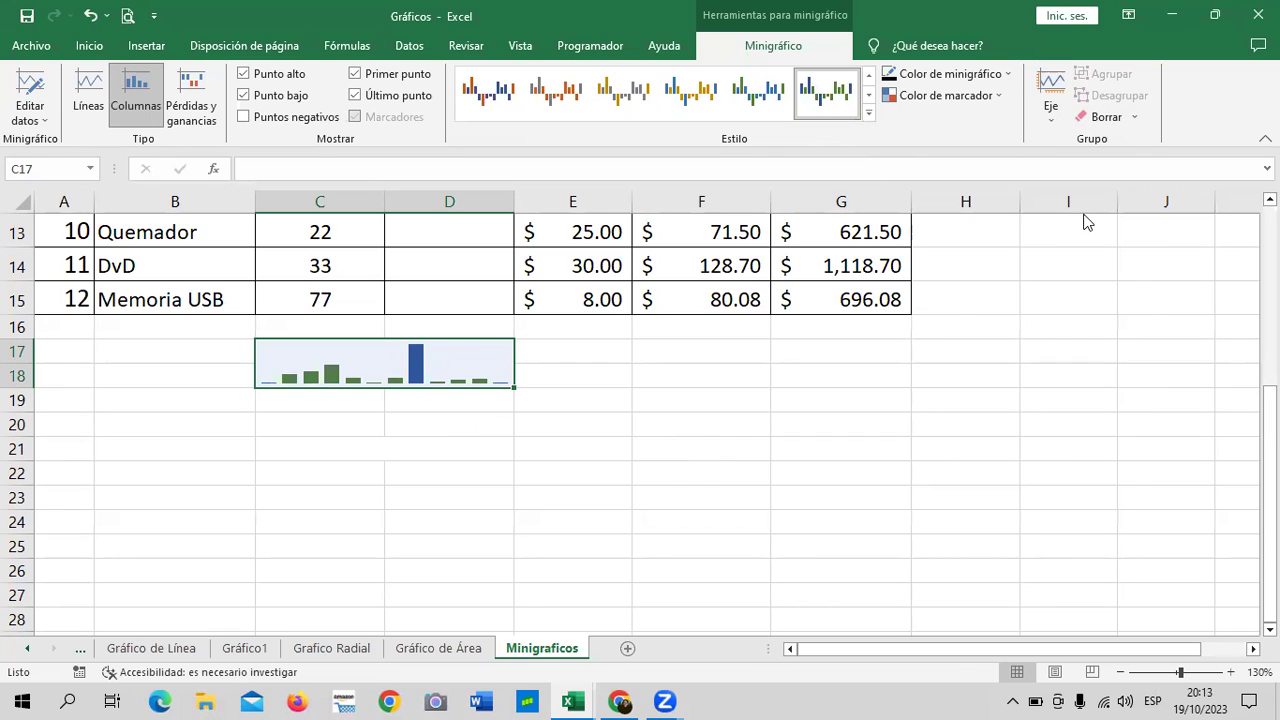
{"action": "left_click", "coordinate": [1047, 113]}
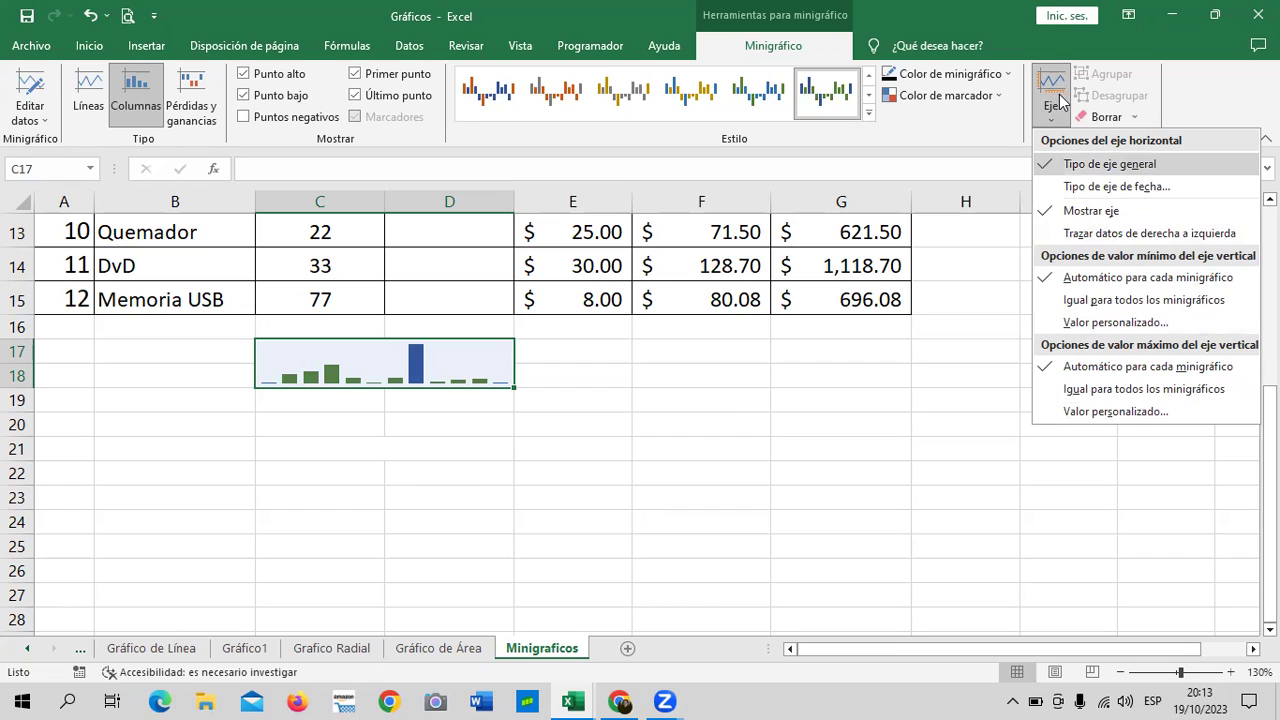
{"action": "left_click", "coordinate": [997, 103]}
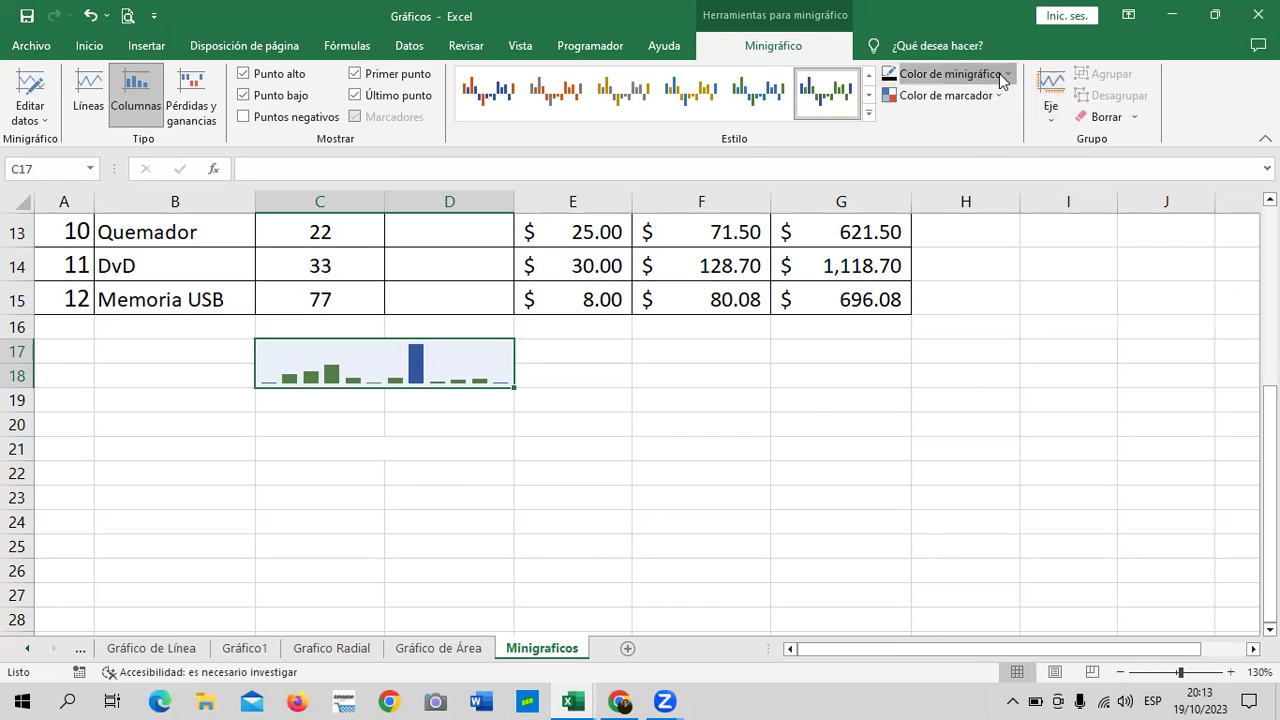
Step: Colour the PRECIO sparkline columns with a blue theme colour, then deselect it to check the result
{"action": "left_click", "coordinate": [999, 73]}
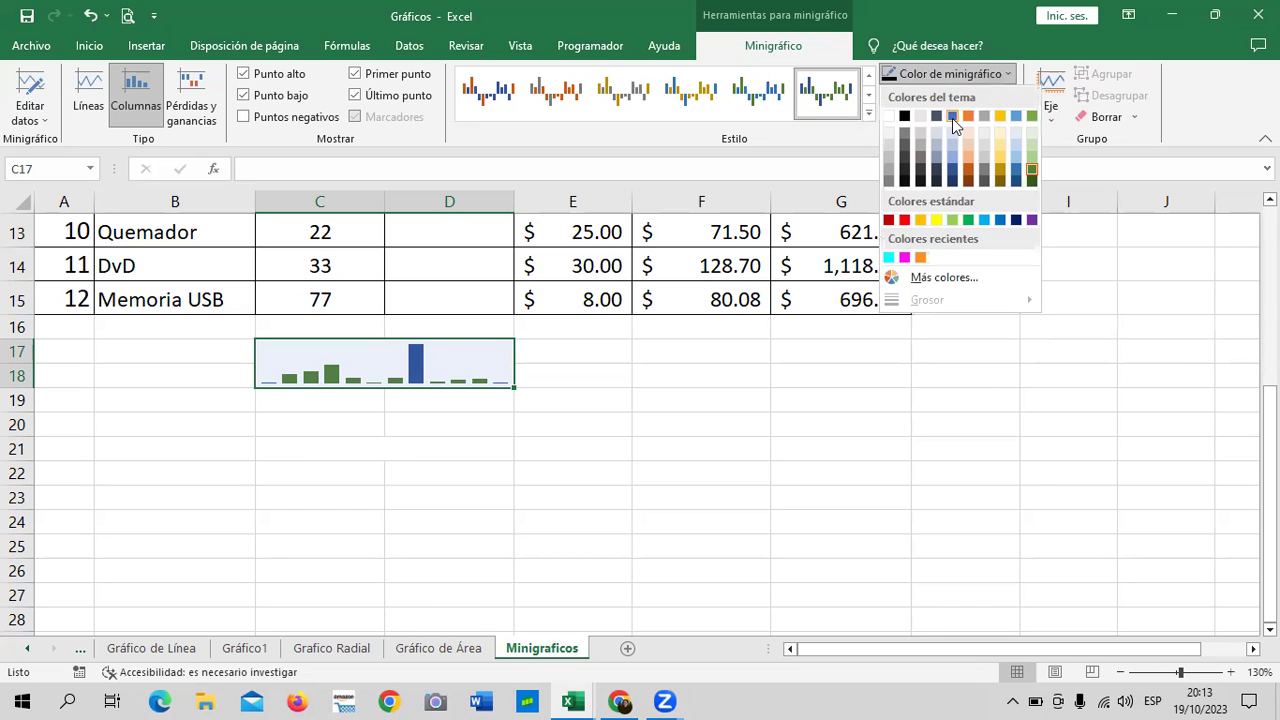
{"action": "left_click", "coordinate": [1016, 118]}
{"action": "left_click", "coordinate": [700, 377]}
{"action": "left_click", "coordinate": [449, 363]}
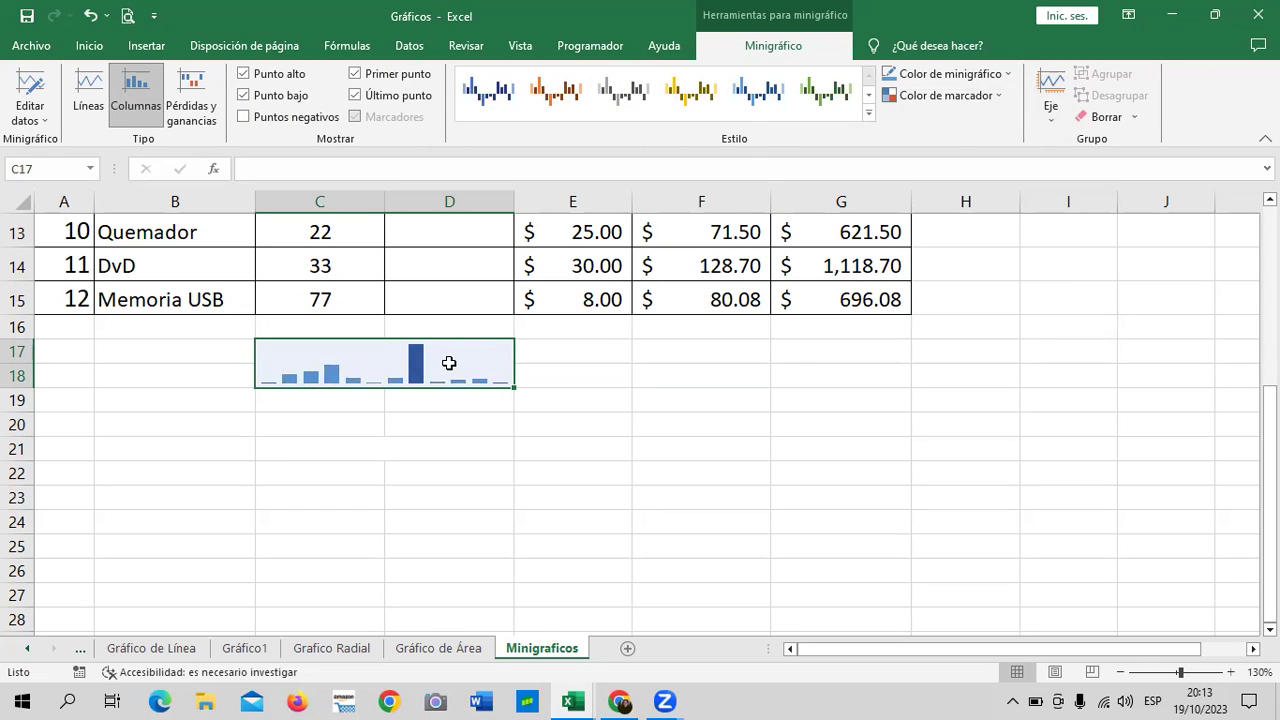
{"action": "left_click", "coordinate": [655, 425]}
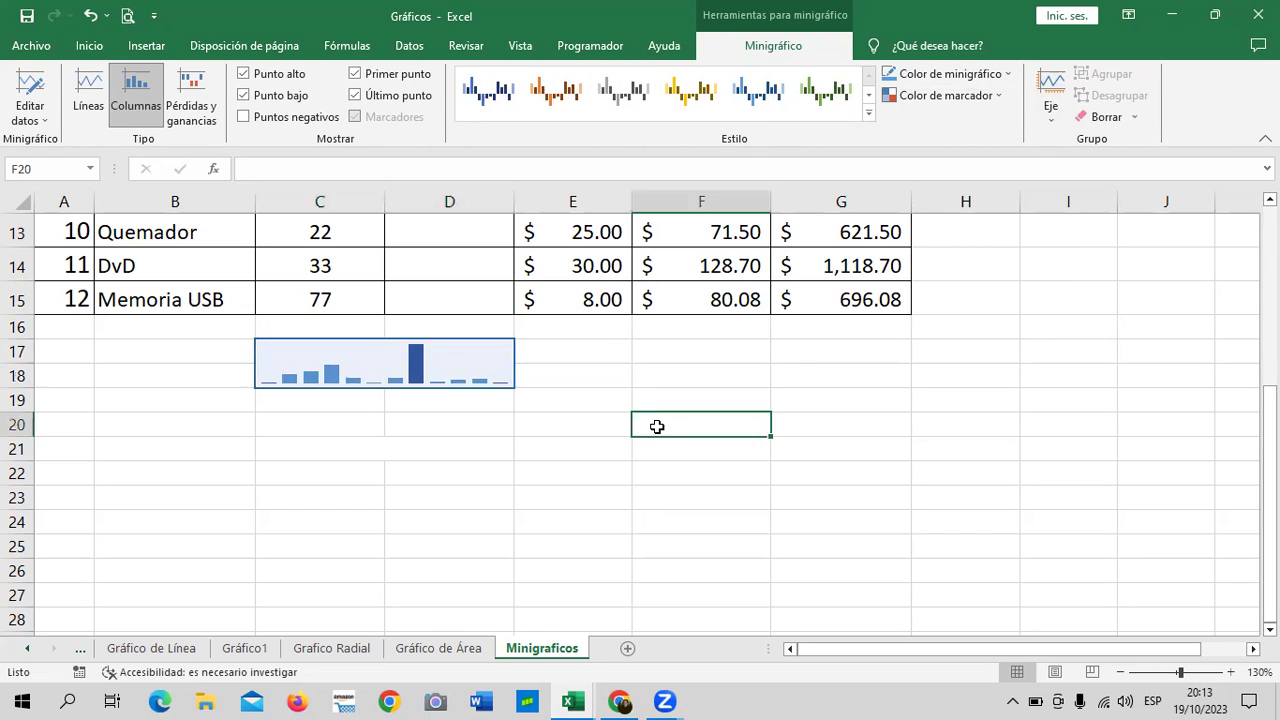
{"action": "left_click", "coordinate": [461, 359]}
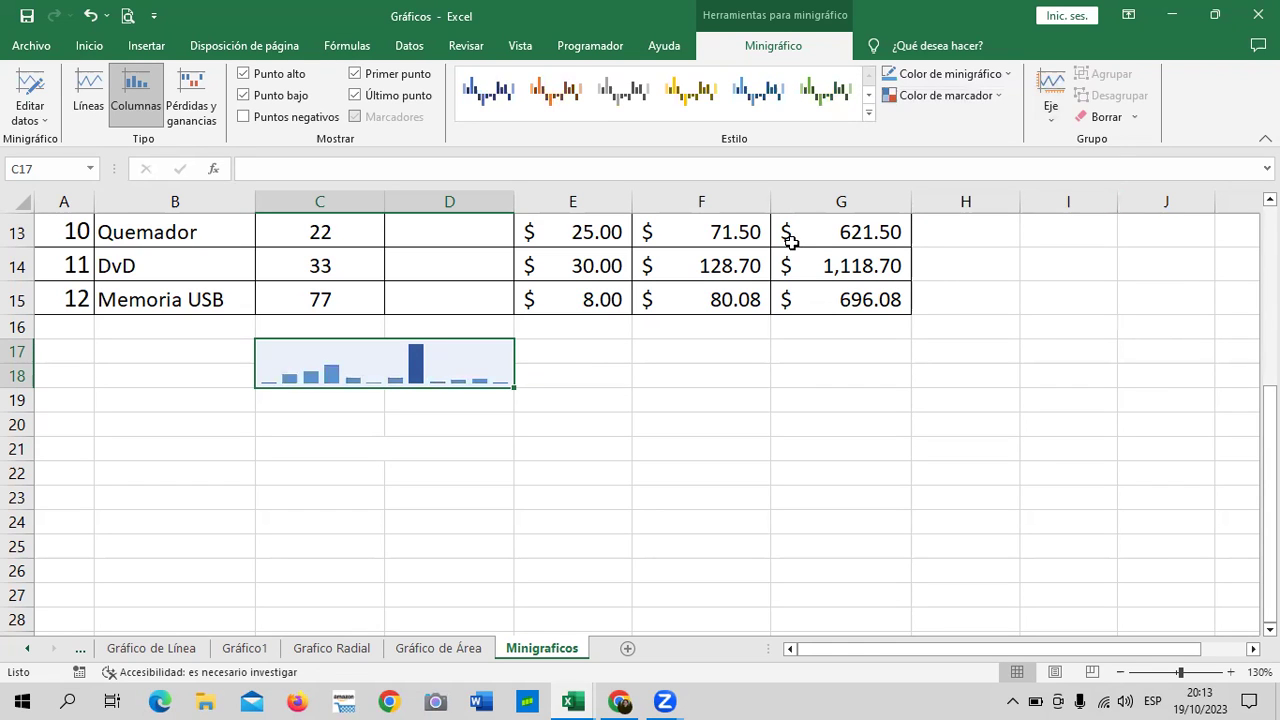
{"action": "left_click", "coordinate": [620, 345]}
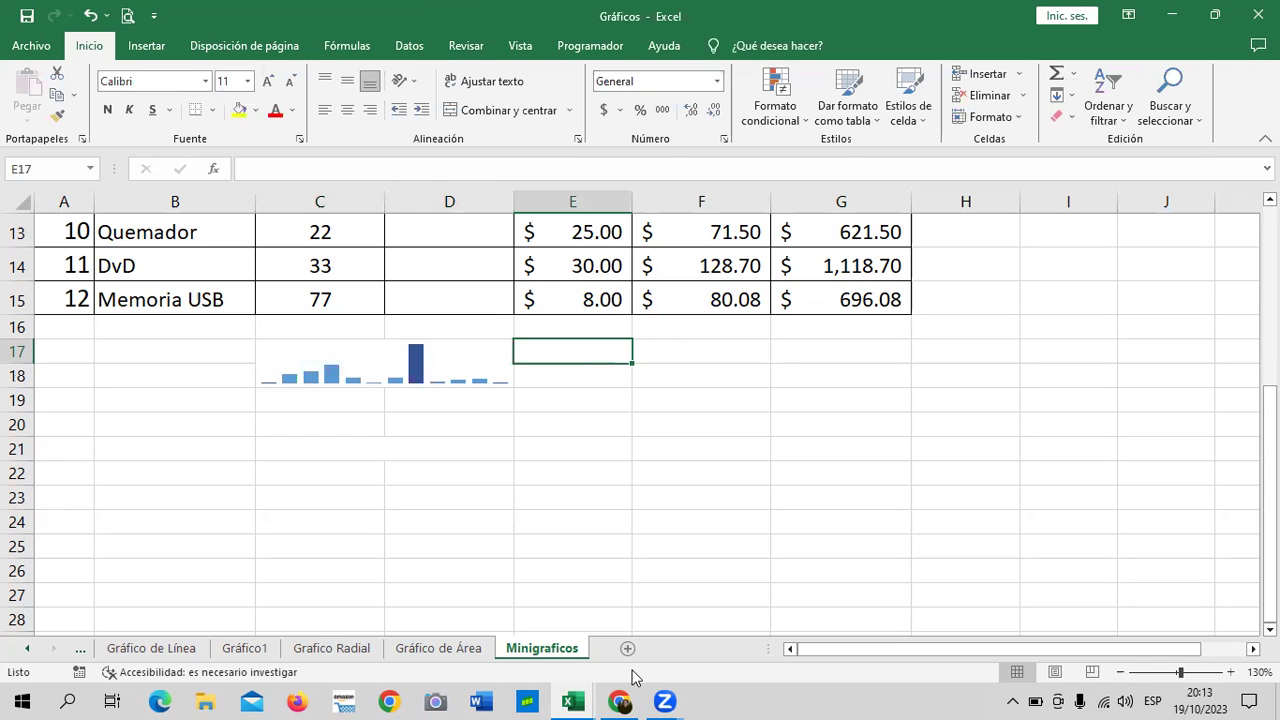
{"action": "key", "text": "alt+Tab"}
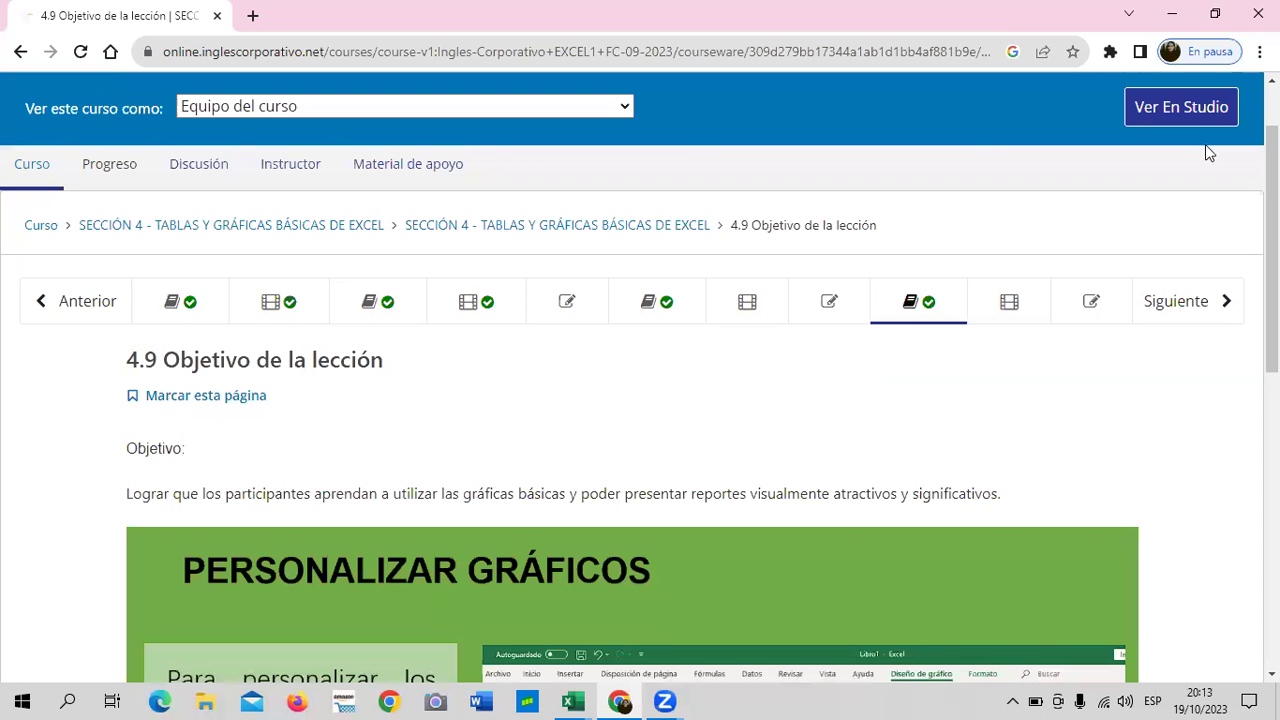
{"action": "scroll", "coordinate": [680, 406], "scroll_direction": "down", "scroll_amount": 1}
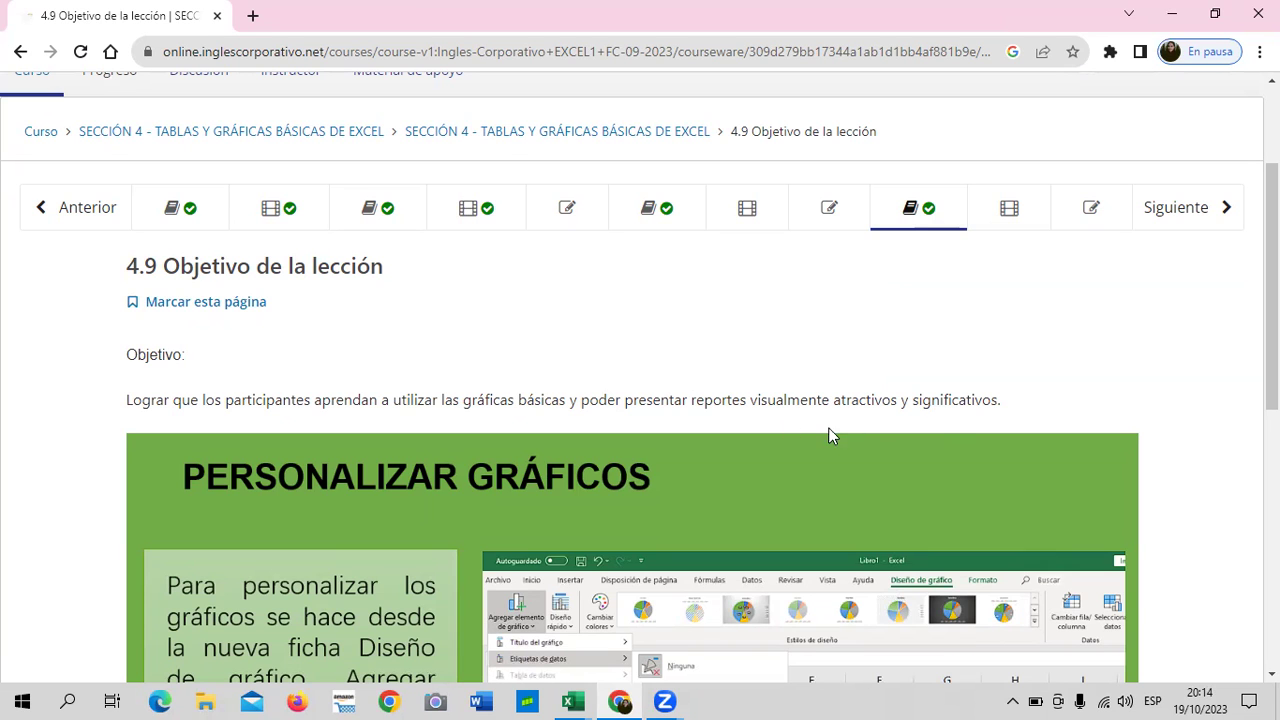
{"action": "scroll", "coordinate": [885, 416], "scroll_direction": "down", "scroll_amount": 2}
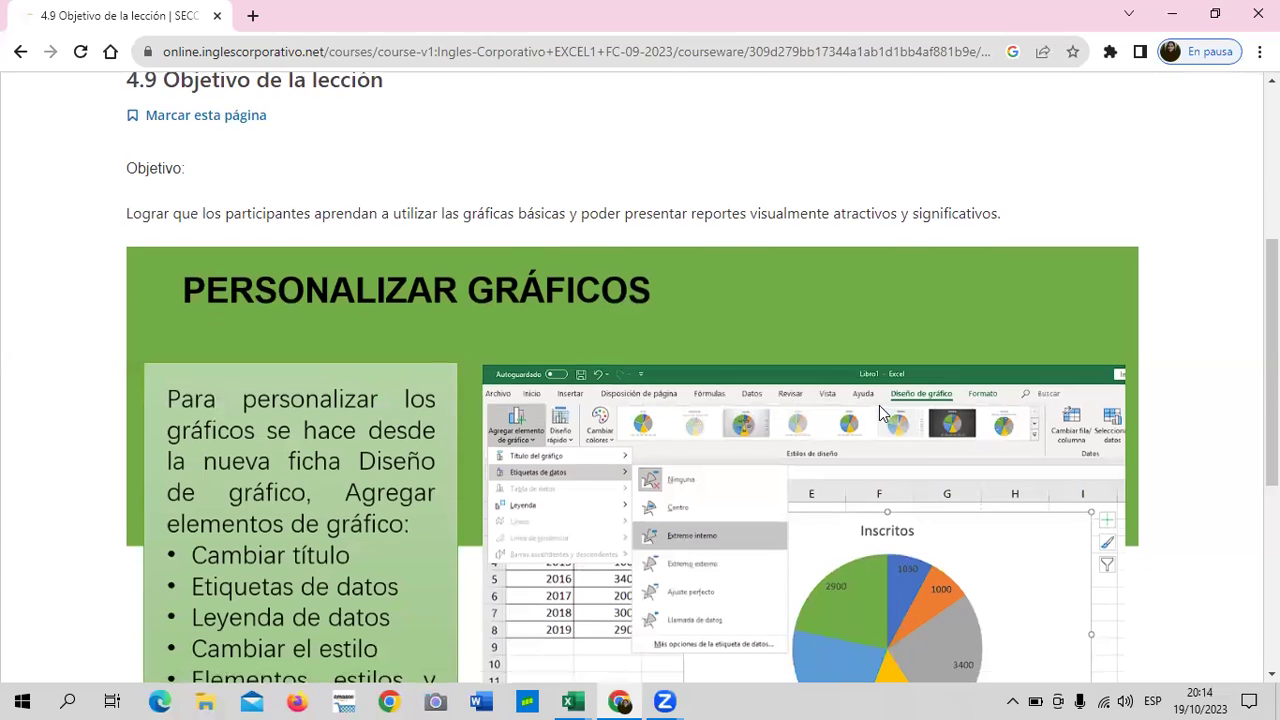
{"action": "scroll", "coordinate": [880, 410], "scroll_direction": "up", "scroll_amount": 2}
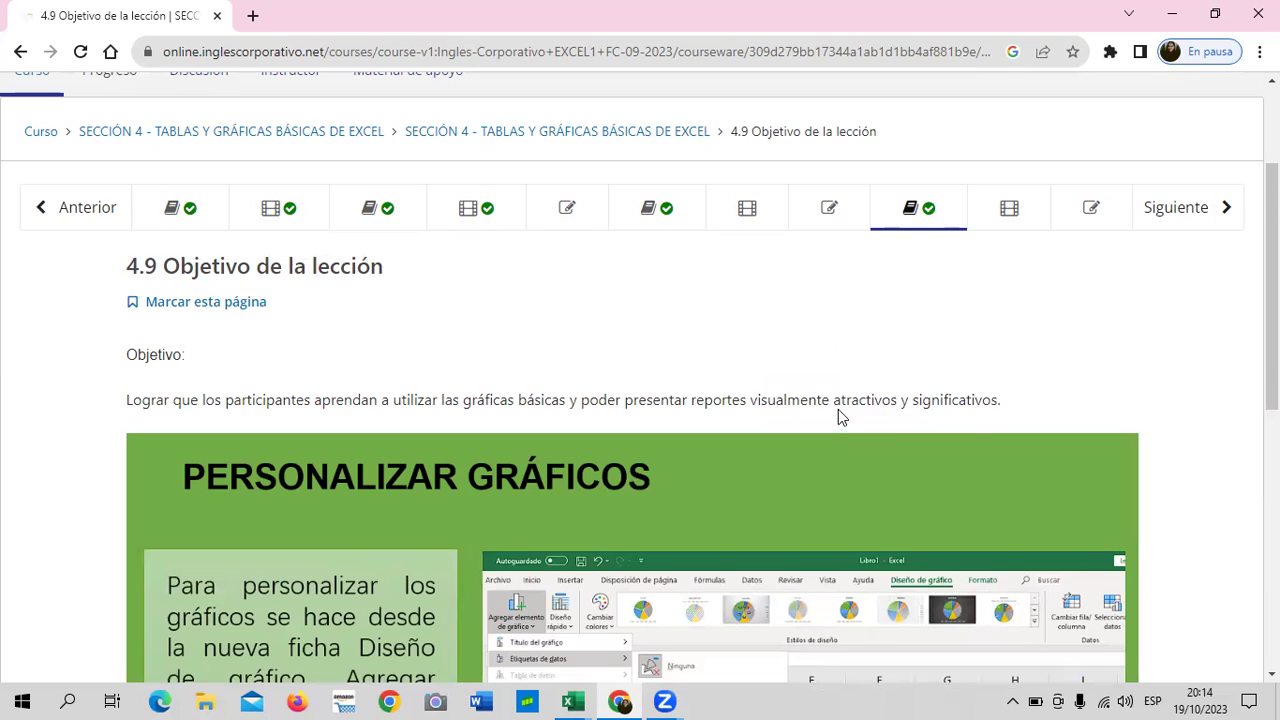
{"action": "scroll", "coordinate": [840, 420], "scroll_direction": "down", "scroll_amount": 2}
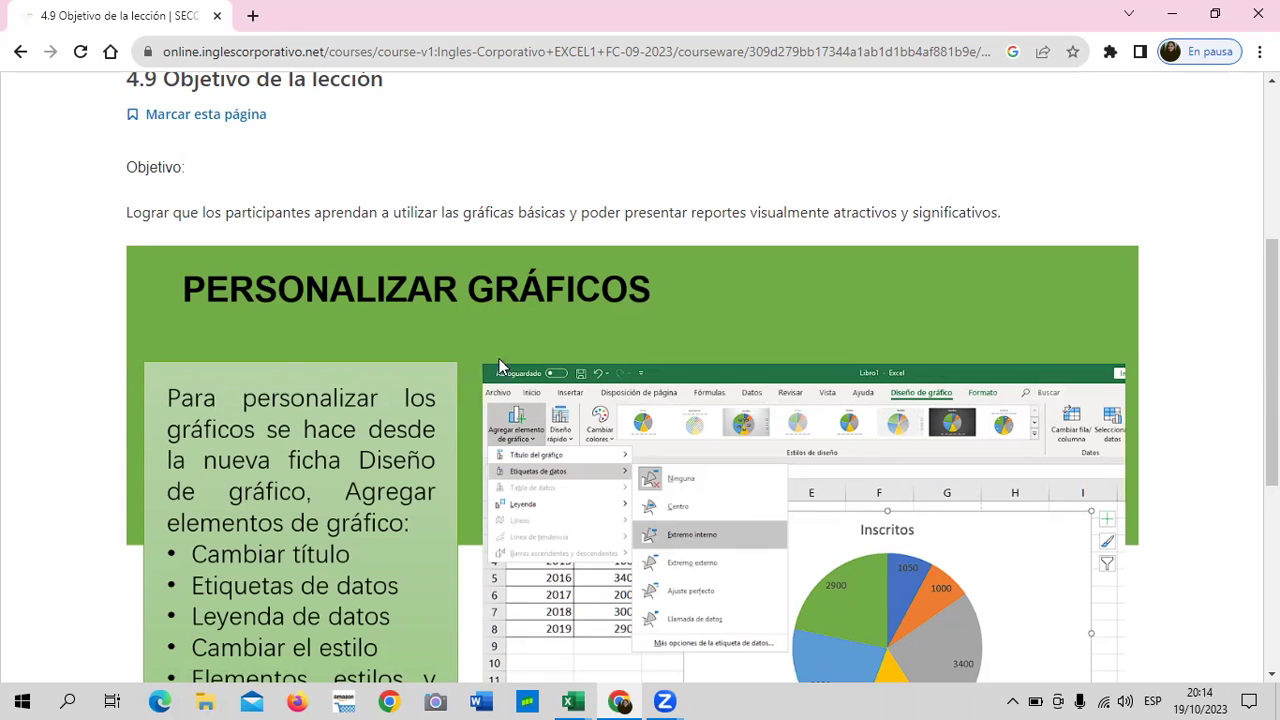
{"action": "scroll", "coordinate": [529, 337], "scroll_direction": "down", "scroll_amount": 1}
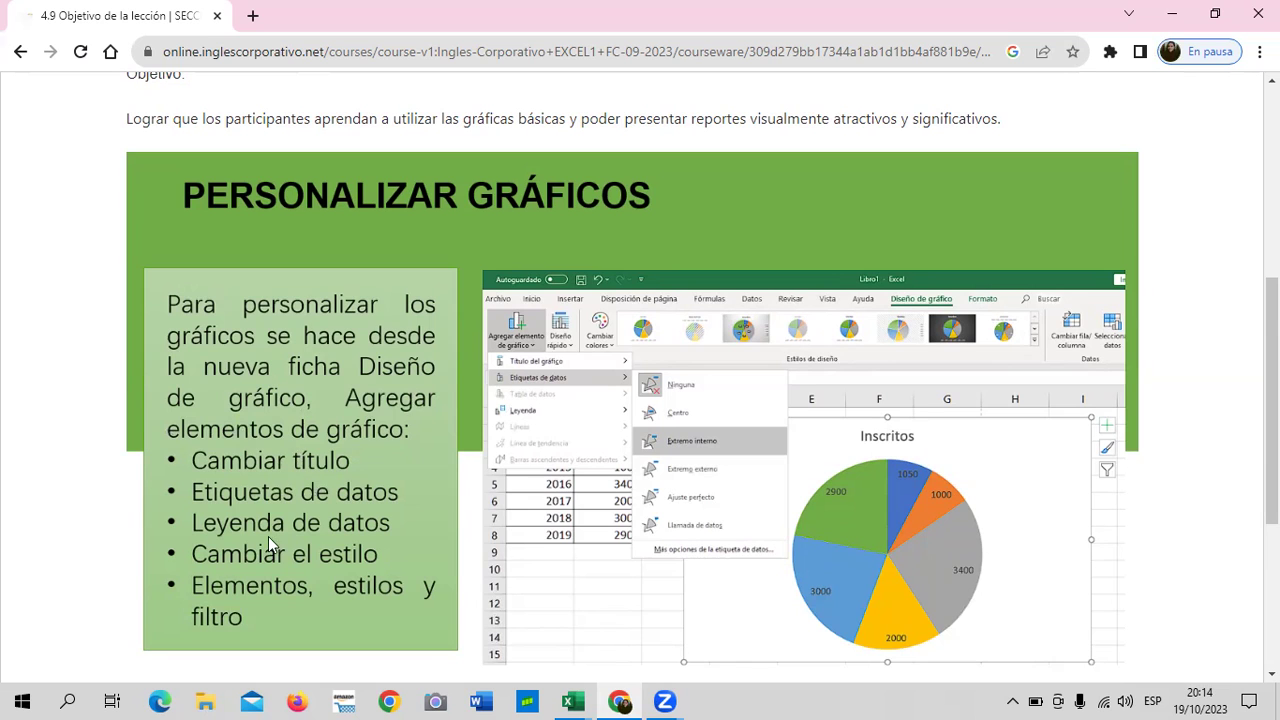
{"action": "scroll", "coordinate": [520, 530], "scroll_direction": "down", "scroll_amount": 2}
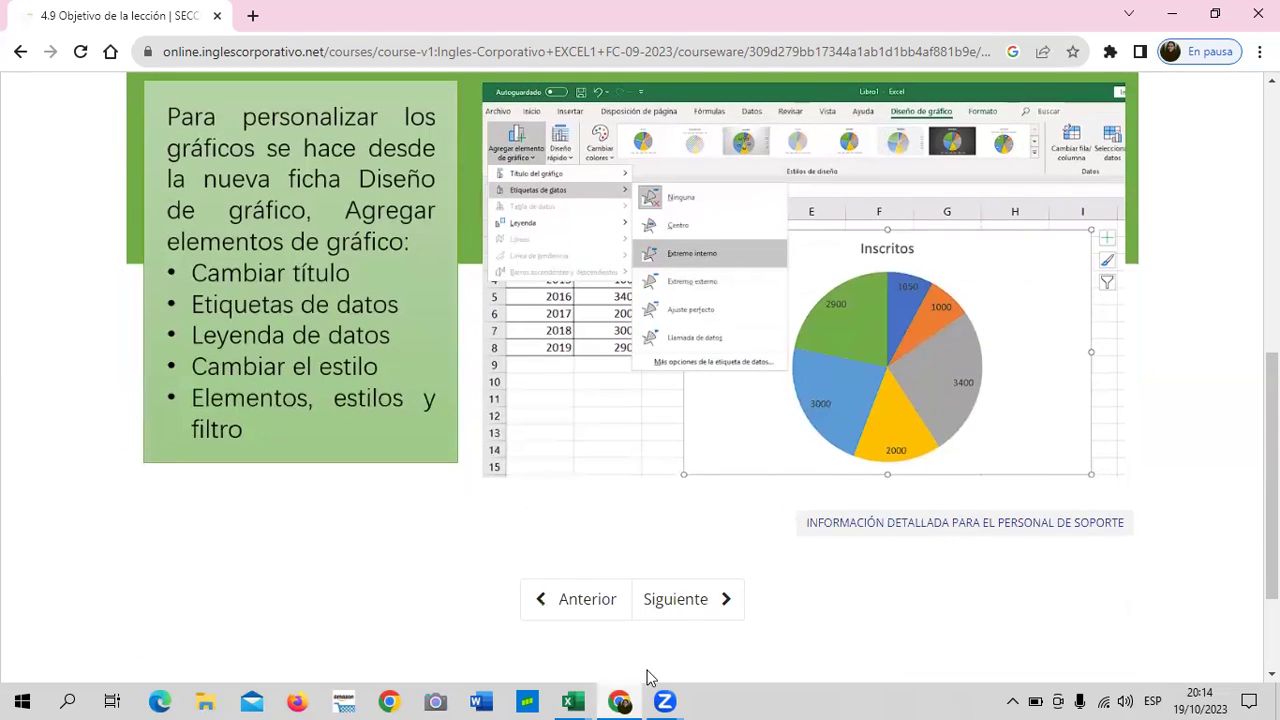
{"action": "mouse_move", "coordinate": [572, 701]}
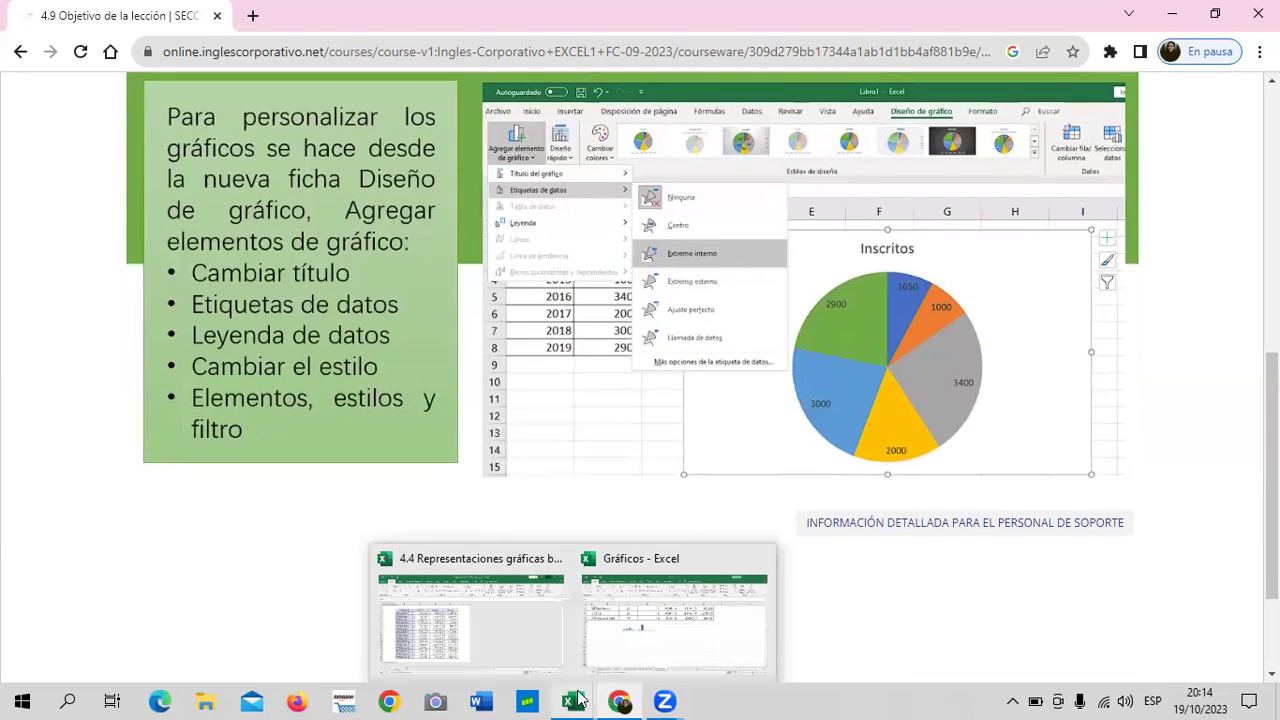
{"action": "mouse_move", "coordinate": [470, 610]}
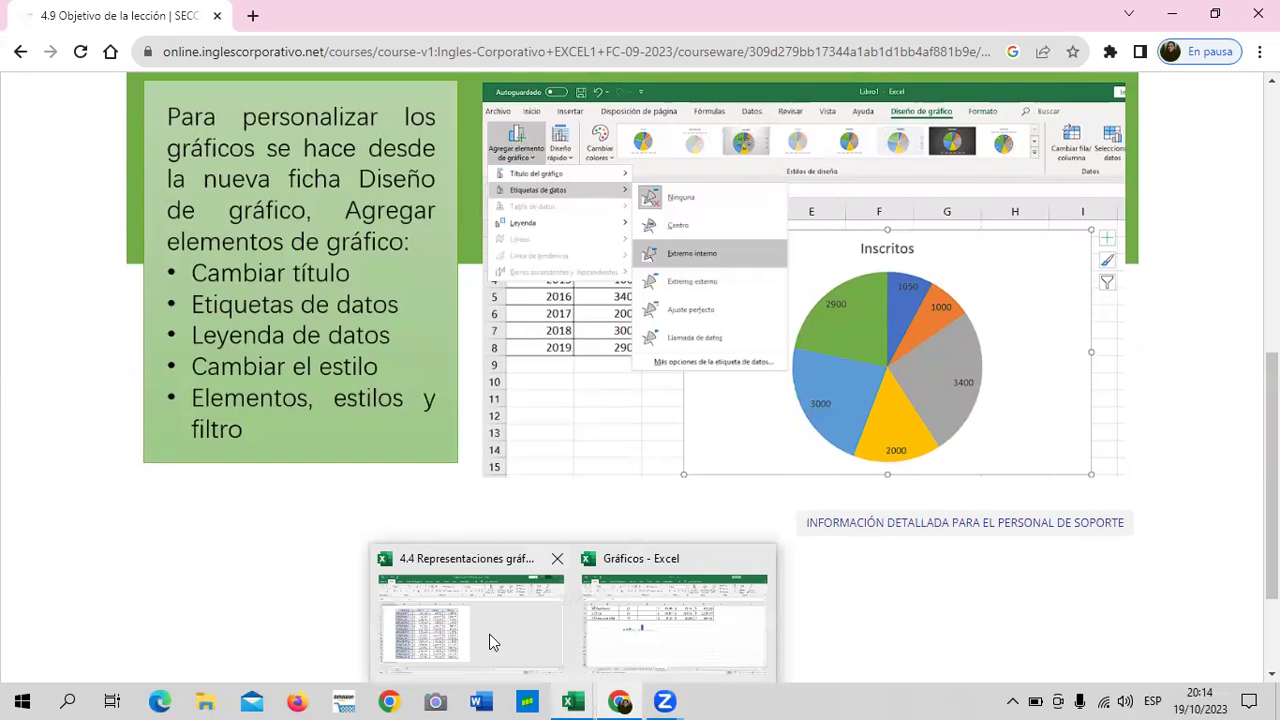
Step: Switch to the 4.4 Representaciones gráficas básicas (2) workbook and click cell F3 on its Tablas sheet
{"action": "left_click", "coordinate": [438, 626]}
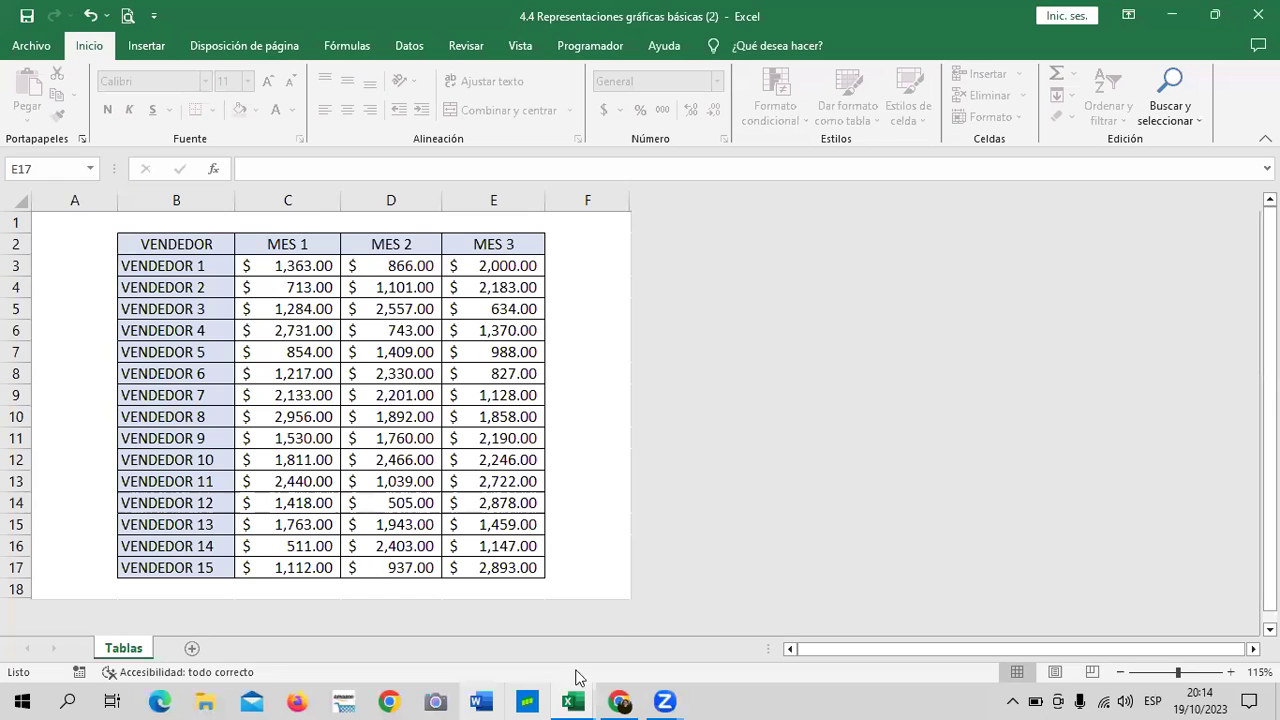
{"action": "left_click", "coordinate": [569, 267]}
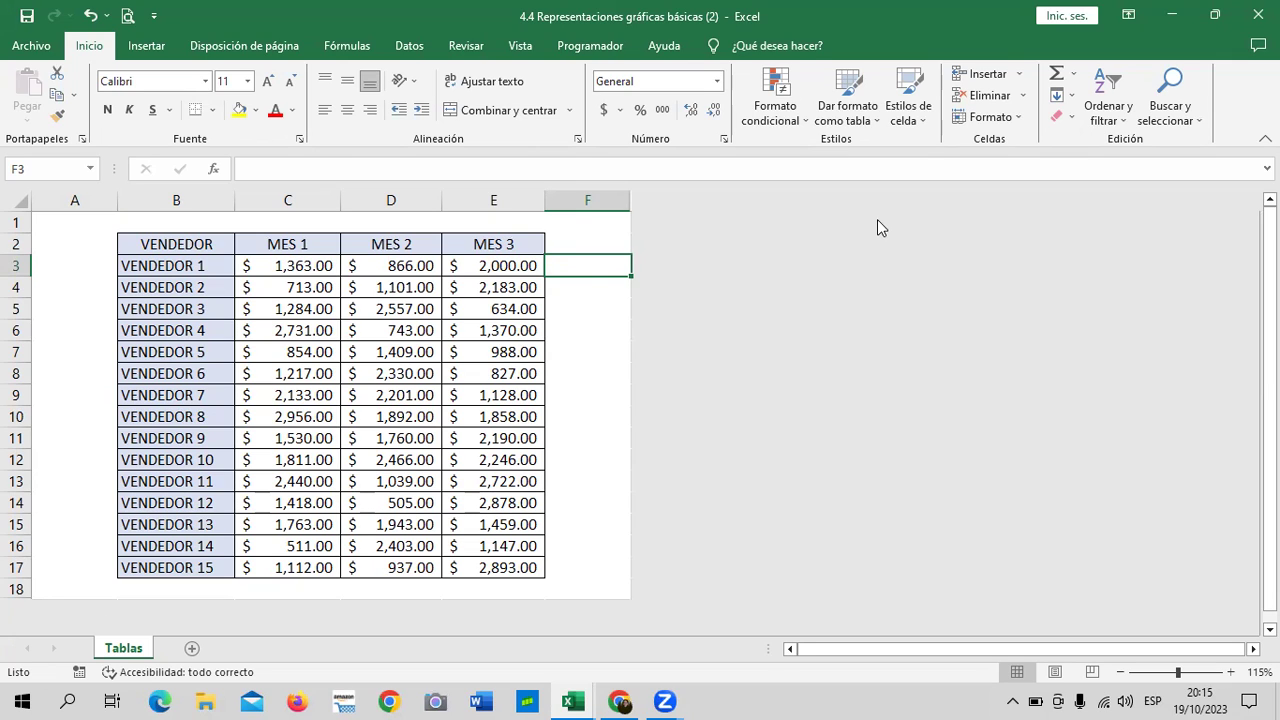
Step: Switch to the Gráficos workbook and browse its Columna, Barra and Línea chart sheets
{"action": "left_click", "coordinate": [574, 700]}
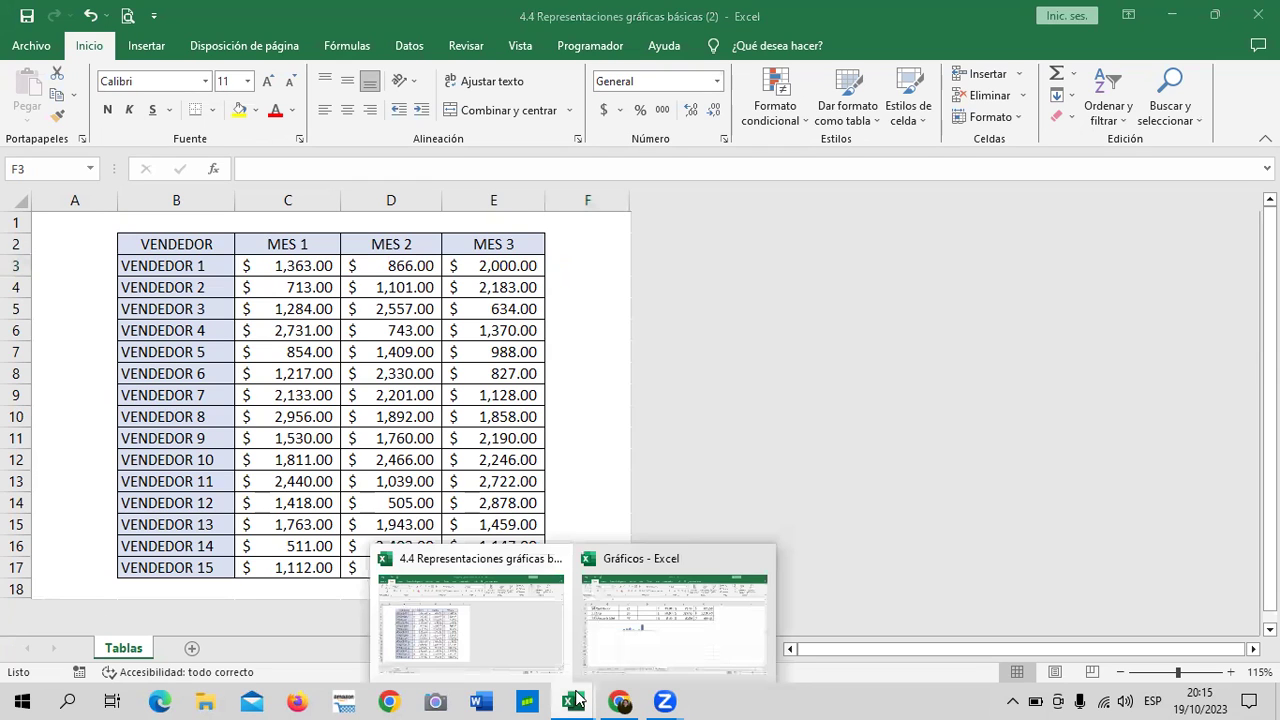
{"action": "left_click", "coordinate": [645, 630]}
{"action": "left_click", "coordinate": [27, 648]}
{"action": "left_click", "coordinate": [27, 648]}
{"action": "left_click", "coordinate": [157, 652]}
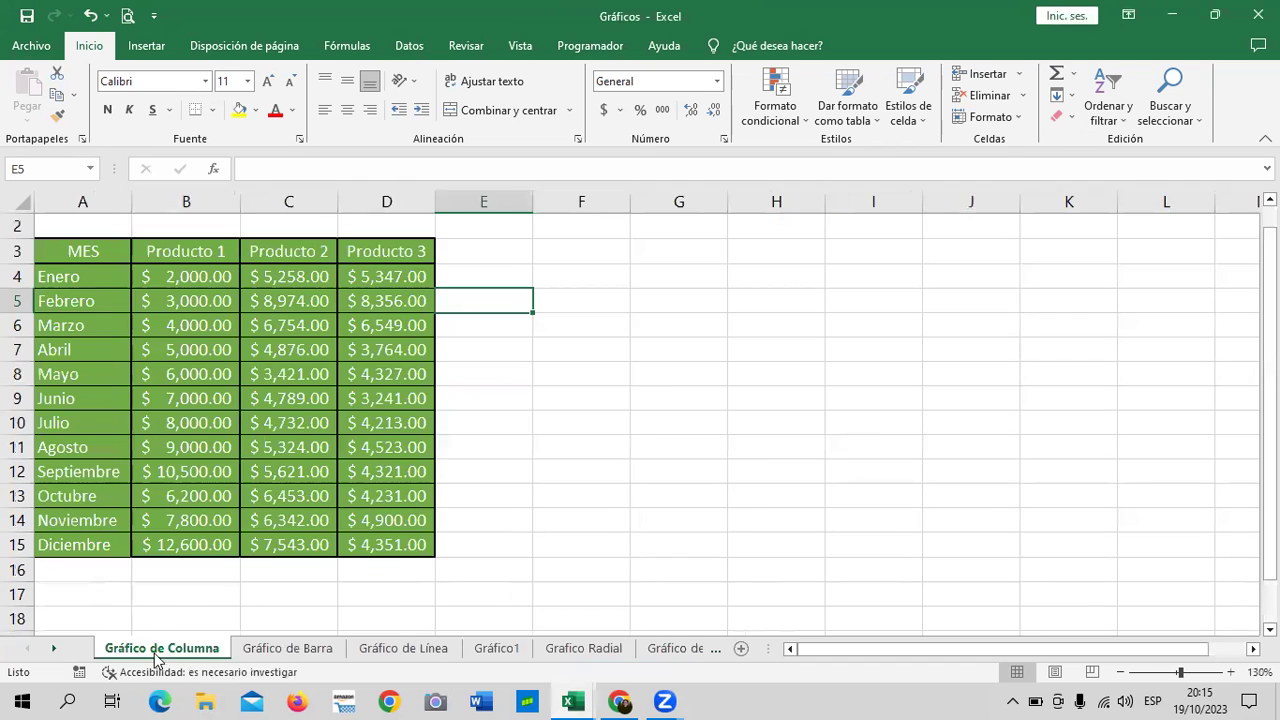
{"action": "left_click", "coordinate": [286, 658]}
{"action": "left_click", "coordinate": [395, 656]}
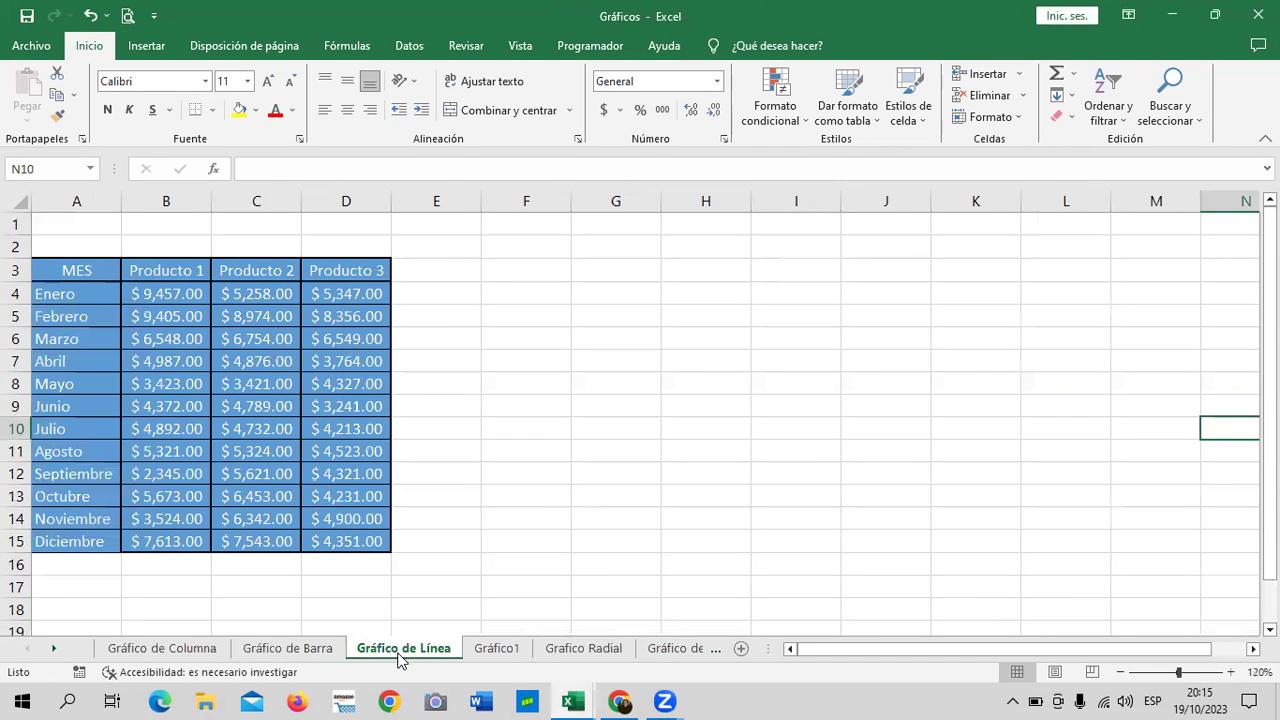
{"action": "left_click", "coordinate": [53, 648]}
{"action": "left_click", "coordinate": [53, 648]}
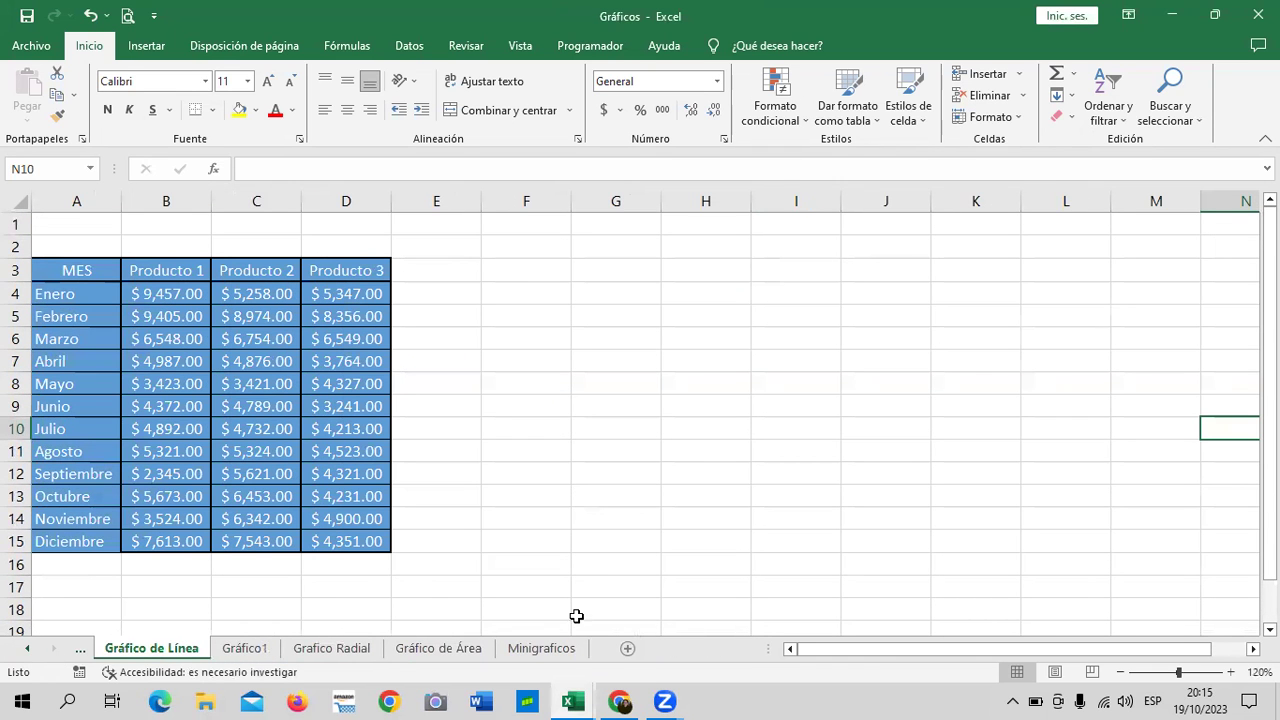
Step: Add a new blank sheet and rename it 'Gráfico Circular'
{"action": "left_click", "coordinate": [627, 648]}
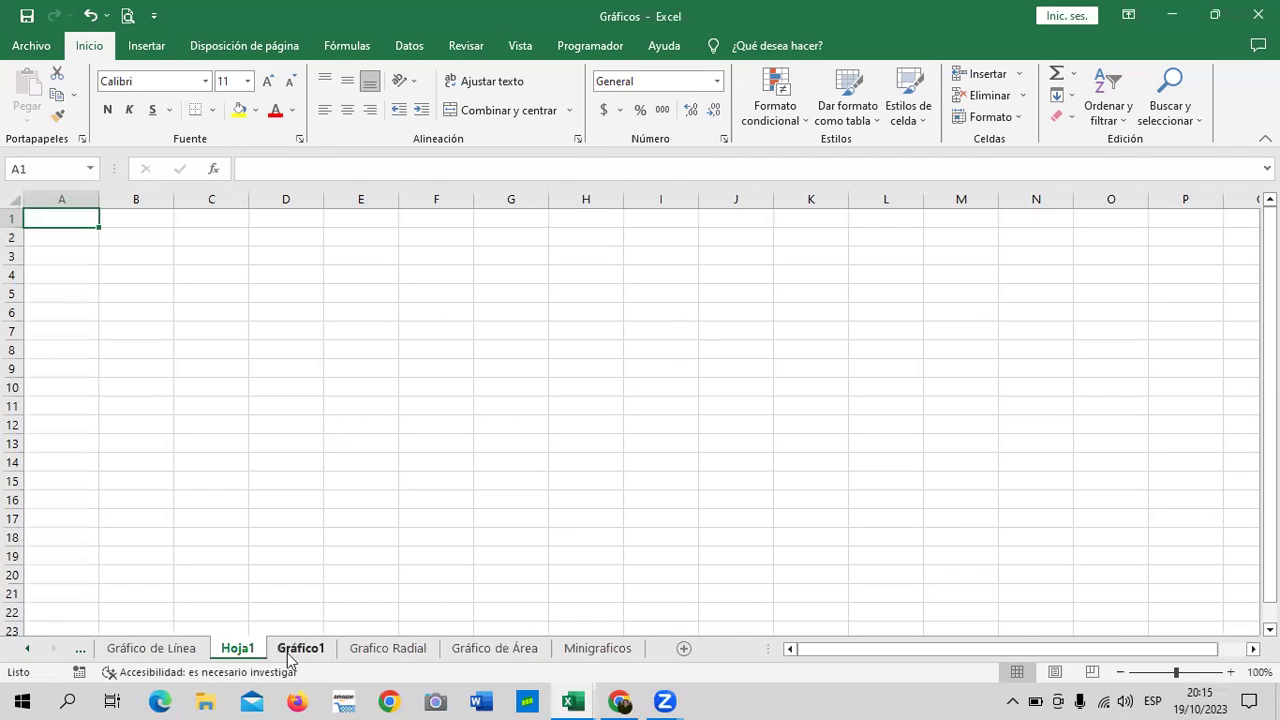
{"action": "right_click", "coordinate": [249, 651]}
{"action": "left_click", "coordinate": [249, 651]}
{"action": "double_click", "coordinate": [249, 649]}
{"action": "type", "text": "Gr"}
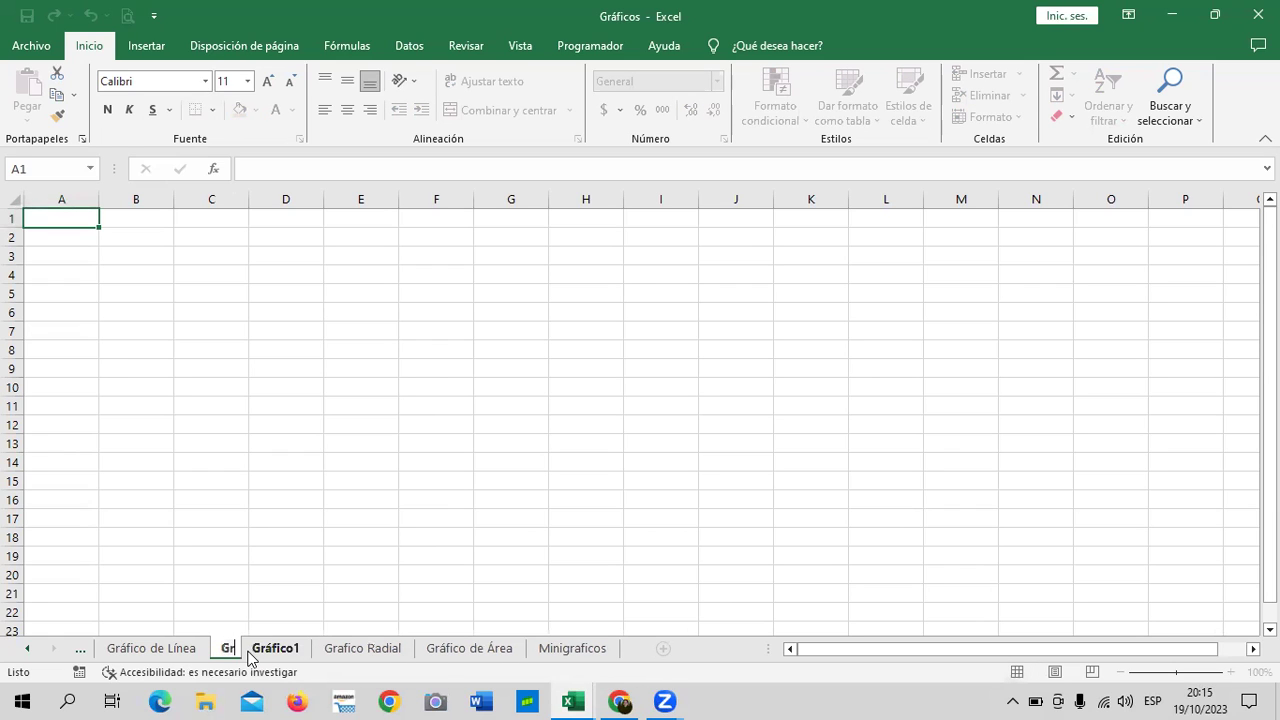
{"action": "type", "text": "á"}
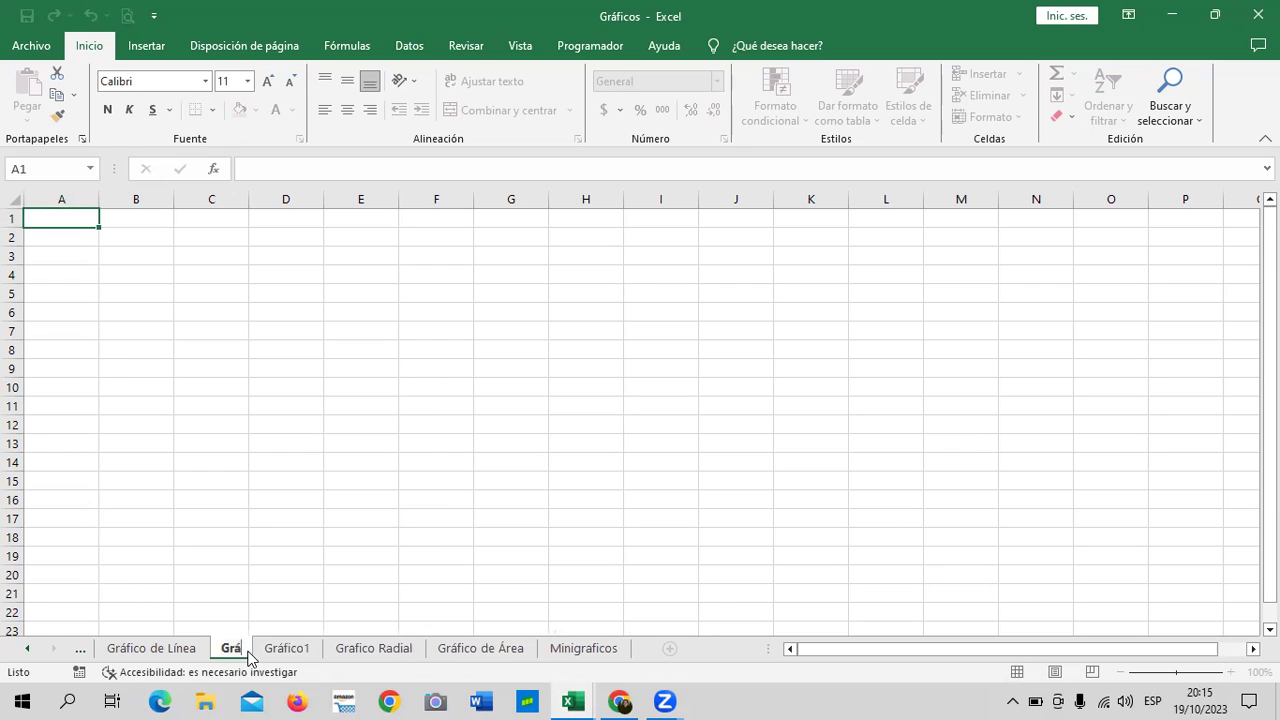
{"action": "type", "text": "fico Circular"}
{"action": "key", "text": "Return"}
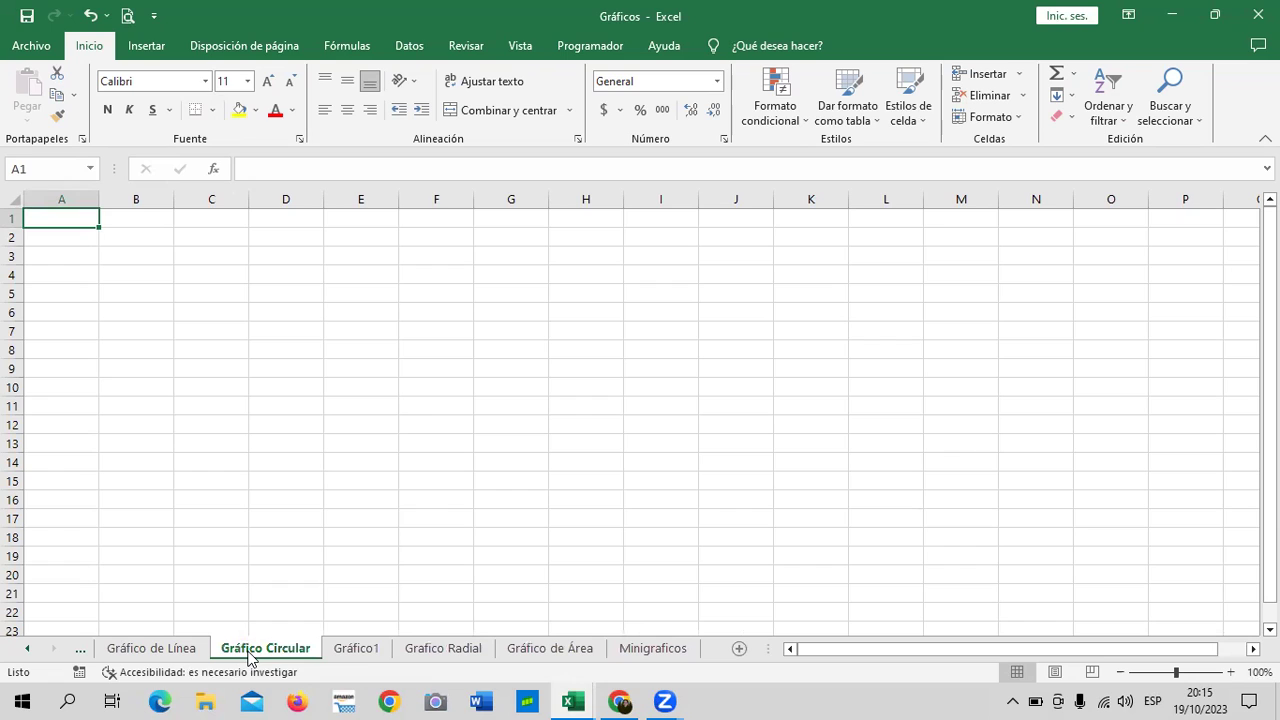
Step: Merge and centre cells B1:E2 into a single title cell
{"action": "left_click", "coordinate": [417, 386]}
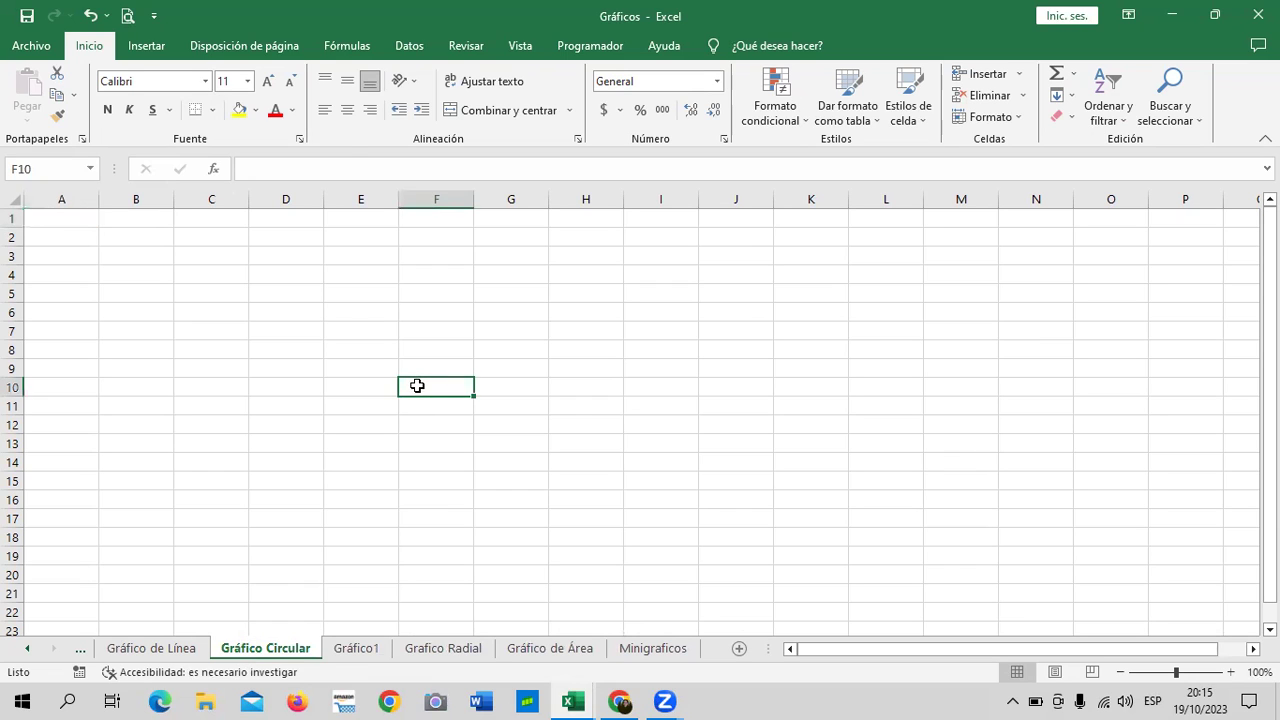
{"action": "mouse_move", "coordinate": [138, 219]}
{"action": "left_mouse_down"}
{"action": "mouse_move", "coordinate": [257, 255]}
{"action": "mouse_move", "coordinate": [333, 241]}
{"action": "left_mouse_up"}
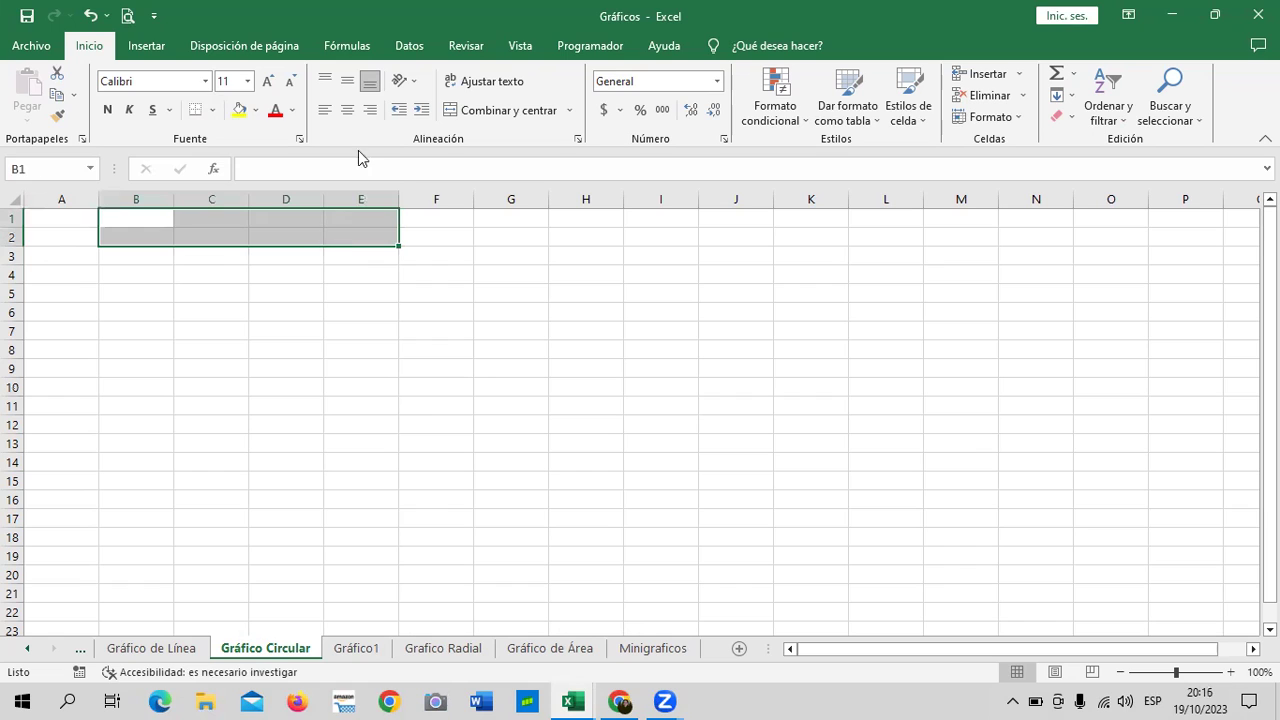
{"action": "left_click", "coordinate": [447, 111]}
{"action": "left_click", "coordinate": [648, 290]}
{"action": "left_click", "coordinate": [329, 233]}
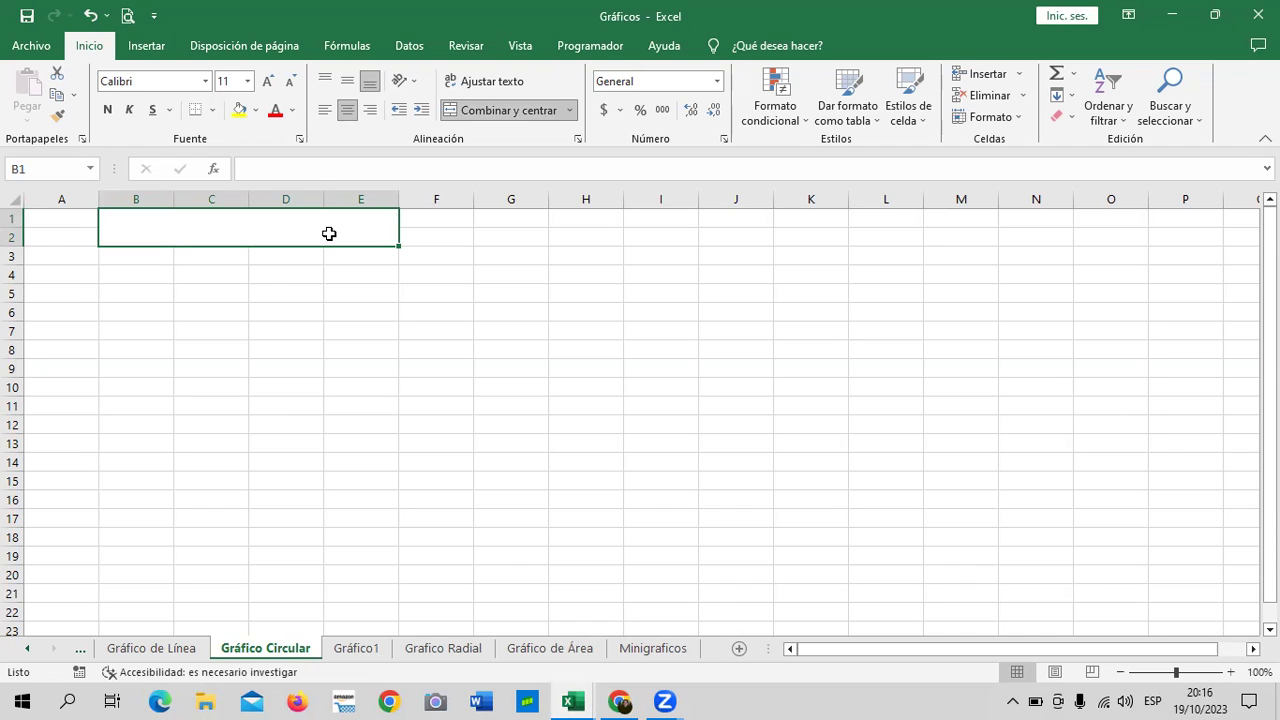
Step: Type the title GASTOS DE VIAJE in capitals, fixing a typo along the way
{"action": "key", "text": "Caps_Lock"}
{"action": "type", "text": "GASOS"}
{"action": "key", "text": "BackSpace"}
{"action": "key", "text": "BackSpace"}
{"action": "type", "text": "TOS DE VIAJE"}
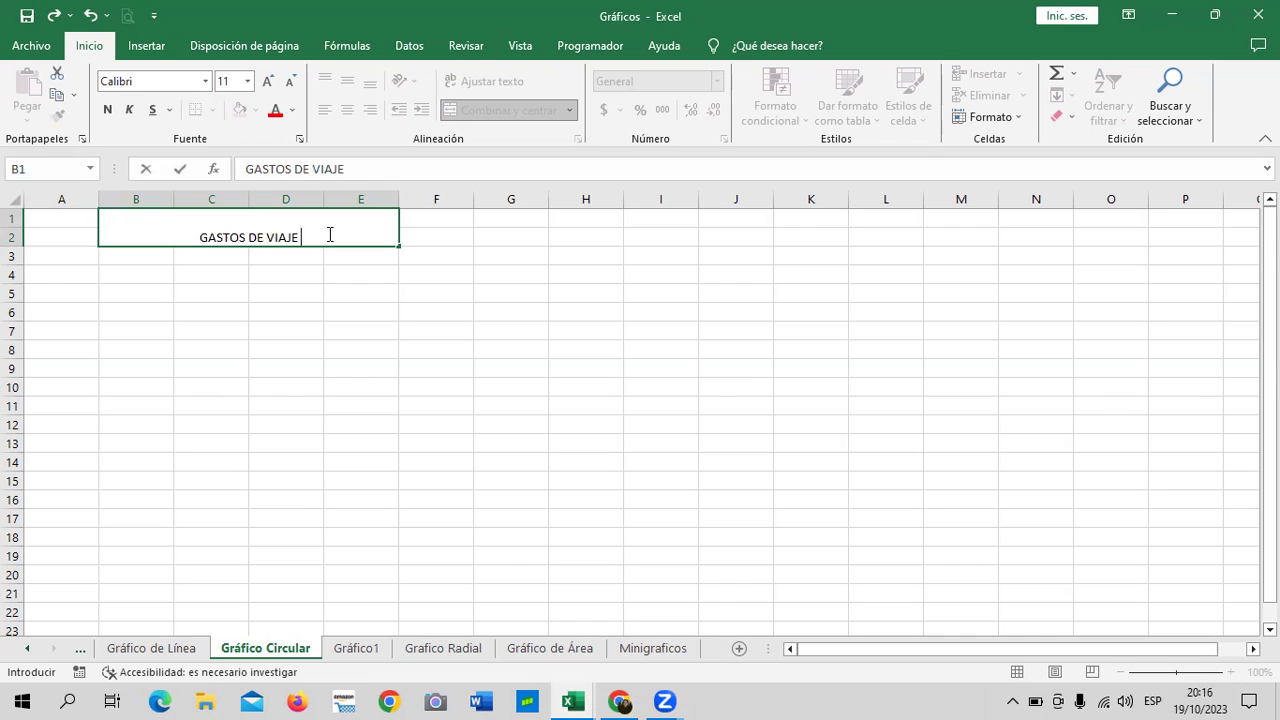
Step: Confirm the title, apply Todos los bordes to C4:D9 and zoom the sheet to 120%
{"action": "left_click", "coordinate": [254, 404]}
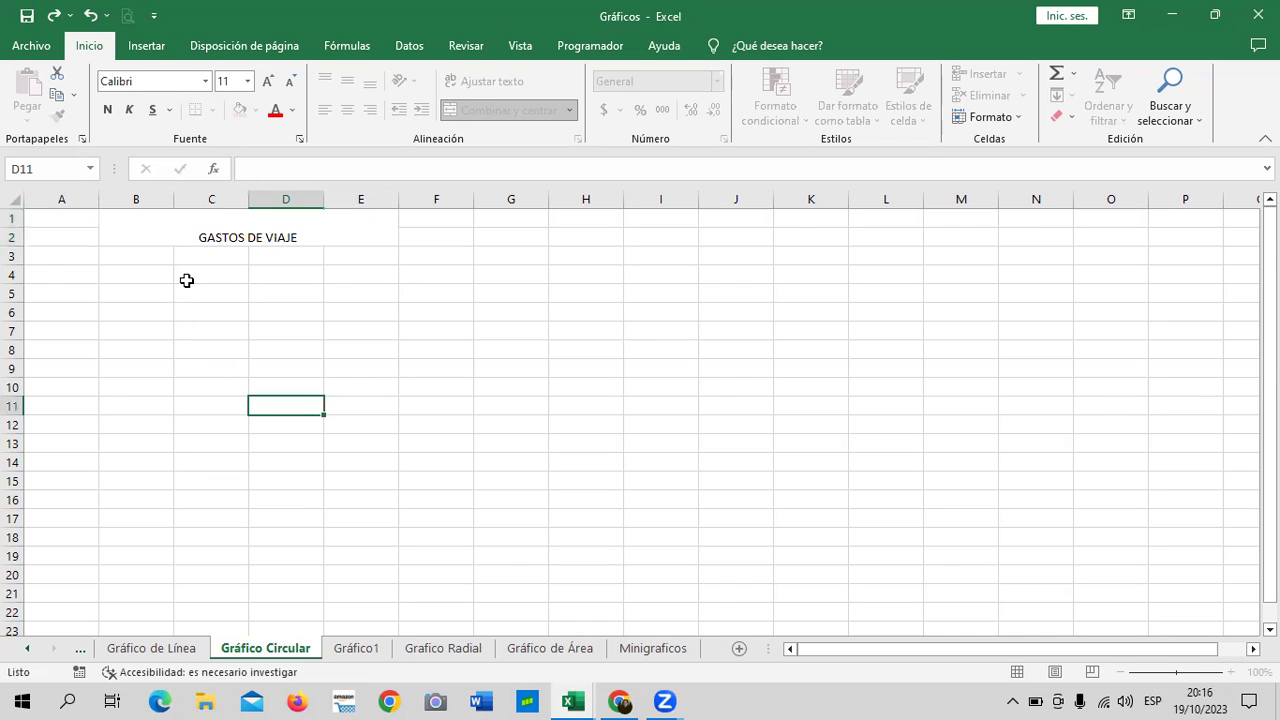
{"action": "mouse_move", "coordinate": [180, 278]}
{"action": "left_mouse_down"}
{"action": "mouse_move", "coordinate": [246, 357]}
{"action": "mouse_move", "coordinate": [280, 363]}
{"action": "left_mouse_up"}
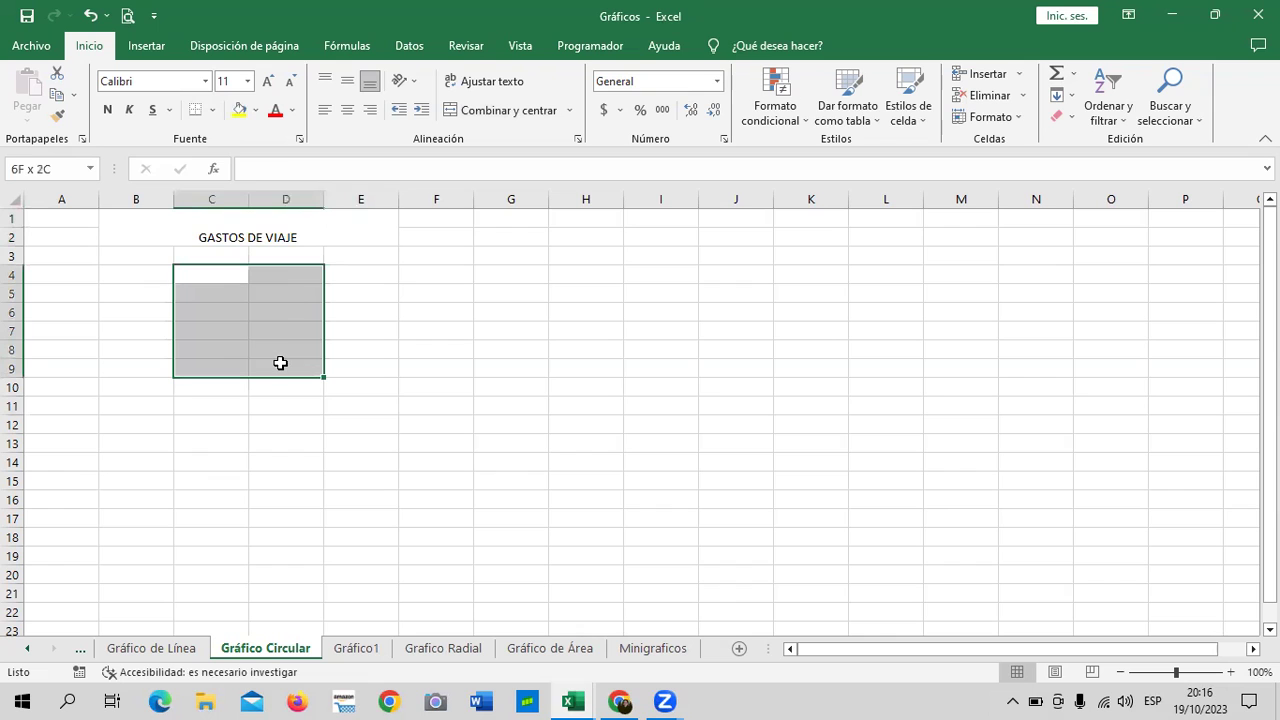
{"action": "left_click", "coordinate": [212, 110]}
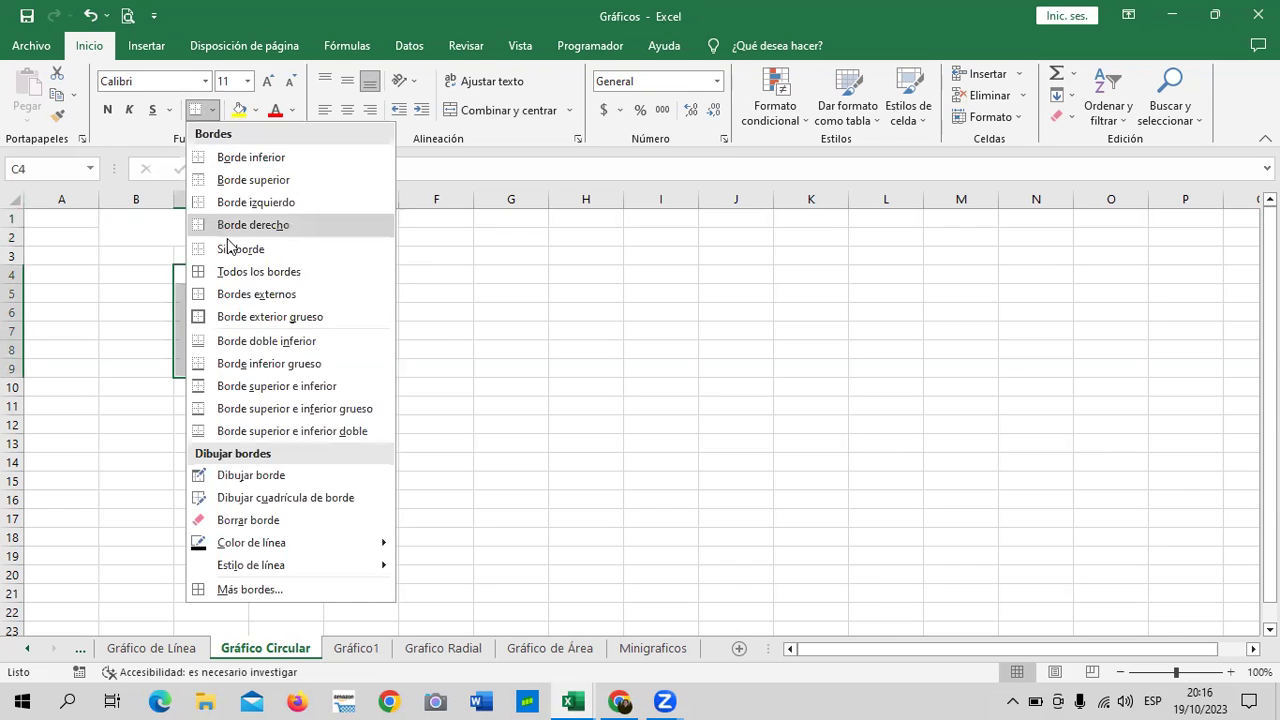
{"action": "left_click", "coordinate": [256, 272]}
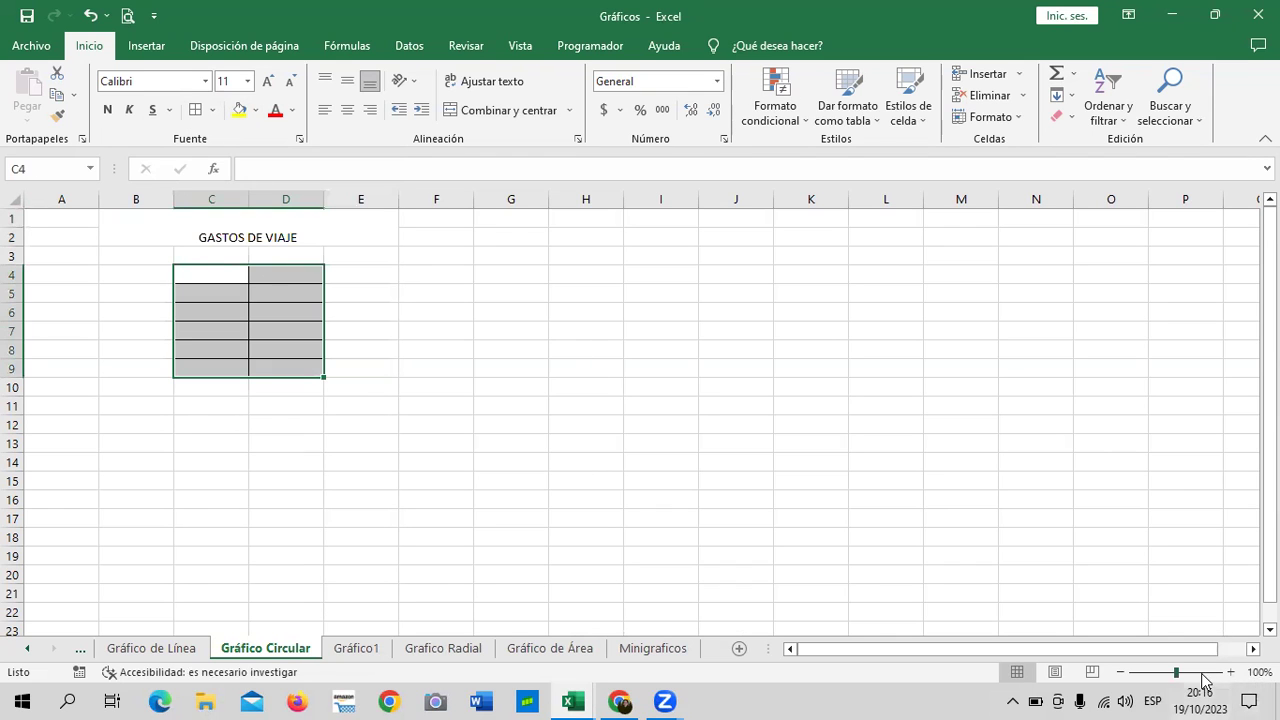
{"action": "left_click", "coordinate": [1230, 672]}
{"action": "left_click", "coordinate": [1230, 672]}
{"action": "left_click", "coordinate": [615, 403]}
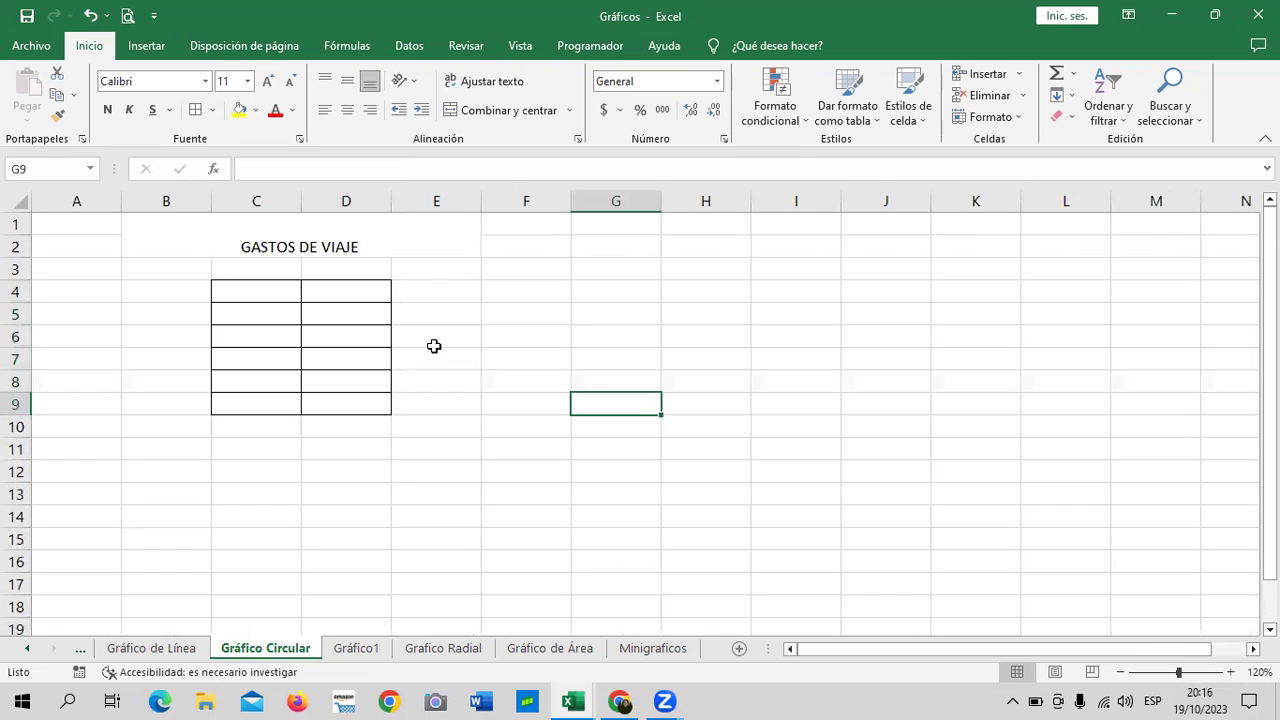
Step: Enter the headers RUBRO in C4 and MONTO in D4
{"action": "left_click", "coordinate": [257, 297]}
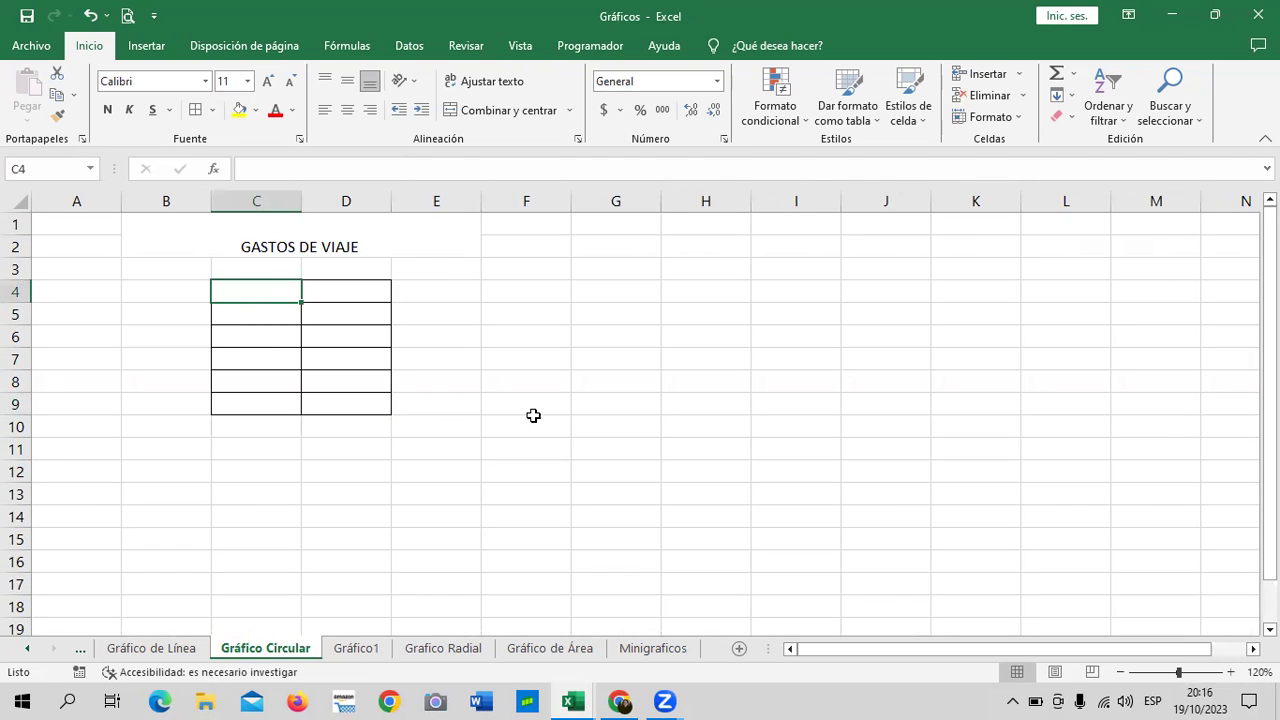
{"action": "type", "text": "RUBRO"}
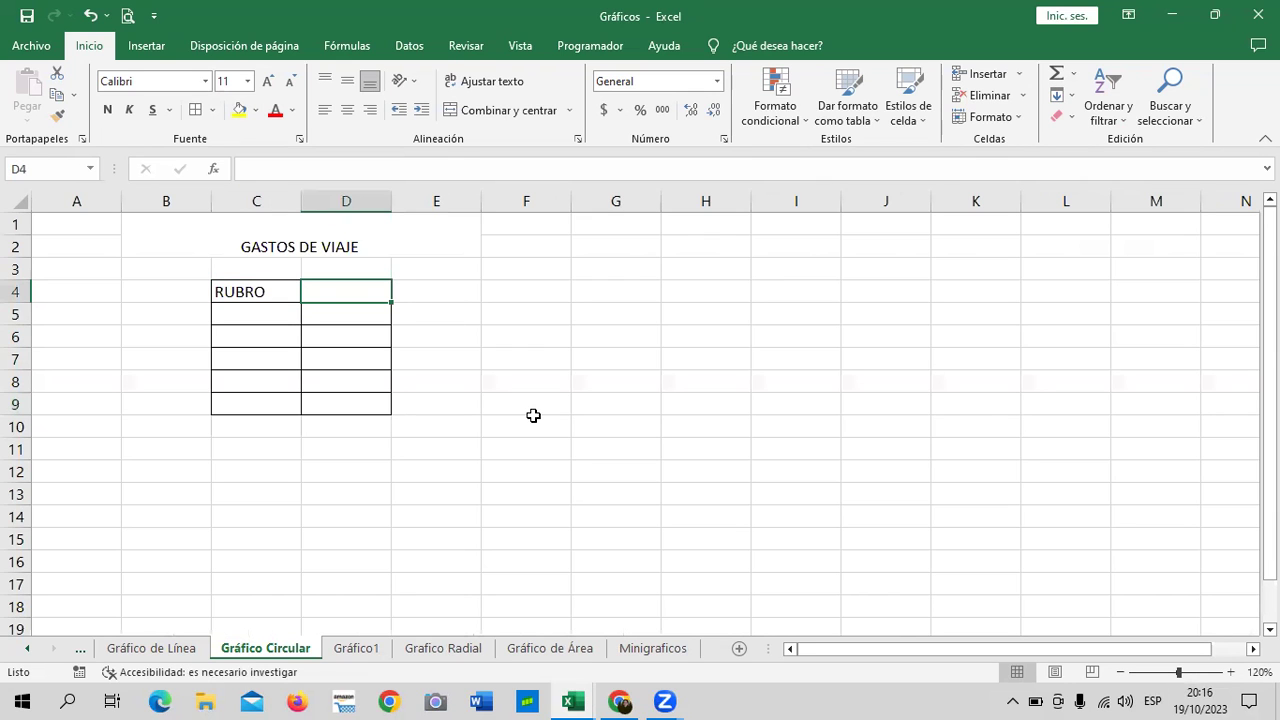
{"action": "type", "text": "MONTO"}
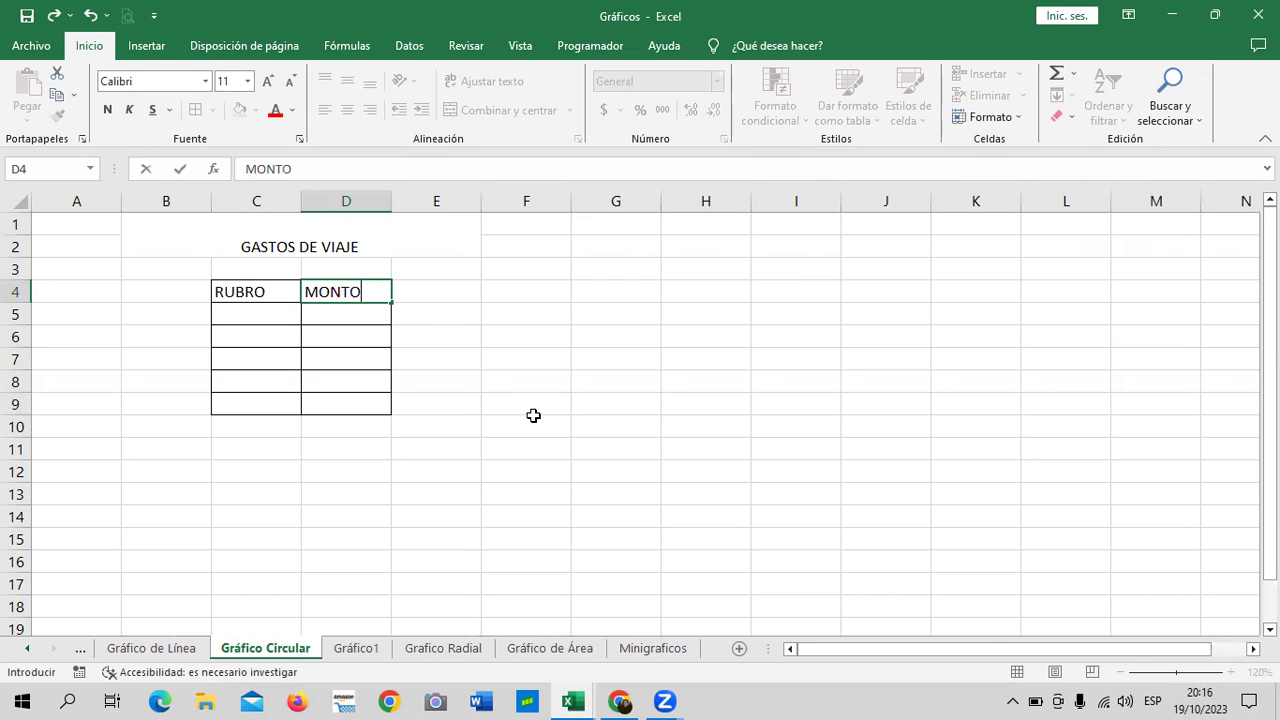
{"action": "key", "text": "Return"}
{"action": "mouse_move", "coordinate": [363, 324]}
{"action": "left_mouse_down"}
{"action": "mouse_move", "coordinate": [368, 380]}
{"action": "mouse_move", "coordinate": [374, 320]}
{"action": "left_mouse_up"}
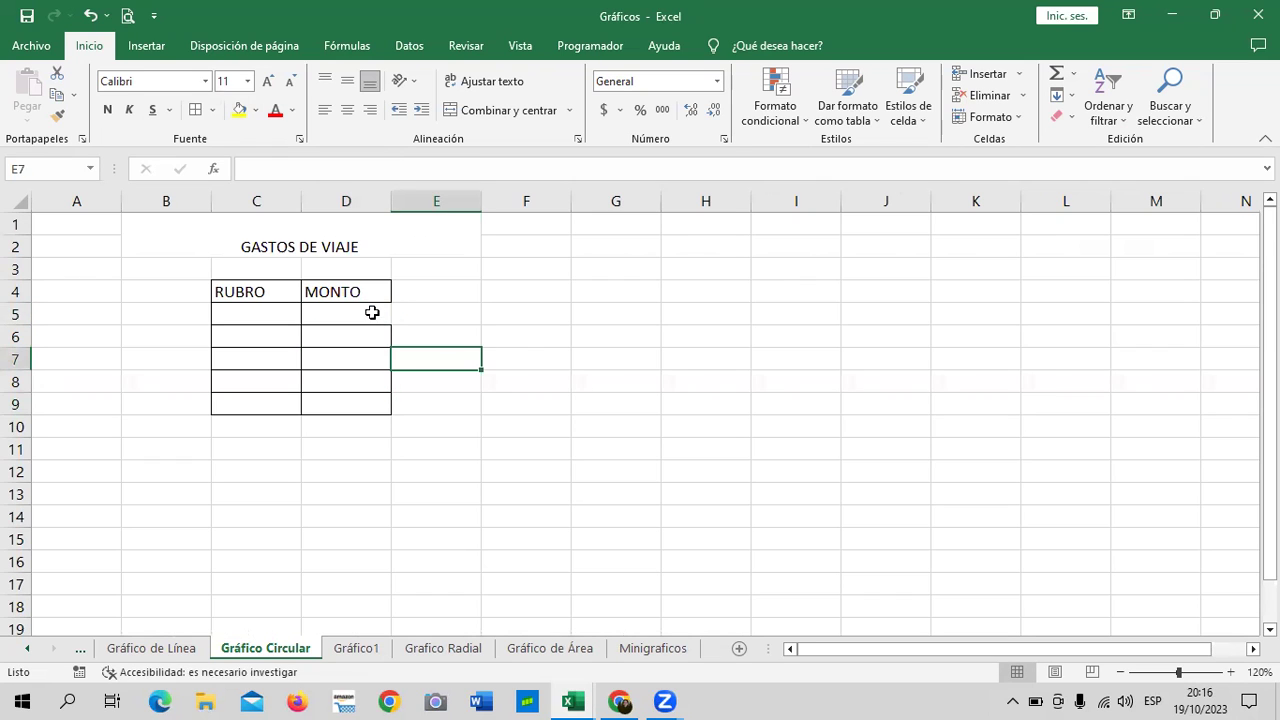
Step: Label cell C9 TOTAL
{"action": "left_click", "coordinate": [514, 330]}
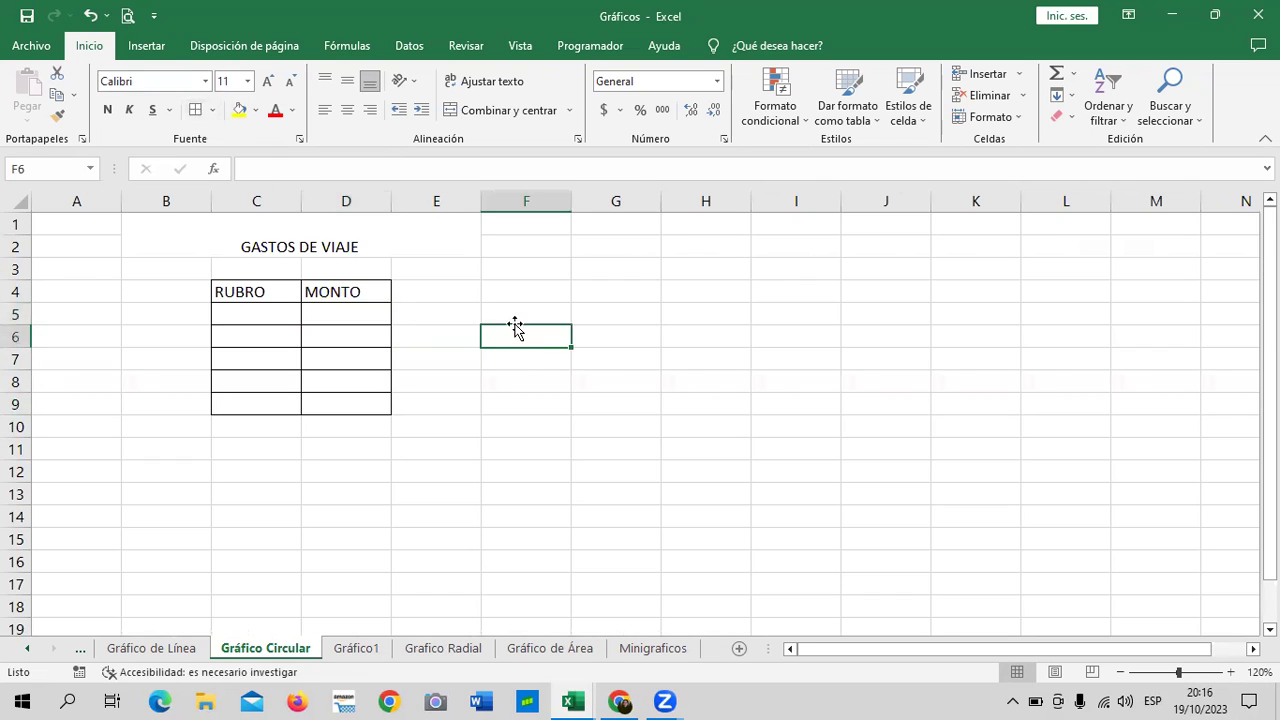
{"action": "left_click_drag", "start_coordinate": [375, 310], "coordinate": [372, 400]}
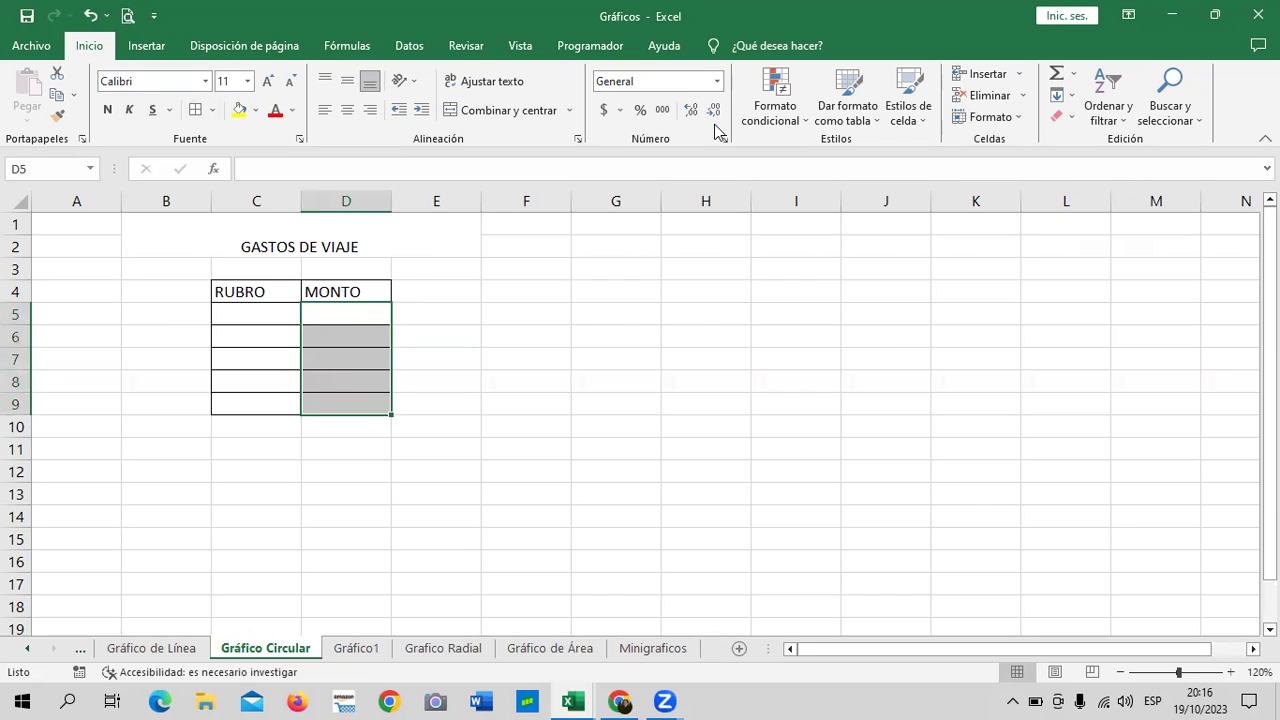
{"action": "left_click", "coordinate": [705, 359]}
{"action": "left_click", "coordinate": [259, 404]}
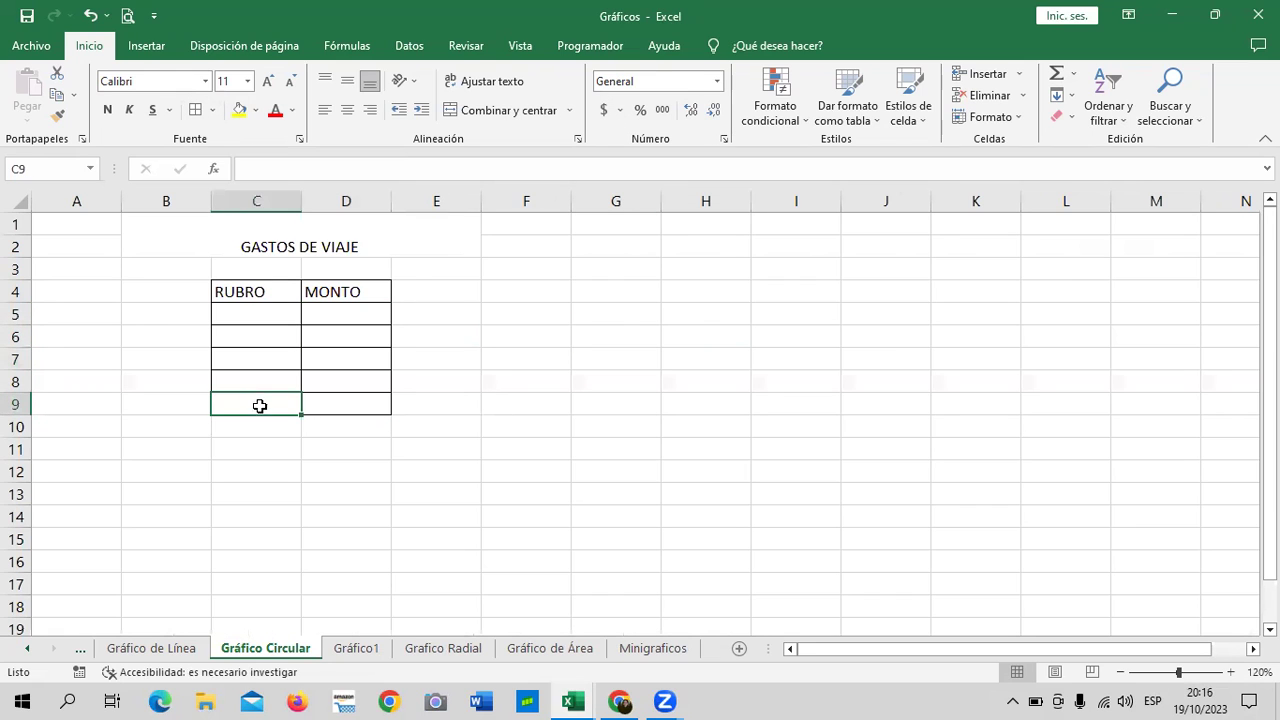
{"action": "type", "text": "TOTAL"}
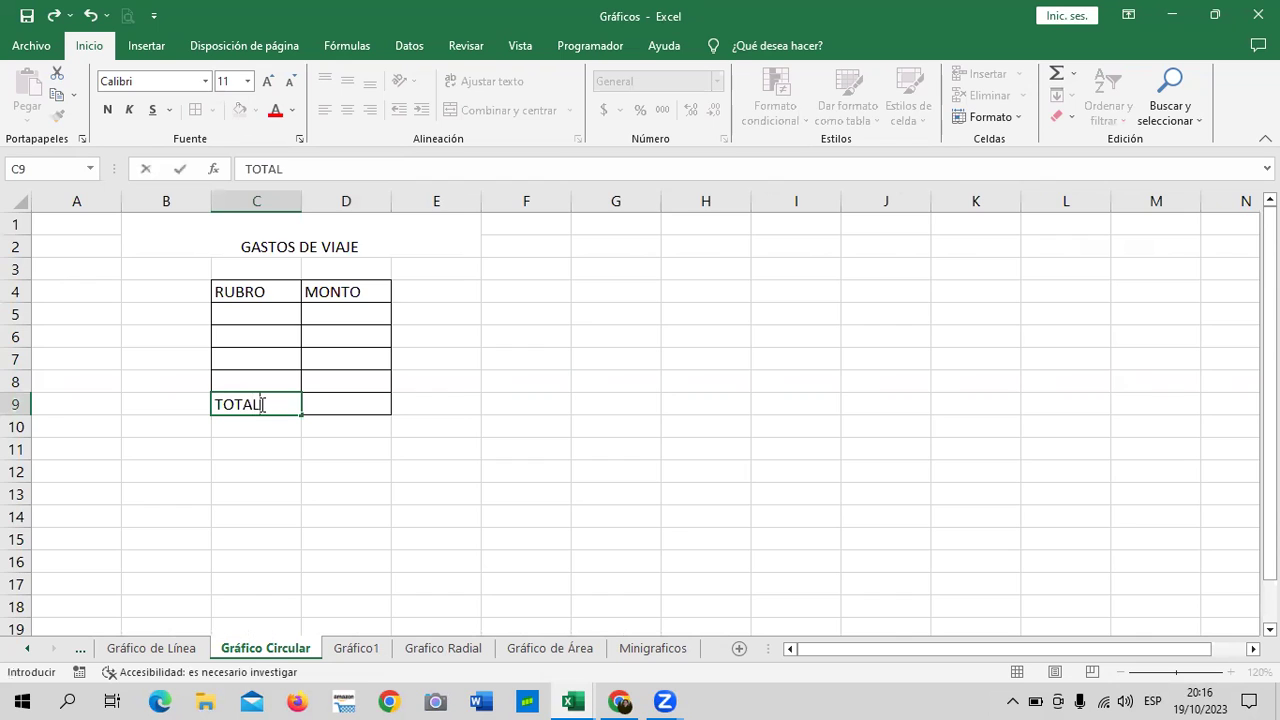
{"action": "key", "text": "Return"}
Step: Enter =SUMA(D5:D8) in D9 to total the amounts
{"action": "left_click", "coordinate": [323, 408]}
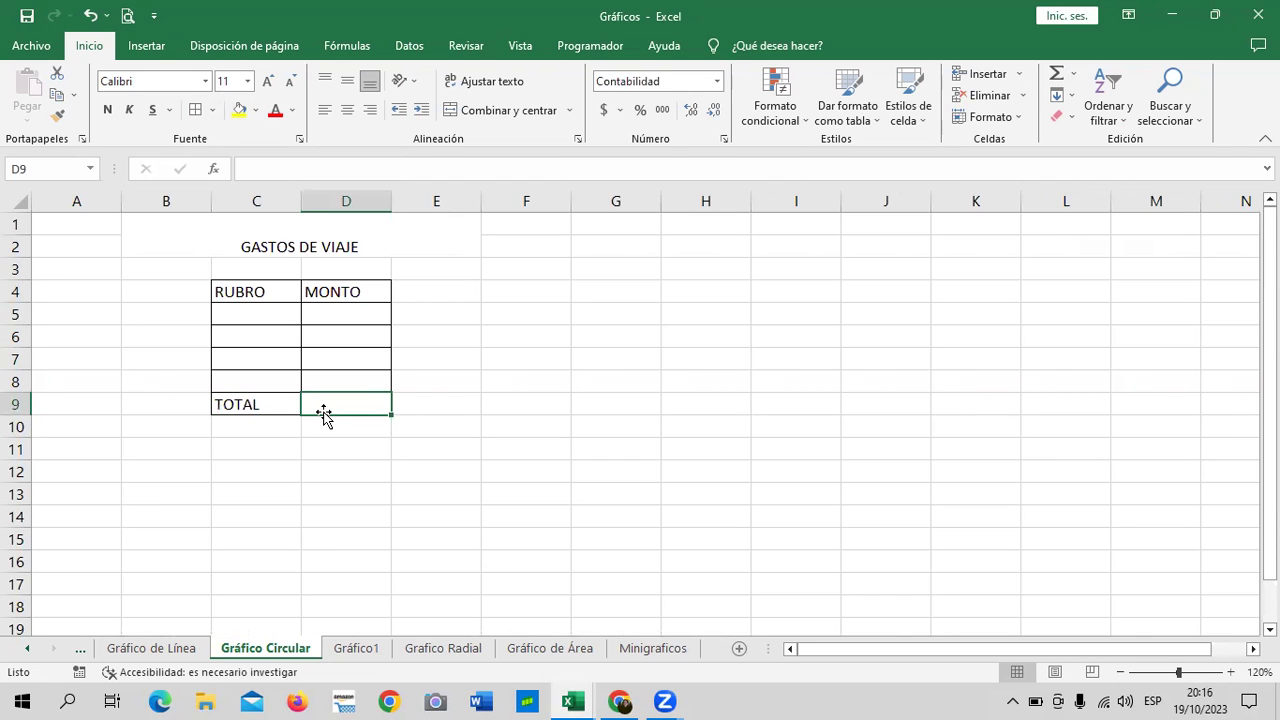
{"action": "left_click", "coordinate": [1056, 73]}
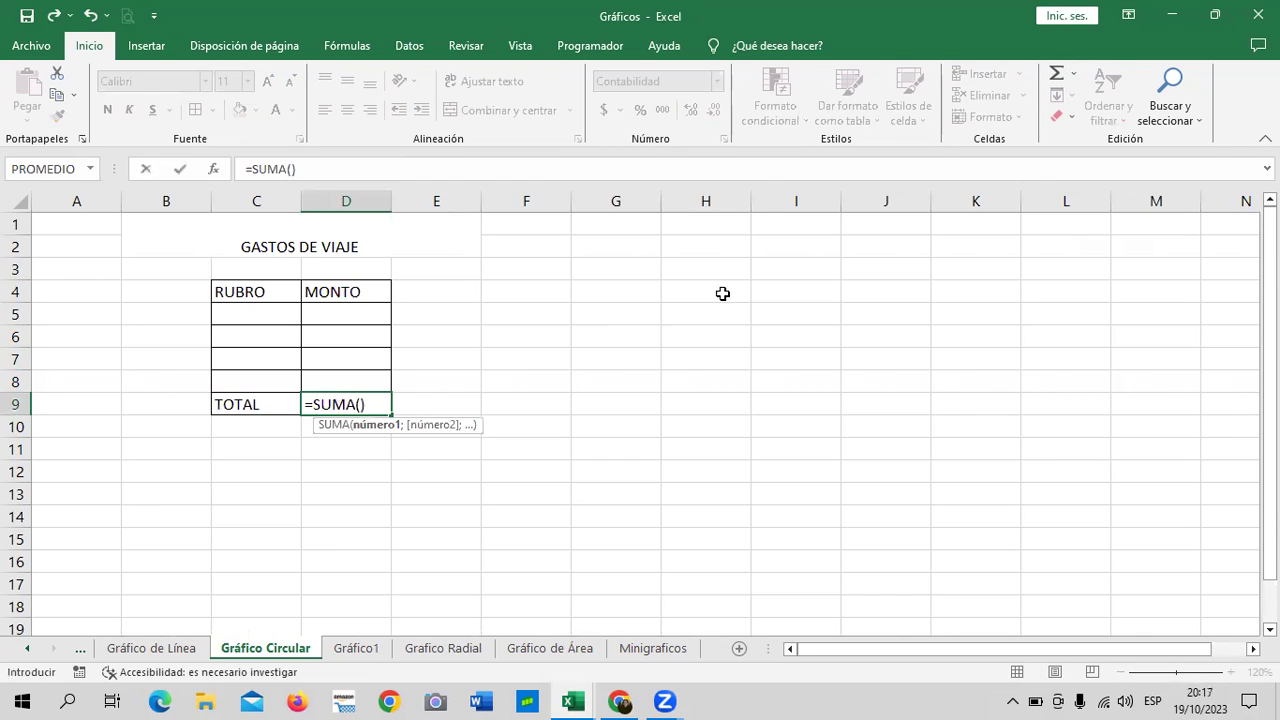
{"action": "left_click_drag", "start_coordinate": [352, 314], "coordinate": [355, 380]}
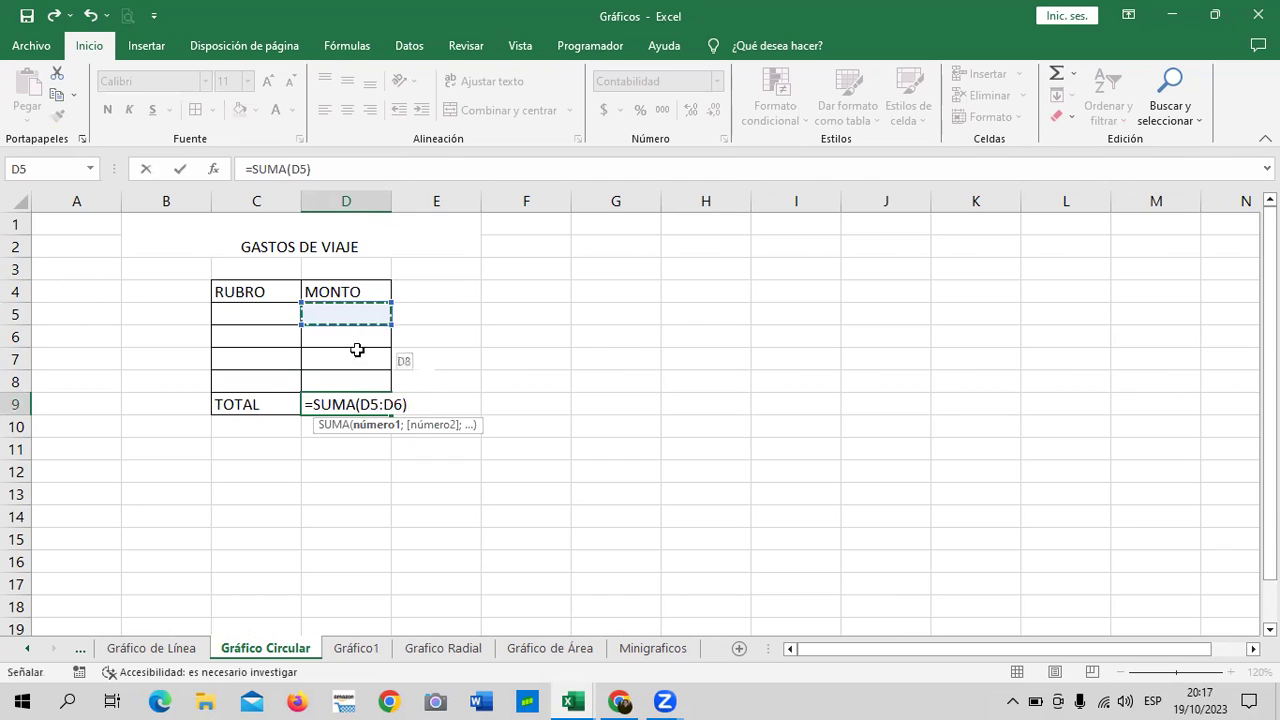
{"action": "key", "text": "Return"}
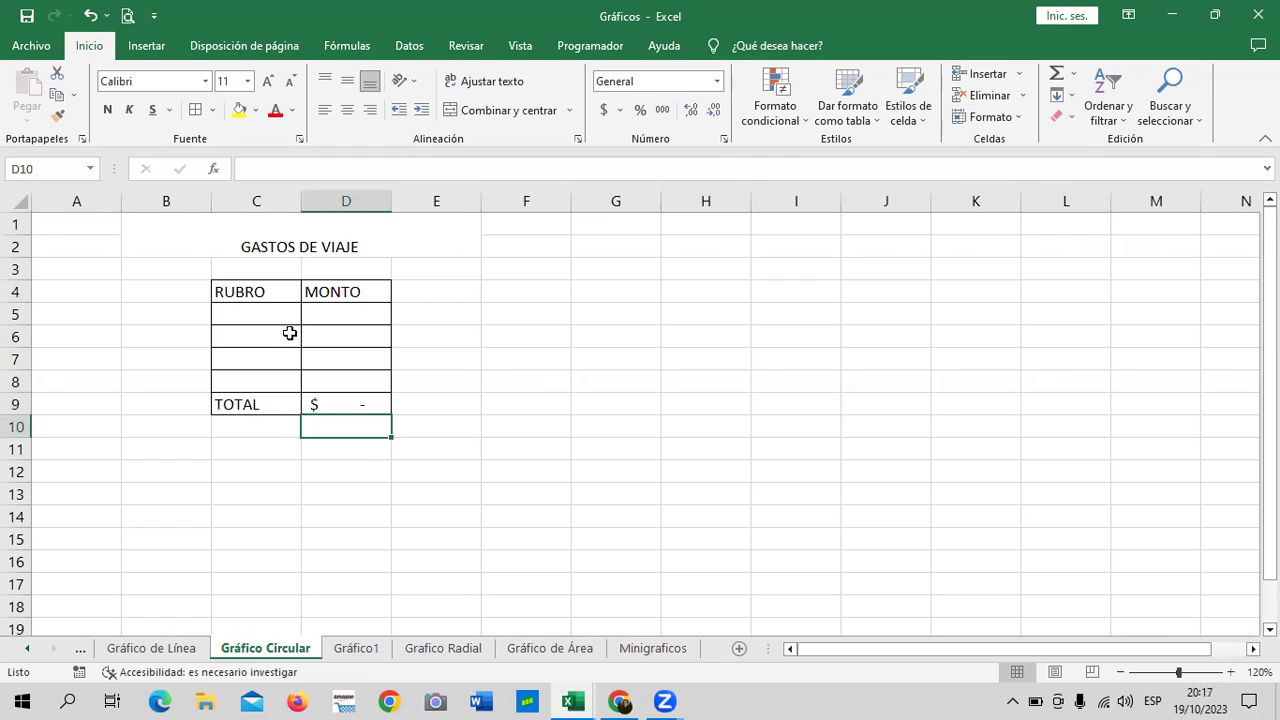
{"action": "left_click", "coordinate": [329, 410]}
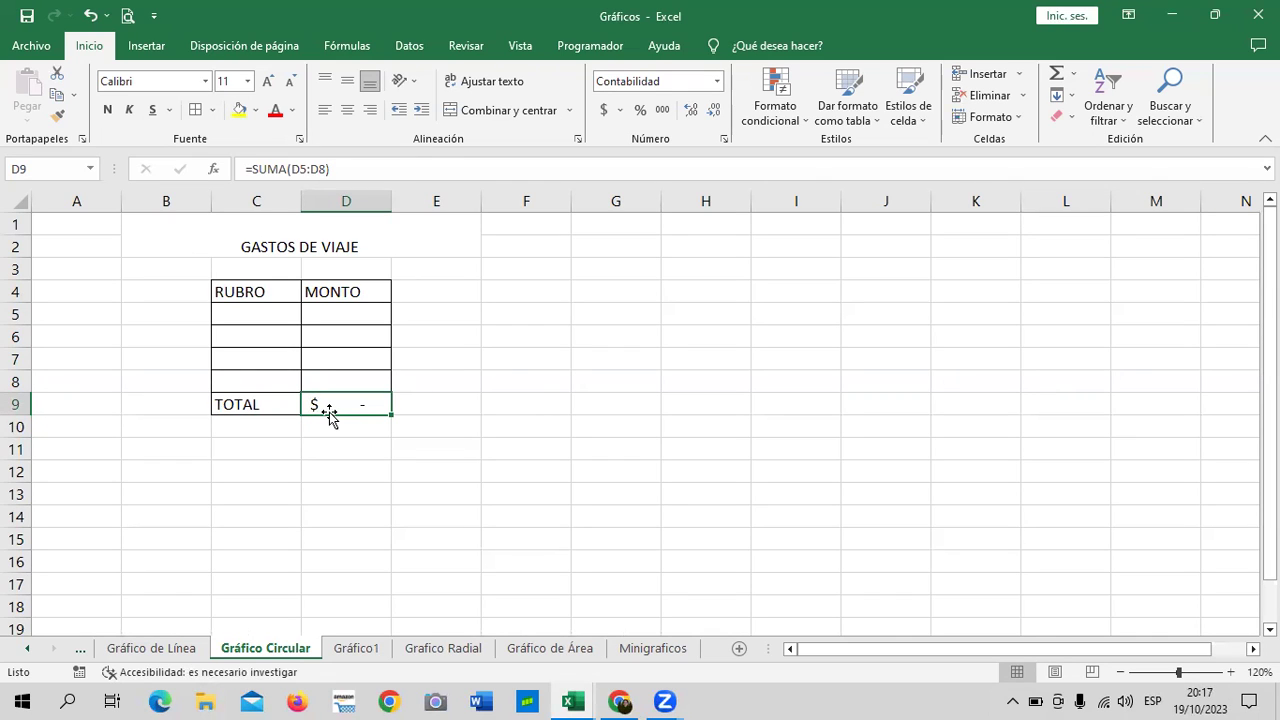
{"action": "key", "text": "Return"}
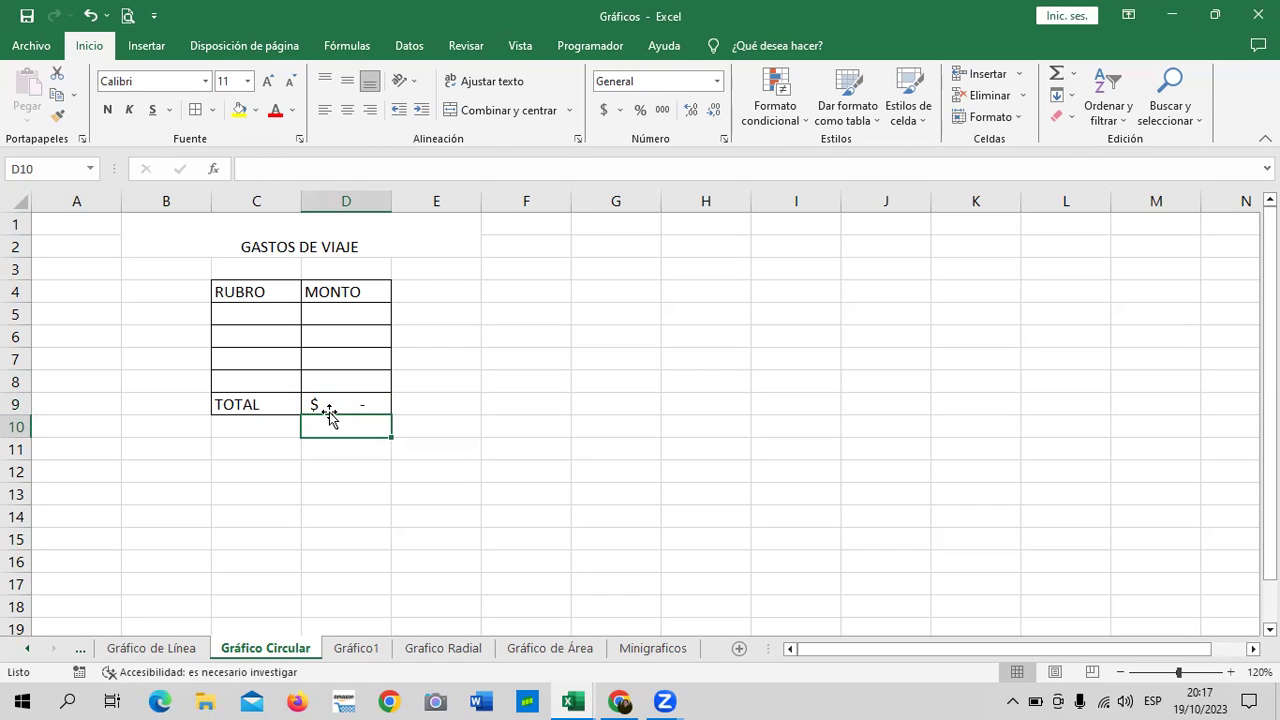
{"action": "left_click", "coordinate": [278, 313]}
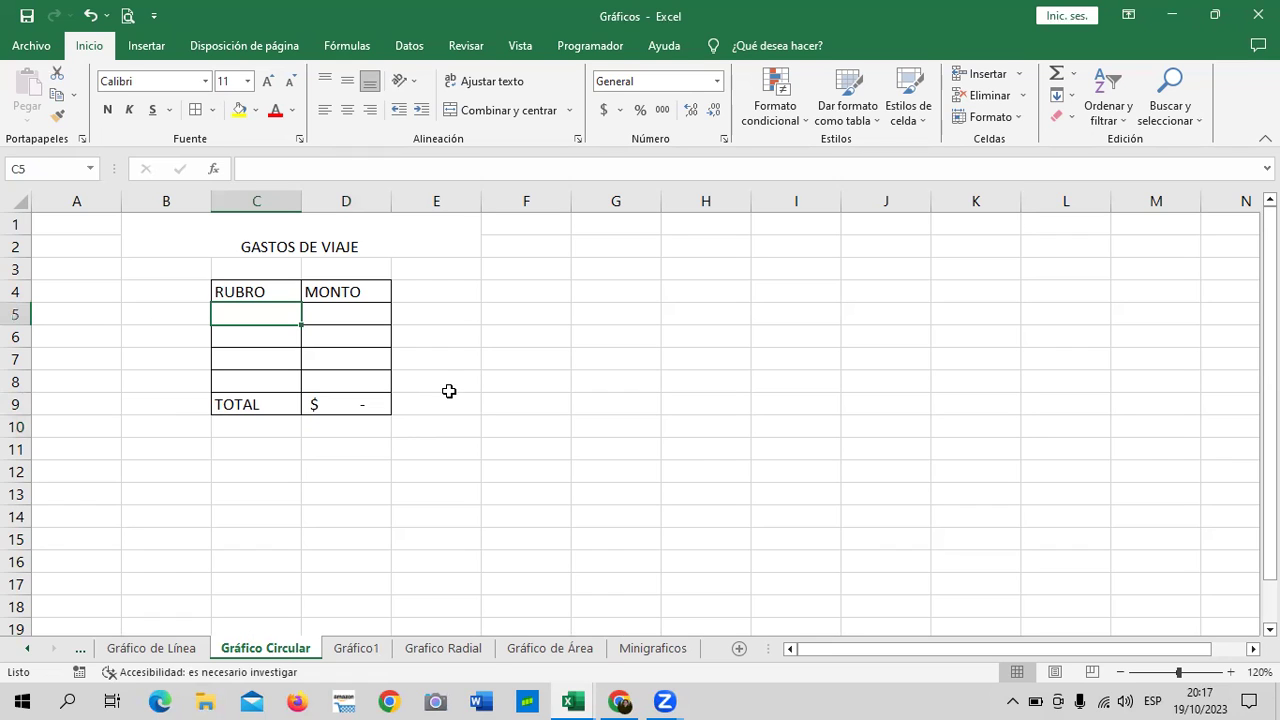
Step: Enter PASAJES 95 and VIATICOS 120 in rows 5 and 6
{"action": "type", "text": "PASAJES"}
{"action": "key", "text": "Tab"}
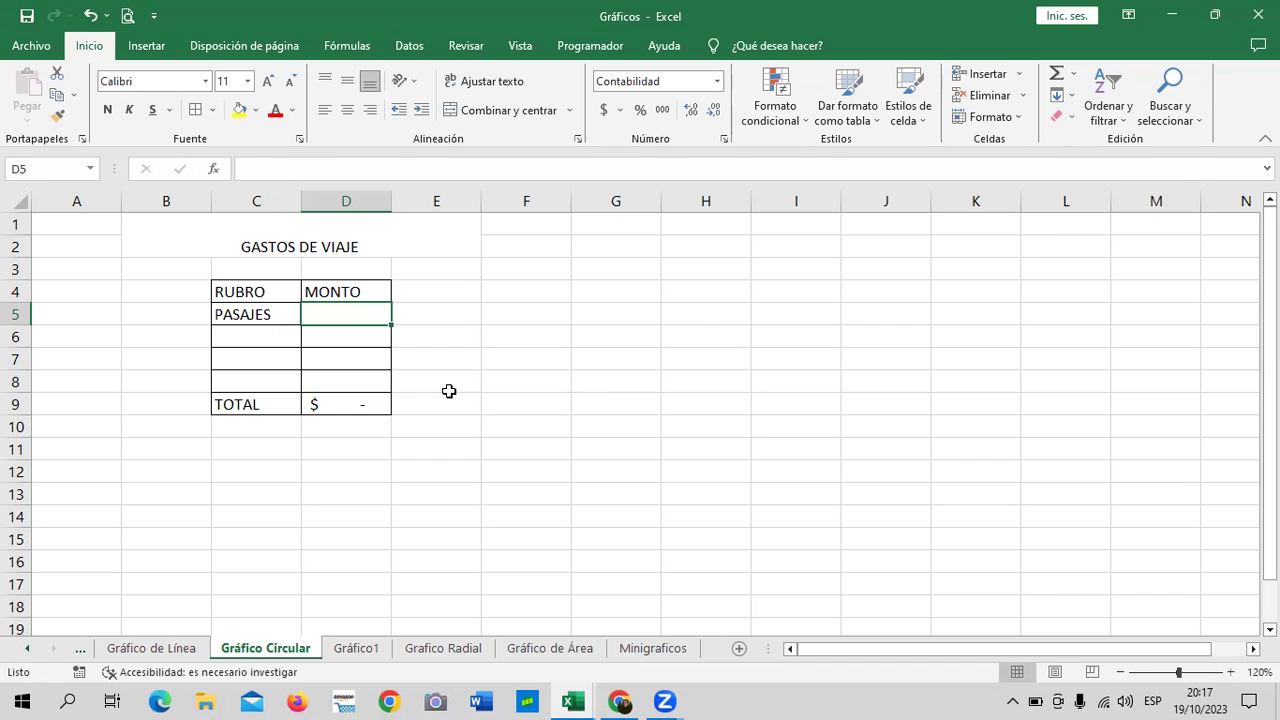
{"action": "type", "text": "95"}
{"action": "key", "text": "Return"}
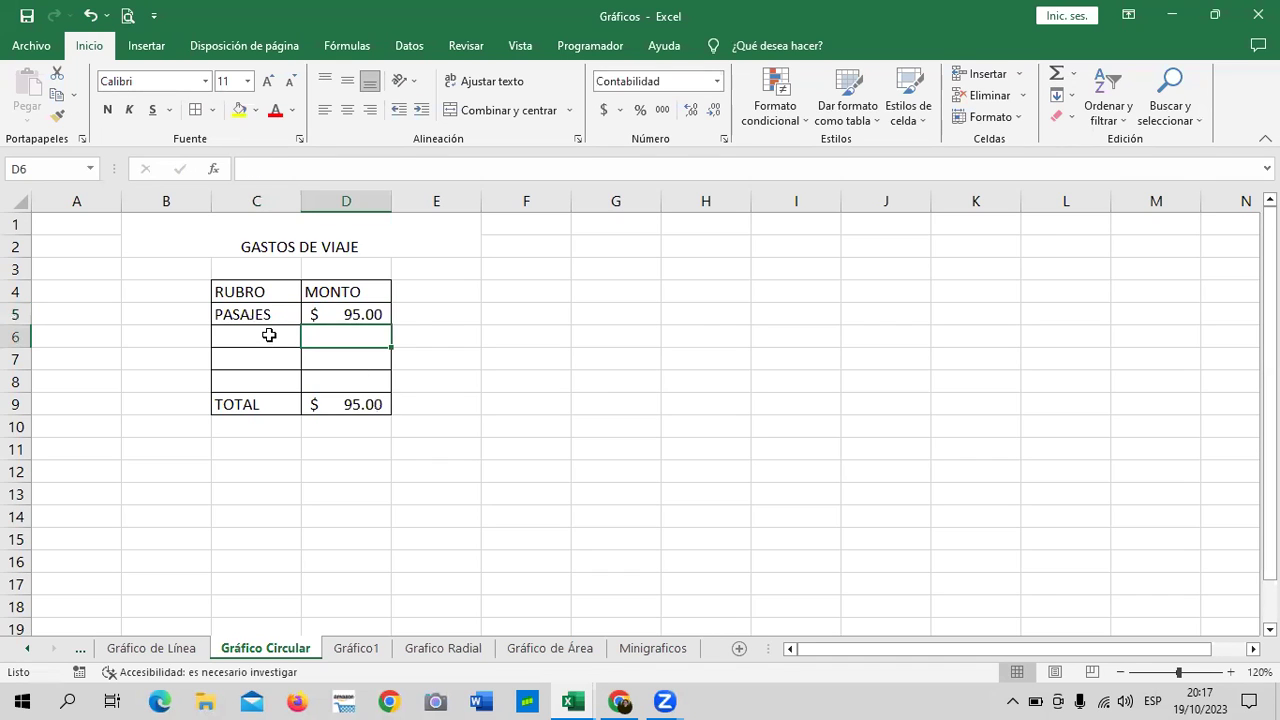
{"action": "left_click", "coordinate": [267, 335]}
{"action": "type", "text": "VIATICOS"}
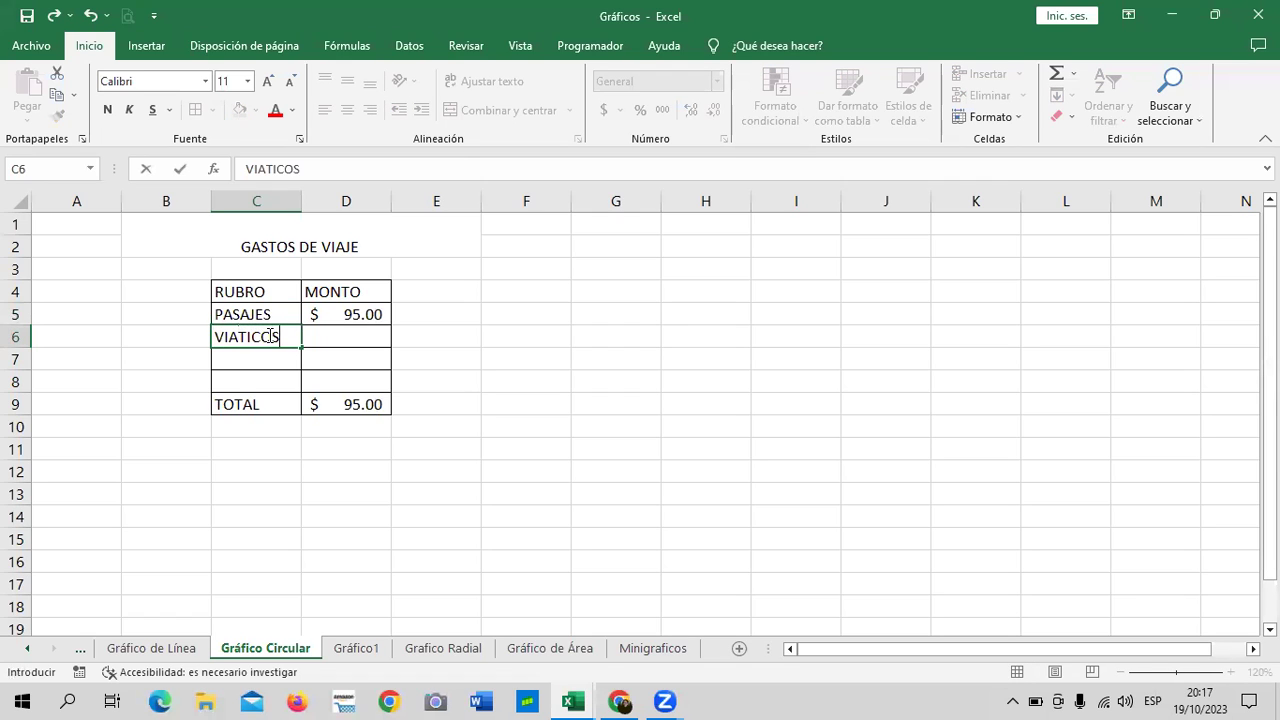
{"action": "left_click", "coordinate": [352, 340]}
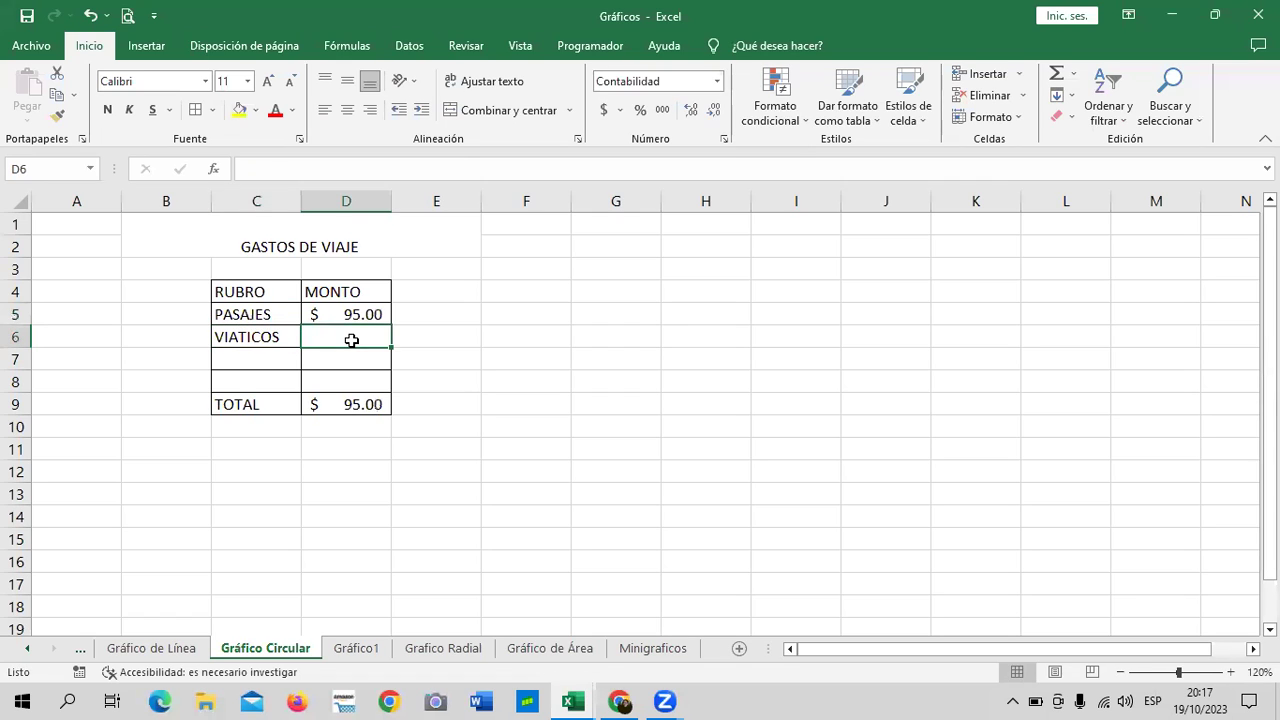
{"action": "type", "text": "120"}
{"action": "key", "text": "Return"}
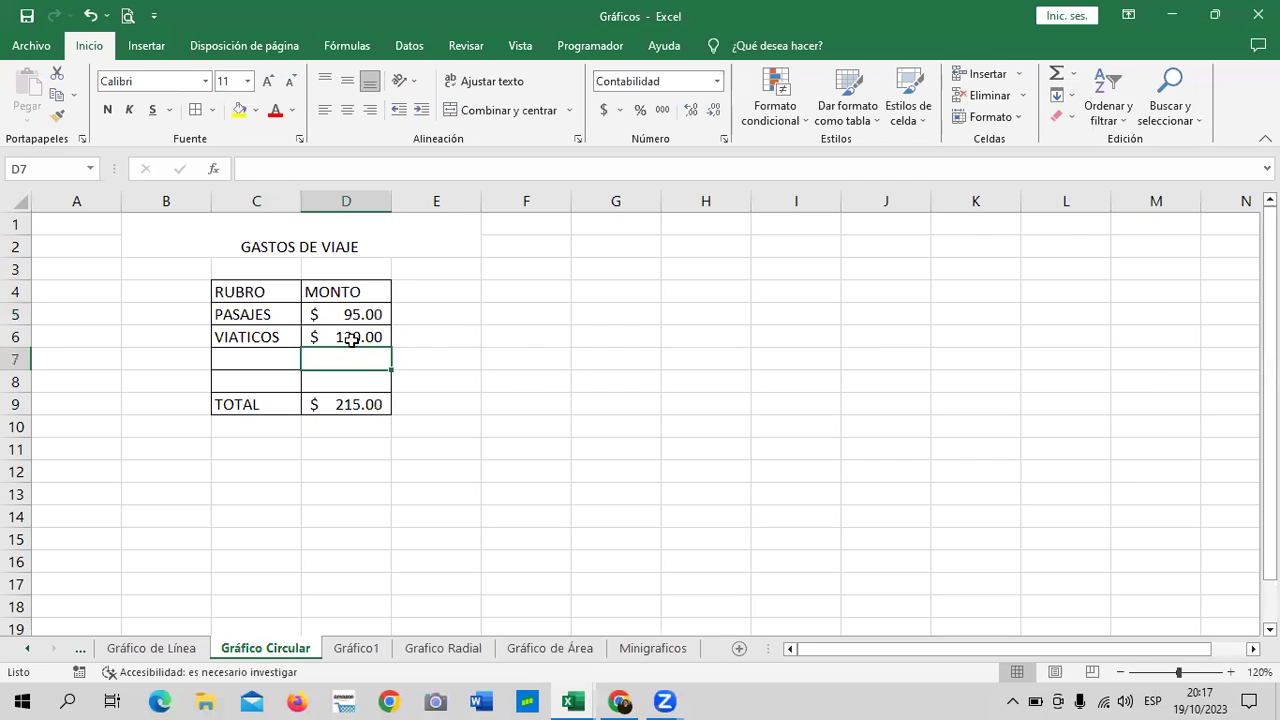
Step: Enter ALOJAMIENTO 180 and OTROS 75, autofitting column C to the longer label
{"action": "left_click", "coordinate": [241, 359]}
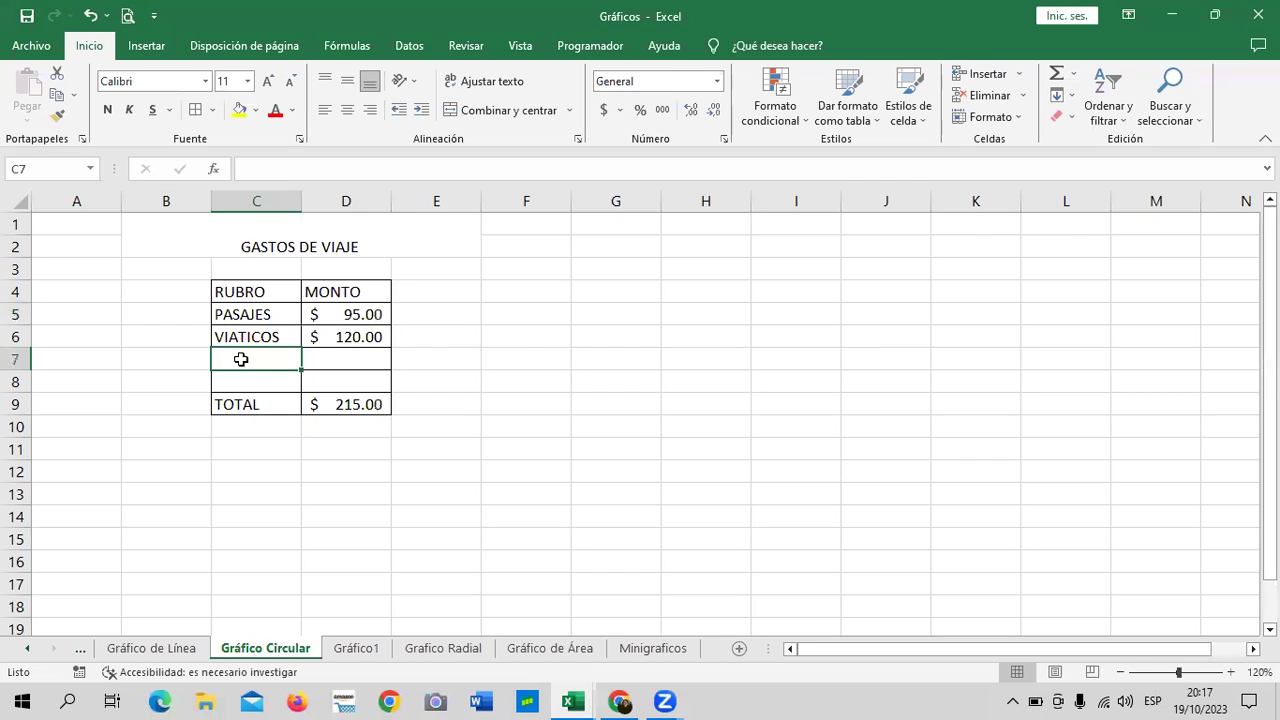
{"action": "type", "text": "ALOJAMIENTO"}
{"action": "key", "text": "Return"}
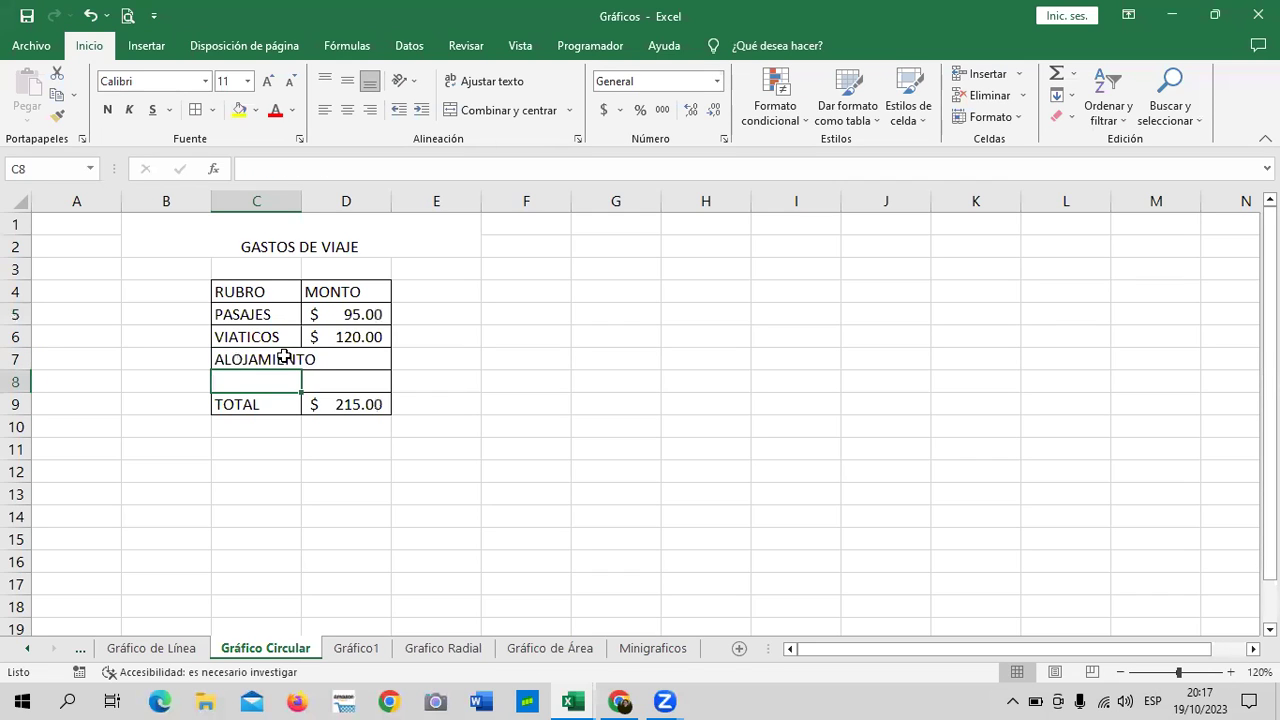
{"action": "double_click", "coordinate": [301, 201]}
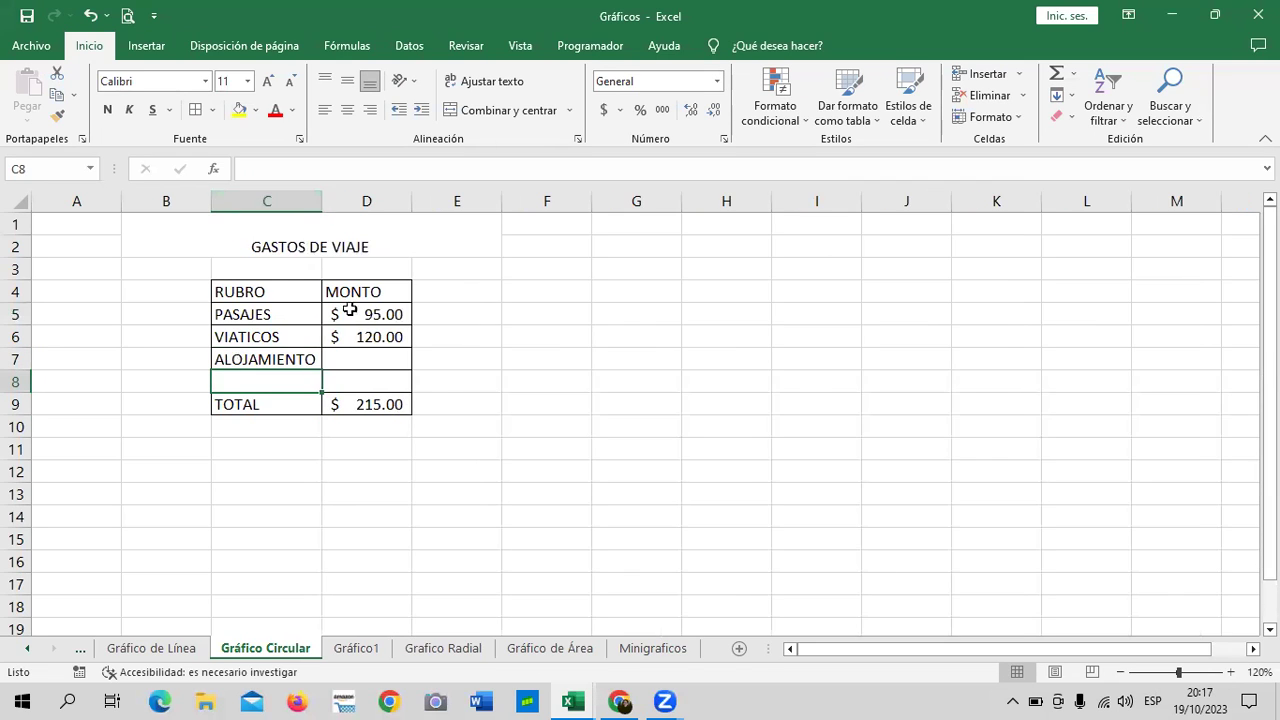
{"action": "left_click", "coordinate": [355, 357]}
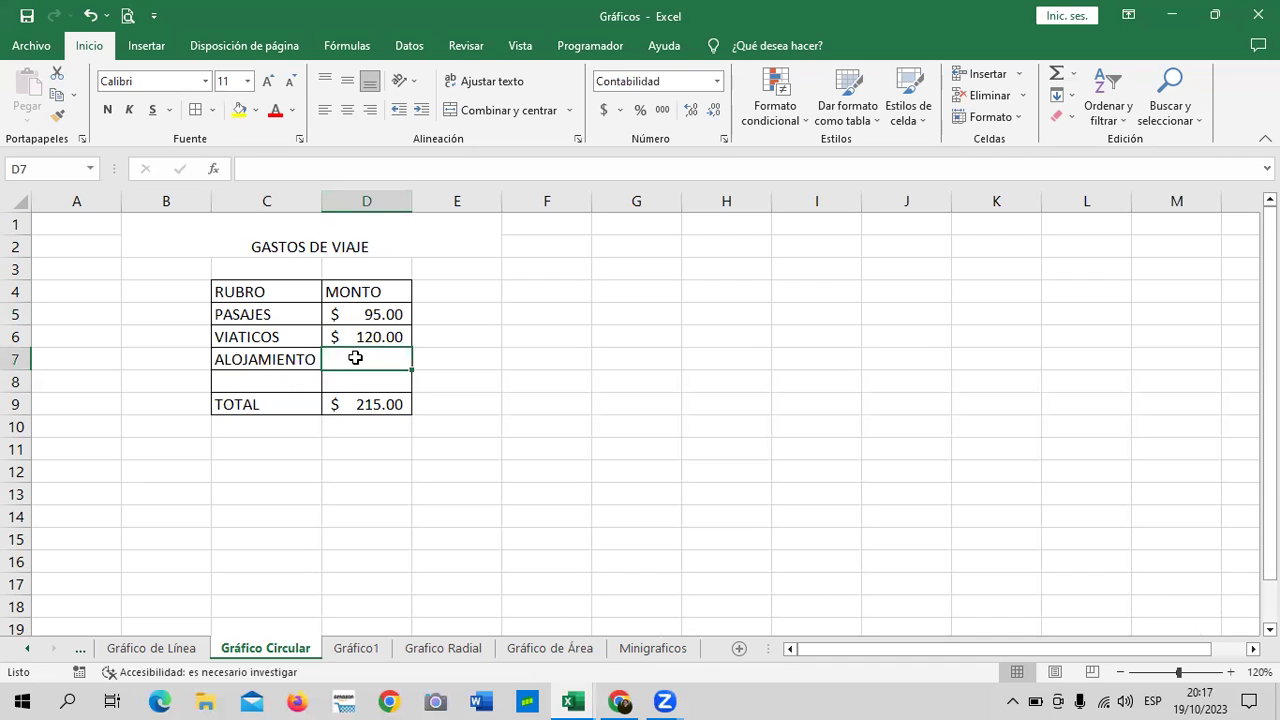
{"action": "type", "text": "180"}
{"action": "key", "text": "Return"}
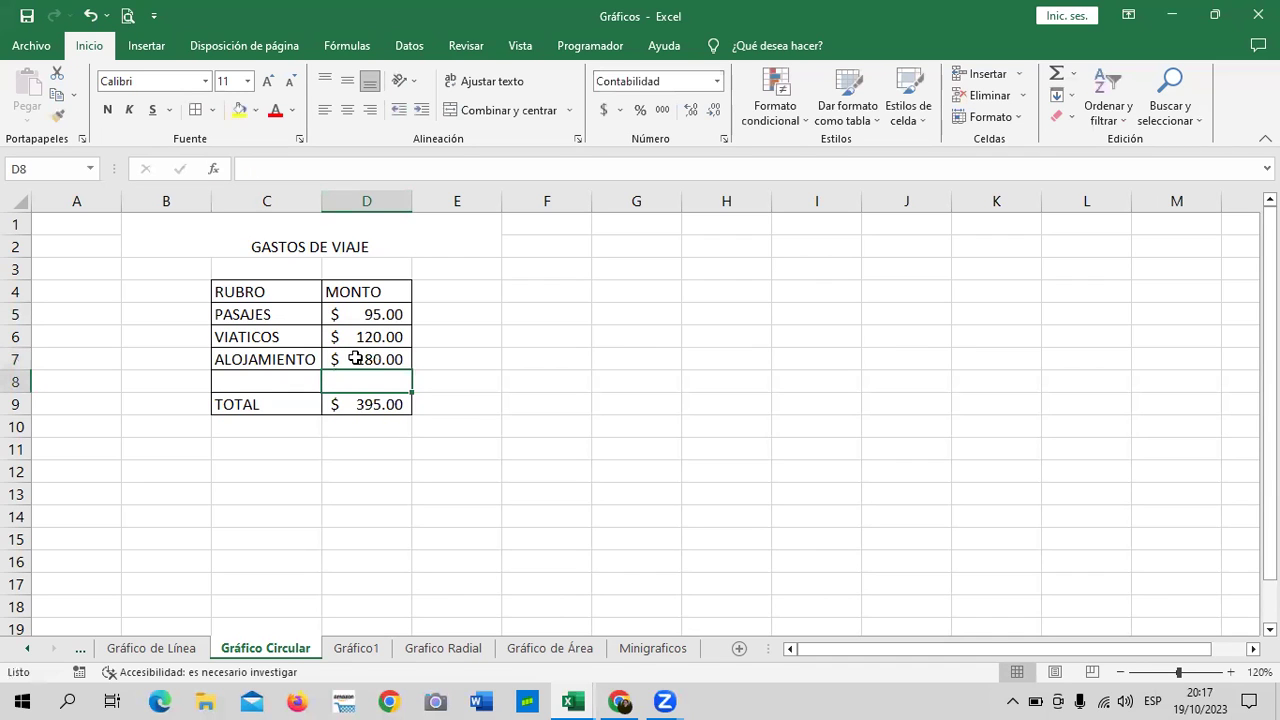
{"action": "left_click", "coordinate": [260, 381]}
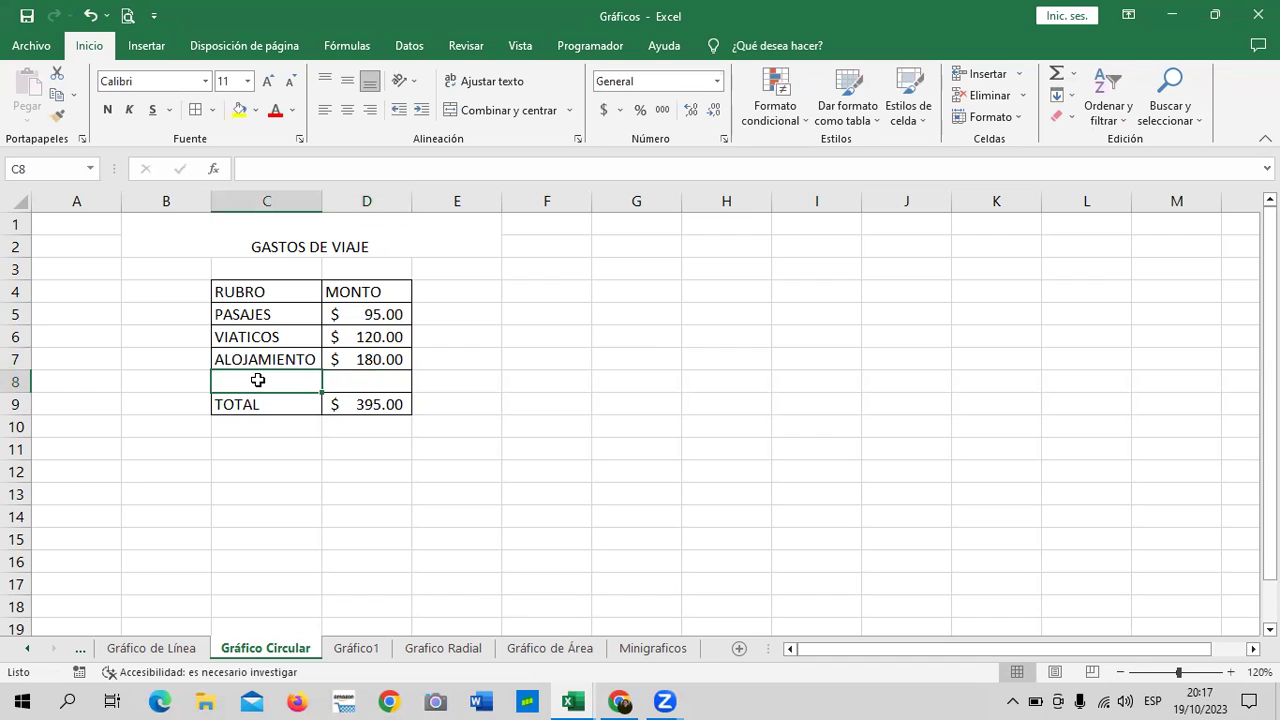
{"action": "type", "text": "OTROS"}
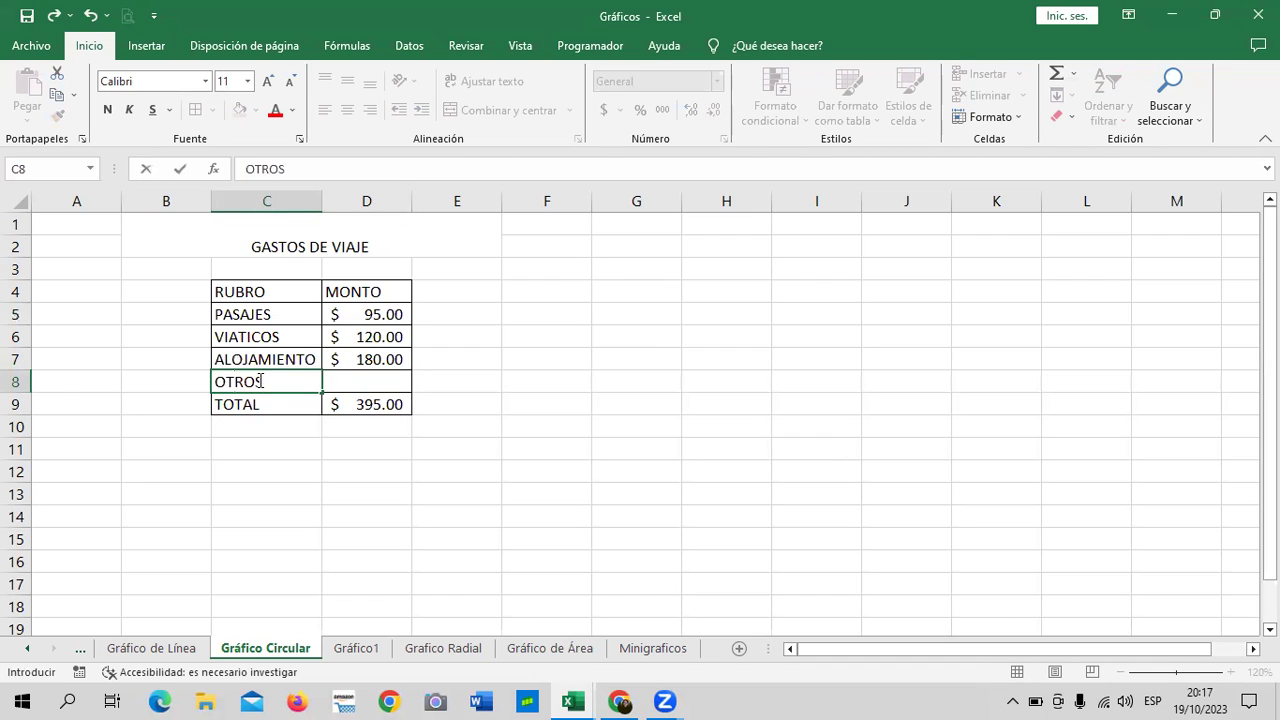
{"action": "key", "text": "Tab"}
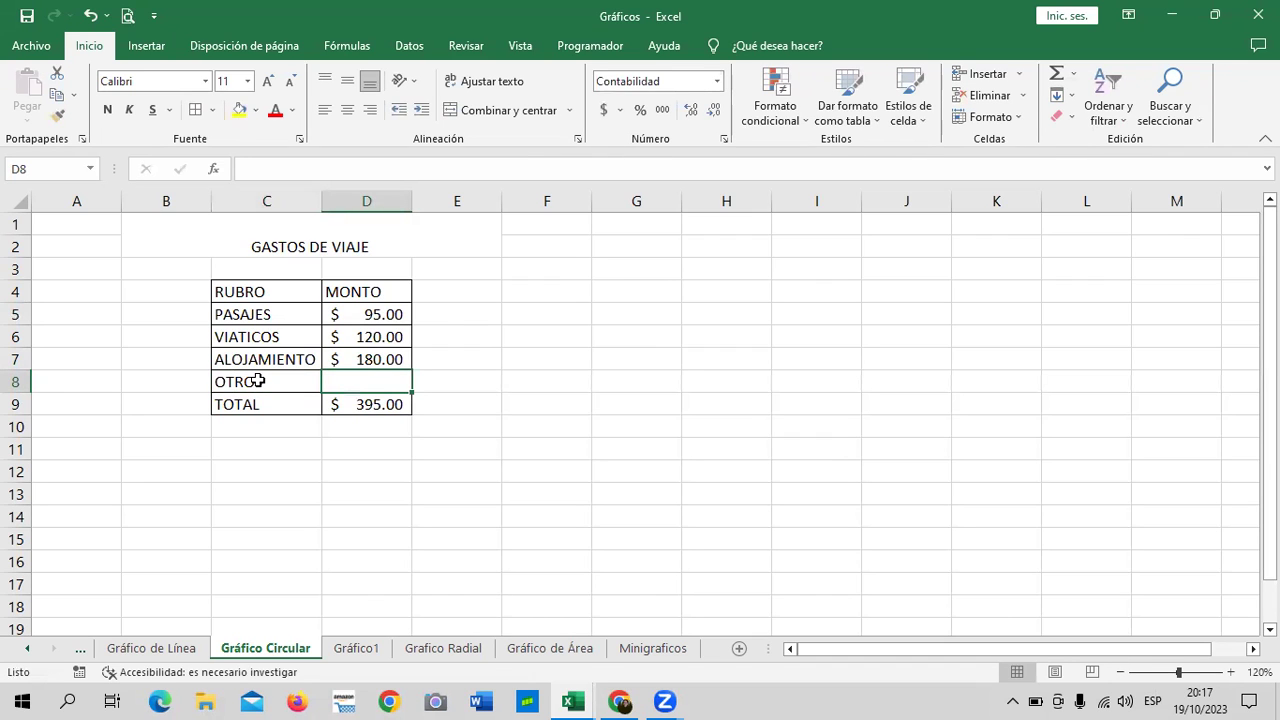
{"action": "type", "text": "75"}
{"action": "key", "text": "Return"}
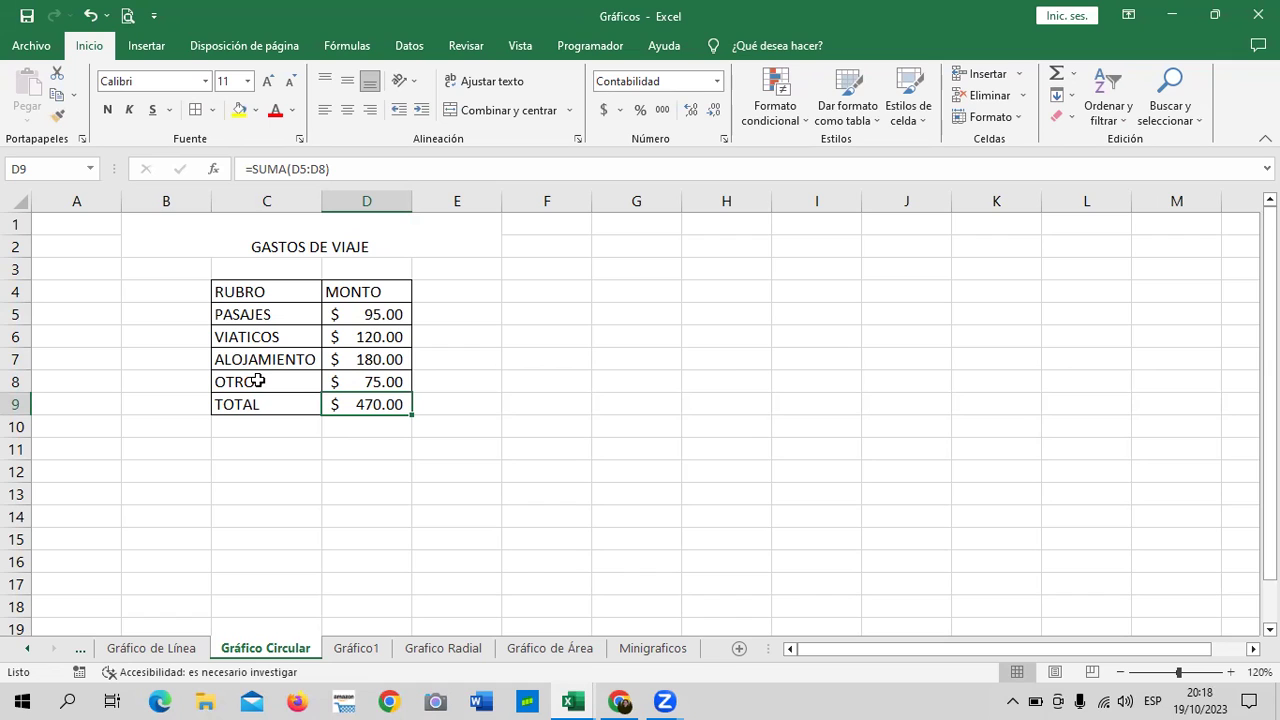
Step: Apply the Énfasis1 cell style to the header cells C4:D4
{"action": "left_click", "coordinate": [723, 426]}
{"action": "left_click_drag", "start_coordinate": [264, 288], "coordinate": [350, 296]}
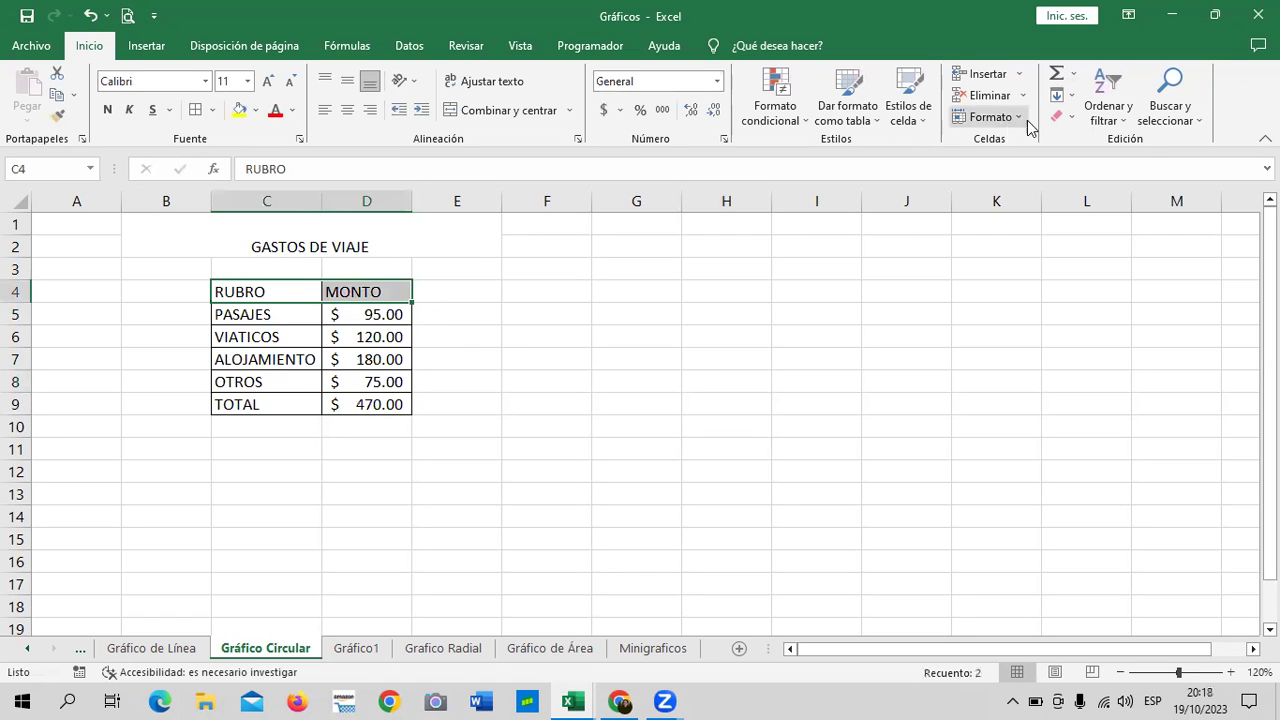
{"action": "left_click", "coordinate": [920, 120]}
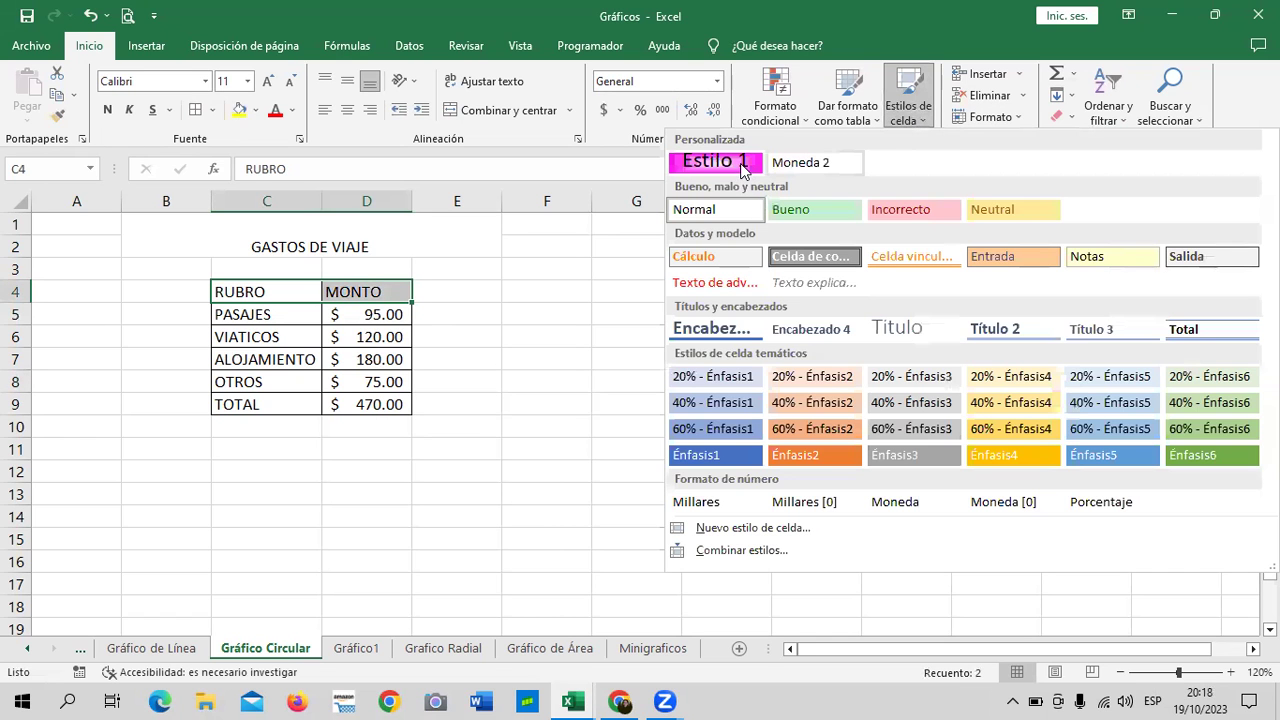
{"action": "left_click", "coordinate": [733, 452]}
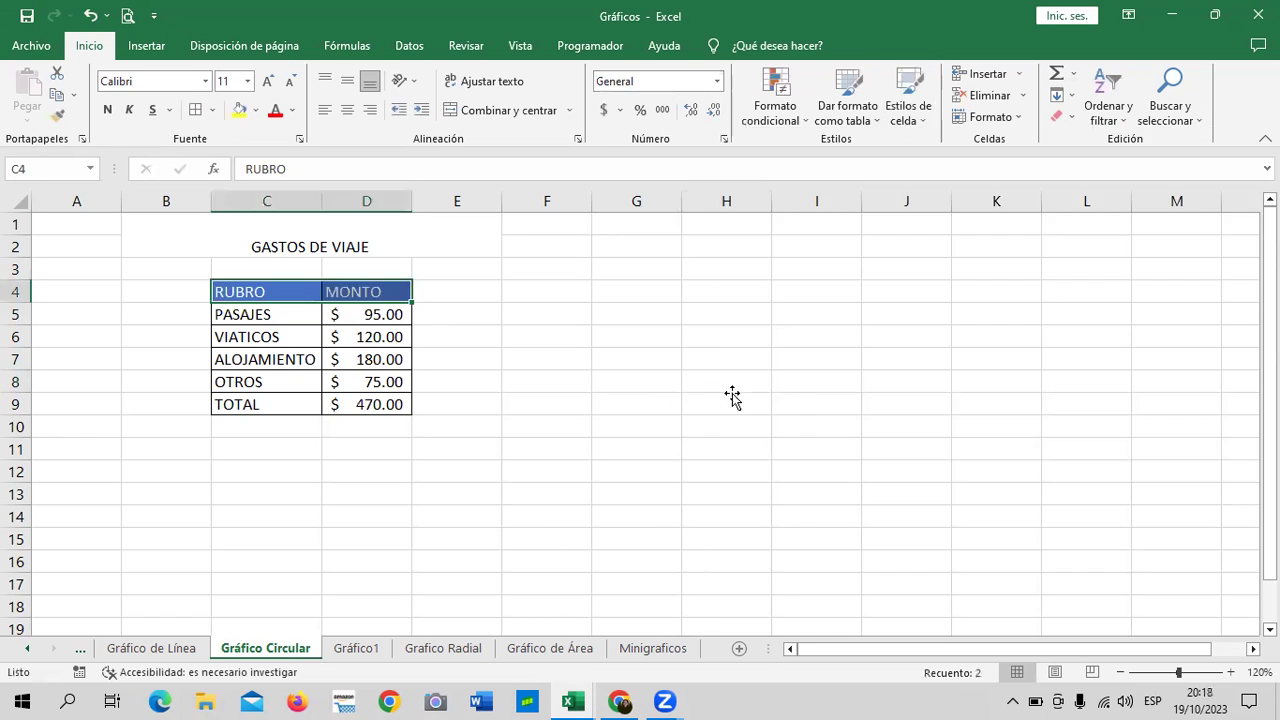
{"action": "left_click", "coordinate": [731, 401]}
{"action": "left_click", "coordinate": [878, 352]}
Step: Select the categories and amounts in C5:D8 for charting
{"action": "left_click", "coordinate": [652, 320]}
{"action": "mouse_move", "coordinate": [290, 314]}
{"action": "left_mouse_down"}
{"action": "mouse_move", "coordinate": [287, 350]}
{"action": "mouse_move", "coordinate": [367, 378]}
{"action": "left_mouse_up"}
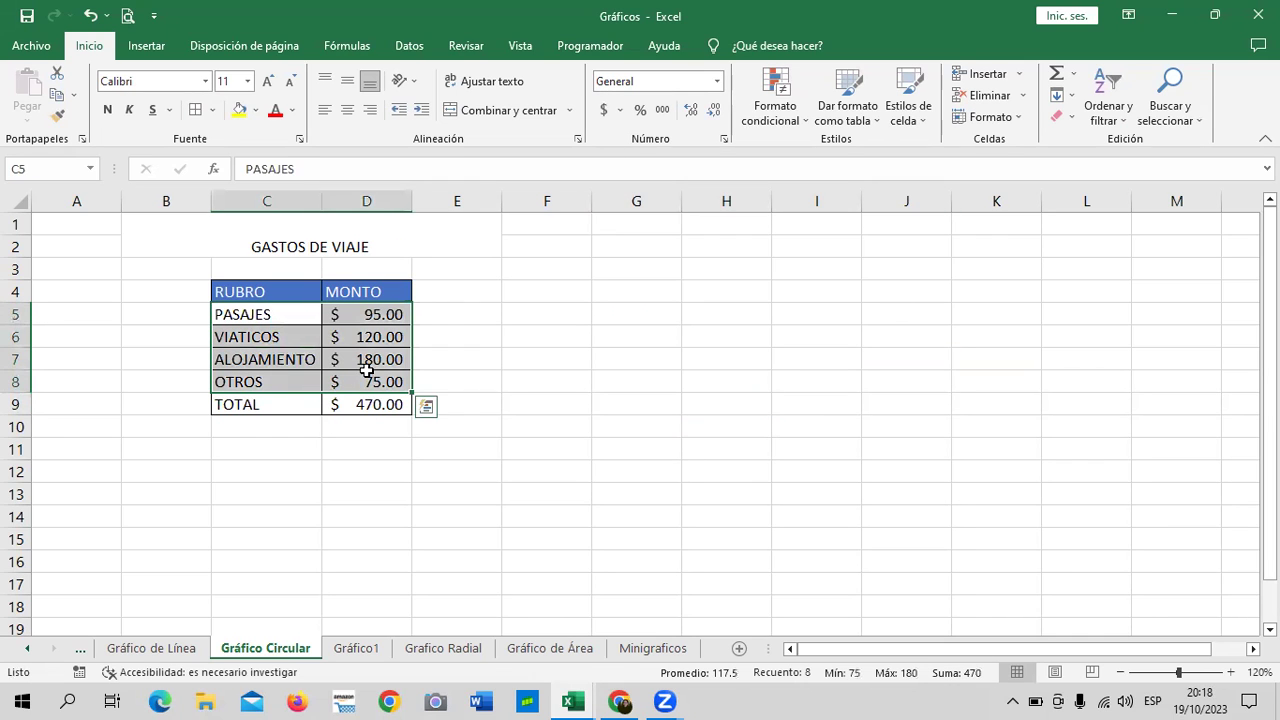
{"action": "left_click", "coordinate": [575, 365]}
{"action": "left_click_drag", "start_coordinate": [285, 317], "coordinate": [369, 383]}
Step: Insert a 3D pie chart of C5:D8 and move it to the right of the table
{"action": "left_click", "coordinate": [160, 47]}
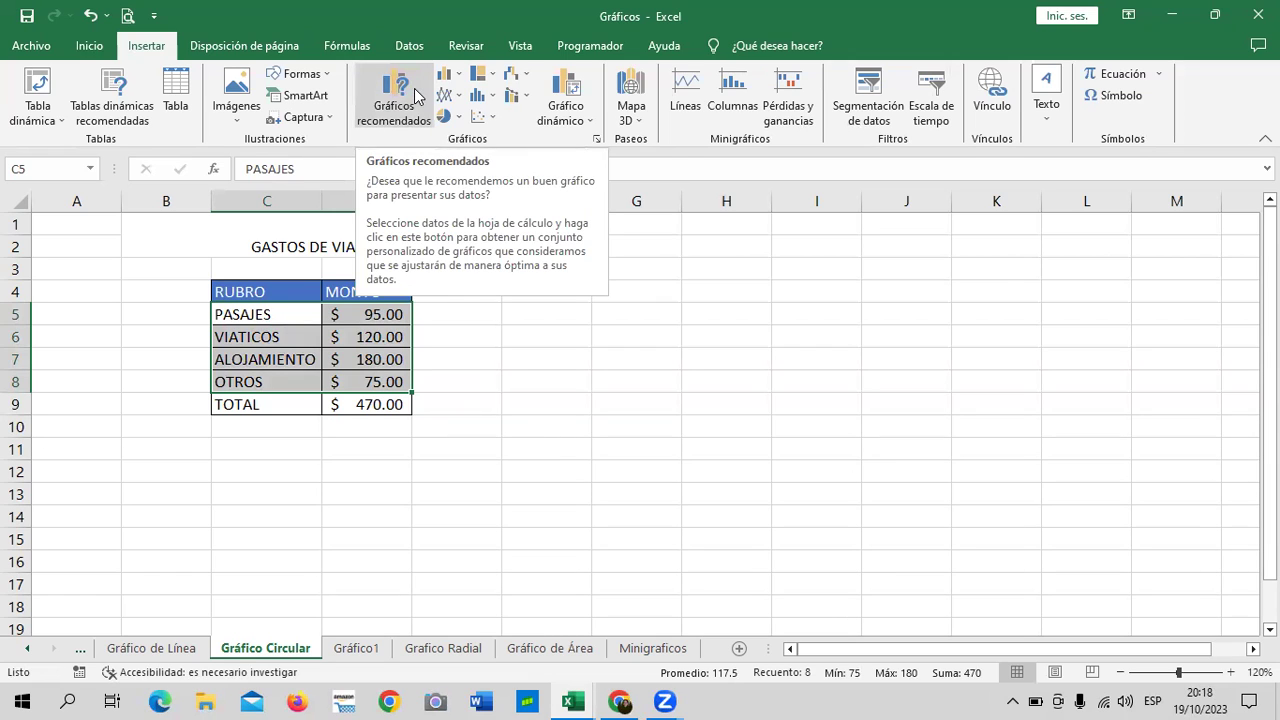
{"action": "left_click", "coordinate": [459, 119]}
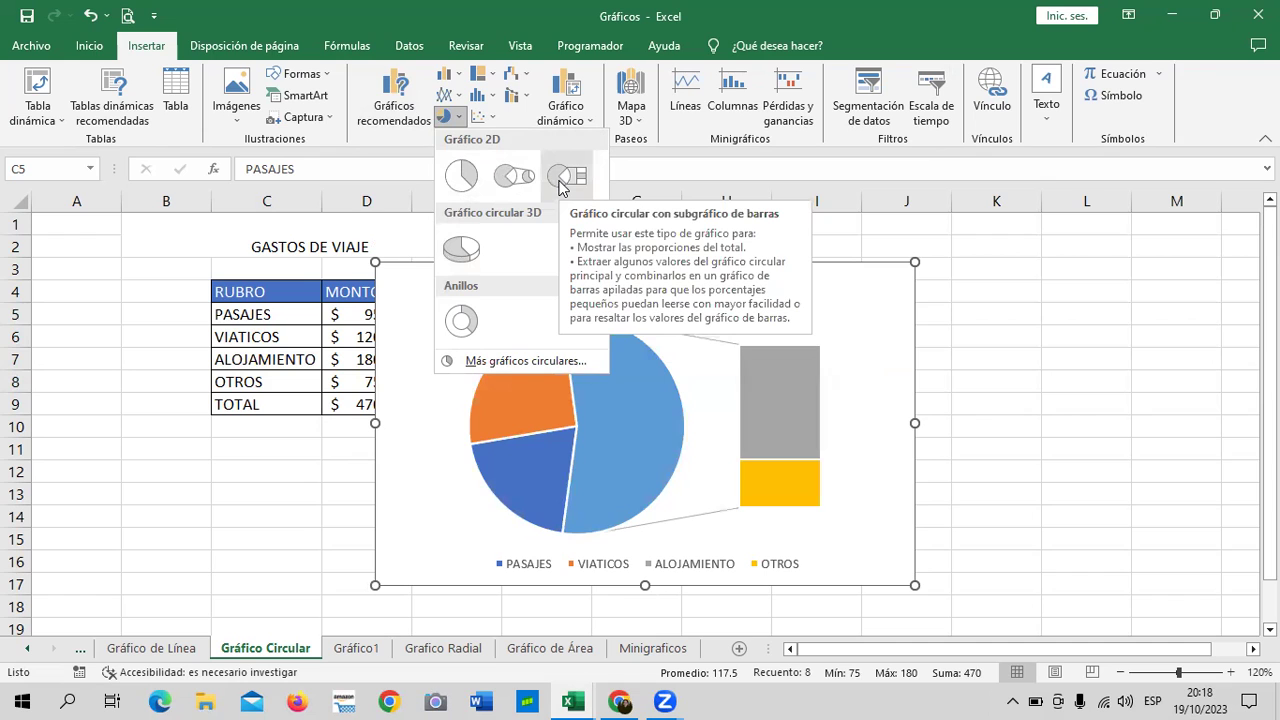
{"action": "left_click", "coordinate": [475, 255]}
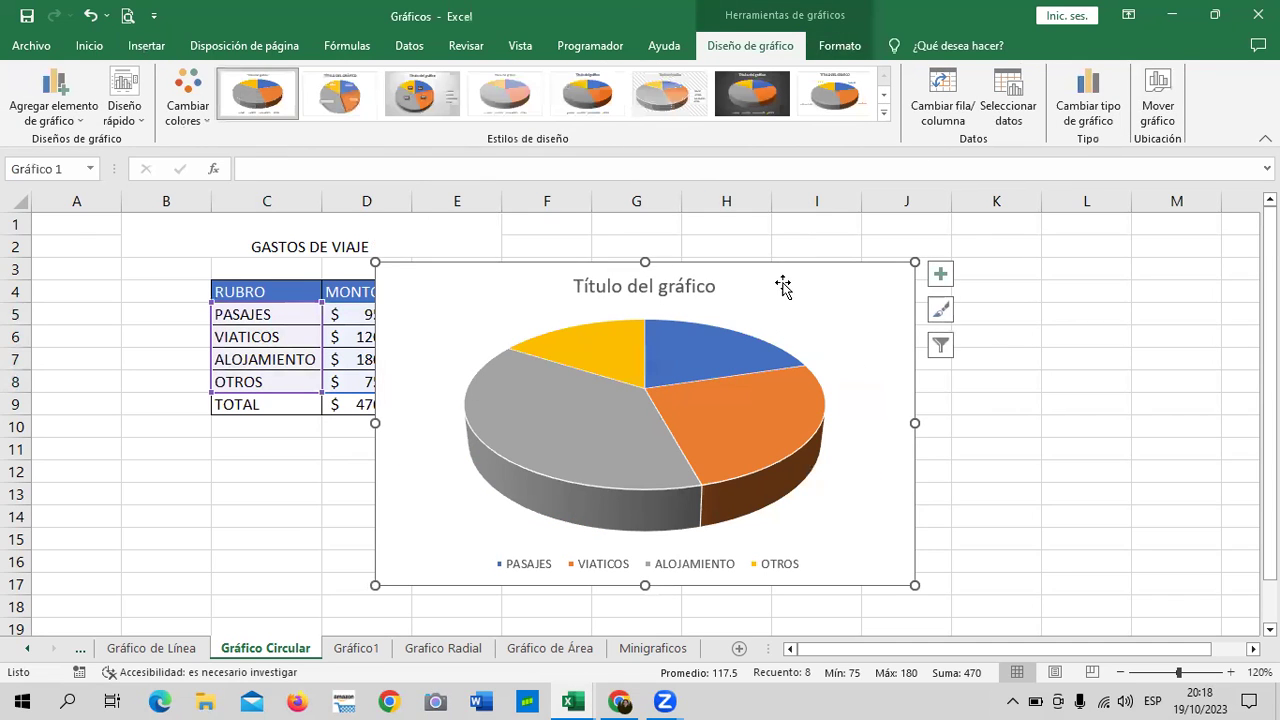
{"action": "mouse_move", "coordinate": [816, 283]}
{"action": "left_mouse_down"}
{"action": "mouse_move", "coordinate": [940, 255]}
{"action": "mouse_move", "coordinate": [906, 256]}
{"action": "left_mouse_up"}
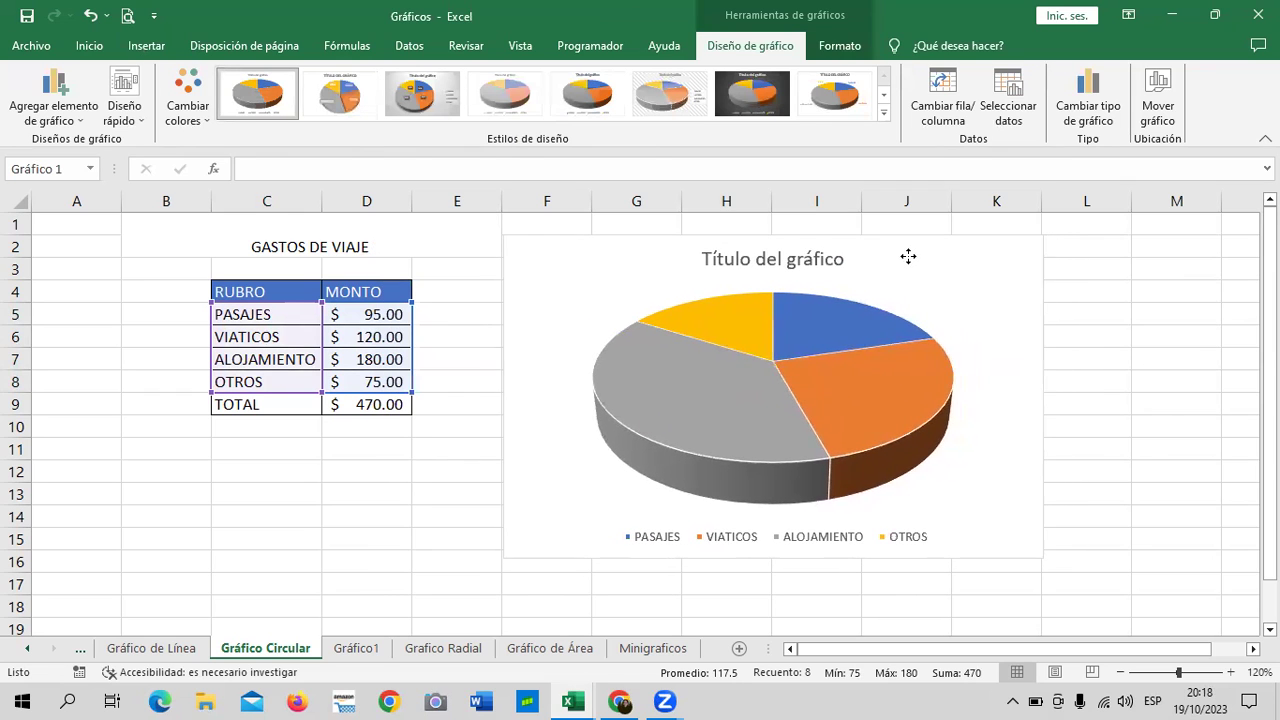
{"action": "left_click", "coordinate": [1131, 329]}
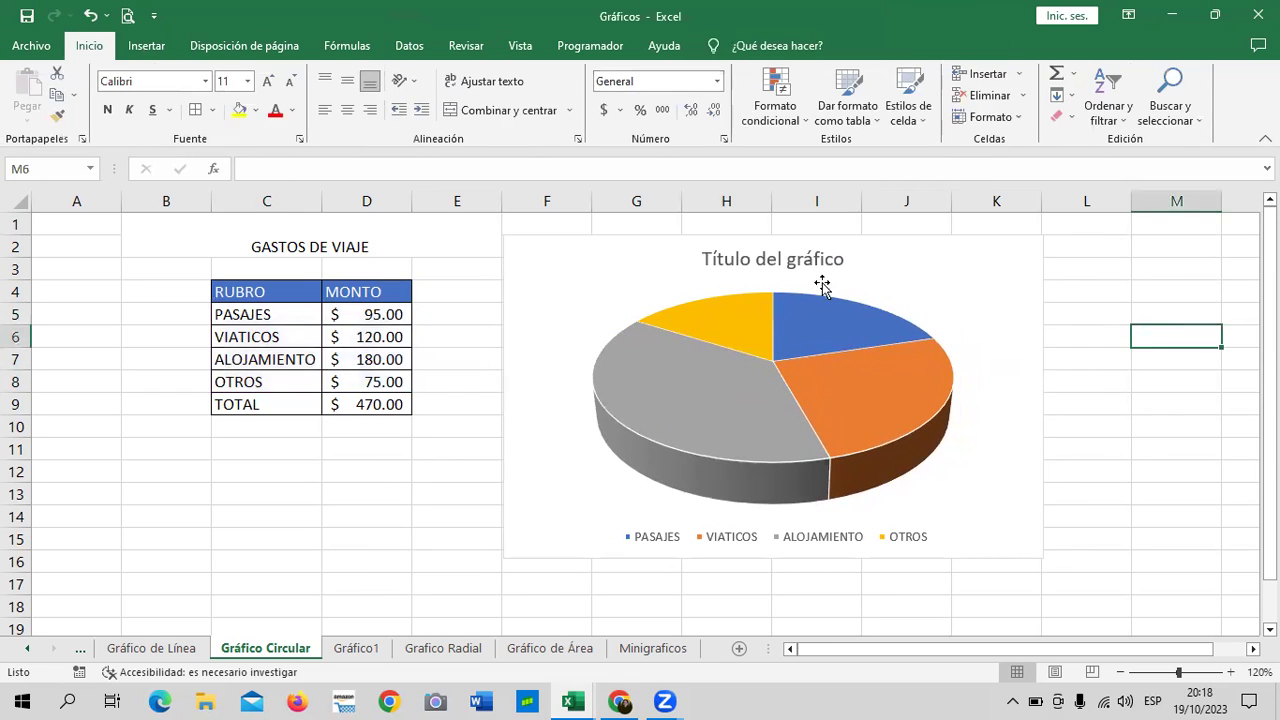
Step: Replace the placeholder 'Título del gráfico' with the title 'GASTOS DE VIAJE'
{"action": "left_click", "coordinate": [765, 255]}
{"action": "left_click", "coordinate": [765, 255]}
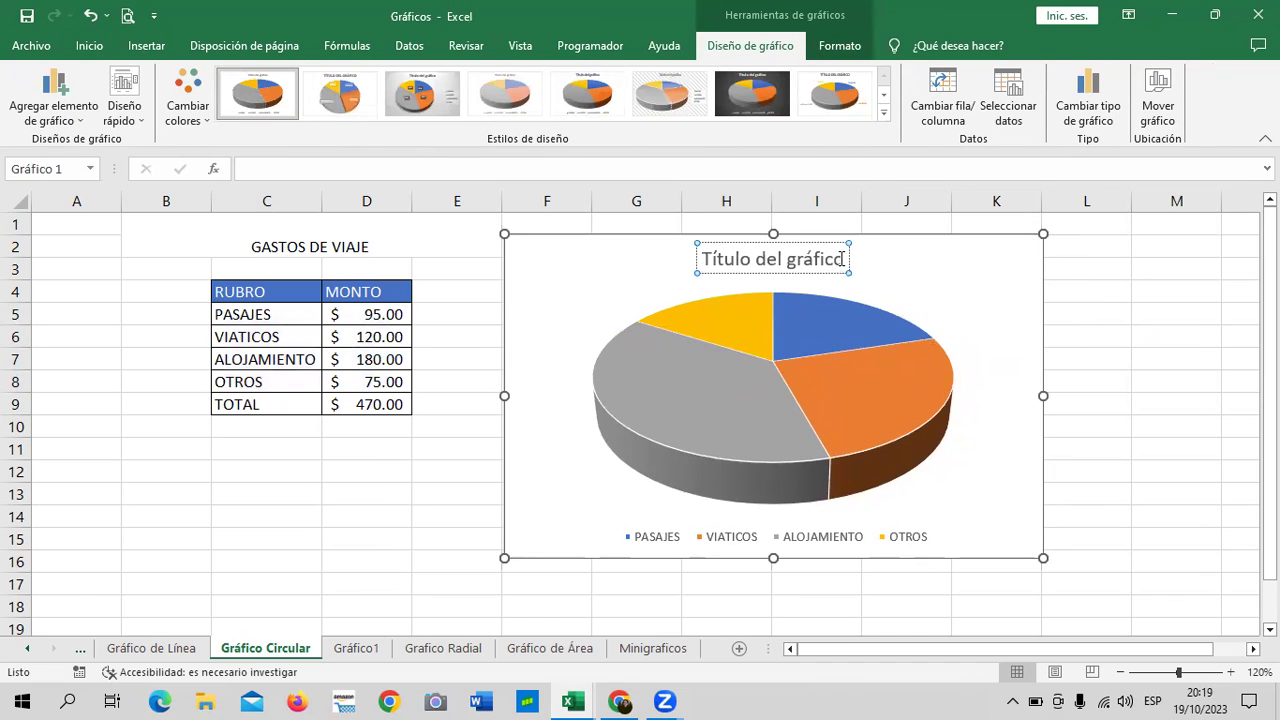
{"action": "key", "text": "BackSpace"}
{"action": "key", "text": "BackSpace"}
{"action": "key", "text": "BackSpace"}
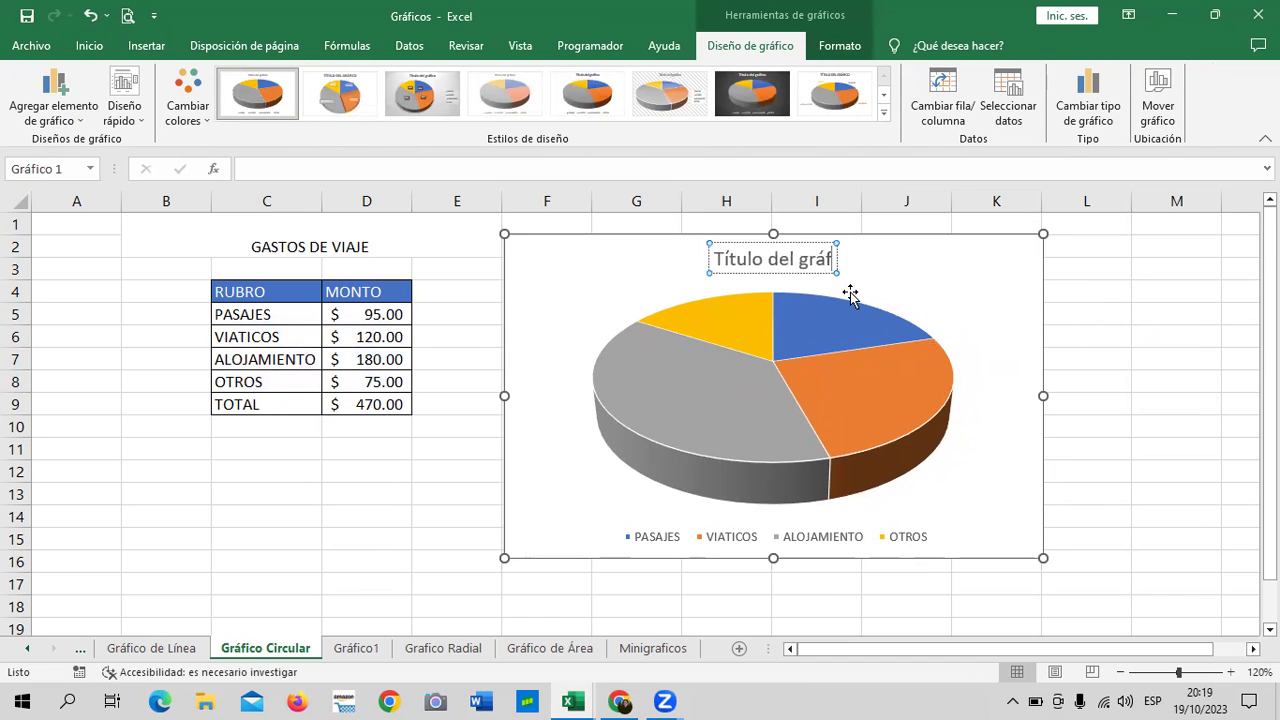
{"action": "key", "text": "BackSpace"}
{"action": "key", "text": "BackSpace"}
{"action": "key", "text": "BackSpace"}
{"action": "key", "text": "BackSpace"}
{"action": "key", "text": "BackSpace"}
{"action": "key", "text": "BackSpace"}
{"action": "key", "text": "BackSpace"}
{"action": "key", "text": "BackSpace"}
{"action": "key", "text": "BackSpace"}
{"action": "key", "text": "BackSpace"}
{"action": "key", "text": "BackSpace"}
{"action": "key", "text": "BackSpace"}
{"action": "key", "text": "BackSpace"}
{"action": "key", "text": "BackSpace"}
{"action": "type", "text": "GASTOS DE VIAJE"}
{"action": "left_click", "coordinate": [960, 299]}
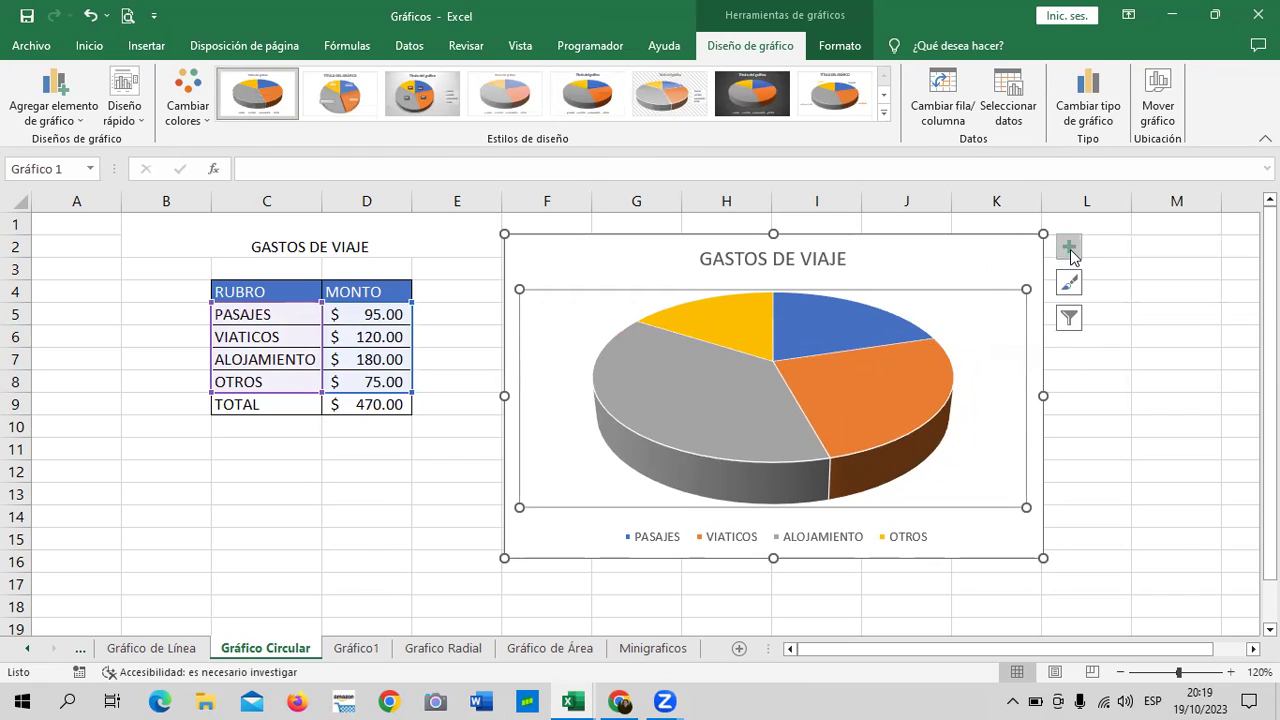
Step: Turn on data labels showing $95.00, $120.00, $180.00 and $75.00 on the slices
{"action": "left_click", "coordinate": [1066, 251]}
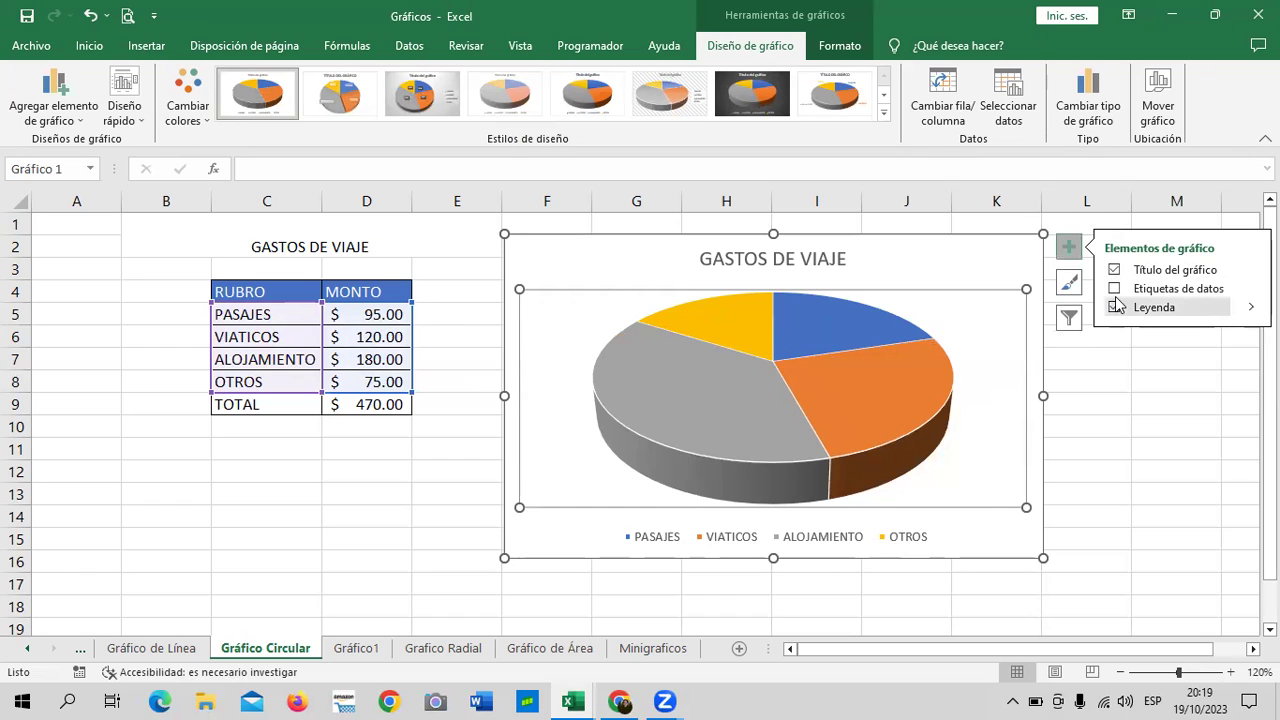
{"action": "left_click", "coordinate": [1115, 290]}
{"action": "left_click", "coordinate": [1115, 290]}
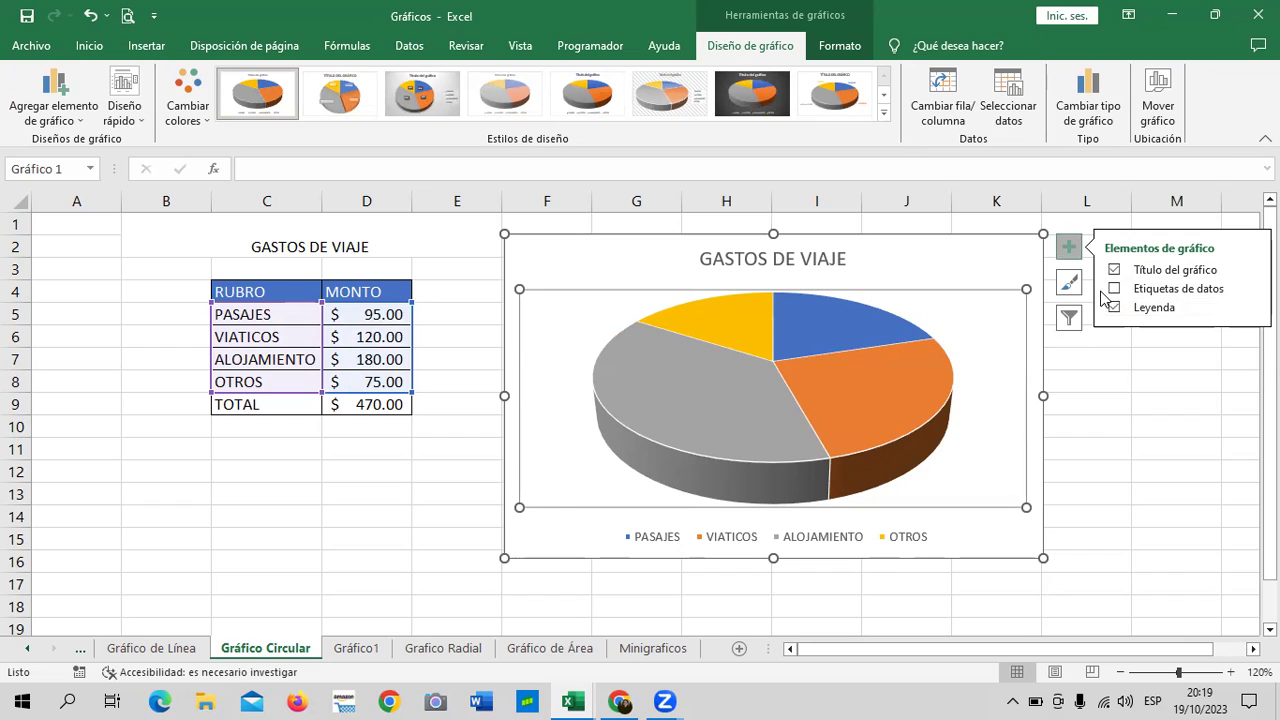
{"action": "left_click", "coordinate": [1114, 289]}
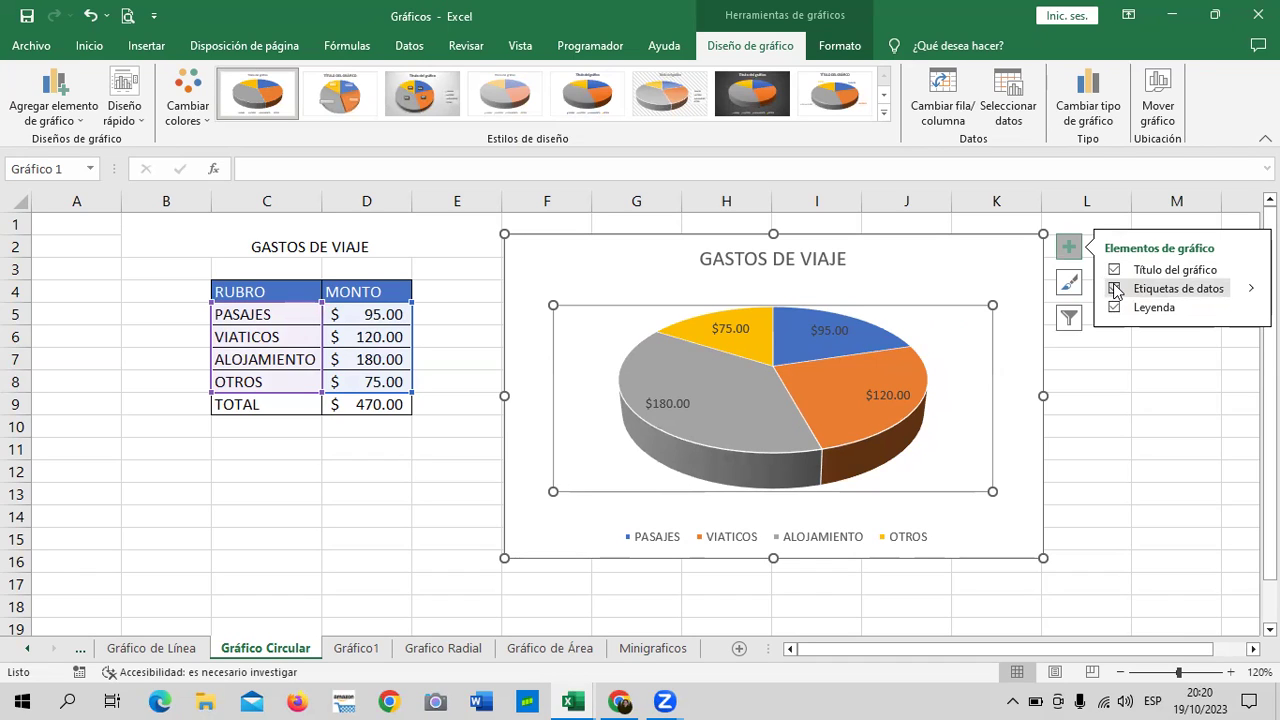
{"action": "left_click", "coordinate": [1115, 289]}
{"action": "left_click", "coordinate": [1115, 289]}
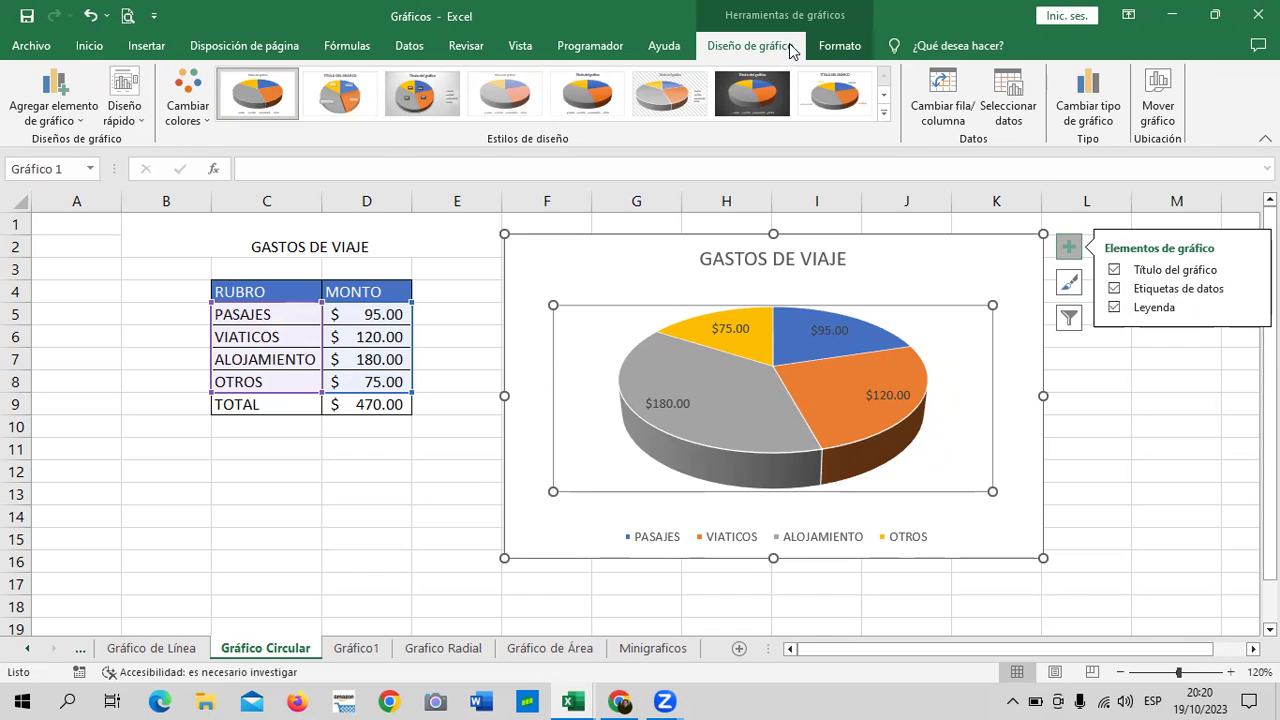
Step: Apply quick layout Diseño 1 for category-and-percentage slice labels without a legend
{"action": "left_click", "coordinate": [145, 125]}
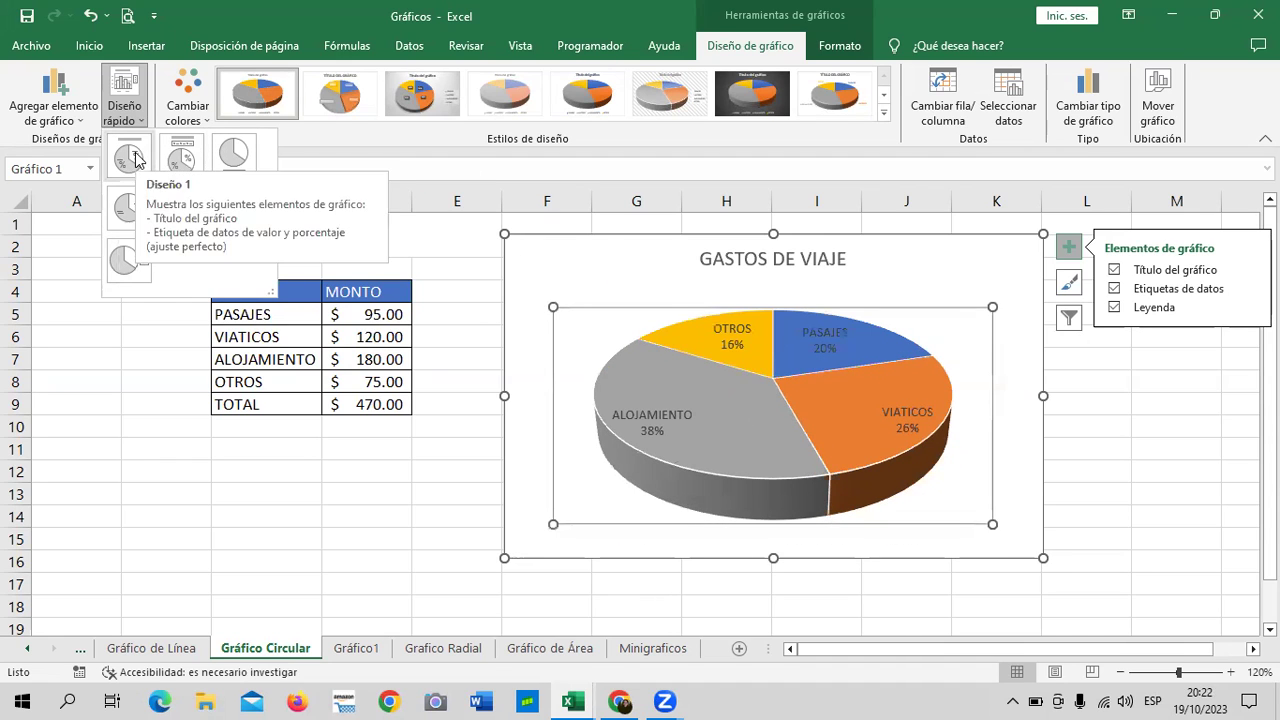
{"action": "left_click", "coordinate": [137, 160]}
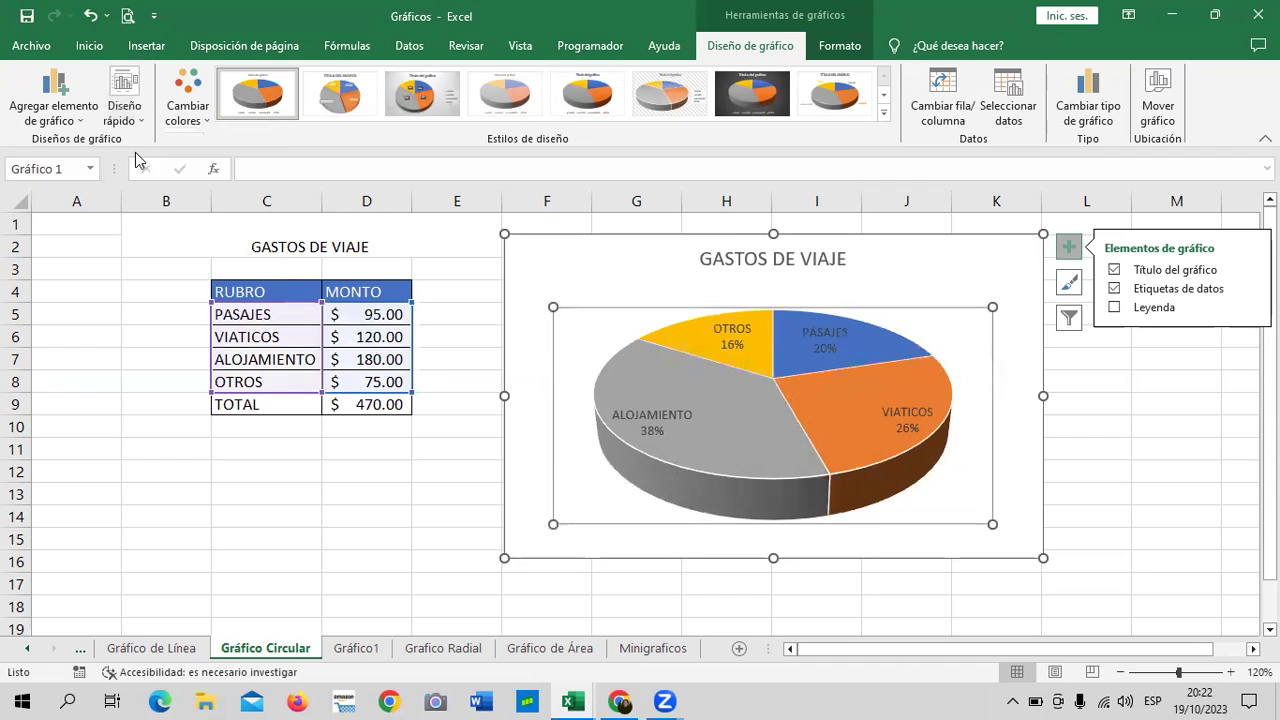
Step: Apply chart style Estilo 10, giving outside category-percentage labels and a legend below
{"action": "left_click", "coordinate": [978, 270]}
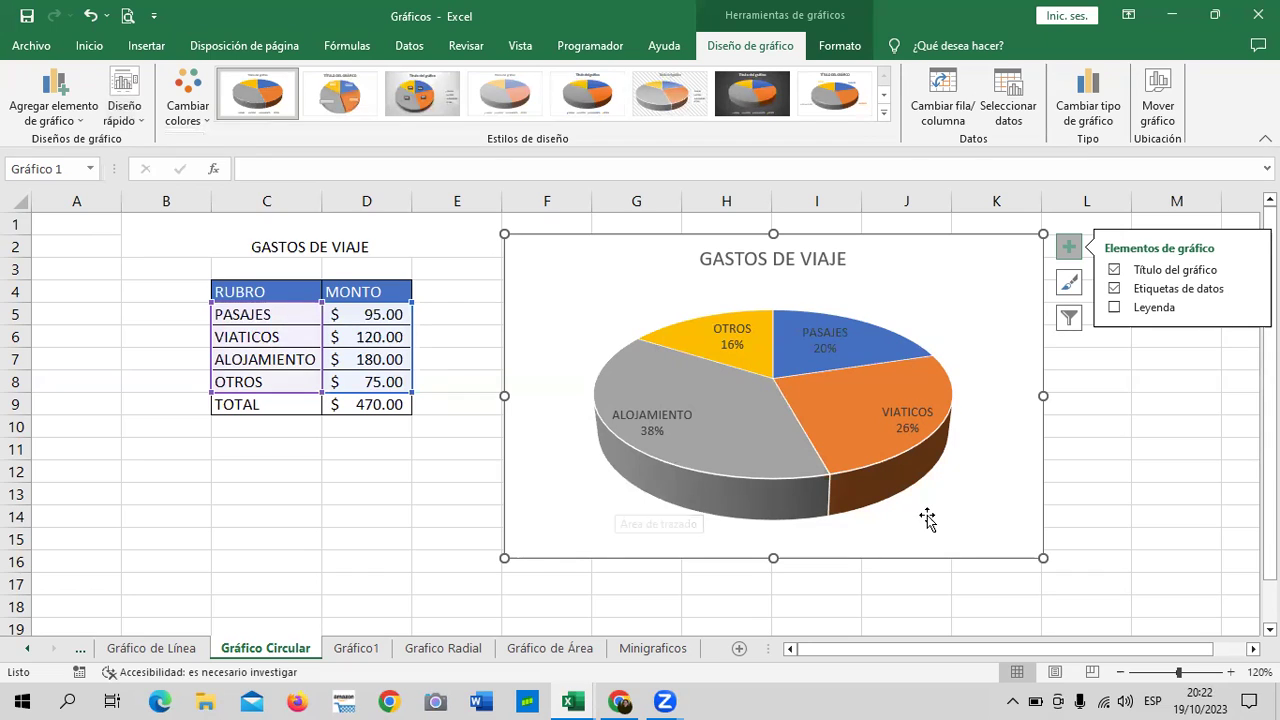
{"action": "left_click", "coordinate": [781, 447]}
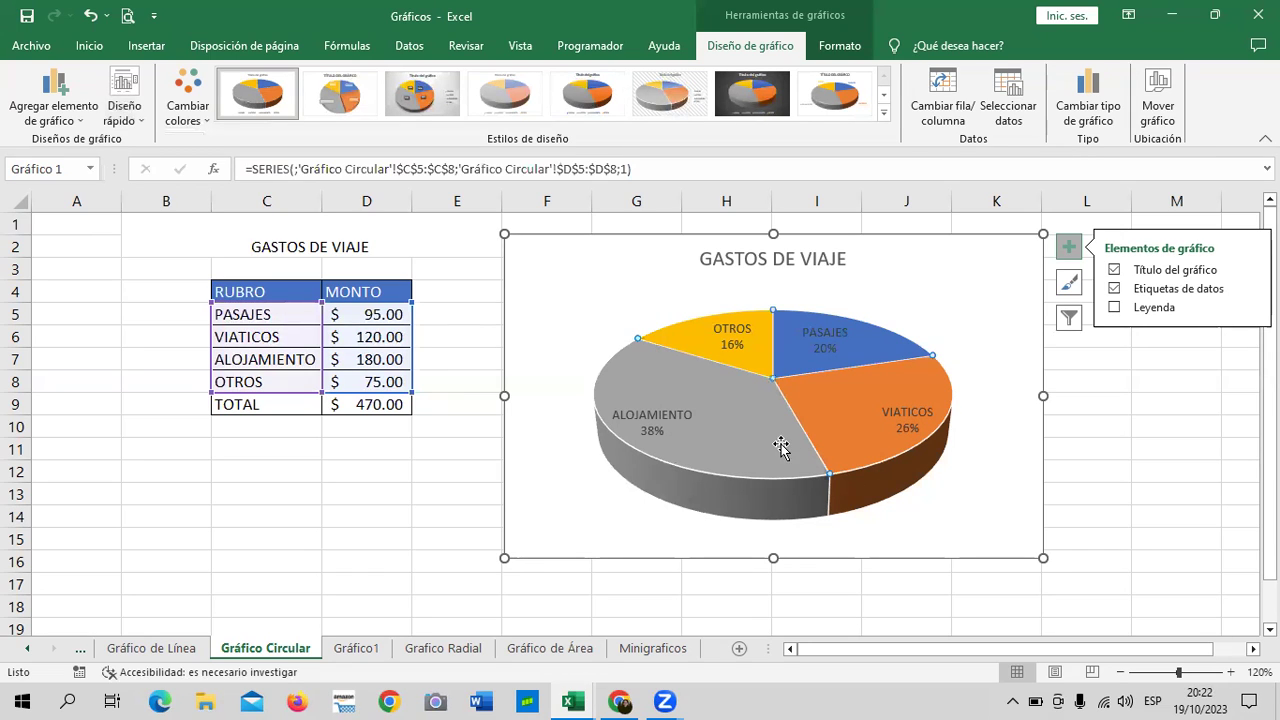
{"action": "left_click", "coordinate": [970, 278]}
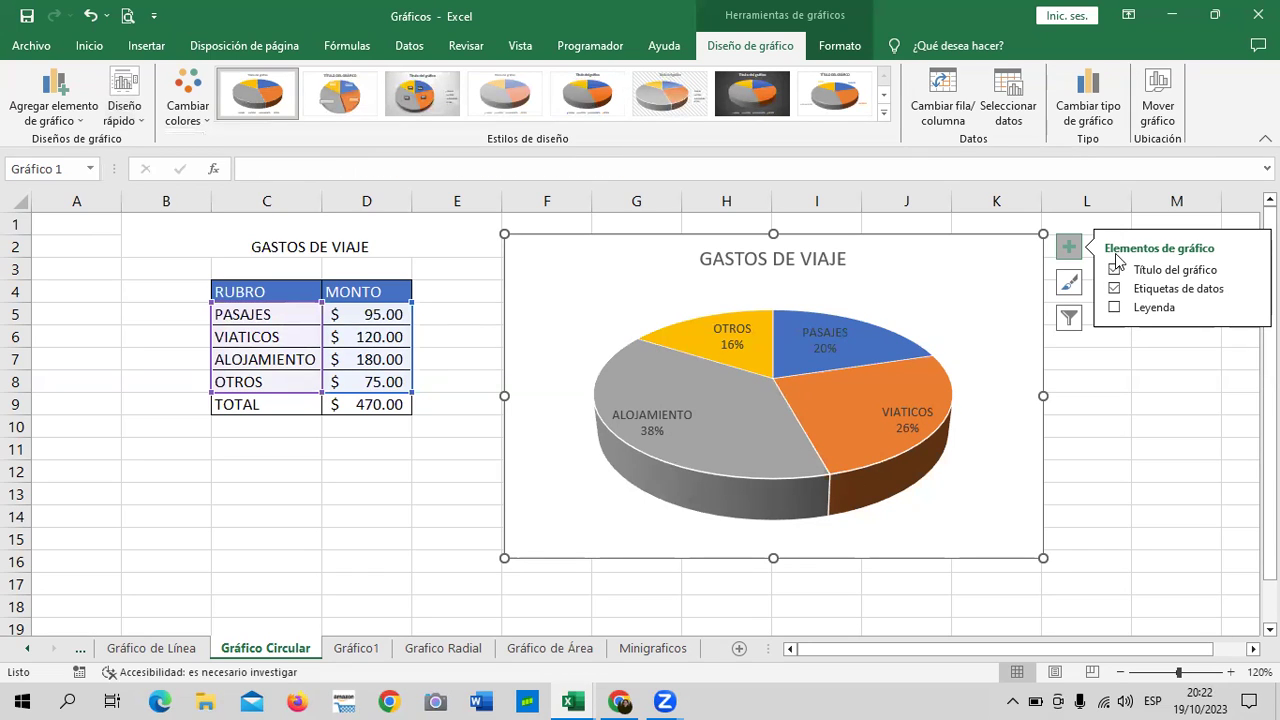
{"action": "left_click", "coordinate": [1070, 285]}
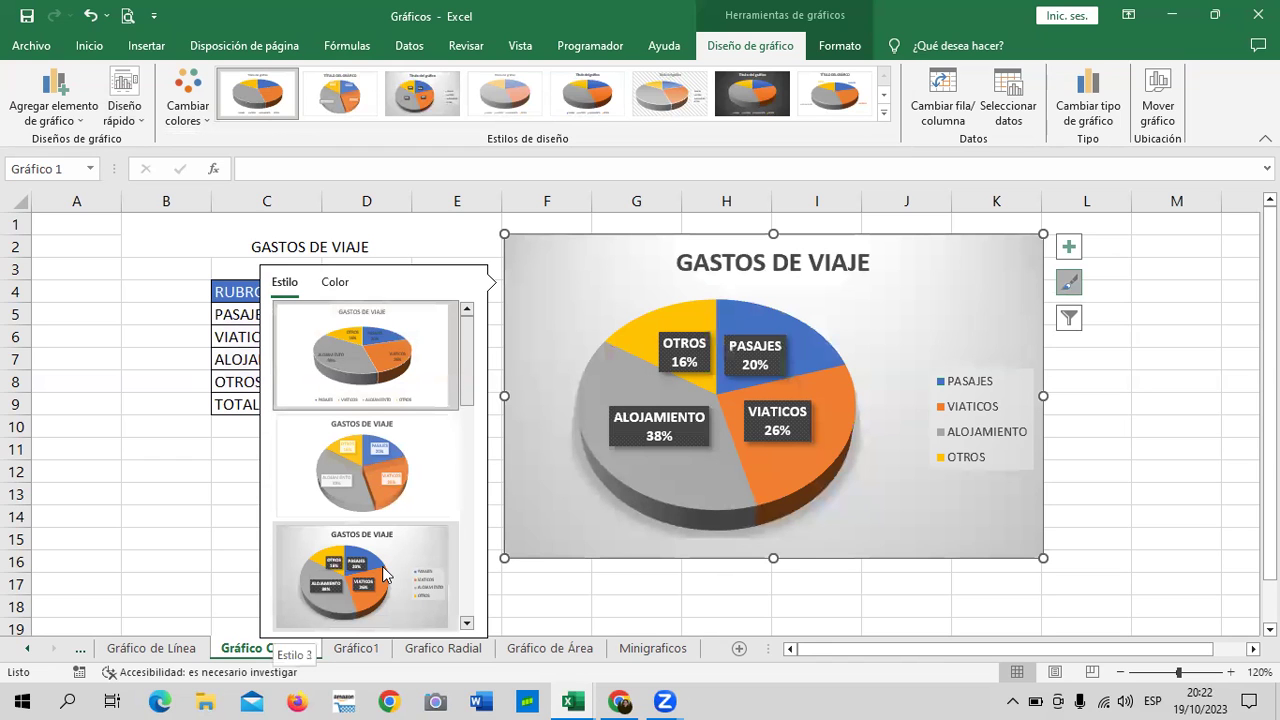
{"action": "scroll", "coordinate": [385, 575], "scroll_direction": "down", "scroll_amount": 5}
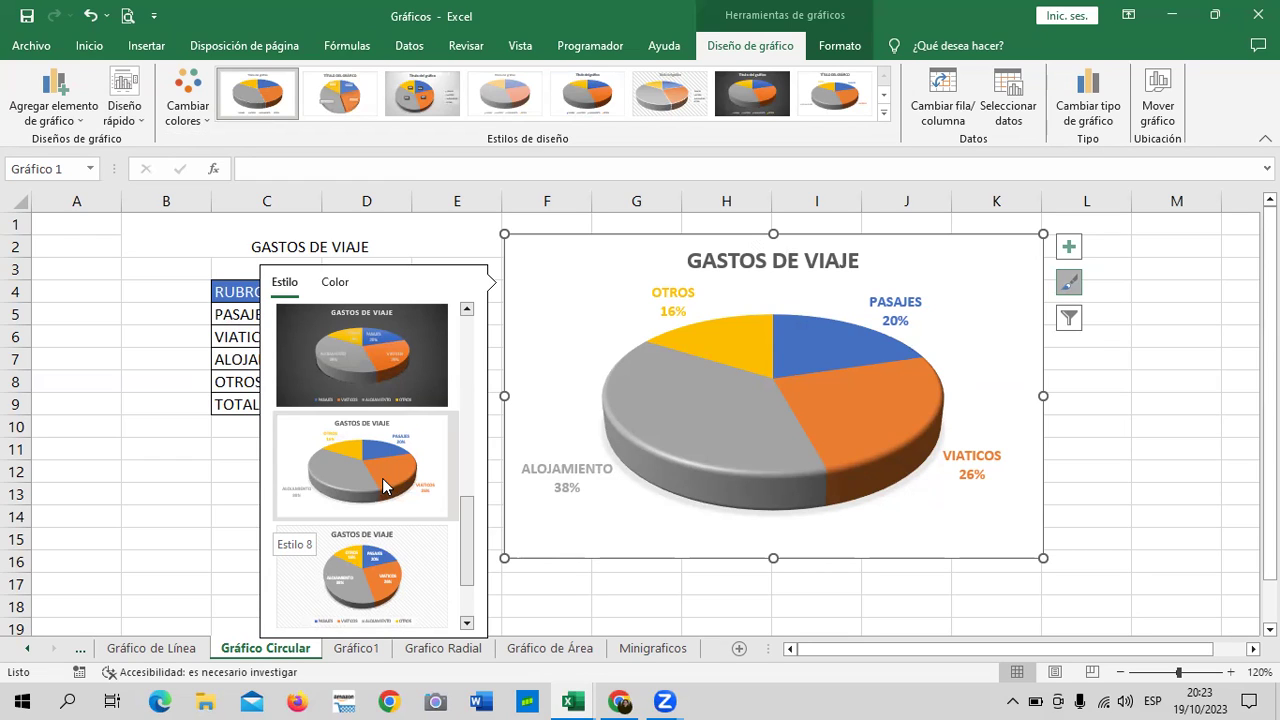
{"action": "left_click", "coordinate": [385, 487]}
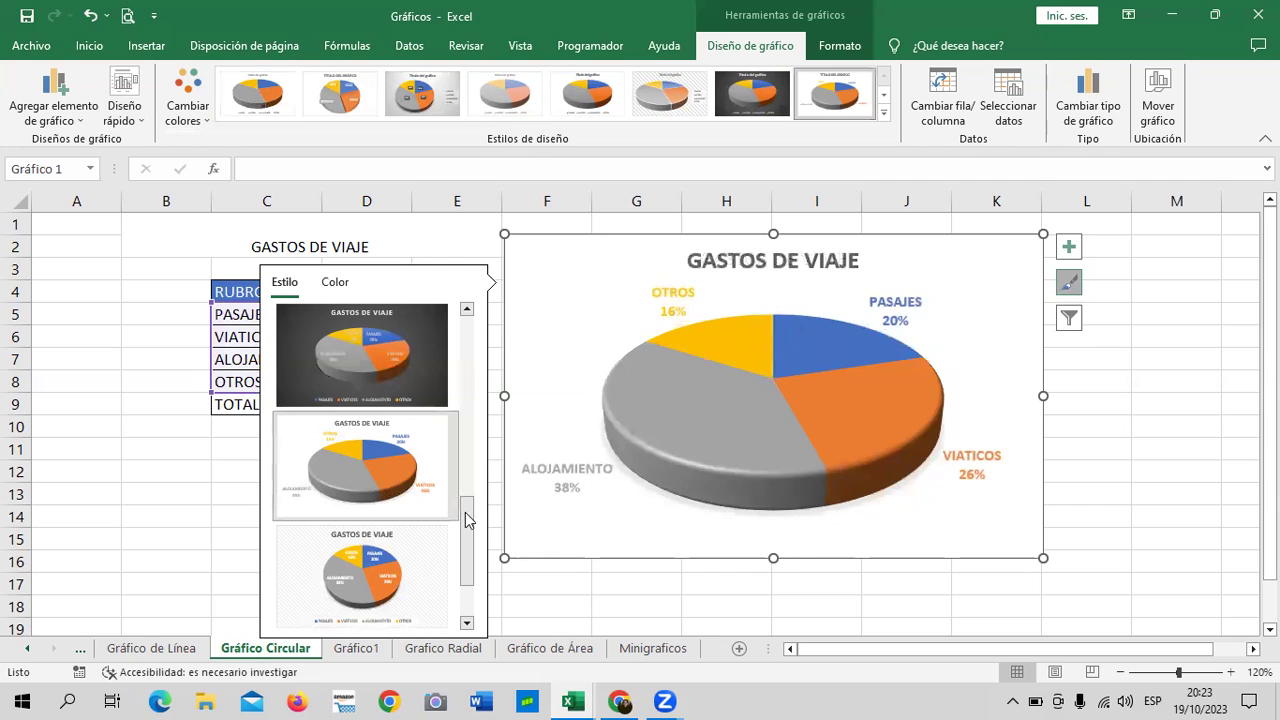
{"action": "left_click_drag", "start_coordinate": [466, 548], "coordinate": [467, 580]}
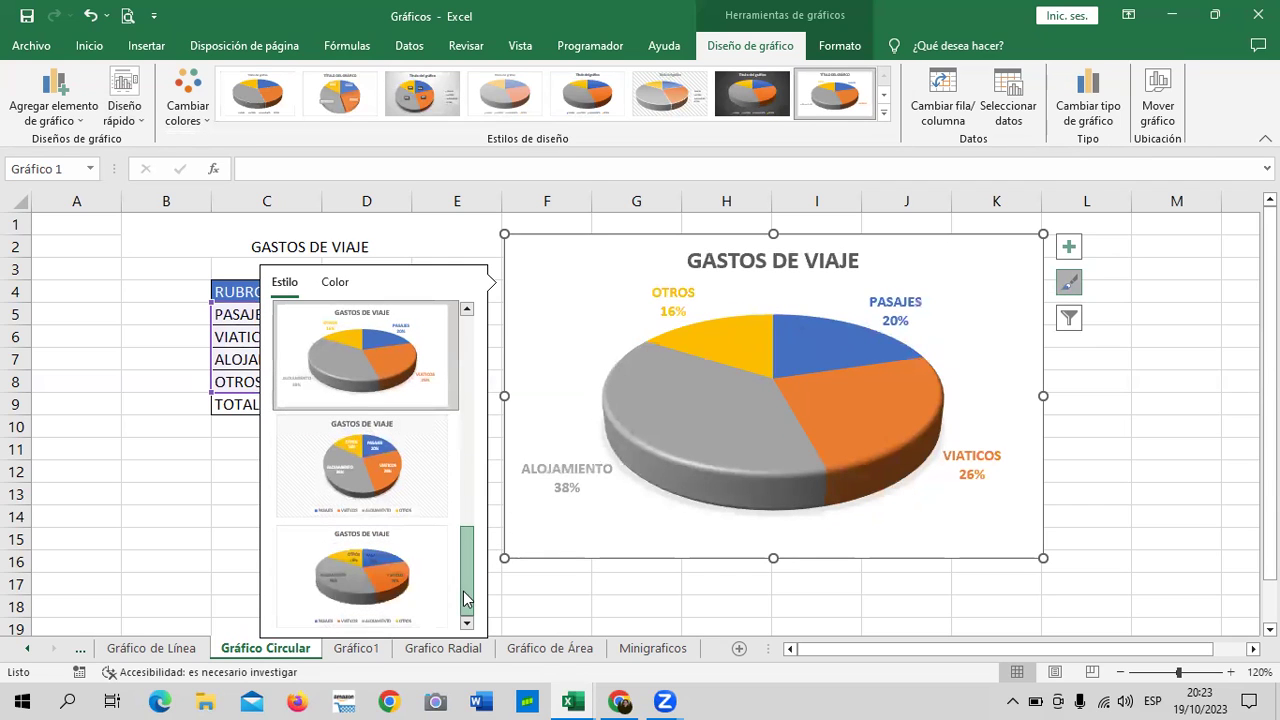
{"action": "left_click", "coordinate": [375, 587]}
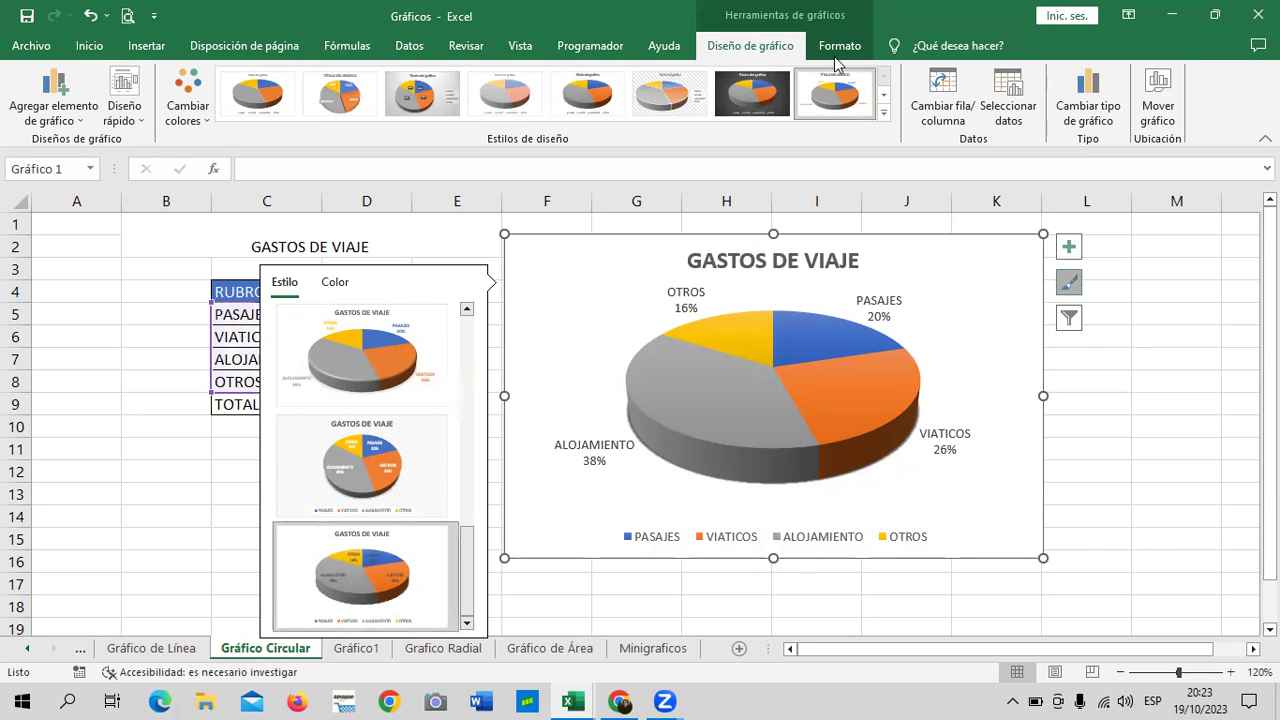
Step: Drag the ALOJAMIENTO, VIATICOS and OTROS slices slightly outward from the pie centre
{"action": "left_click", "coordinate": [1148, 418]}
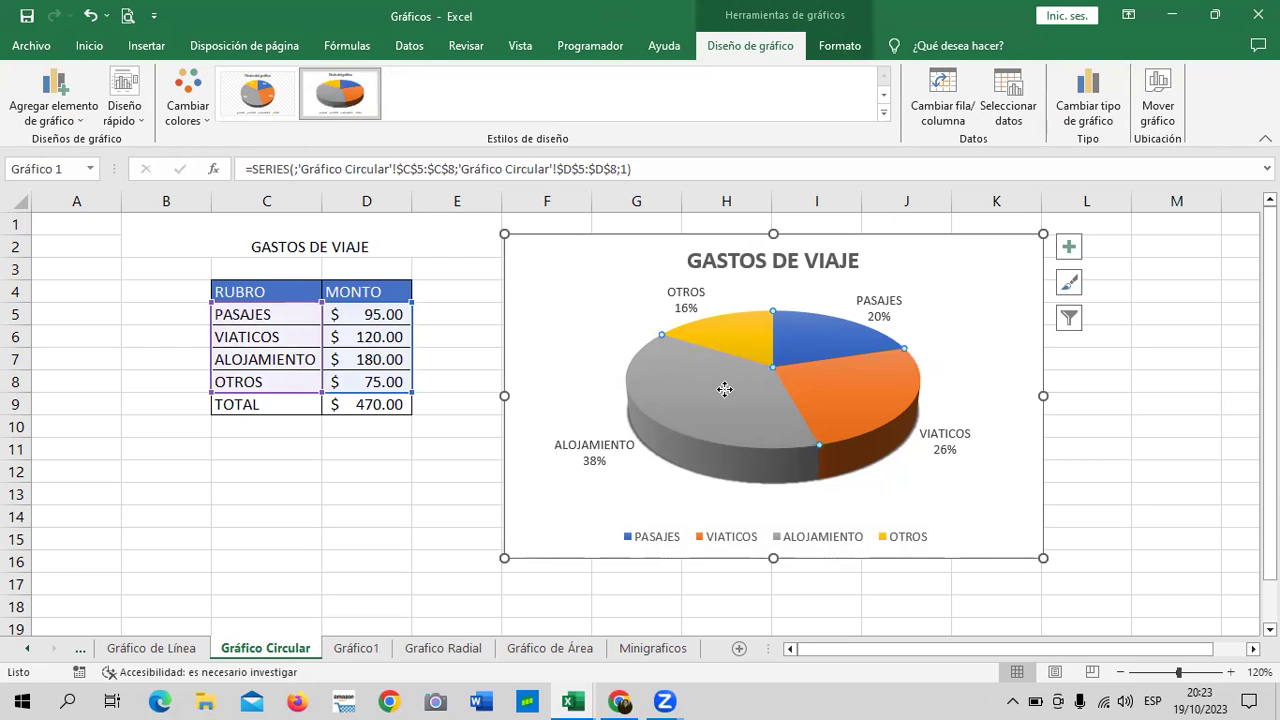
{"action": "left_click_drag", "start_coordinate": [725, 389], "coordinate": [722, 412]}
{"action": "left_click_drag", "start_coordinate": [850, 387], "coordinate": [850, 390]}
{"action": "left_click", "coordinate": [830, 335]}
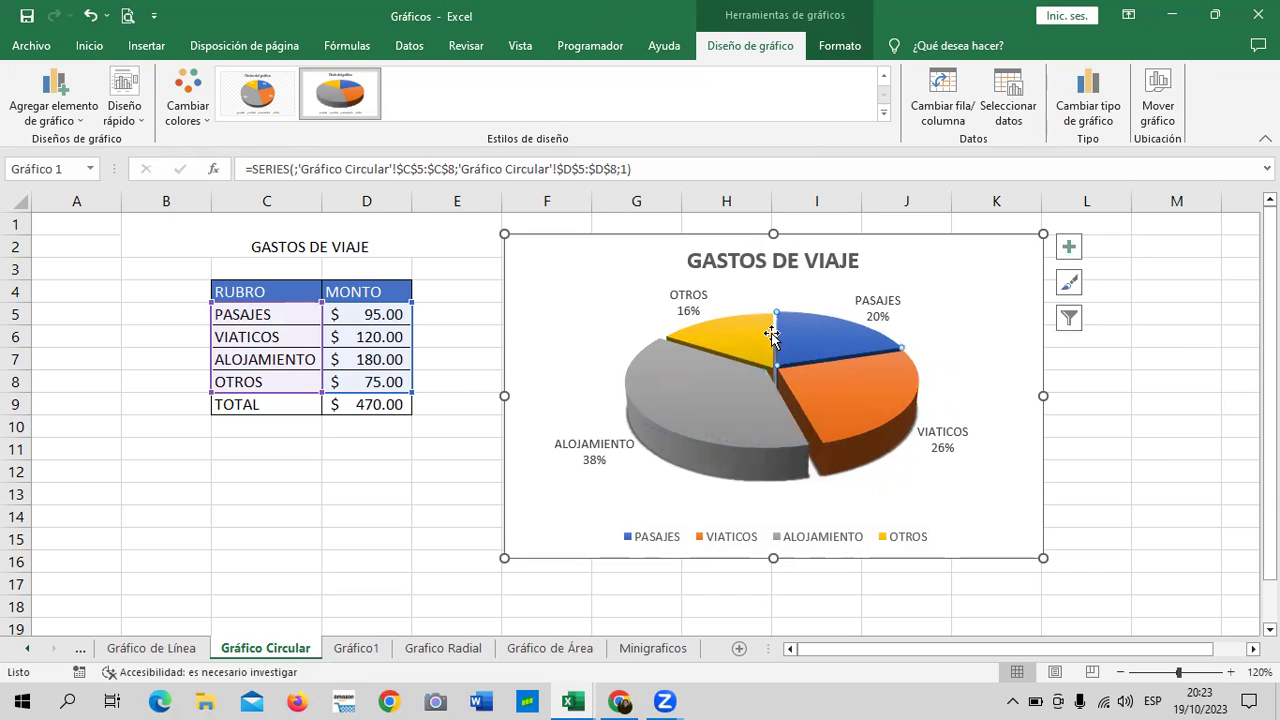
{"action": "left_click_drag", "start_coordinate": [757, 330], "coordinate": [754, 324]}
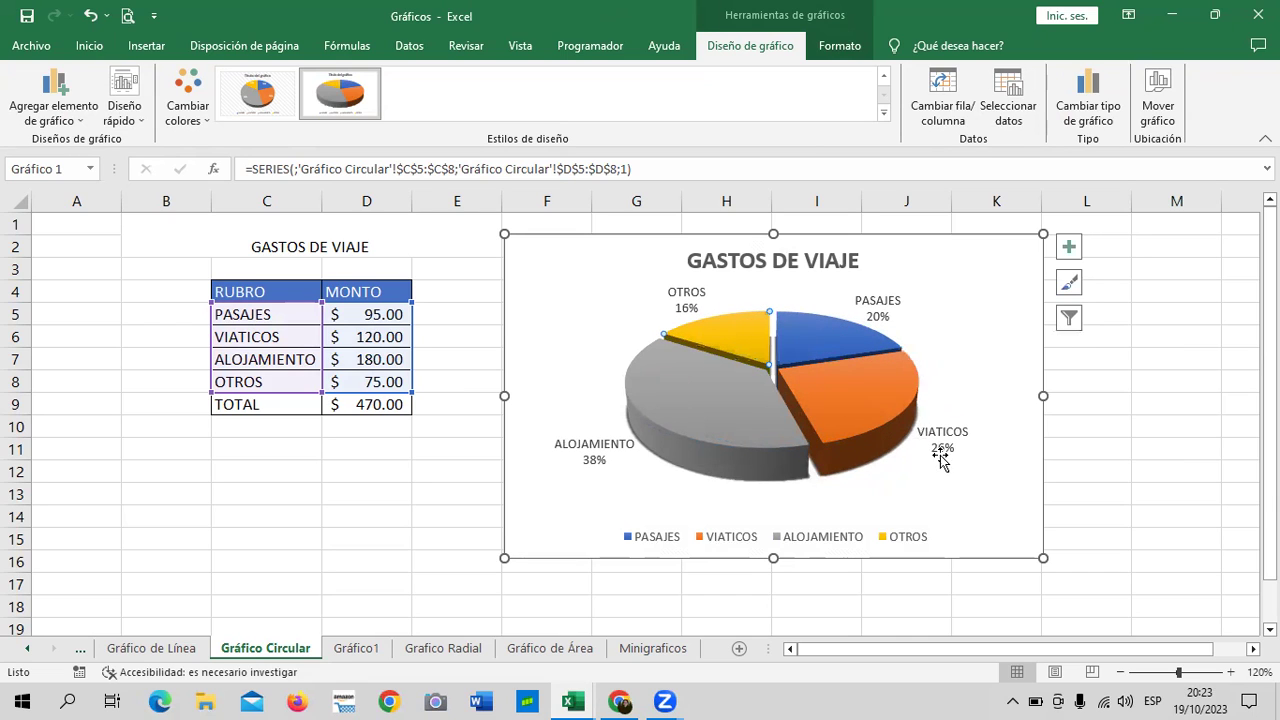
{"action": "left_click", "coordinate": [1147, 466]}
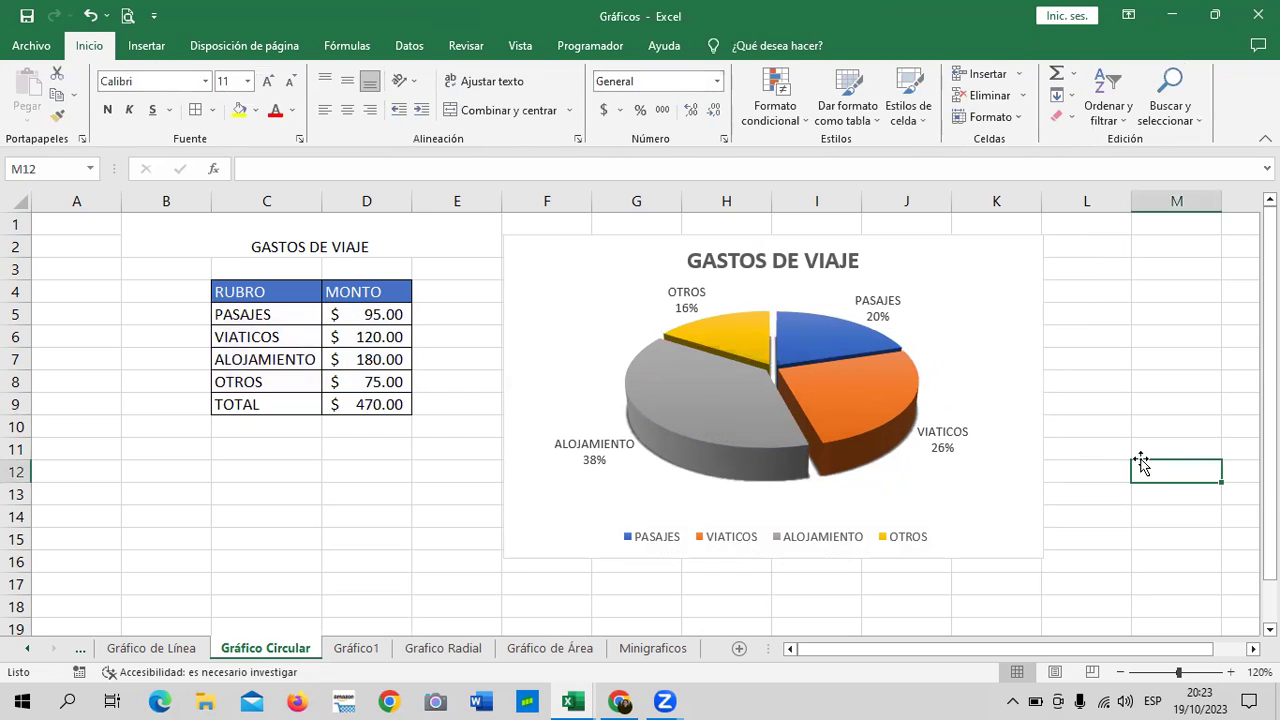
Step: Select the ALOJAMIENTO slice on its own, ready for formatting
{"action": "left_click", "coordinate": [882, 403]}
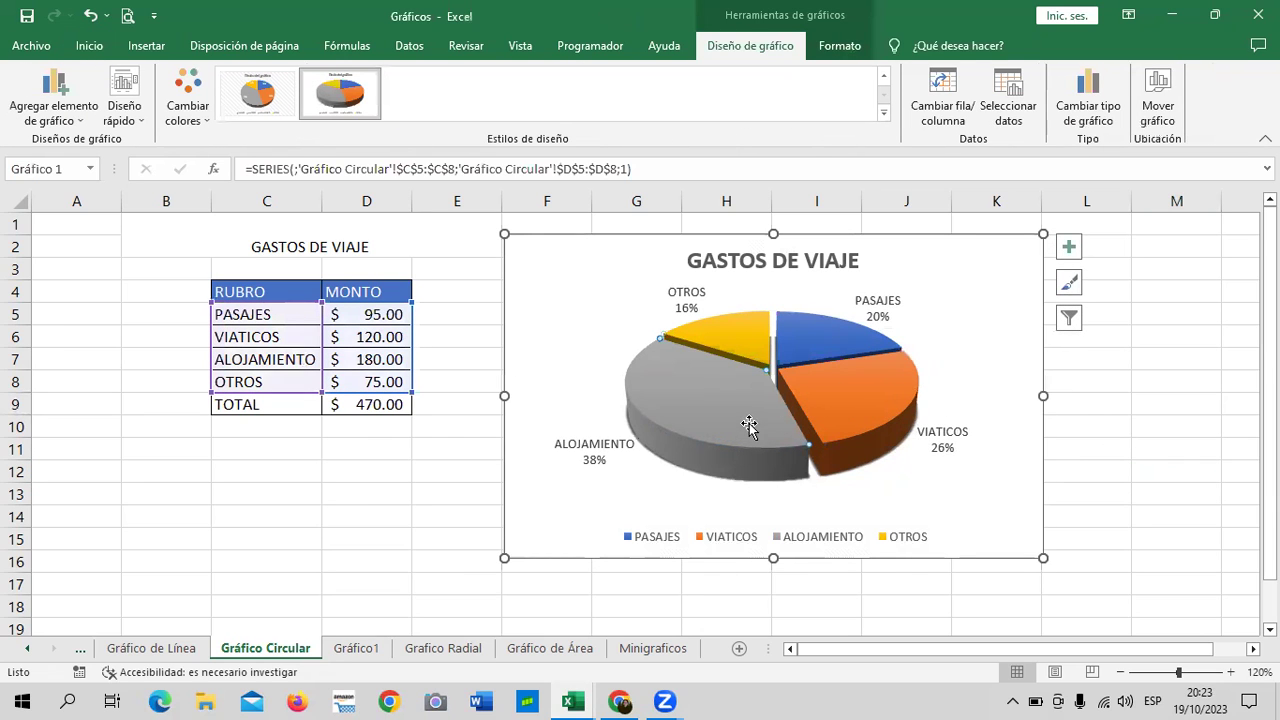
{"action": "left_click", "coordinate": [748, 323]}
{"action": "left_click", "coordinate": [848, 344]}
{"action": "left_click", "coordinate": [883, 113]}
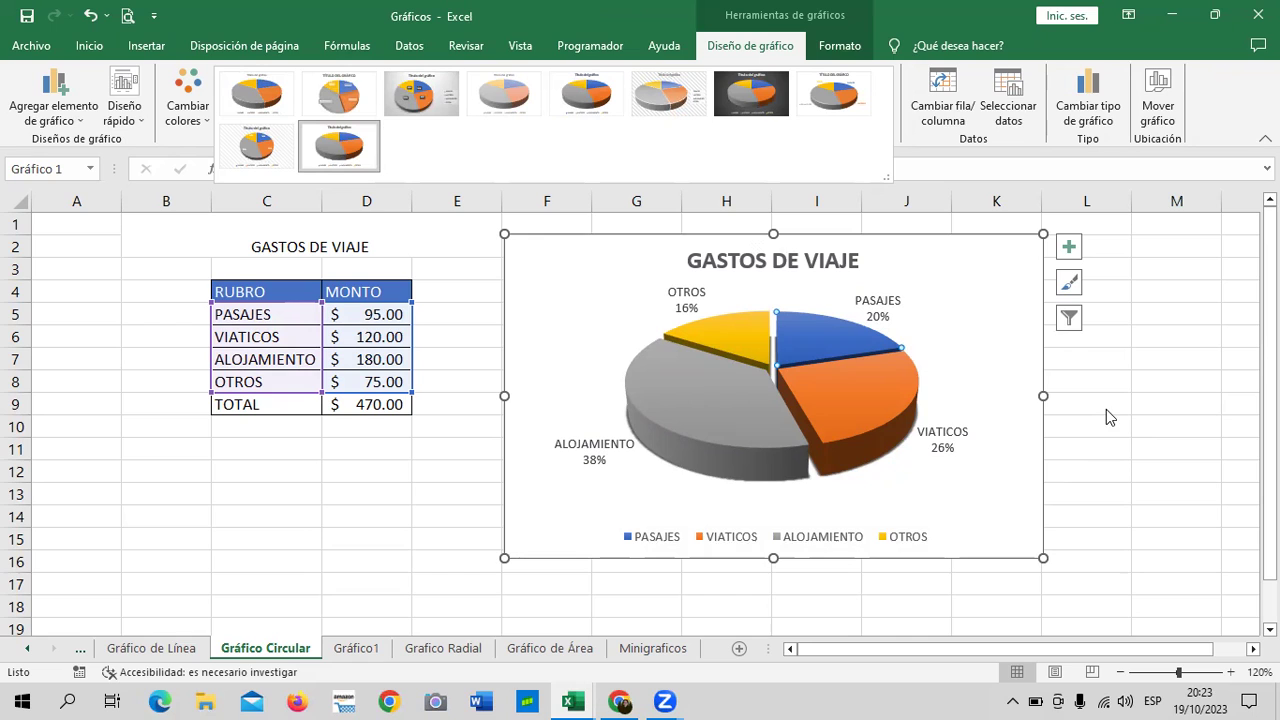
{"action": "left_click", "coordinate": [709, 416]}
{"action": "mouse_move", "coordinate": [883, 113]}
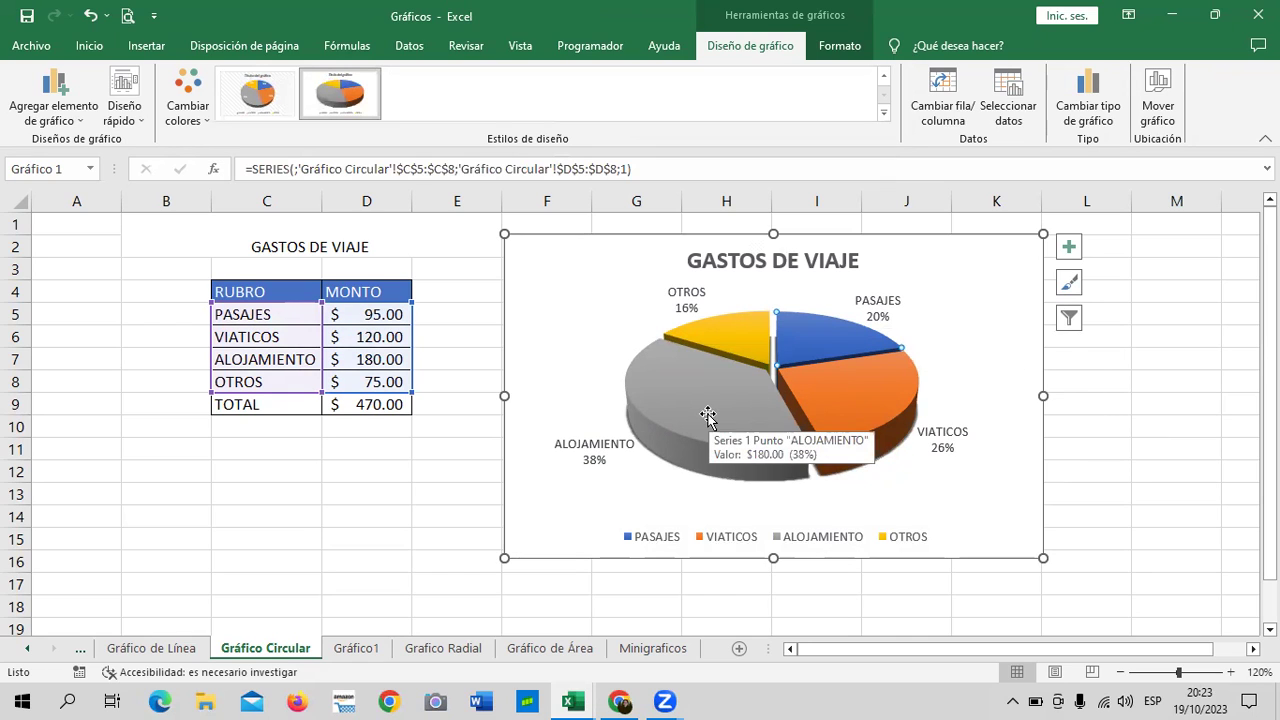
{"action": "left_click", "coordinate": [707, 415]}
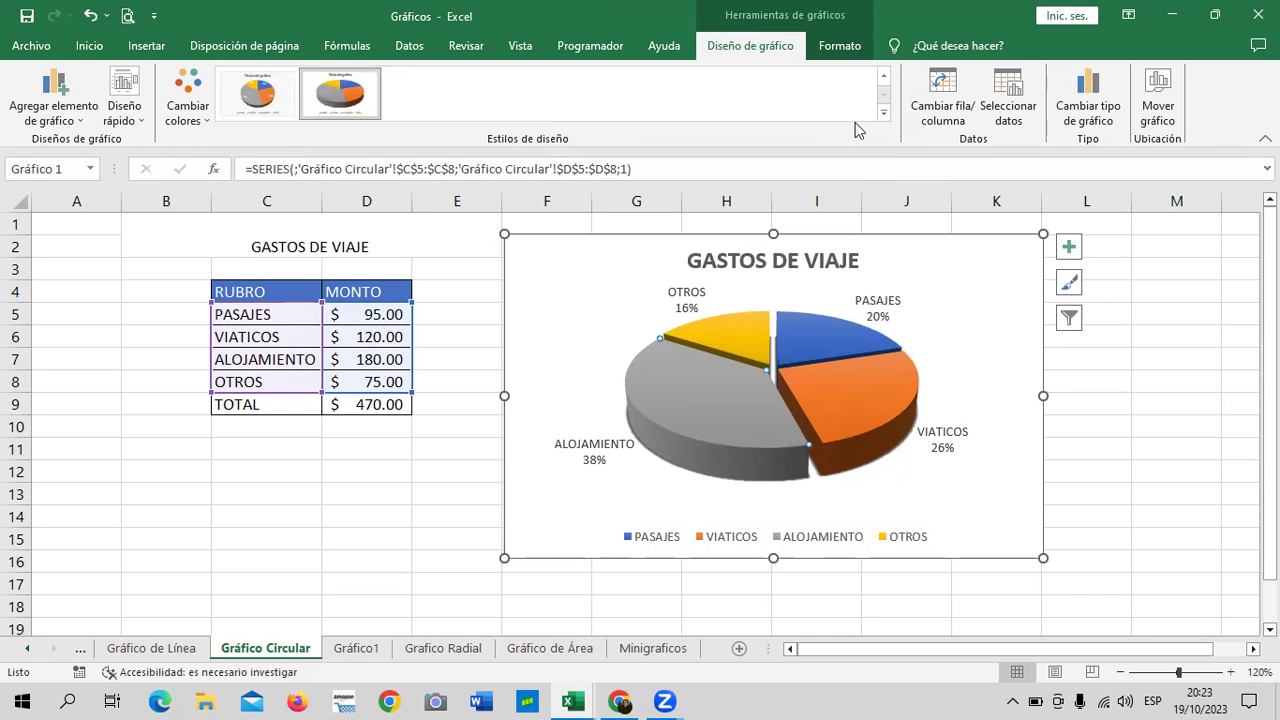
Step: Fill the ALOJAMIENTO slice with the magenta recent colour from Shape Fill
{"action": "double_click", "coordinate": [845, 46]}
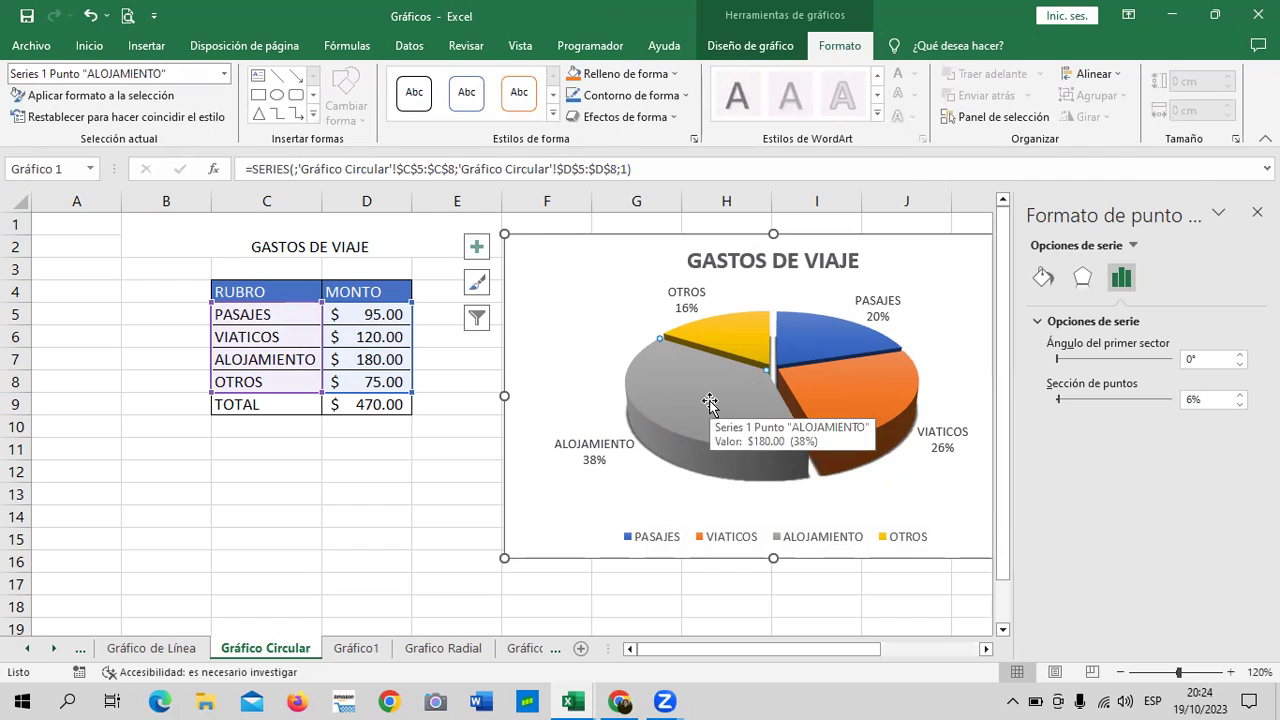
{"action": "left_click", "coordinate": [676, 76]}
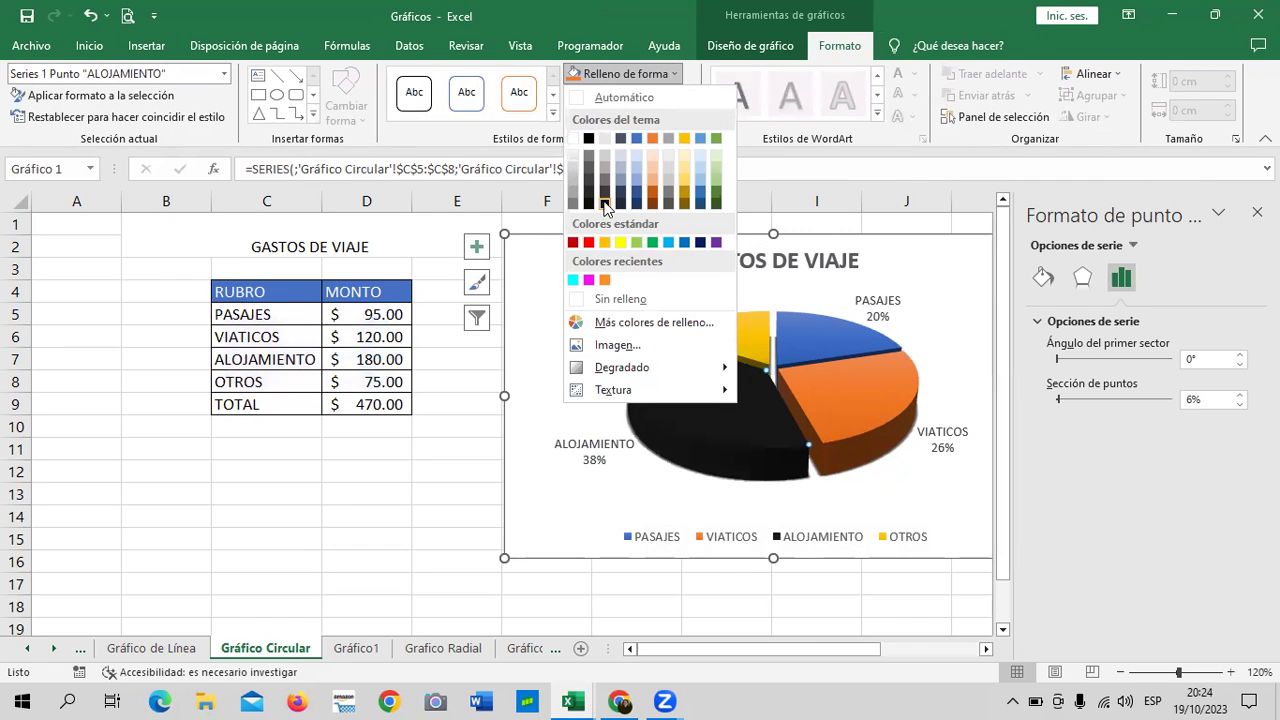
{"action": "left_click", "coordinate": [589, 280]}
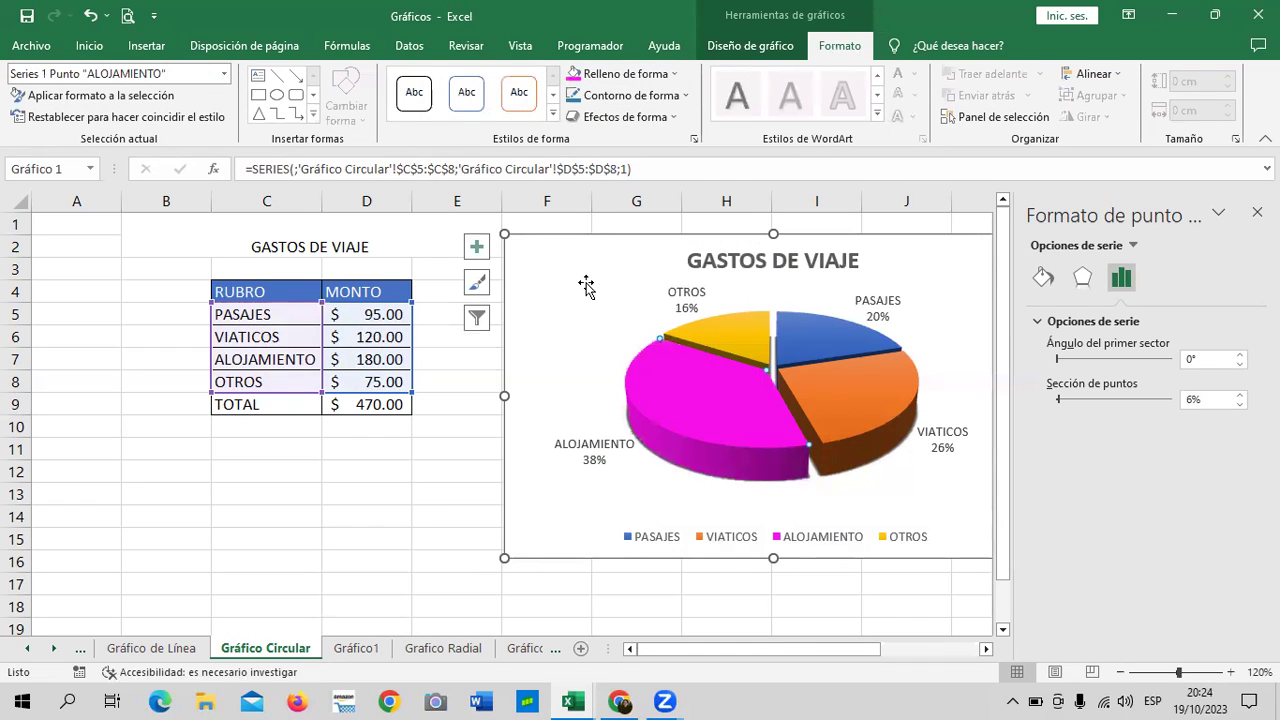
{"action": "left_click", "coordinate": [855, 389]}
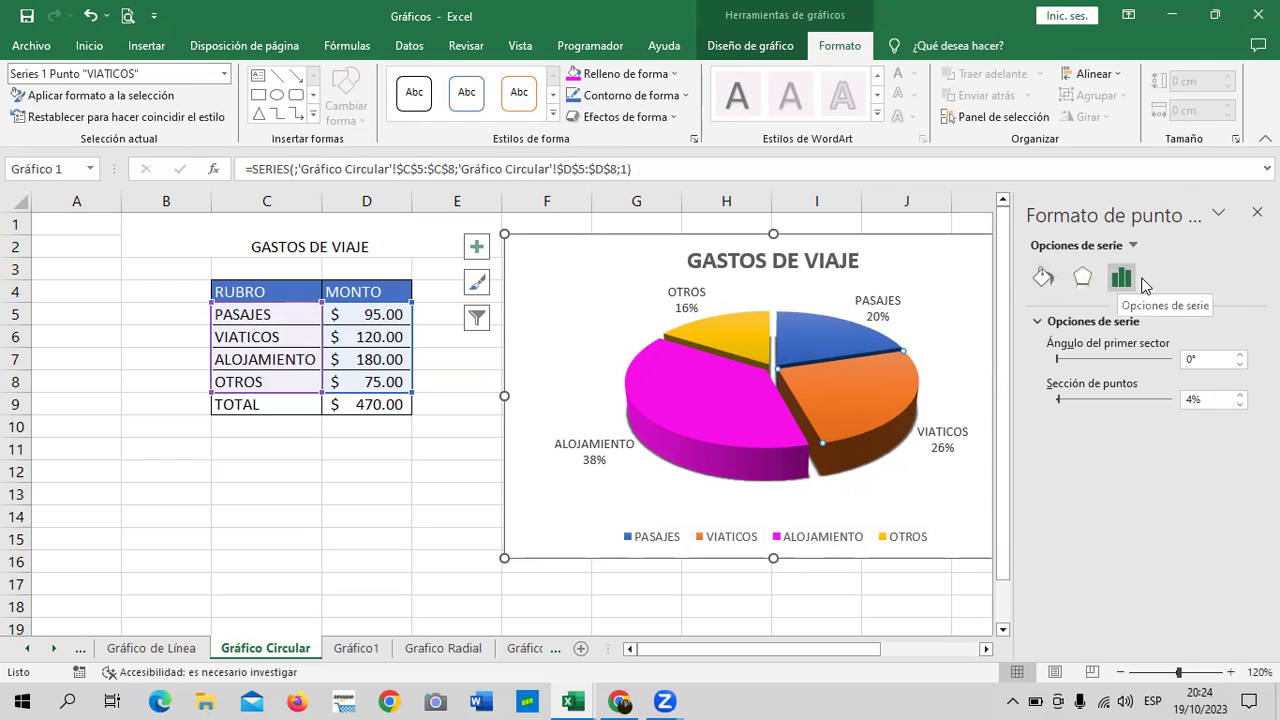
Step: Fill the VIATICOS slice with a standard yellow-orange in Format Data Point
{"action": "left_click", "coordinate": [1047, 280]}
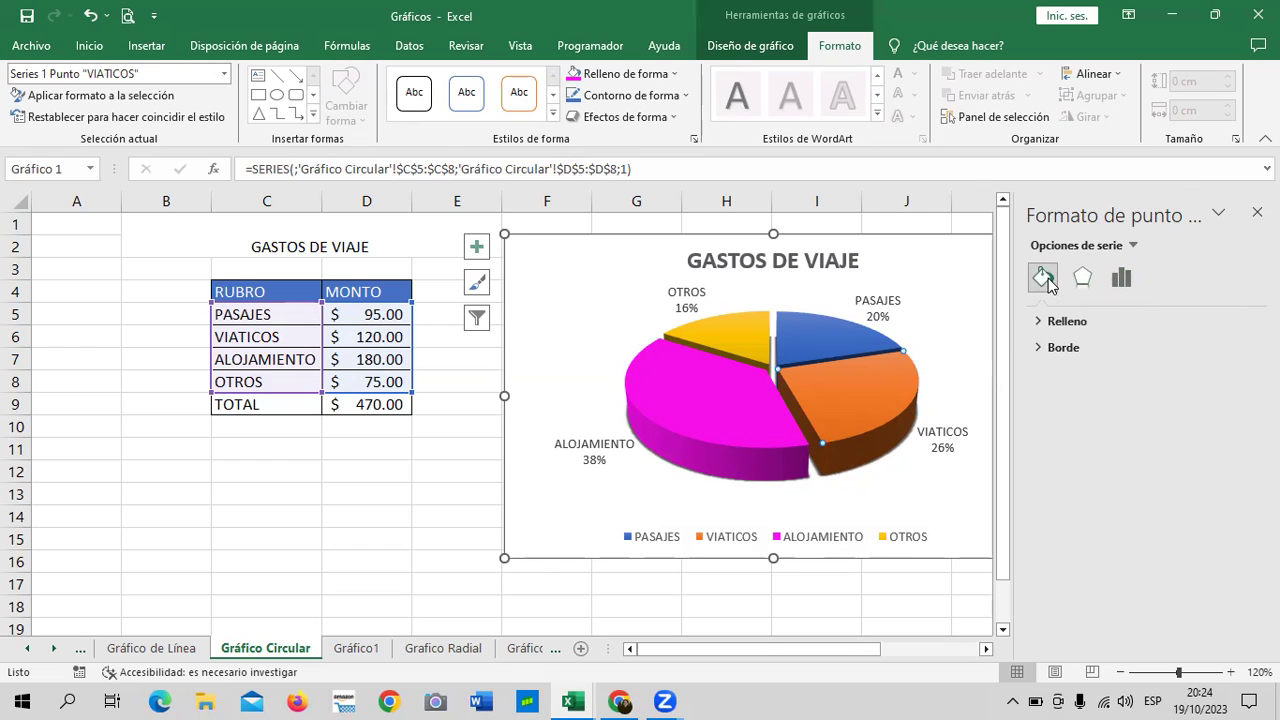
{"action": "left_click", "coordinate": [1040, 323]}
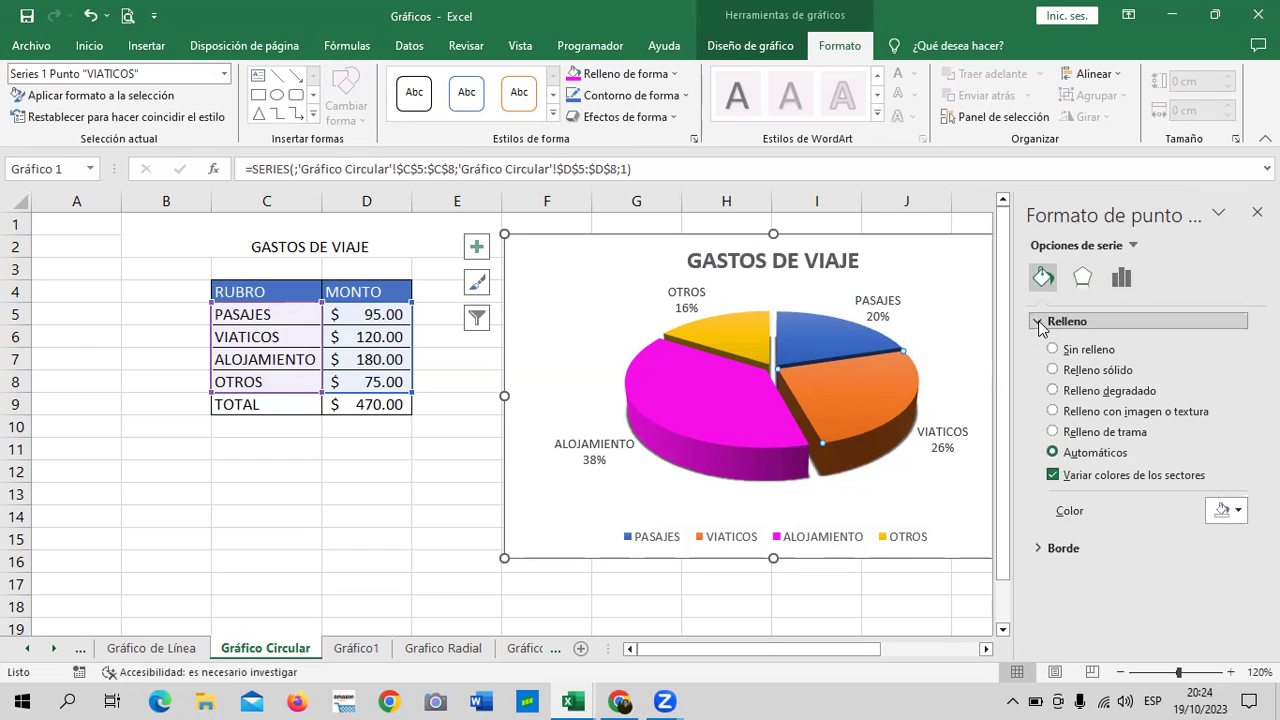
{"action": "left_click", "coordinate": [1238, 513]}
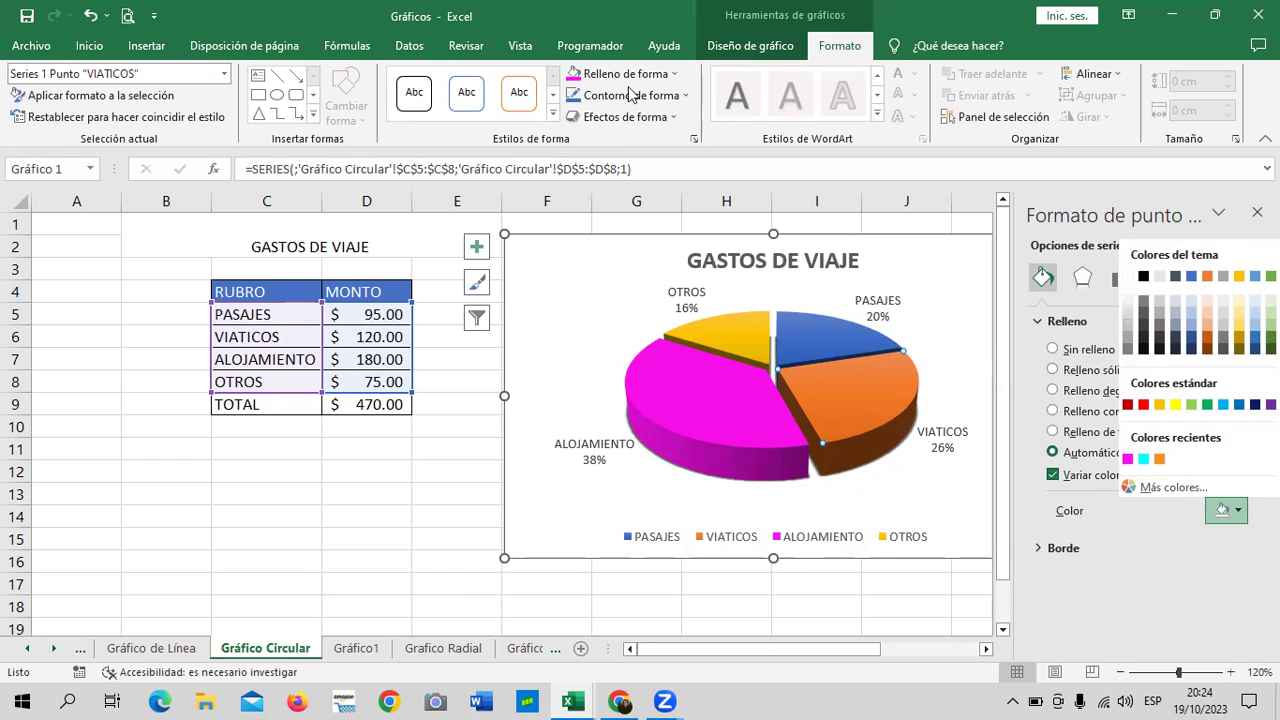
{"action": "left_click", "coordinate": [1159, 405]}
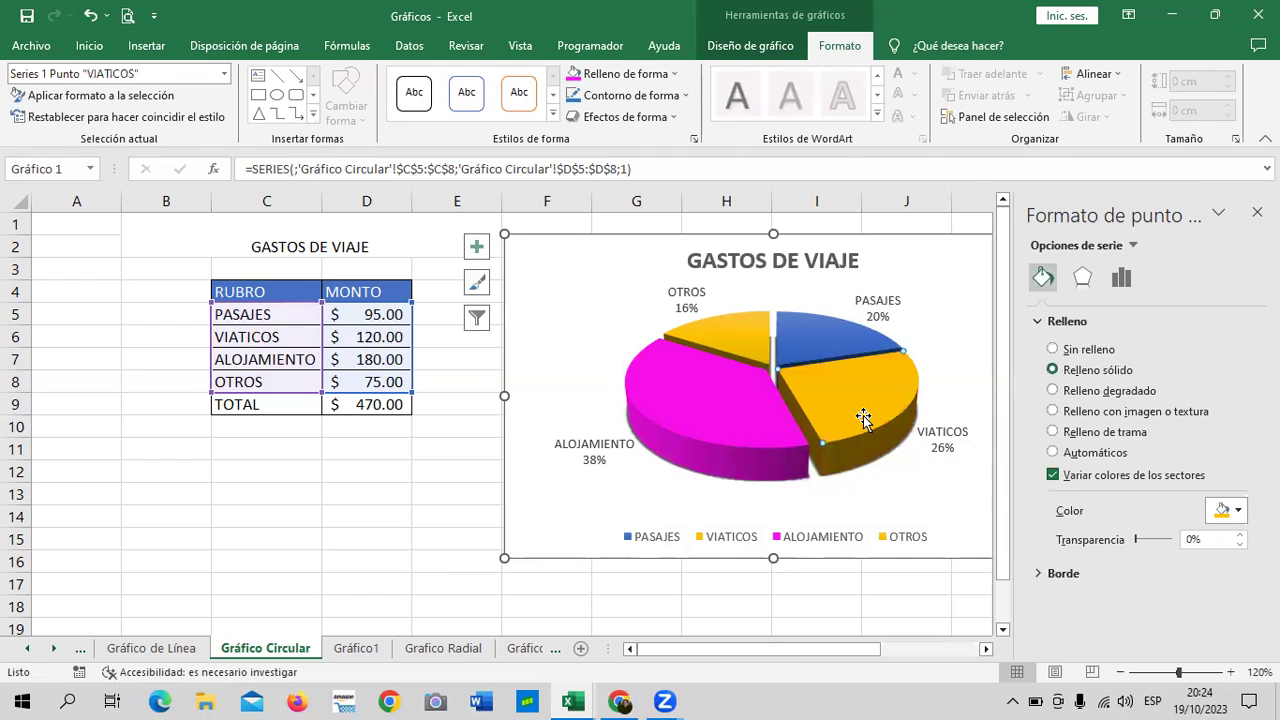
Step: Colour the PASAJES slice green using More Colors' standard hexagon
{"action": "left_click", "coordinate": [833, 341]}
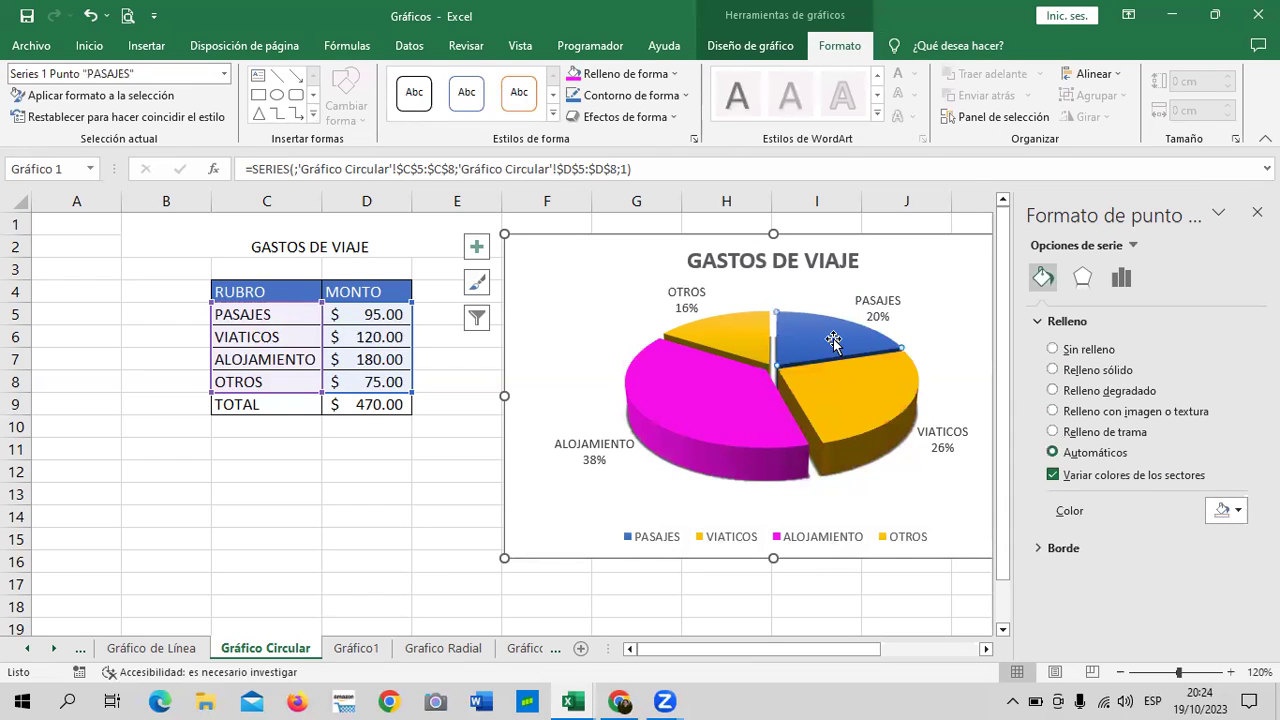
{"action": "left_click", "coordinate": [1238, 510]}
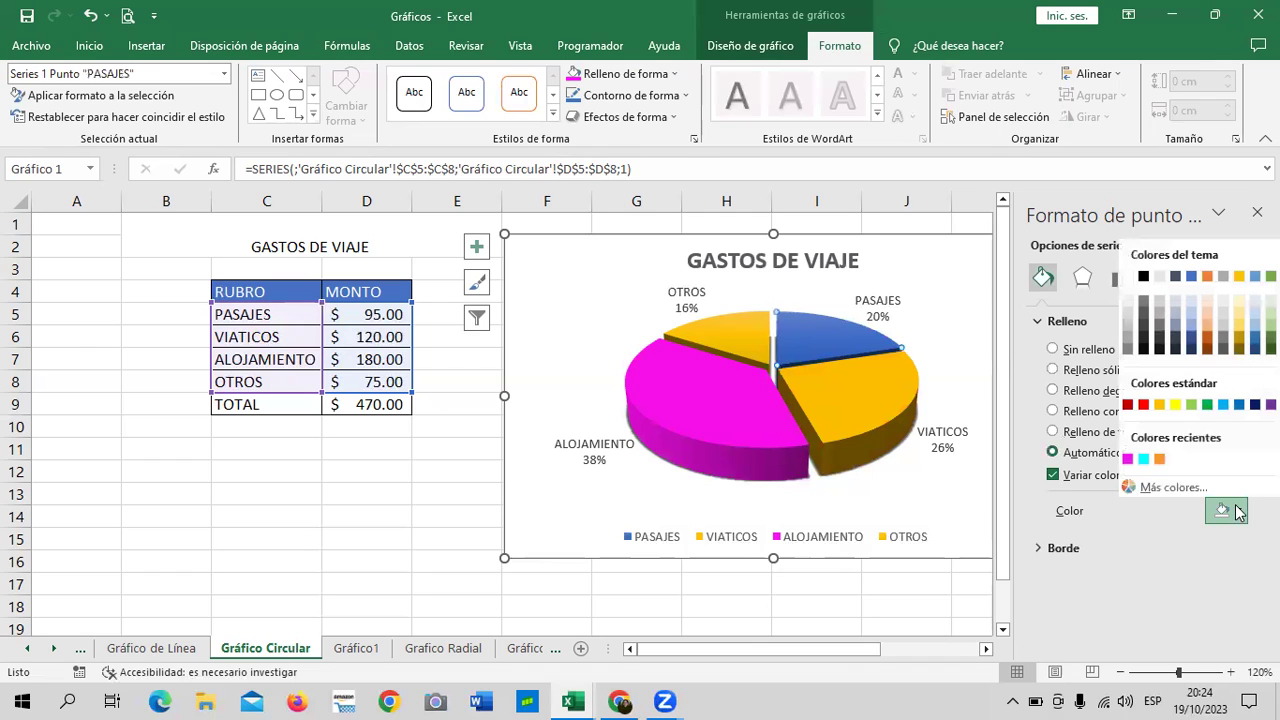
{"action": "left_click", "coordinate": [1160, 485]}
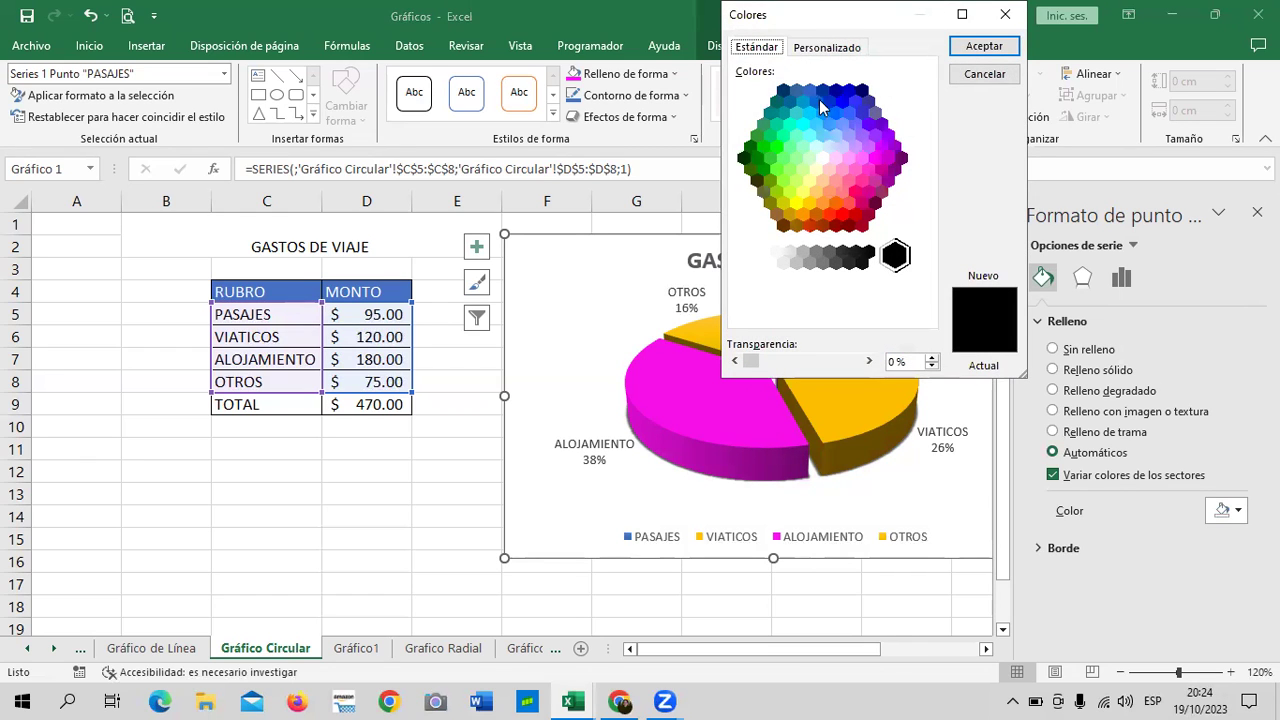
{"action": "left_click", "coordinate": [828, 47]}
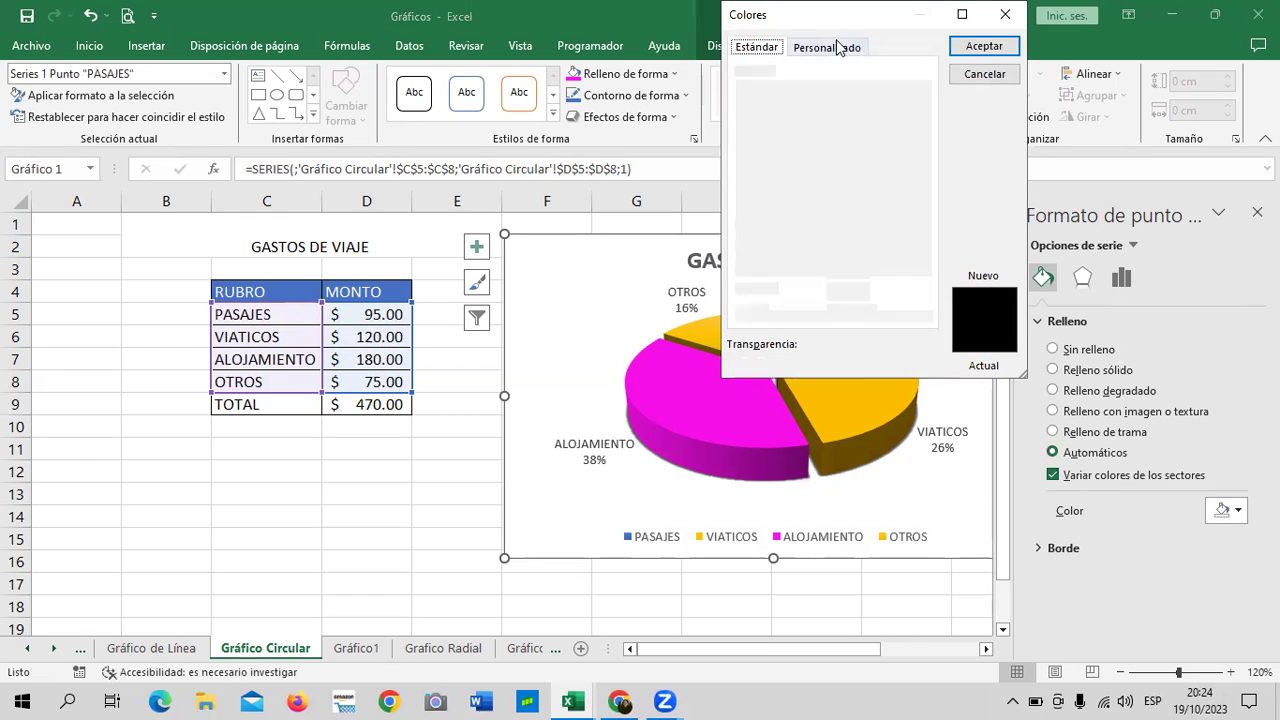
{"action": "left_click", "coordinate": [757, 47]}
{"action": "left_click", "coordinate": [770, 158]}
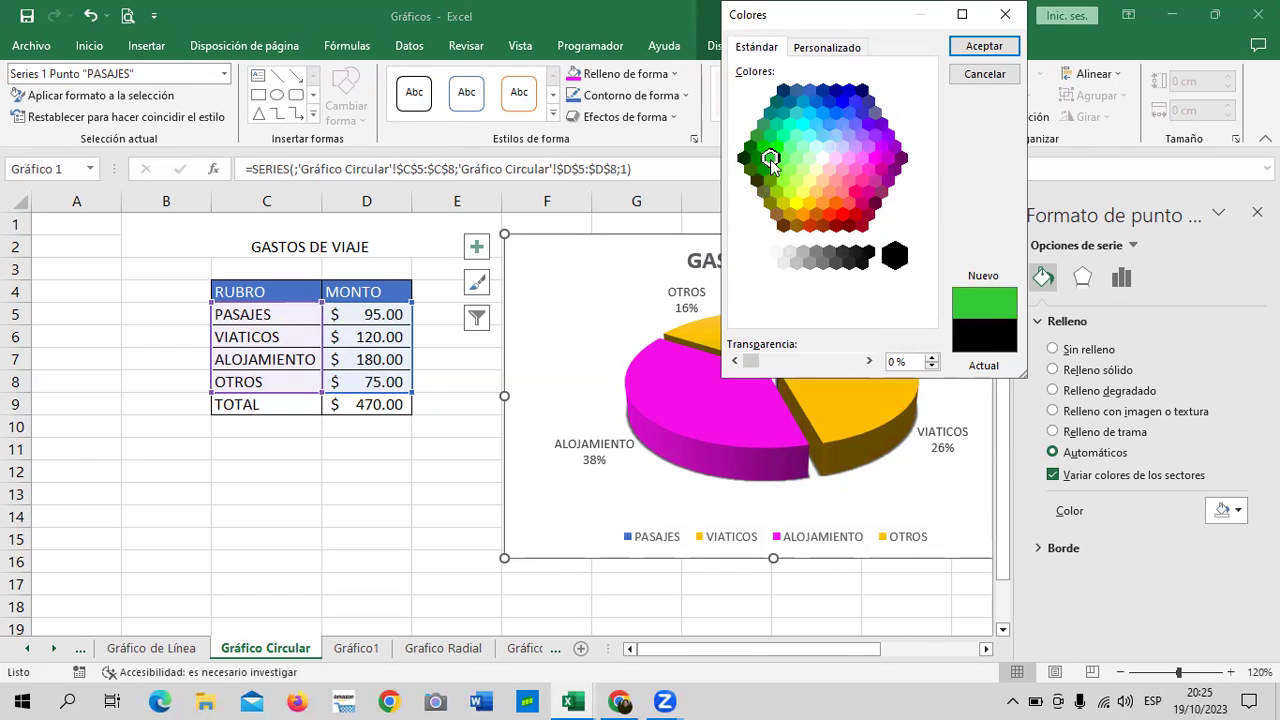
{"action": "left_click", "coordinate": [984, 46]}
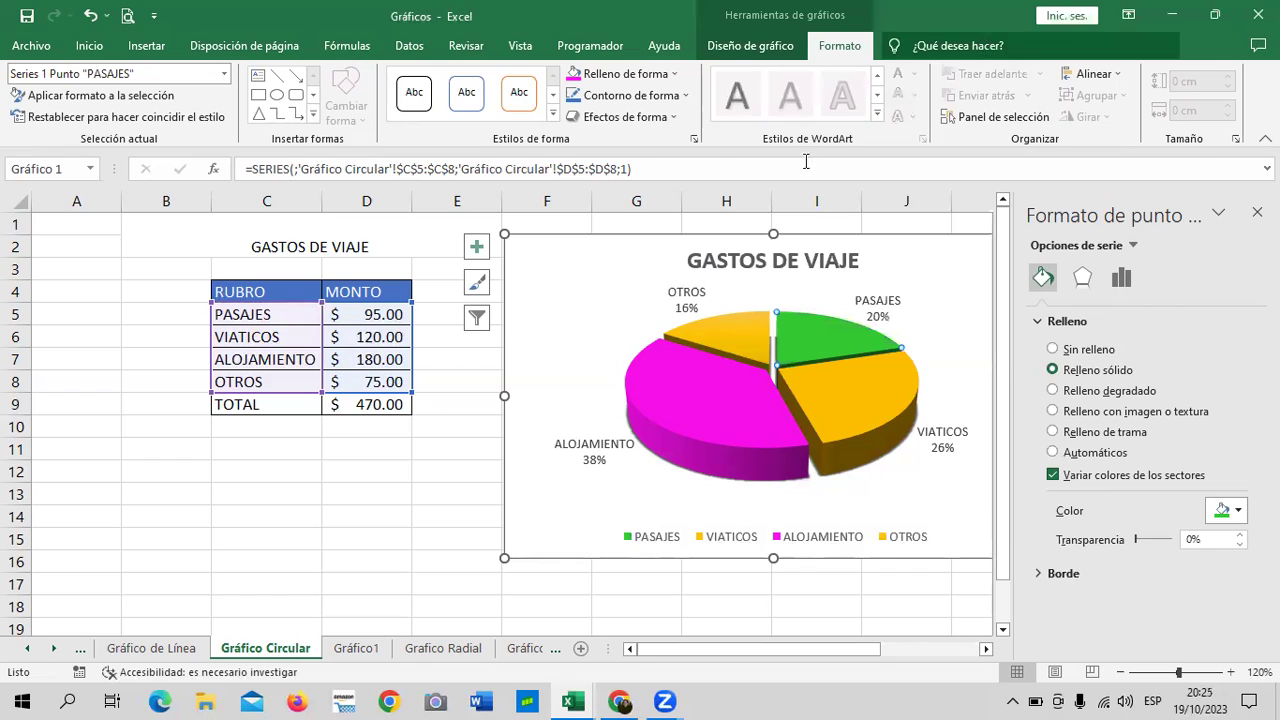
{"action": "left_click", "coordinate": [750, 338]}
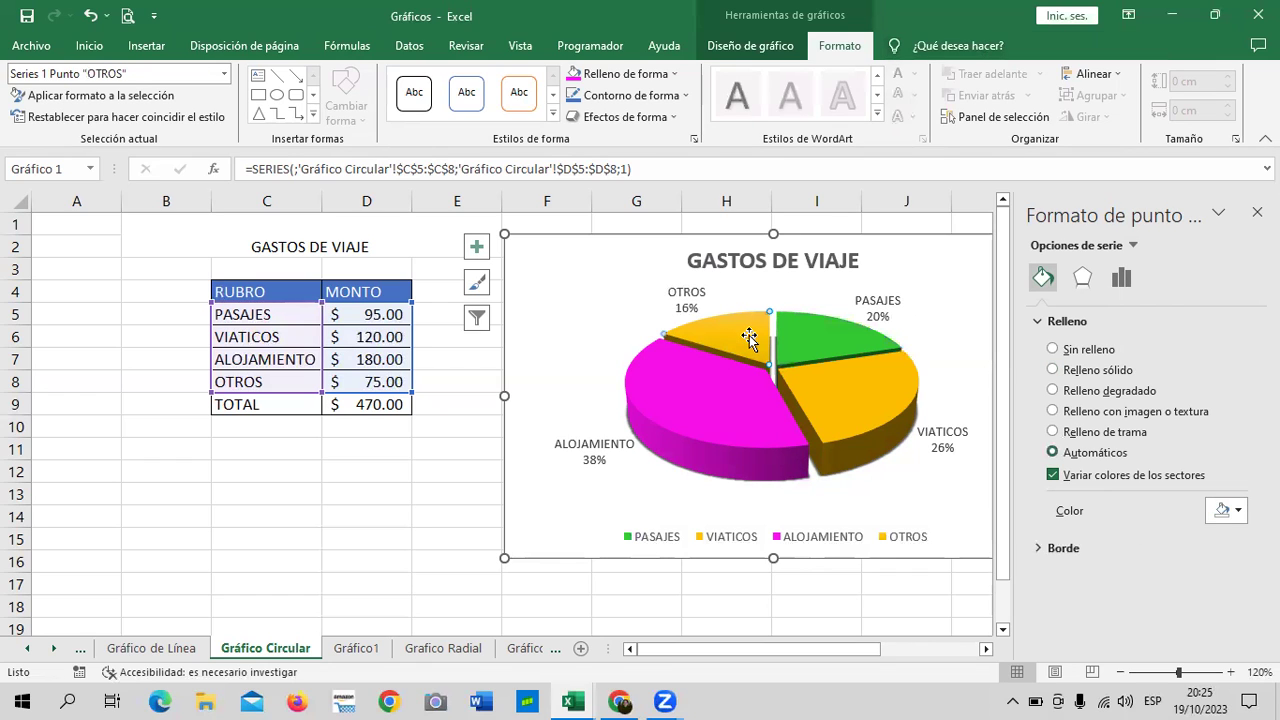
Step: Fill the OTROS slice with the grey granite texture
{"action": "left_click", "coordinate": [668, 76]}
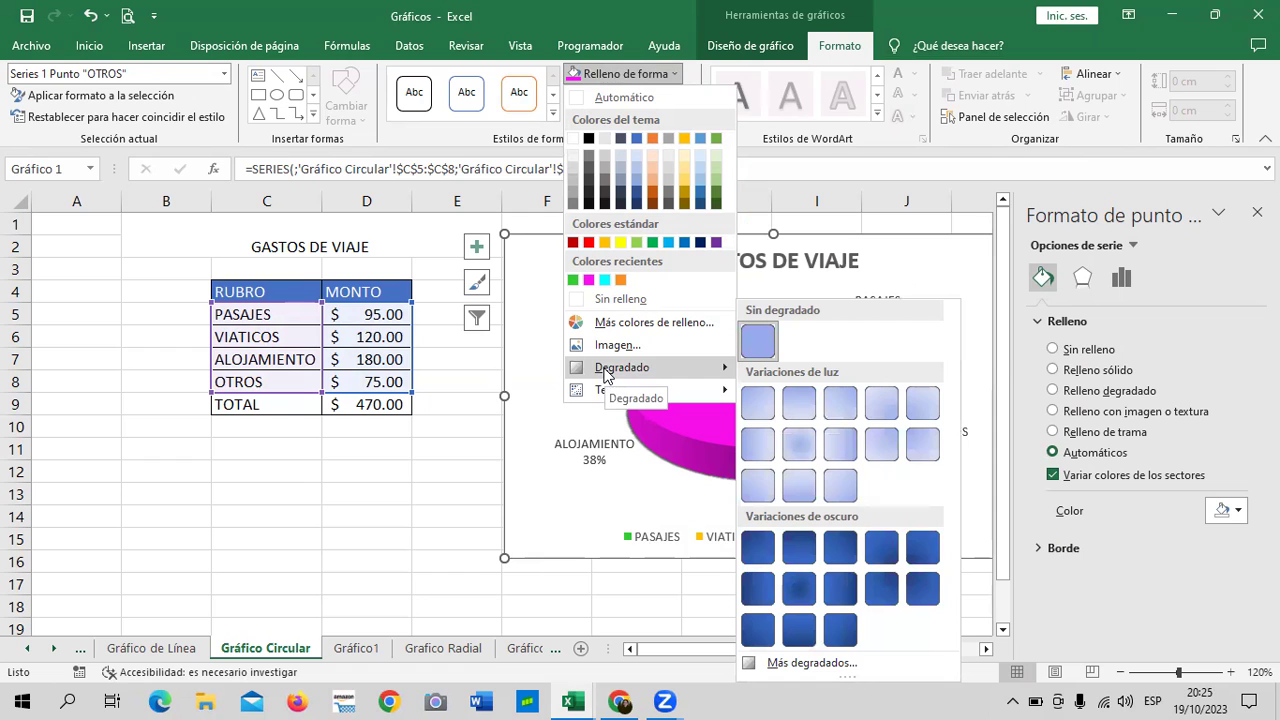
{"action": "mouse_move", "coordinate": [613, 390]}
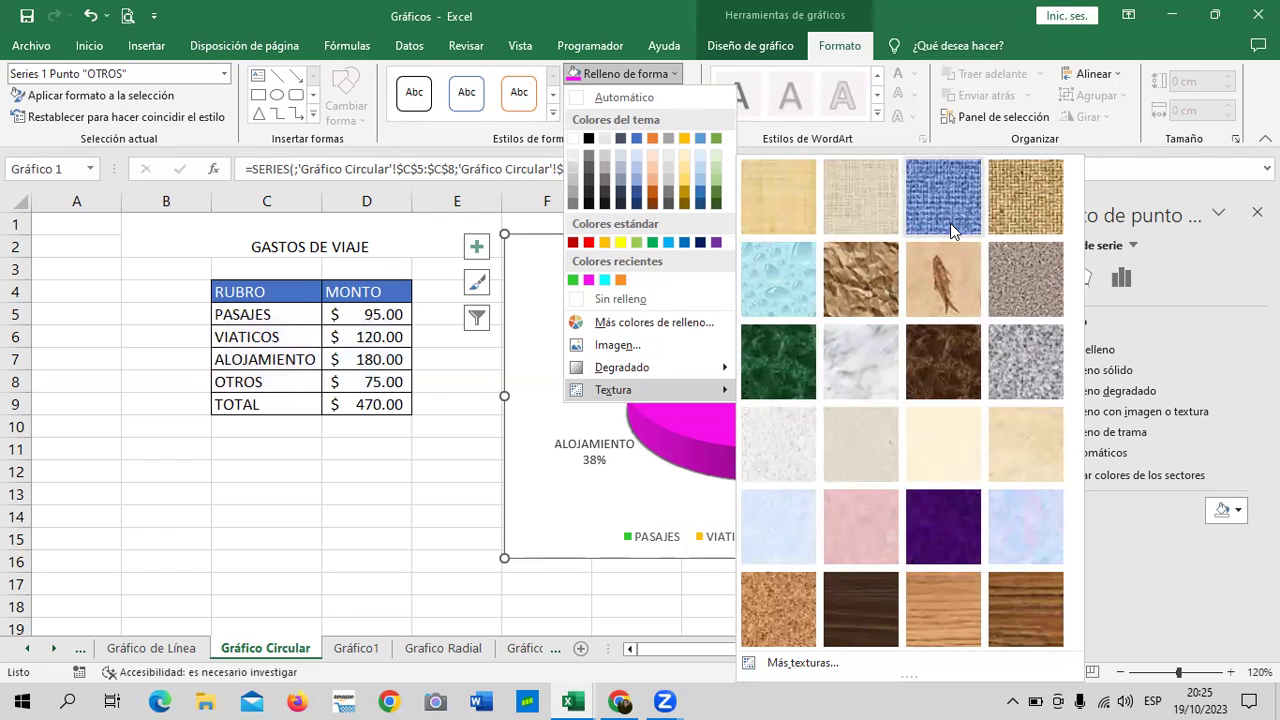
{"action": "left_click", "coordinate": [1024, 358]}
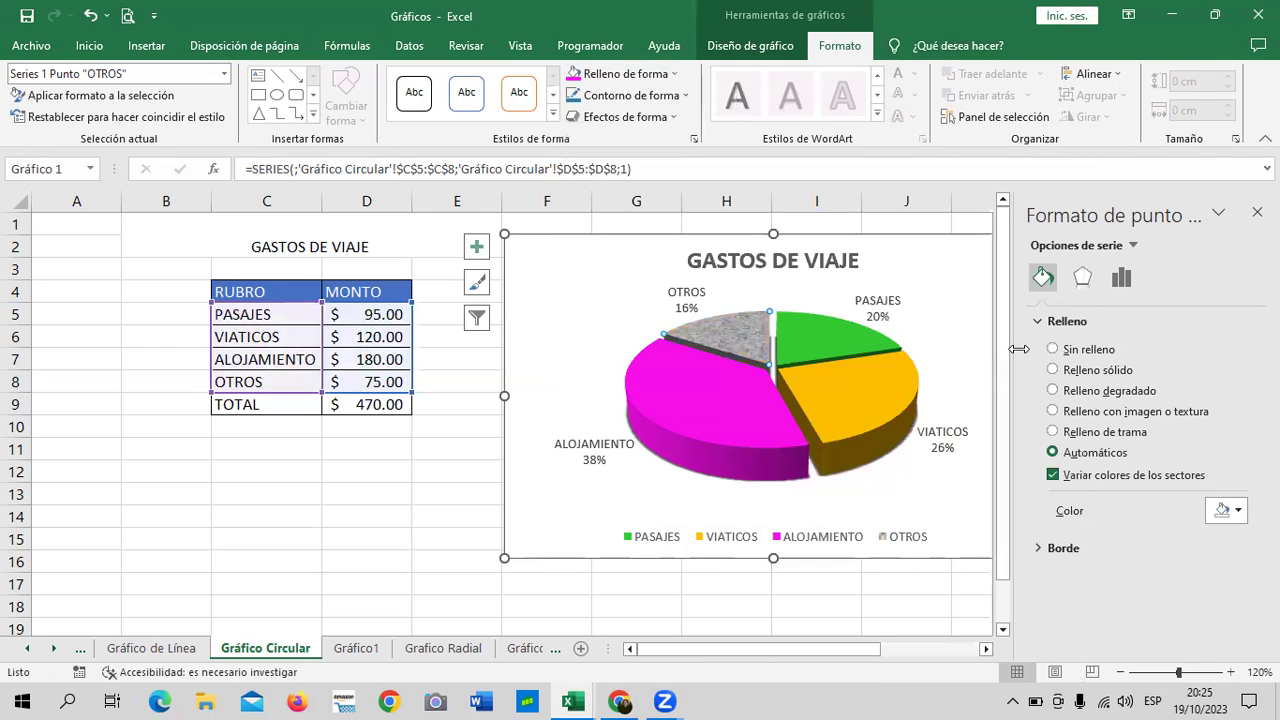
{"action": "left_click", "coordinate": [708, 424]}
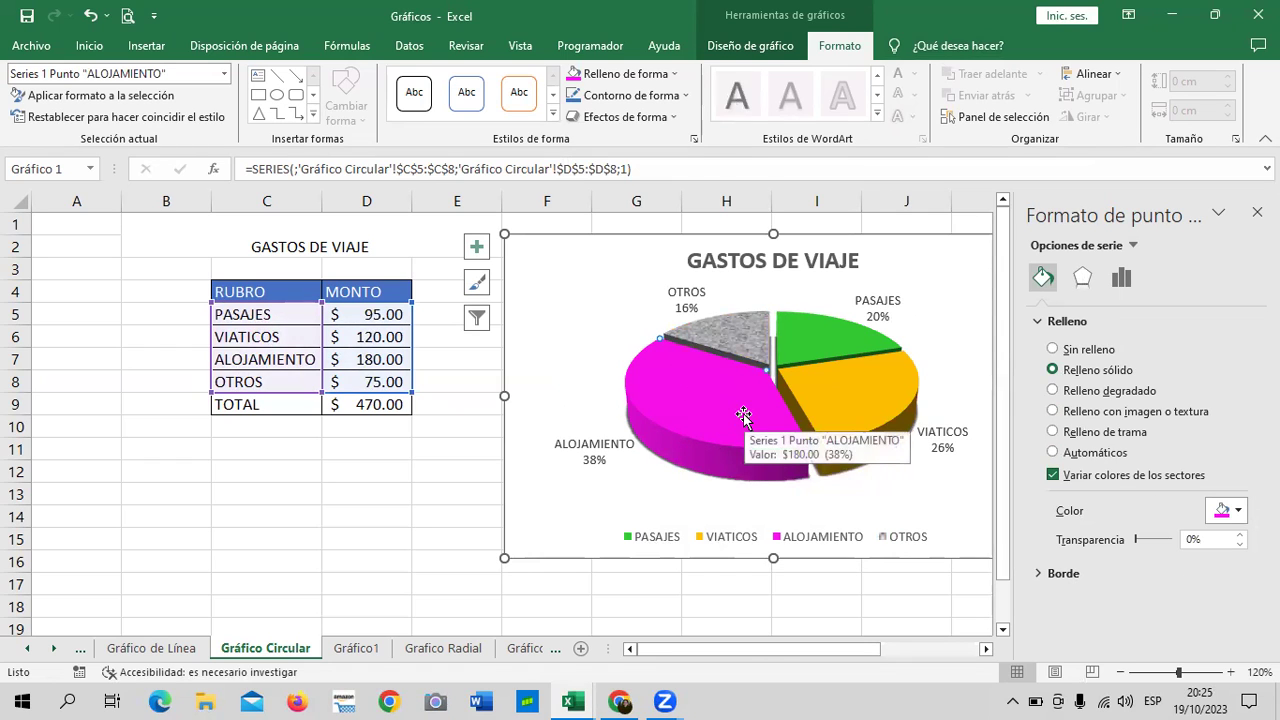
Step: Choose a picture fill for the chart area and search online images for 'VIAJES'
{"action": "left_click", "coordinate": [912, 256]}
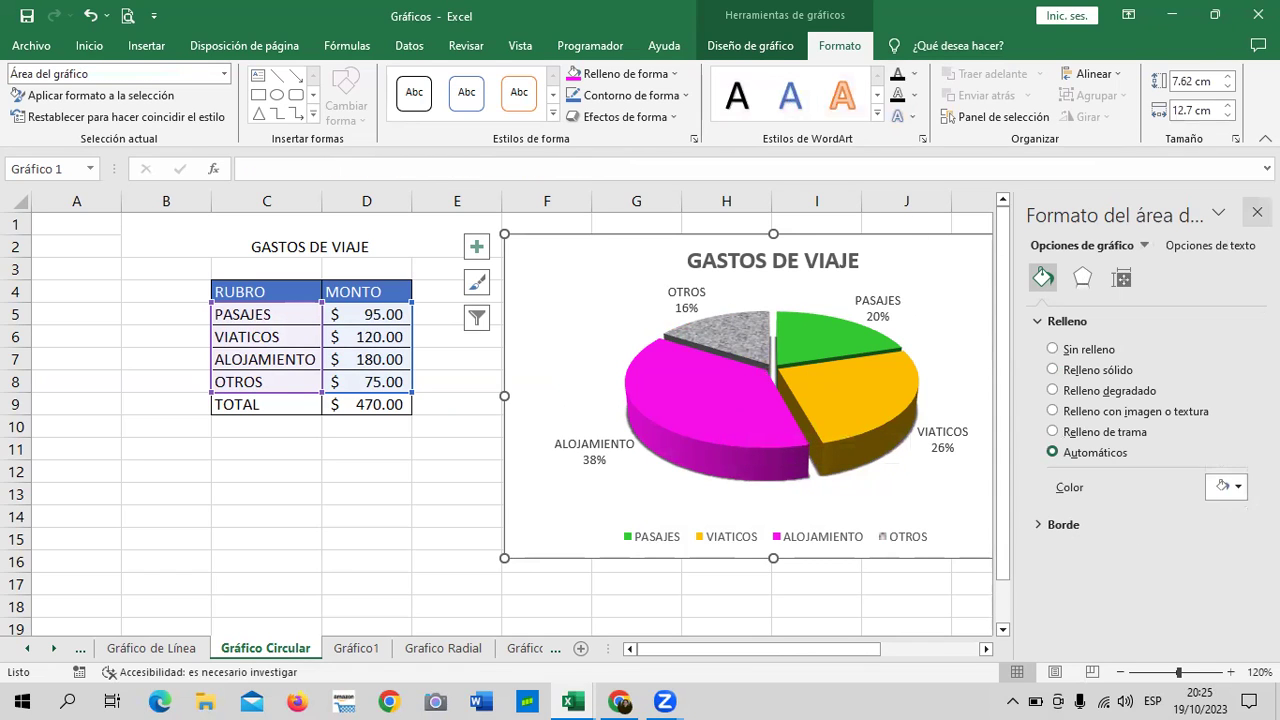
{"action": "left_click", "coordinate": [1257, 212]}
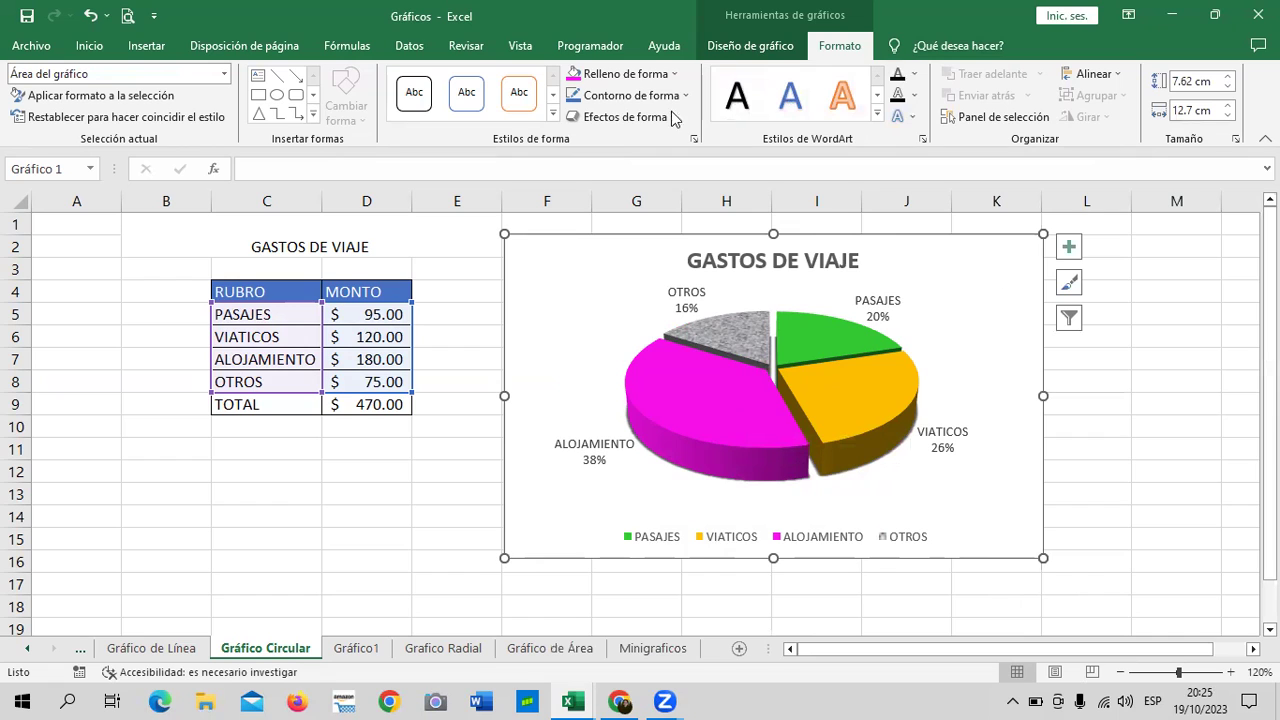
{"action": "left_click", "coordinate": [671, 77]}
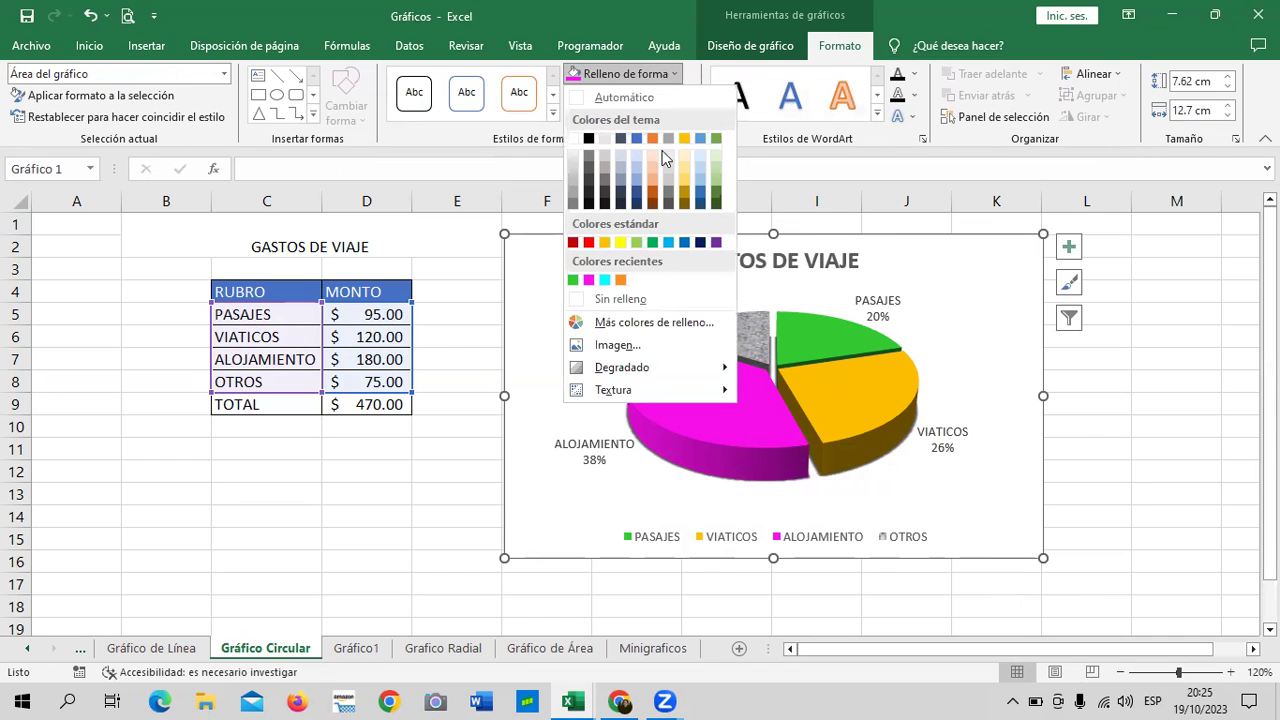
{"action": "left_click", "coordinate": [654, 349]}
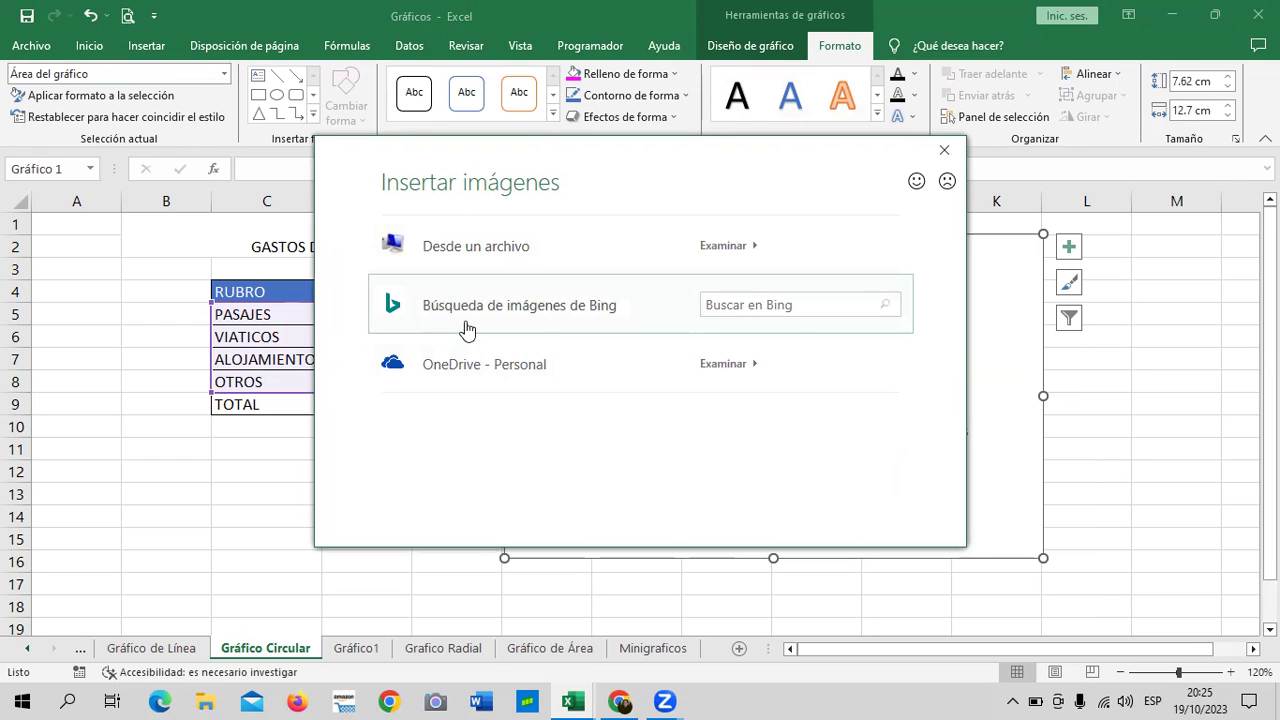
{"action": "left_click", "coordinate": [767, 305]}
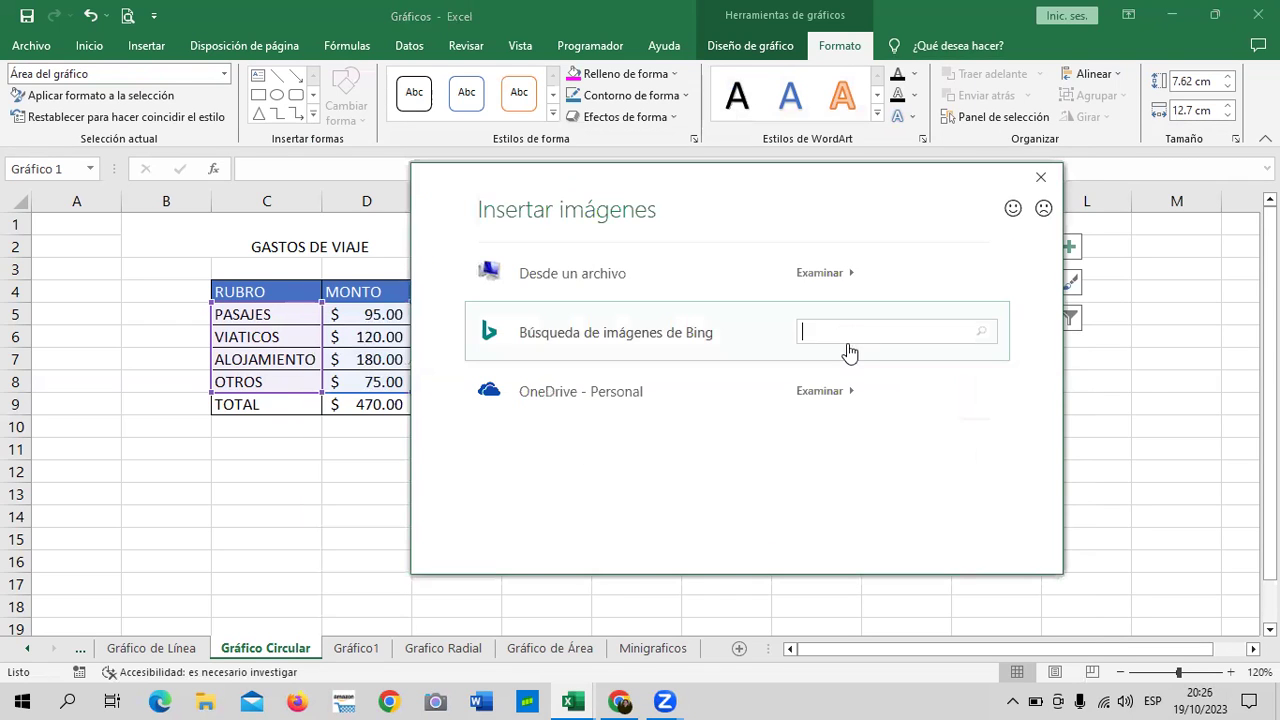
{"action": "type", "text": "VIAJES"}
{"action": "key", "text": "Return"}
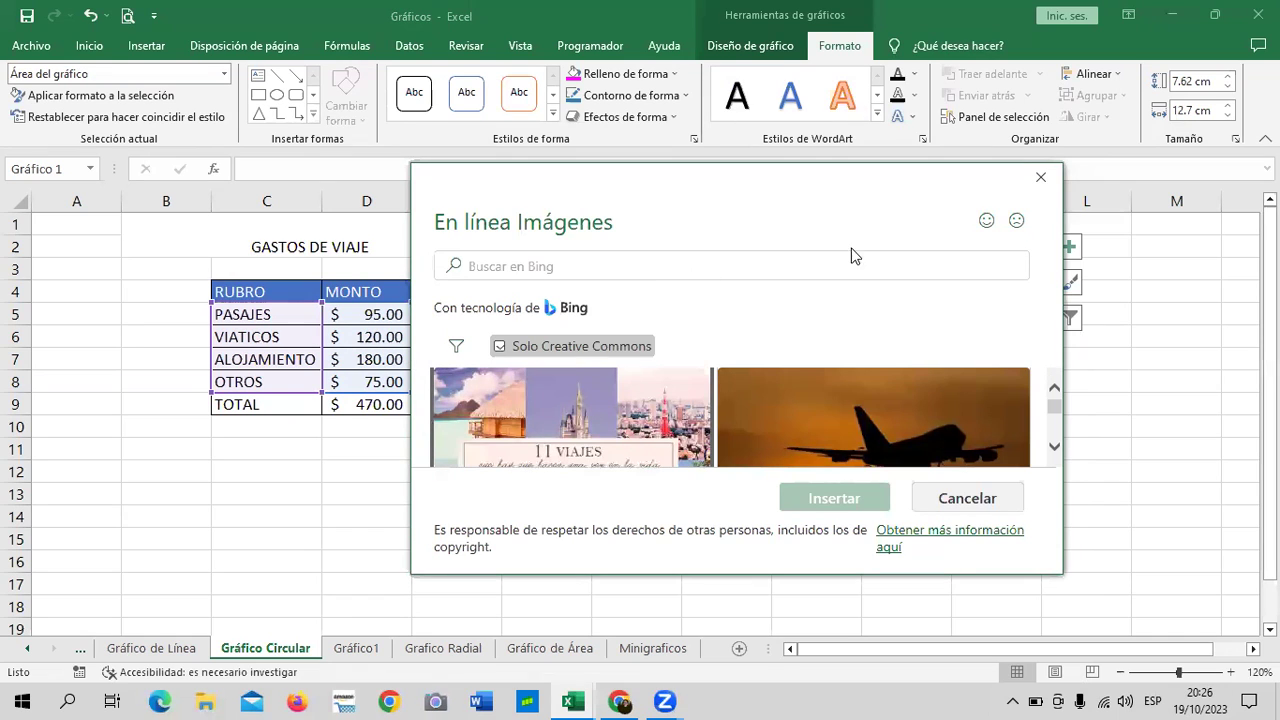
Step: Insert the cruise ship beach photo from the results as the chart background
{"action": "scroll", "coordinate": [724, 388], "scroll_direction": "down", "scroll_amount": 1}
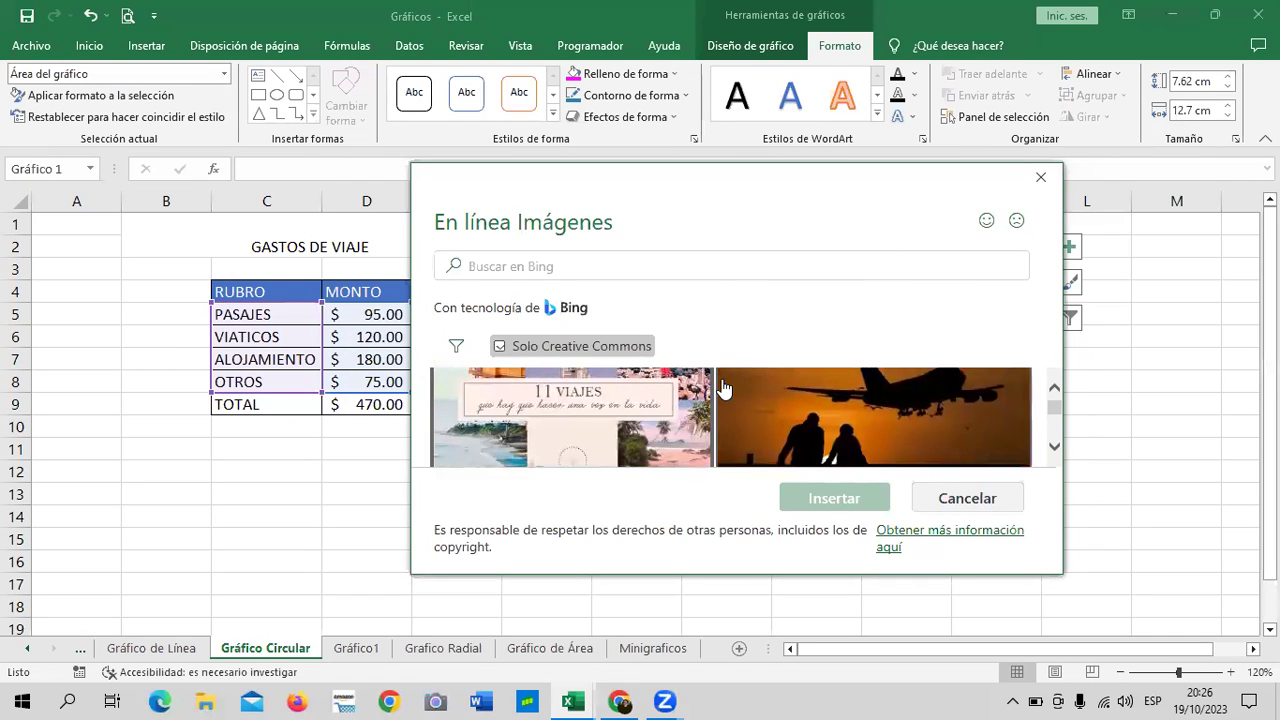
{"action": "scroll", "coordinate": [724, 388], "scroll_direction": "down", "scroll_amount": 2}
{"action": "scroll", "coordinate": [724, 388], "scroll_direction": "down", "scroll_amount": 1}
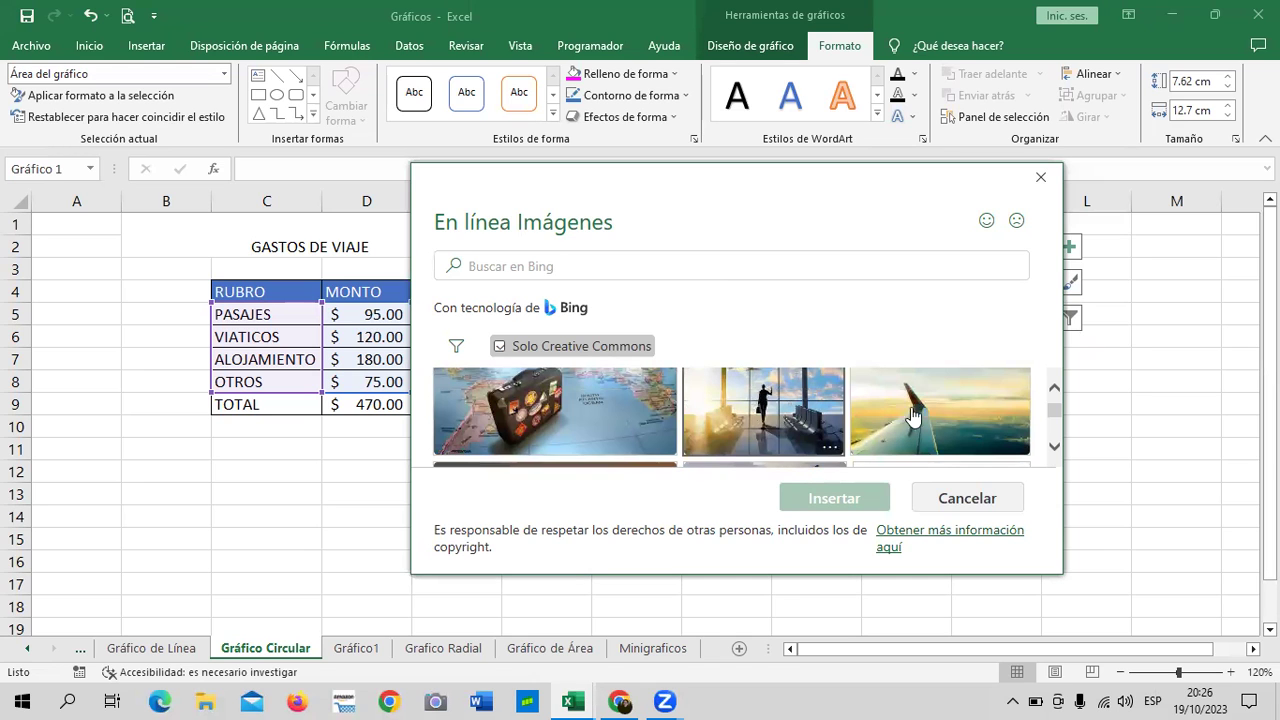
{"action": "scroll", "coordinate": [950, 412], "scroll_direction": "up", "scroll_amount": 1}
{"action": "scroll", "coordinate": [740, 428], "scroll_direction": "down", "scroll_amount": 2}
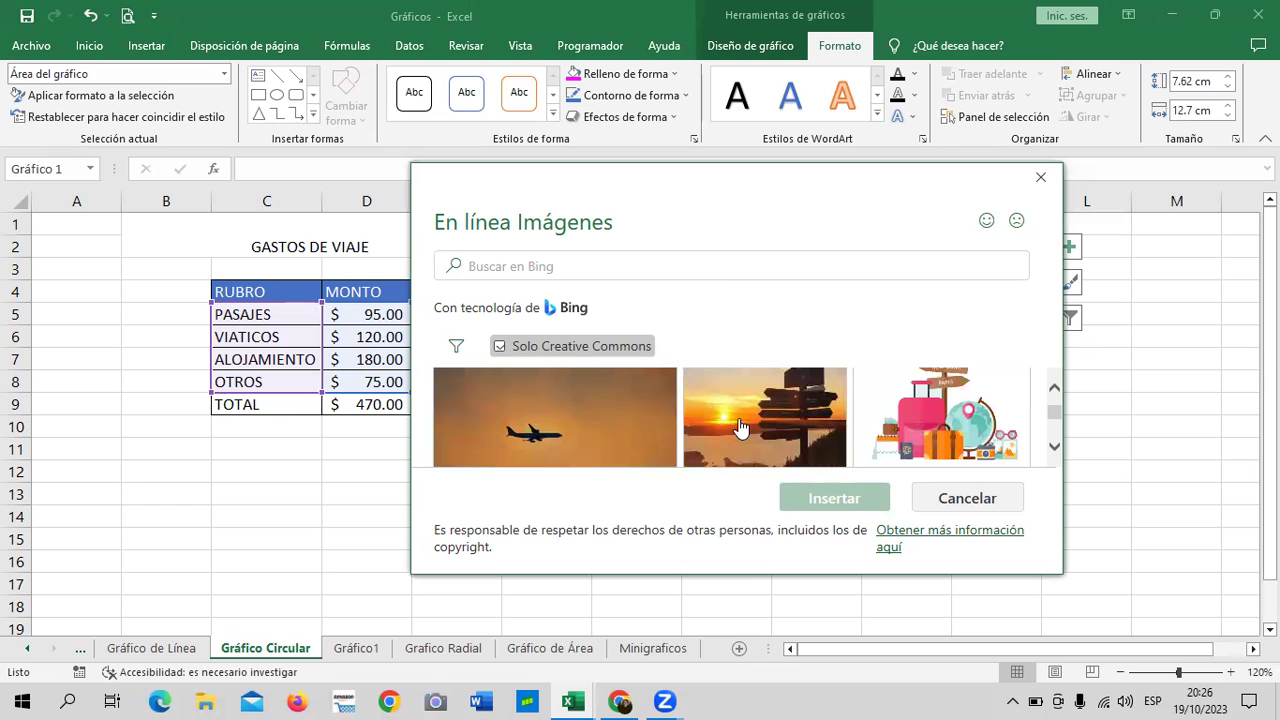
{"action": "scroll", "coordinate": [740, 428], "scroll_direction": "down", "scroll_amount": 2}
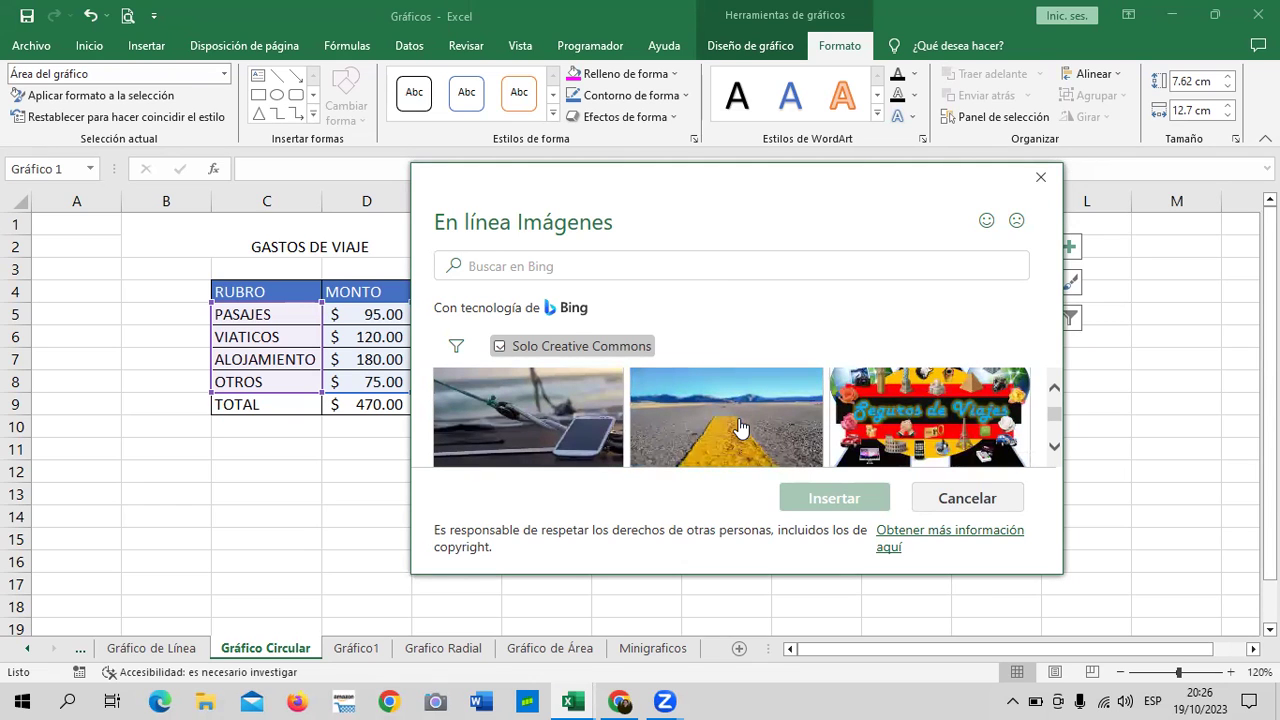
{"action": "scroll", "coordinate": [740, 428], "scroll_direction": "down", "scroll_amount": 1}
{"action": "scroll", "coordinate": [740, 428], "scroll_direction": "down", "scroll_amount": 2}
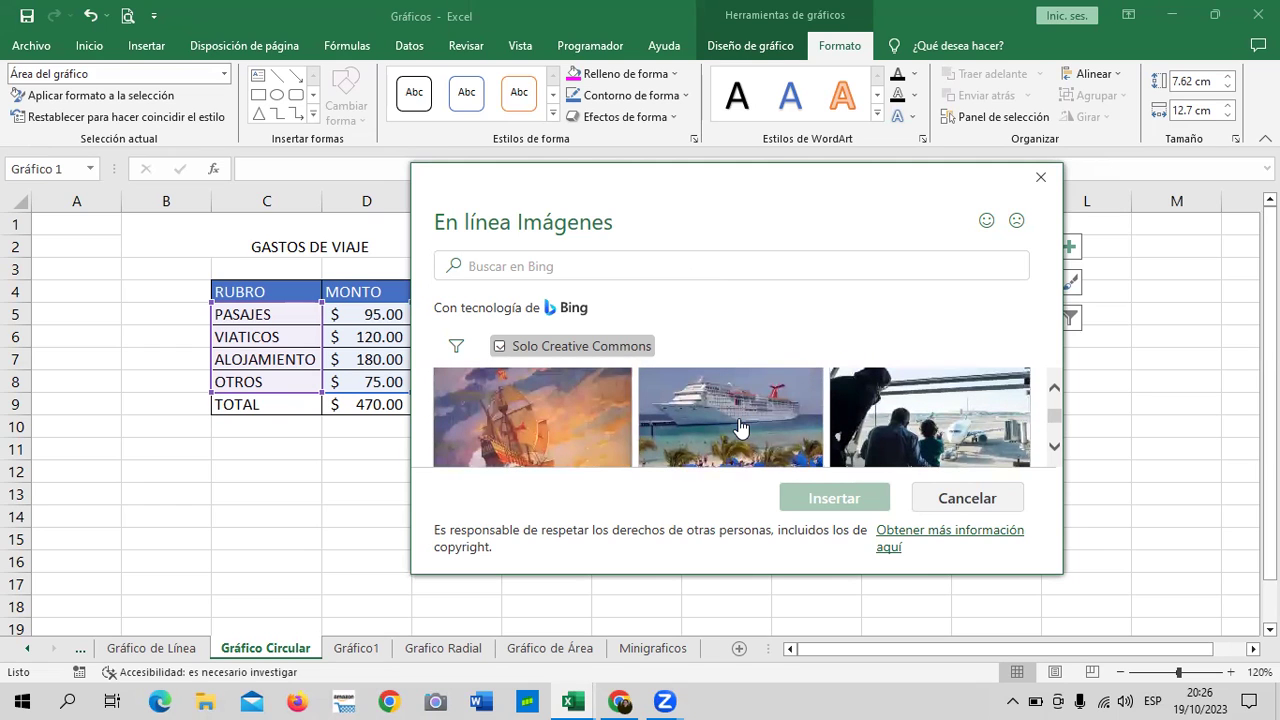
{"action": "left_click", "coordinate": [781, 396]}
{"action": "left_click", "coordinate": [828, 498]}
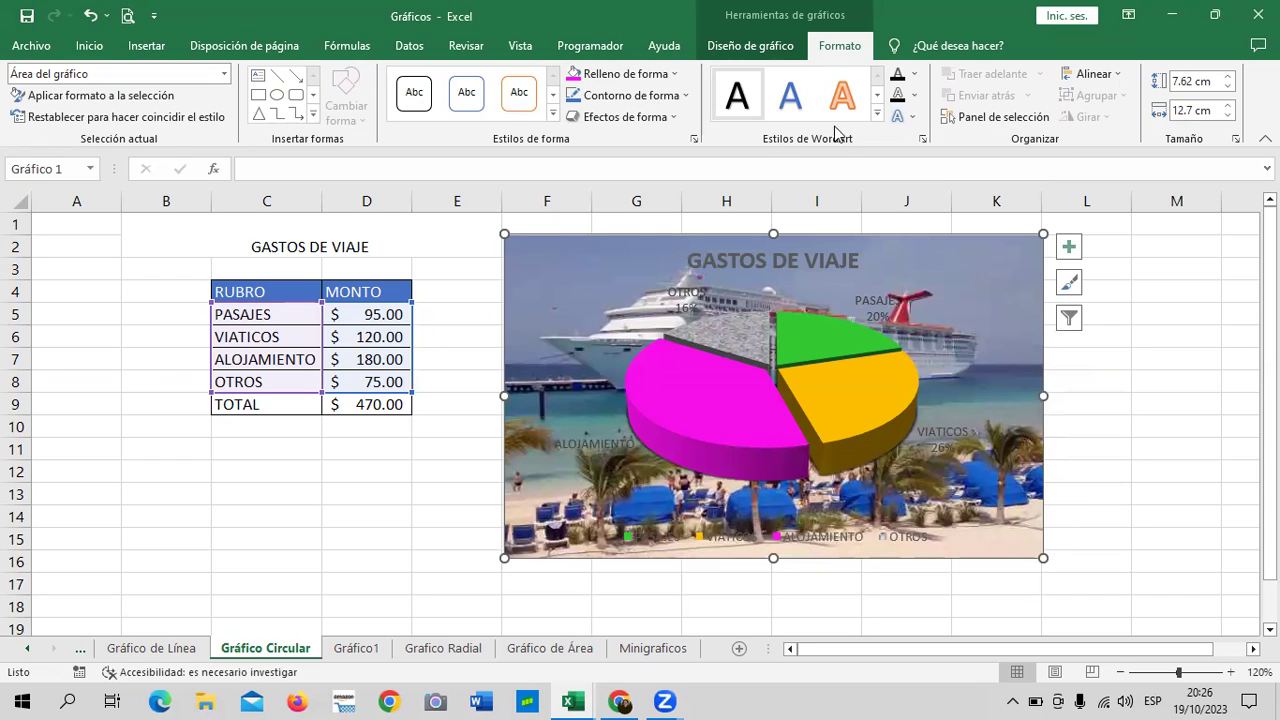
Step: Start a new picture fill for the chart area and search online for 'VIAJES'
{"action": "left_click", "coordinate": [676, 76]}
{"action": "left_click", "coordinate": [625, 345]}
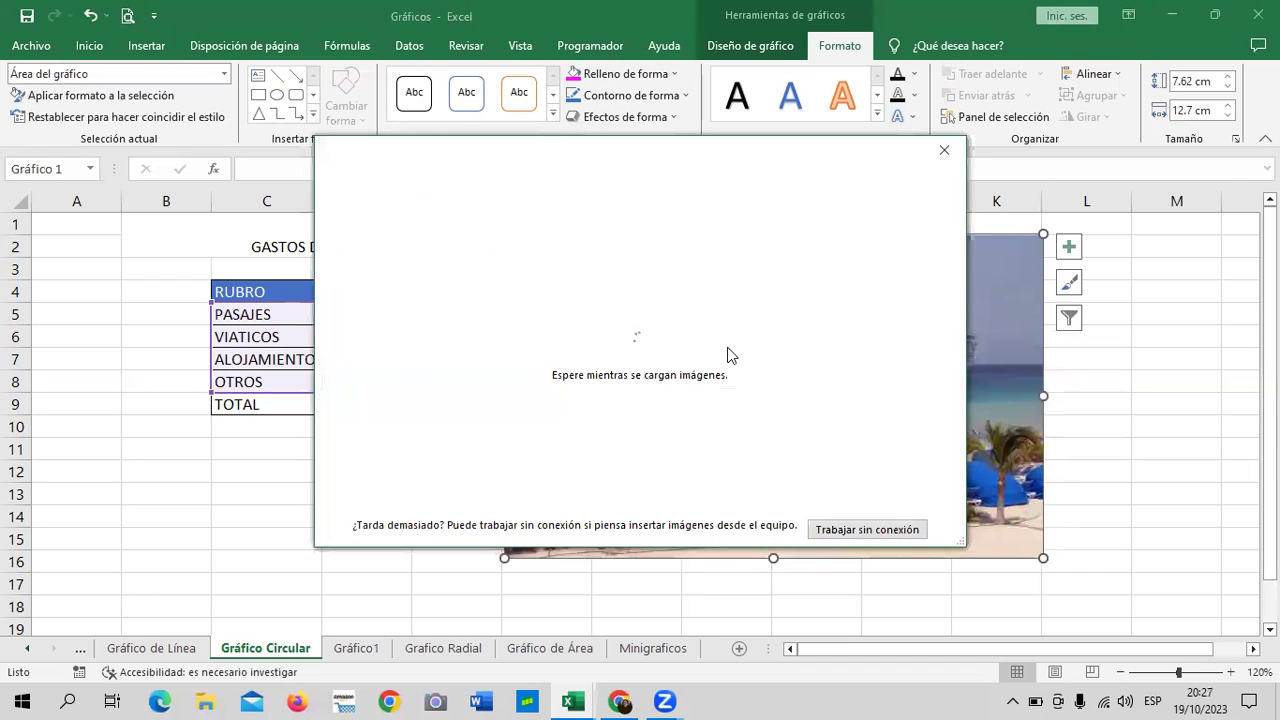
{"action": "left_click", "coordinate": [787, 307]}
{"action": "type", "text": "VIAJES"}
{"action": "key", "text": "Return"}
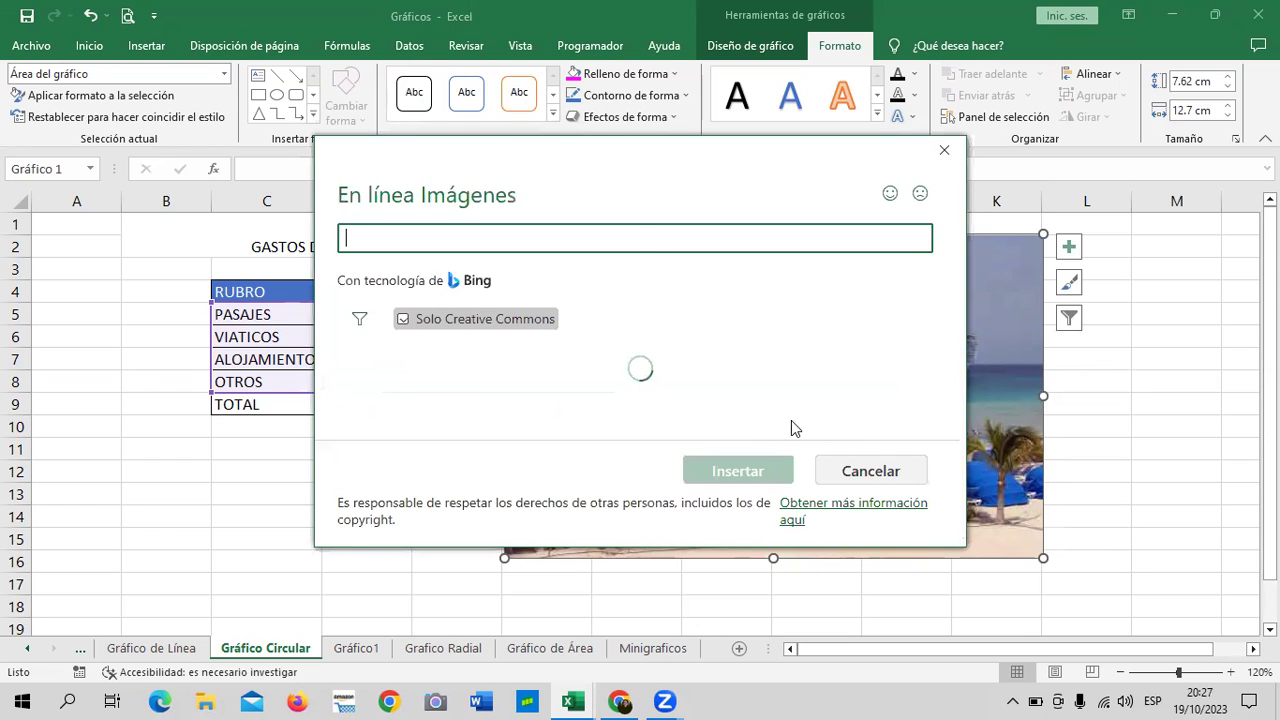
Step: Insert the airplane-wing-above-clouds photo as the new chart background
{"action": "scroll", "coordinate": [808, 407], "scroll_direction": "down", "scroll_amount": 1}
{"action": "scroll", "coordinate": [808, 407], "scroll_direction": "down", "scroll_amount": 2}
{"action": "scroll", "coordinate": [808, 407], "scroll_direction": "down", "scroll_amount": 2}
{"action": "scroll", "coordinate": [808, 407], "scroll_direction": "down", "scroll_amount": 1}
{"action": "scroll", "coordinate": [808, 407], "scroll_direction": "down", "scroll_amount": 1}
{"action": "scroll", "coordinate": [808, 405], "scroll_direction": "up", "scroll_amount": 5}
{"action": "left_click", "coordinate": [848, 383]}
{"action": "left_click", "coordinate": [752, 470]}
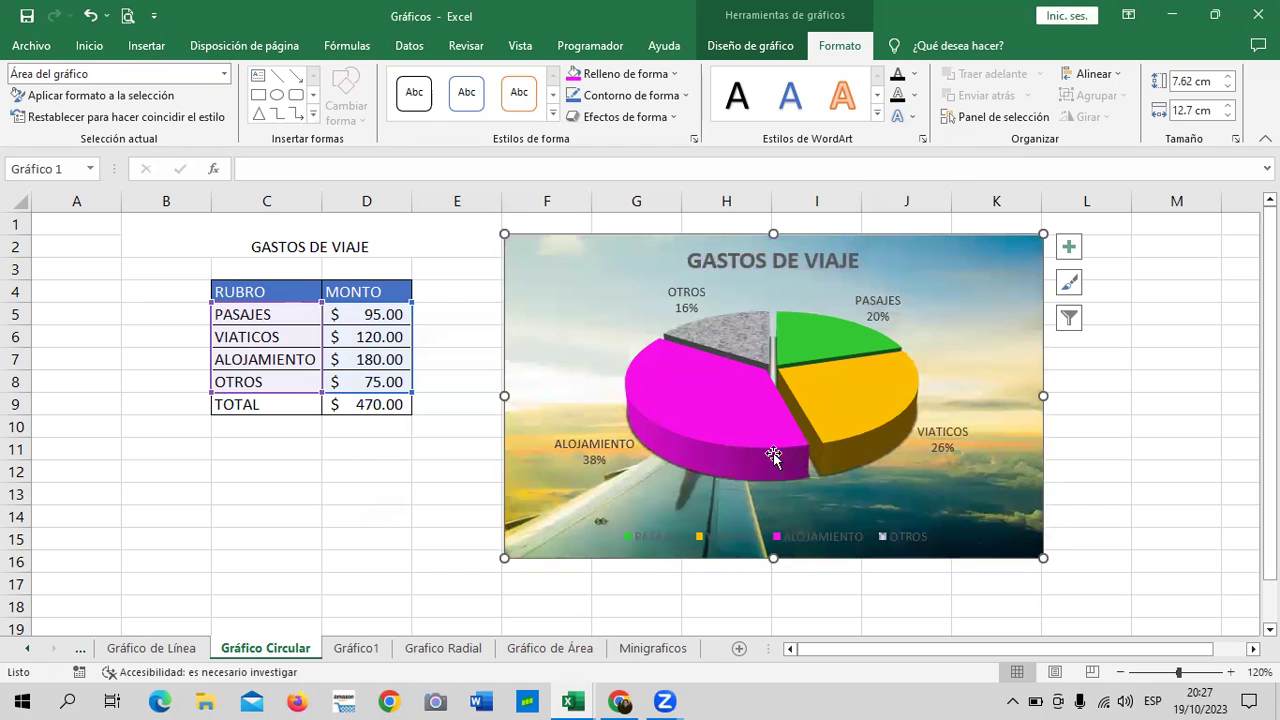
Step: Enlarge the chart to 8.54 by 14.05 cm and give its title plain black WordArt lettering
{"action": "left_click_drag", "start_coordinate": [1043, 557], "coordinate": [1100, 597]}
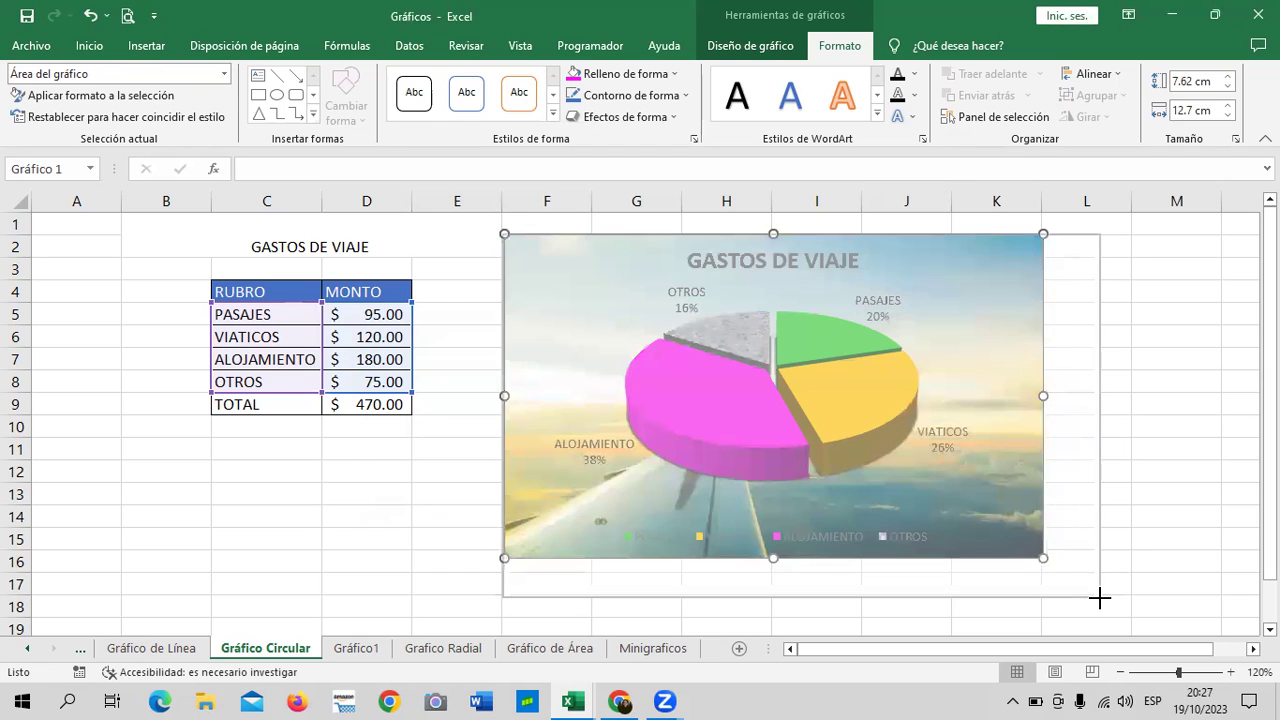
{"action": "left_click", "coordinate": [918, 368]}
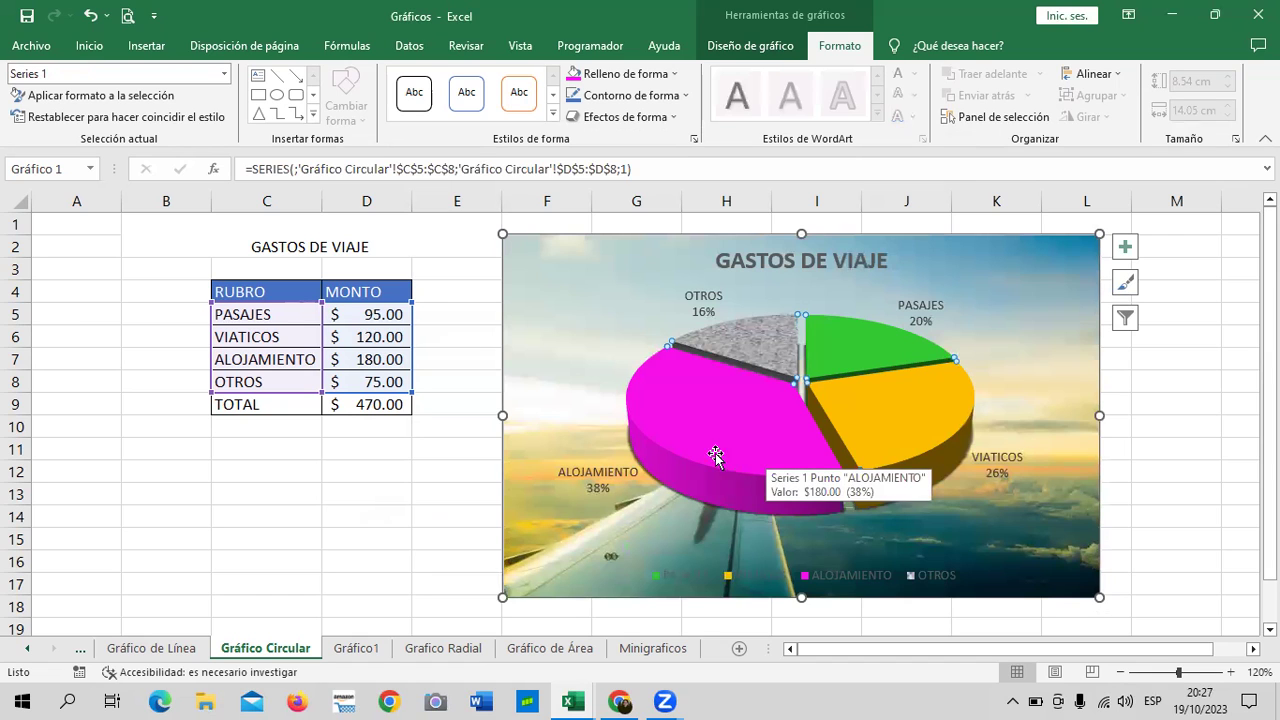
{"action": "left_click", "coordinate": [814, 264]}
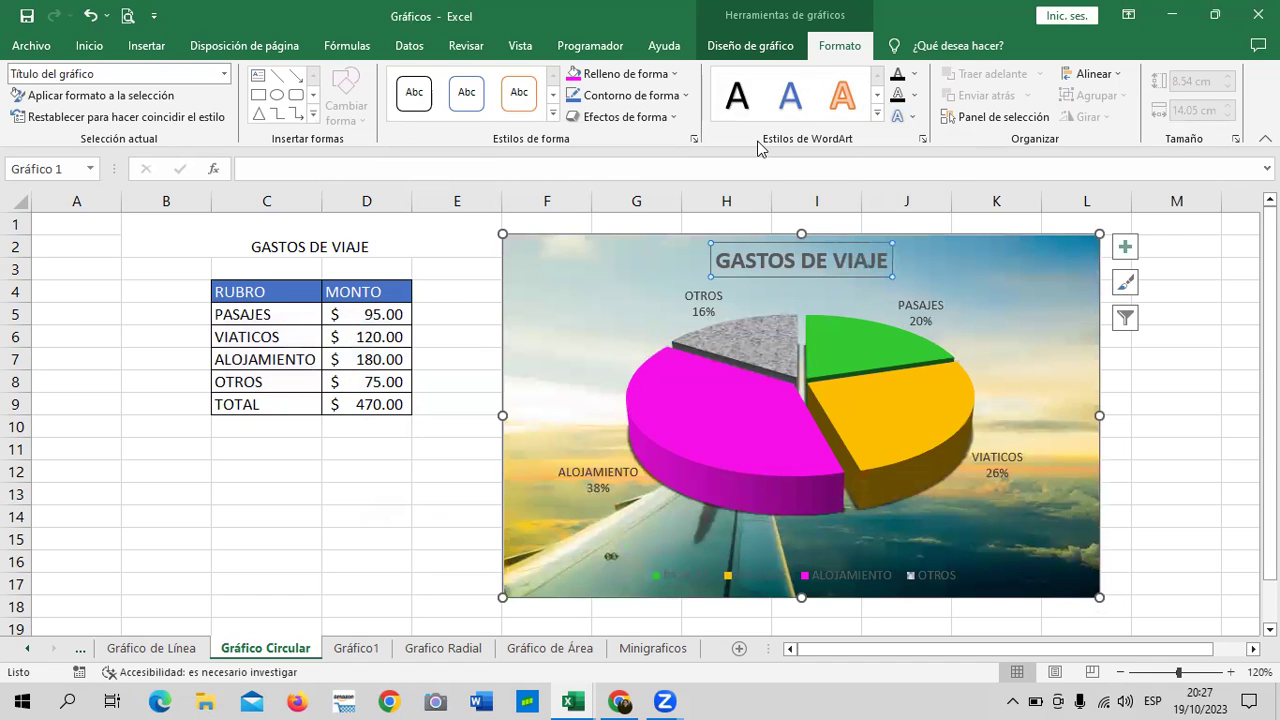
{"action": "left_click", "coordinate": [740, 97]}
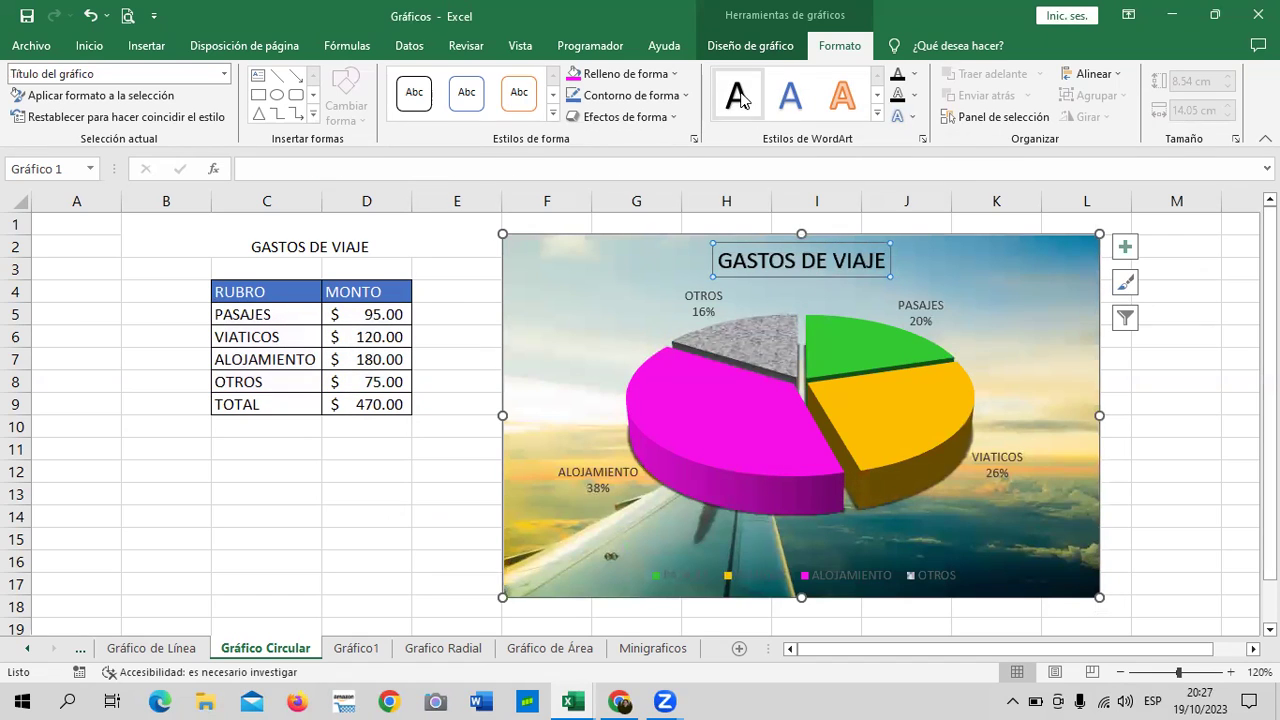
Step: Give the slice data labels bold black WordArt lettering and enlarge them from 9 to 12 pt
{"action": "left_click", "coordinate": [703, 305]}
{"action": "left_click", "coordinate": [745, 104]}
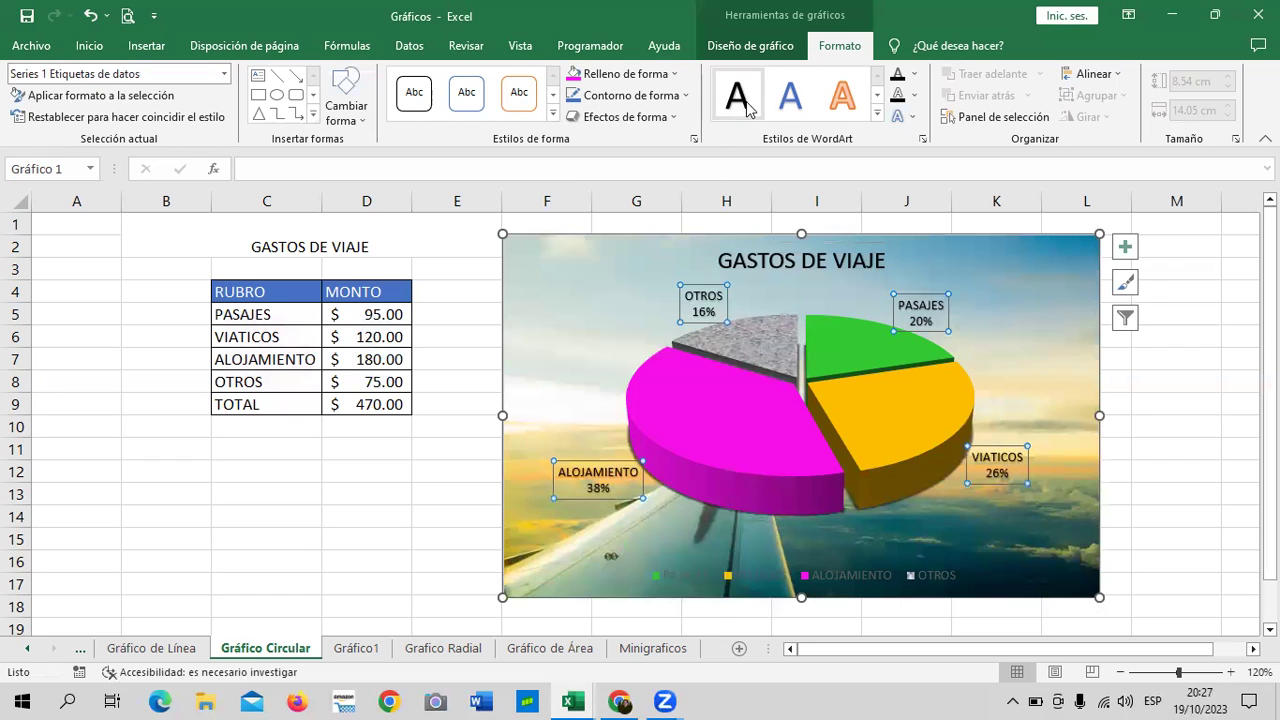
{"action": "left_click", "coordinate": [89, 46]}
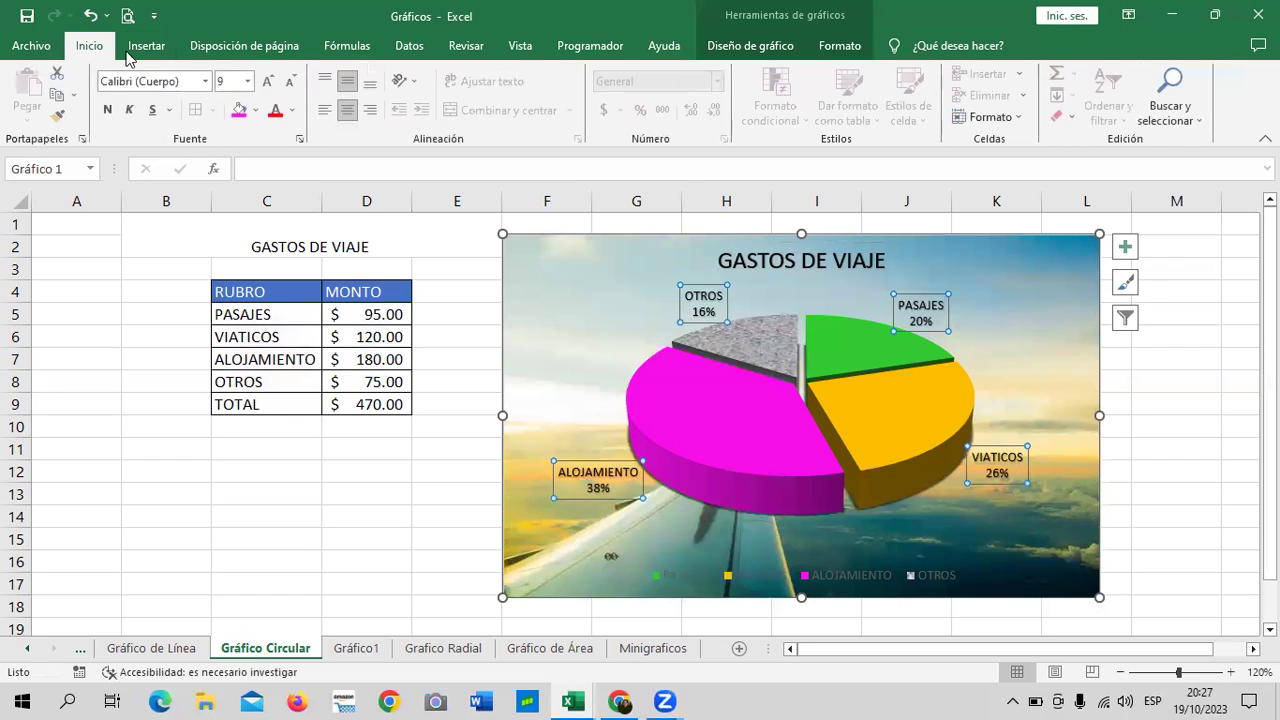
{"action": "left_click", "coordinate": [267, 81]}
{"action": "left_click", "coordinate": [267, 81]}
{"action": "left_click", "coordinate": [267, 81]}
{"action": "left_click", "coordinate": [268, 86]}
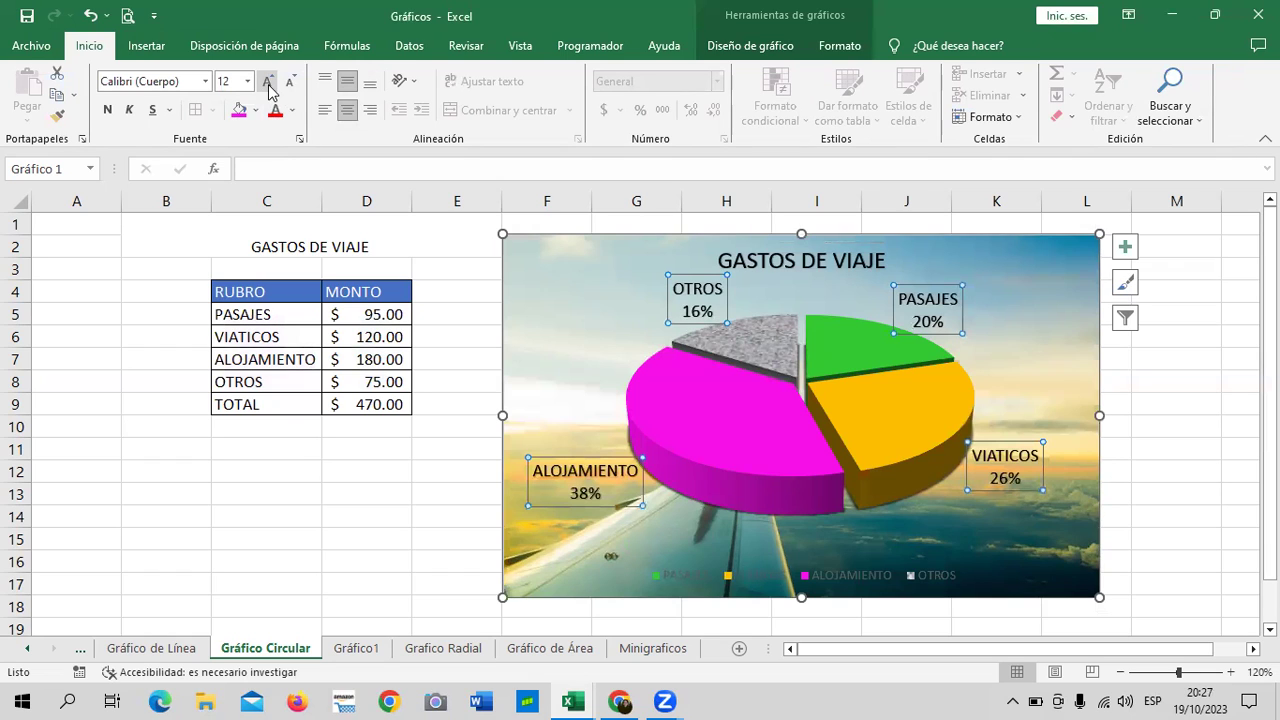
{"action": "left_click", "coordinate": [777, 585]}
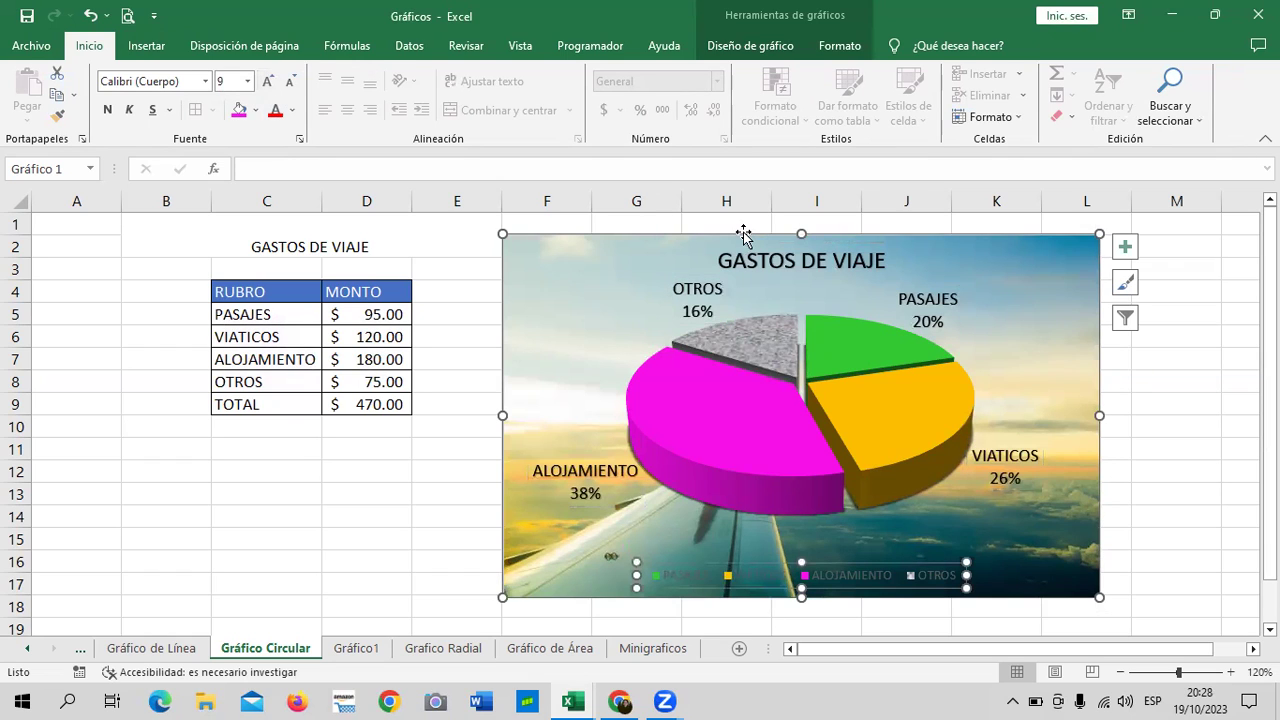
Step: Give the legend dark black lettering and enlarge its text to 10.5 pt
{"action": "left_click", "coordinate": [830, 50]}
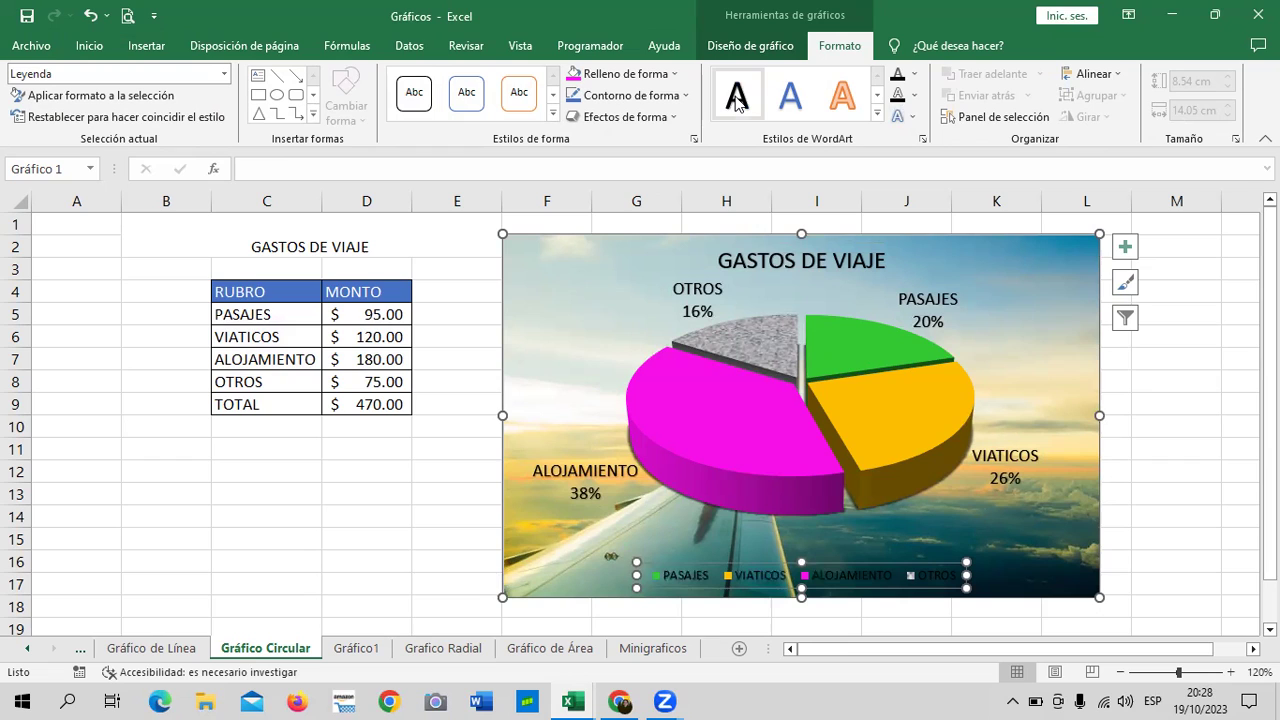
{"action": "left_click", "coordinate": [730, 105]}
{"action": "left_click", "coordinate": [95, 55]}
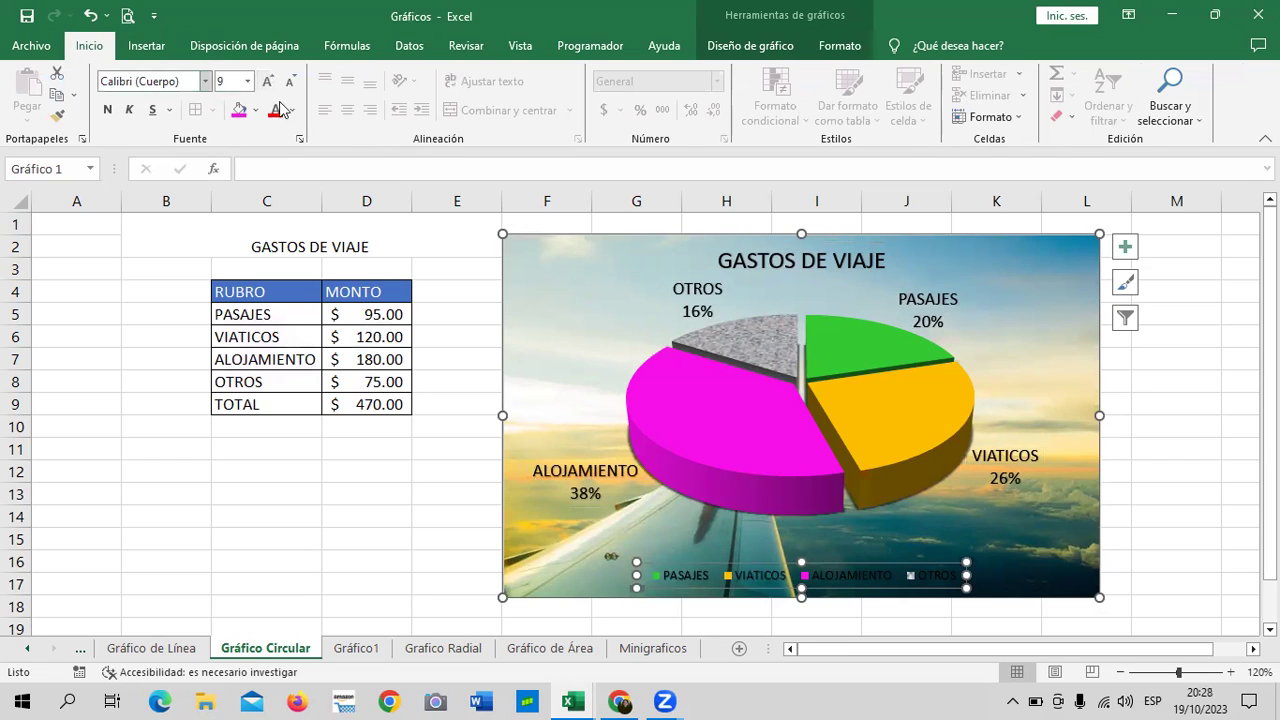
{"action": "left_click", "coordinate": [266, 81]}
{"action": "left_click", "coordinate": [266, 81]}
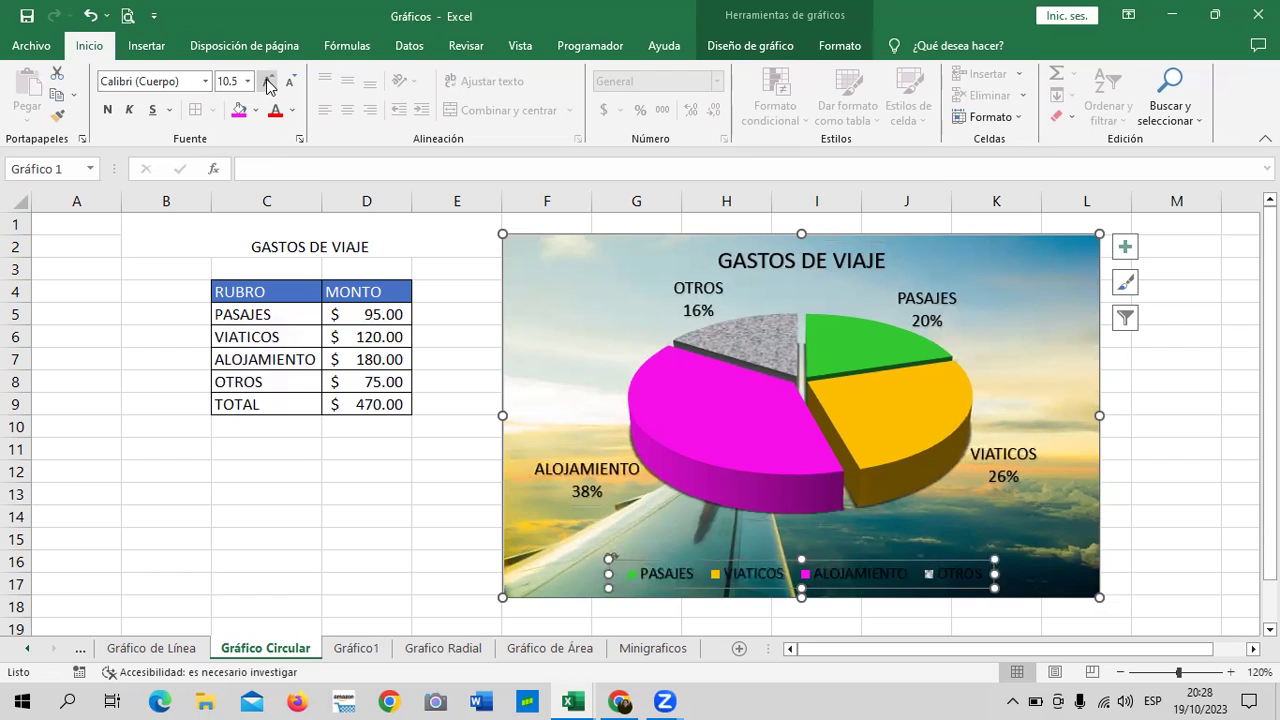
Step: Apply a light WordArt style from the full gallery to the whole legend
{"action": "left_click", "coordinate": [670, 580]}
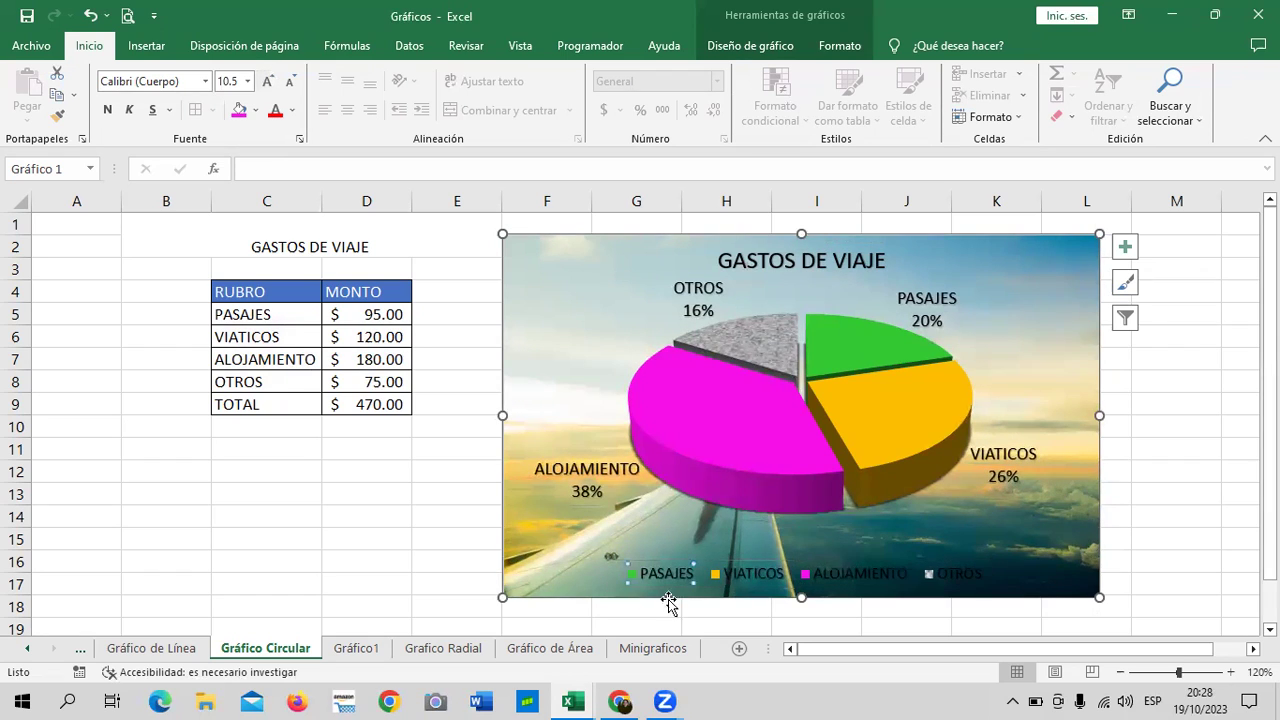
{"action": "left_click", "coordinate": [971, 577]}
{"action": "left_click", "coordinate": [840, 46]}
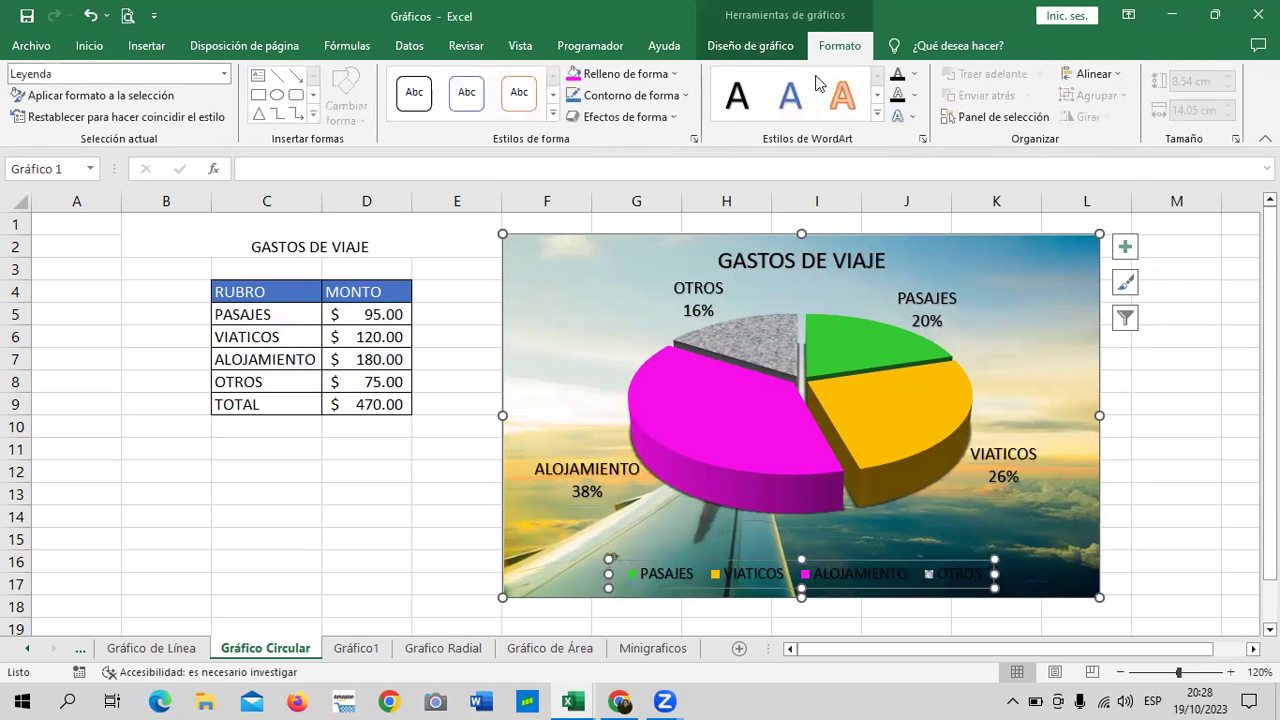
{"action": "left_click", "coordinate": [877, 115]}
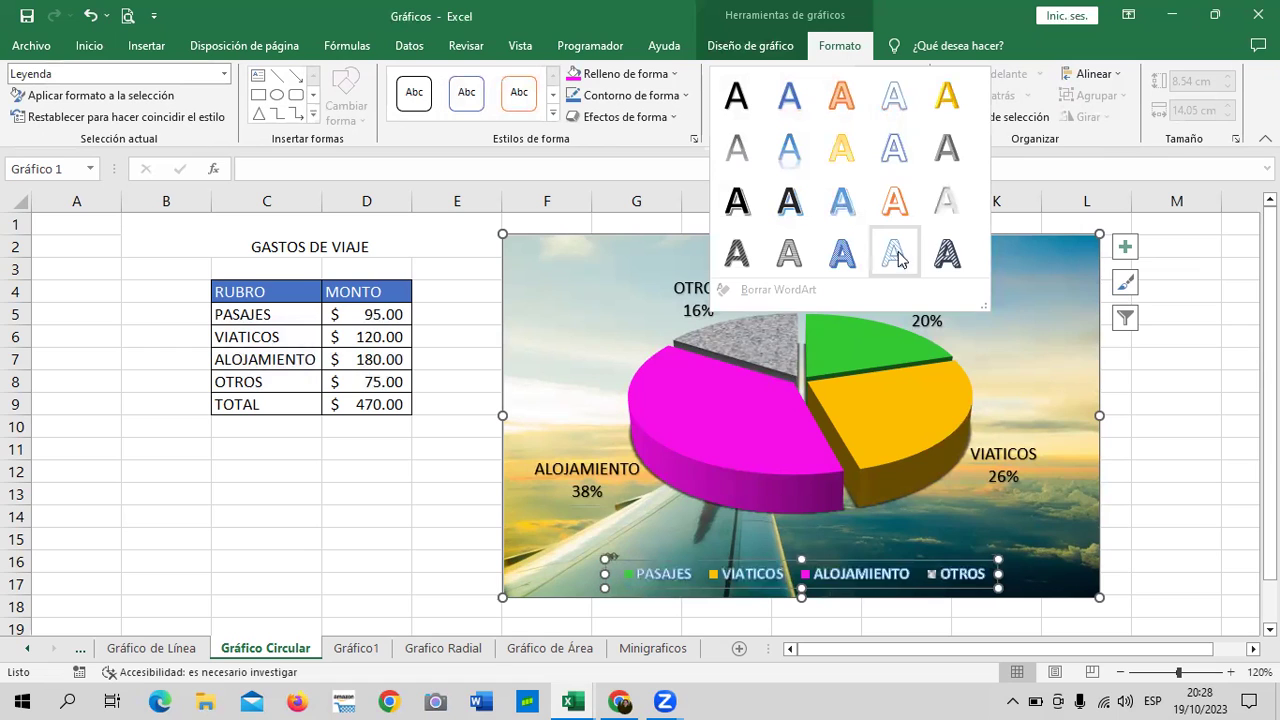
{"action": "left_click", "coordinate": [946, 200]}
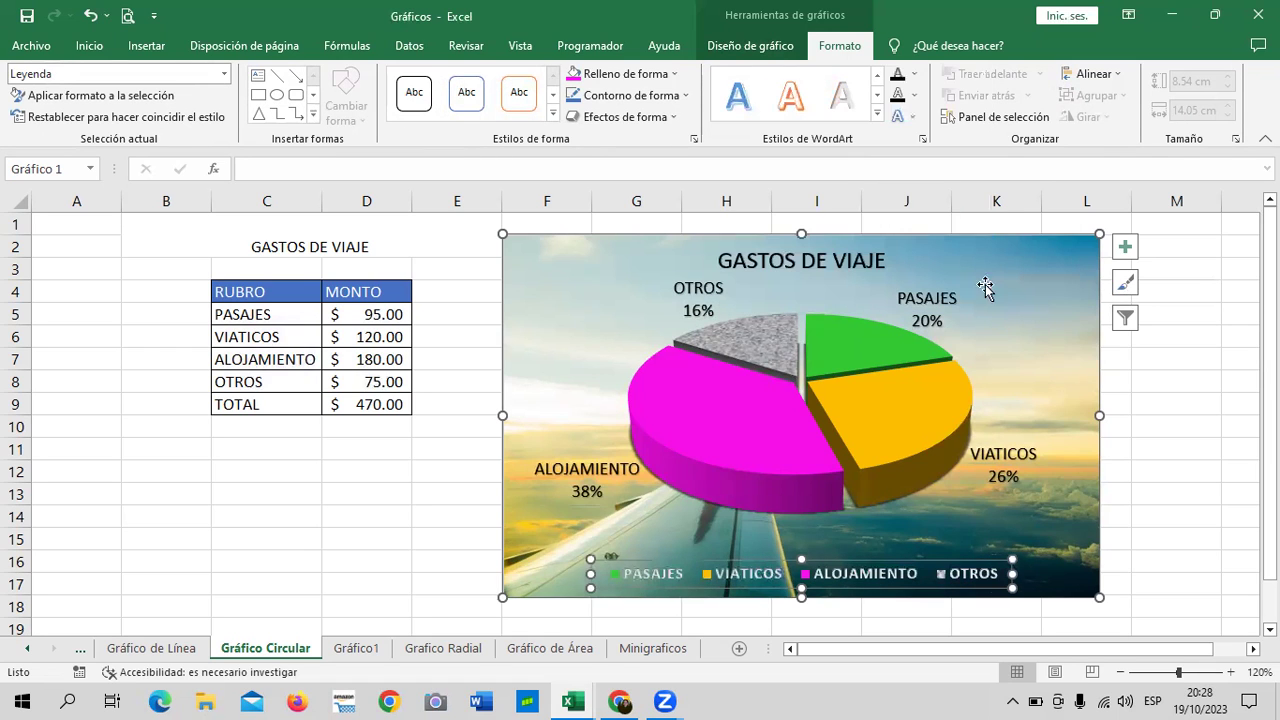
{"action": "left_click", "coordinate": [1178, 447]}
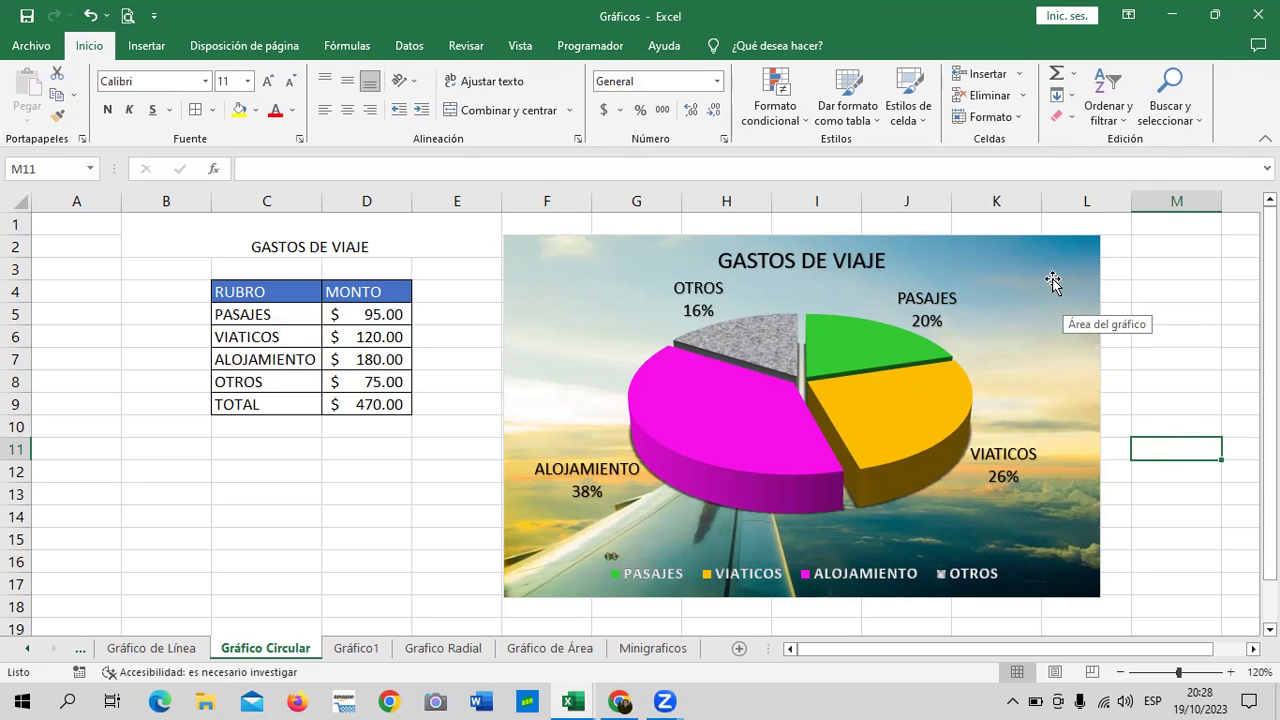
Step: Swap the pie chart's rows and columns, then swap back to restore the four slices
{"action": "left_click", "coordinate": [1048, 520]}
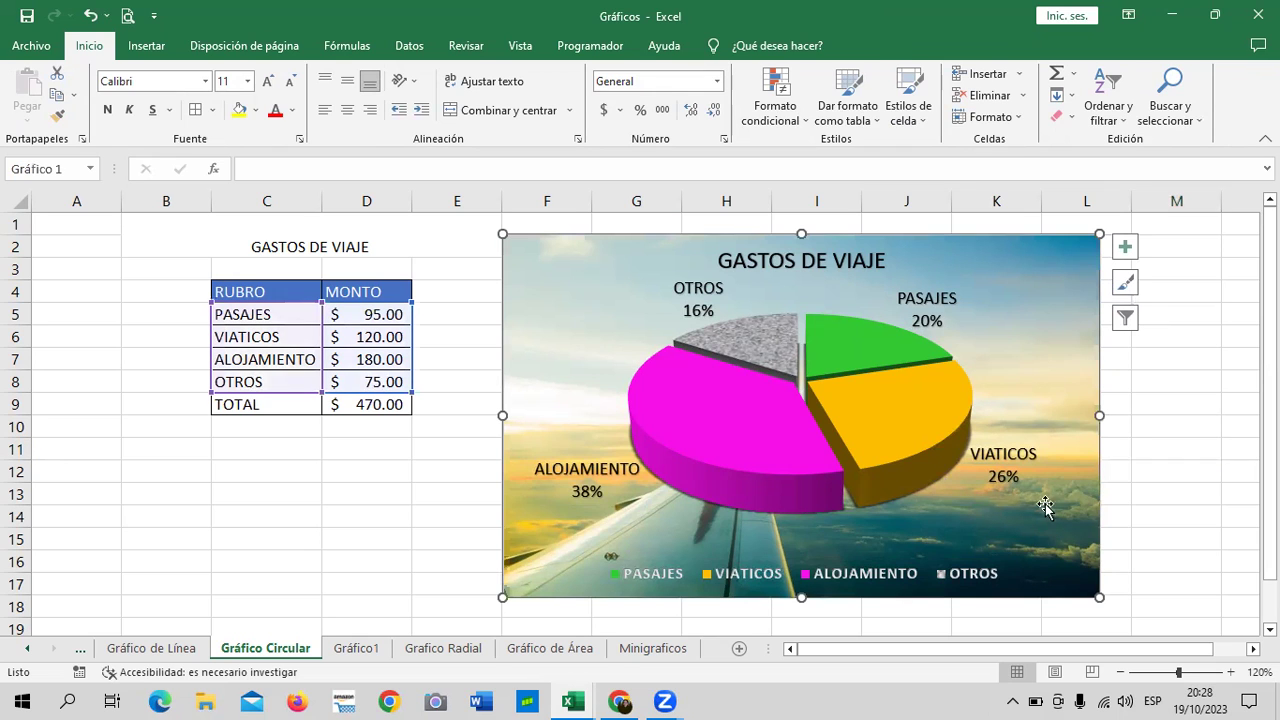
{"action": "left_click", "coordinate": [908, 423]}
{"action": "left_click", "coordinate": [775, 434]}
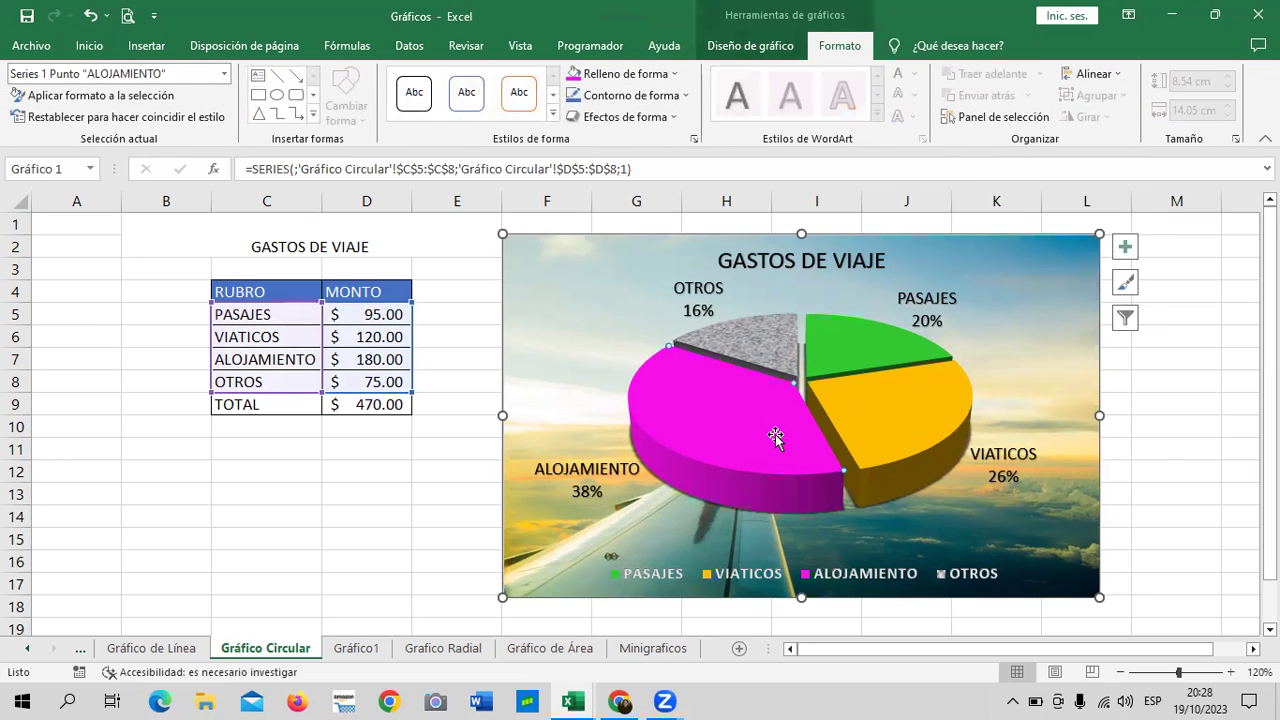
{"action": "left_click", "coordinate": [645, 400]}
{"action": "left_click", "coordinate": [730, 338]}
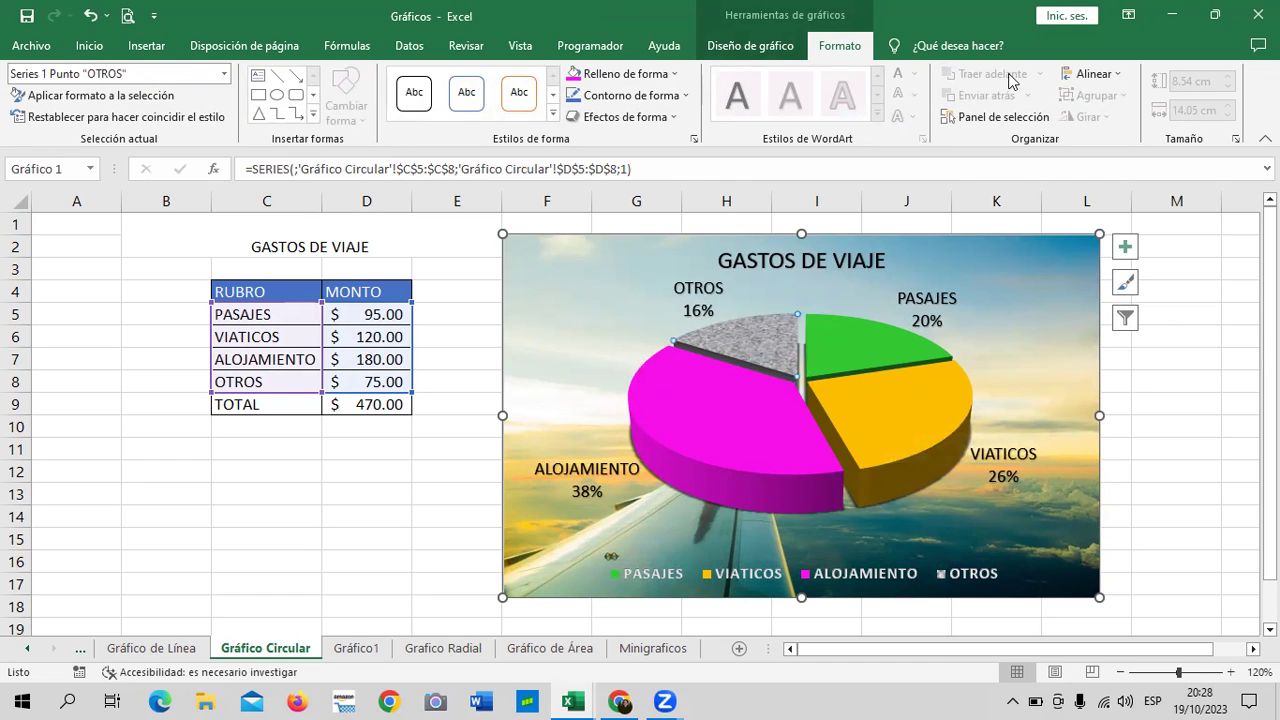
{"action": "left_click", "coordinate": [771, 55]}
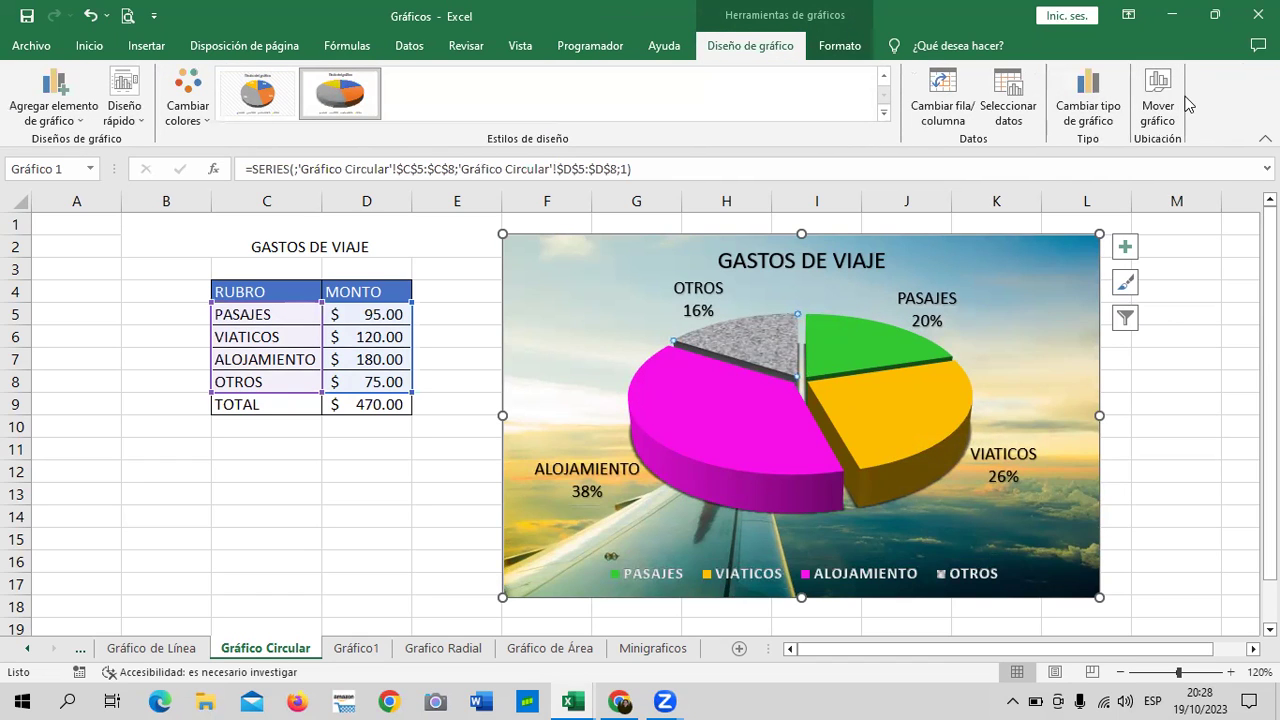
{"action": "left_click", "coordinate": [940, 94]}
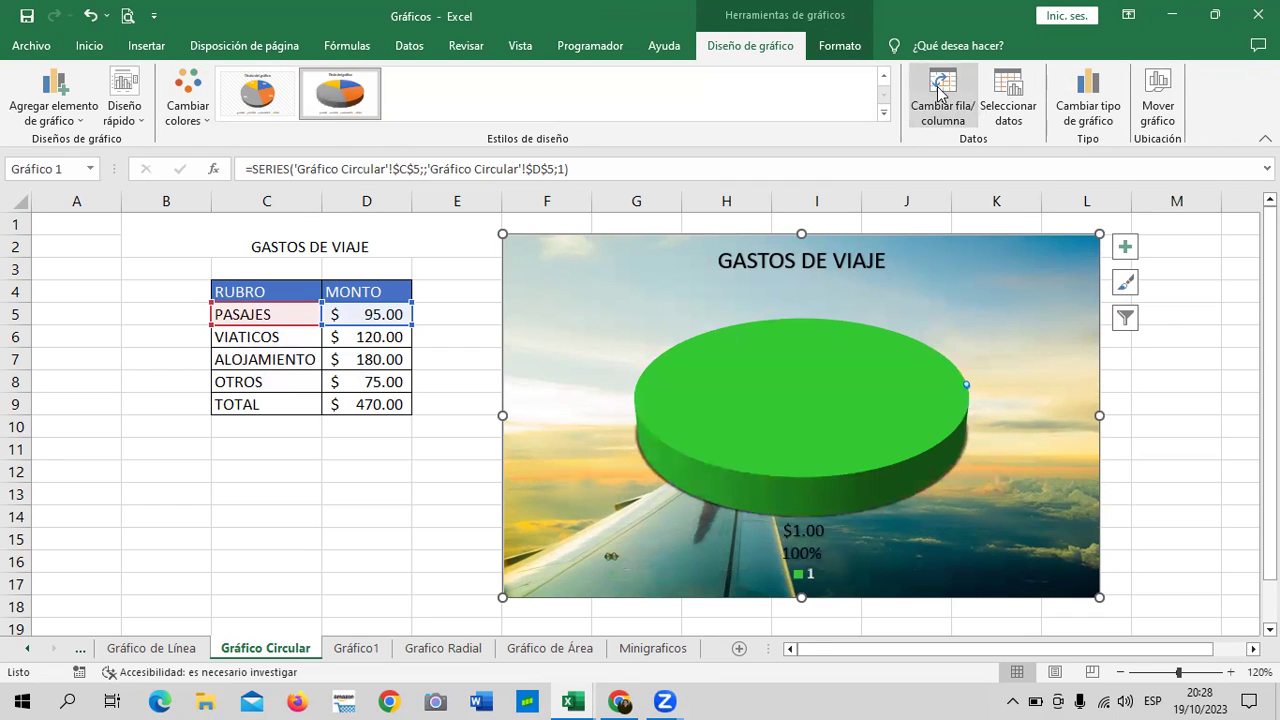
{"action": "left_click", "coordinate": [940, 92]}
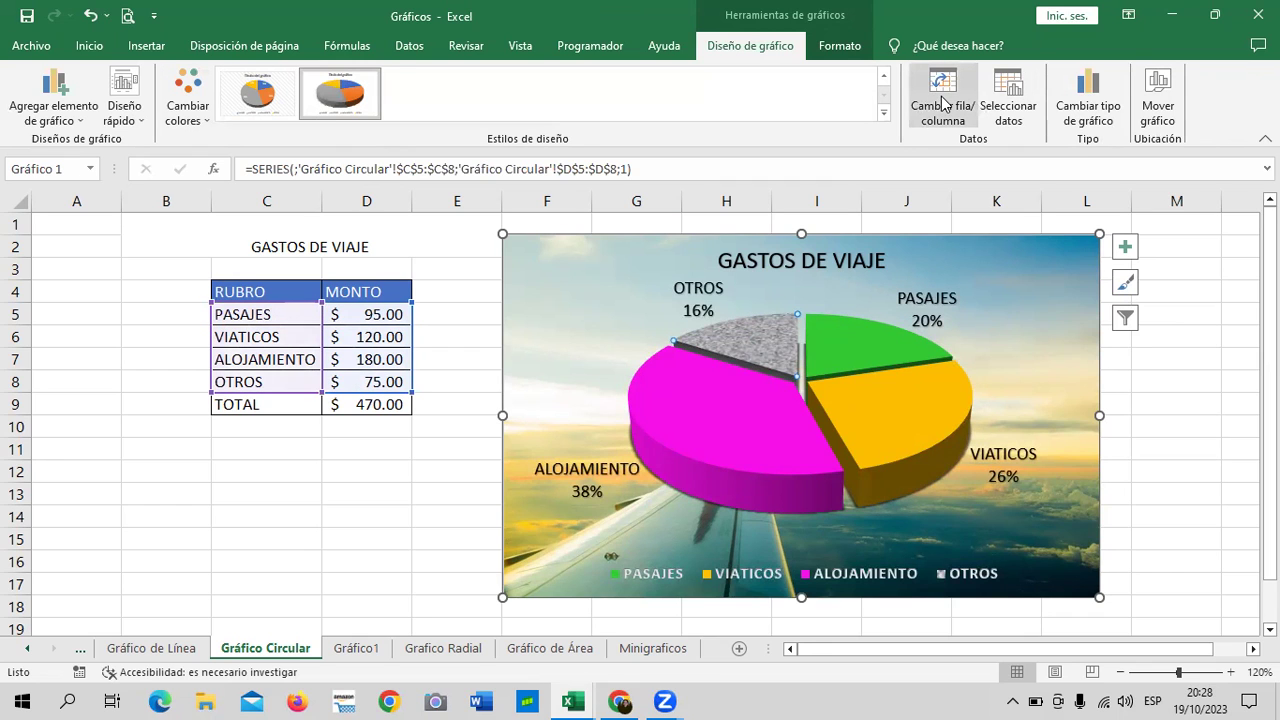
Step: Swap series and categories in Seleccionar datos, revert the swap, and close the dialog
{"action": "left_click", "coordinate": [1016, 92]}
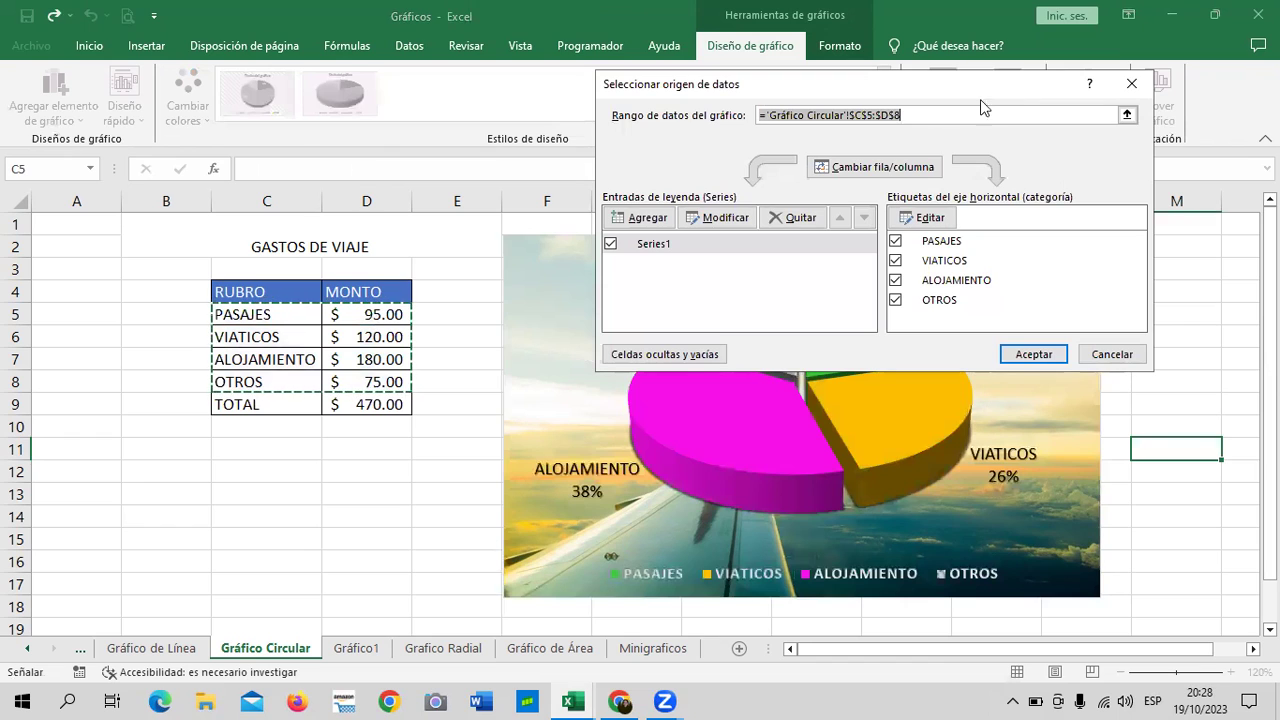
{"action": "left_click", "coordinate": [883, 167]}
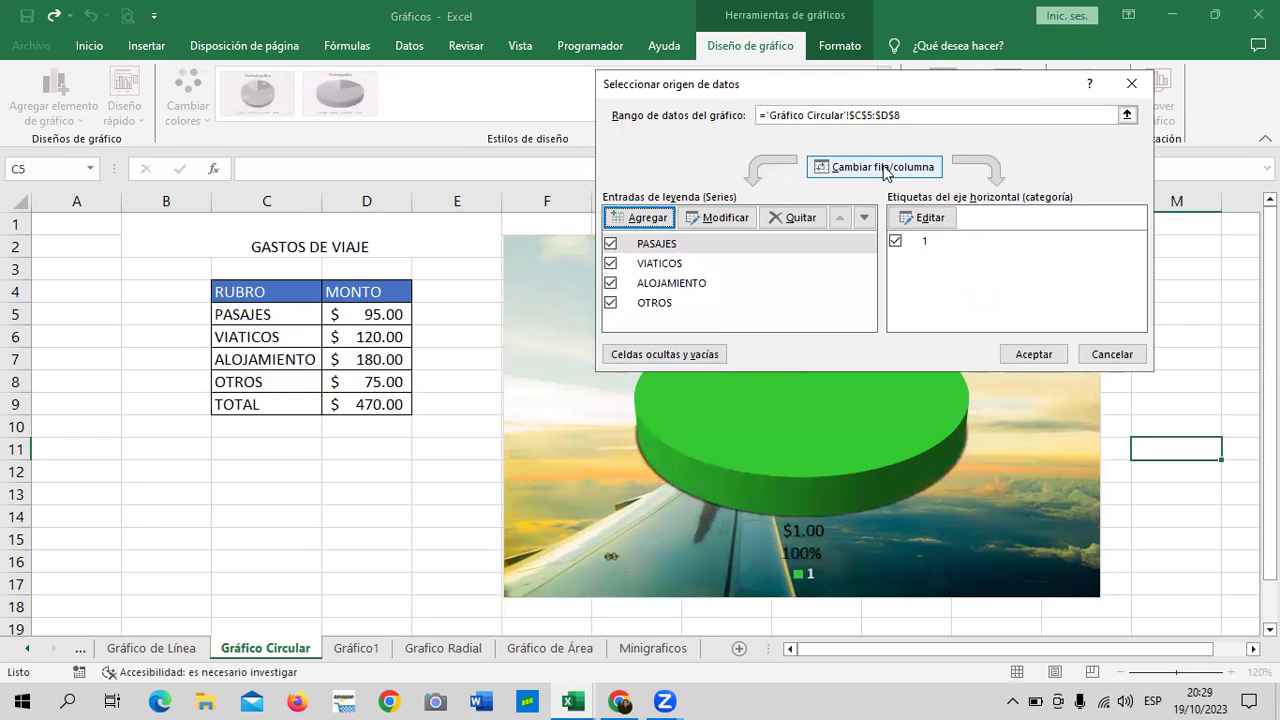
{"action": "left_click", "coordinate": [883, 169]}
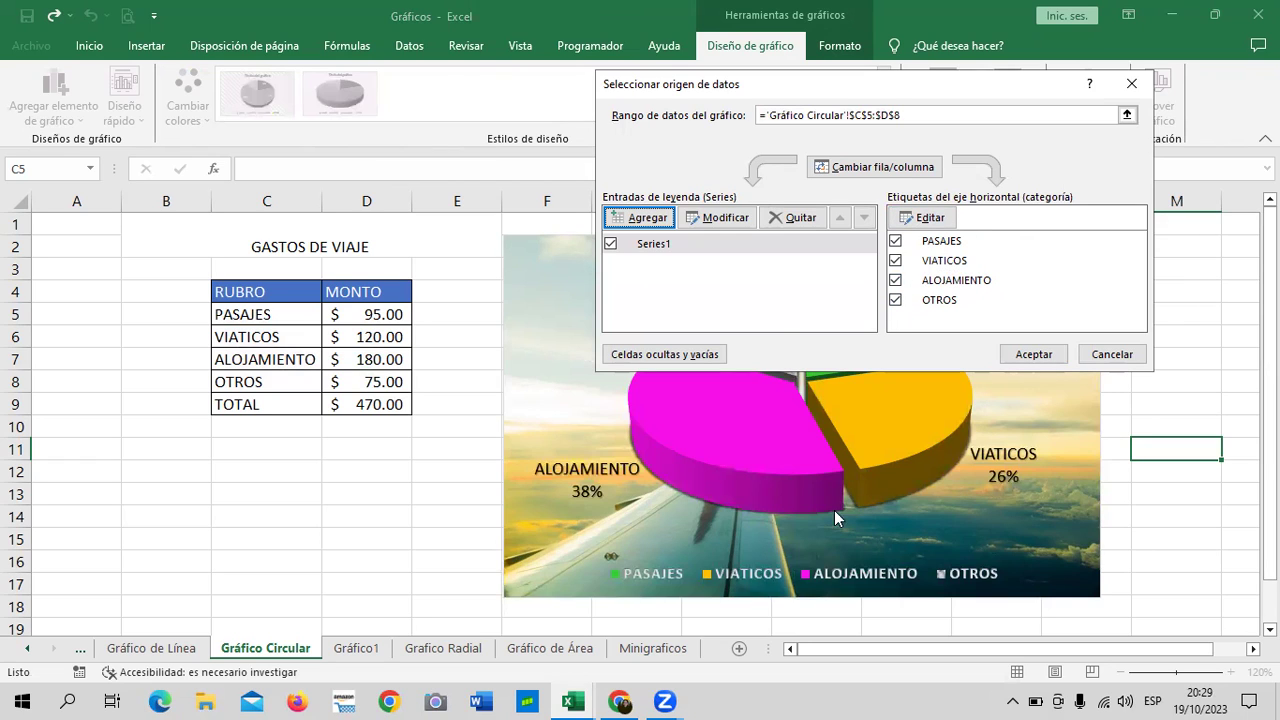
{"action": "left_click", "coordinate": [1034, 354]}
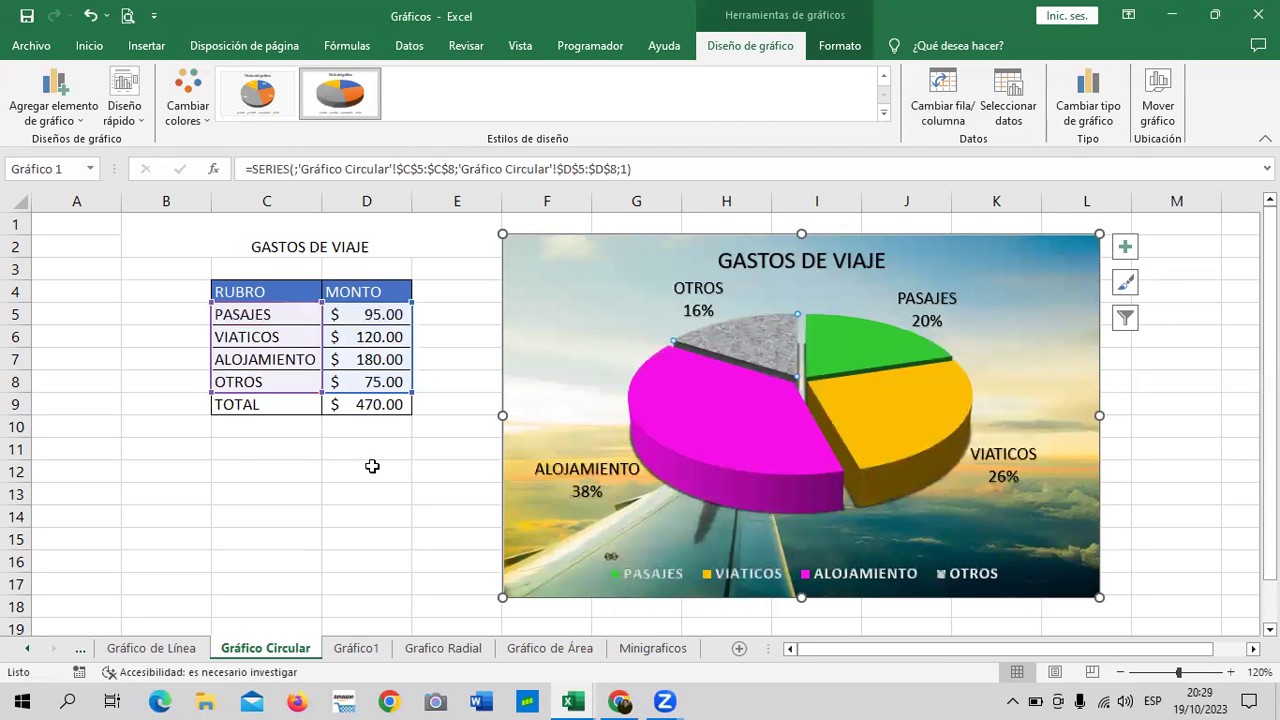
Step: Check the total formula in D9, then move the chart slightly up and left
{"action": "left_click", "coordinate": [410, 490]}
{"action": "left_click", "coordinate": [370, 405]}
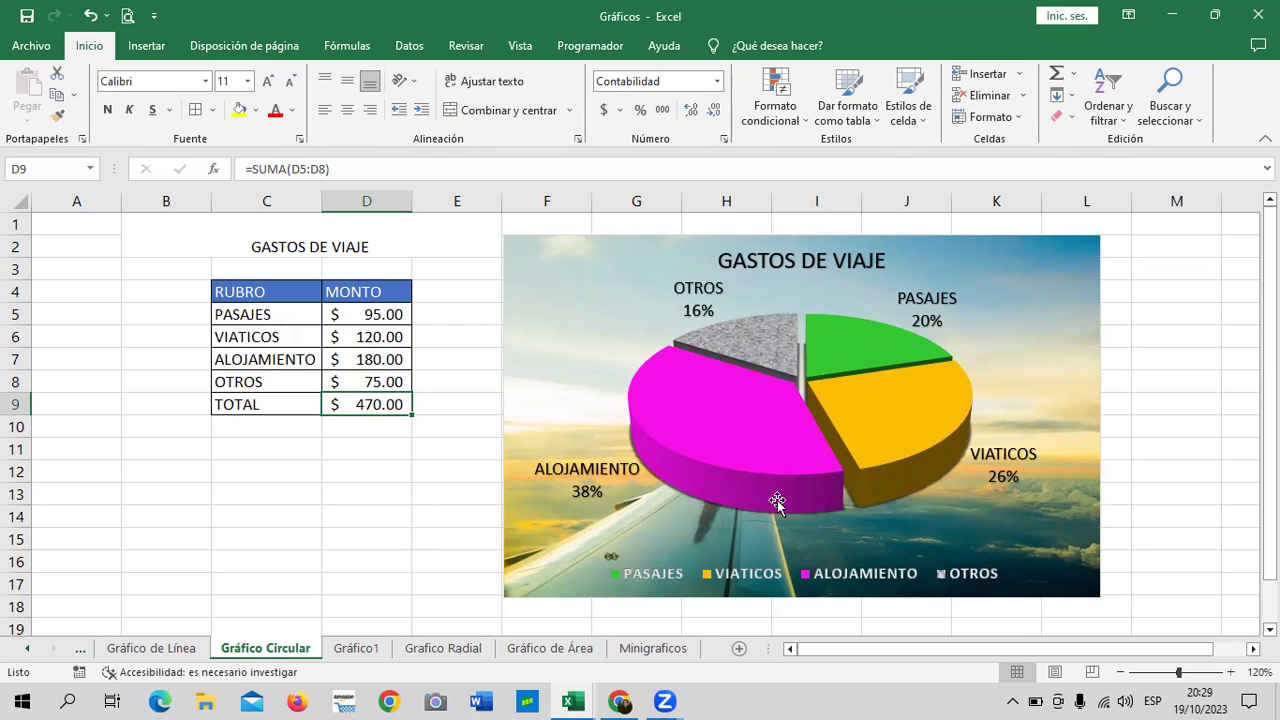
{"action": "mouse_move", "coordinate": [783, 497]}
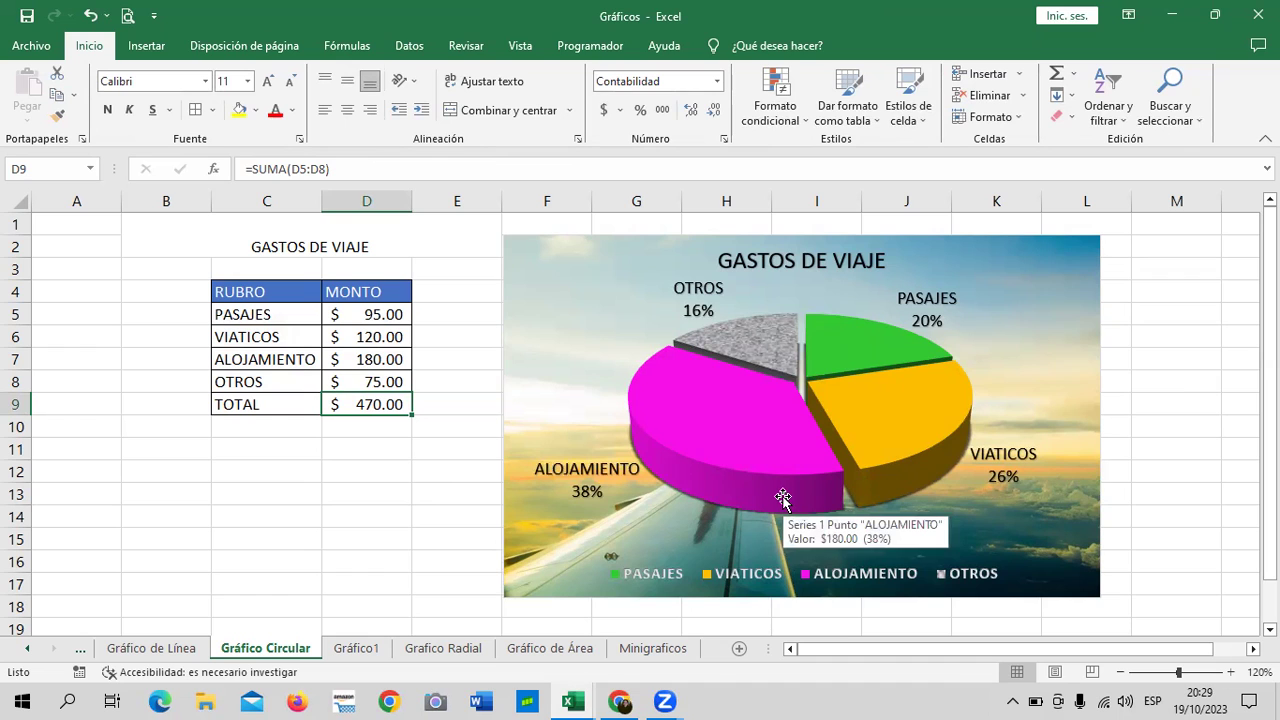
{"action": "left_click", "coordinate": [1212, 390]}
{"action": "left_click", "coordinate": [1051, 279]}
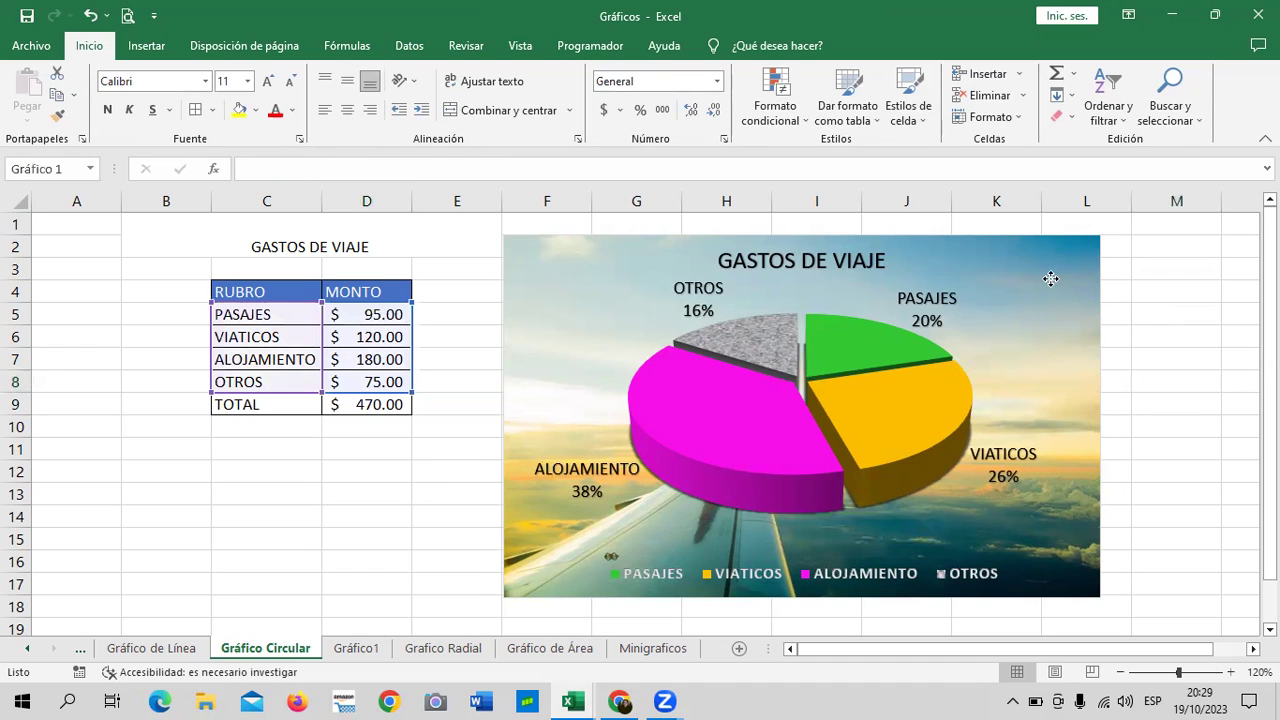
{"action": "left_click_drag", "start_coordinate": [1051, 279], "coordinate": [1019, 272]}
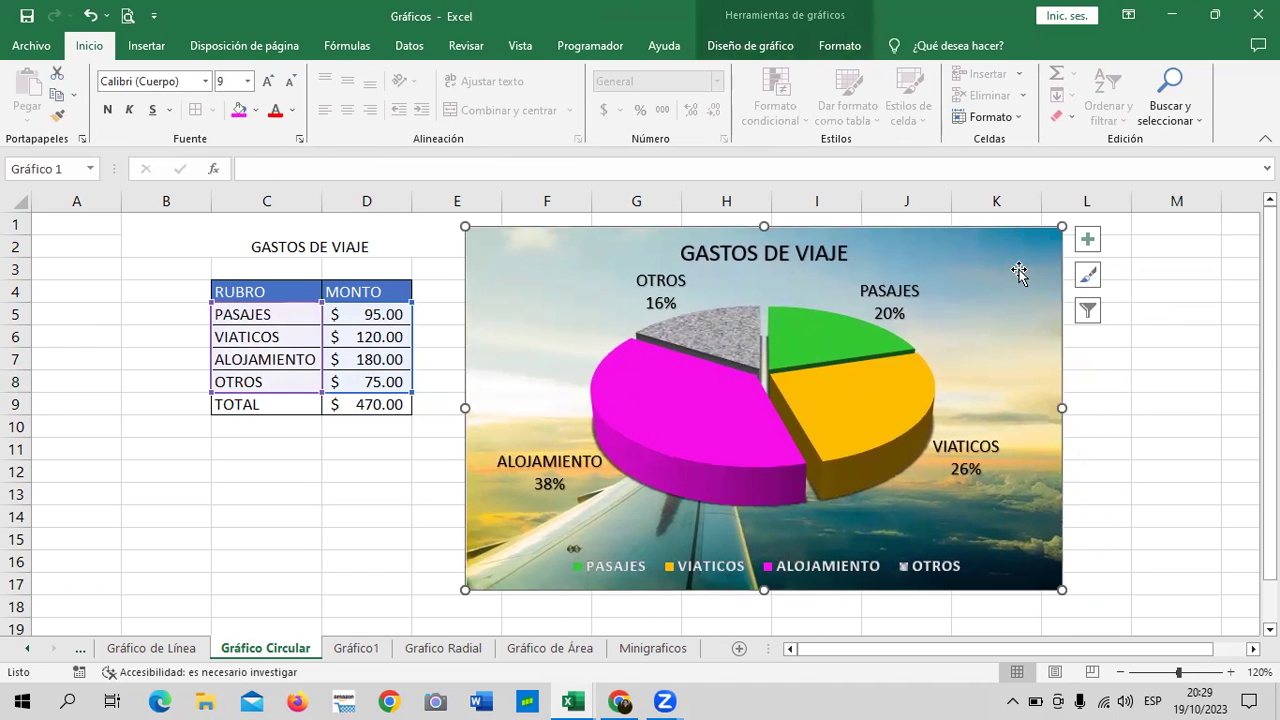
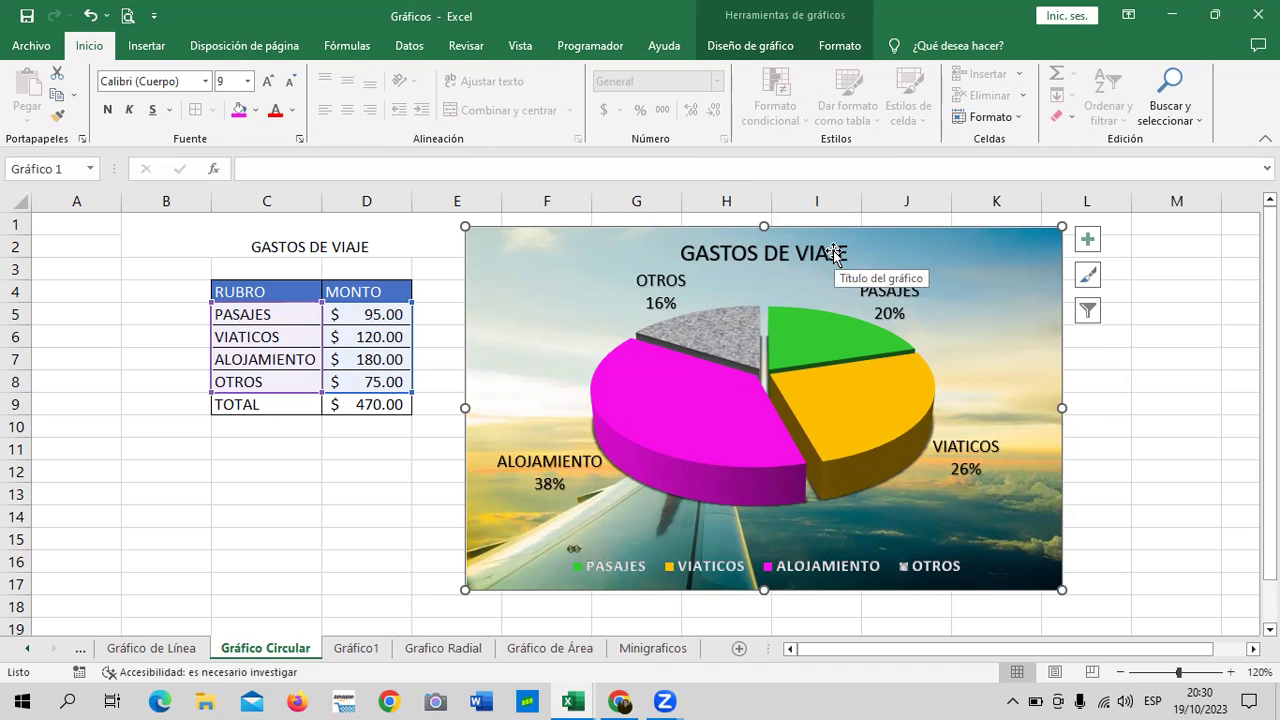
Step: Enlarge the 3D pie by stretching its plot area up-right and down-left
{"action": "left_click", "coordinate": [1153, 404]}
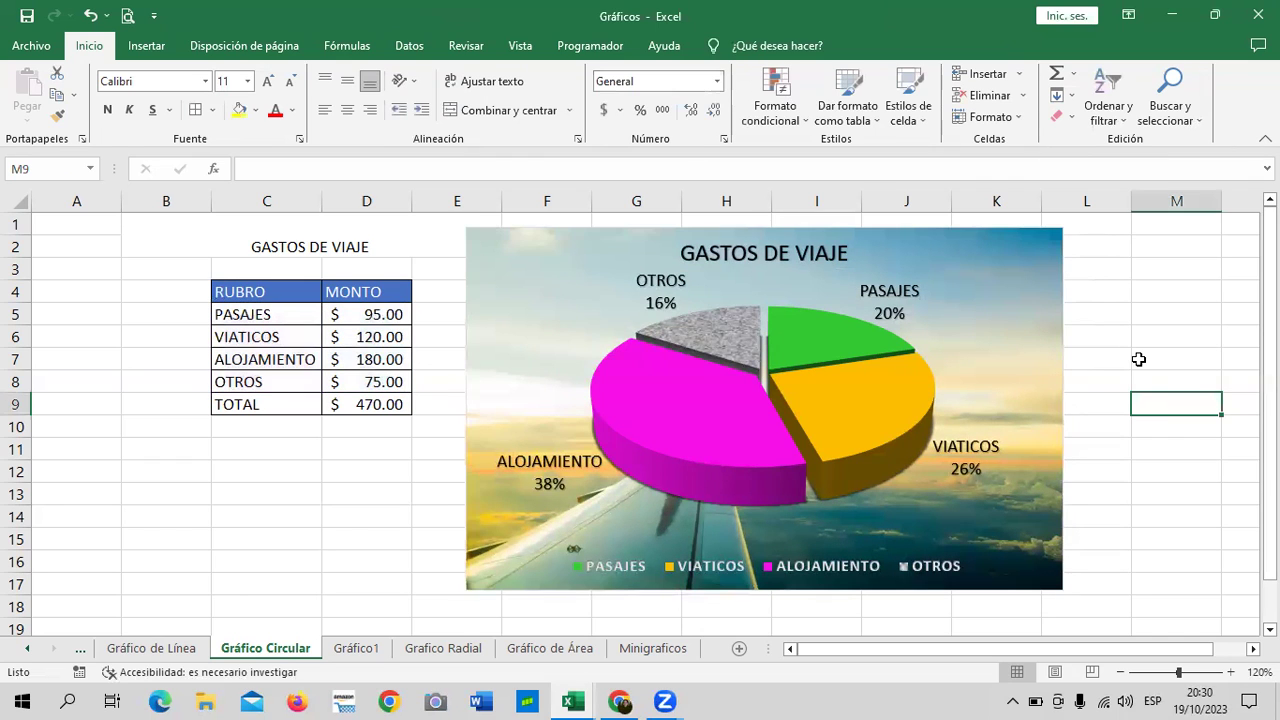
{"action": "left_click", "coordinate": [1010, 325]}
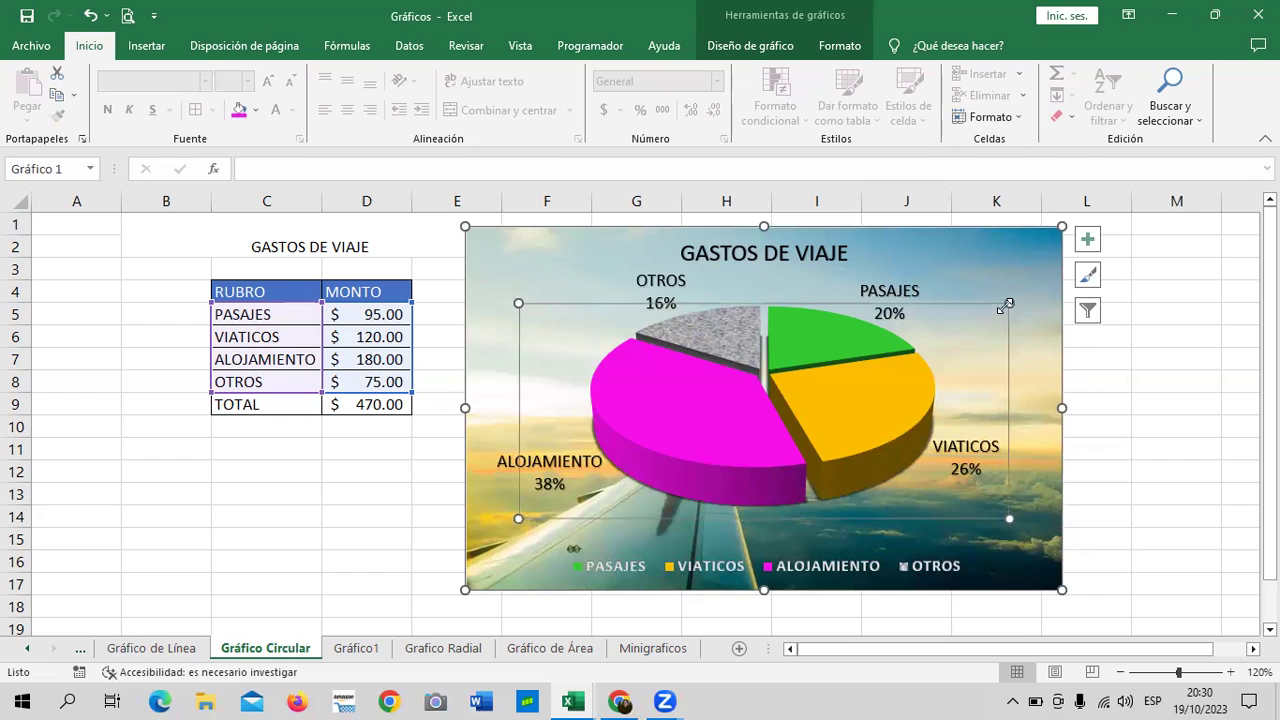
{"action": "left_click_drag", "start_coordinate": [1009, 303], "coordinate": [1056, 281]}
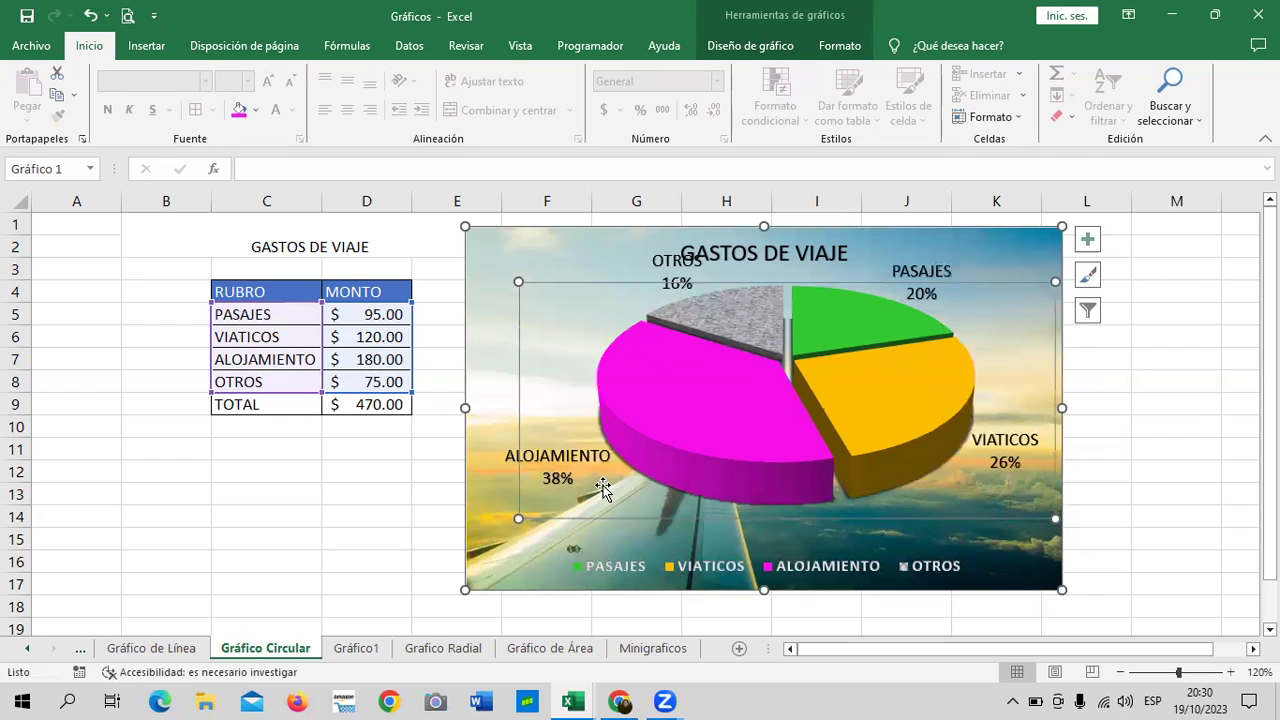
{"action": "left_click_drag", "start_coordinate": [518, 518], "coordinate": [493, 537]}
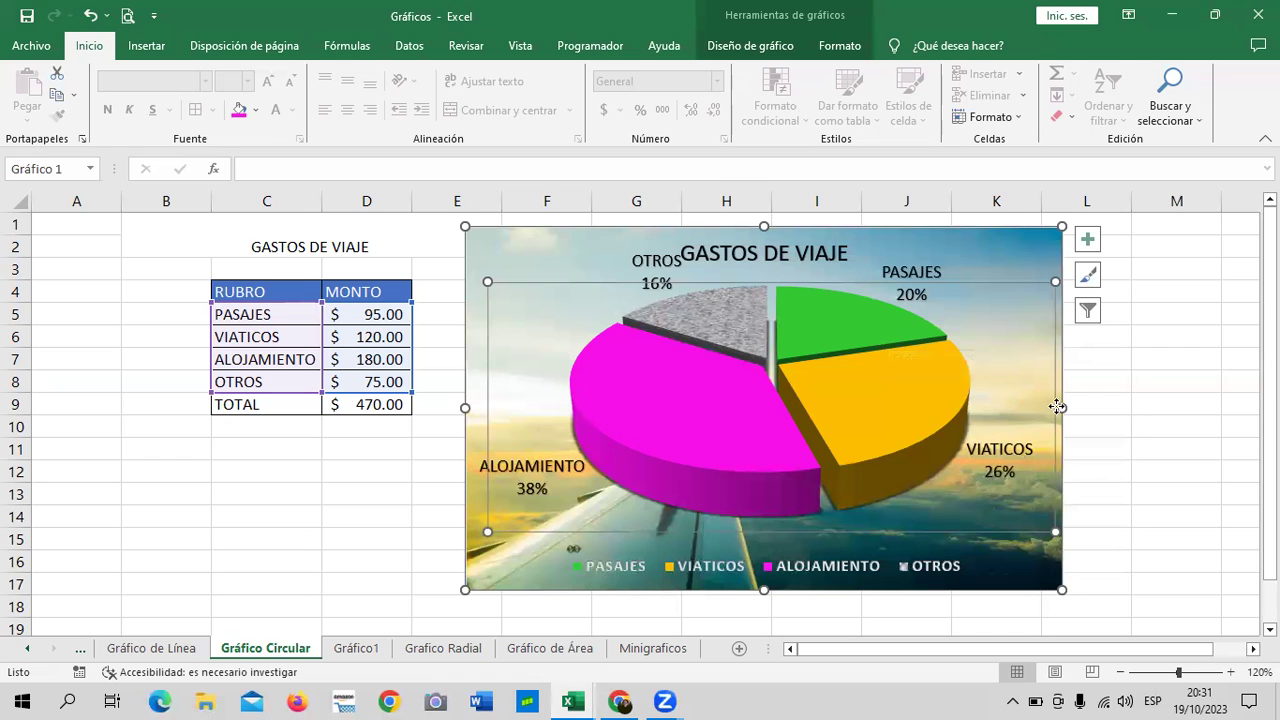
Step: Make the GASTOS DE VIAJE chart slightly narrower from its right edge
{"action": "left_click_drag", "start_coordinate": [1062, 407], "coordinate": [1046, 407]}
{"action": "left_click", "coordinate": [1100, 406]}
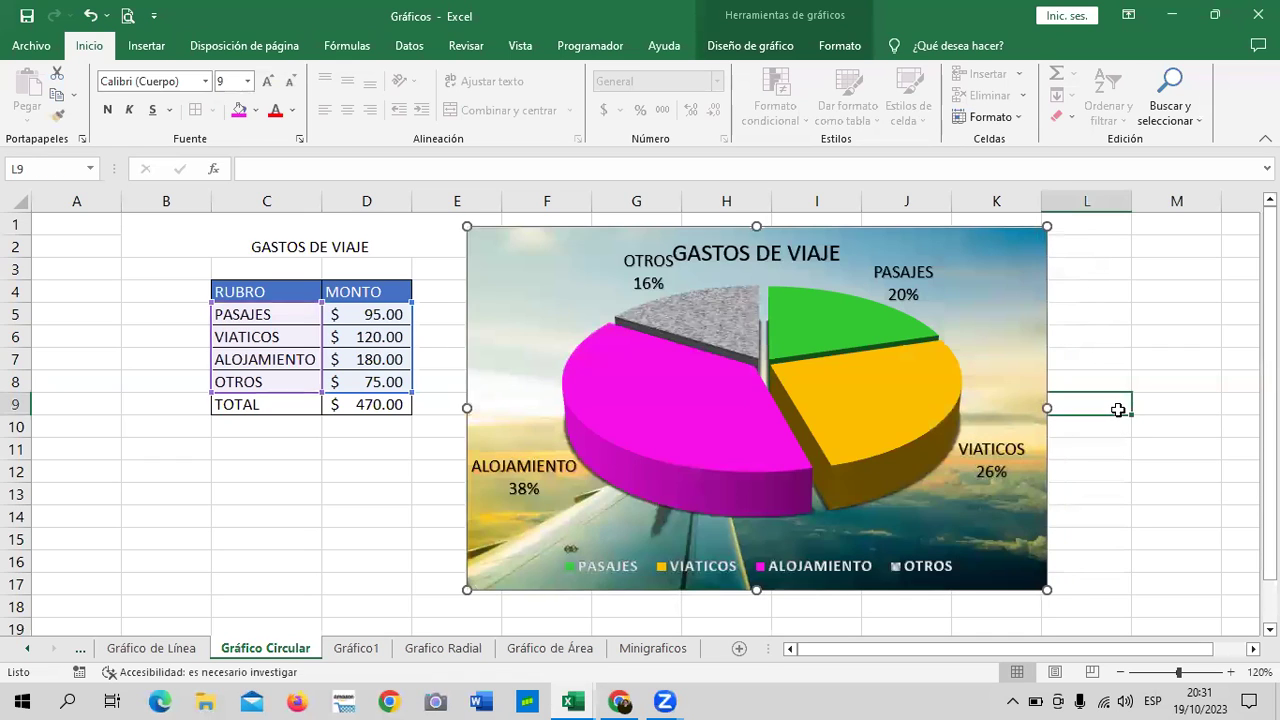
{"action": "left_click", "coordinate": [962, 346]}
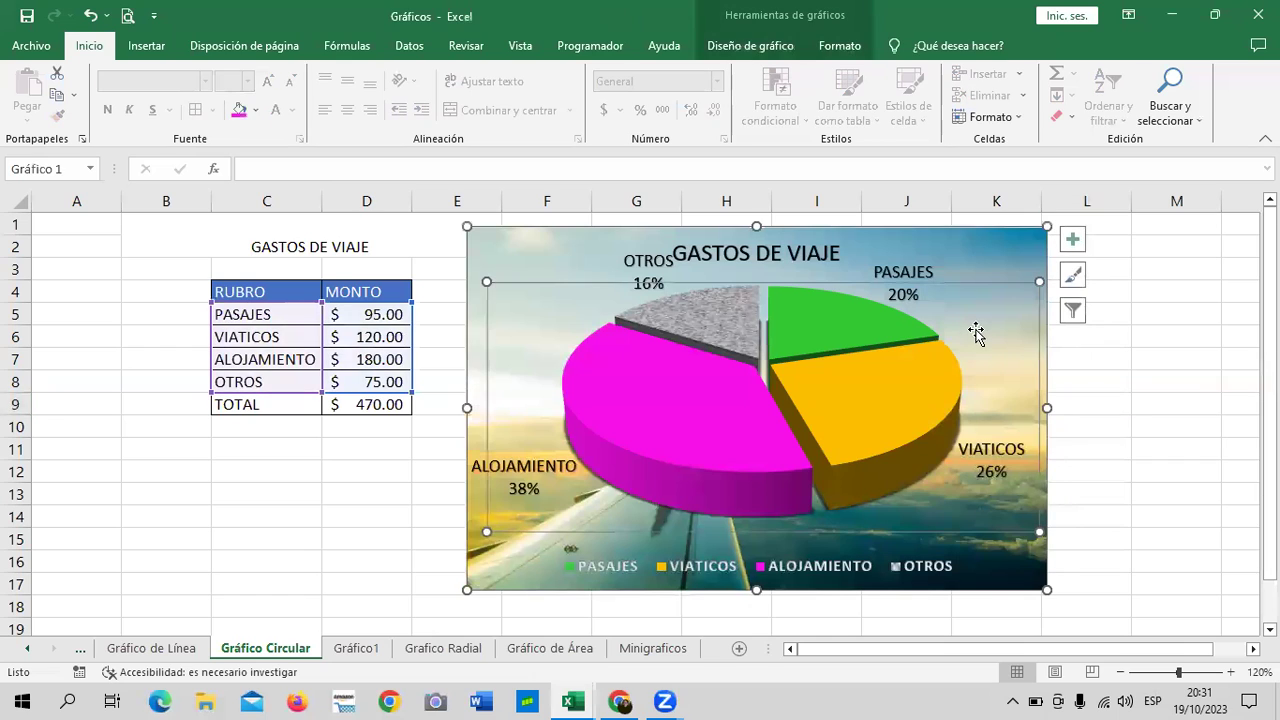
{"action": "left_click", "coordinate": [992, 258]}
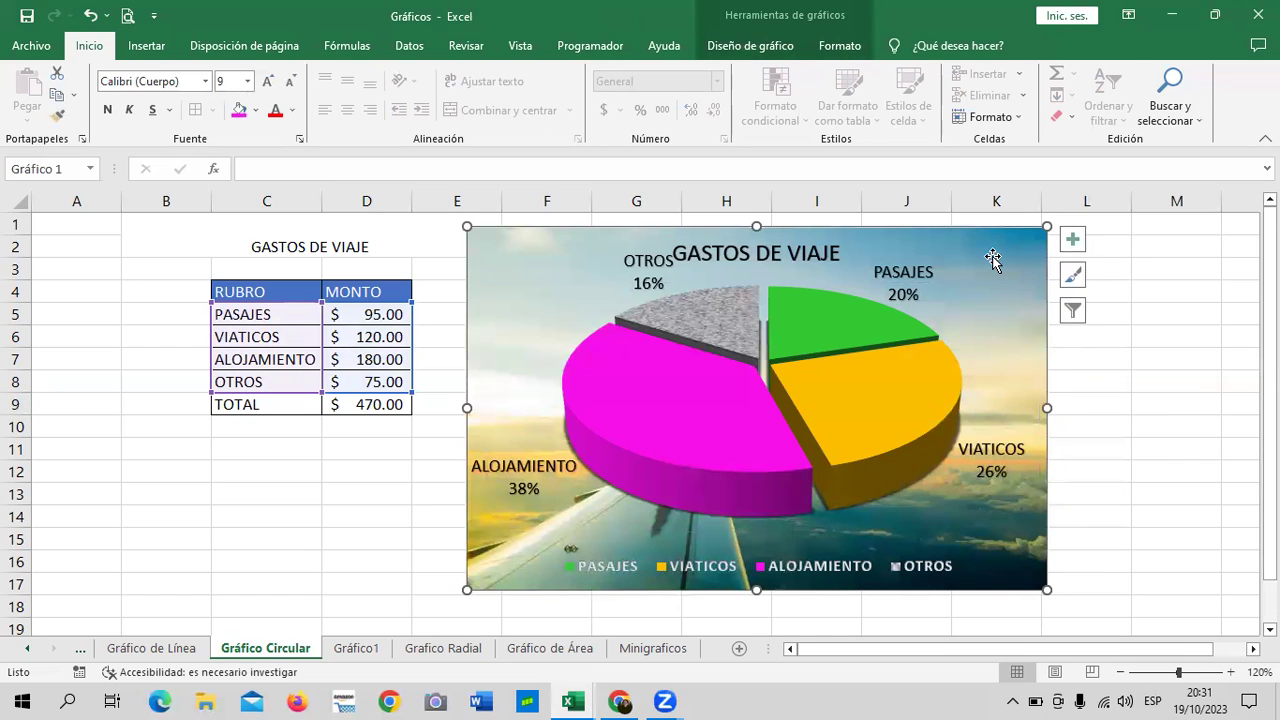
{"action": "left_click", "coordinate": [1145, 448]}
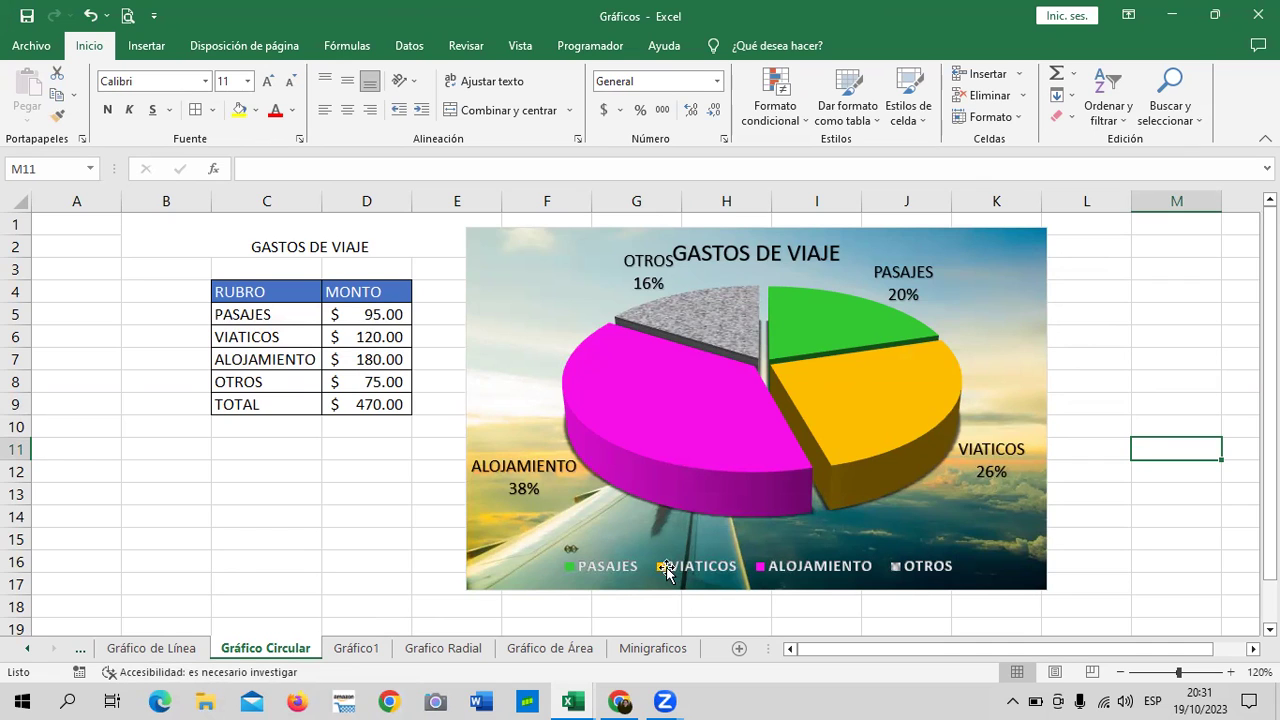
{"action": "left_click", "coordinate": [356, 648]}
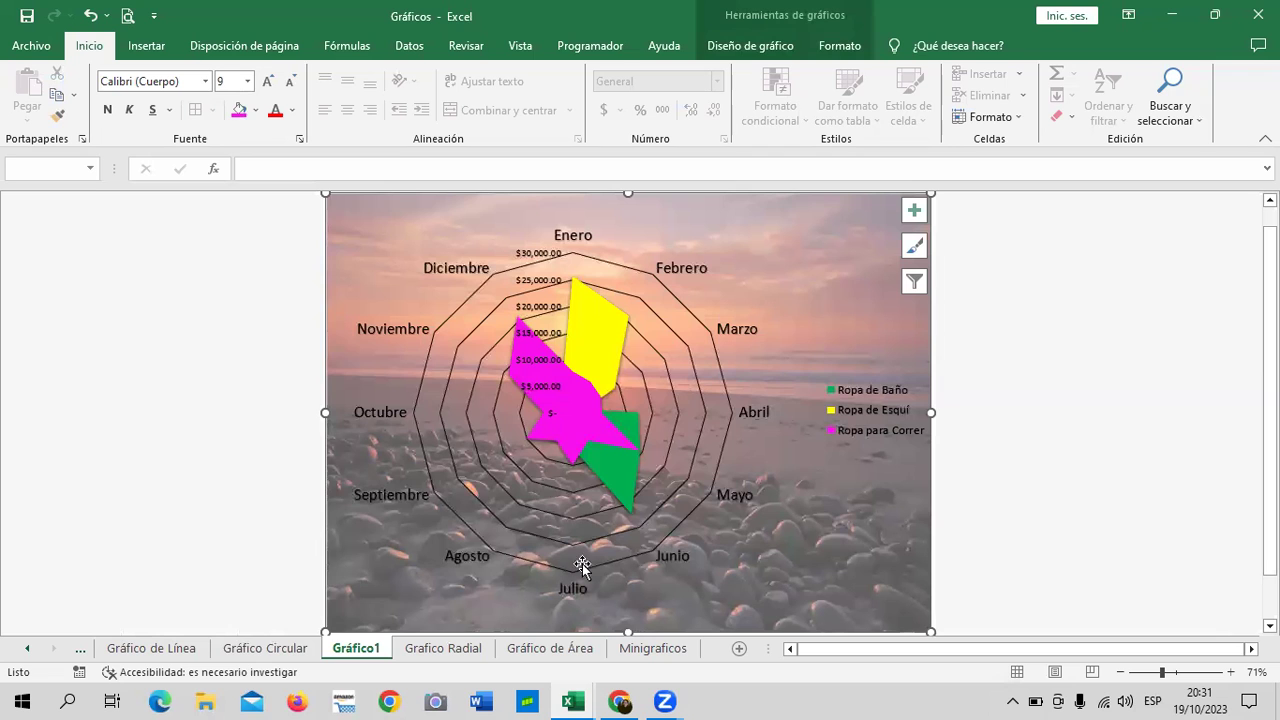
{"action": "left_click", "coordinate": [302, 650]}
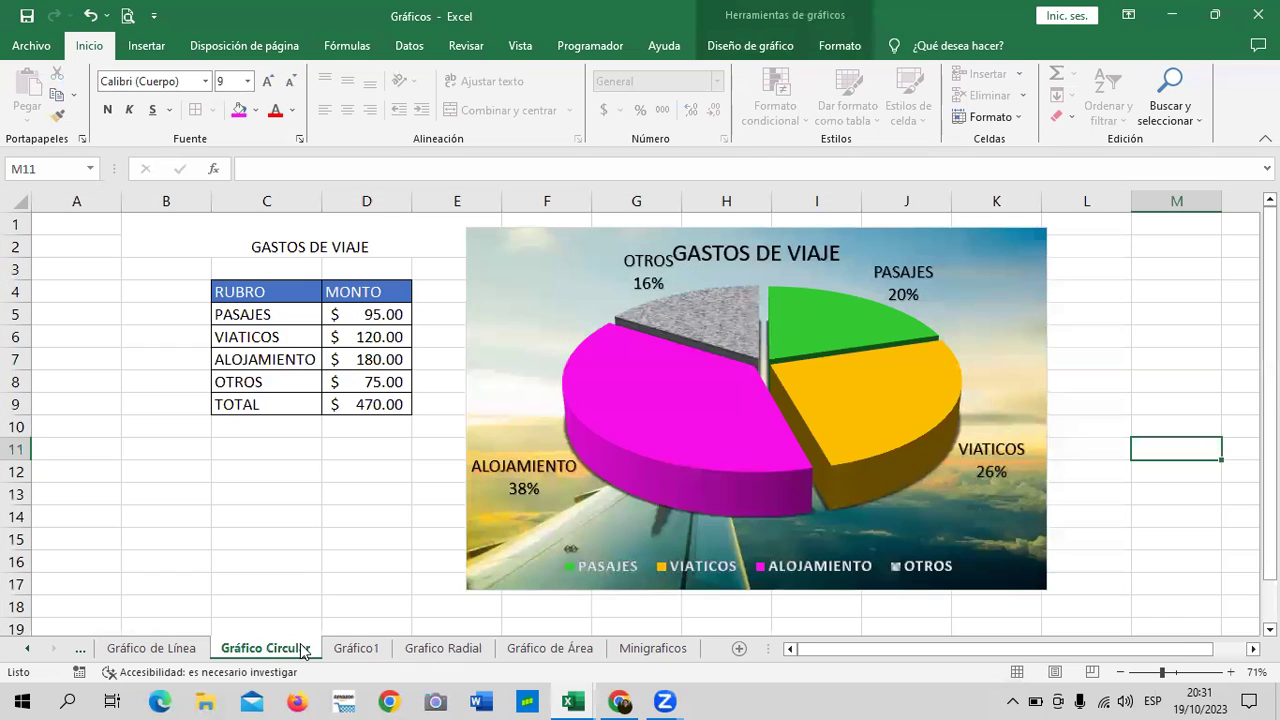
{"action": "left_click", "coordinate": [593, 538]}
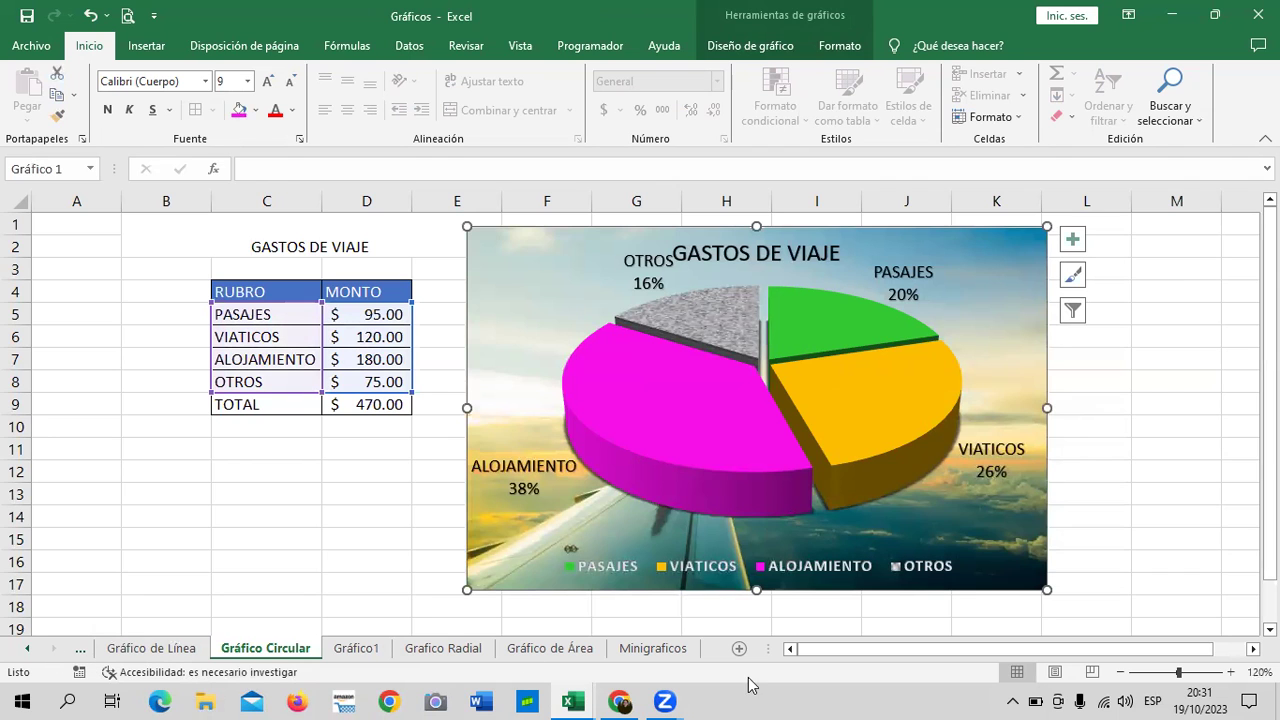
{"action": "left_click", "coordinate": [139, 652]}
Step: Show the Gráfico de Línea sales table at 130% with cell A5 selected, ready to insert
{"action": "left_click", "coordinate": [640, 420]}
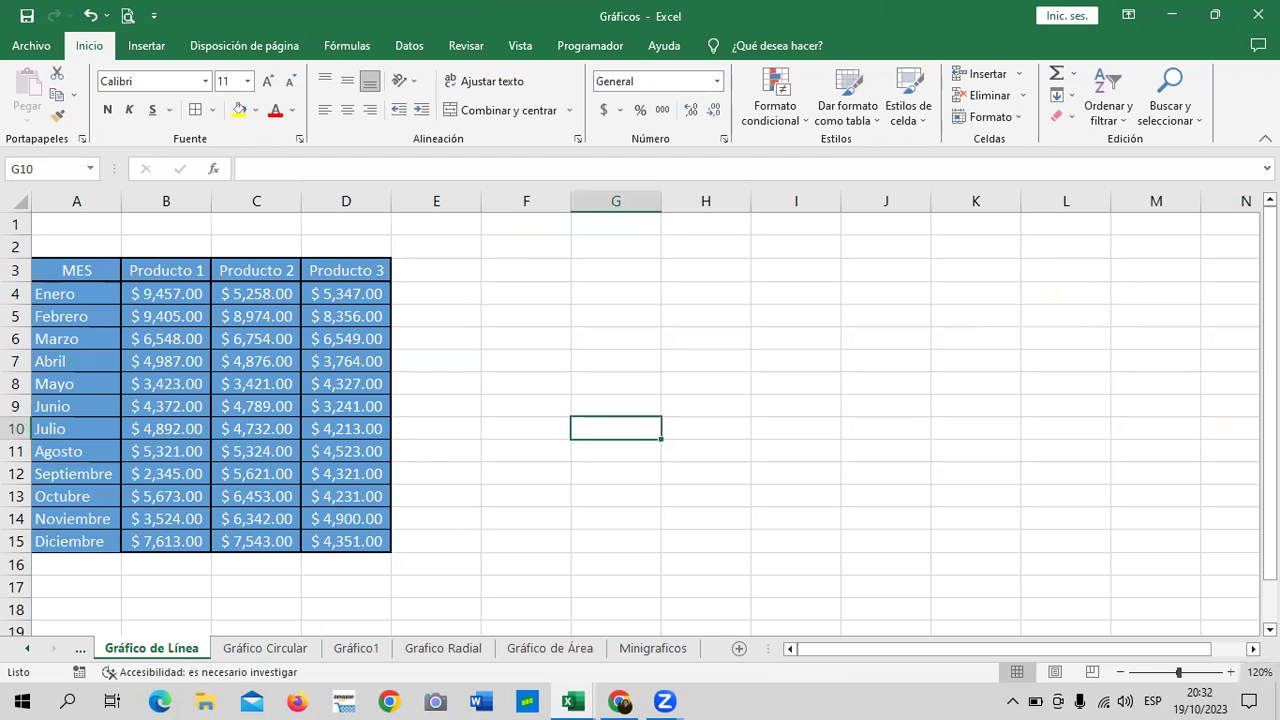
{"action": "left_click", "coordinate": [1230, 672]}
{"action": "left_click", "coordinate": [690, 318]}
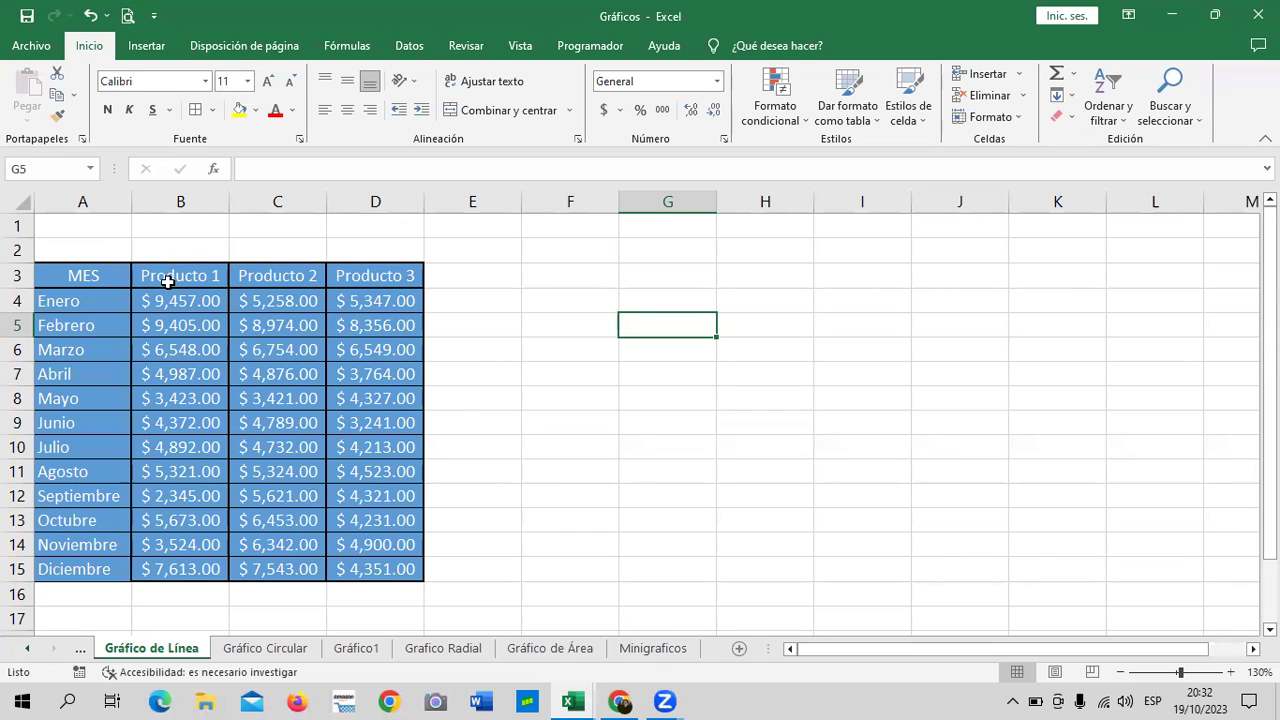
{"action": "left_click", "coordinate": [117, 333]}
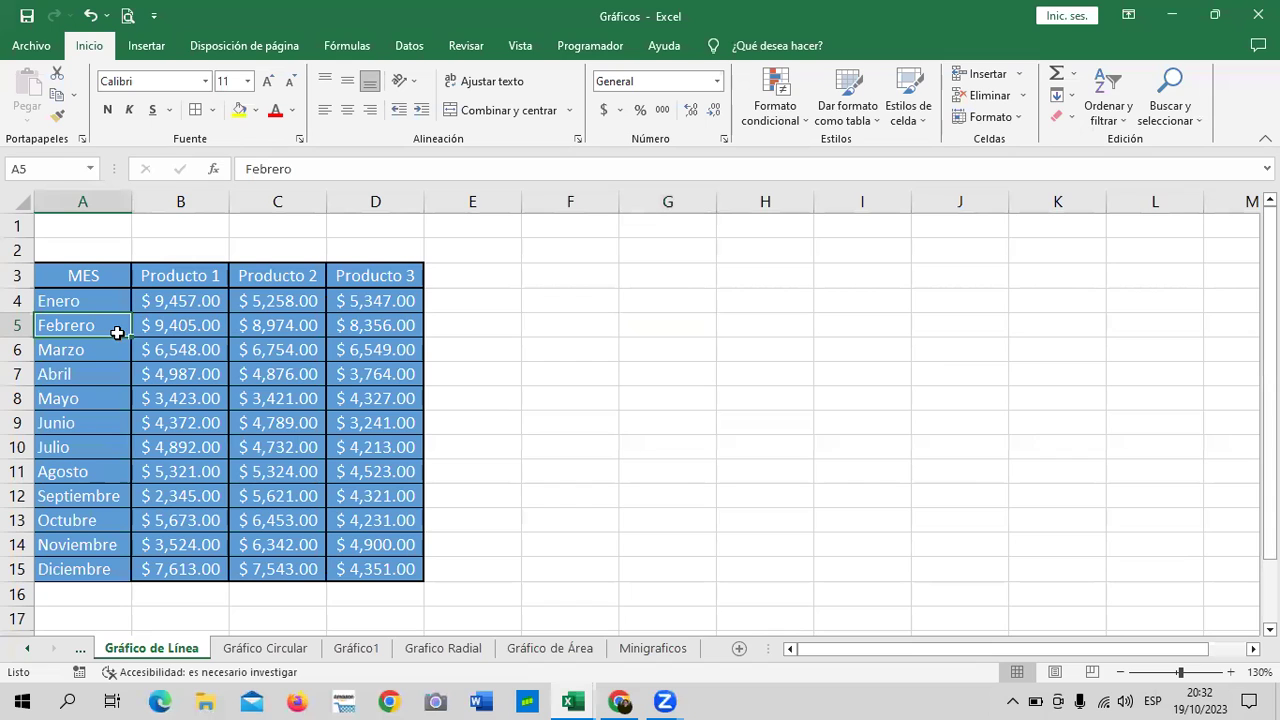
{"action": "left_click", "coordinate": [147, 46]}
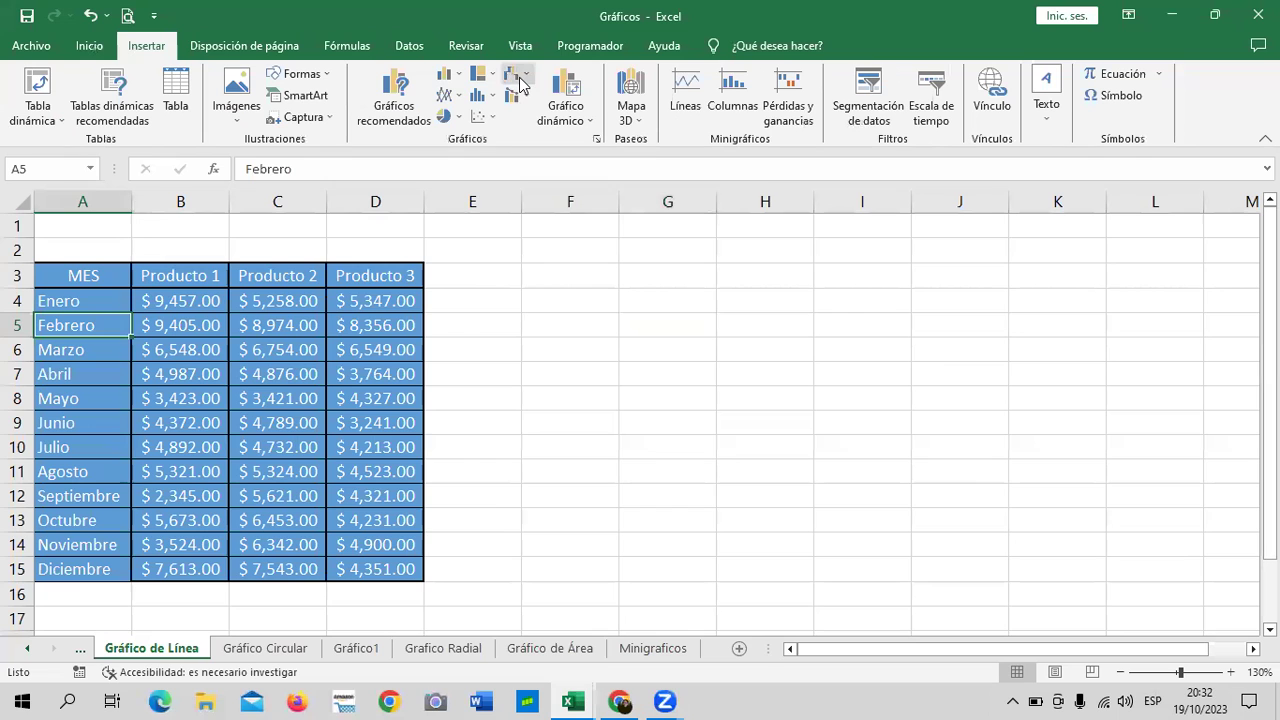
Step: Insert a Línea apilada con marcadores chart of the Producto 1–3 monthly sales
{"action": "left_click", "coordinate": [405, 103]}
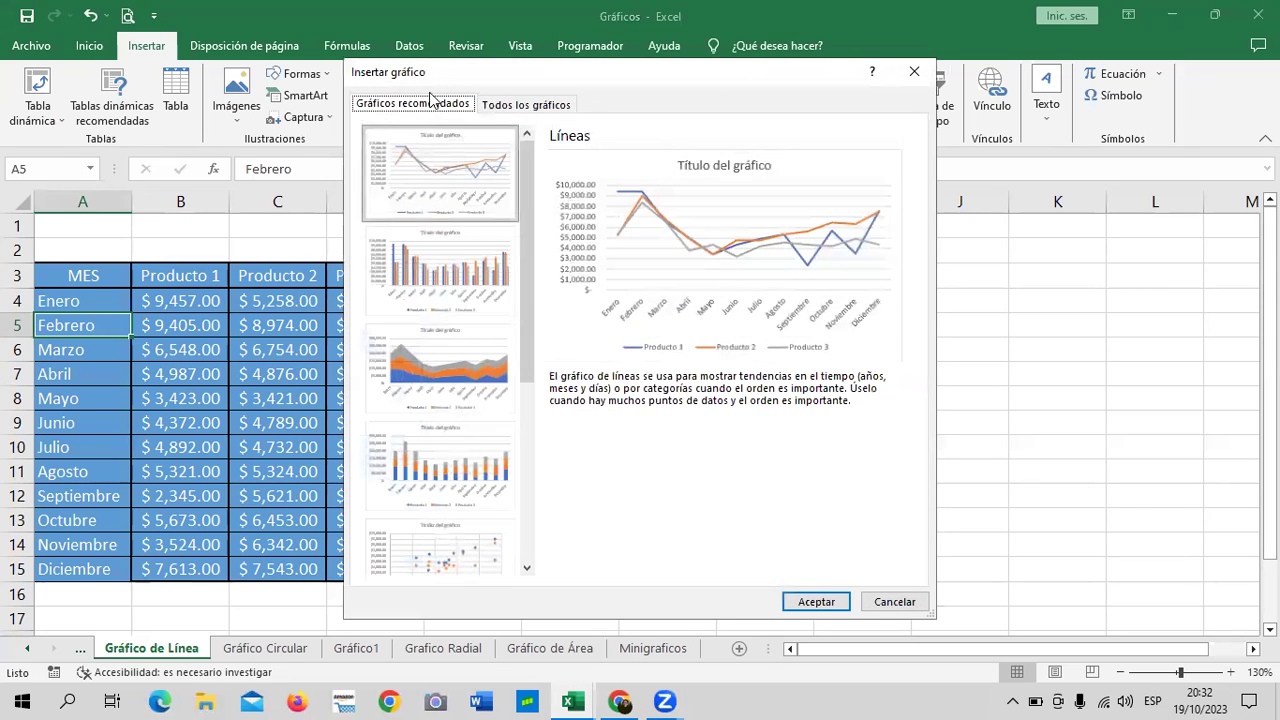
{"action": "scroll", "coordinate": [503, 316], "scroll_direction": "down", "scroll_amount": 3}
{"action": "scroll", "coordinate": [503, 316], "scroll_direction": "up", "scroll_amount": 3}
{"action": "left_click", "coordinate": [535, 110]}
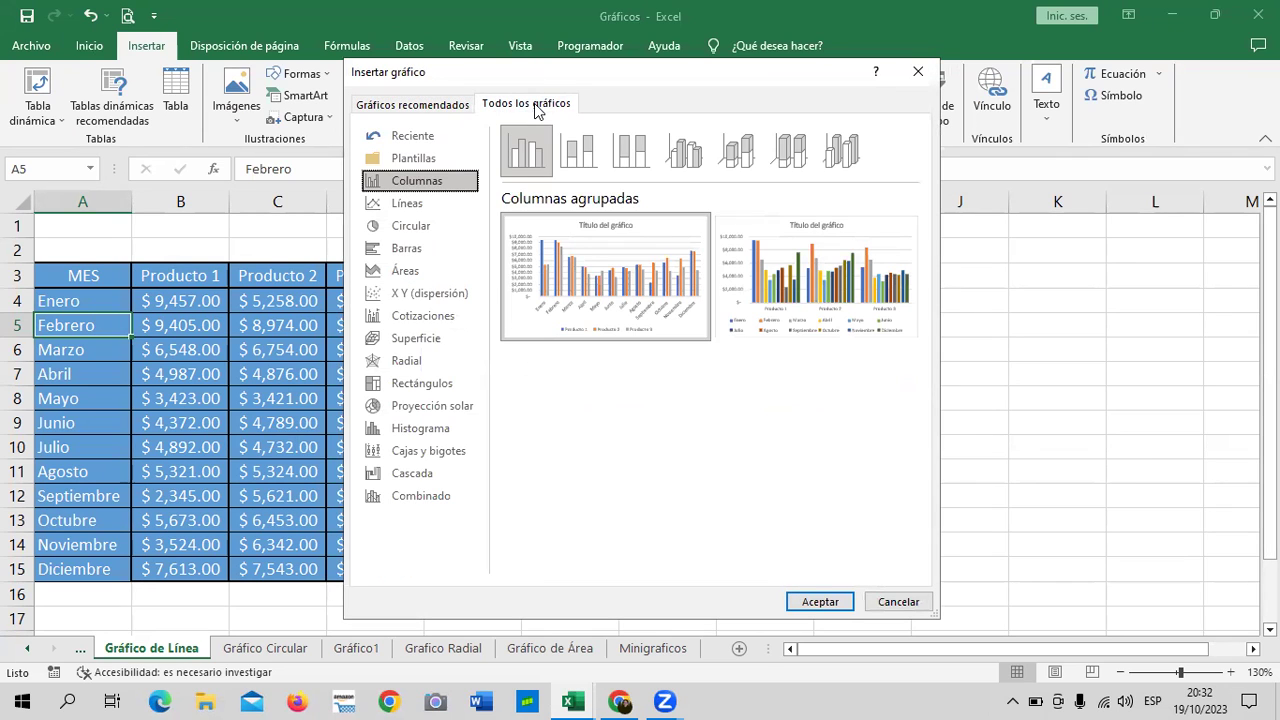
{"action": "left_click", "coordinate": [455, 215]}
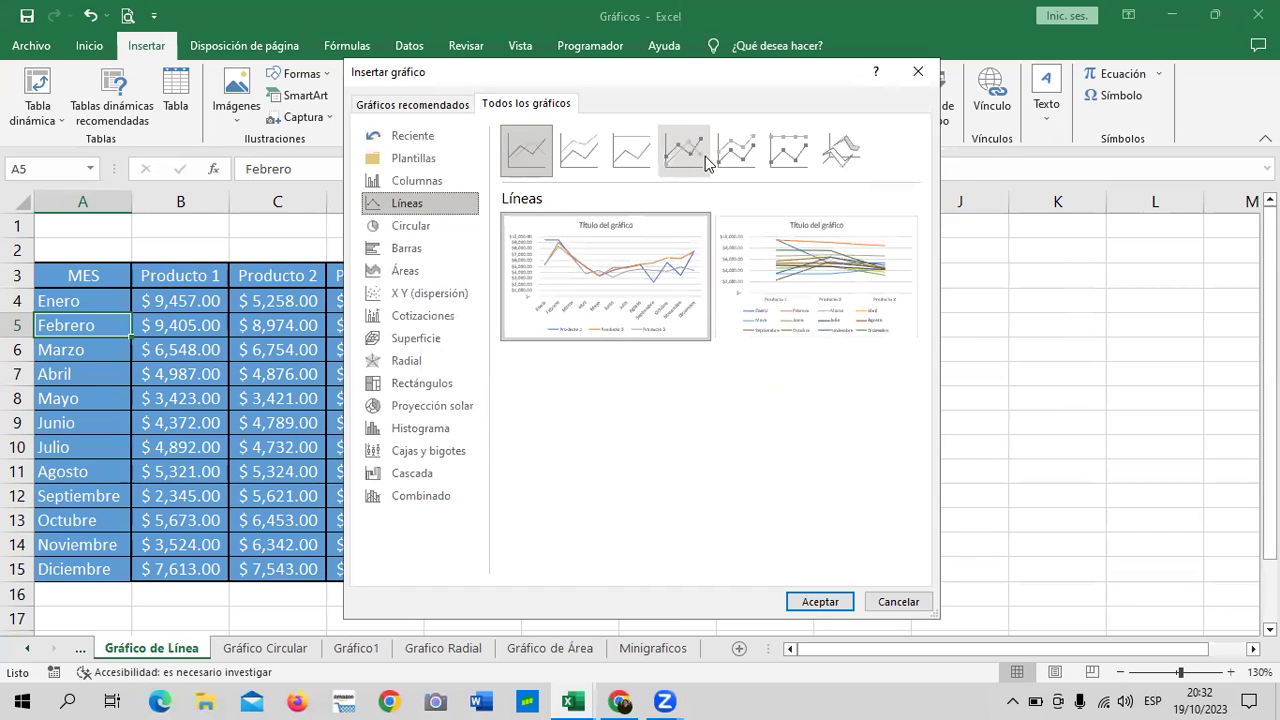
{"action": "left_click", "coordinate": [694, 158]}
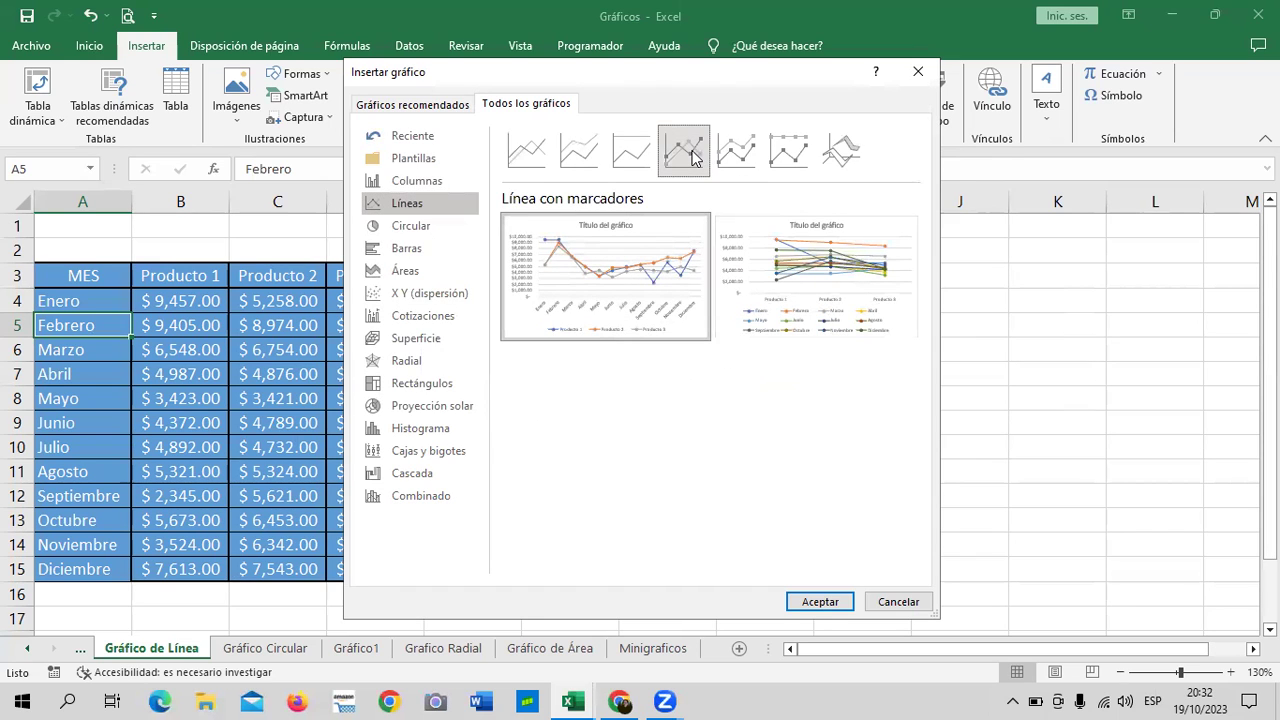
{"action": "left_click", "coordinate": [728, 152]}
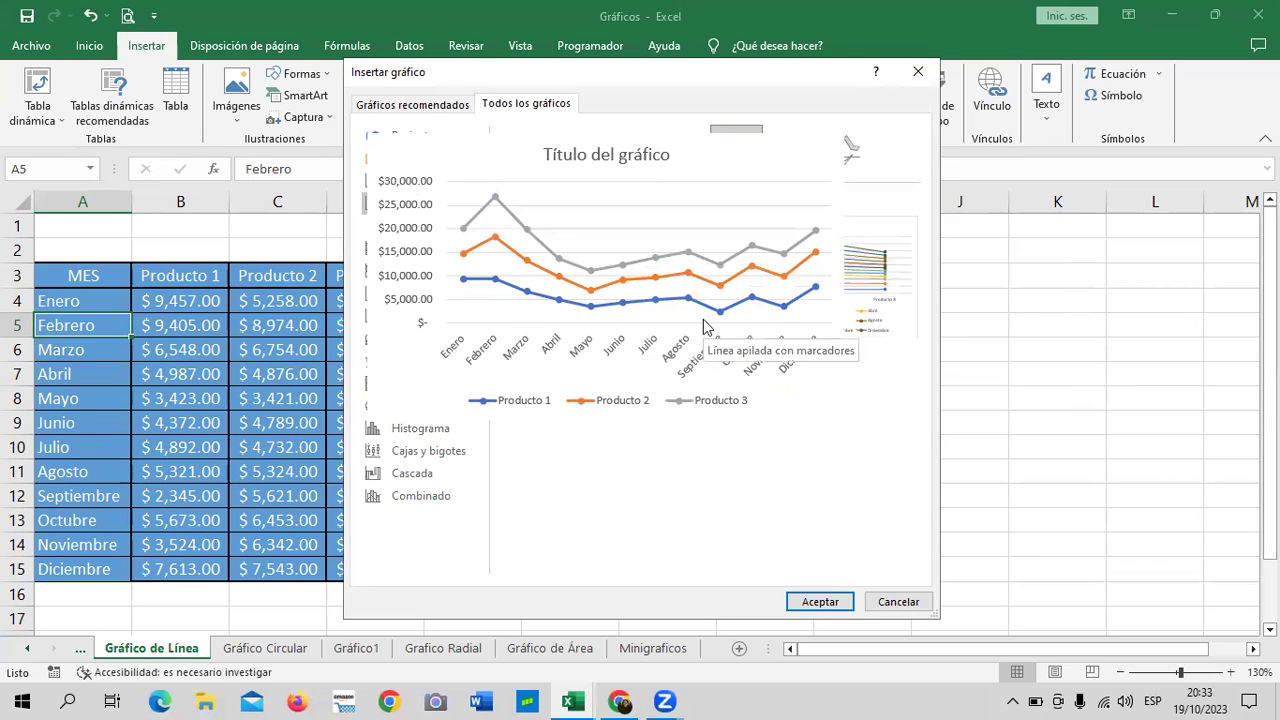
{"action": "left_click", "coordinate": [828, 604]}
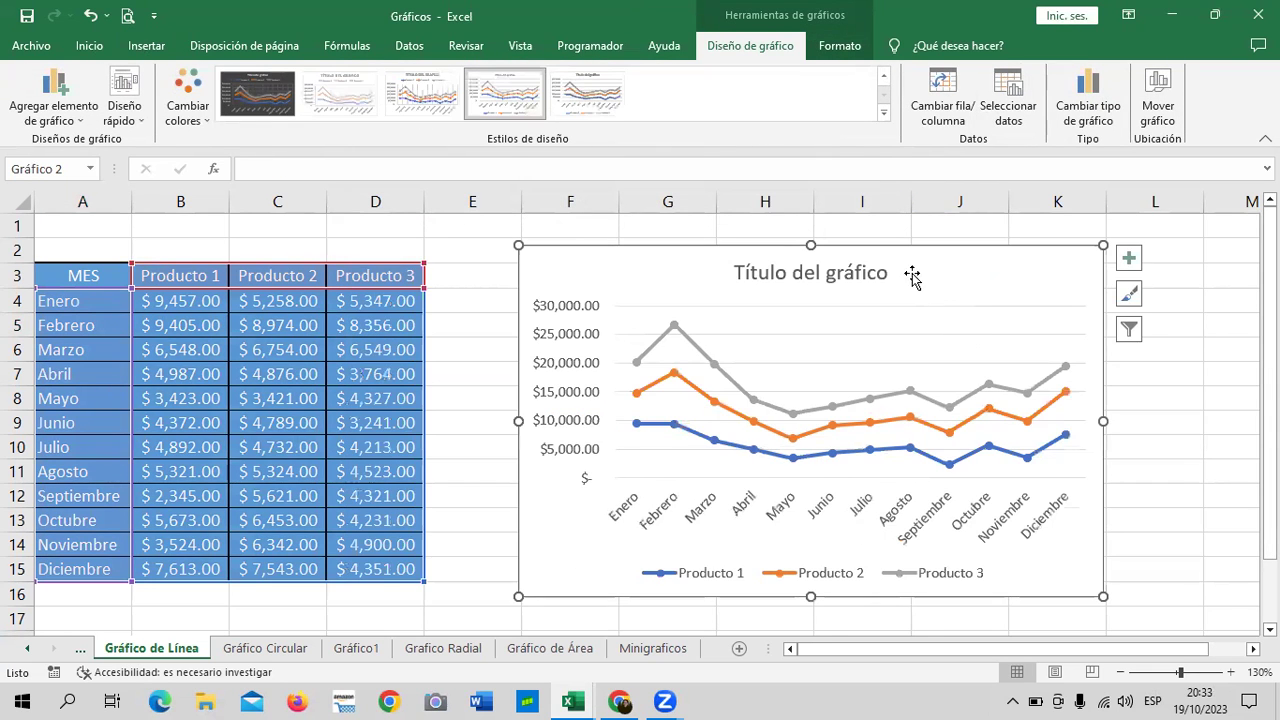
Step: Nudge the line chart slightly up-left, then check each Producto line and the legend
{"action": "left_click_drag", "start_coordinate": [910, 260], "coordinate": [905, 261]}
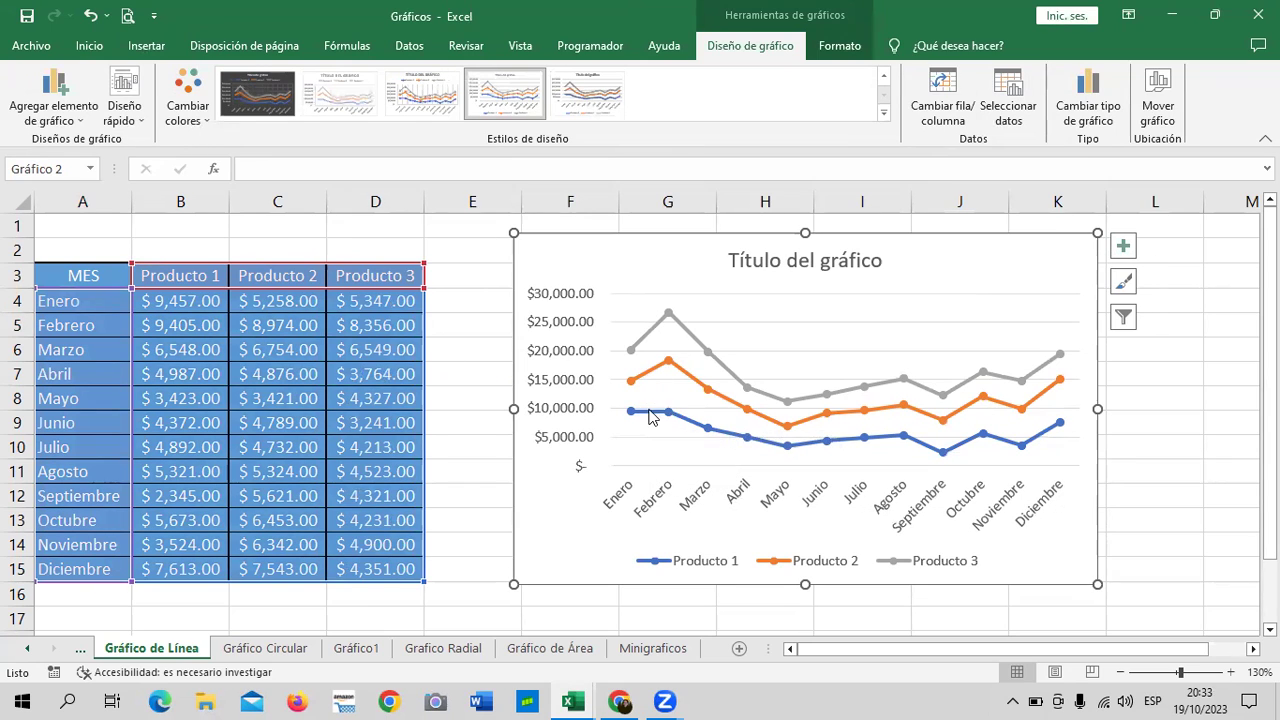
{"action": "left_click", "coordinate": [650, 413]}
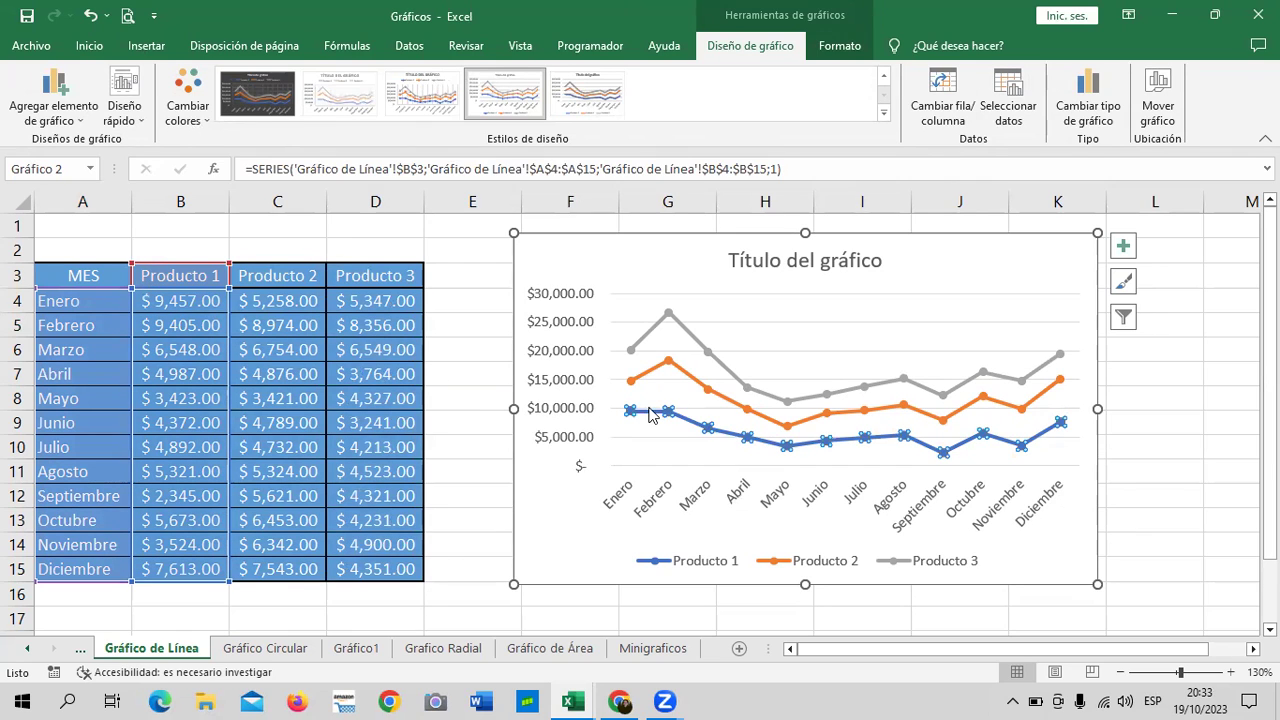
{"action": "left_click", "coordinate": [725, 400]}
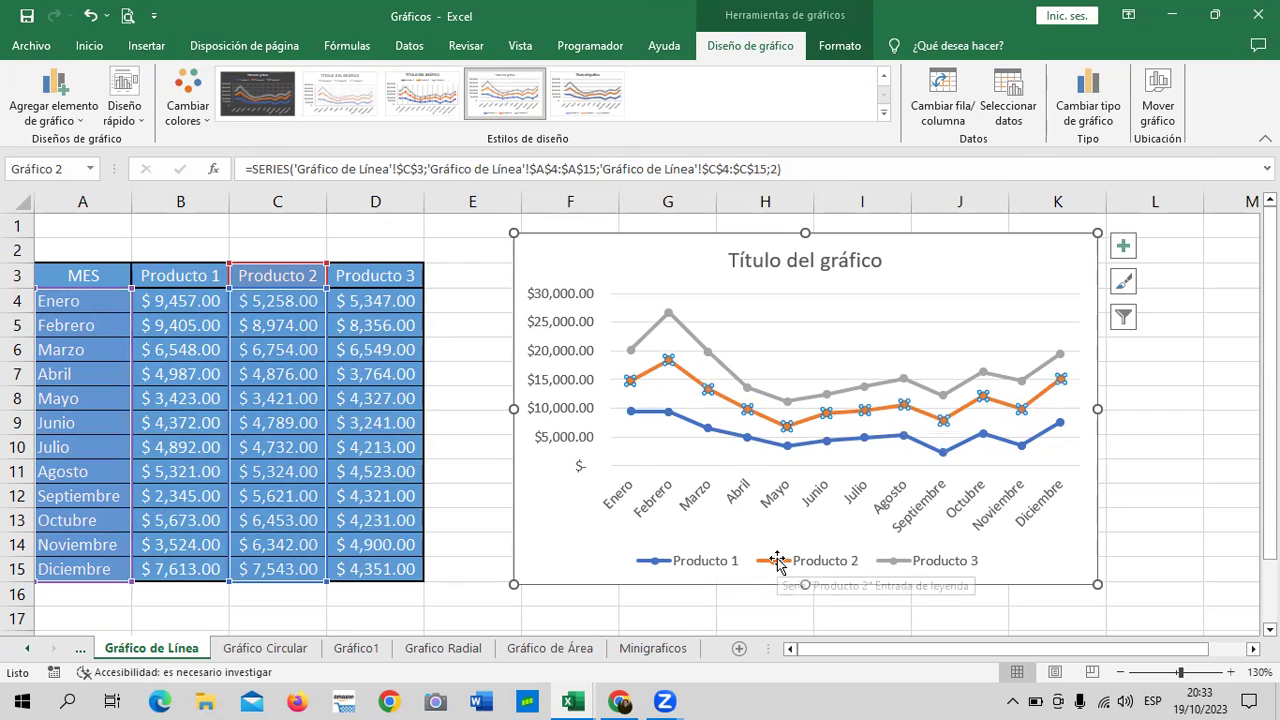
{"action": "left_click", "coordinate": [903, 562]}
{"action": "left_click", "coordinate": [873, 388]}
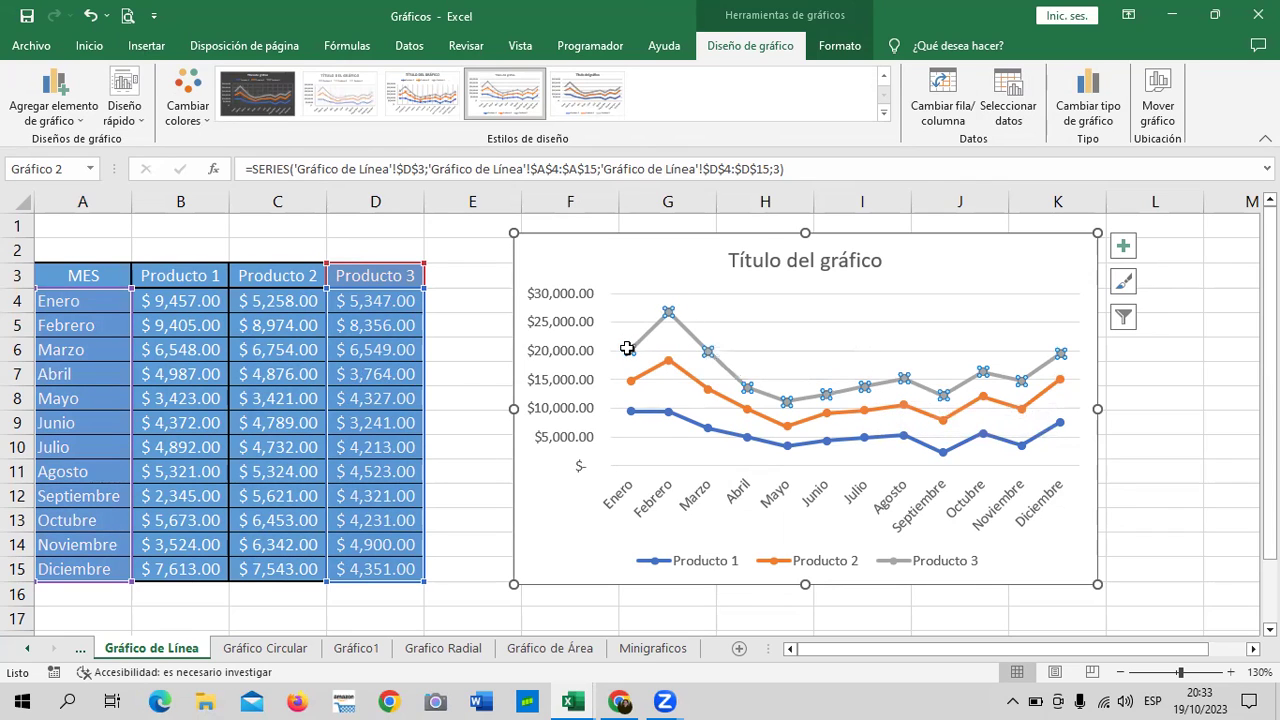
Step: Apply the dark chart style and check each Producto series line
{"action": "left_click", "coordinate": [279, 110]}
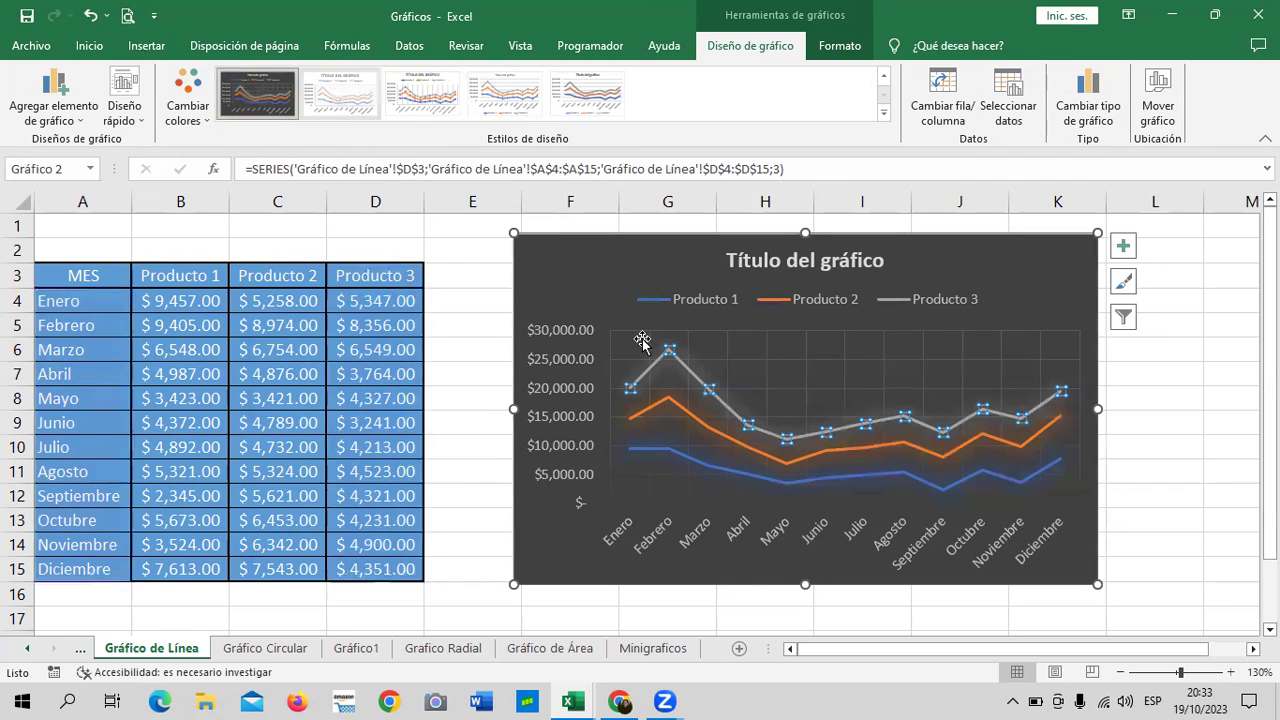
{"action": "left_click", "coordinate": [692, 458]}
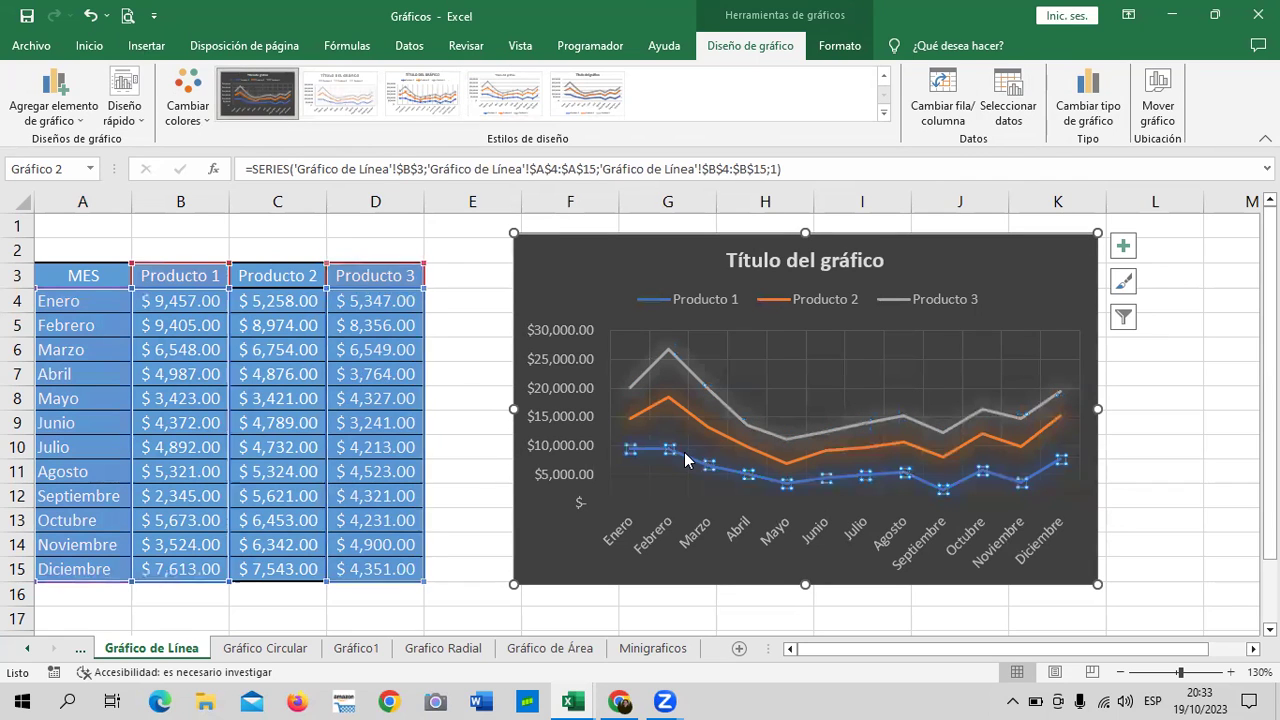
{"action": "left_click", "coordinate": [956, 452]}
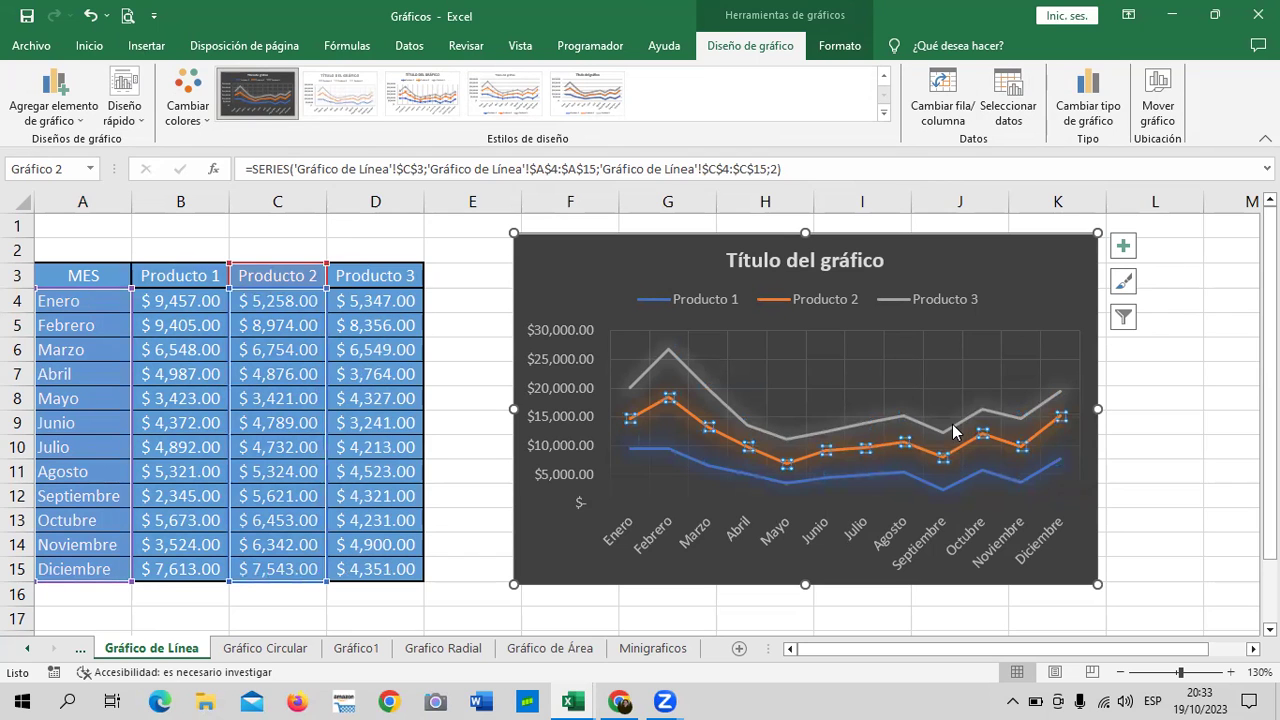
{"action": "left_click", "coordinate": [947, 428]}
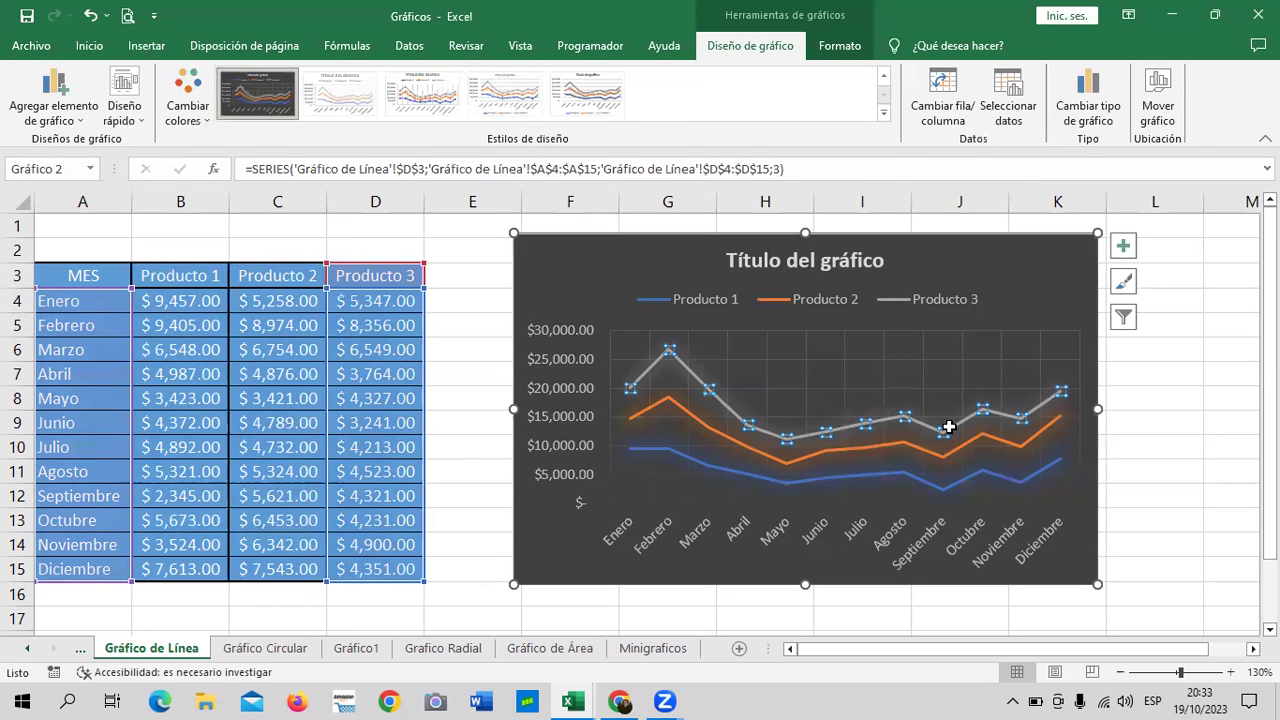
Step: Try three lighter styles, return to the dark style, and bring up Cambiar tipo de gráfico
{"action": "left_click", "coordinate": [600, 110]}
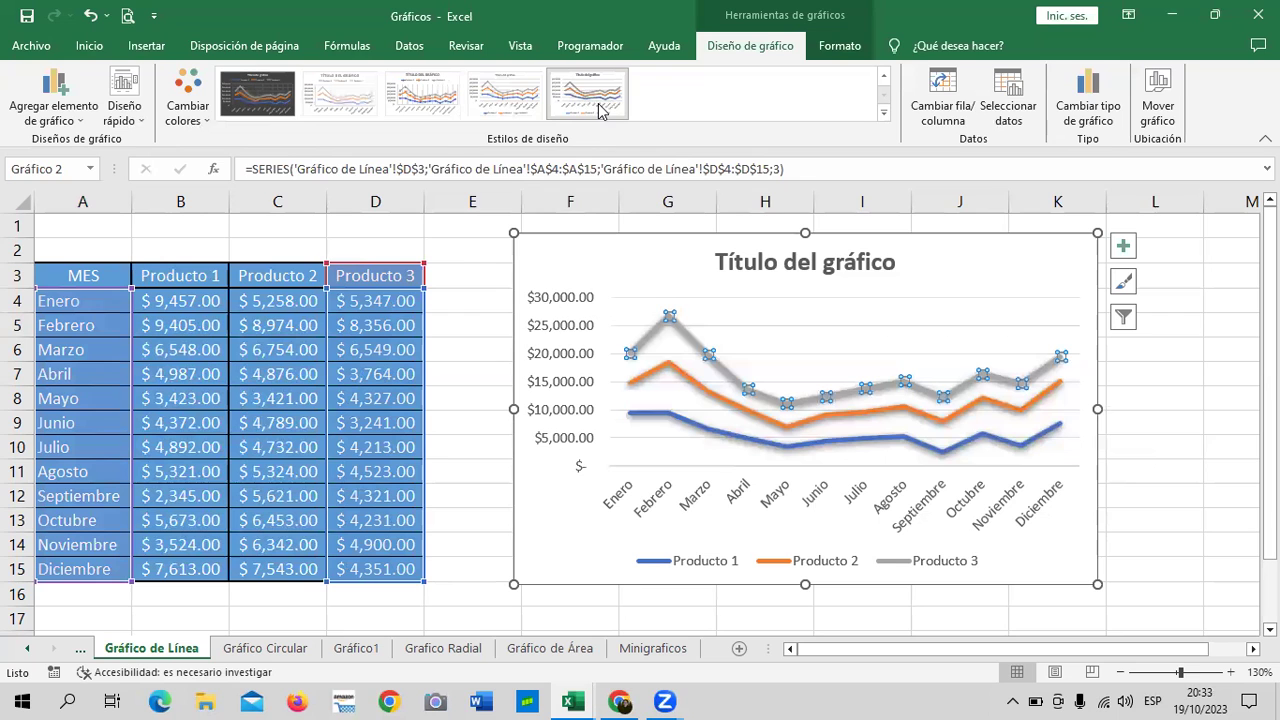
{"action": "left_click", "coordinate": [510, 95]}
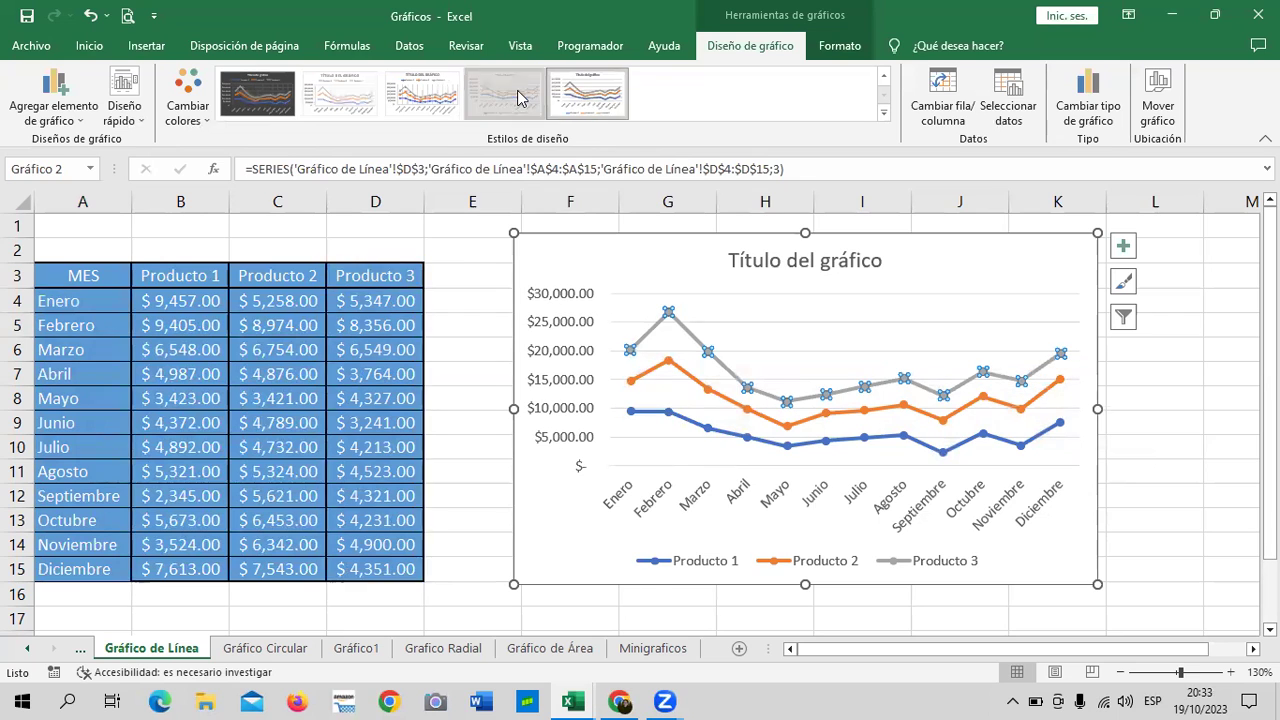
{"action": "left_click", "coordinate": [438, 102]}
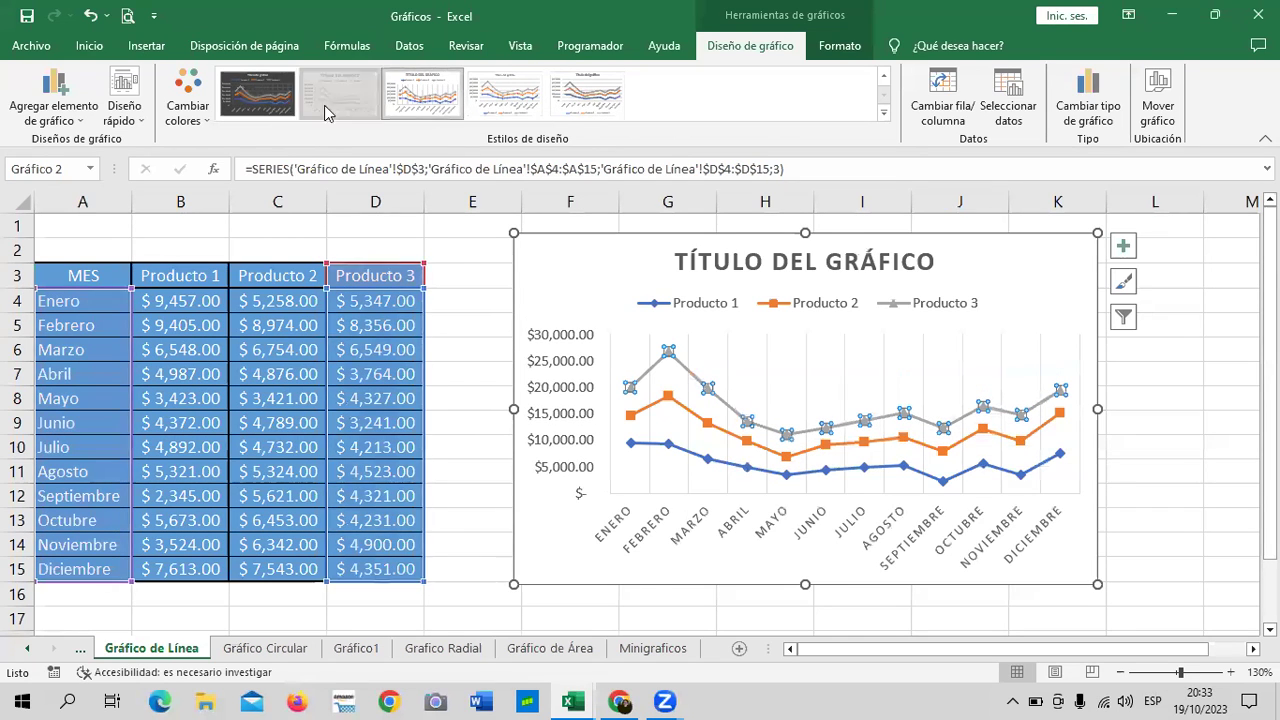
{"action": "left_click", "coordinate": [258, 100]}
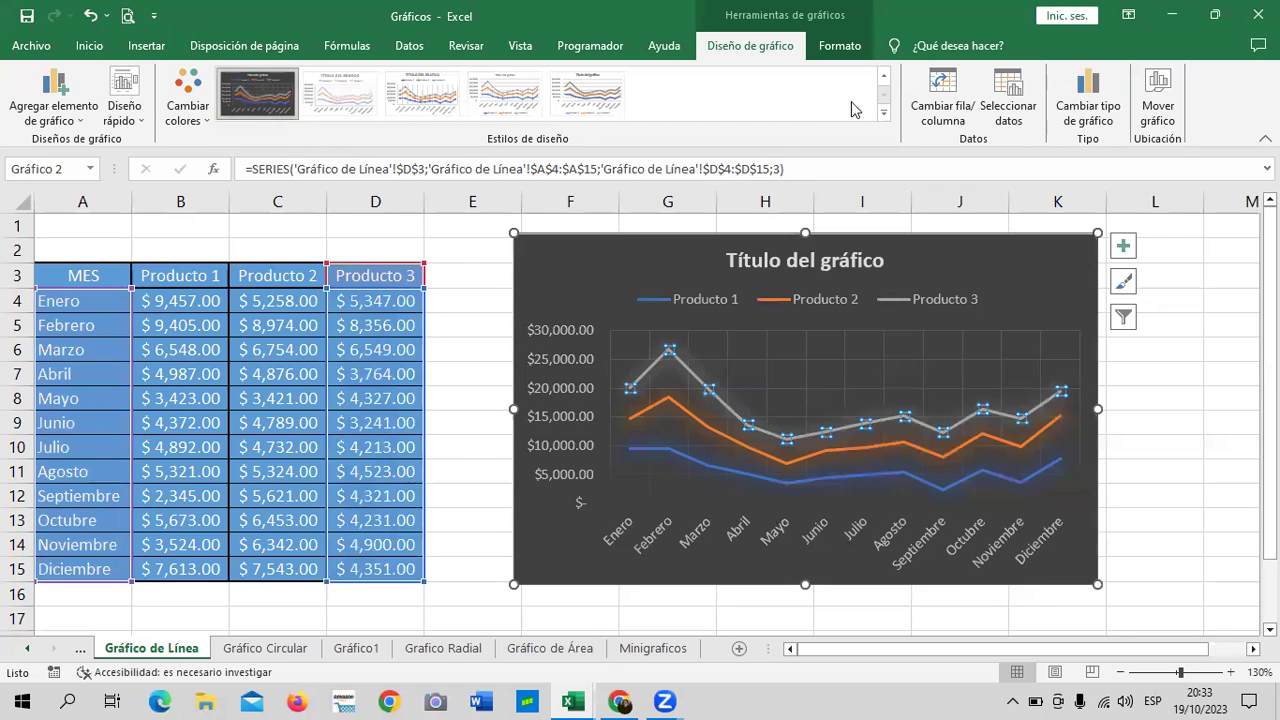
{"action": "left_click", "coordinate": [884, 113]}
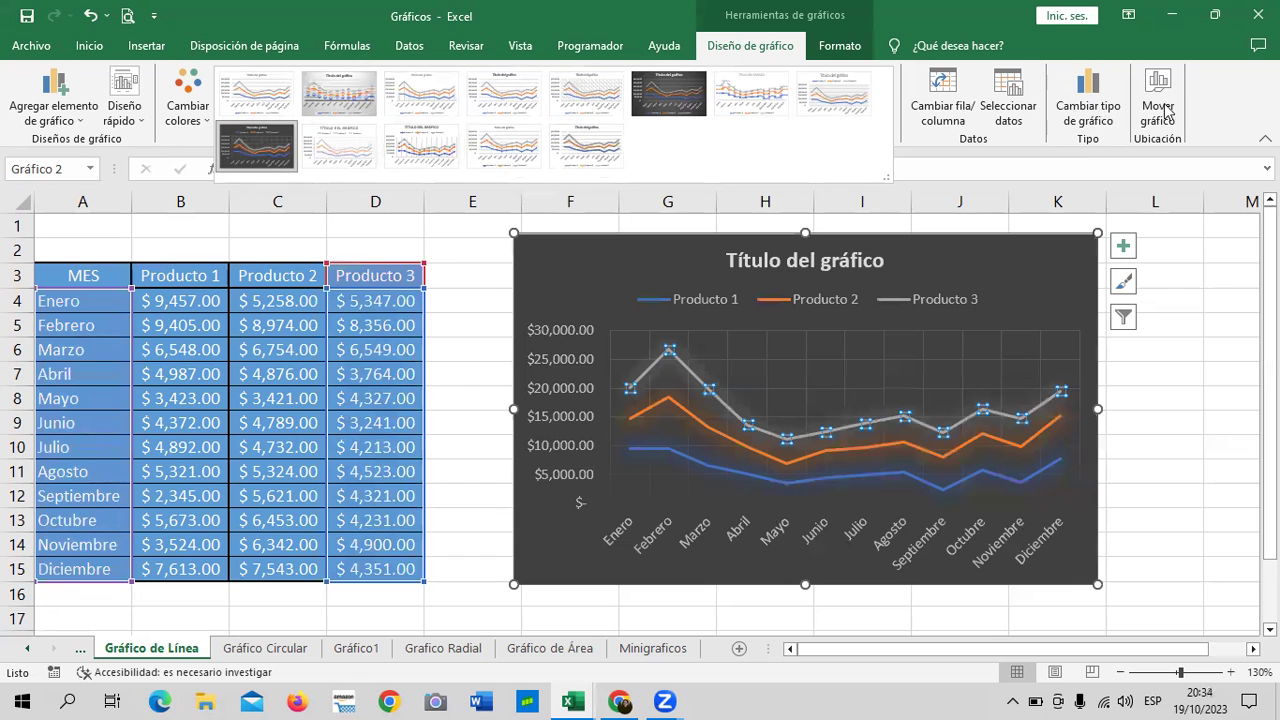
{"action": "left_click", "coordinate": [1083, 110]}
{"action": "left_click", "coordinate": [1083, 110]}
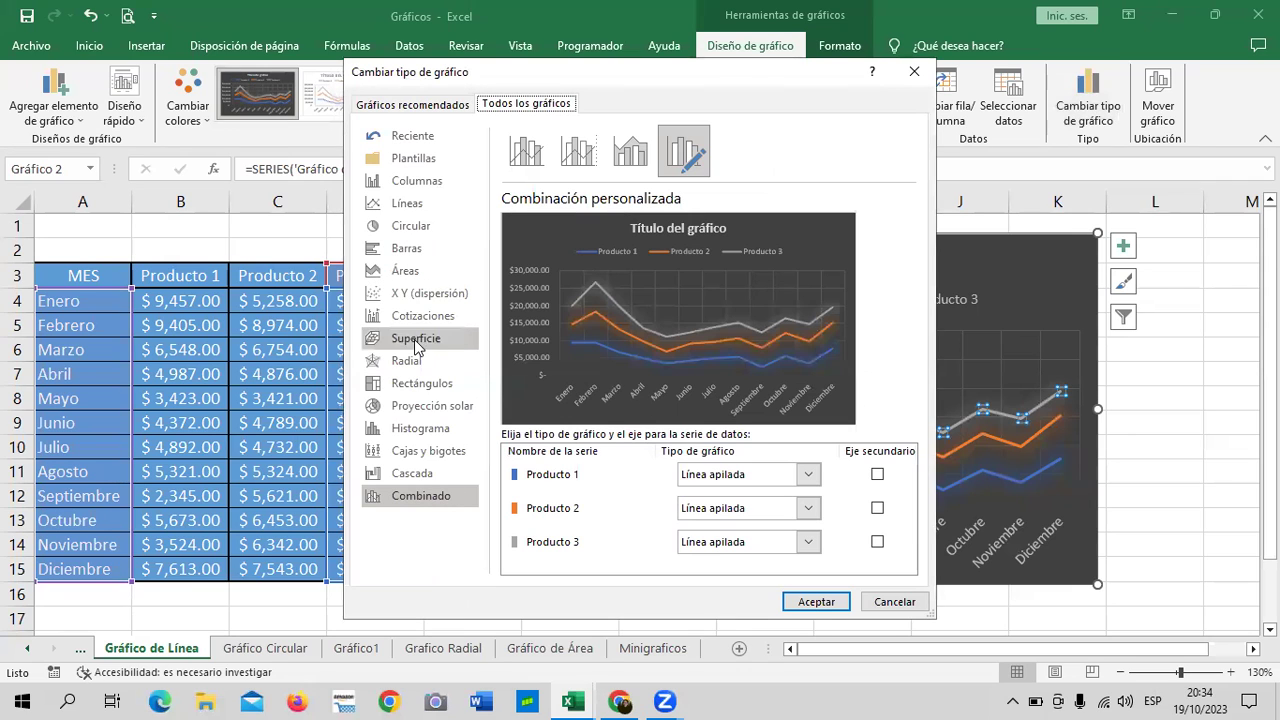
Step: Switch the dark sales chart to the Líneas type Línea apilada con marcadores
{"action": "left_click", "coordinate": [440, 204]}
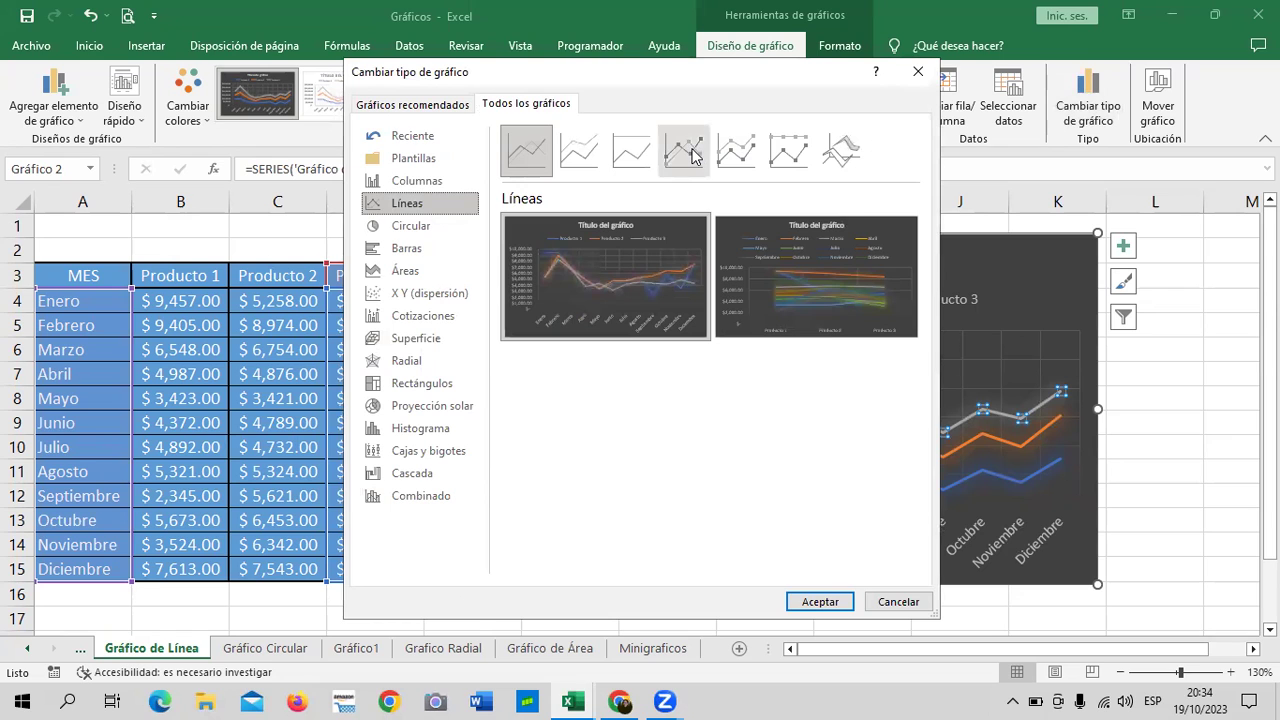
{"action": "left_click", "coordinate": [745, 152]}
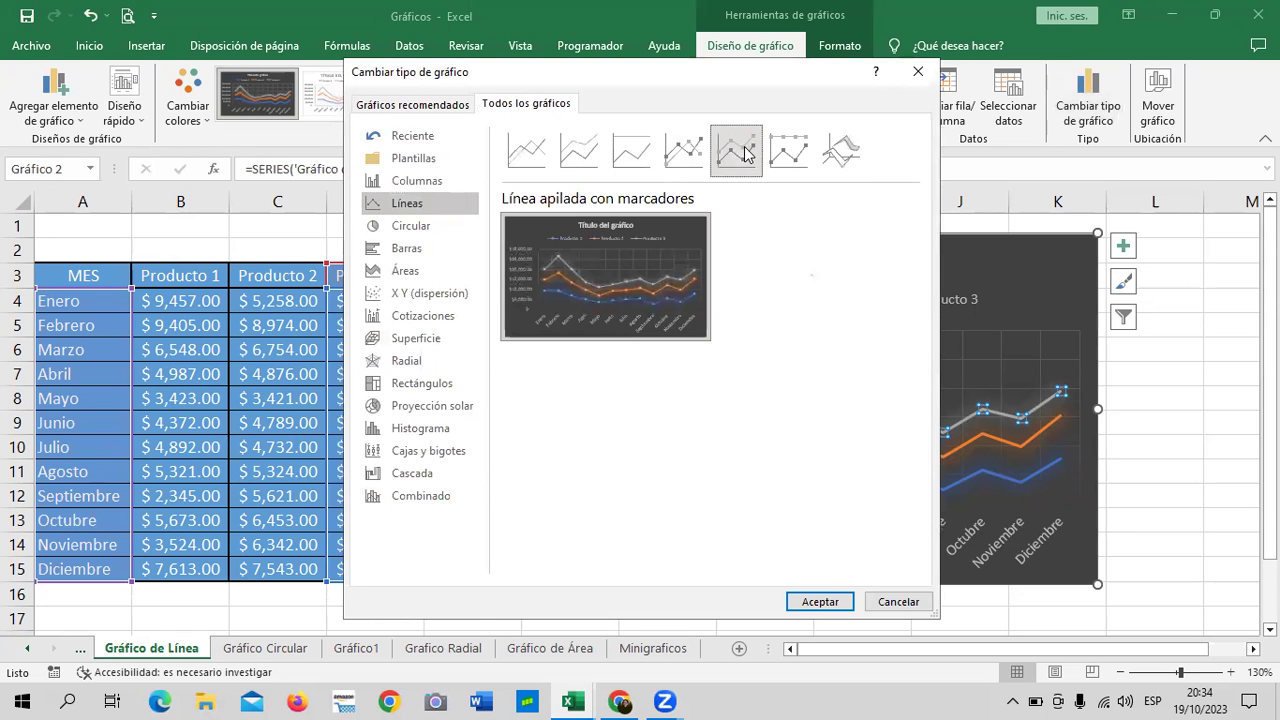
{"action": "left_click", "coordinate": [820, 601]}
{"action": "left_click", "coordinate": [1155, 476]}
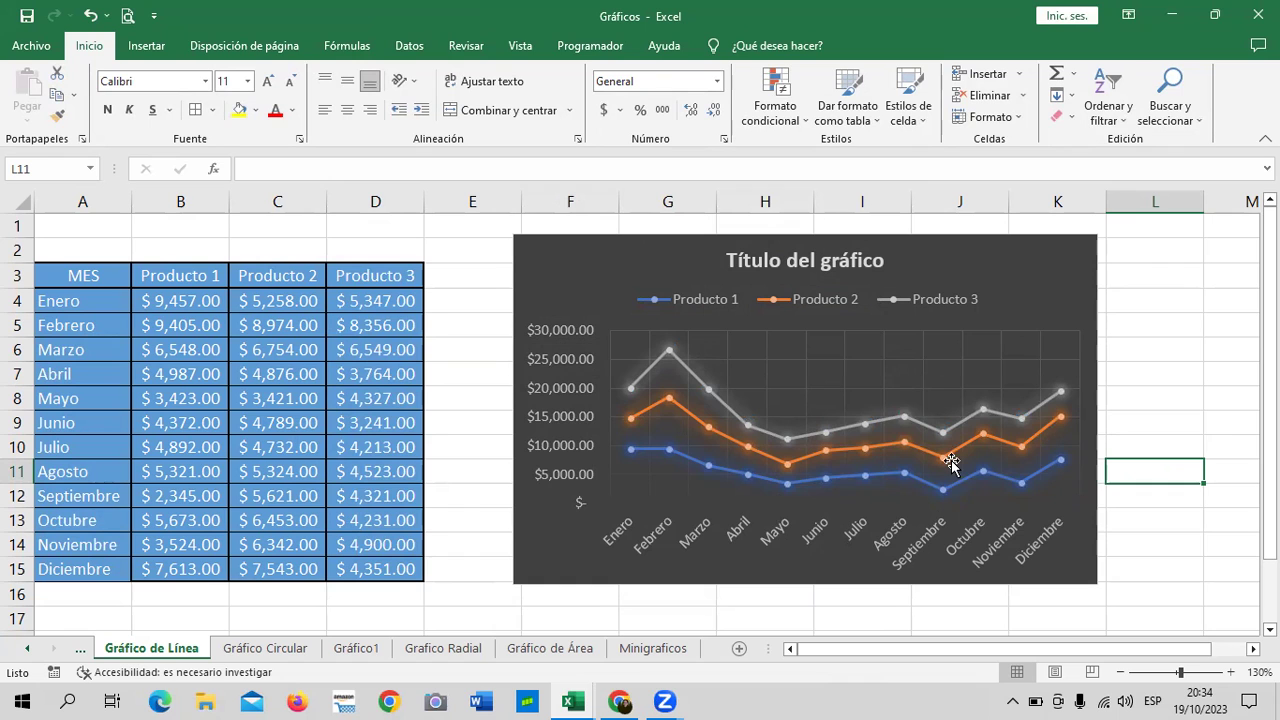
Step: Filter the chart to Enero–Junio by excluding Julio through Diciembre
{"action": "left_click", "coordinate": [1072, 285]}
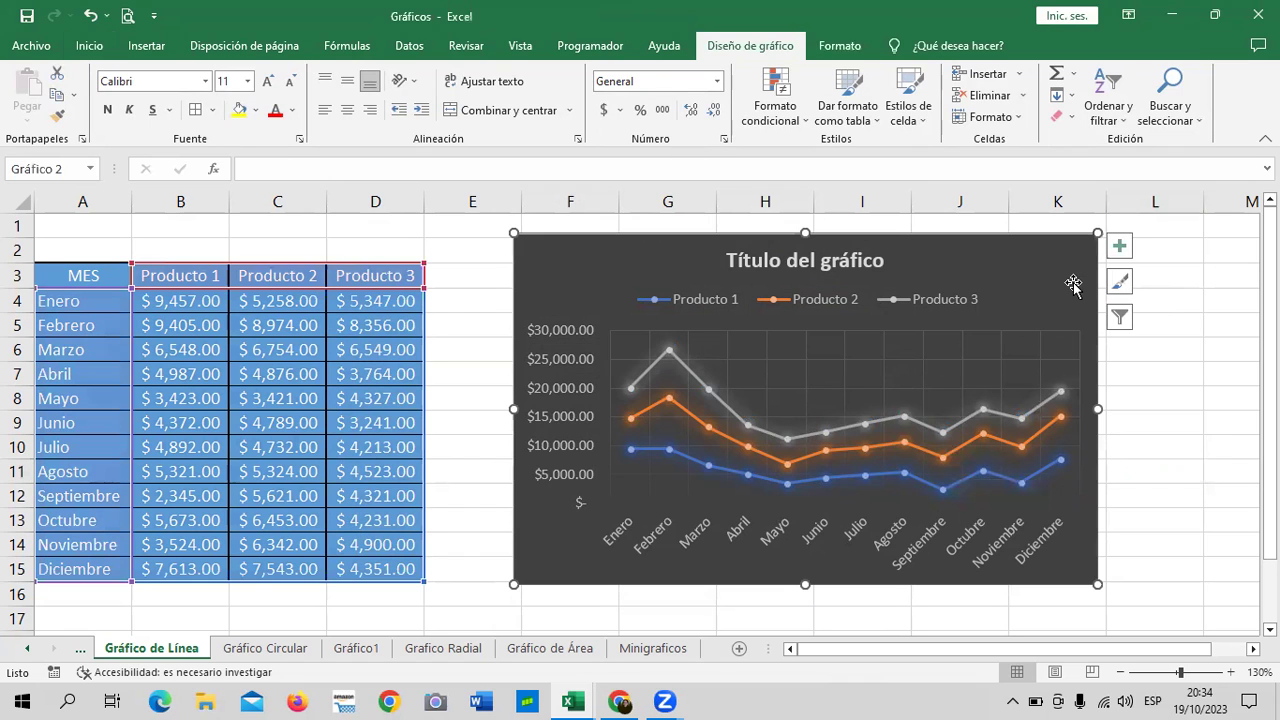
{"action": "left_click", "coordinate": [1121, 318]}
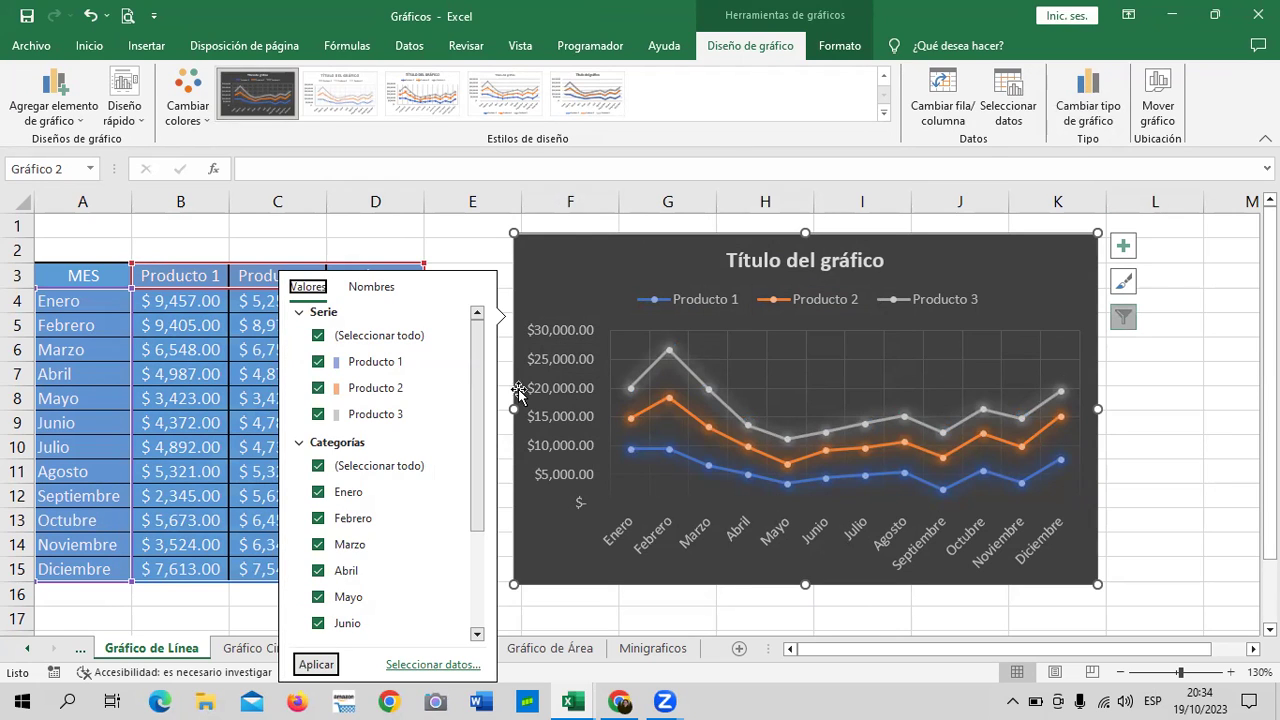
{"action": "scroll", "coordinate": [459, 527], "scroll_direction": "down", "scroll_amount": 2}
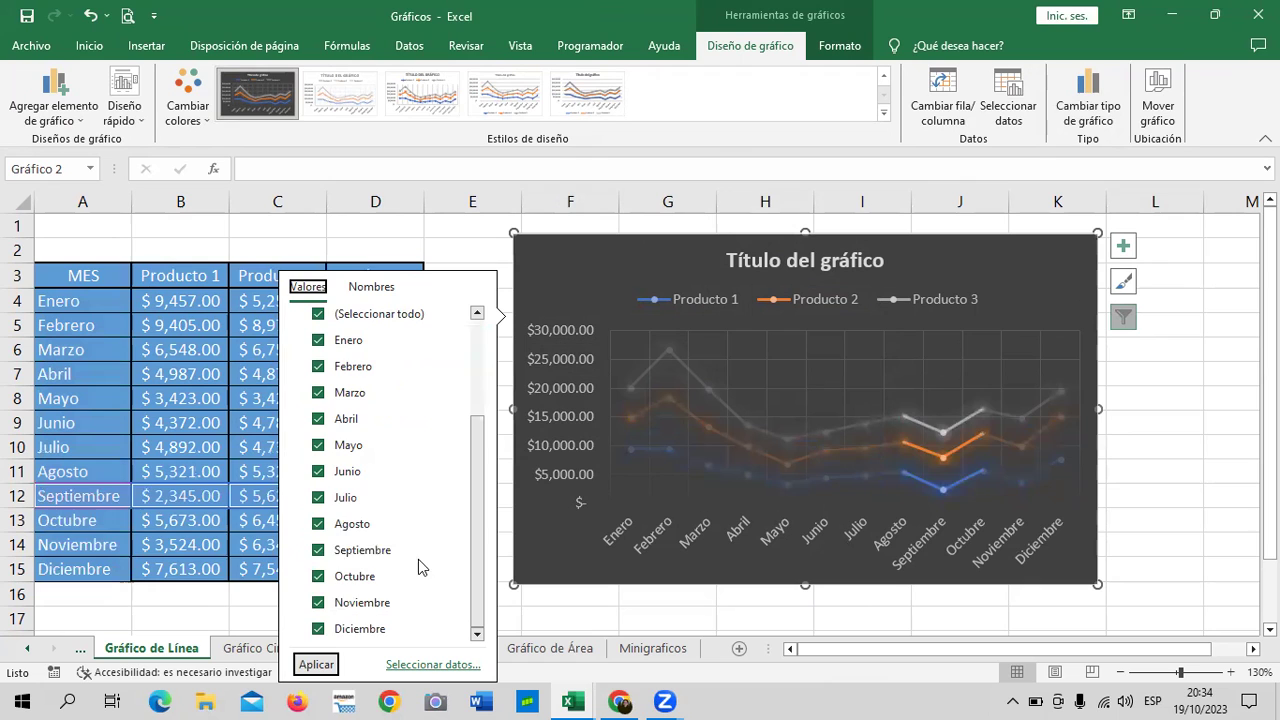
{"action": "left_click", "coordinate": [318, 629]}
{"action": "left_click", "coordinate": [318, 602]}
{"action": "left_click", "coordinate": [318, 576]}
{"action": "left_click", "coordinate": [318, 550]}
{"action": "left_click", "coordinate": [318, 524]}
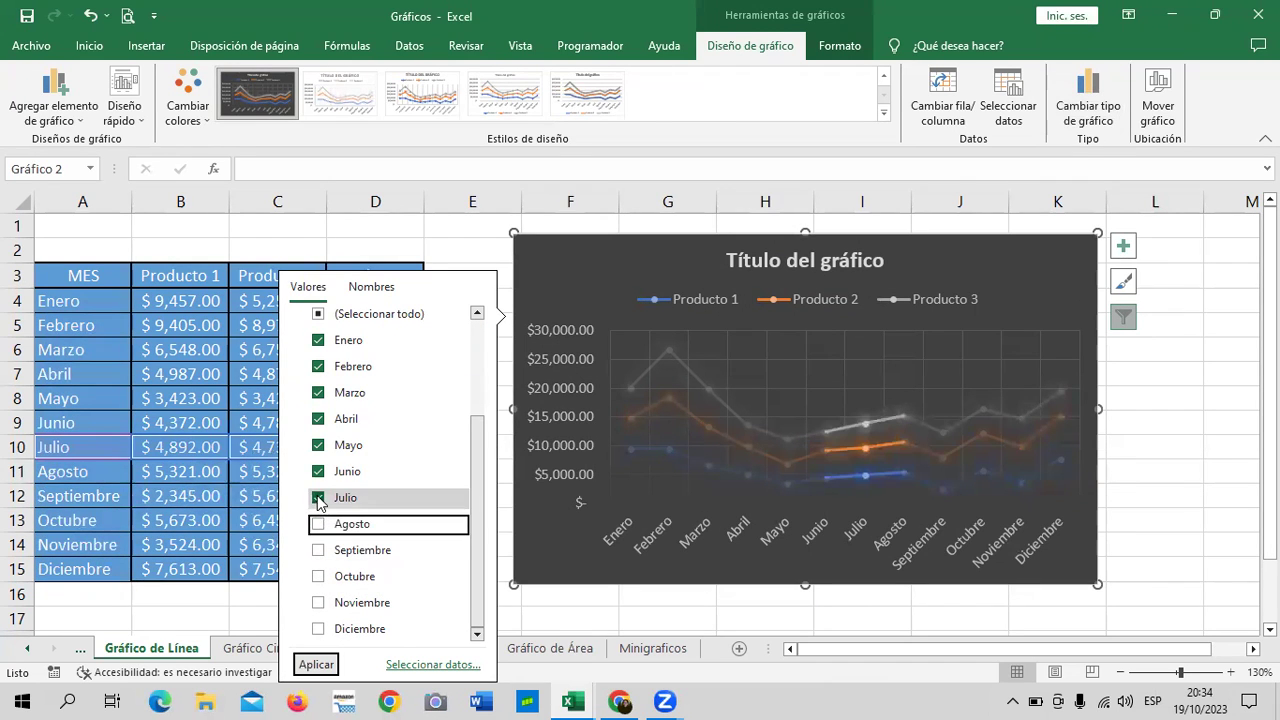
{"action": "left_click", "coordinate": [318, 497]}
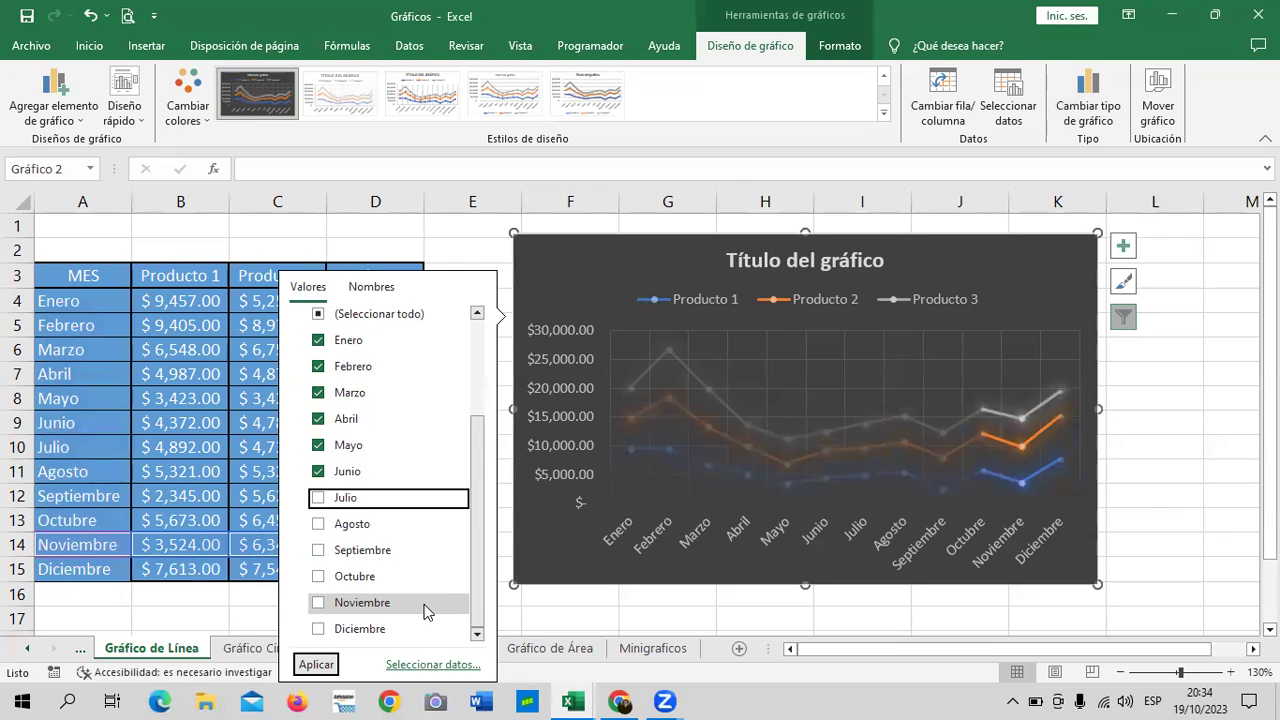
{"action": "left_click", "coordinate": [314, 664]}
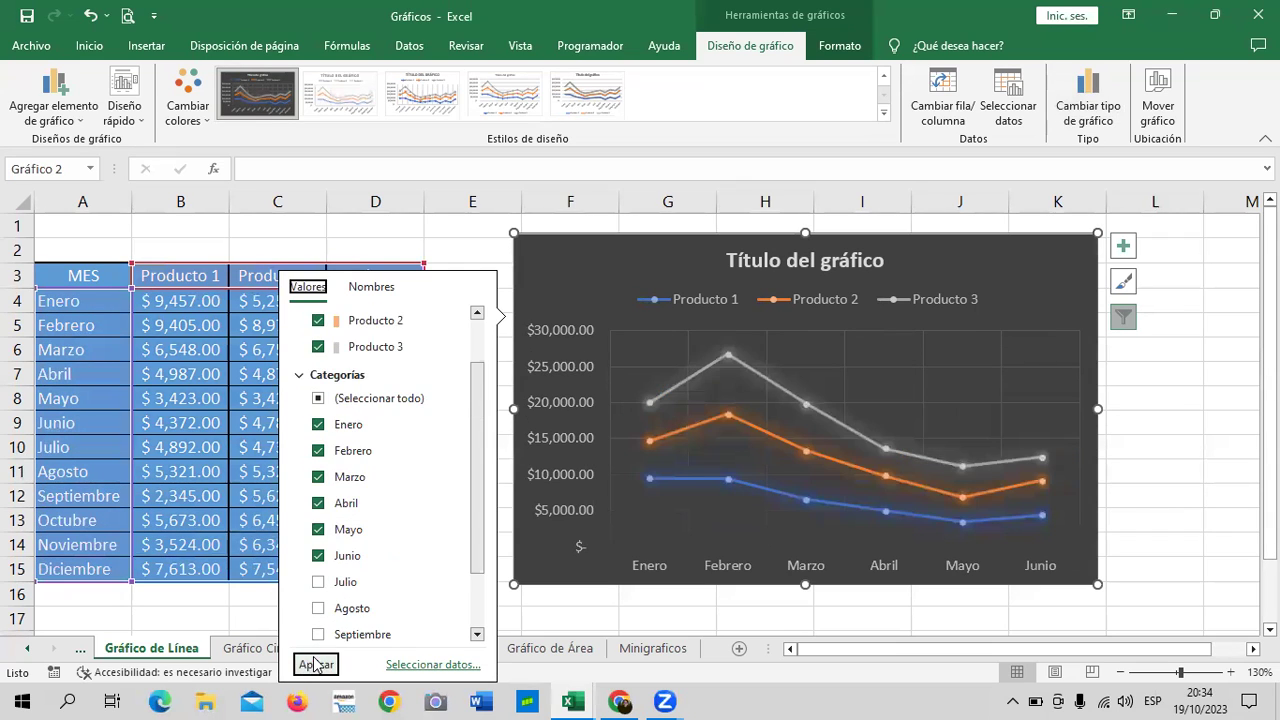
{"action": "left_click", "coordinate": [1164, 468]}
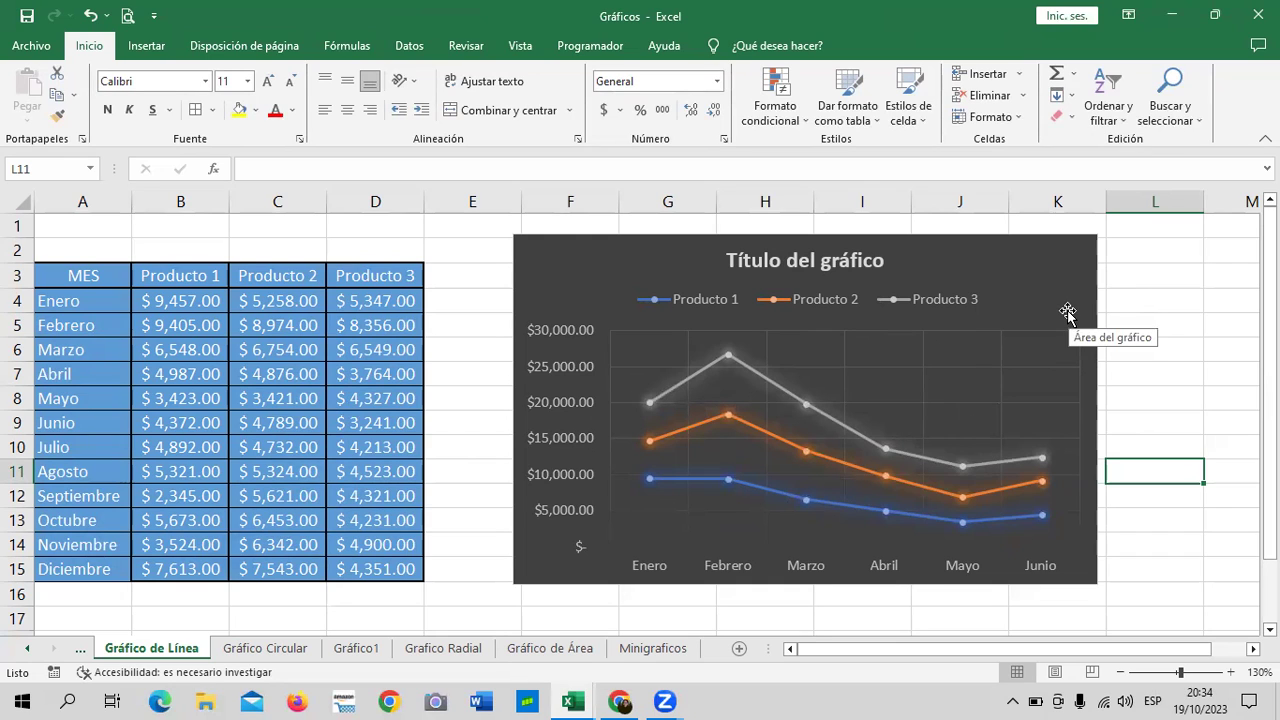
Step: Uncheck Ejes in Elementos de gráfico to hide both chart axes
{"action": "left_click", "coordinate": [1067, 313]}
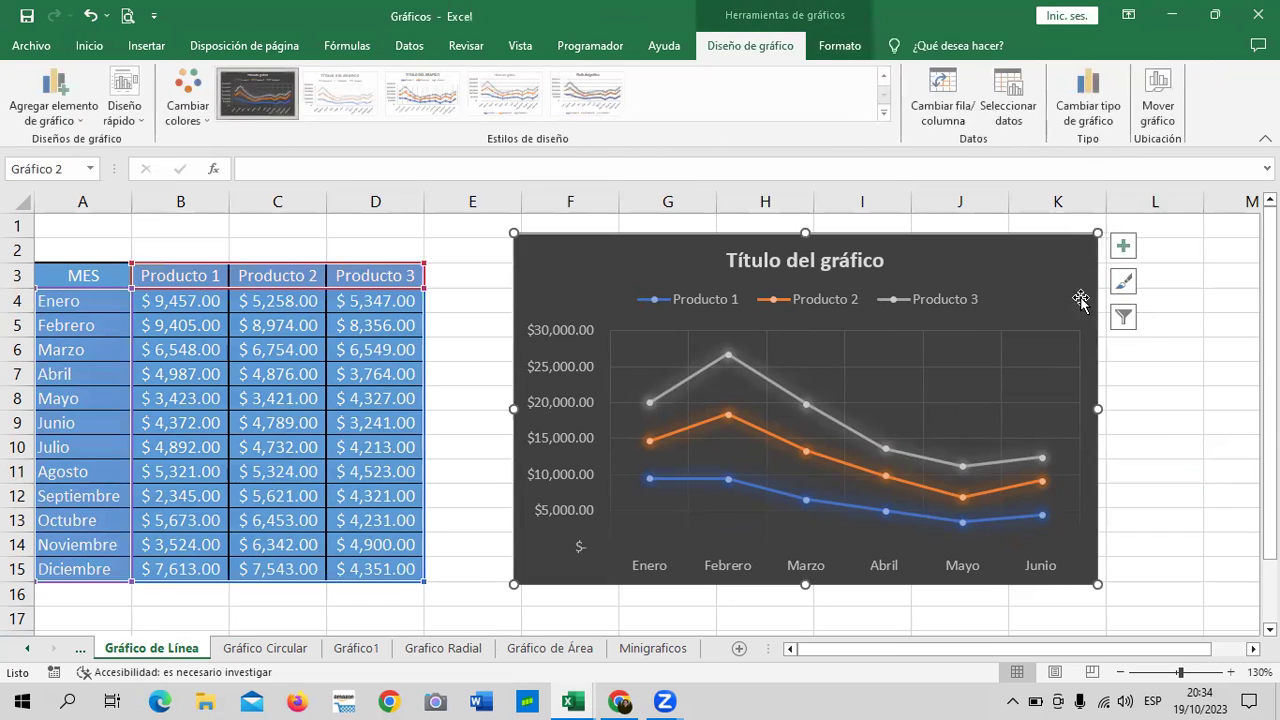
{"action": "left_click", "coordinate": [1123, 247]}
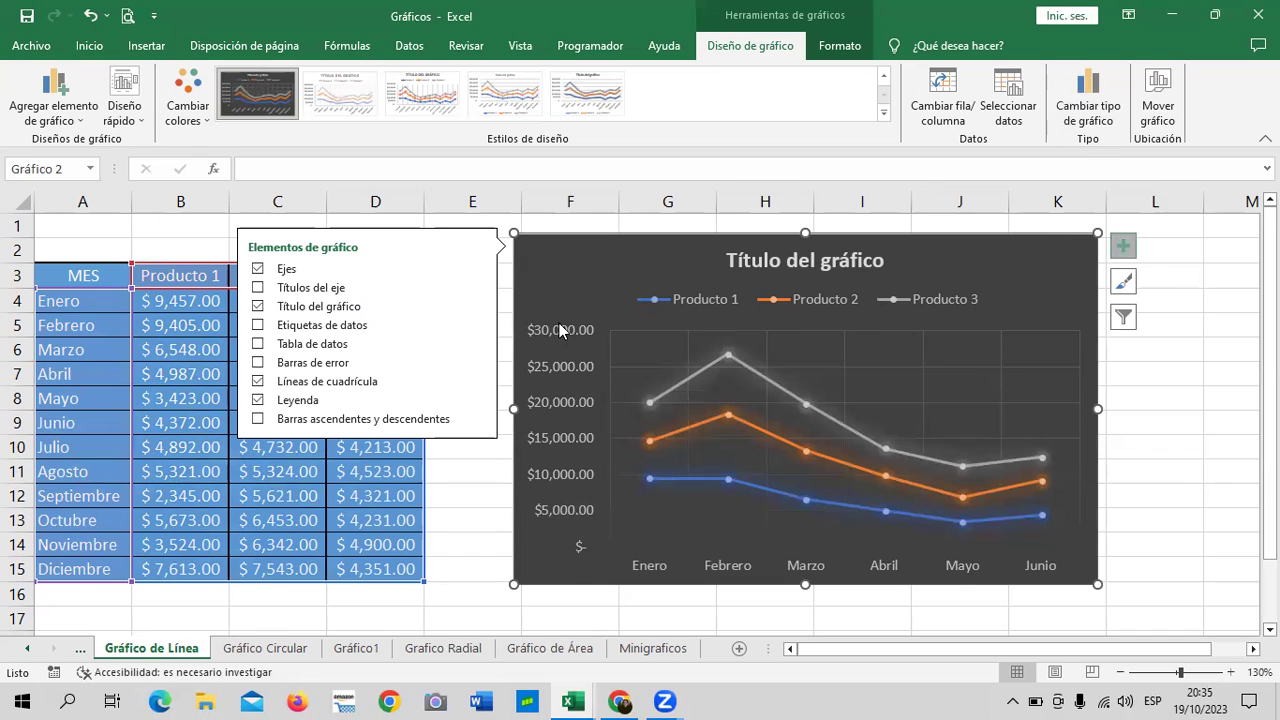
{"action": "left_click", "coordinate": [257, 270]}
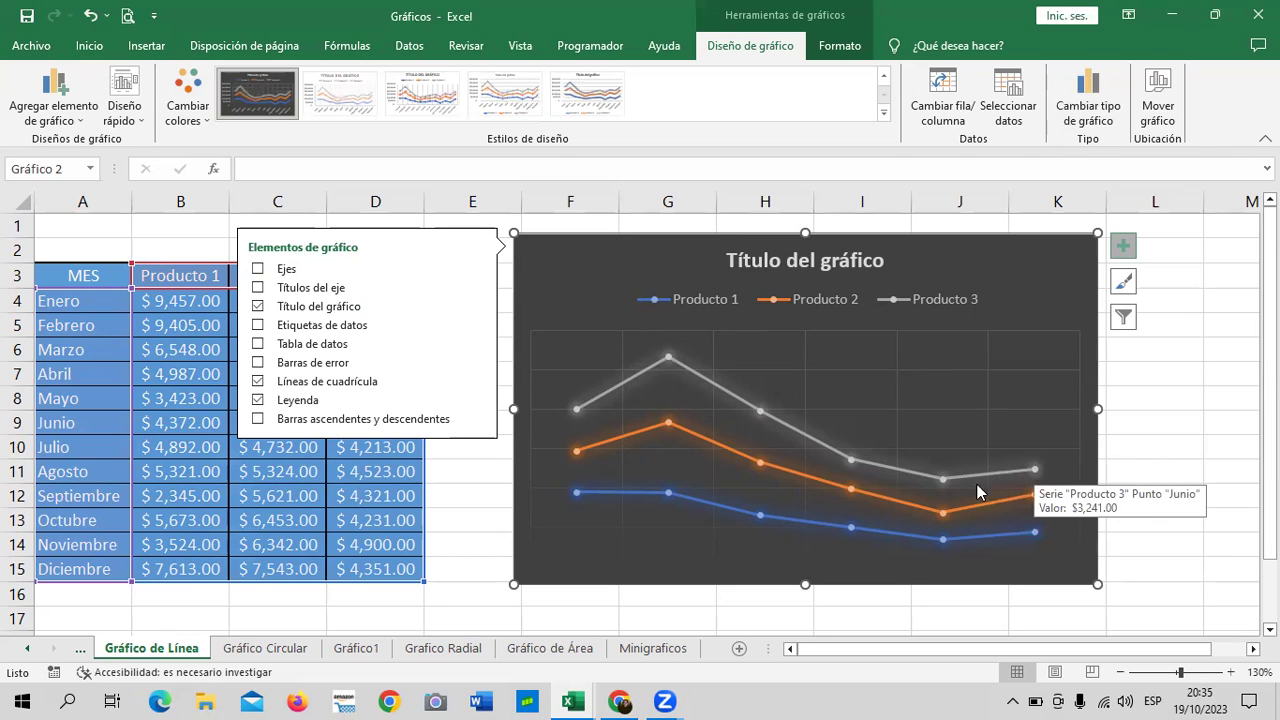
{"action": "mouse_move", "coordinate": [668, 492]}
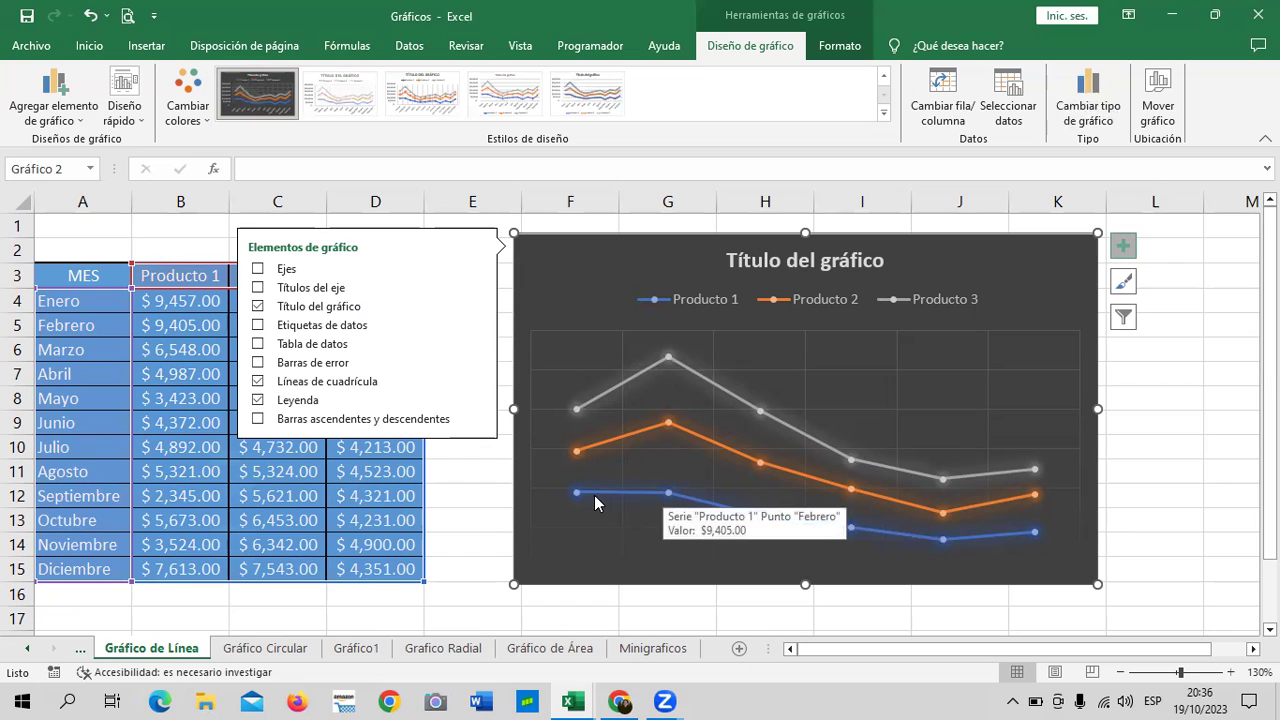
Step: Turn on Etiquetas de datos and turn off Líneas de cuadrícula after briefly trying axis titles
{"action": "left_click", "coordinate": [366, 290]}
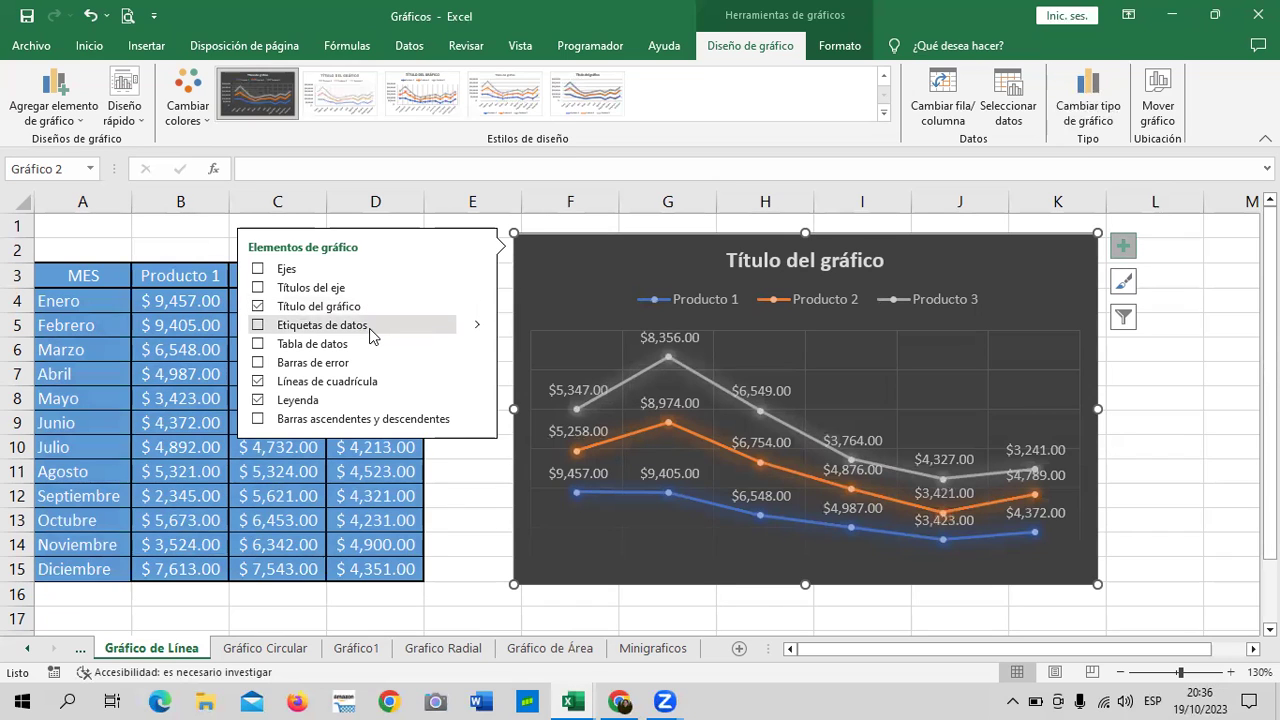
{"action": "left_click", "coordinate": [385, 325]}
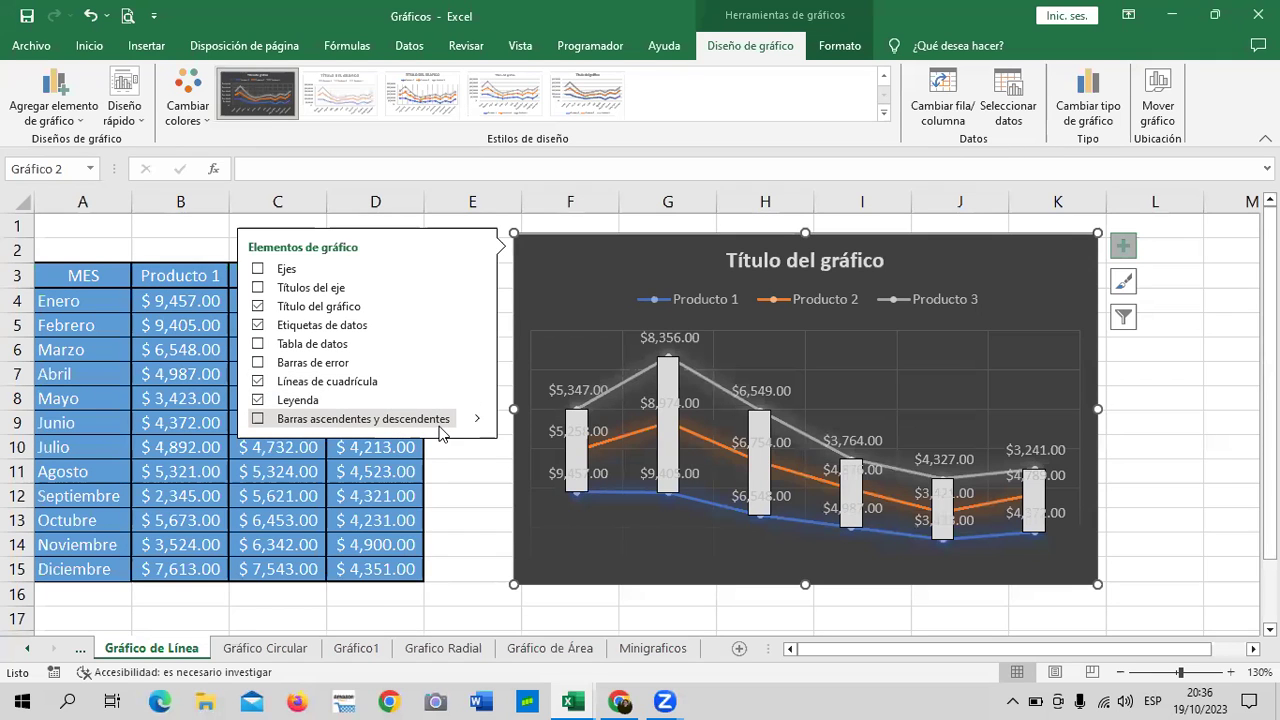
{"action": "left_click", "coordinate": [259, 383]}
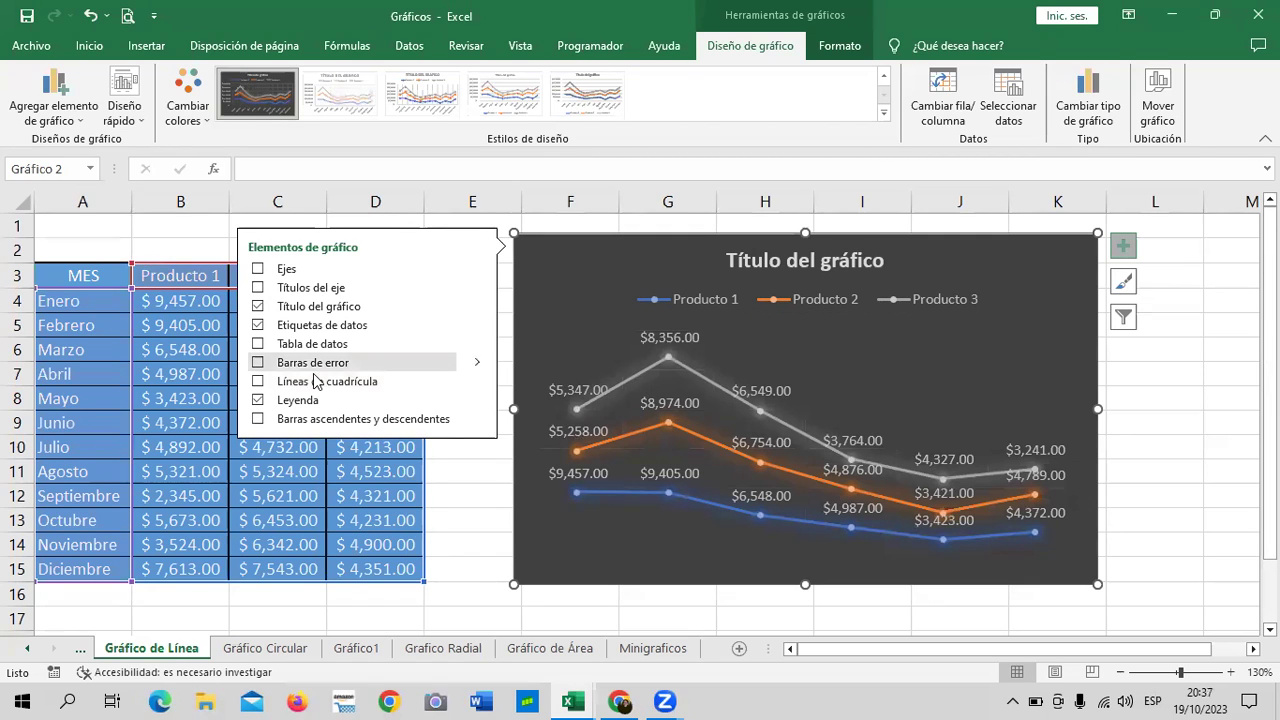
{"action": "left_click", "coordinate": [478, 401]}
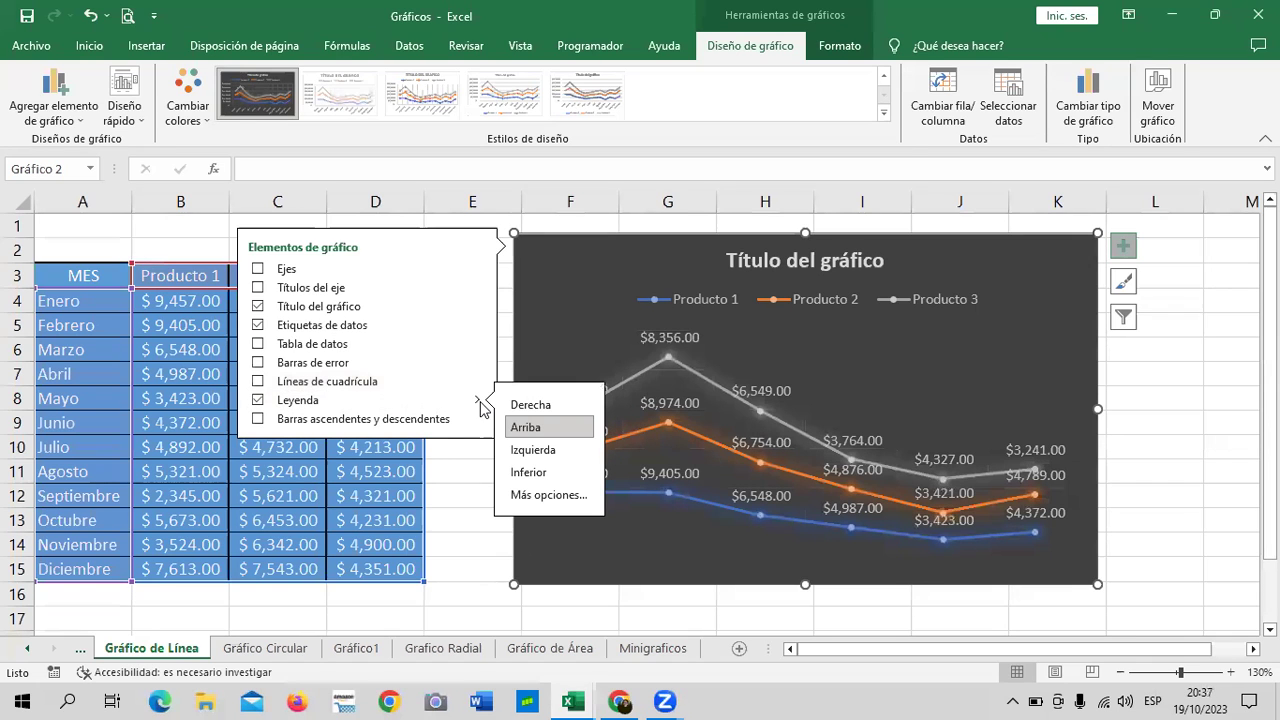
{"action": "left_click", "coordinate": [508, 480]}
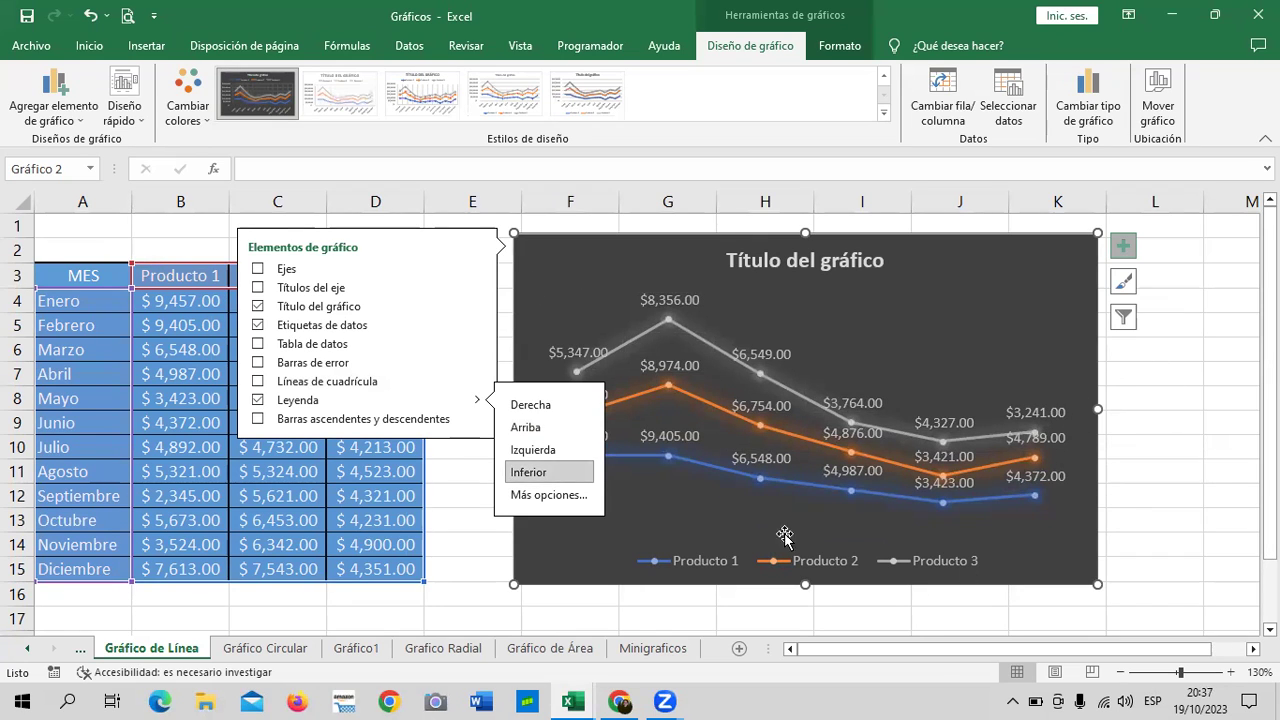
{"action": "left_click", "coordinate": [536, 410]}
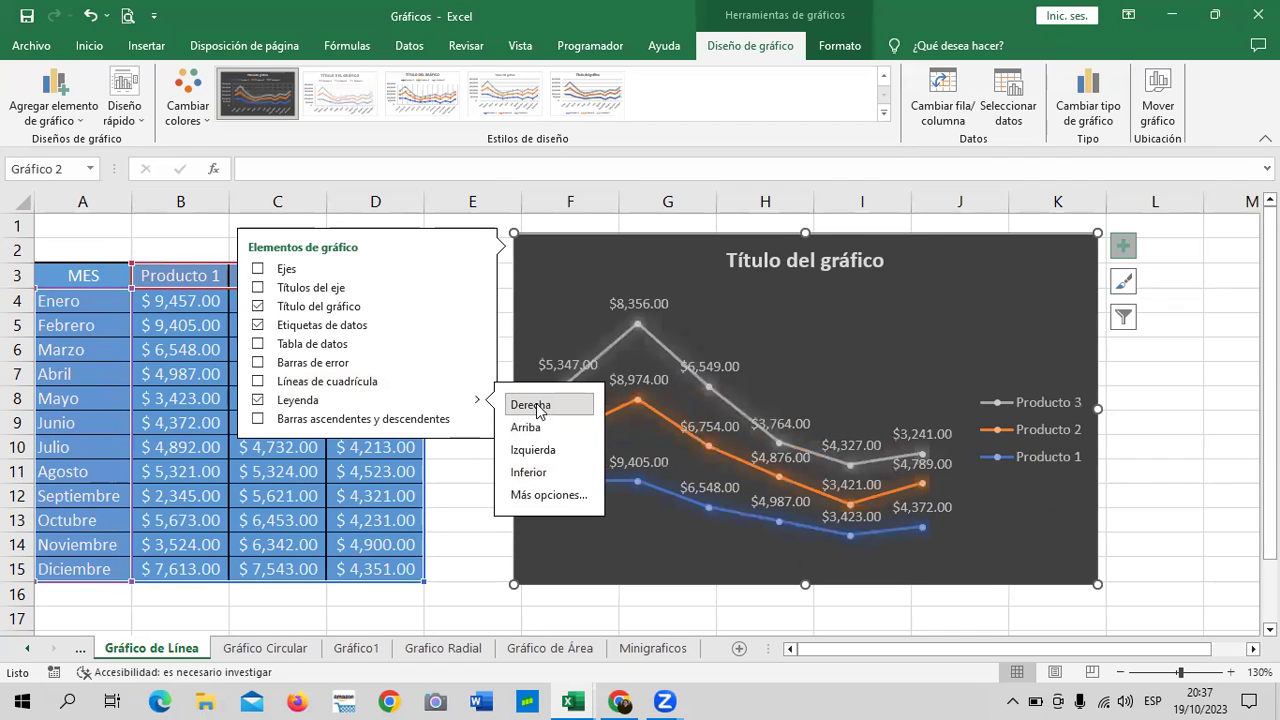
{"action": "left_click", "coordinate": [526, 472]}
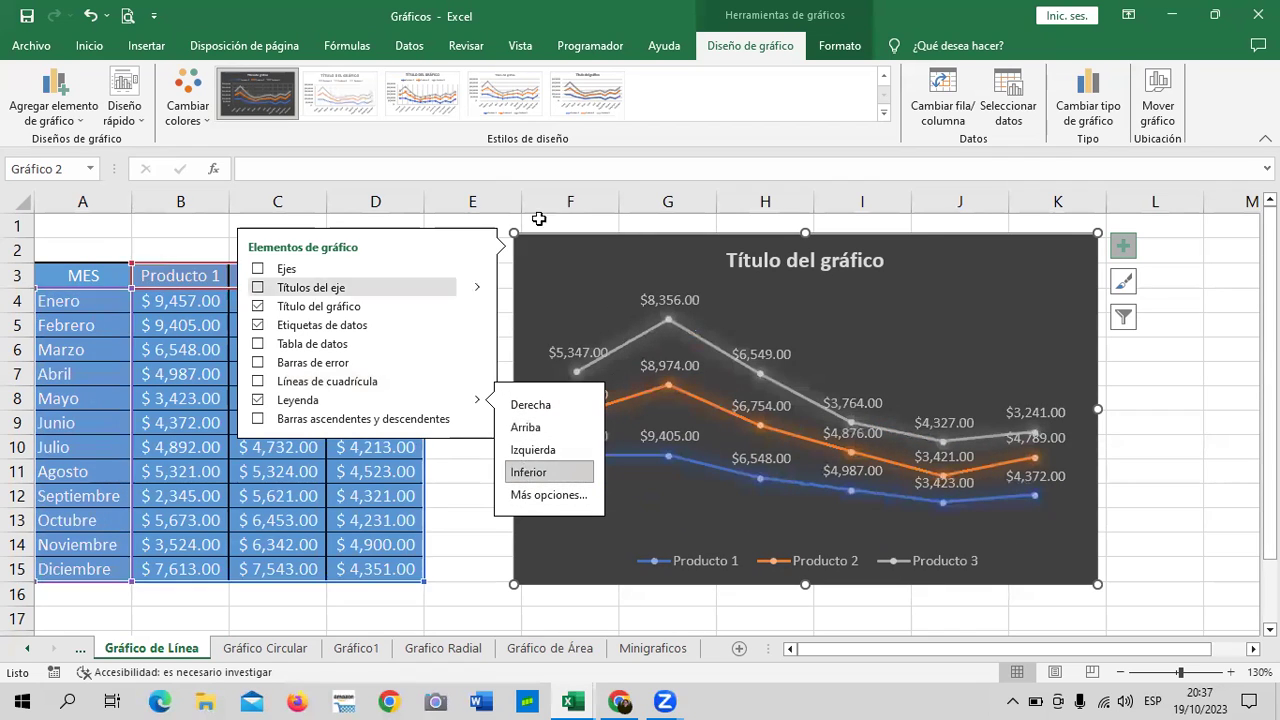
{"action": "left_click", "coordinate": [1171, 448]}
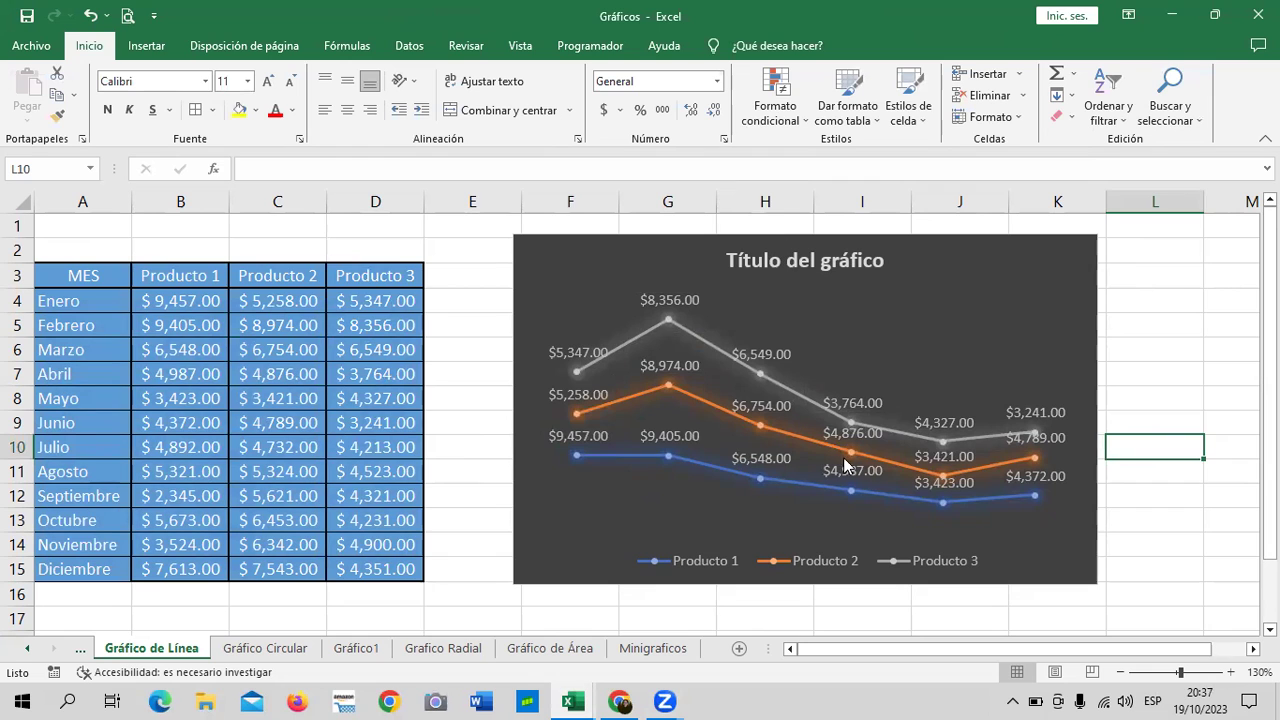
Step: Replace the default 'Título del gráfico' with 'VENTAS DE PRODUCTOS'
{"action": "left_click", "coordinate": [1018, 264]}
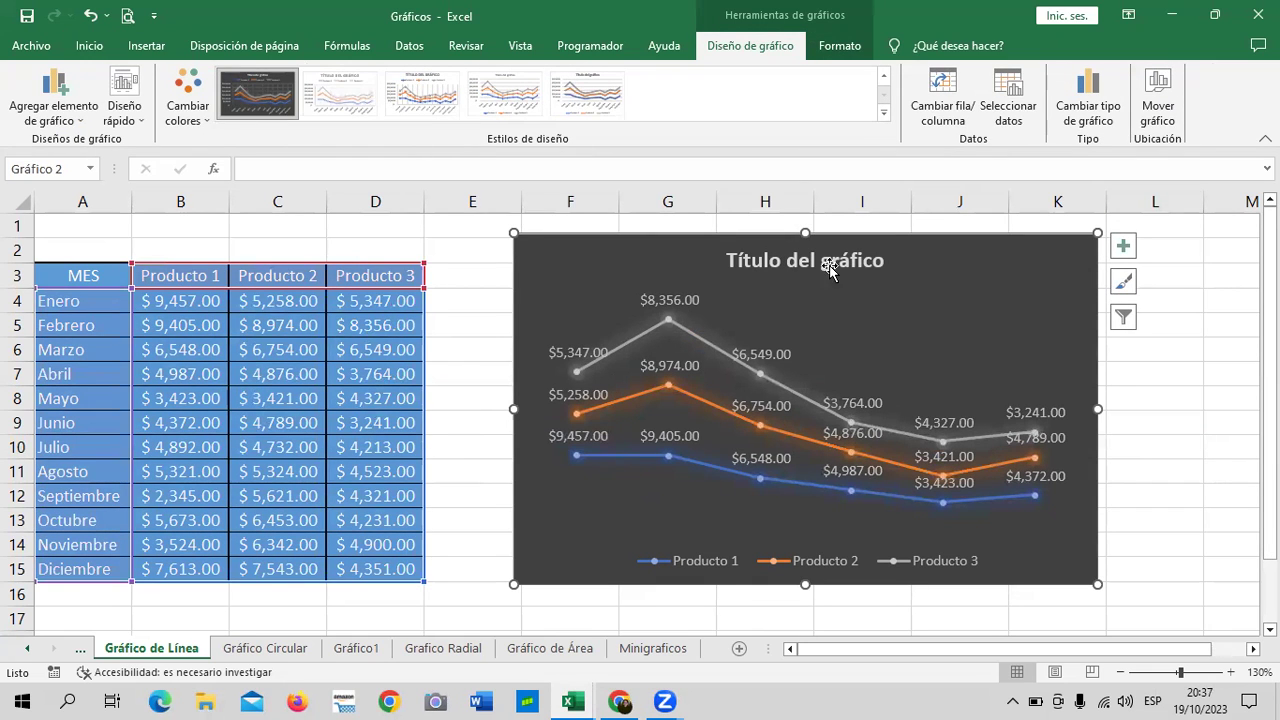
{"action": "left_click", "coordinate": [877, 263]}
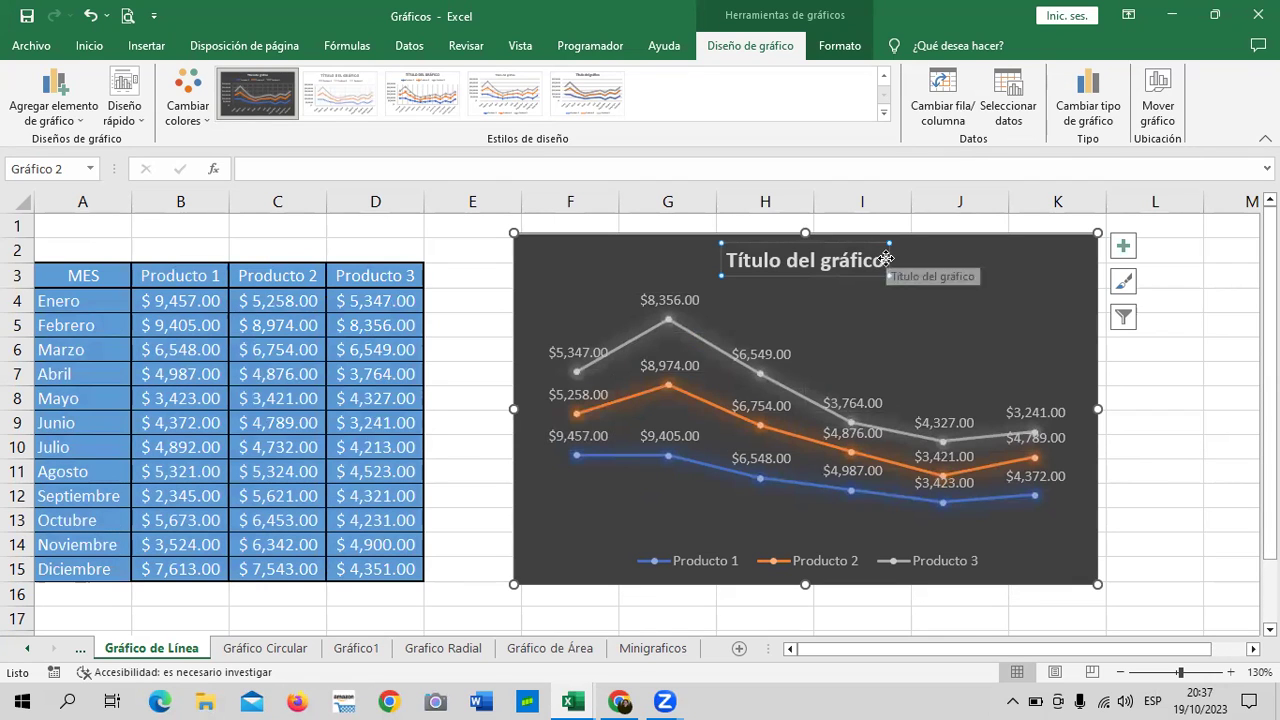
{"action": "key", "text": "BackSpace"}
{"action": "key", "text": "BackSpace"}
{"action": "key", "text": "BackSpace"}
{"action": "key", "text": "BackSpace"}
{"action": "key", "text": "BackSpace"}
{"action": "key", "text": "BackSpace"}
{"action": "key", "text": "BackSpace"}
{"action": "key", "text": "BackSpace"}
{"action": "key", "text": "BackSpace"}
{"action": "key", "text": "BackSpace"}
{"action": "key", "text": "BackSpace"}
{"action": "key", "text": "BackSpace"}
{"action": "key", "text": "BackSpace"}
{"action": "key", "text": "BackSpace"}
{"action": "key", "text": "BackSpace"}
{"action": "key", "text": "BackSpace"}
{"action": "key", "text": "BackSpace"}
{"action": "type", "text": "VENTAS DE PRODUCTOS"}
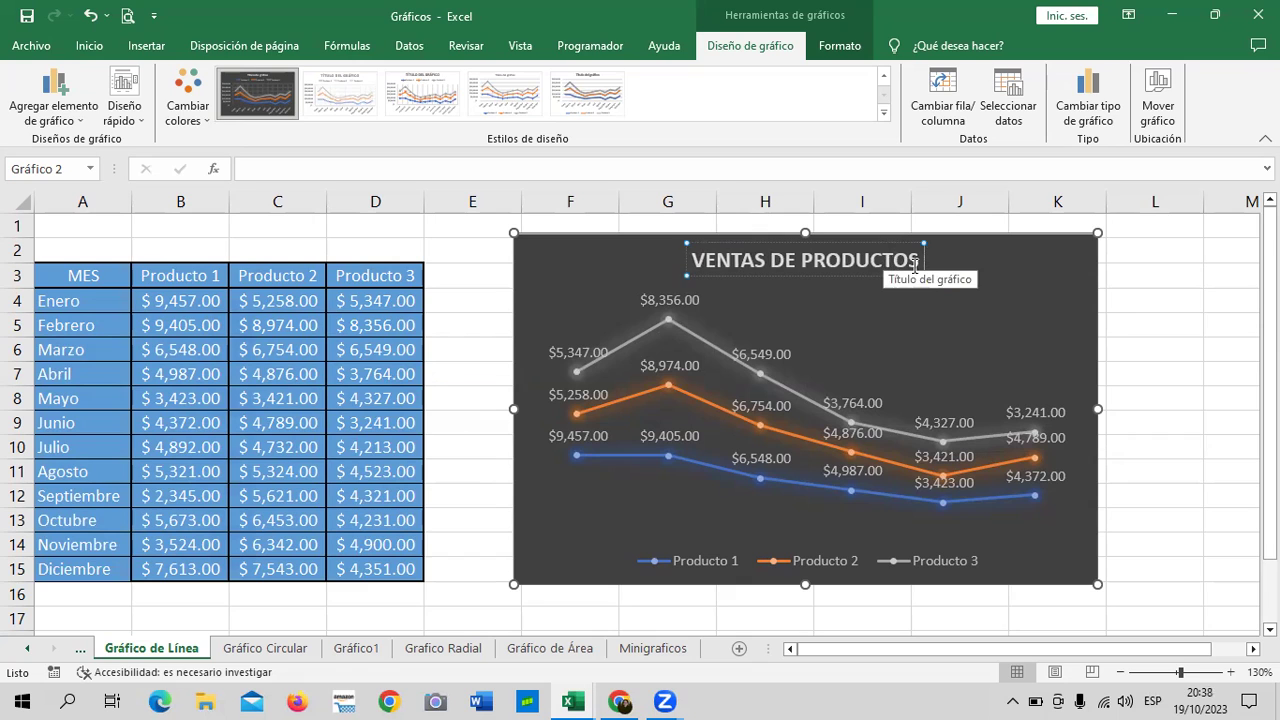
{"action": "left_click", "coordinate": [1001, 298]}
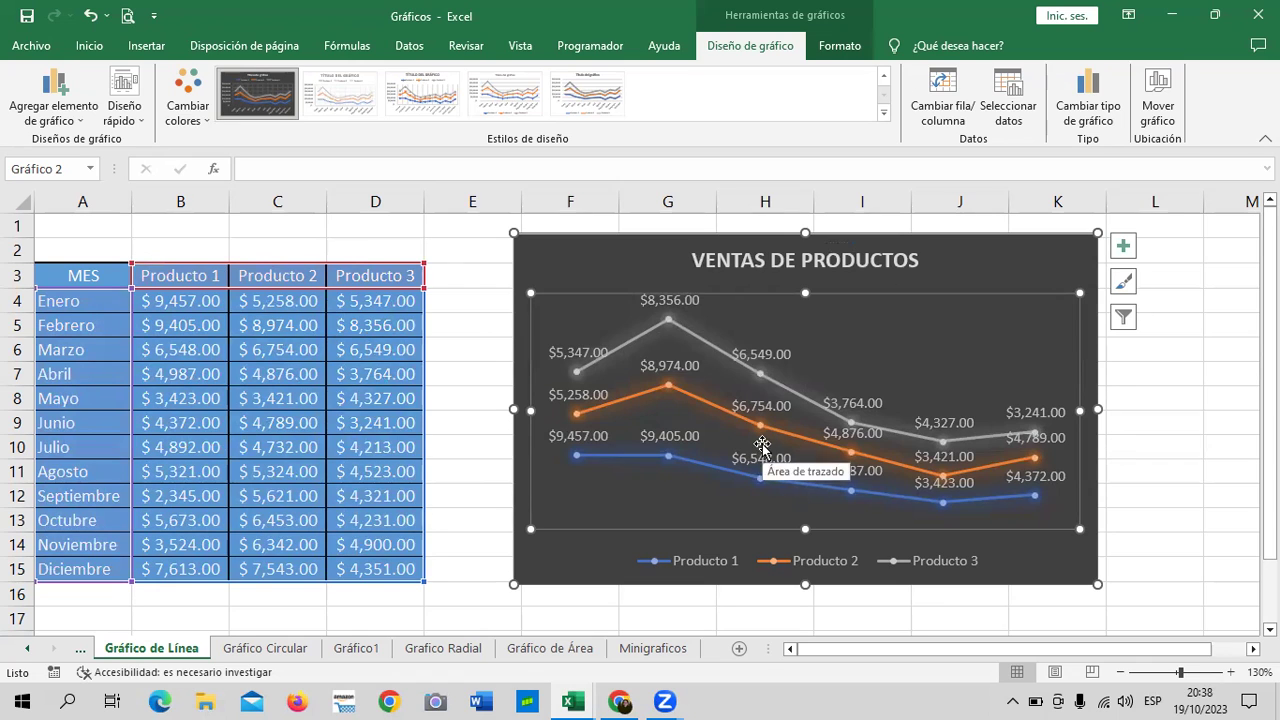
{"action": "left_click", "coordinate": [1123, 317]}
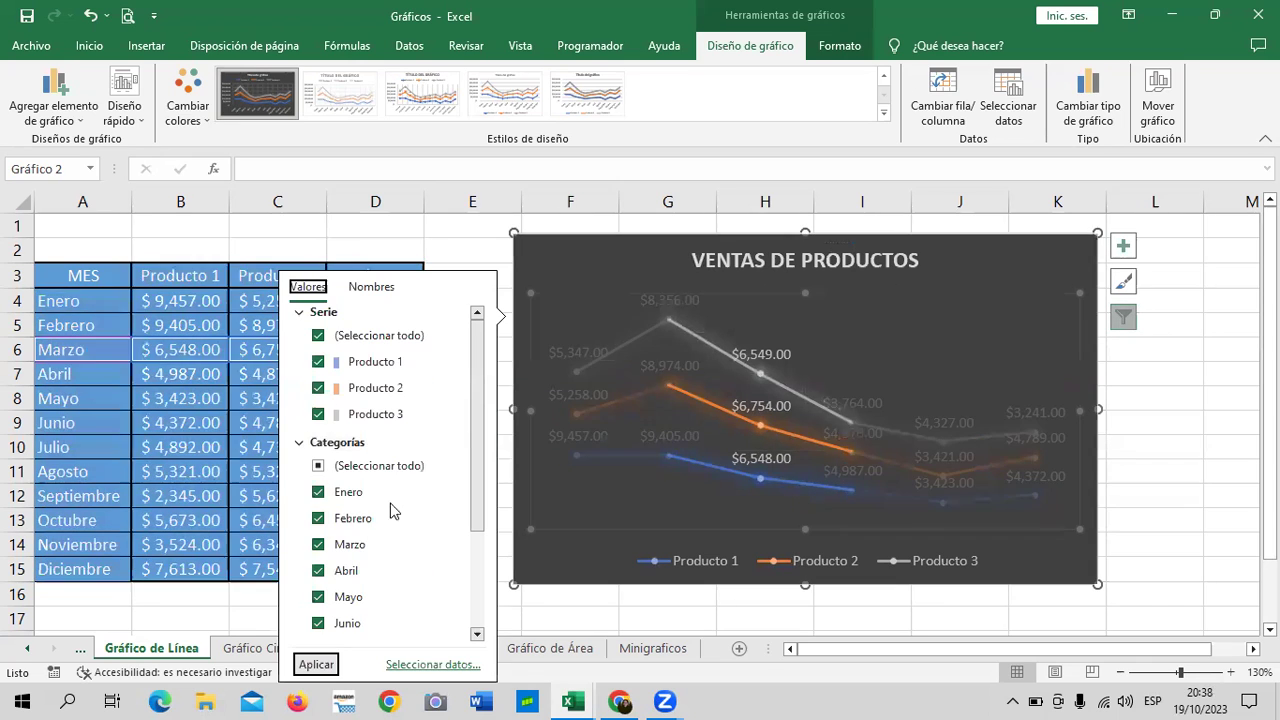
{"action": "left_click", "coordinate": [405, 466]}
{"action": "left_click", "coordinate": [405, 466]}
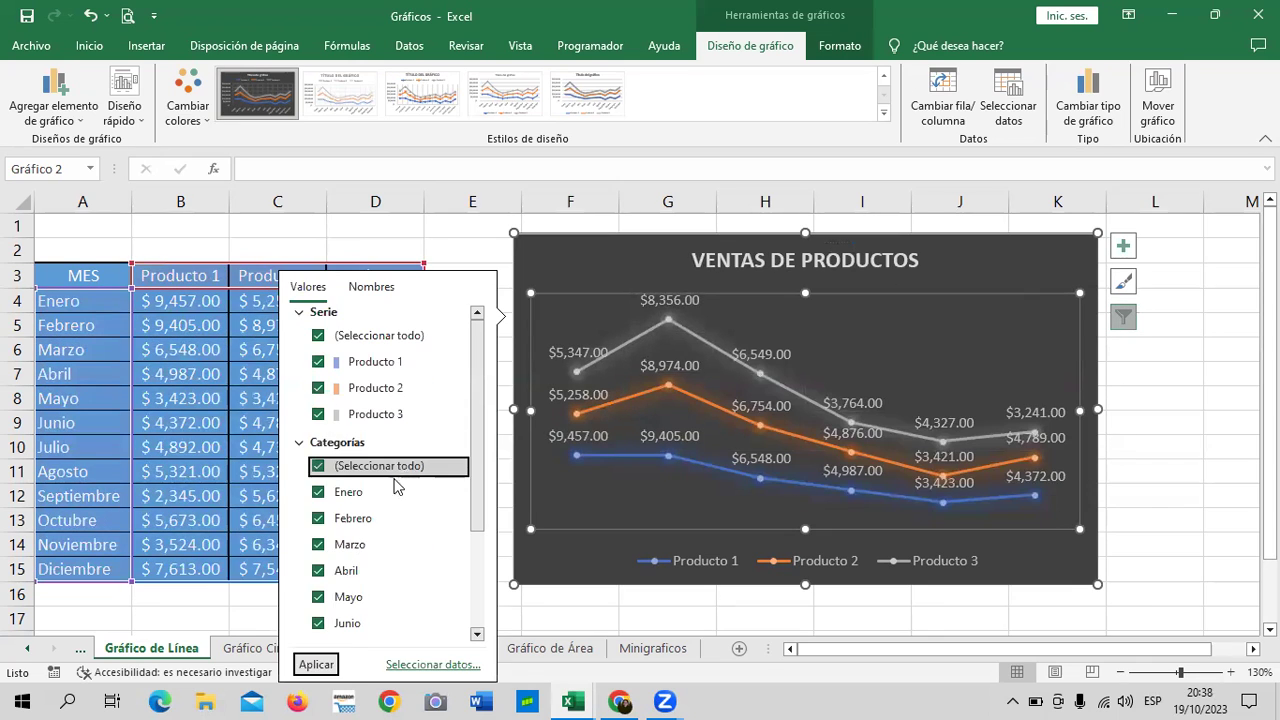
{"action": "left_click", "coordinate": [316, 665]}
{"action": "left_click", "coordinate": [316, 665]}
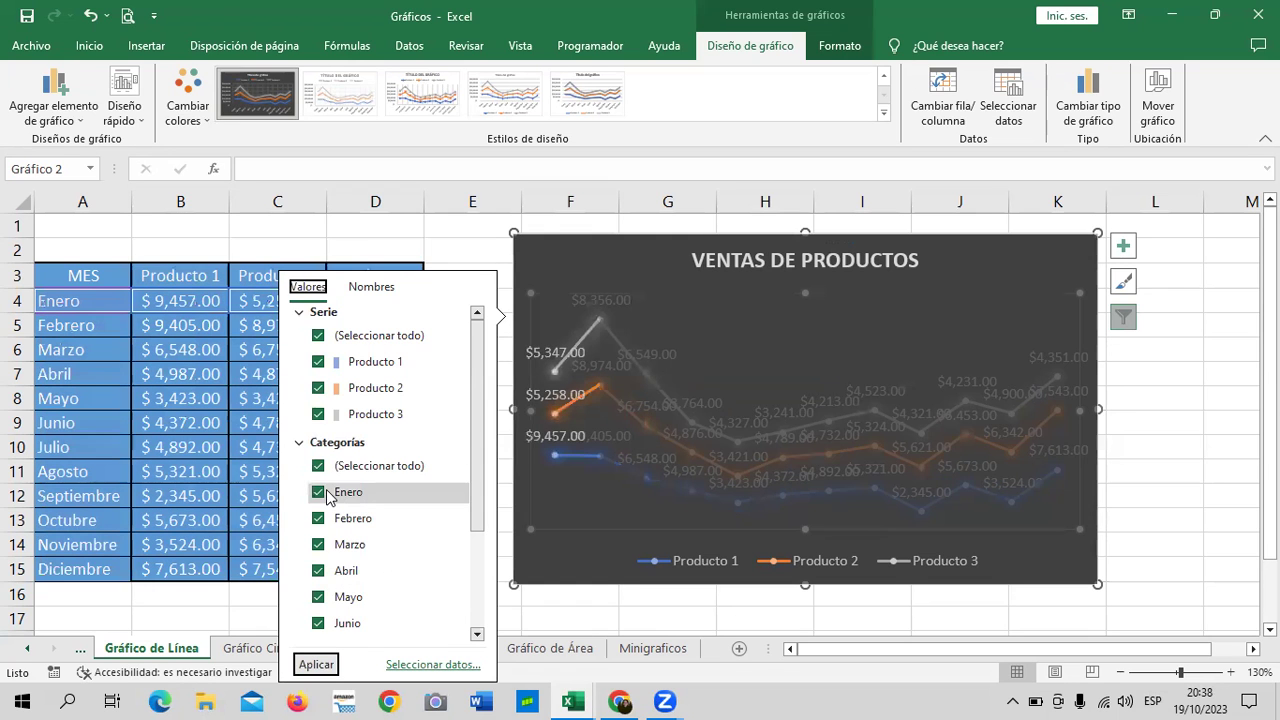
{"action": "left_click", "coordinate": [366, 466]}
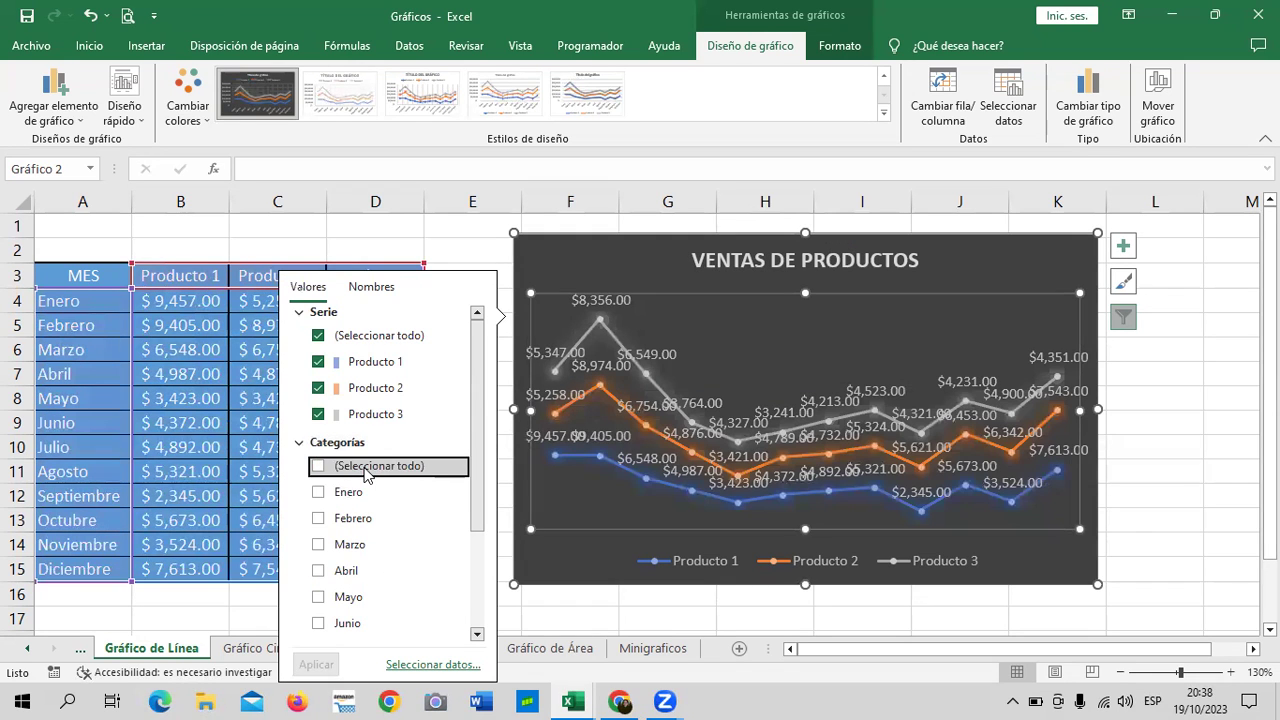
{"action": "left_click", "coordinate": [318, 492]}
{"action": "left_click", "coordinate": [321, 519]}
{"action": "left_click", "coordinate": [326, 544]}
{"action": "left_click", "coordinate": [331, 570]}
{"action": "left_click", "coordinate": [336, 596]}
{"action": "left_click", "coordinate": [339, 625]}
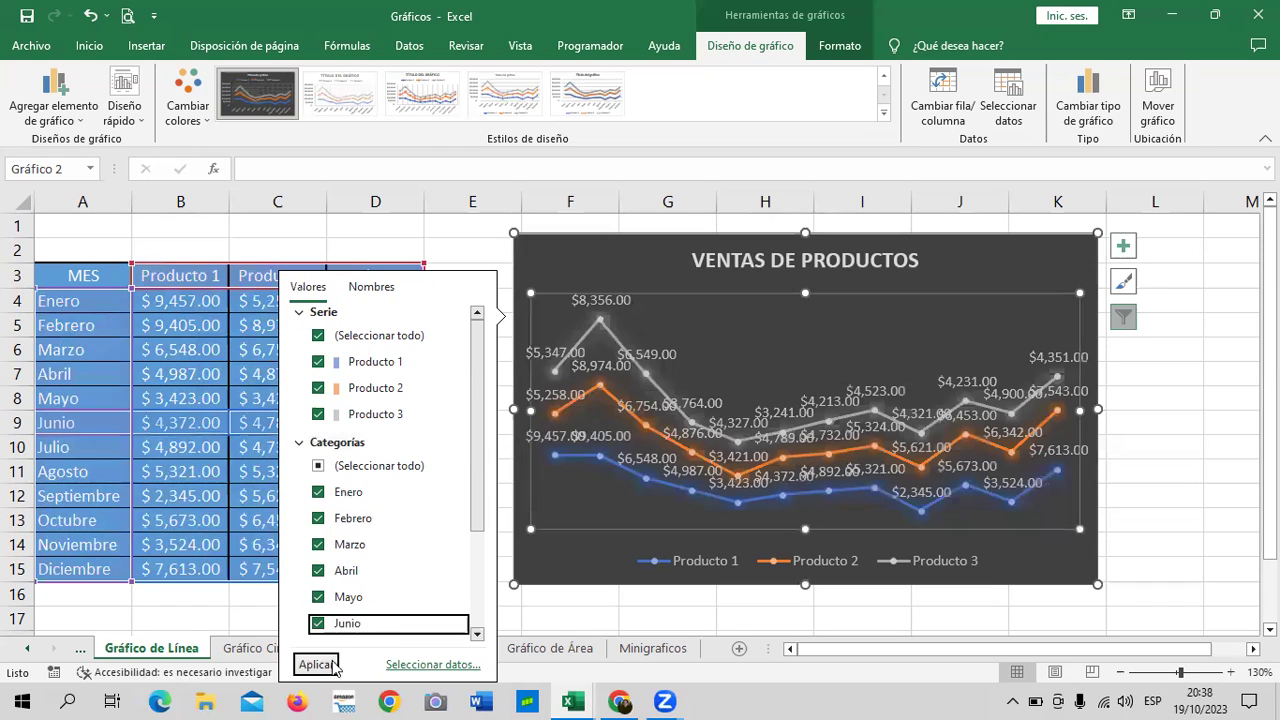
{"action": "left_click", "coordinate": [330, 660]}
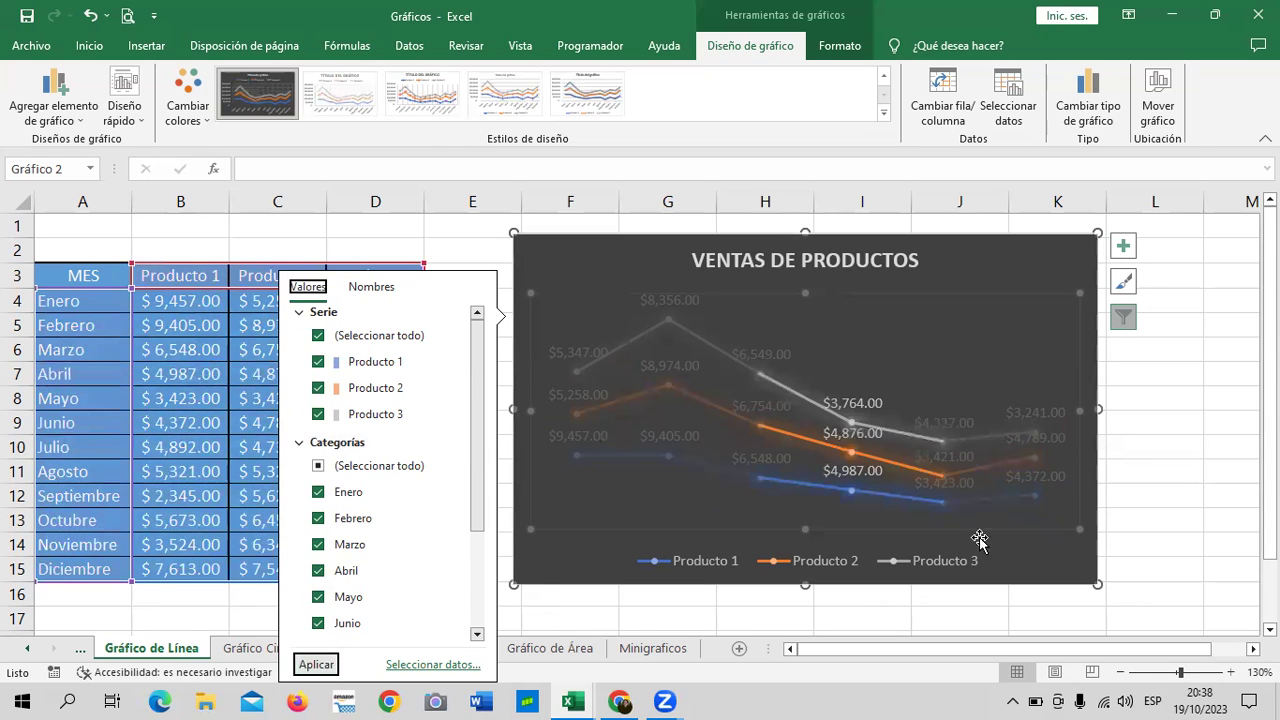
{"action": "left_click", "coordinate": [1195, 398]}
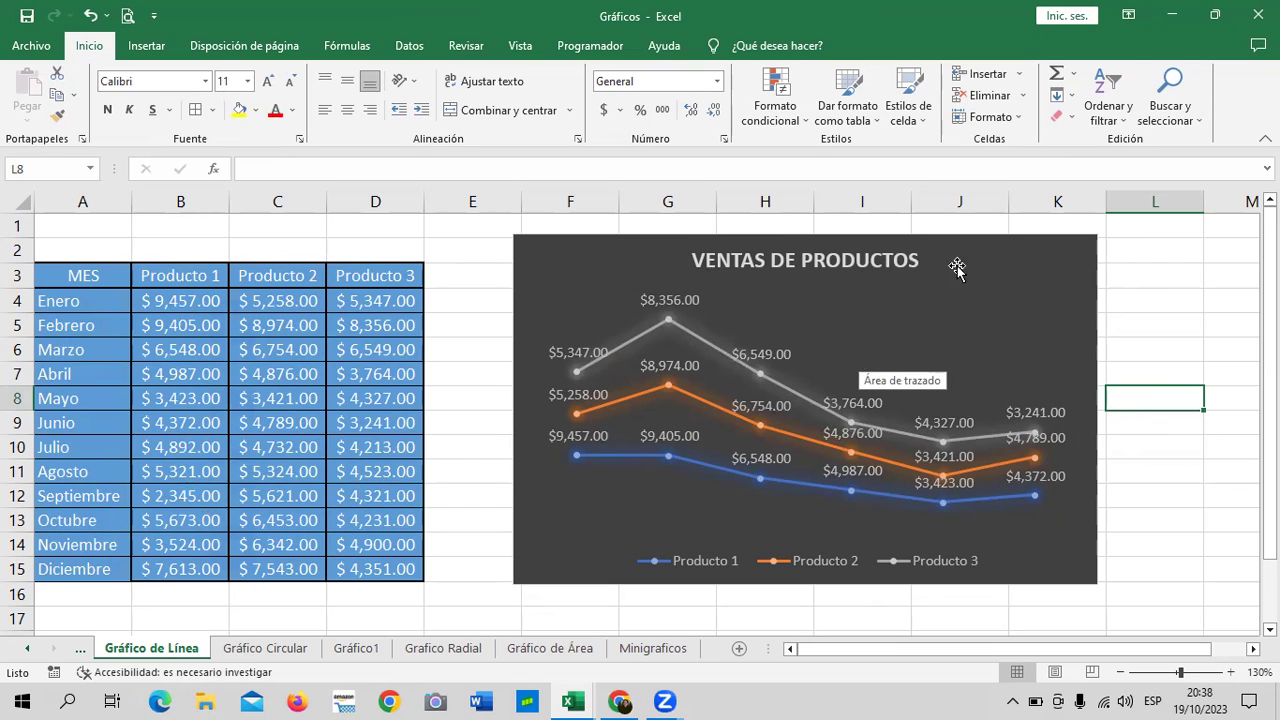
{"action": "left_click", "coordinate": [1044, 331]}
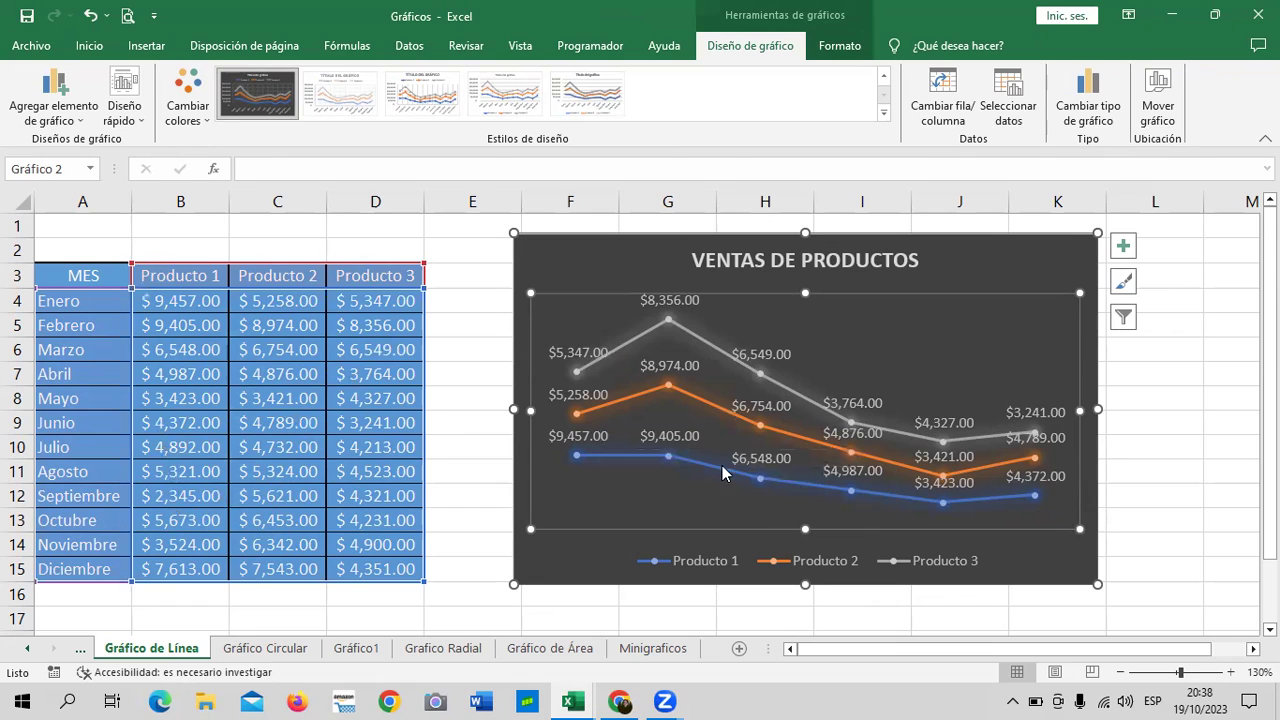
Step: Filter the line chart's categories so only Julio through Diciembre are plotted
{"action": "left_click", "coordinate": [1123, 317]}
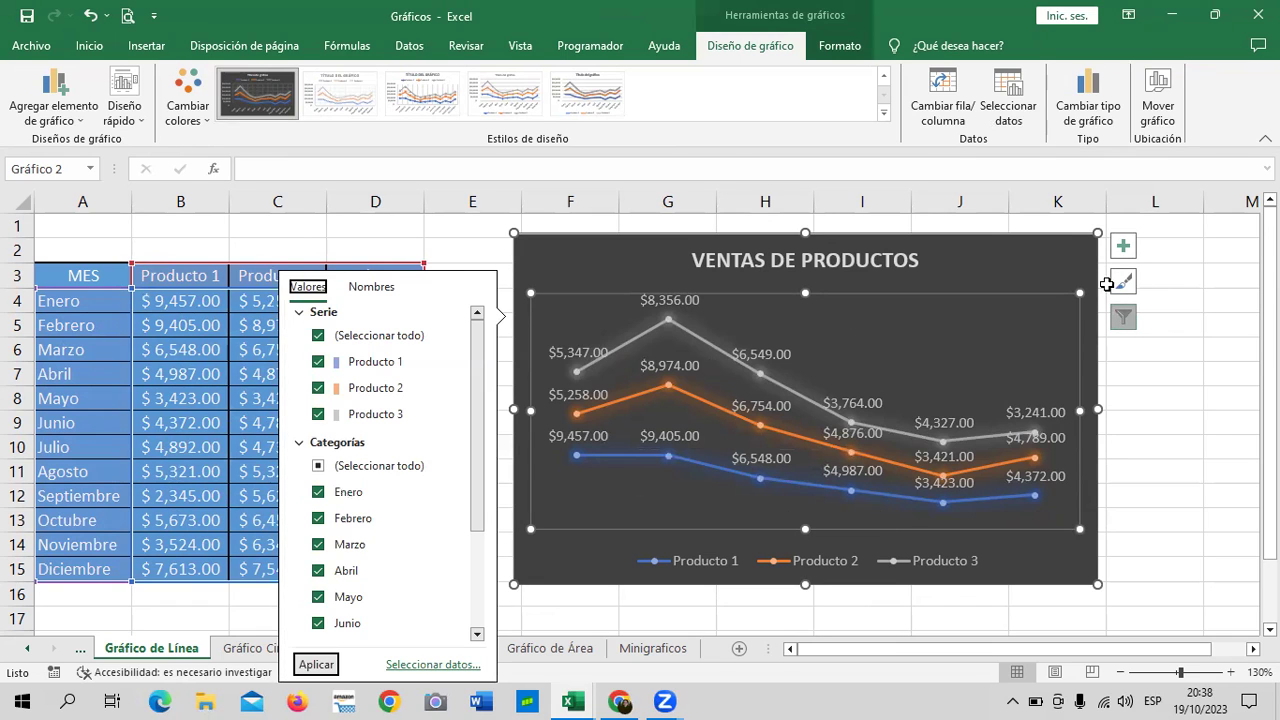
{"action": "left_click", "coordinate": [320, 466]}
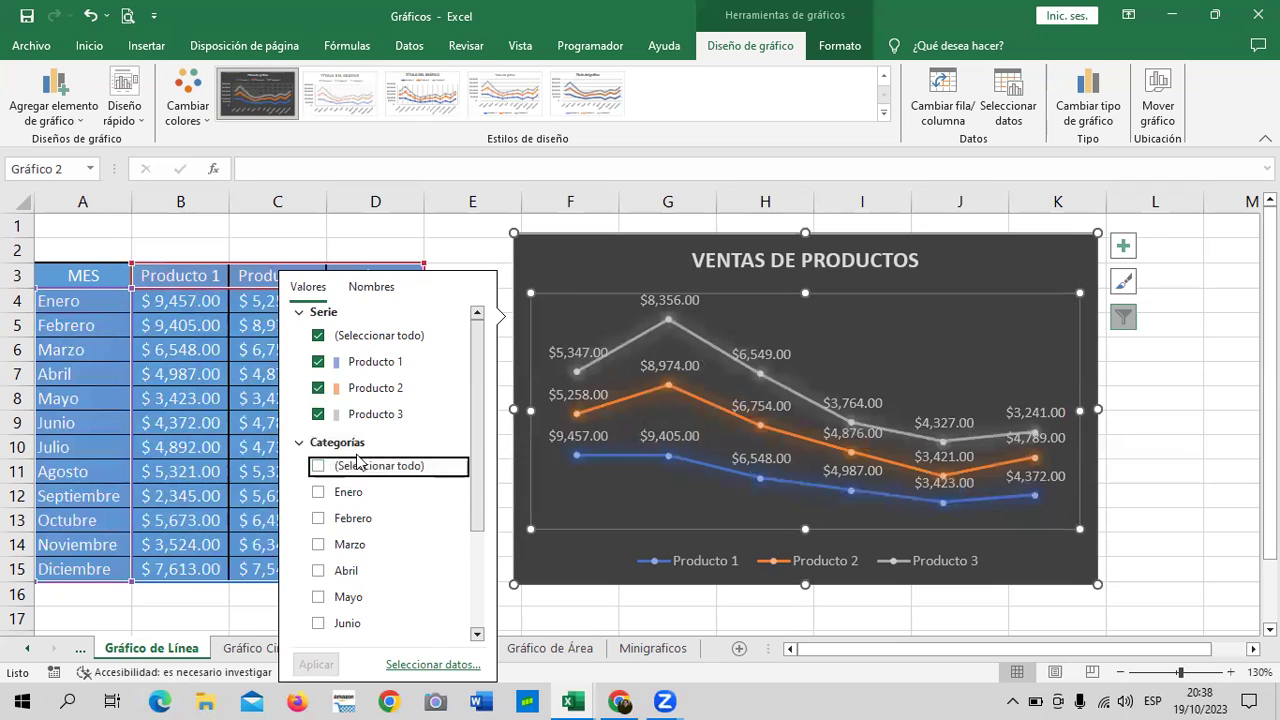
{"action": "left_click_drag", "start_coordinate": [477, 430], "coordinate": [461, 529]}
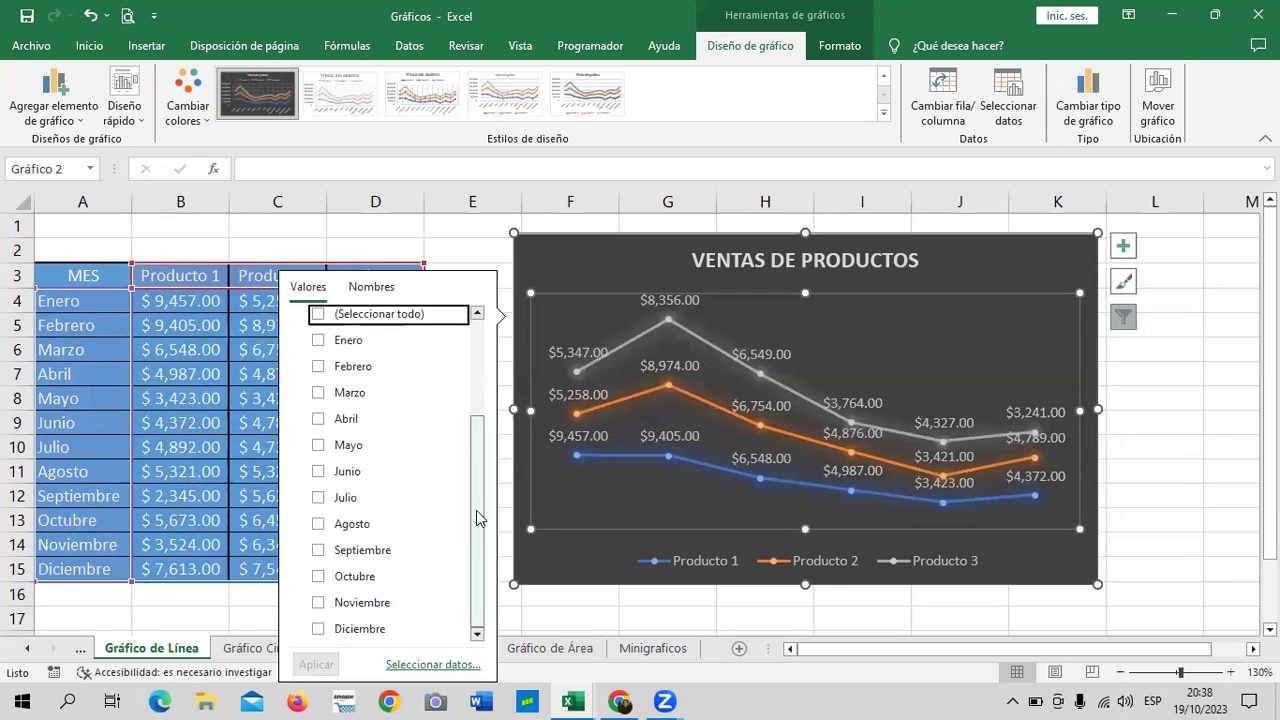
{"action": "left_click", "coordinate": [318, 497]}
{"action": "left_click", "coordinate": [318, 523]}
{"action": "left_click", "coordinate": [318, 550]}
{"action": "left_click", "coordinate": [345, 576]}
{"action": "left_click", "coordinate": [345, 602]}
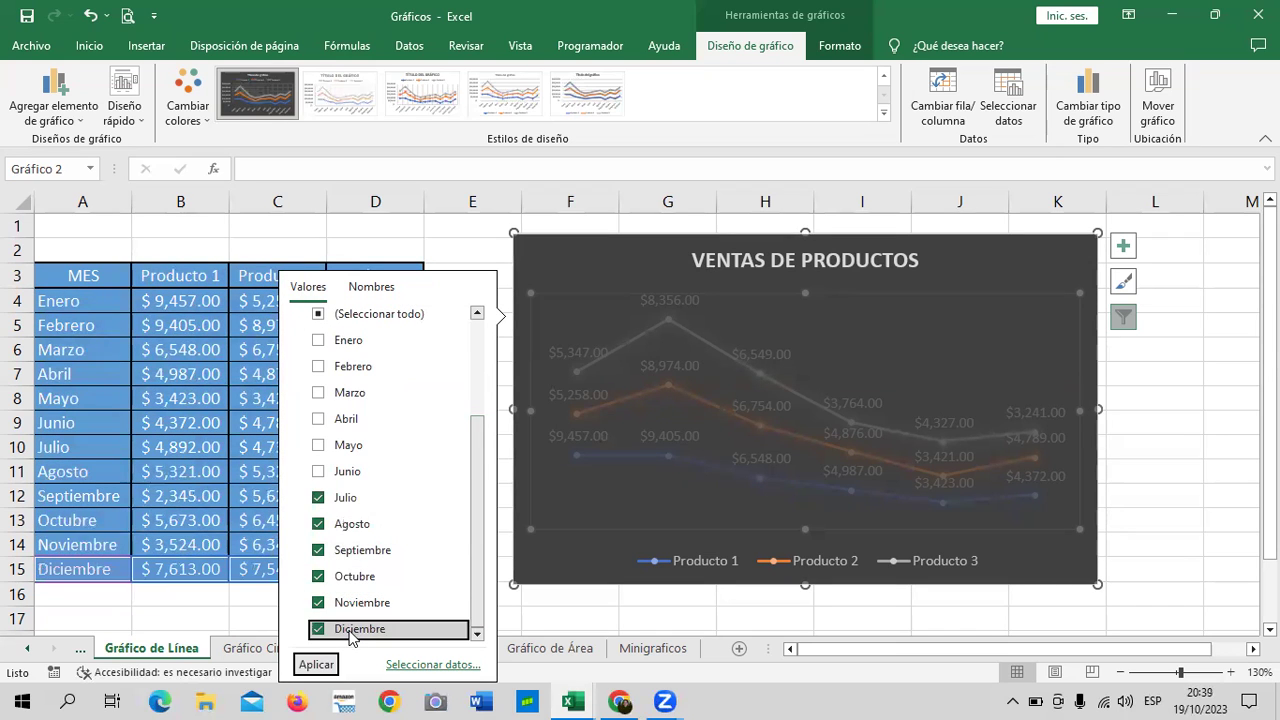
{"action": "left_click", "coordinate": [345, 628]}
{"action": "left_click", "coordinate": [316, 666]}
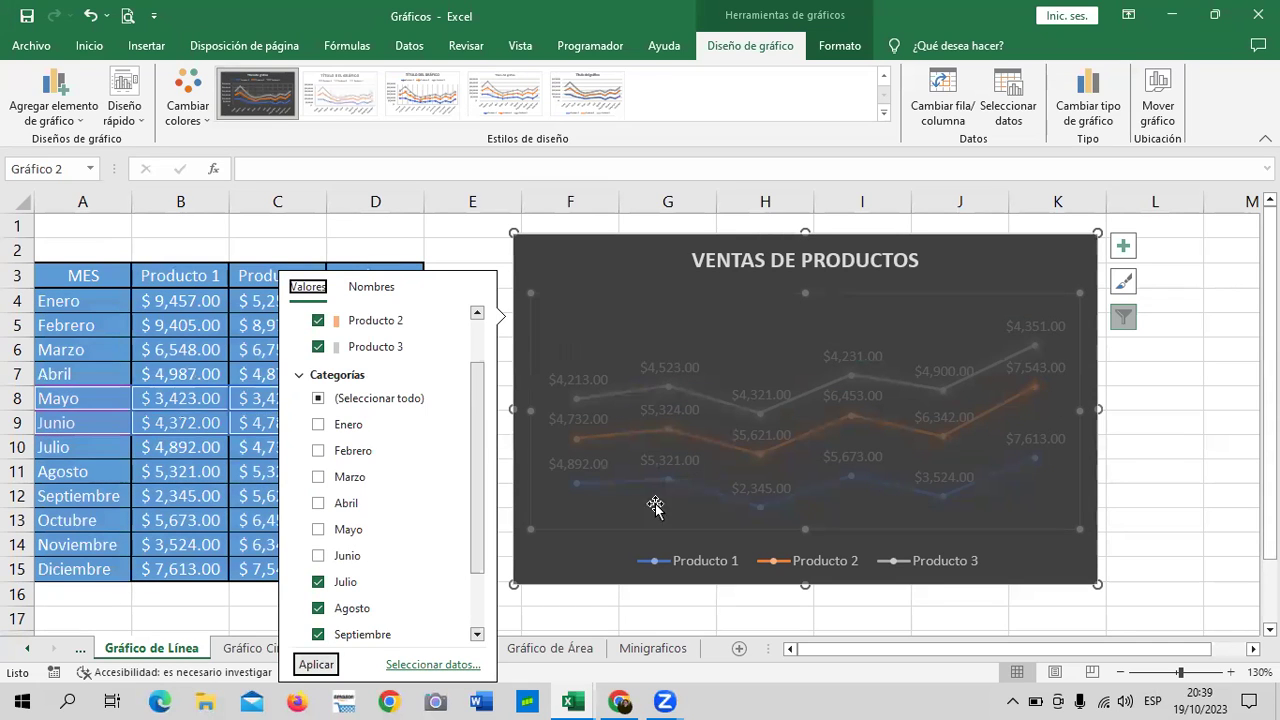
{"action": "left_click", "coordinate": [1185, 443]}
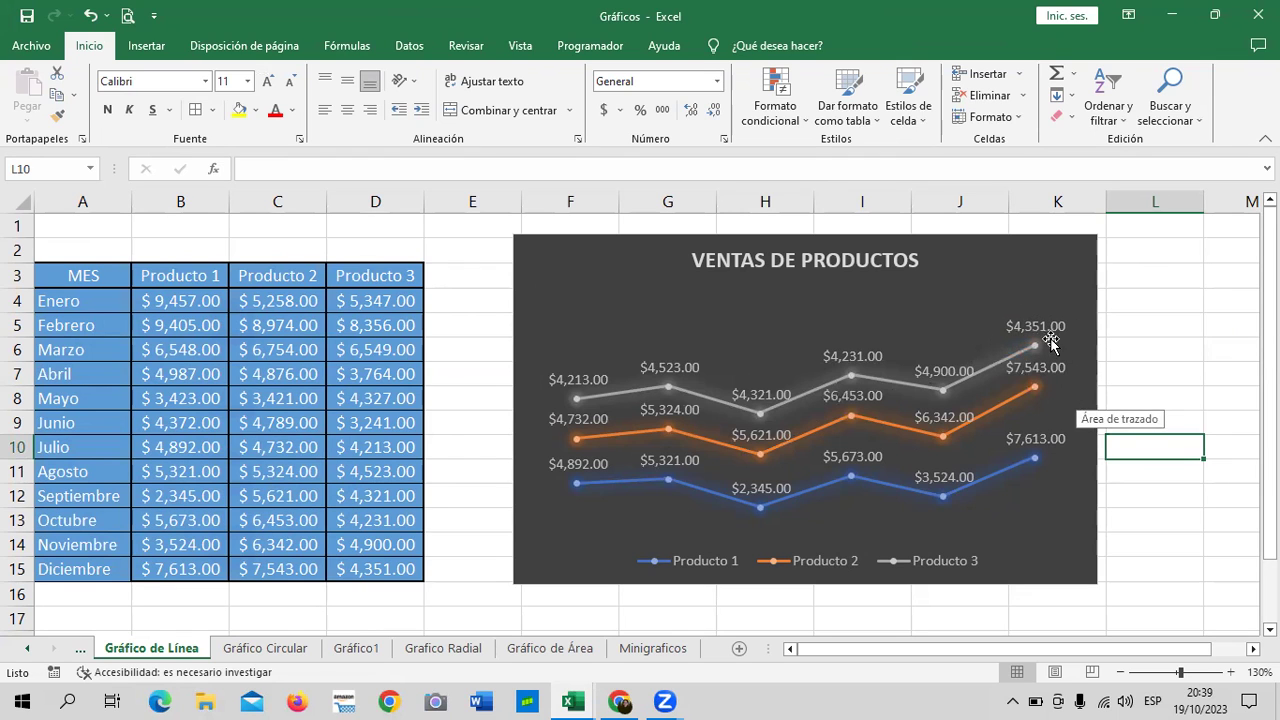
{"action": "left_click", "coordinate": [1016, 287]}
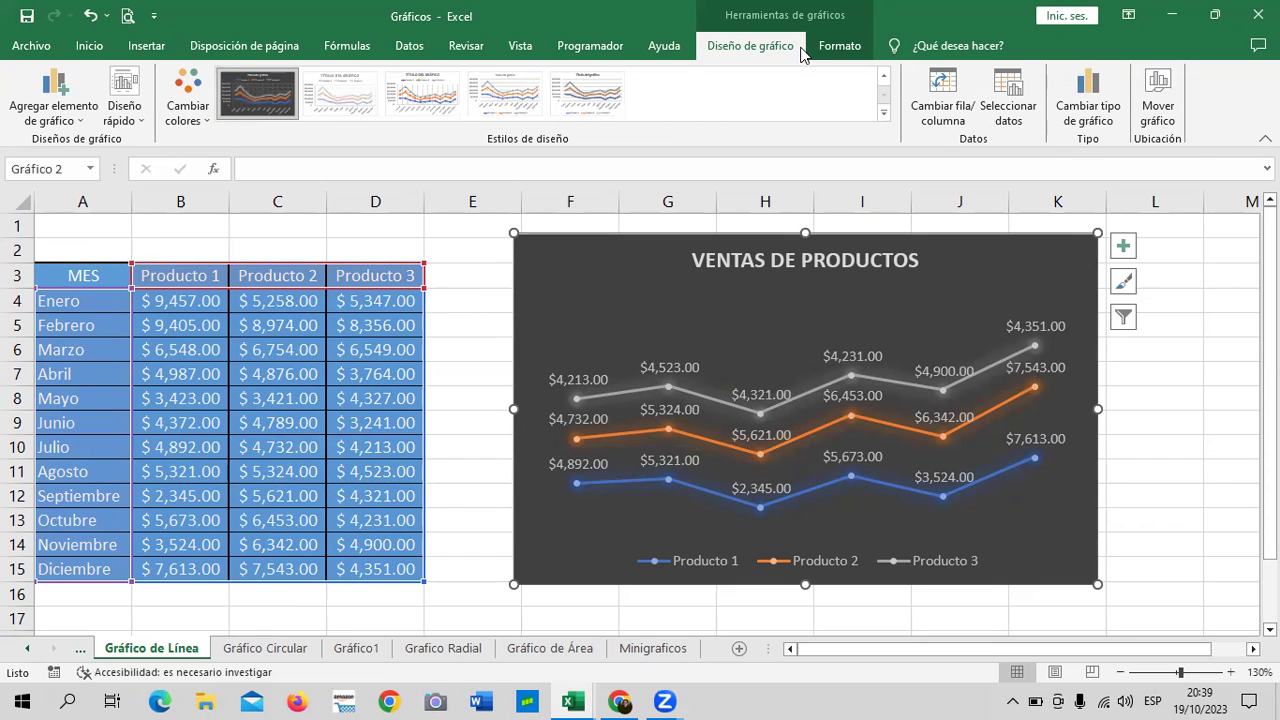
Step: Go to the Gráfico de Columna sheet and select cell B10 in the sales table
{"action": "left_click", "coordinate": [31, 652]}
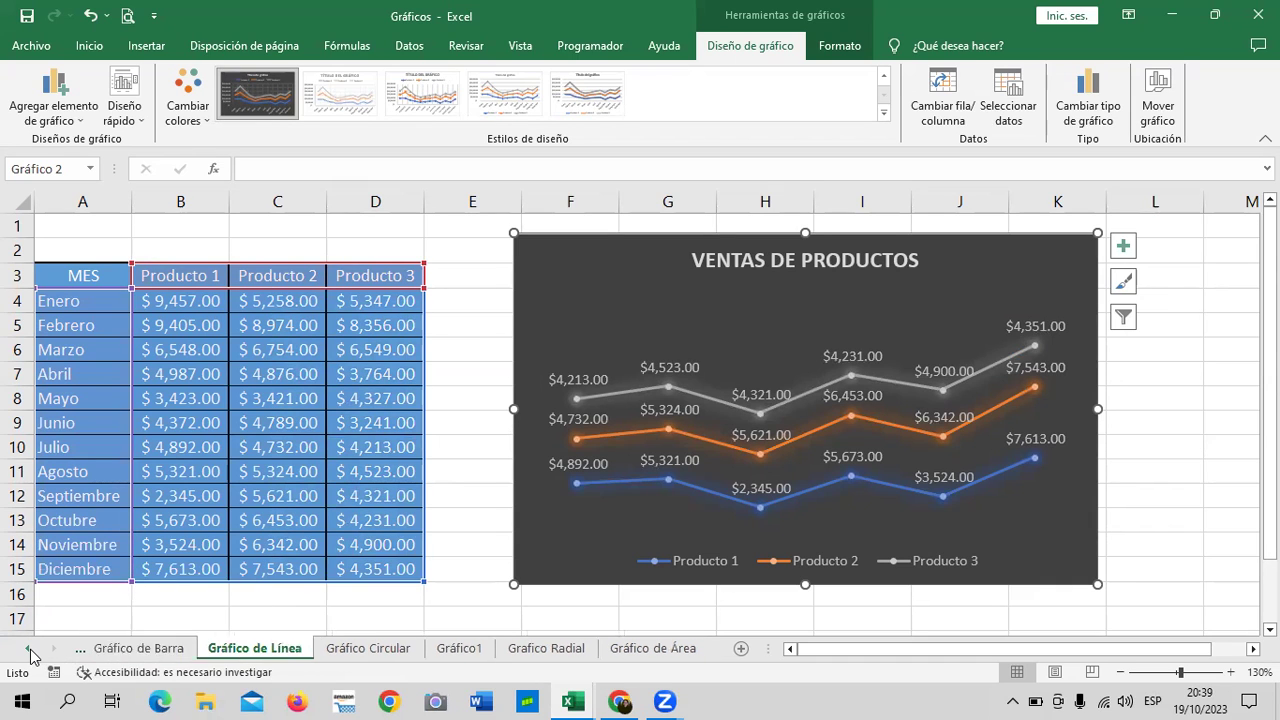
{"action": "left_click", "coordinate": [31, 652]}
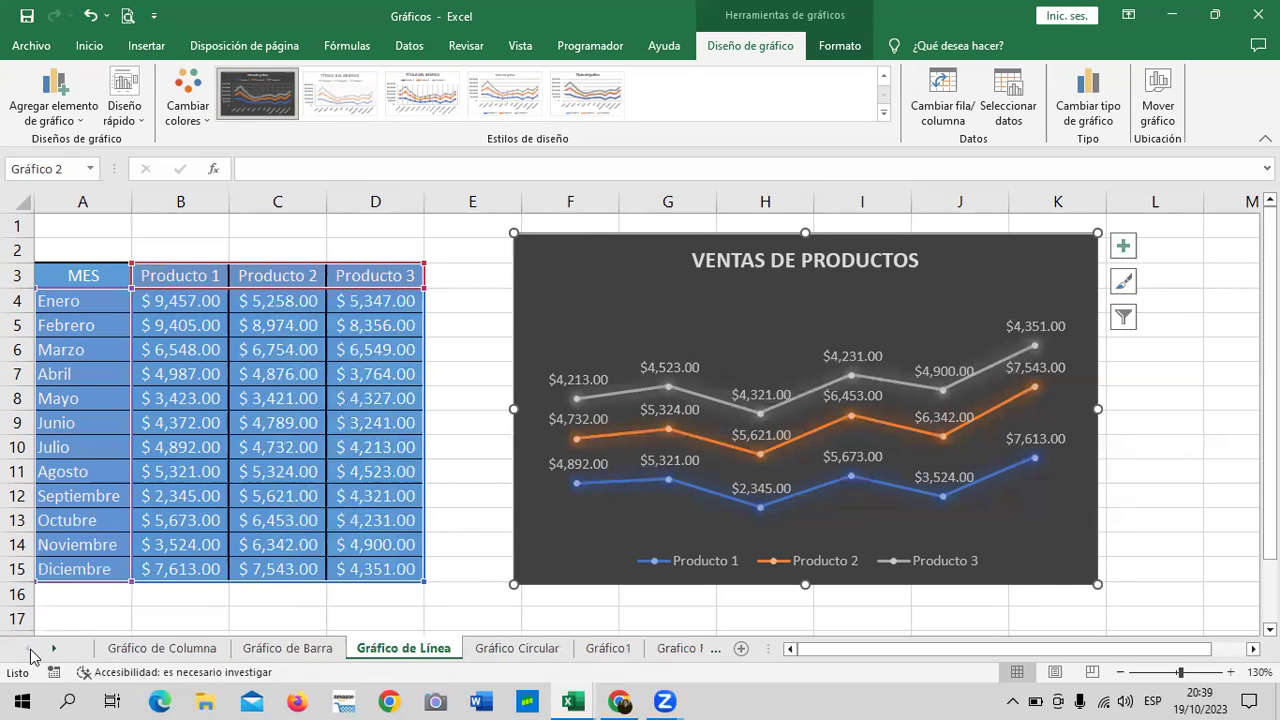
{"action": "left_click", "coordinate": [138, 650]}
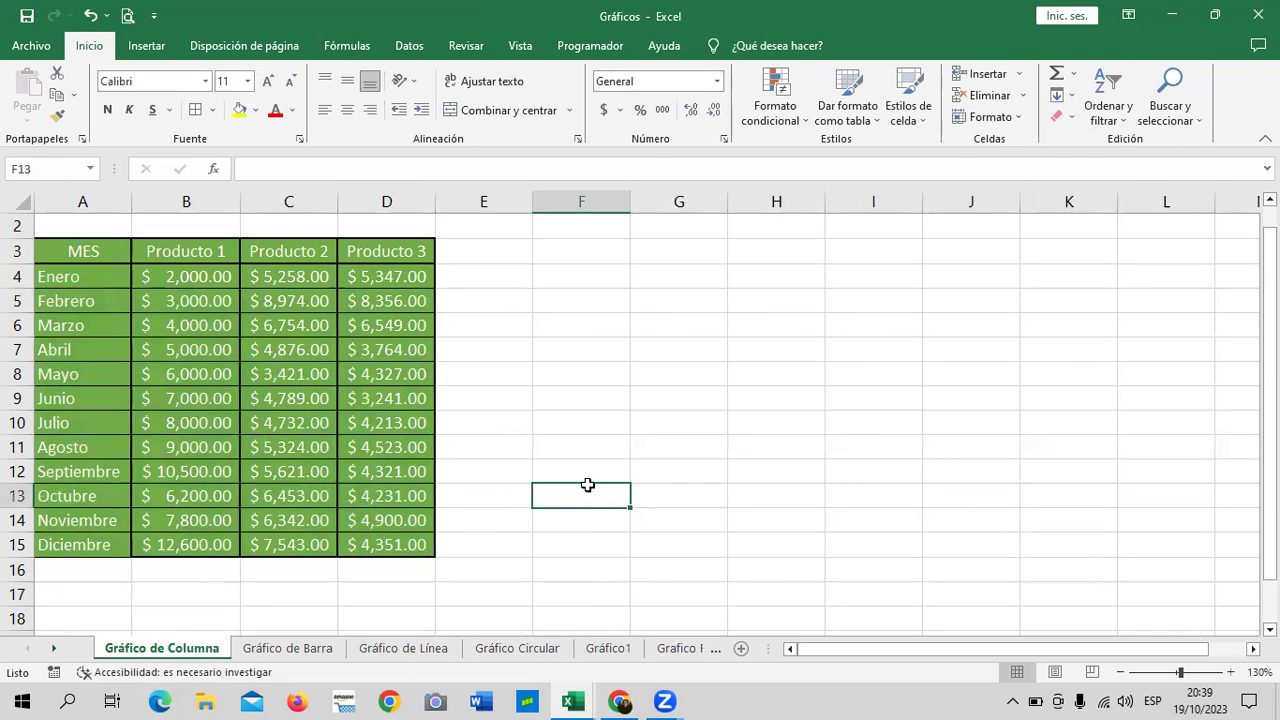
{"action": "left_click_drag", "start_coordinate": [218, 355], "coordinate": [218, 372]}
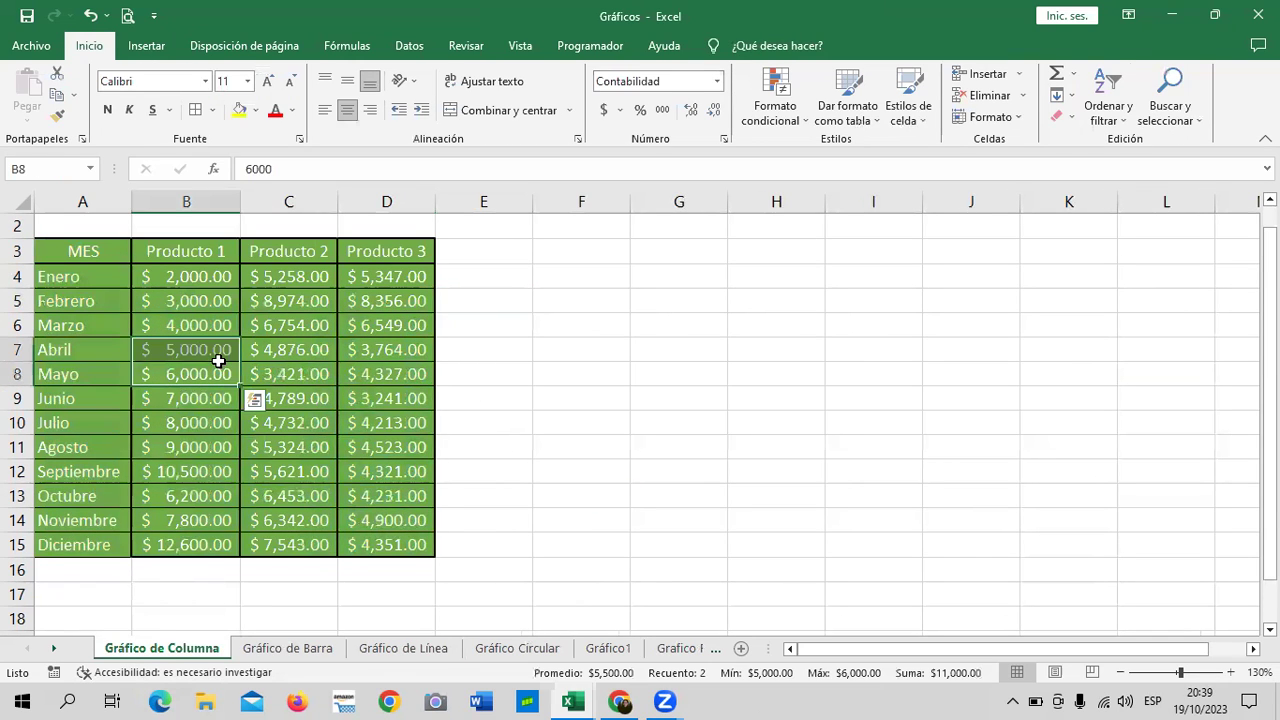
{"action": "left_click", "coordinate": [349, 385]}
{"action": "left_click", "coordinate": [185, 424]}
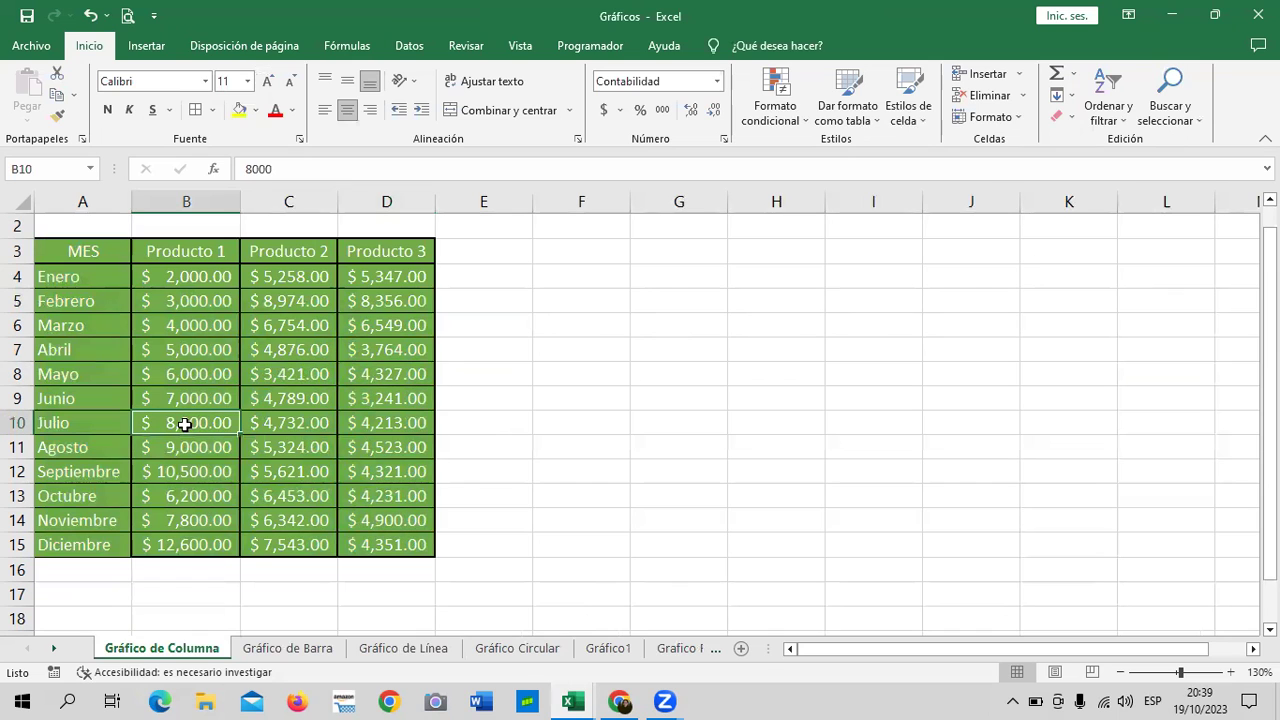
{"action": "left_click", "coordinate": [146, 46]}
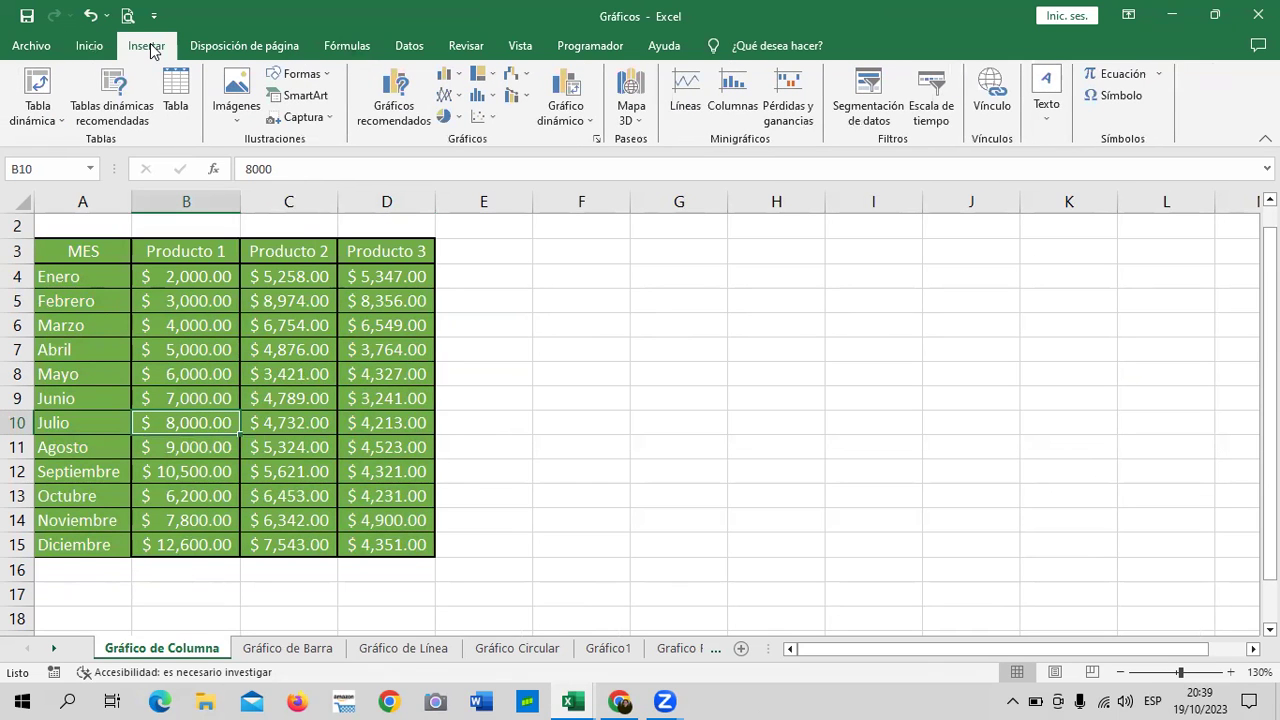
Step: Insert a Columnas agrupadas chart of Producto 1–3 sales and place it right of the table
{"action": "left_click", "coordinate": [398, 104]}
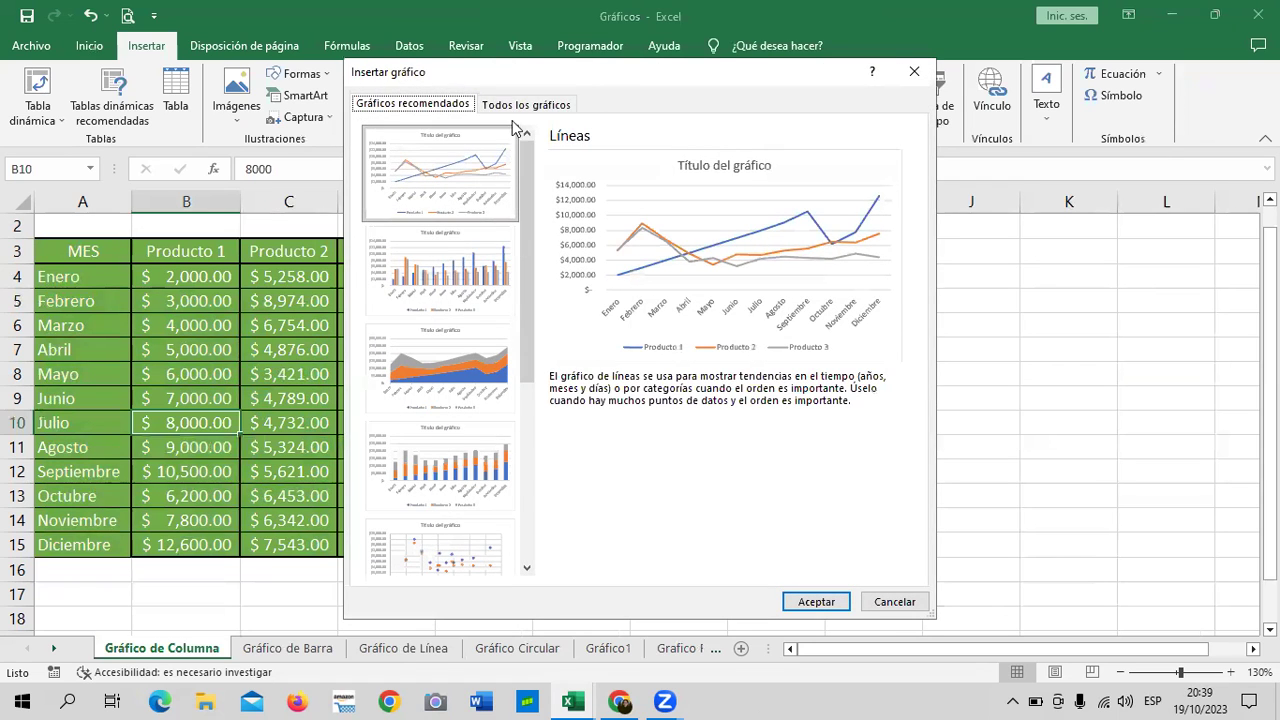
{"action": "left_click", "coordinate": [521, 106]}
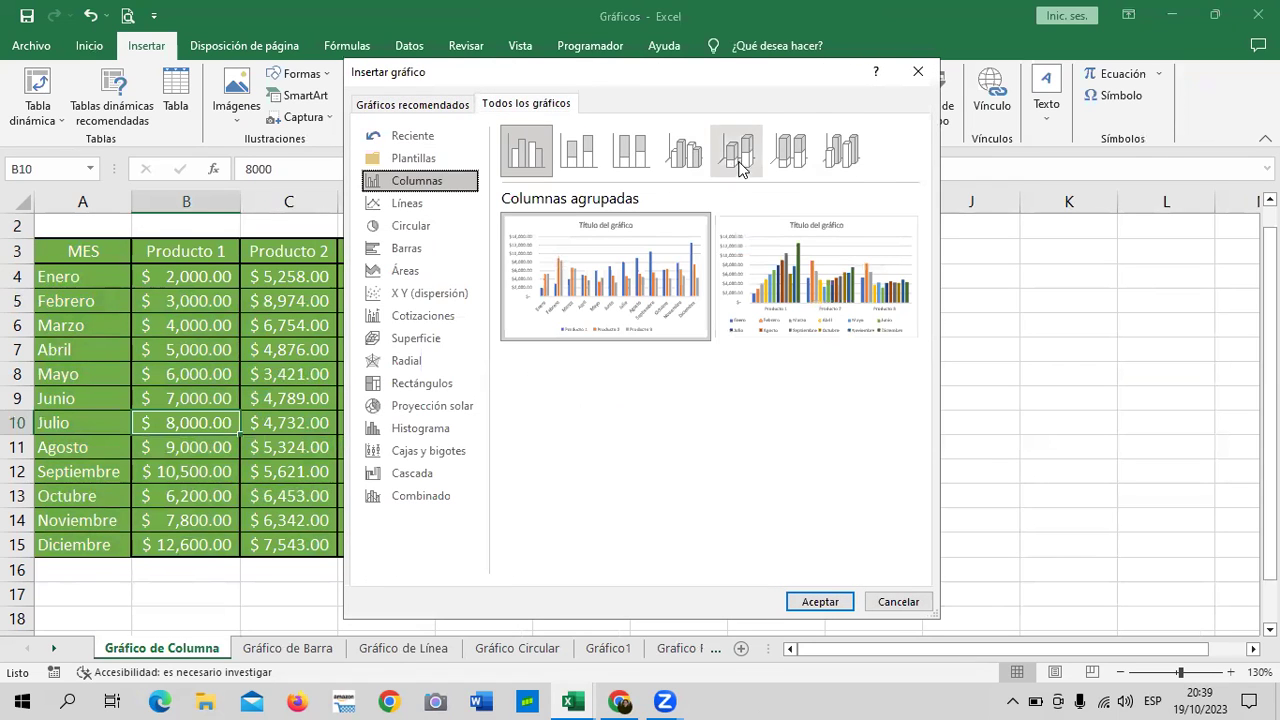
{"action": "left_click", "coordinate": [843, 146]}
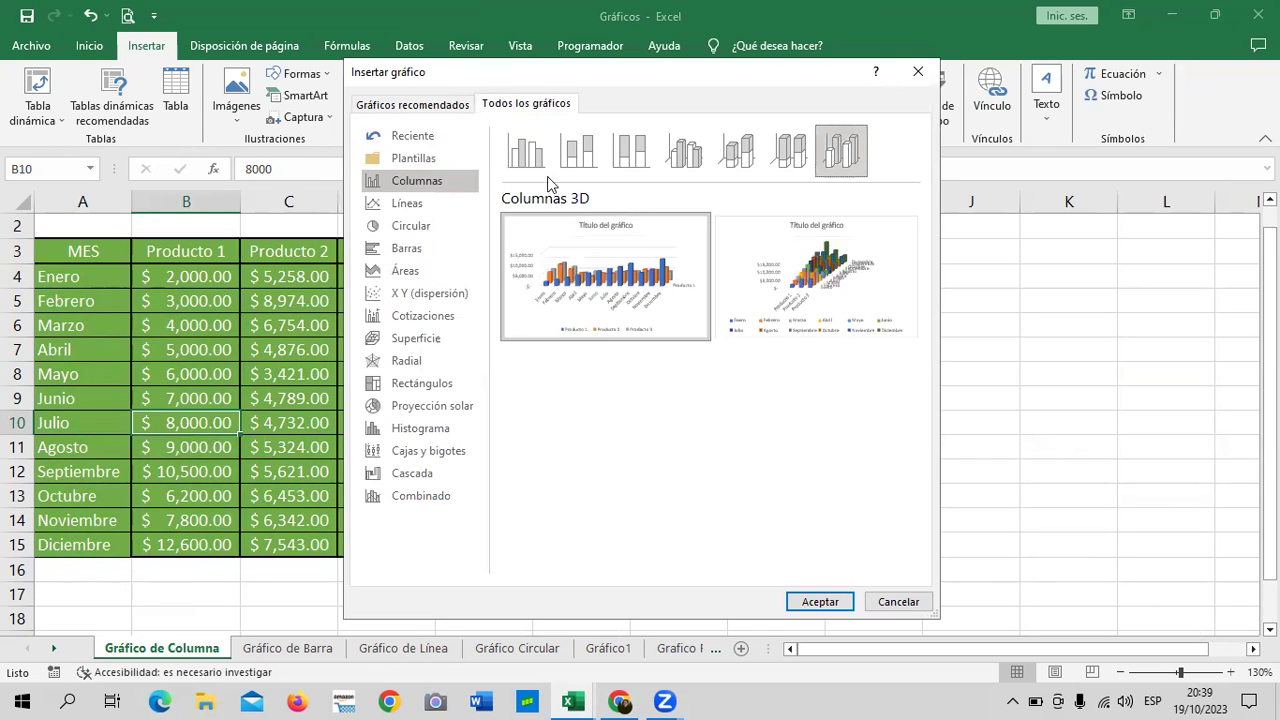
{"action": "left_click", "coordinate": [530, 162]}
{"action": "mouse_move", "coordinate": [605, 277]}
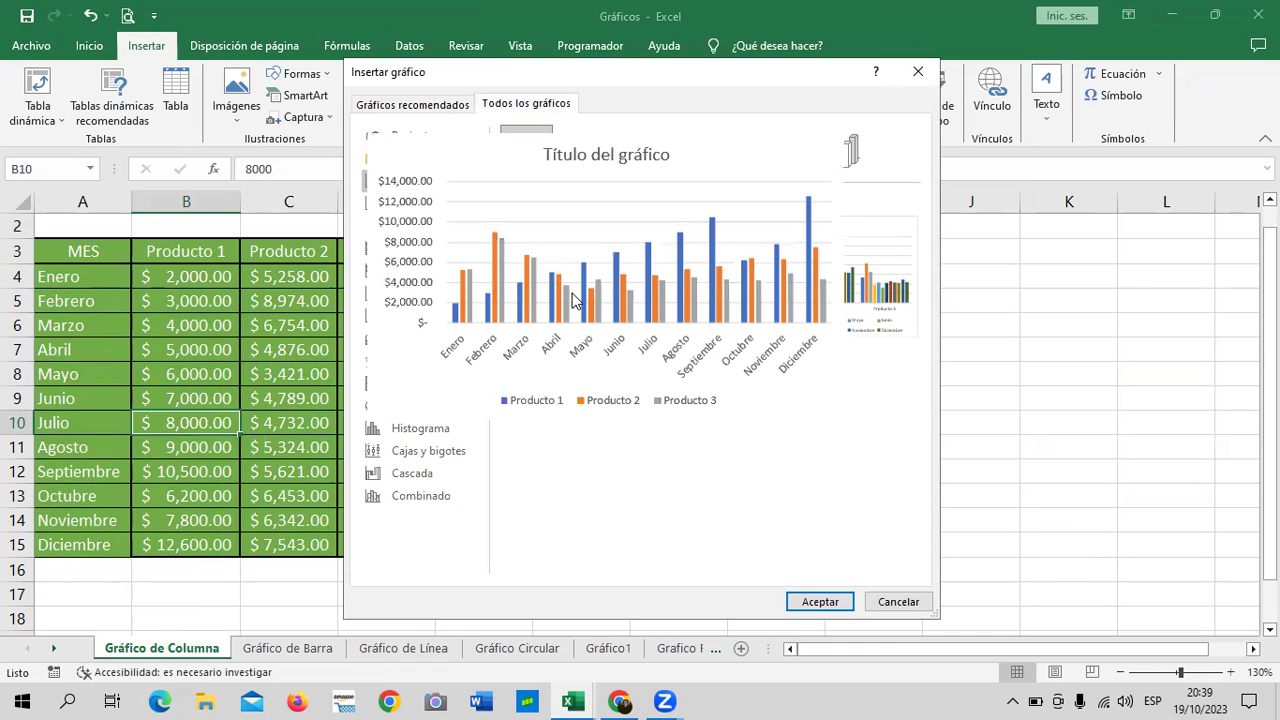
{"action": "left_click", "coordinate": [820, 601]}
{"action": "left_click_drag", "start_coordinate": [801, 287], "coordinate": [943, 257]}
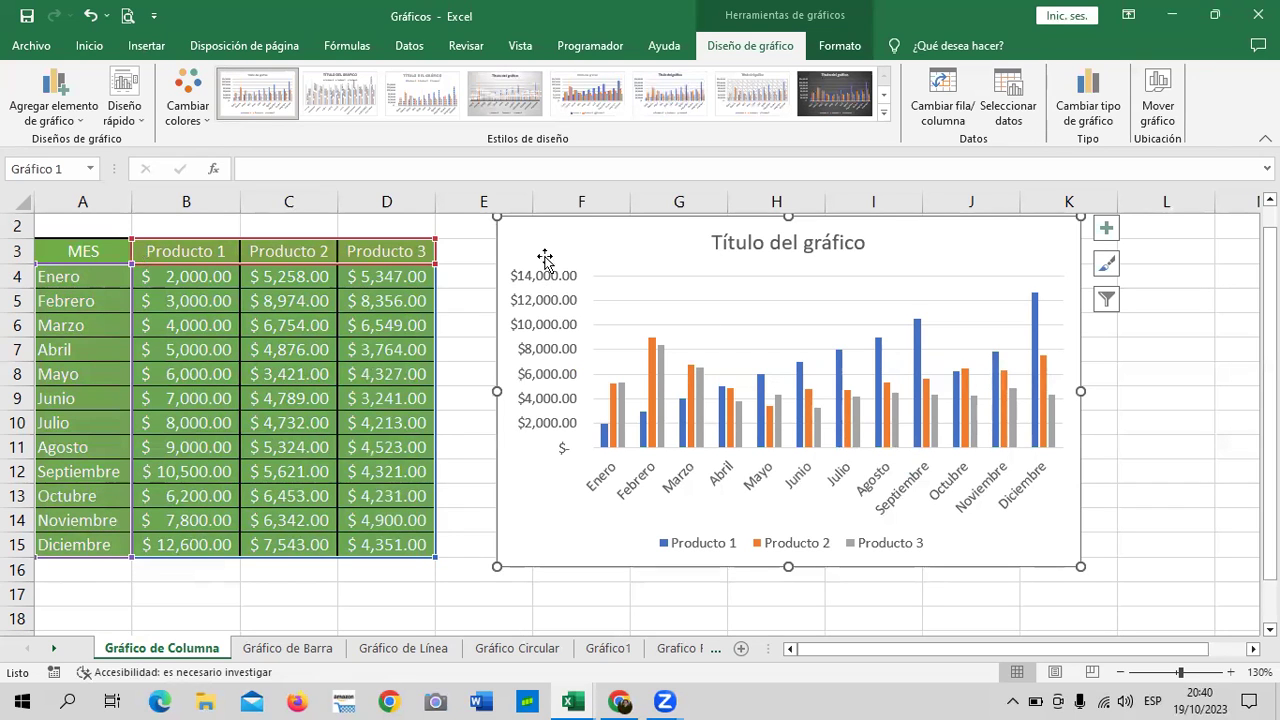
{"action": "left_click_drag", "start_coordinate": [1011, 243], "coordinate": [1013, 251]}
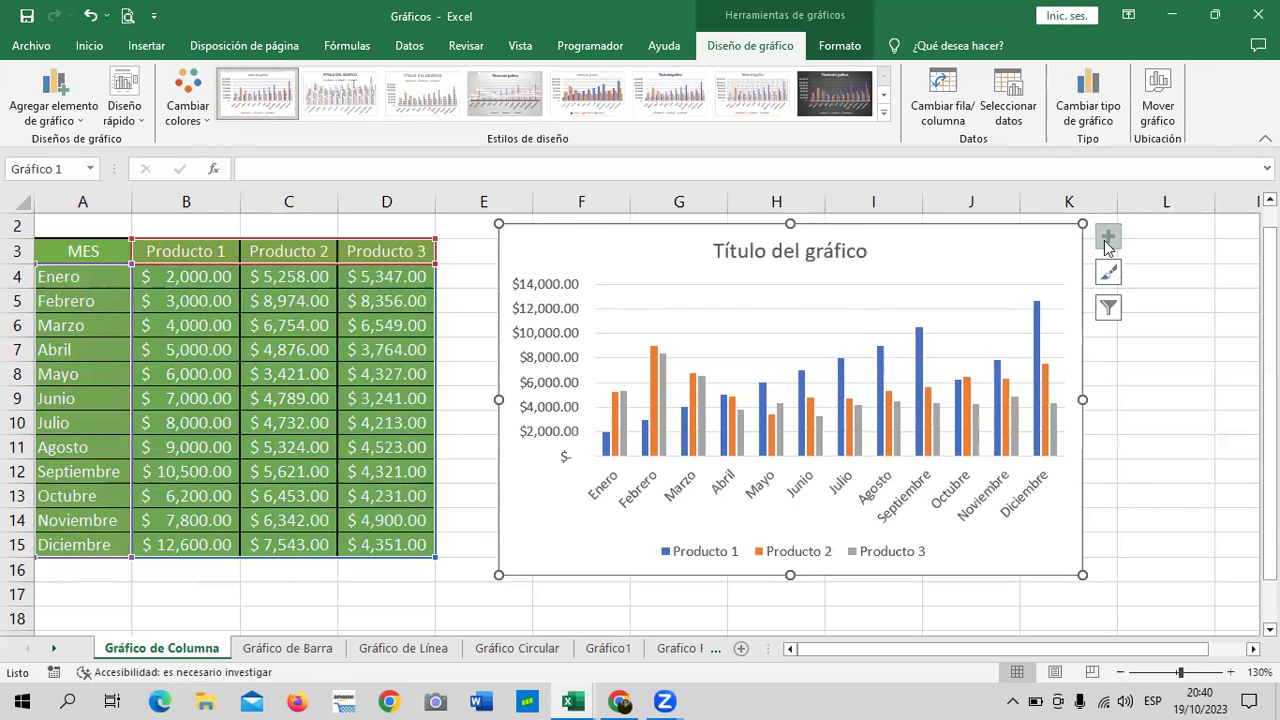
{"action": "left_click", "coordinate": [1110, 240]}
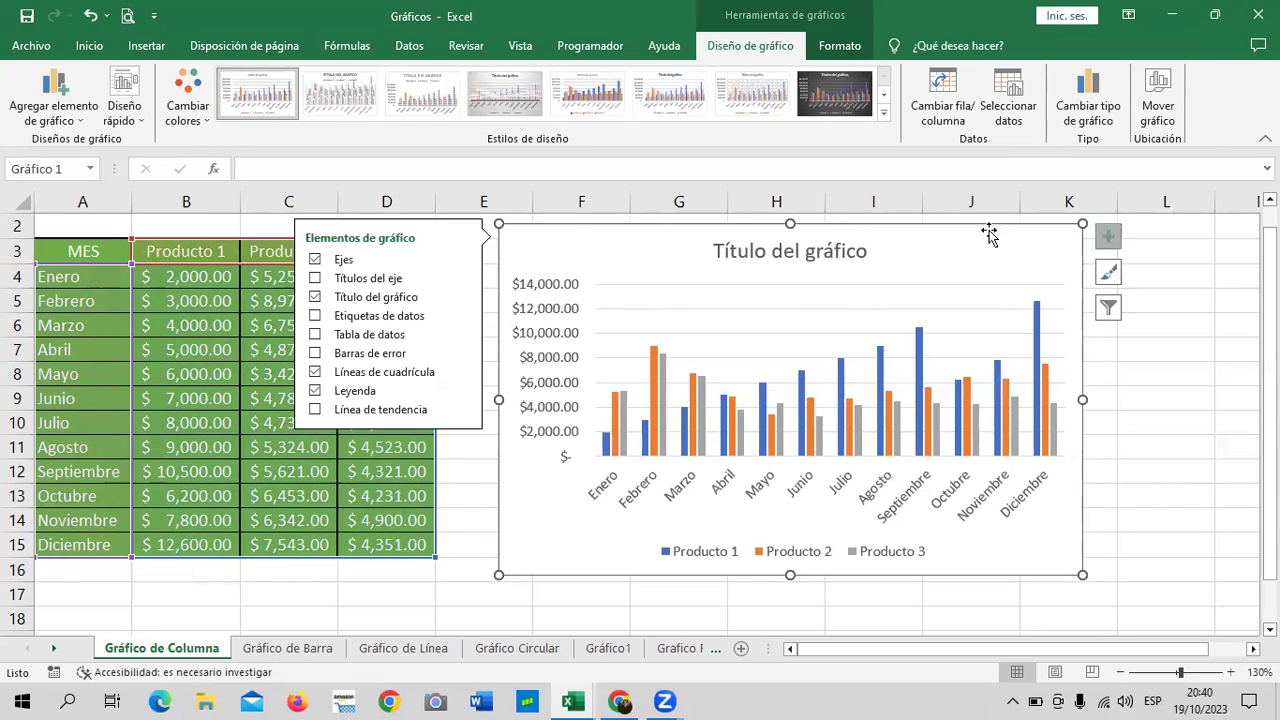
{"action": "left_click", "coordinate": [347, 318]}
{"action": "left_click", "coordinate": [318, 260]}
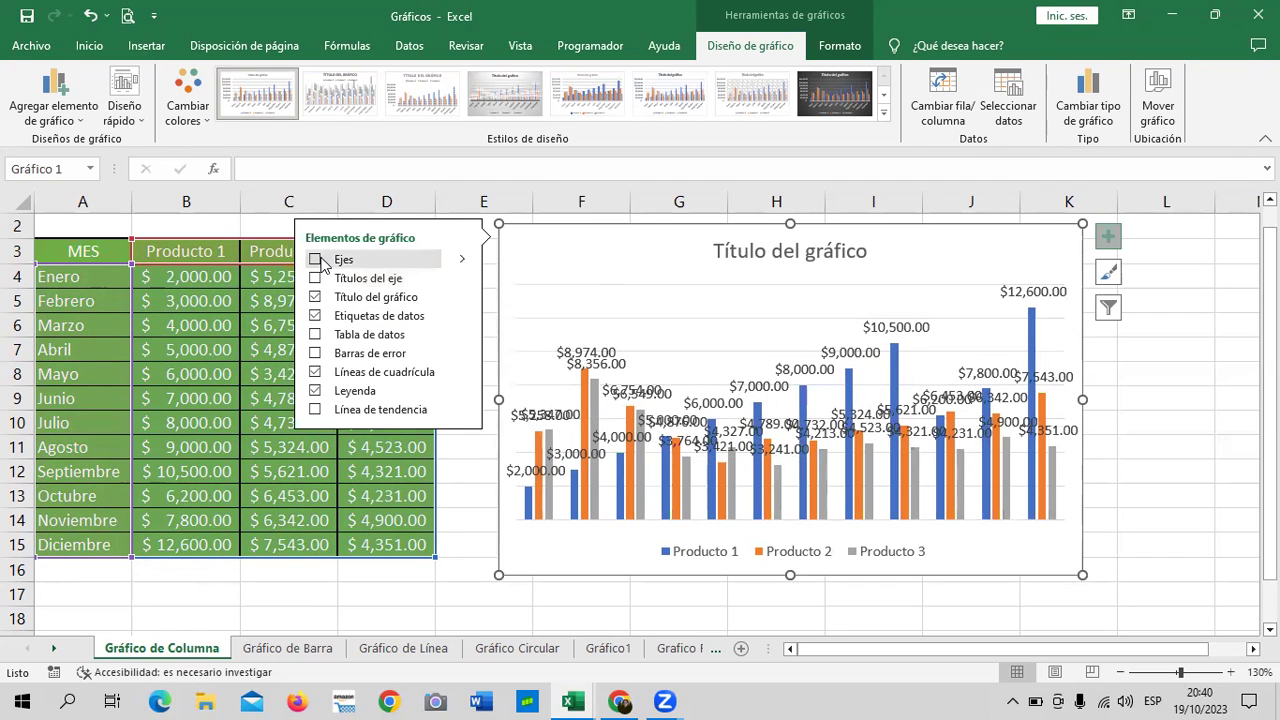
{"action": "left_click", "coordinate": [318, 260]}
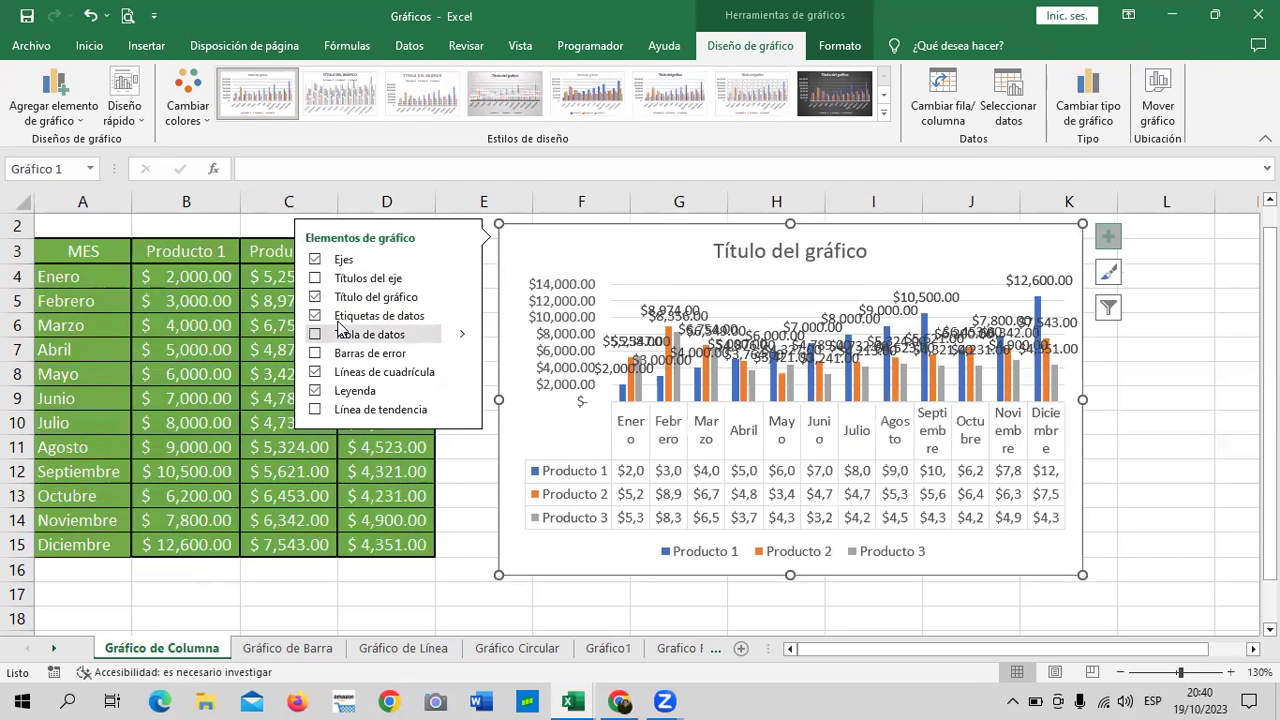
{"action": "left_click", "coordinate": [340, 318]}
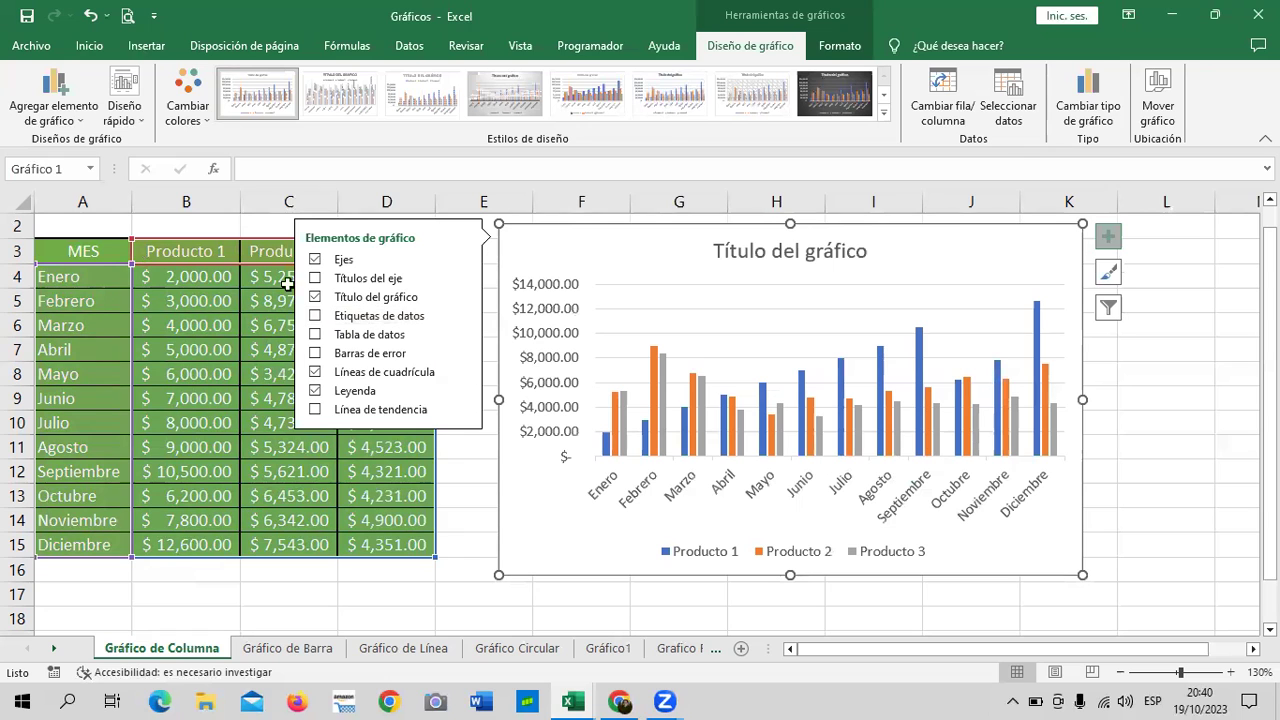
{"action": "left_click", "coordinate": [1138, 368]}
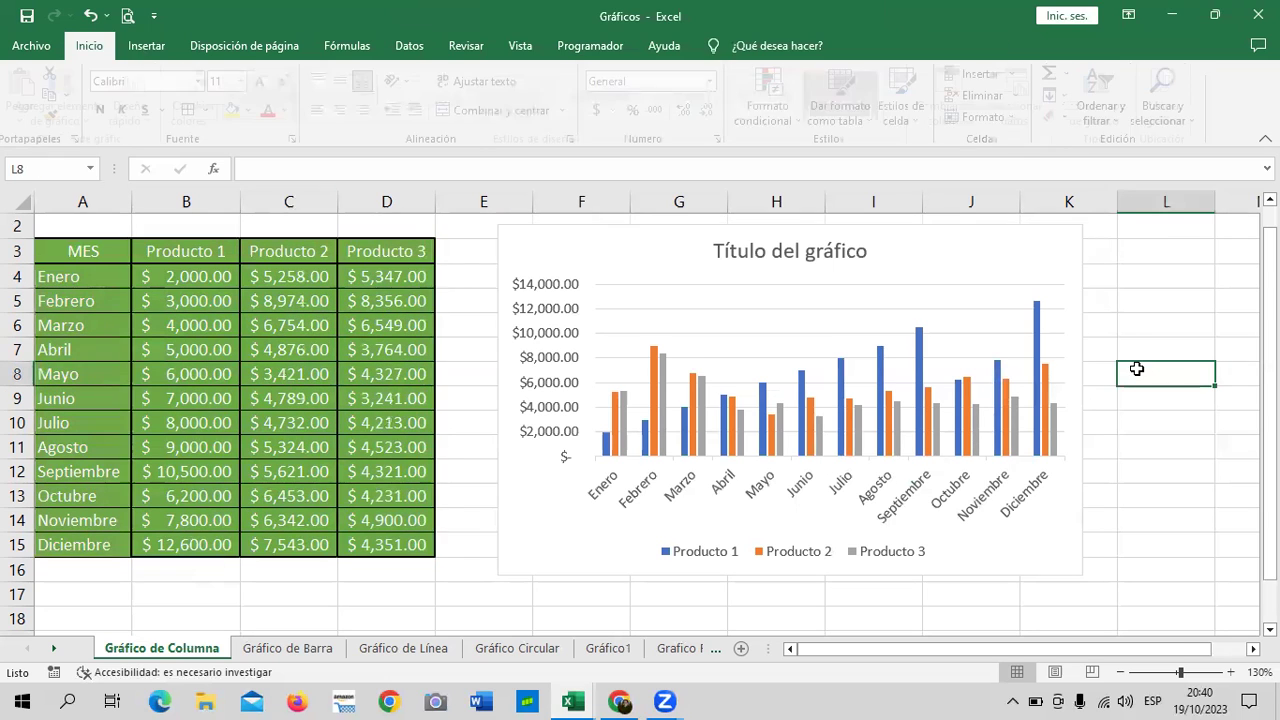
{"action": "left_click", "coordinate": [1006, 272]}
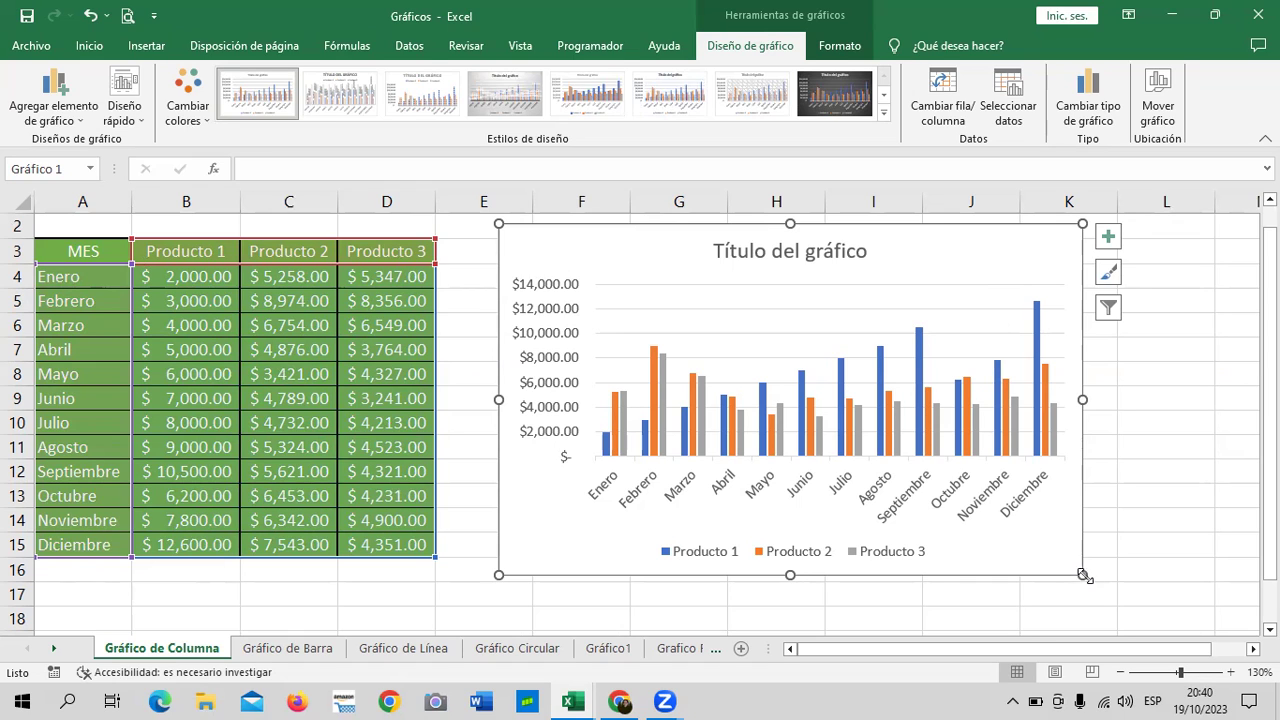
Step: Enlarge the column chart by dragging its corner handle
{"action": "left_click_drag", "start_coordinate": [1086, 575], "coordinate": [1207, 626]}
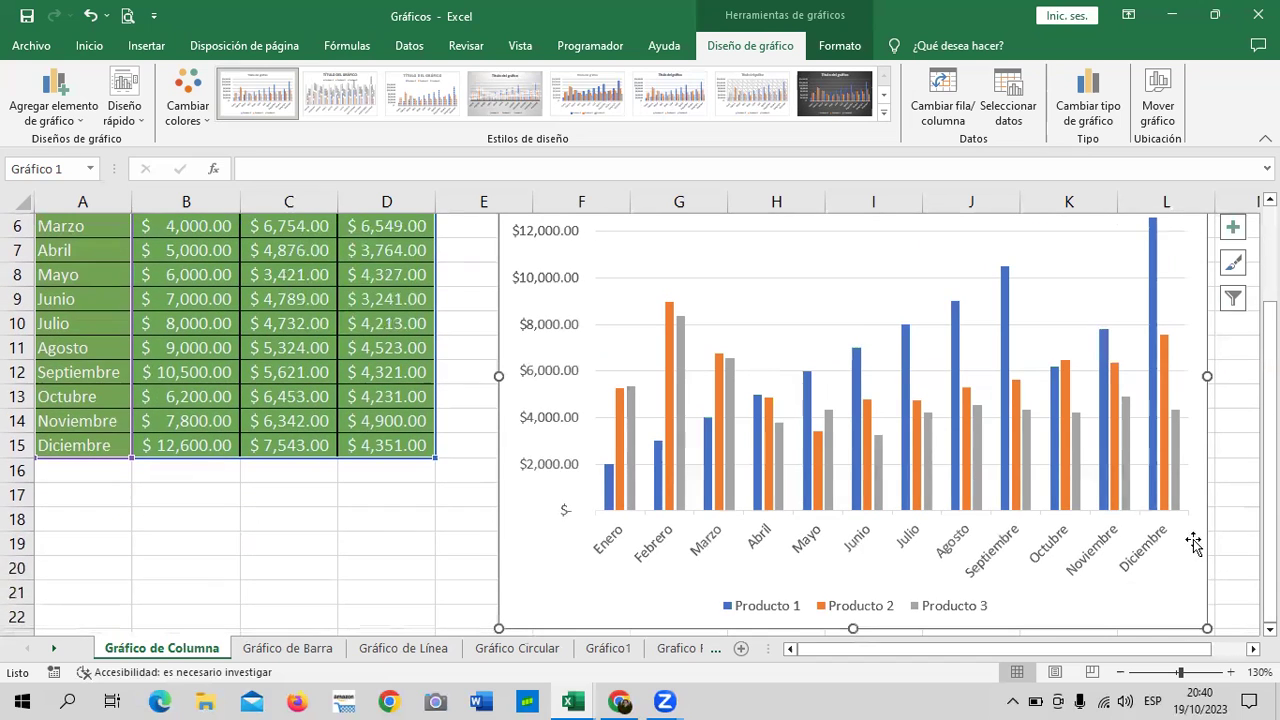
{"action": "scroll", "coordinate": [1052, 532], "scroll_direction": "up", "scroll_amount": 1}
{"action": "scroll", "coordinate": [1045, 540], "scroll_direction": "up", "scroll_amount": 1}
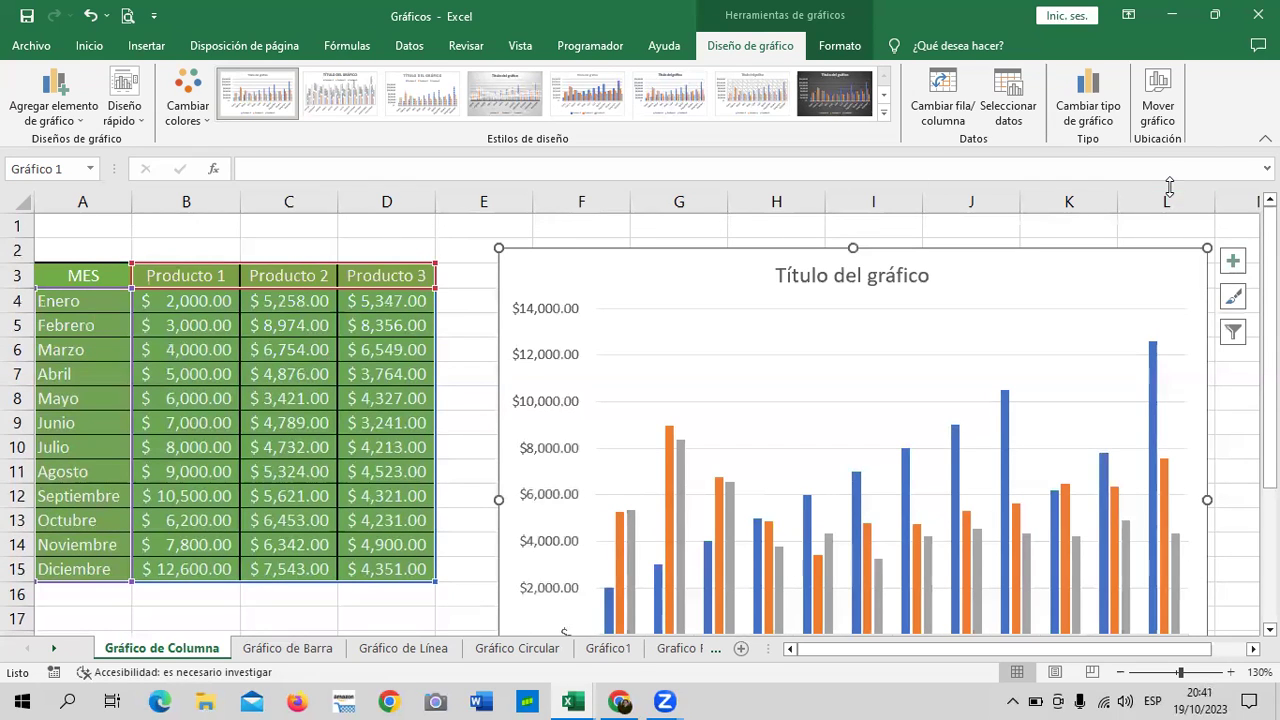
Step: Move the chart to a new chart sheet named Gráfico2
{"action": "left_click", "coordinate": [1160, 98]}
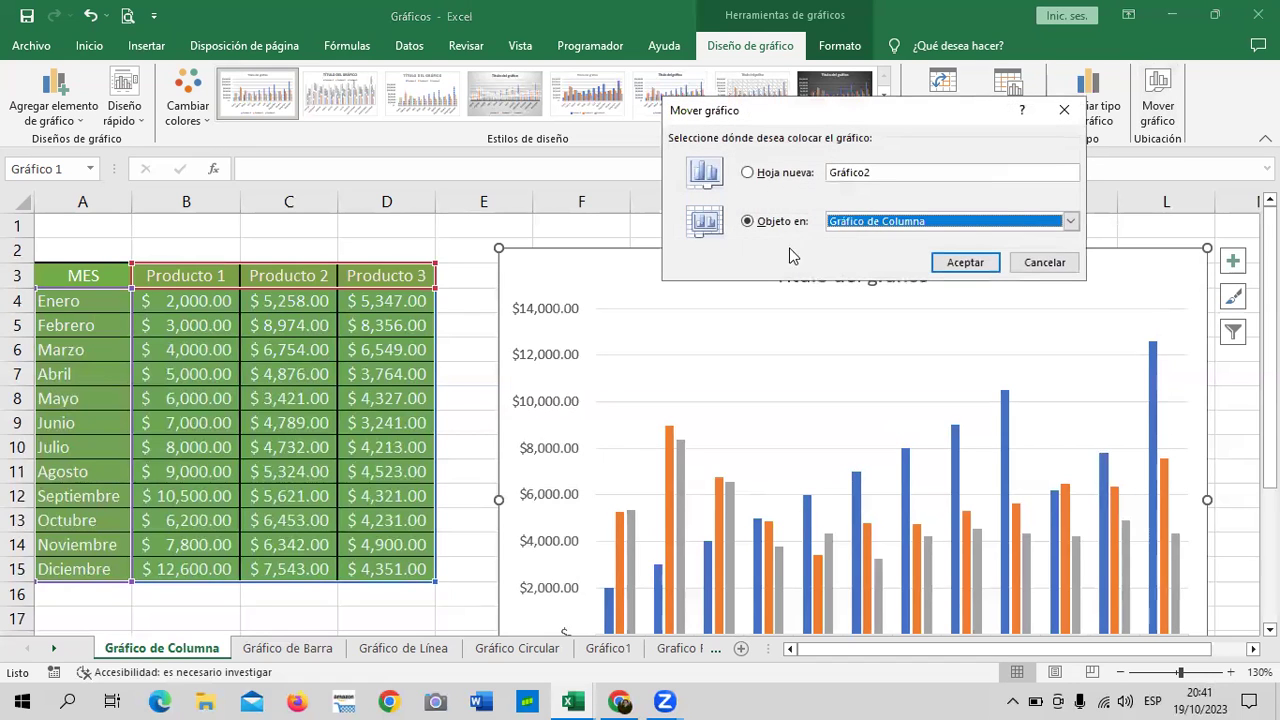
{"action": "left_click", "coordinate": [927, 172]}
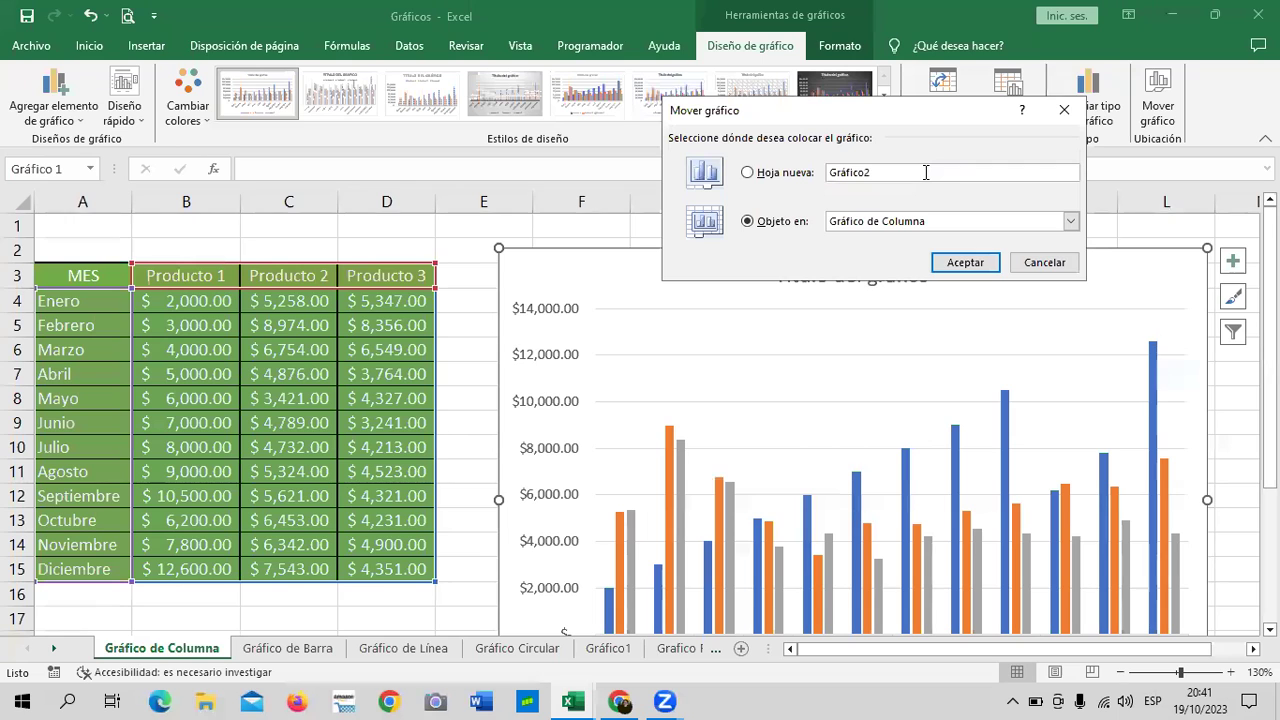
{"action": "left_click", "coordinate": [785, 173]}
{"action": "left_click", "coordinate": [942, 262]}
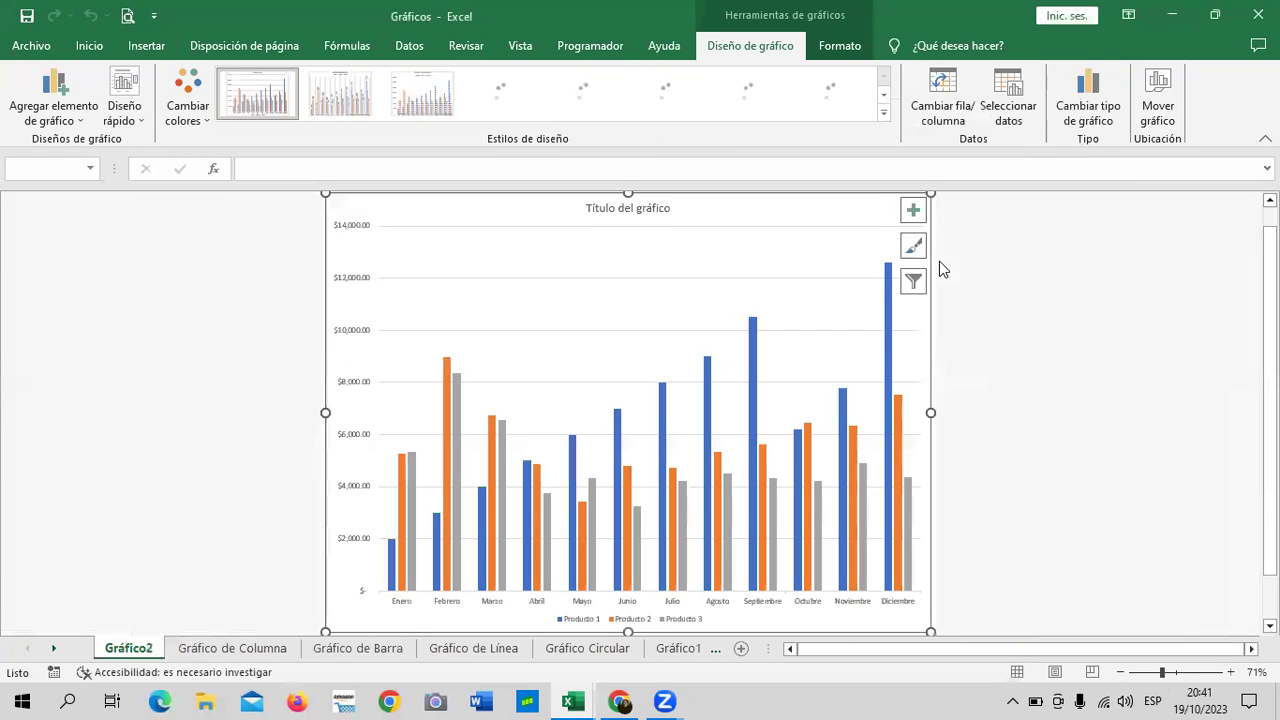
Step: Turn on Etiquetas de datos and turn off Ejes for the Gráfico2 column chart
{"action": "left_click", "coordinate": [778, 310]}
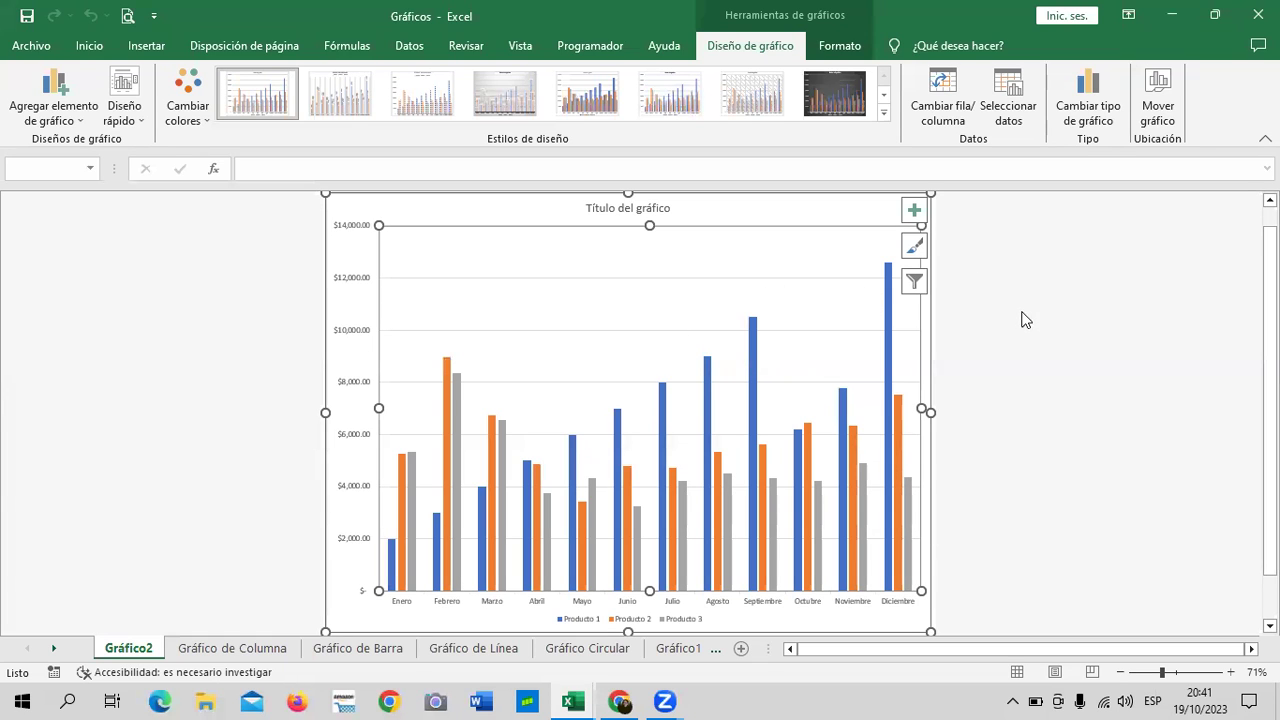
{"action": "left_click", "coordinate": [352, 232]}
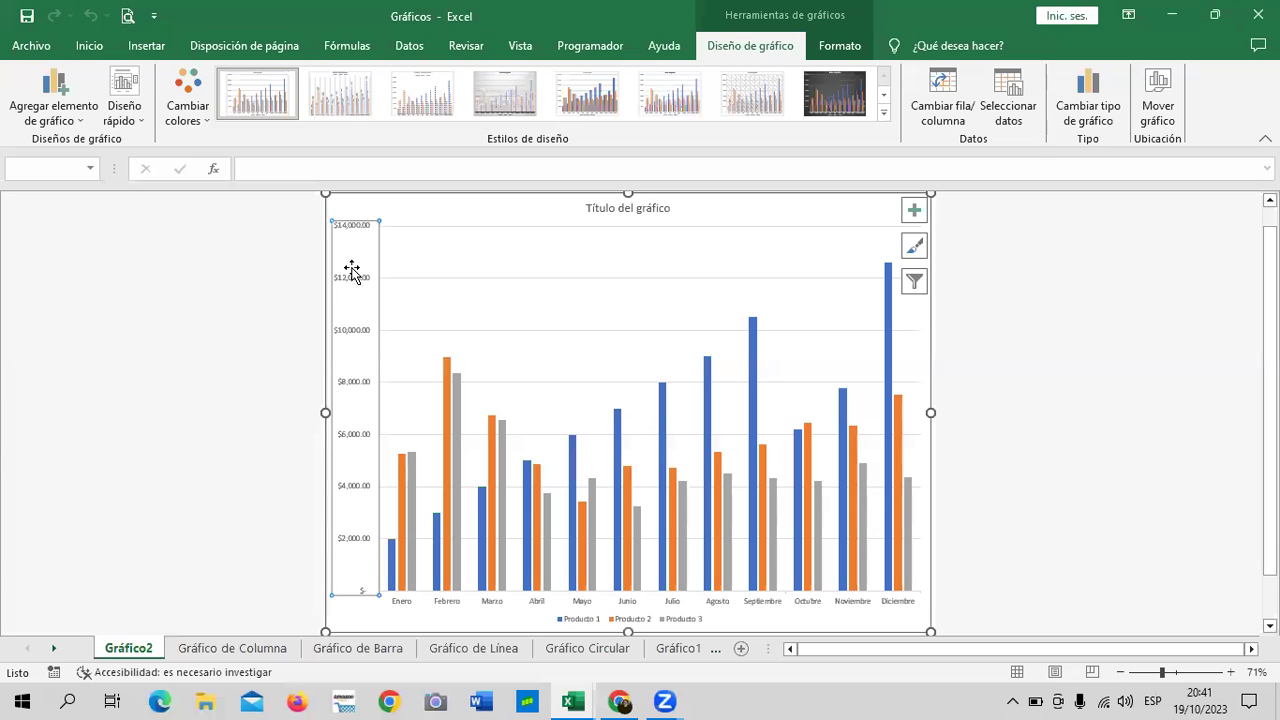
{"action": "left_click", "coordinate": [914, 210]}
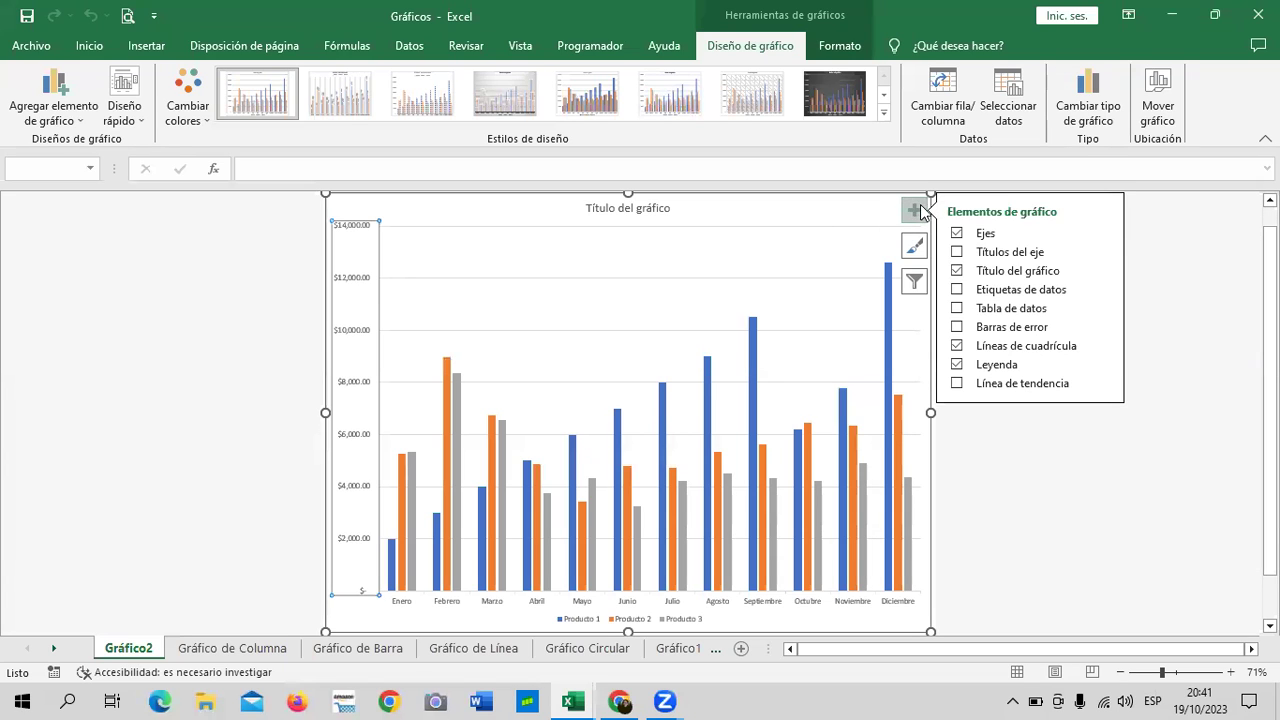
{"action": "left_click", "coordinate": [1002, 292]}
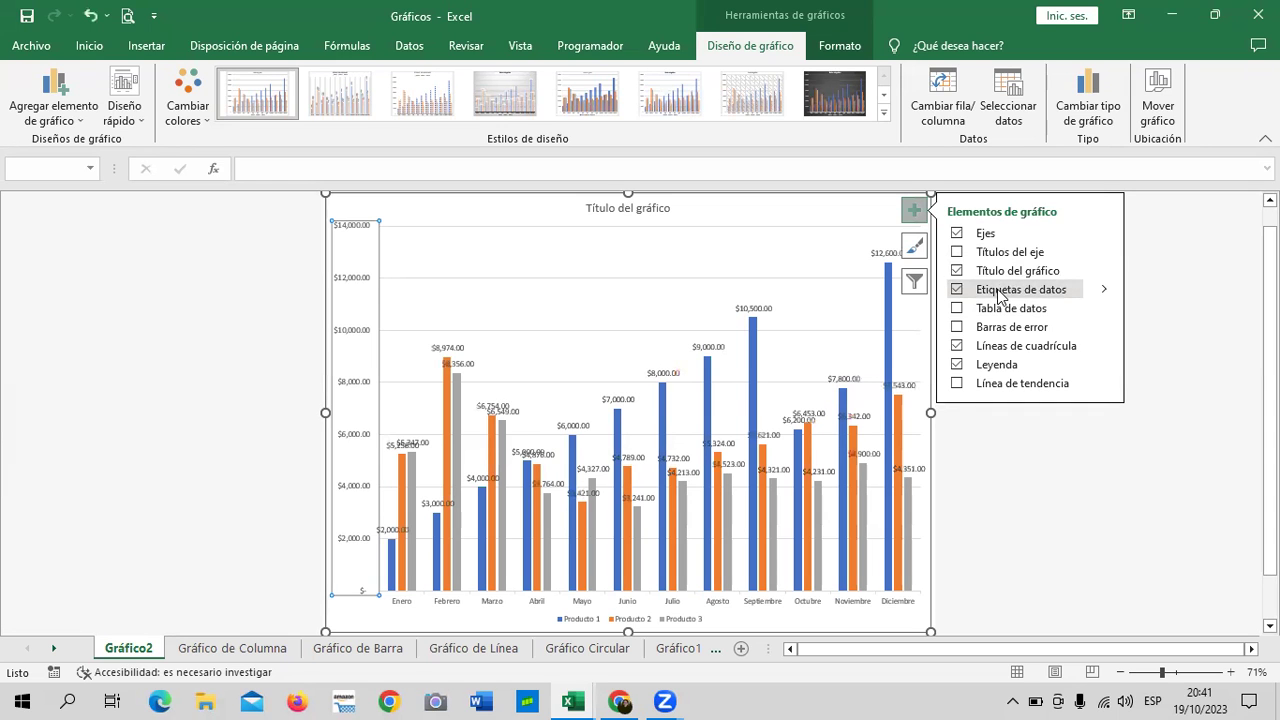
{"action": "left_click", "coordinate": [975, 234]}
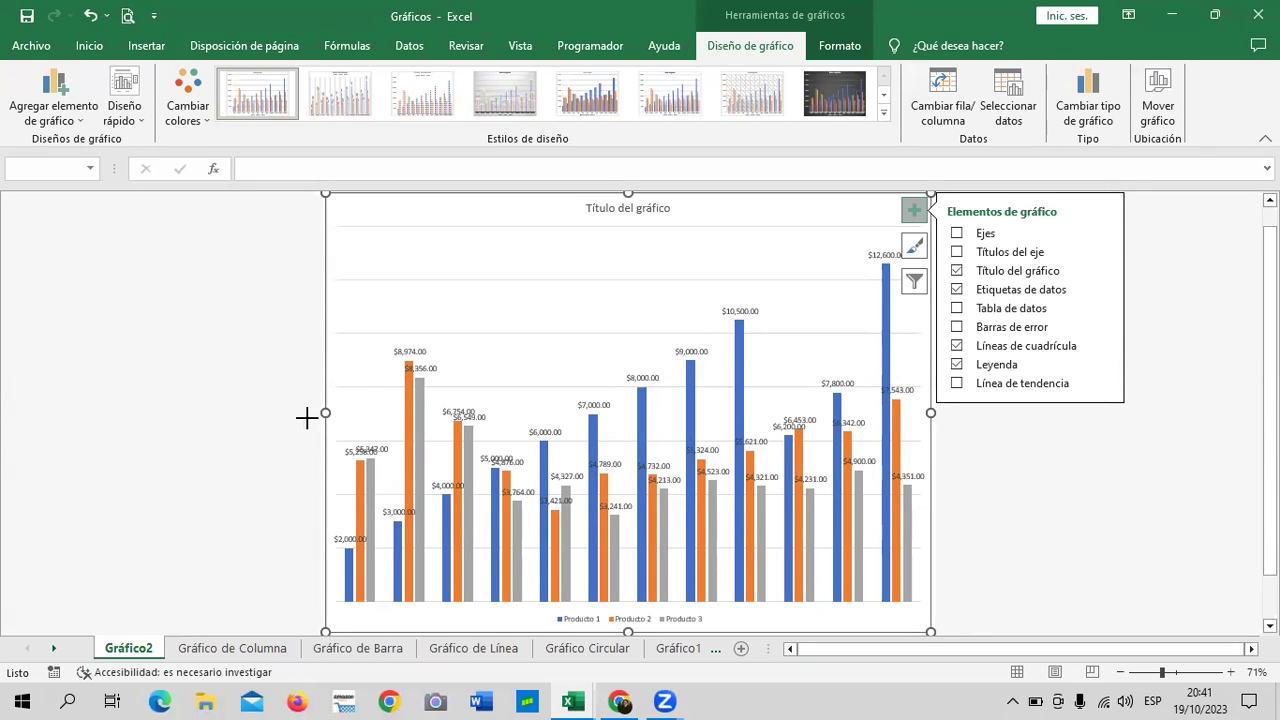
{"action": "left_click", "coordinate": [1104, 527]}
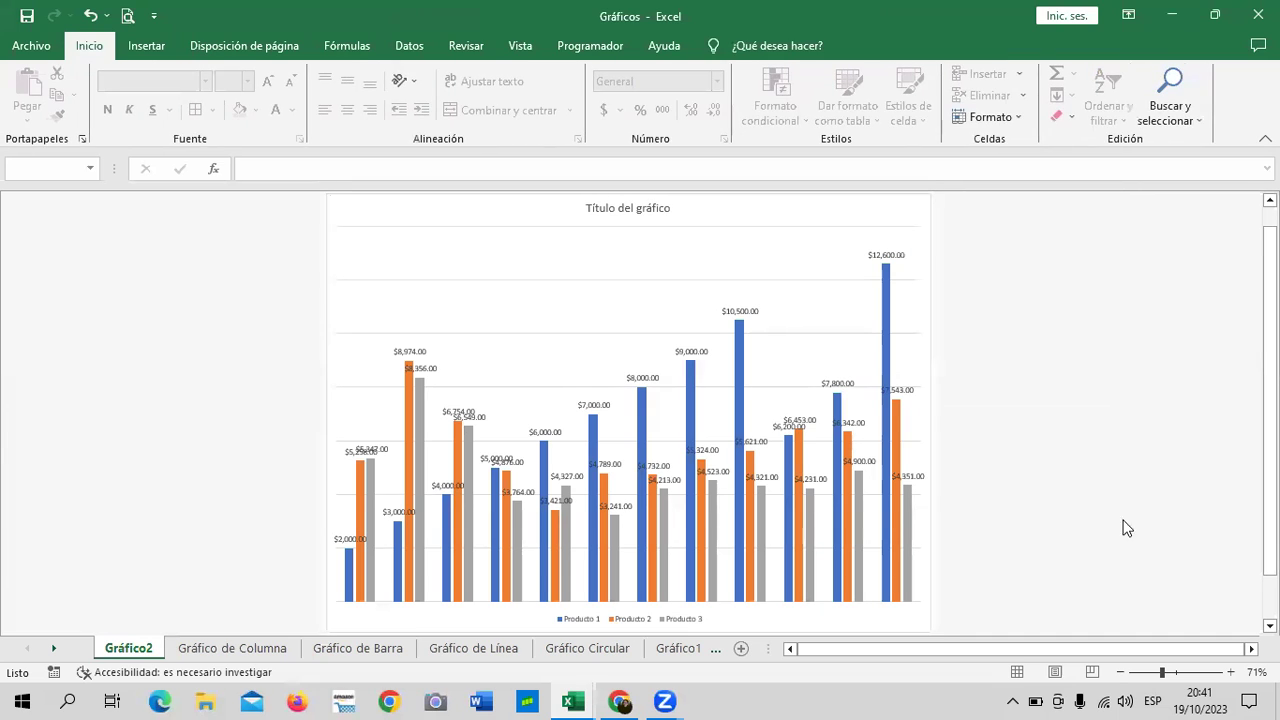
{"action": "left_click", "coordinate": [886, 242]}
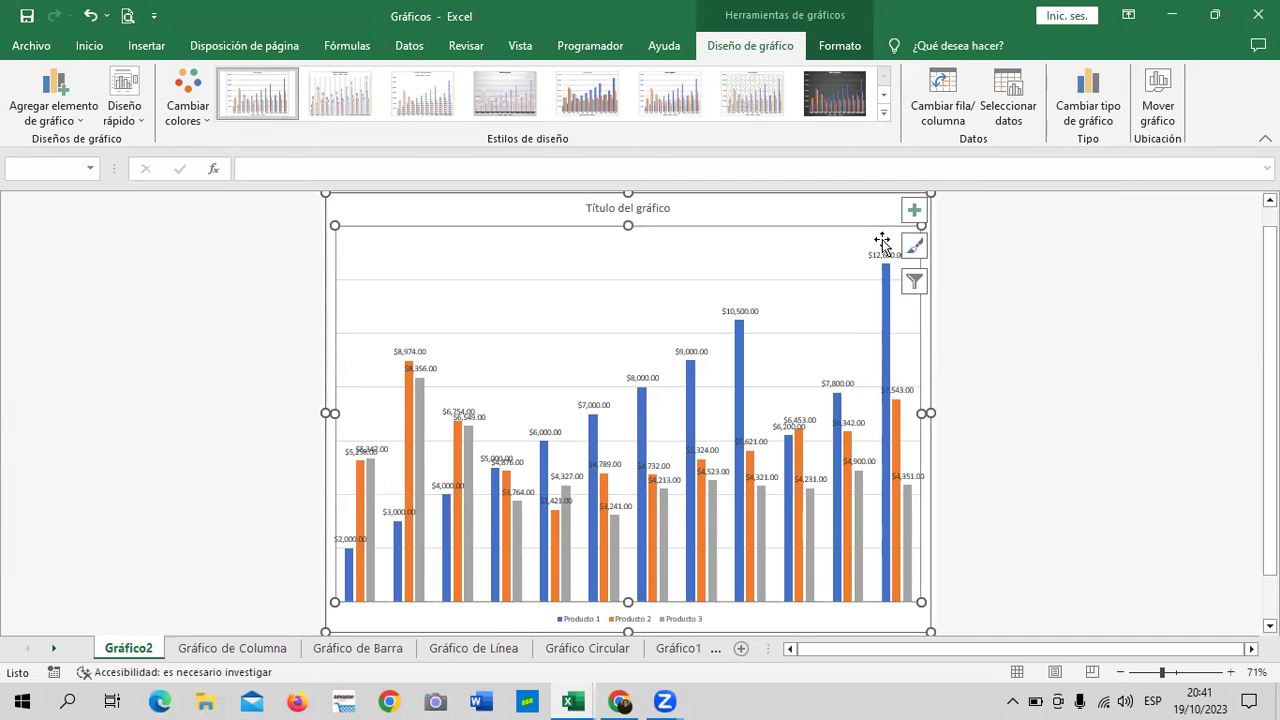
{"action": "left_click", "coordinate": [643, 620]}
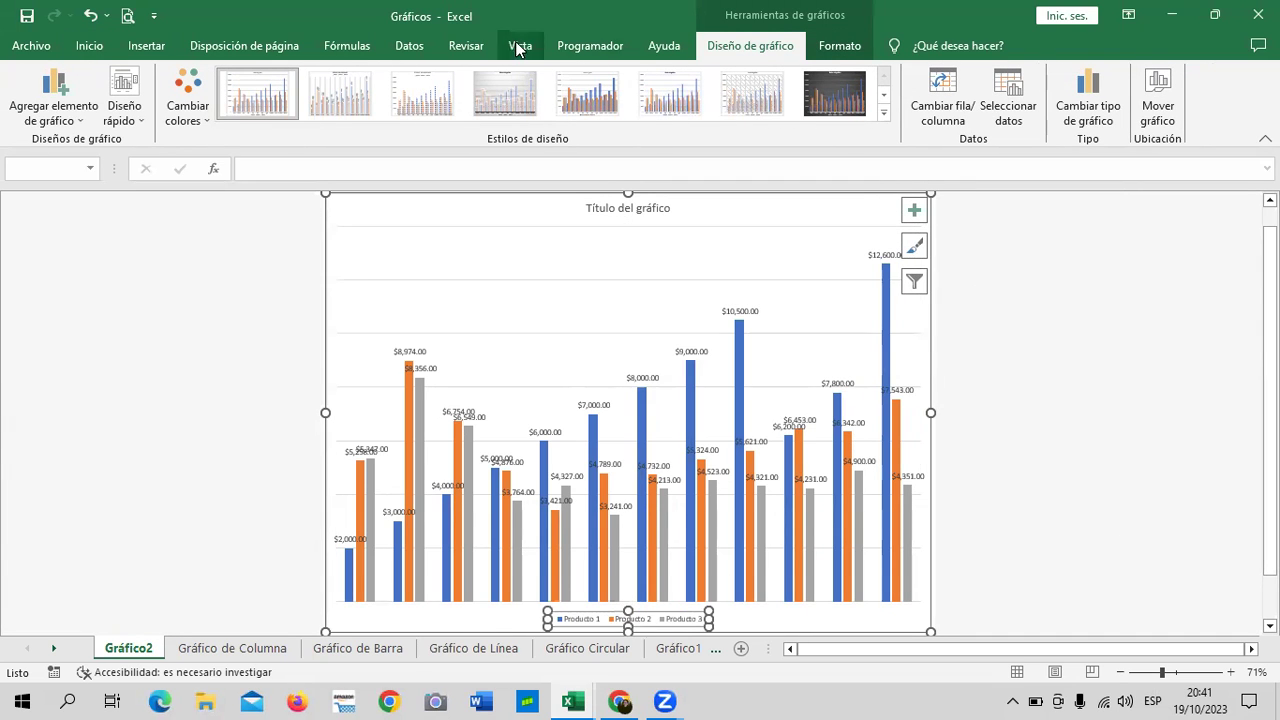
Step: Enlarge the chart legend text to 20 pt
{"action": "left_click", "coordinate": [840, 46]}
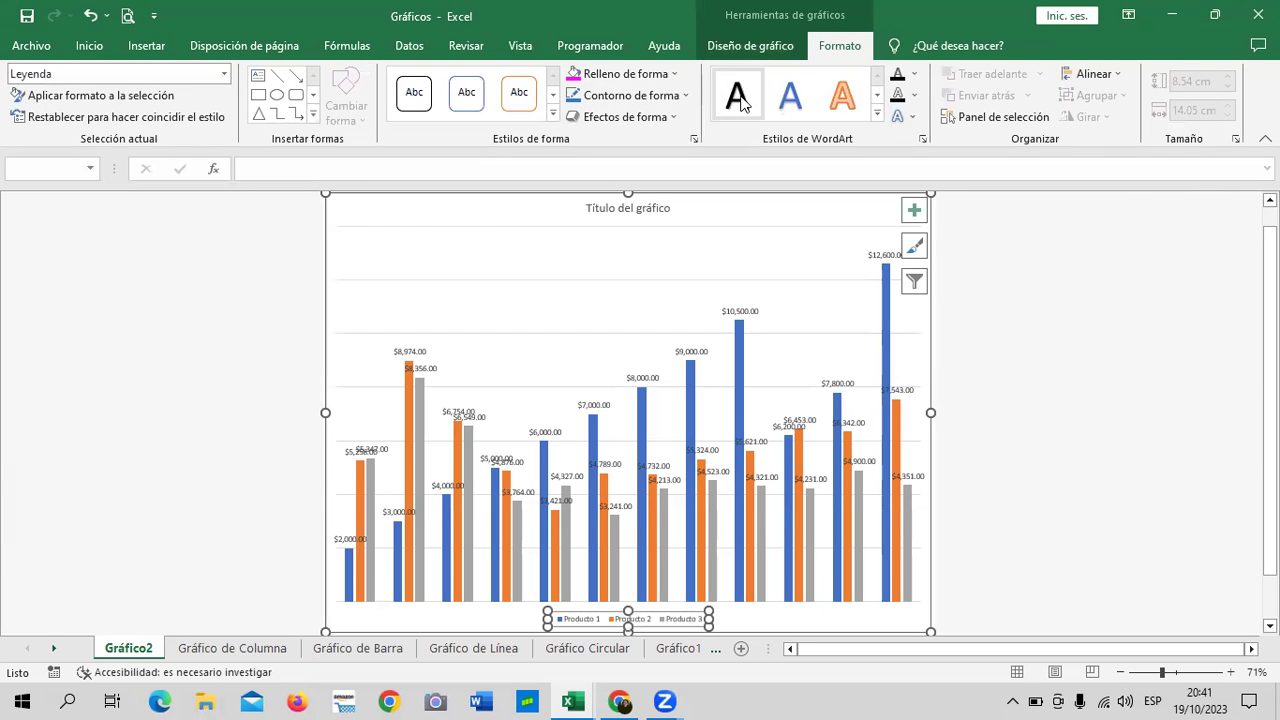
{"action": "left_click", "coordinate": [96, 47]}
{"action": "left_click", "coordinate": [267, 82]}
{"action": "left_click", "coordinate": [267, 82]}
{"action": "left_click", "coordinate": [267, 82]}
{"action": "left_click", "coordinate": [267, 82]}
{"action": "left_click", "coordinate": [267, 82]}
{"action": "left_click", "coordinate": [267, 82]}
{"action": "left_click", "coordinate": [267, 82]}
{"action": "left_click", "coordinate": [267, 82]}
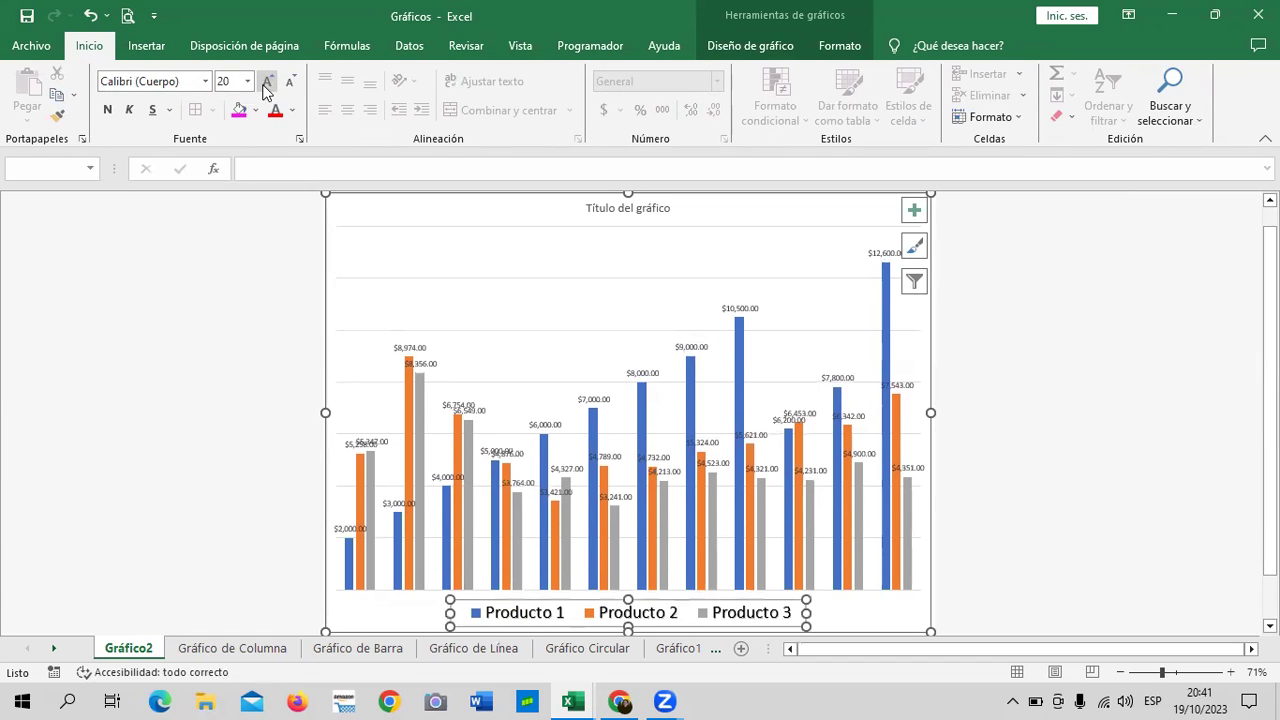
Step: Make the Producto 3 and Producto 1 value labels larger and bold, Producto 1 at 12 pt
{"action": "left_click", "coordinate": [730, 310]}
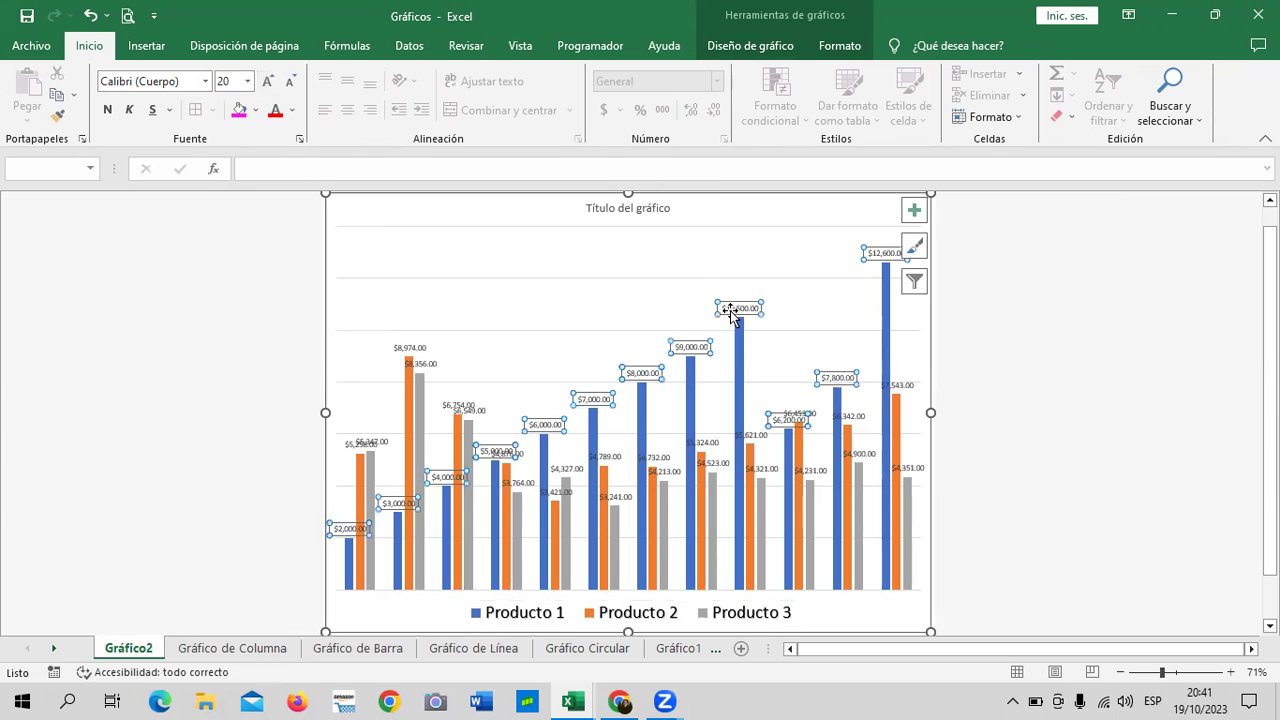
{"action": "left_click", "coordinate": [268, 82]}
{"action": "left_click", "coordinate": [268, 82]}
{"action": "left_click", "coordinate": [268, 82]}
{"action": "left_click", "coordinate": [268, 82]}
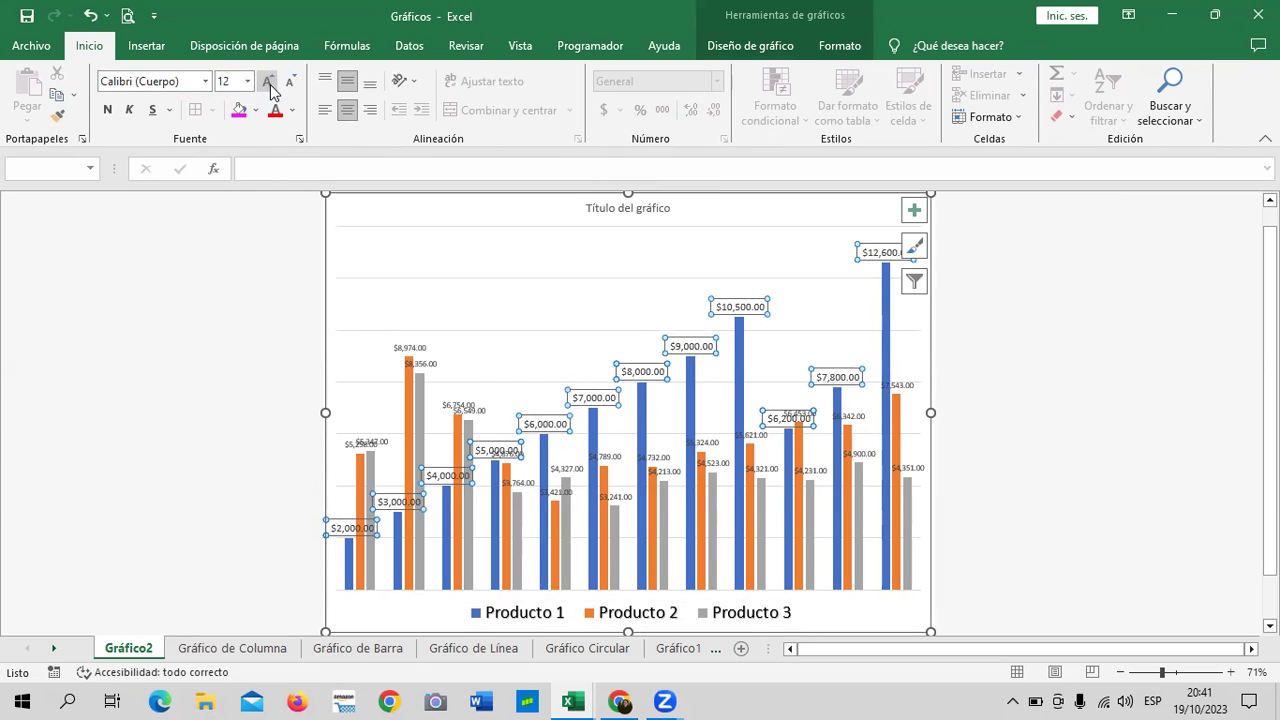
{"action": "left_click", "coordinate": [267, 82]}
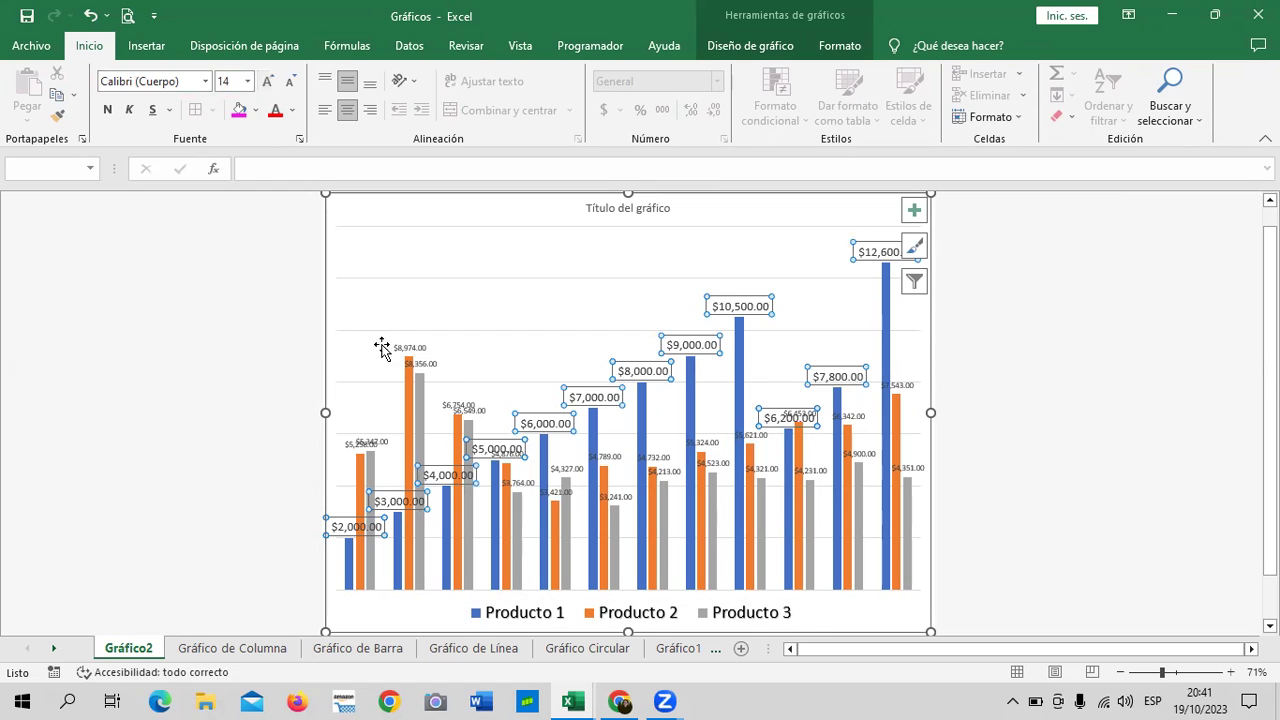
{"action": "left_click", "coordinate": [424, 364]}
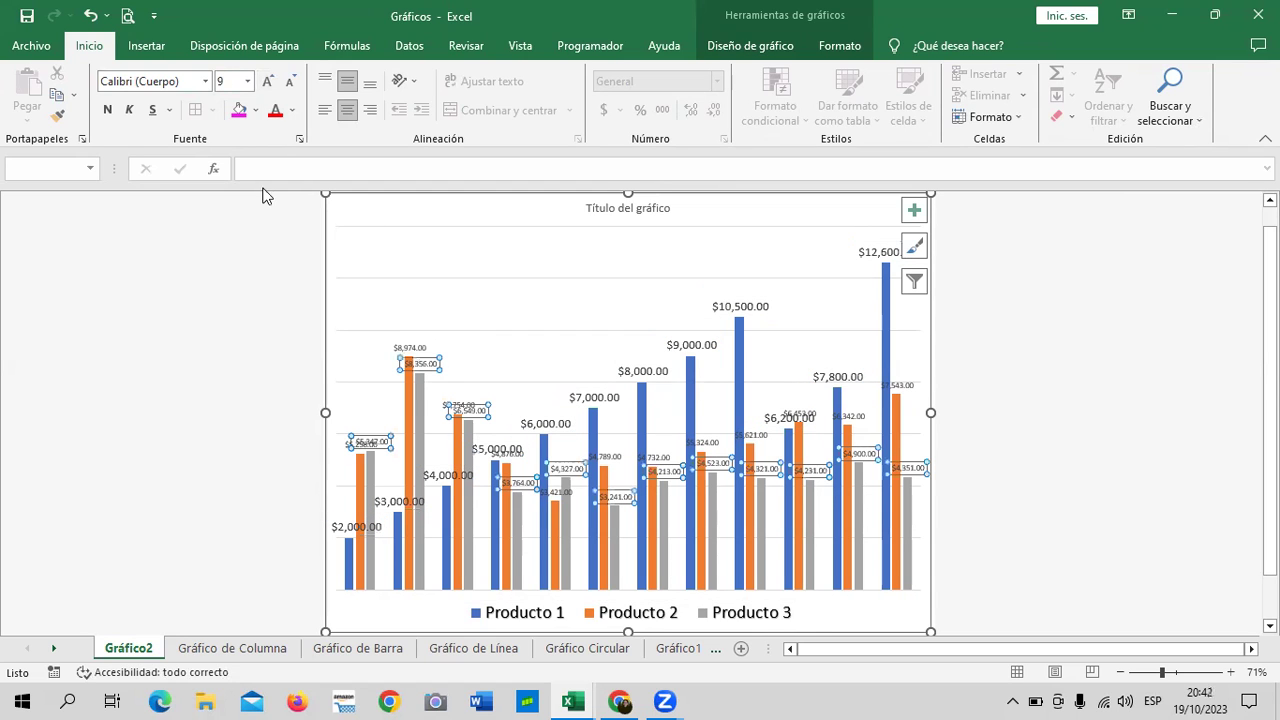
{"action": "left_click", "coordinate": [268, 84]}
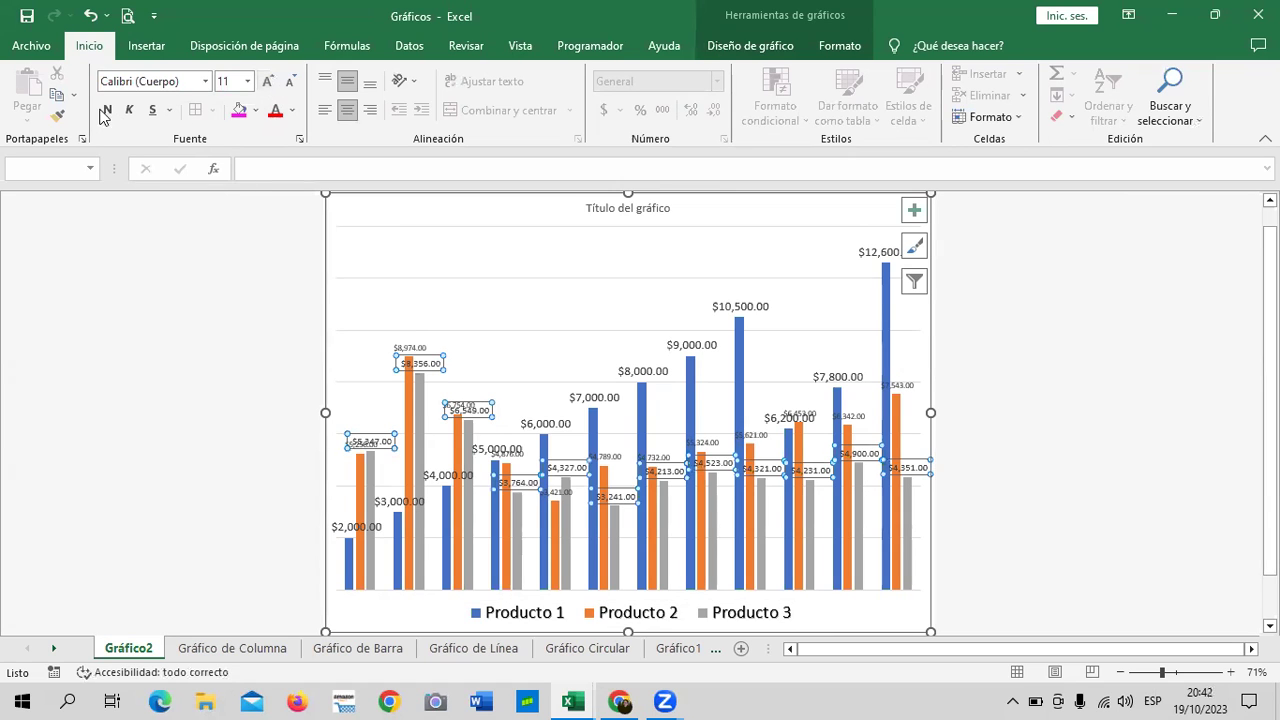
{"action": "left_click", "coordinate": [107, 110]}
{"action": "left_click", "coordinate": [268, 88]}
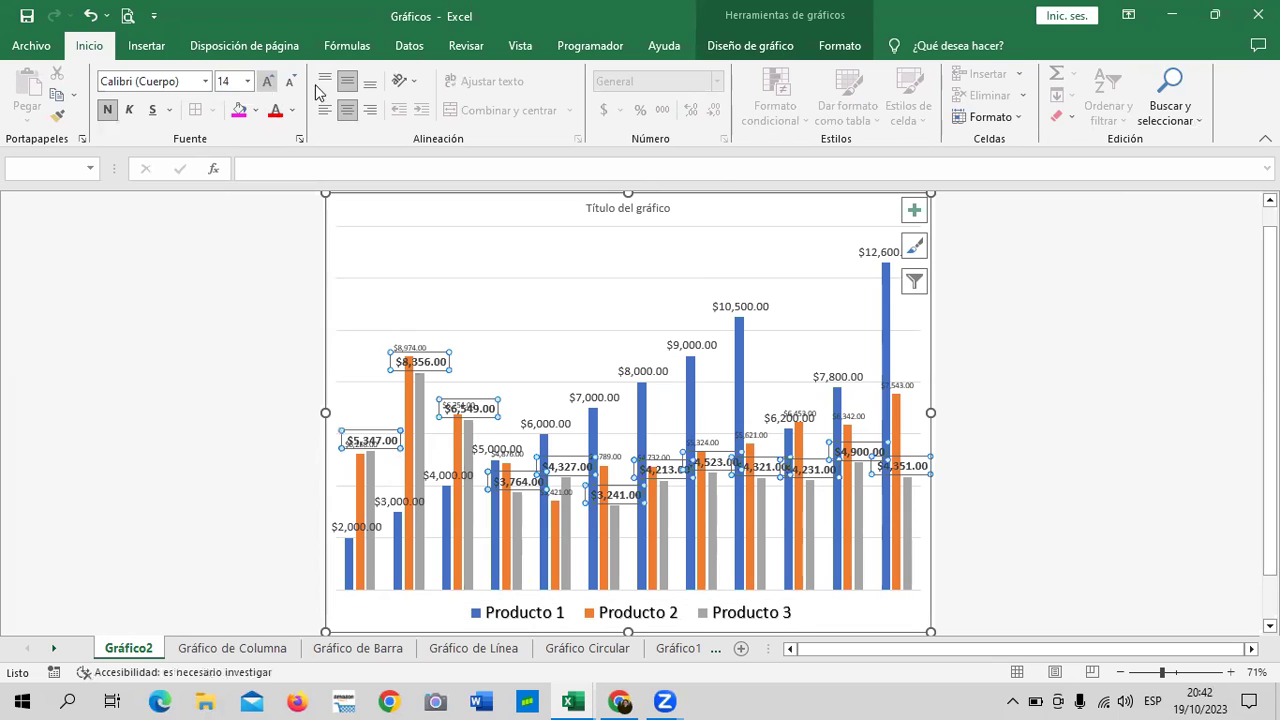
{"action": "left_click", "coordinate": [686, 347]}
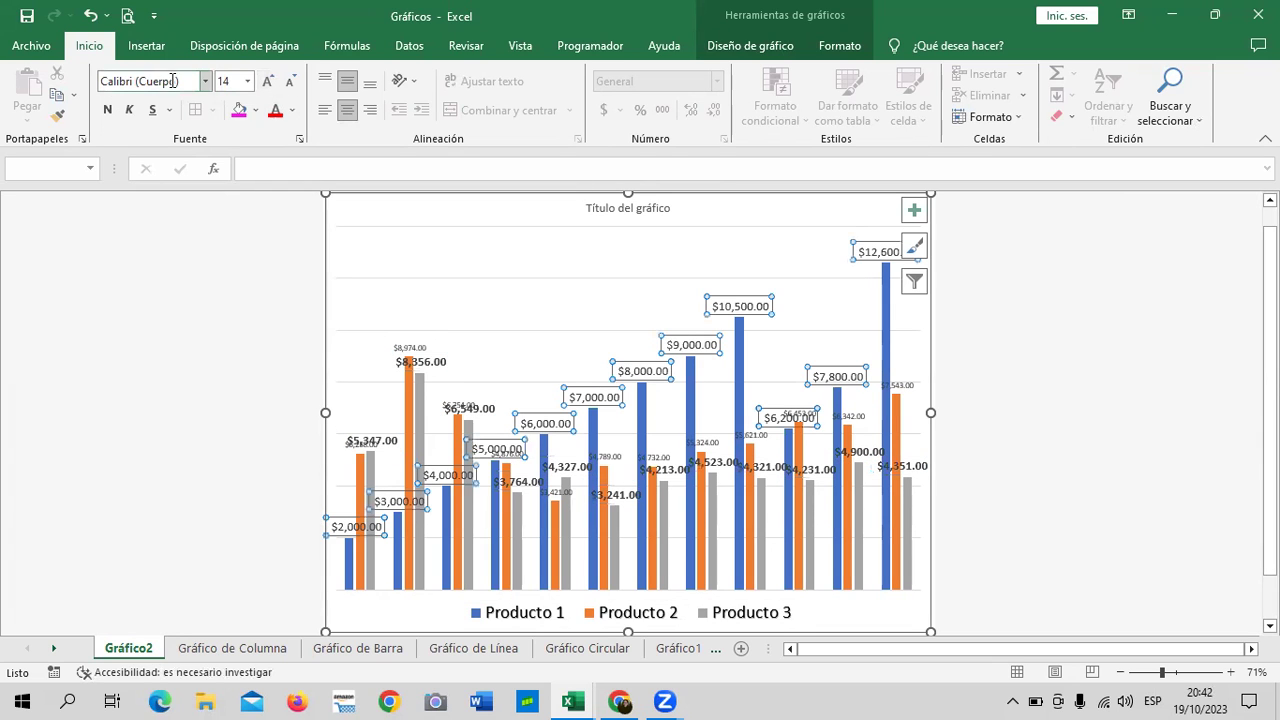
{"action": "left_click", "coordinate": [289, 88]}
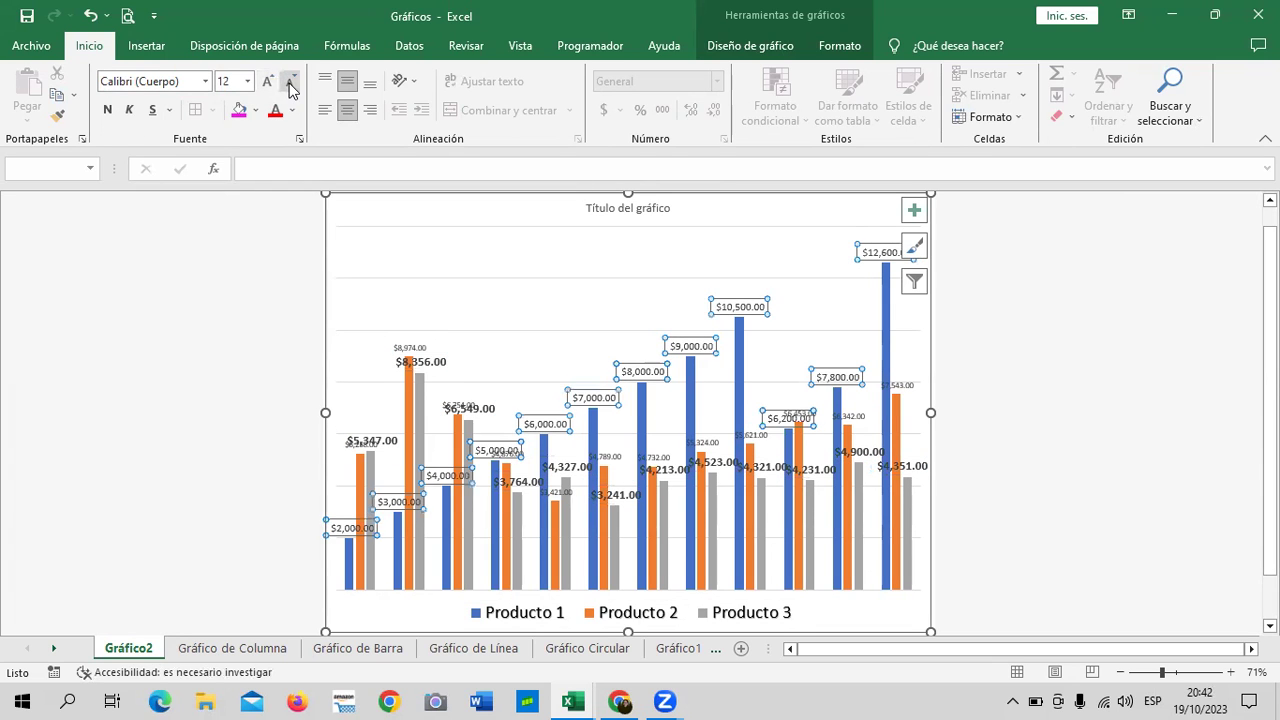
{"action": "left_click", "coordinate": [107, 110]}
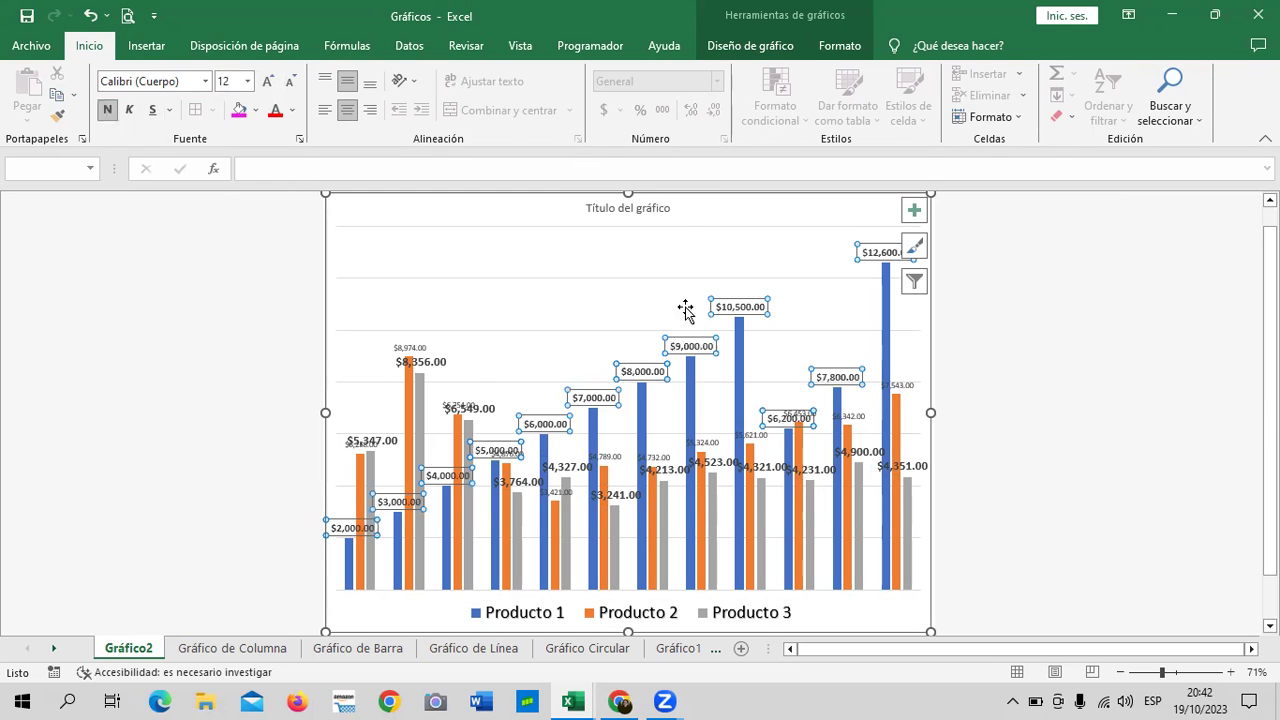
Step: Enlarge the Producto 2 value labels and make them bold
{"action": "left_click", "coordinate": [410, 347]}
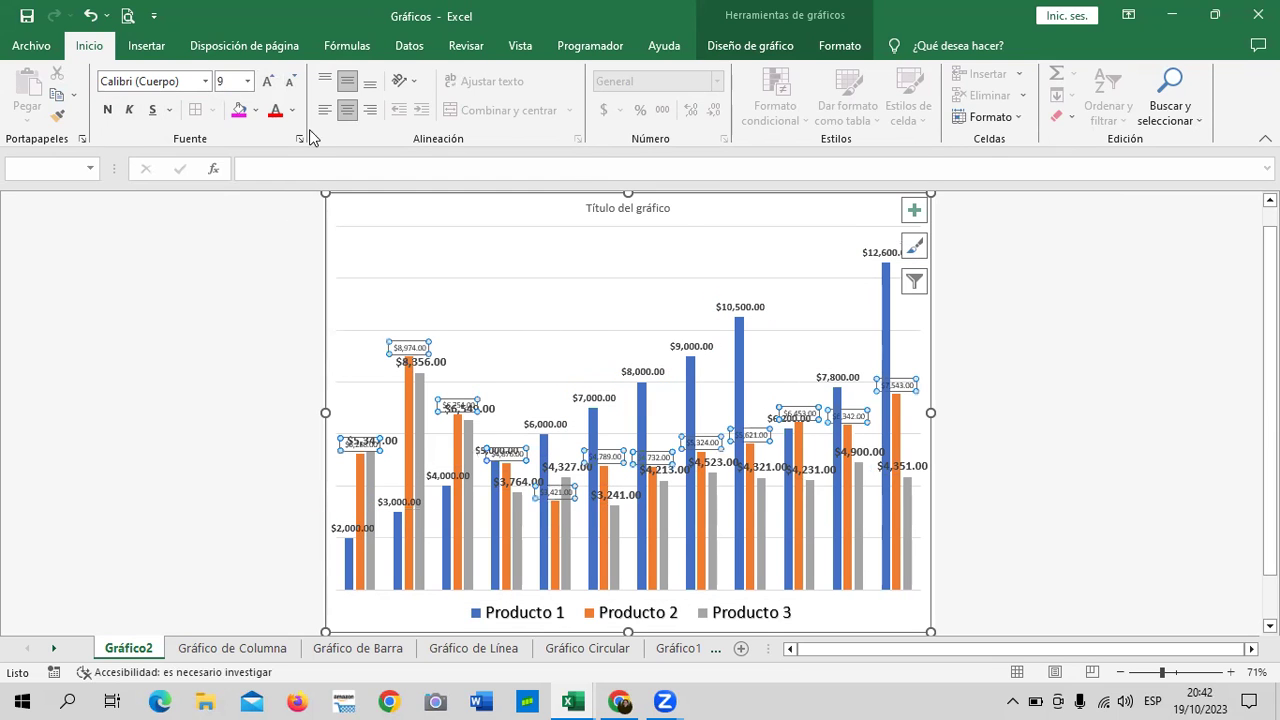
{"action": "left_click", "coordinate": [267, 81]}
{"action": "left_click", "coordinate": [267, 81]}
{"action": "left_click", "coordinate": [267, 81]}
{"action": "left_click", "coordinate": [267, 81]}
{"action": "left_click", "coordinate": [108, 110]}
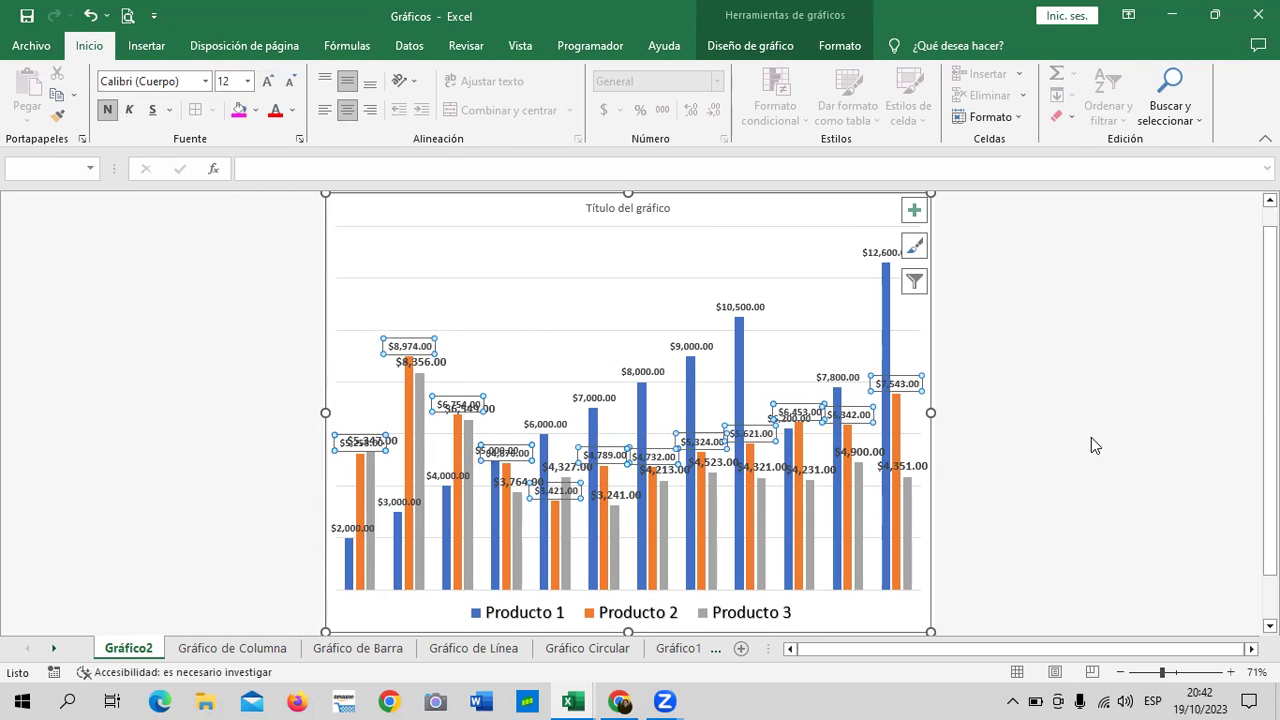
{"action": "left_click", "coordinate": [846, 337]}
{"action": "left_click", "coordinate": [992, 230]}
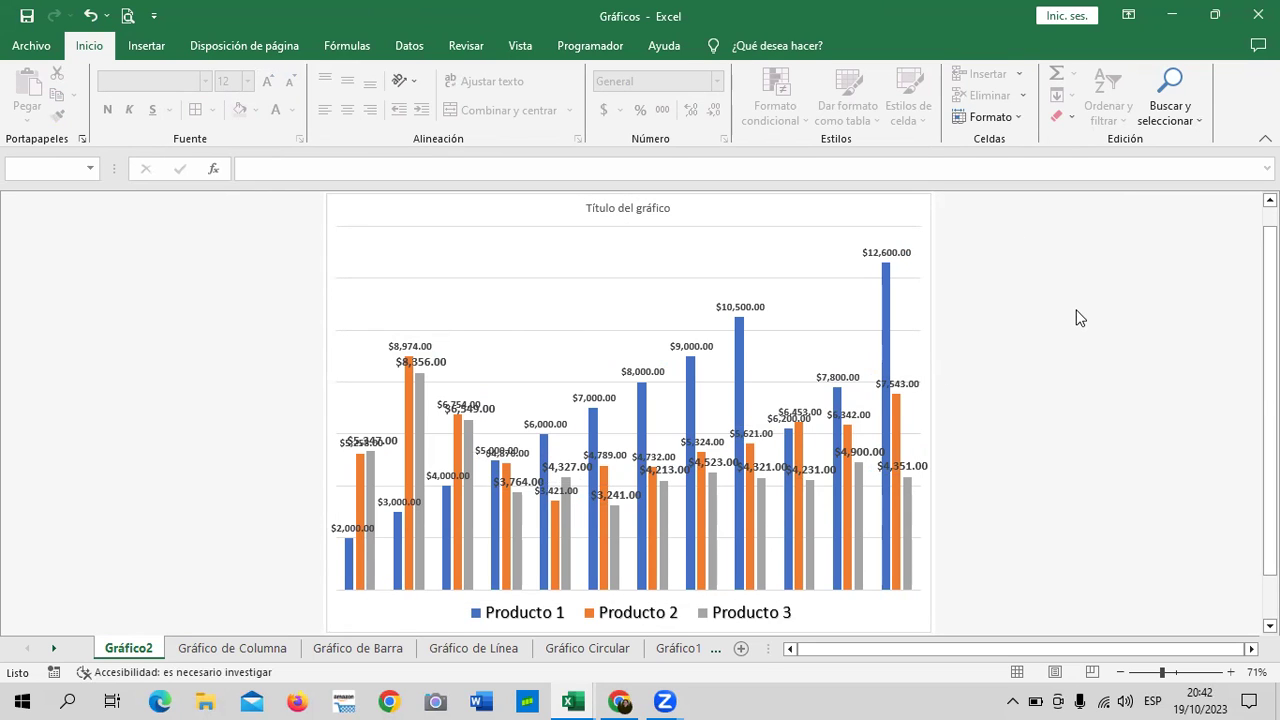
Step: Turn the chart axes back on and remove the data labels
{"action": "left_click", "coordinate": [764, 259]}
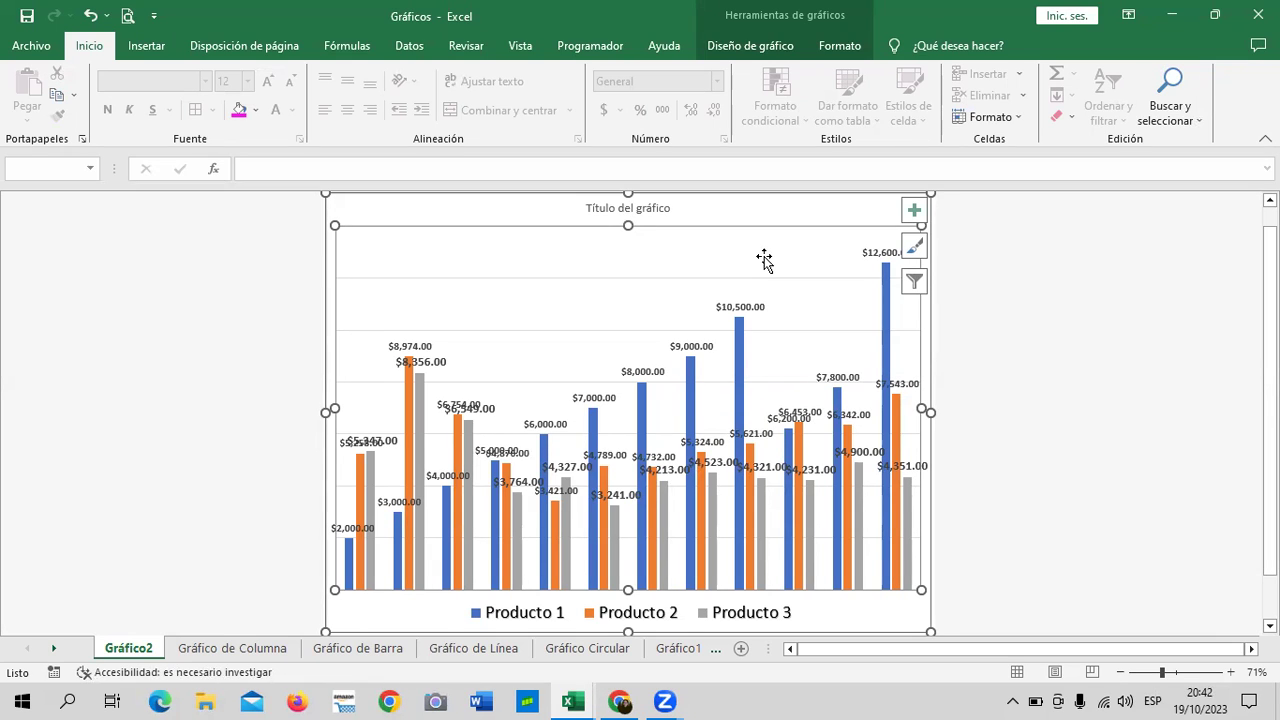
{"action": "left_click", "coordinate": [913, 210]}
{"action": "left_click", "coordinate": [957, 234]}
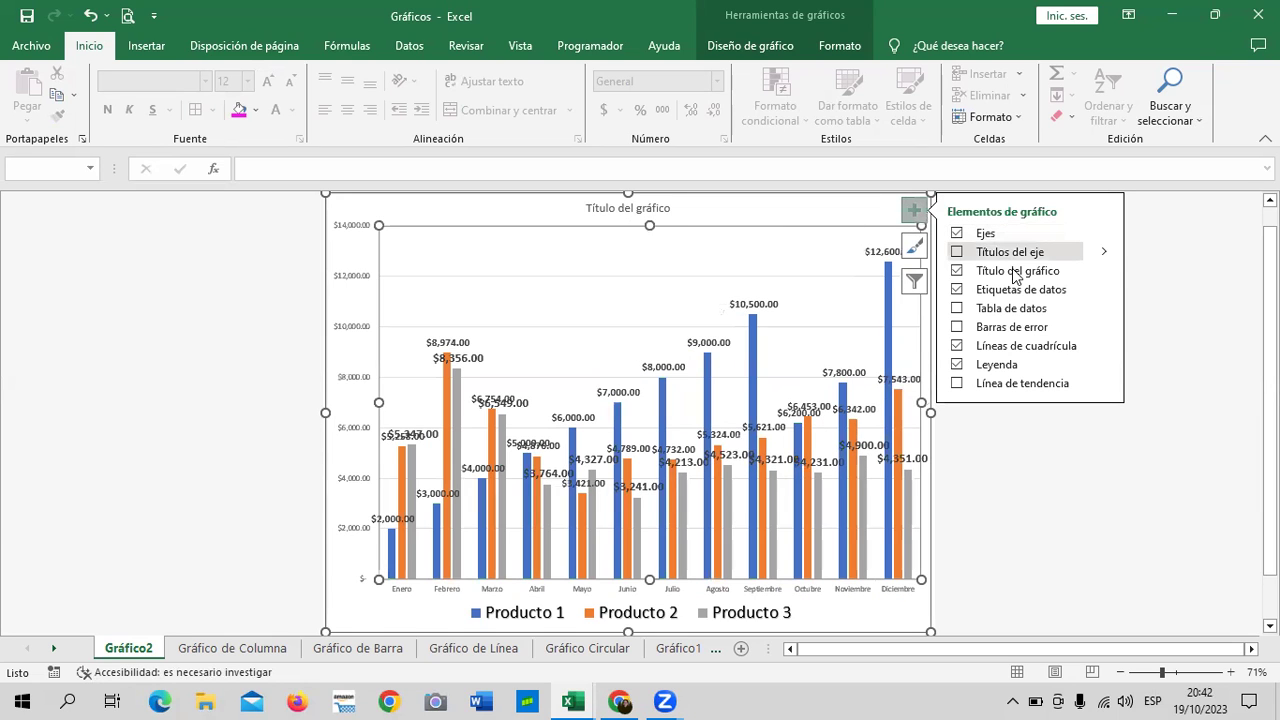
{"action": "left_click", "coordinate": [1005, 296]}
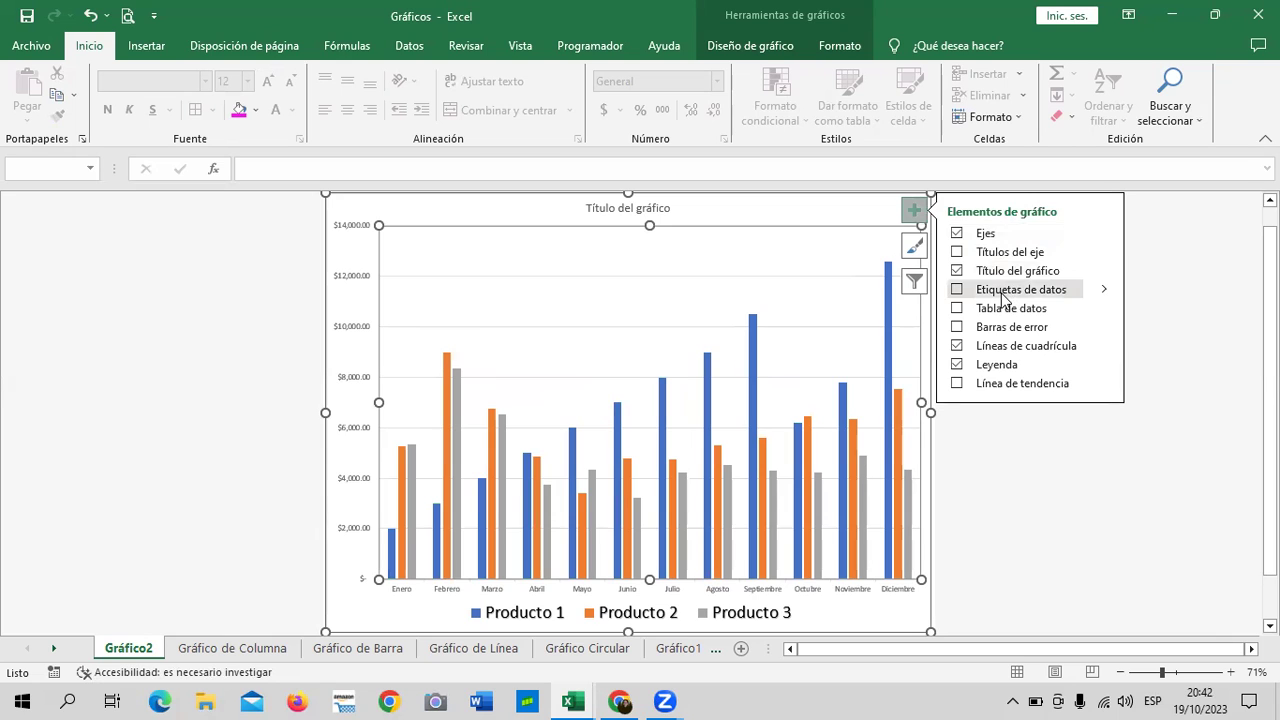
Step: Enlarge the vertical dollar-value axis labels and make them bold
{"action": "left_click", "coordinate": [358, 230]}
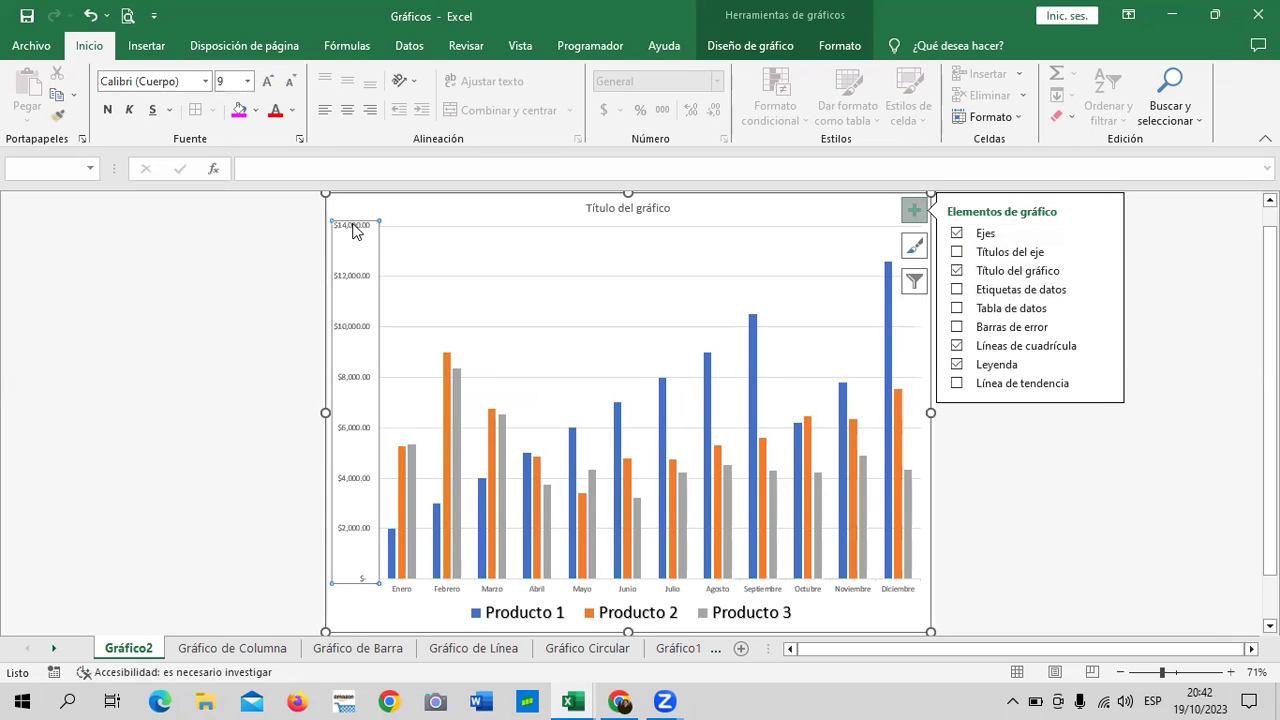
{"action": "left_click", "coordinate": [267, 81]}
{"action": "left_click", "coordinate": [267, 81]}
{"action": "left_click", "coordinate": [267, 81]}
{"action": "left_click", "coordinate": [267, 81]}
{"action": "left_click", "coordinate": [267, 81]}
{"action": "left_click", "coordinate": [267, 81]}
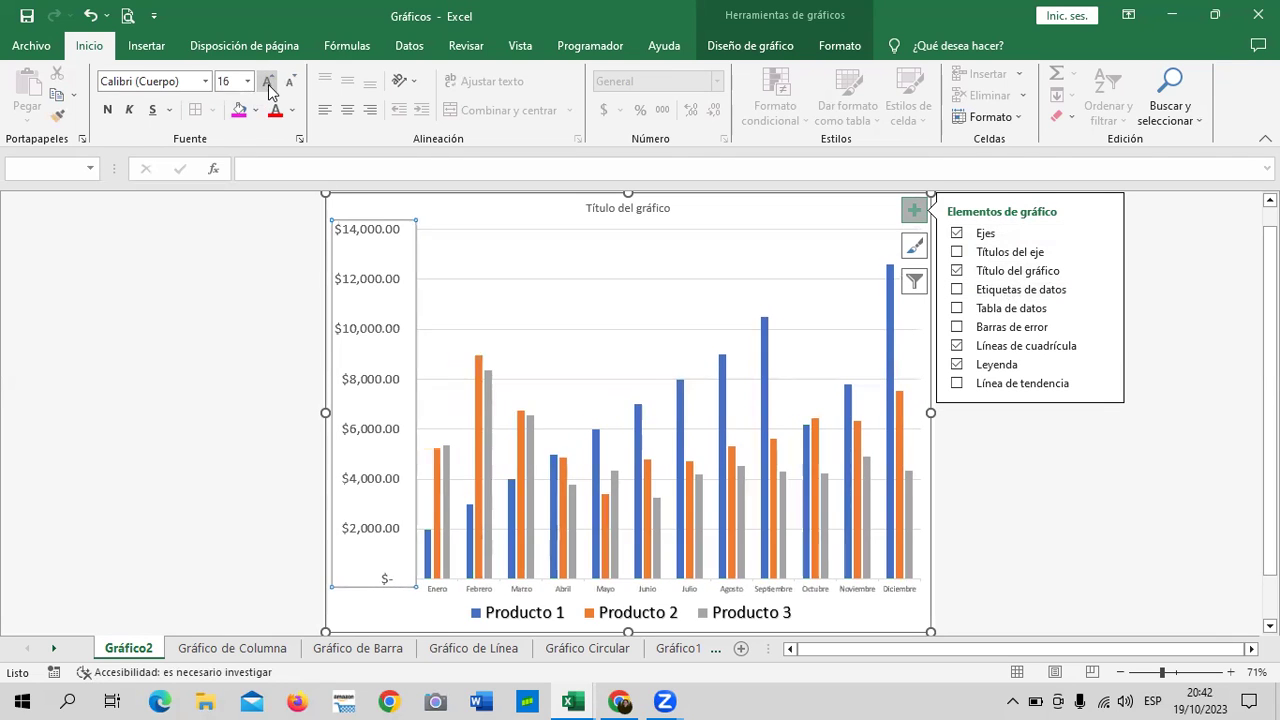
{"action": "left_click", "coordinate": [267, 81]}
{"action": "left_click", "coordinate": [107, 110]}
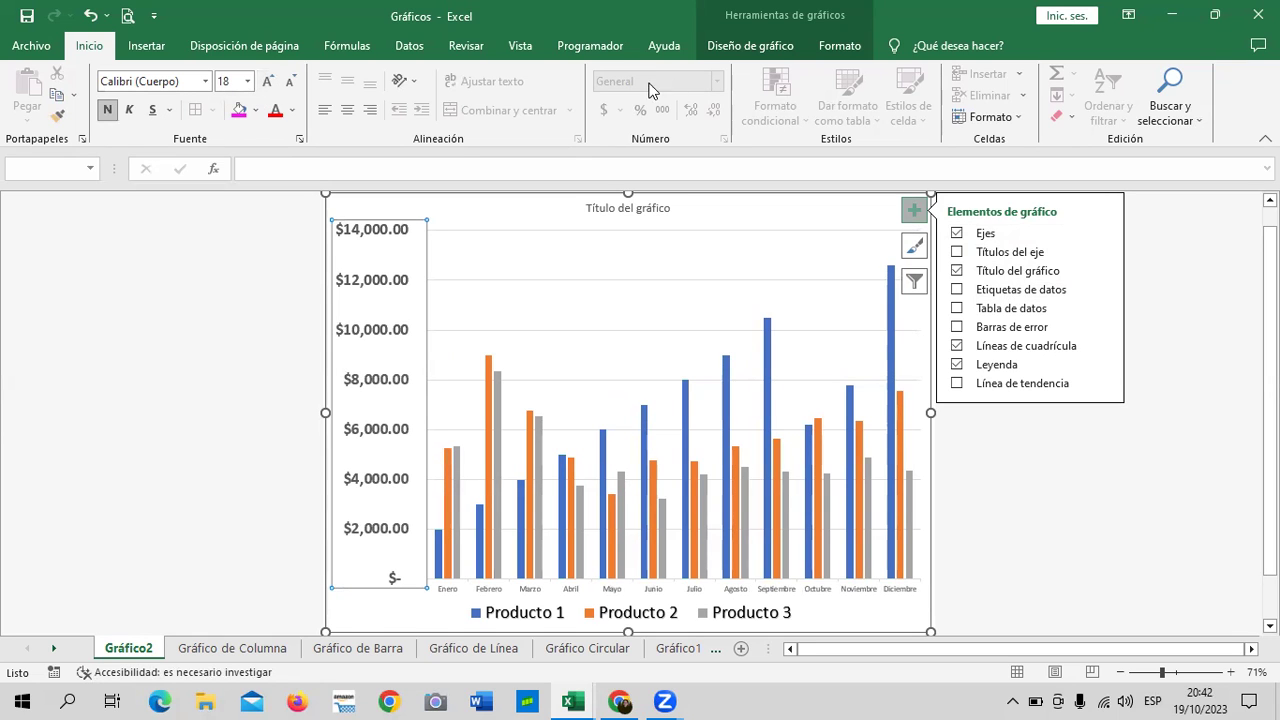
Step: Enlarge the month names on the horizontal axis and make them bold
{"action": "left_click", "coordinate": [843, 50]}
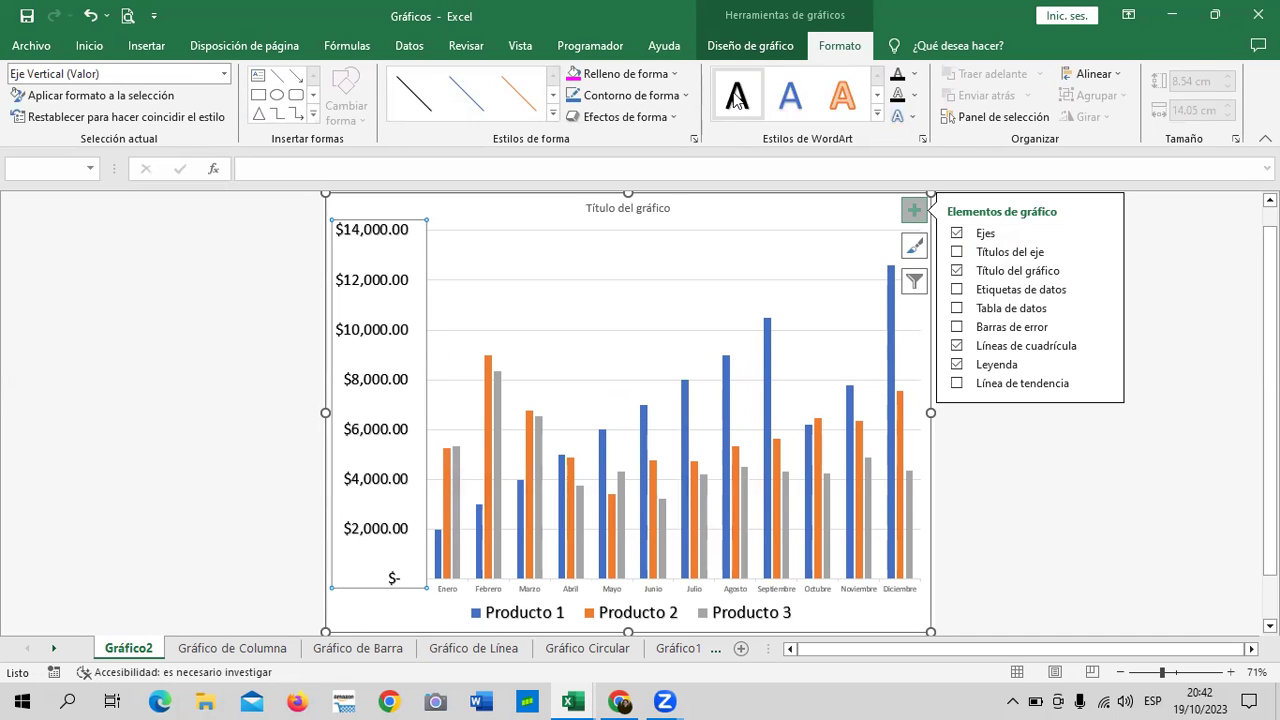
{"action": "left_click", "coordinate": [1031, 574]}
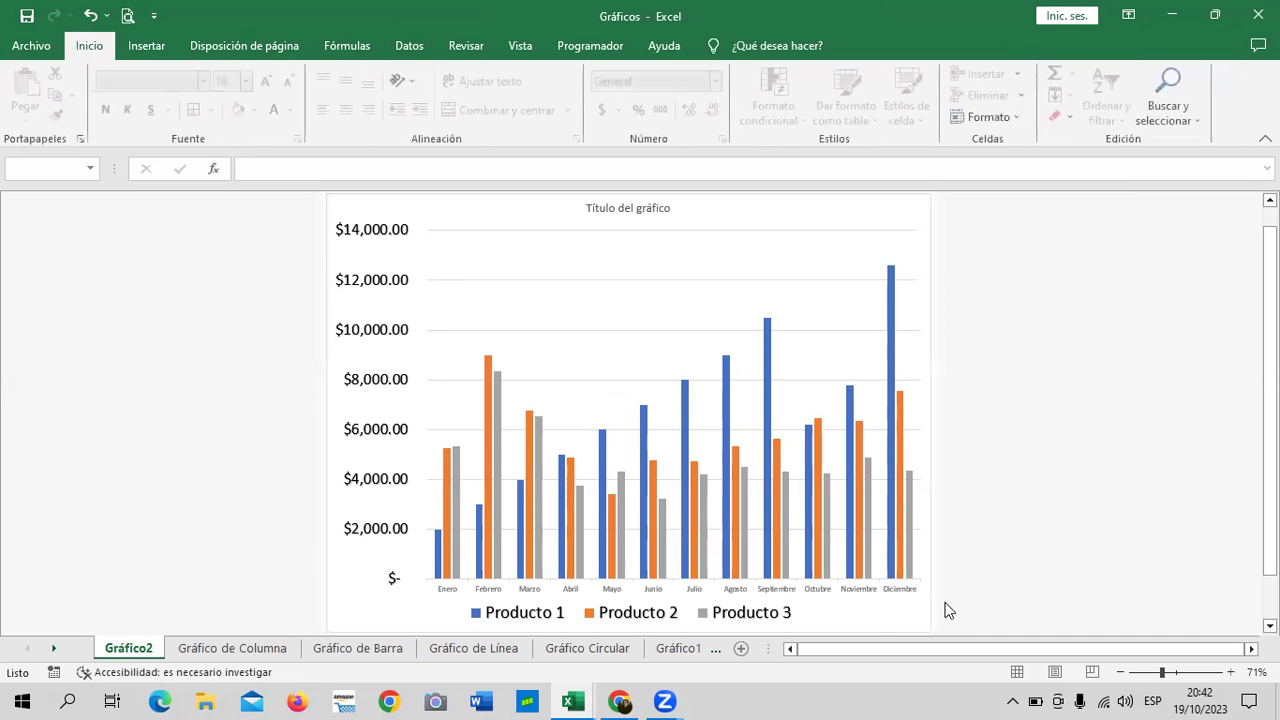
{"action": "left_click", "coordinate": [855, 592]}
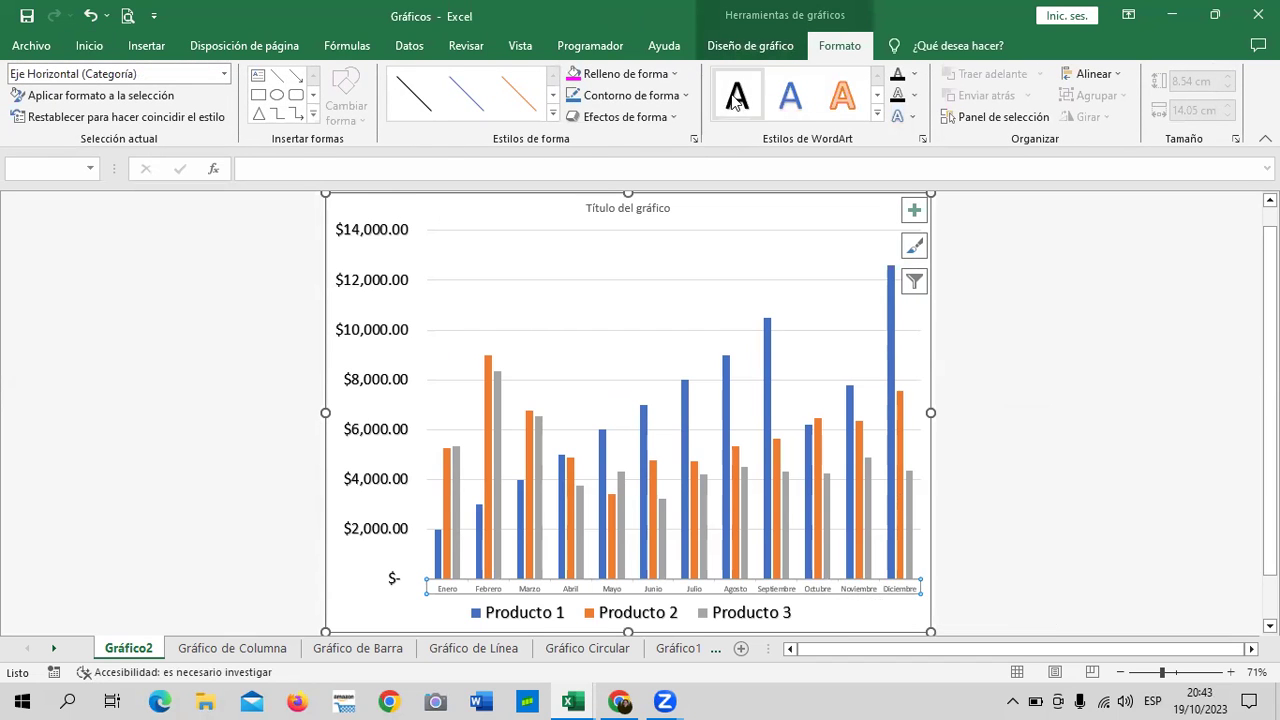
{"action": "left_click", "coordinate": [89, 45]}
{"action": "left_click", "coordinate": [267, 84]}
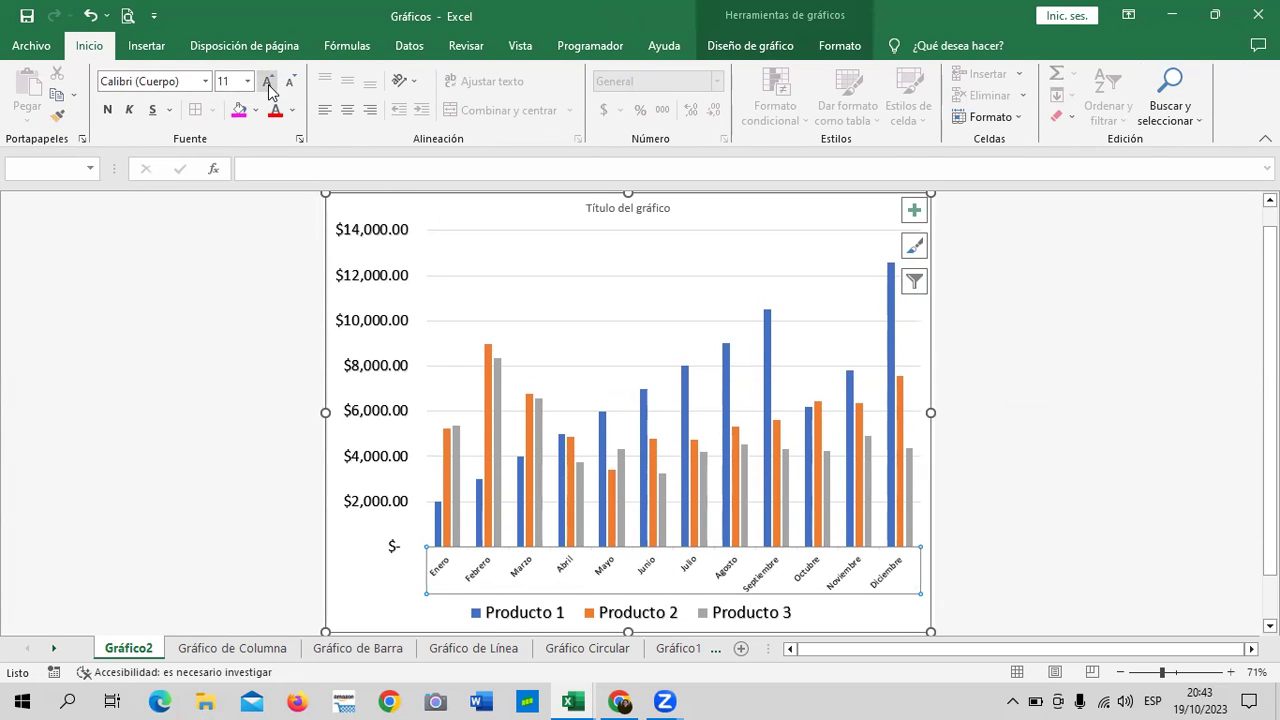
{"action": "left_click", "coordinate": [107, 109]}
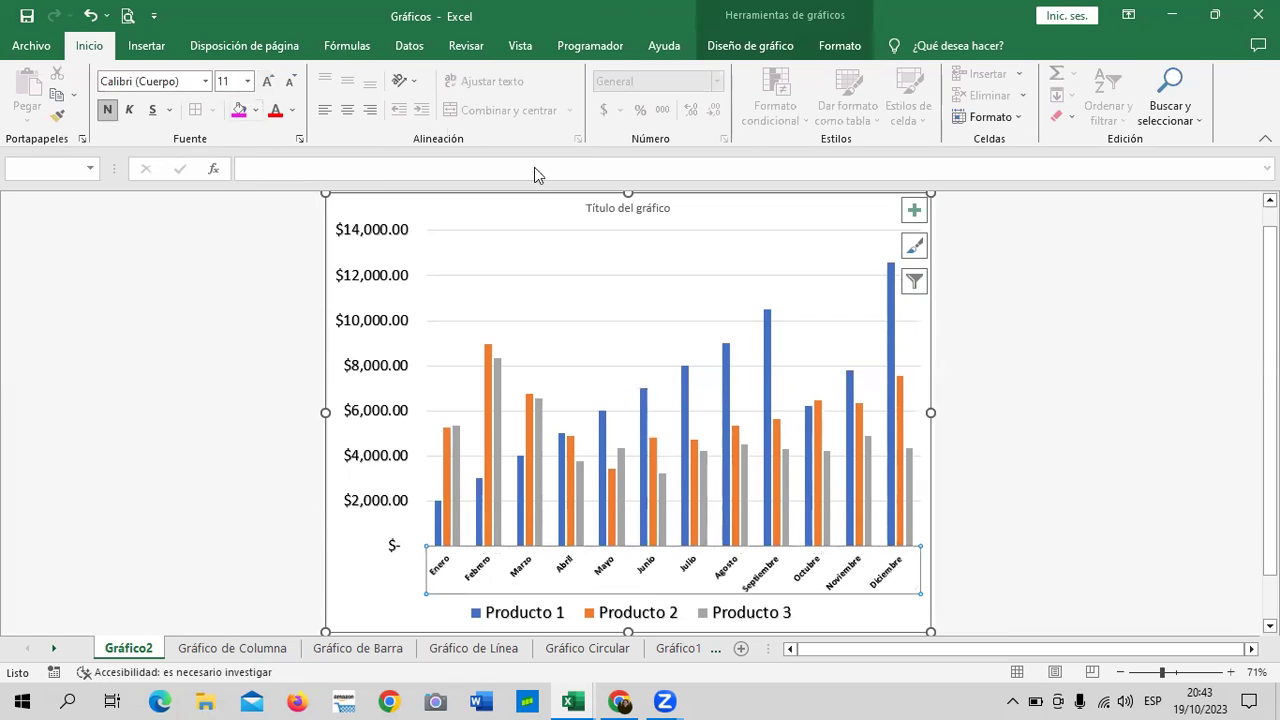
{"action": "left_click", "coordinate": [1055, 466]}
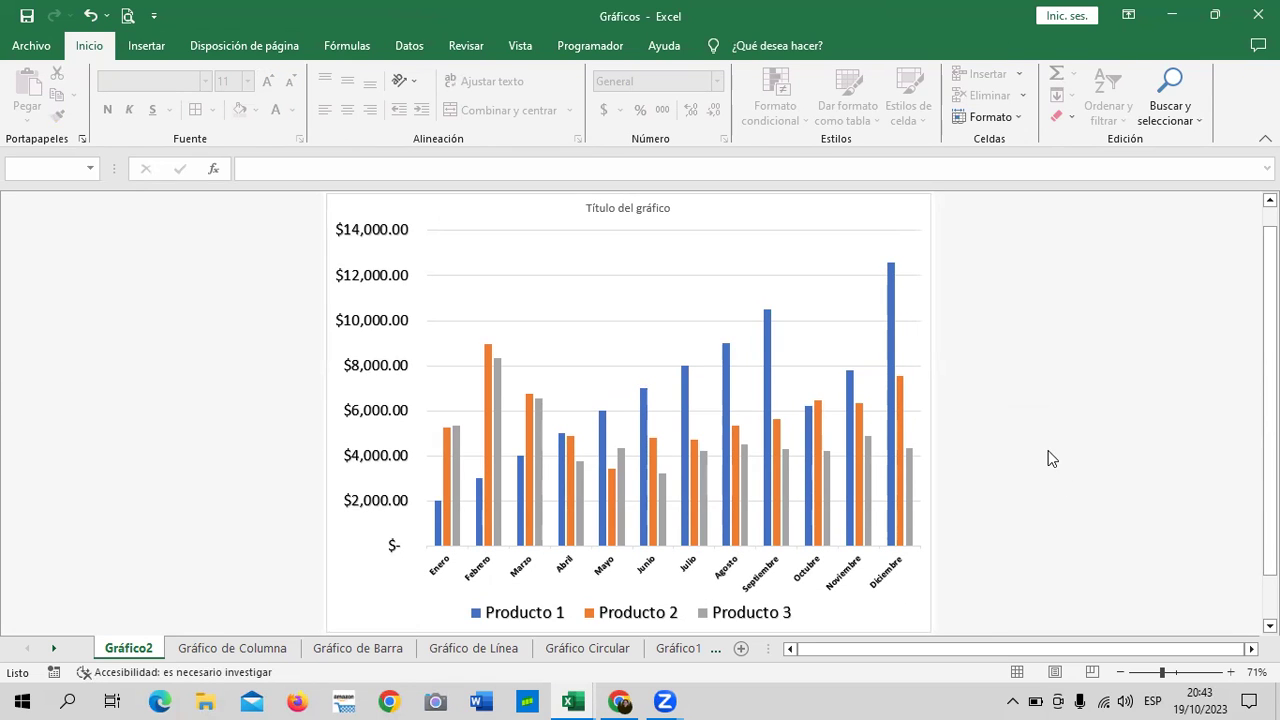
{"action": "left_click", "coordinate": [830, 228]}
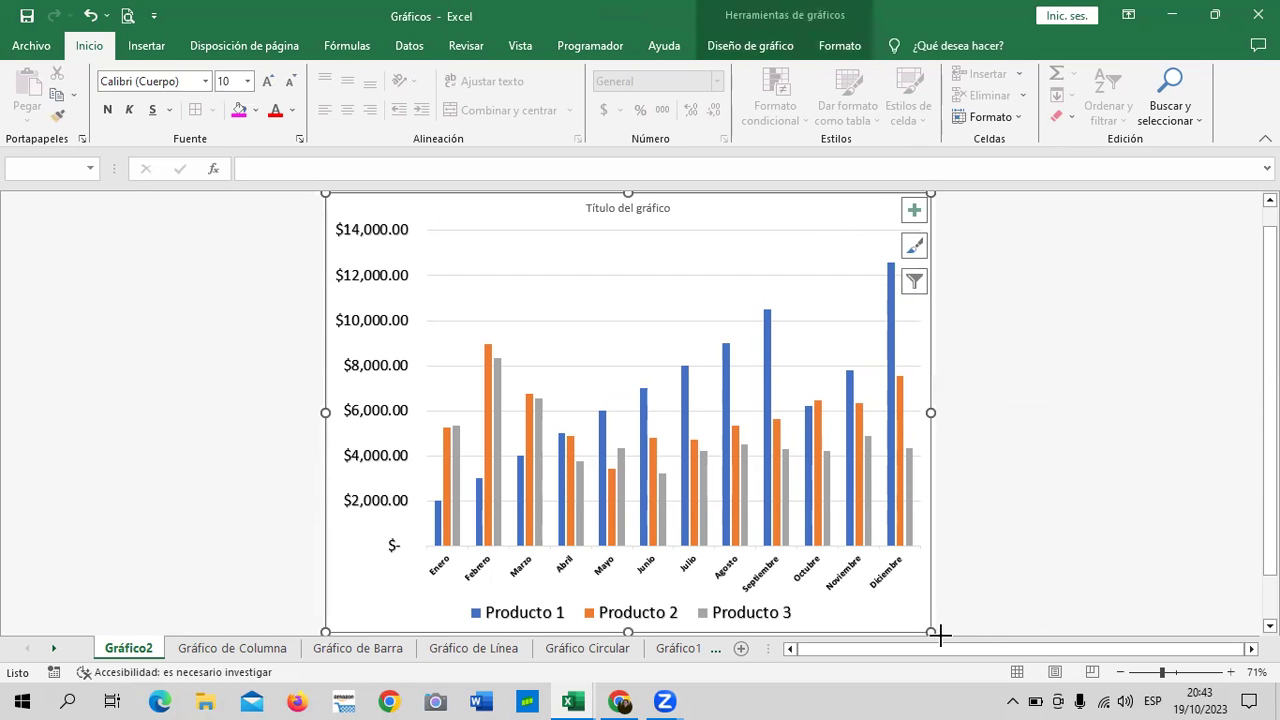
{"action": "left_click", "coordinate": [1016, 413]}
{"action": "left_click", "coordinate": [863, 237]}
Step: Move the chart from Gráfico2 back onto the existing Gráfico de Columna sheet
{"action": "left_click", "coordinate": [750, 46]}
{"action": "left_click", "coordinate": [1157, 95]}
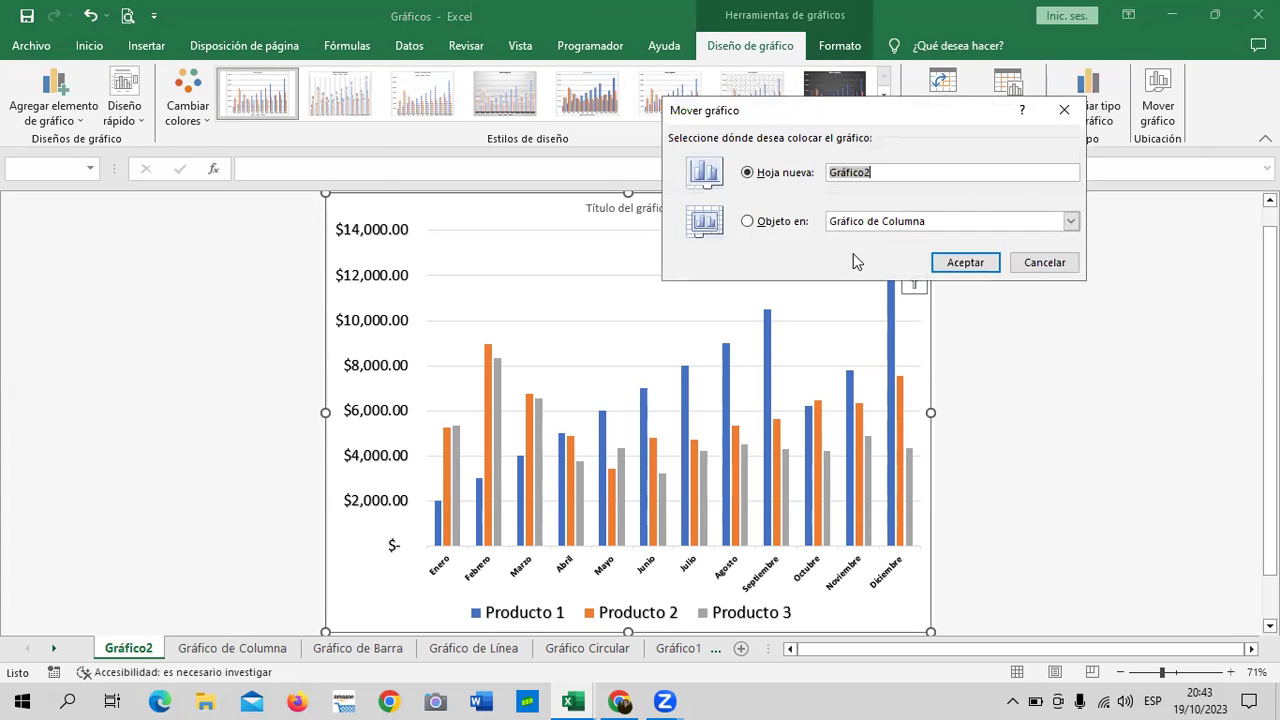
{"action": "left_click", "coordinate": [805, 222]}
{"action": "left_click", "coordinate": [972, 262]}
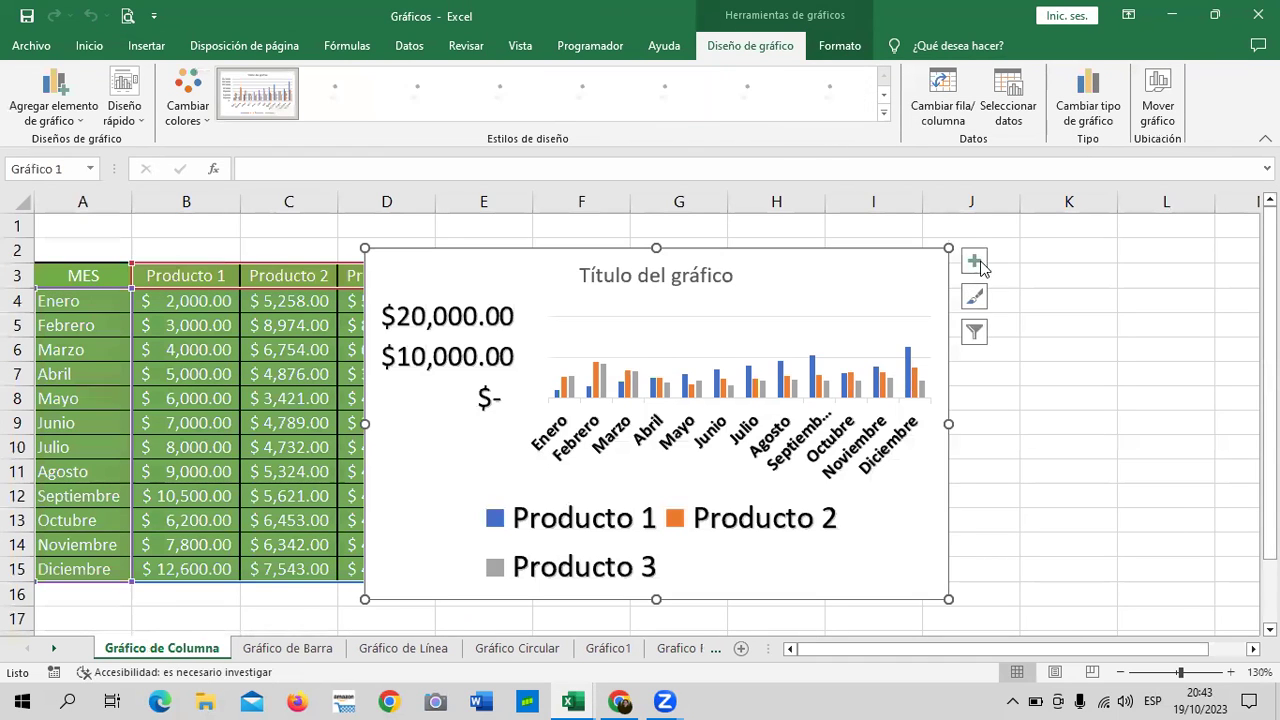
Step: Position the chart below the sales table
{"action": "scroll", "coordinate": [893, 340], "scroll_direction": "up", "scroll_amount": 1, "text": "ctrl"}
{"action": "scroll", "coordinate": [890, 360], "scroll_direction": "up", "scroll_amount": 3, "text": "ctrl"}
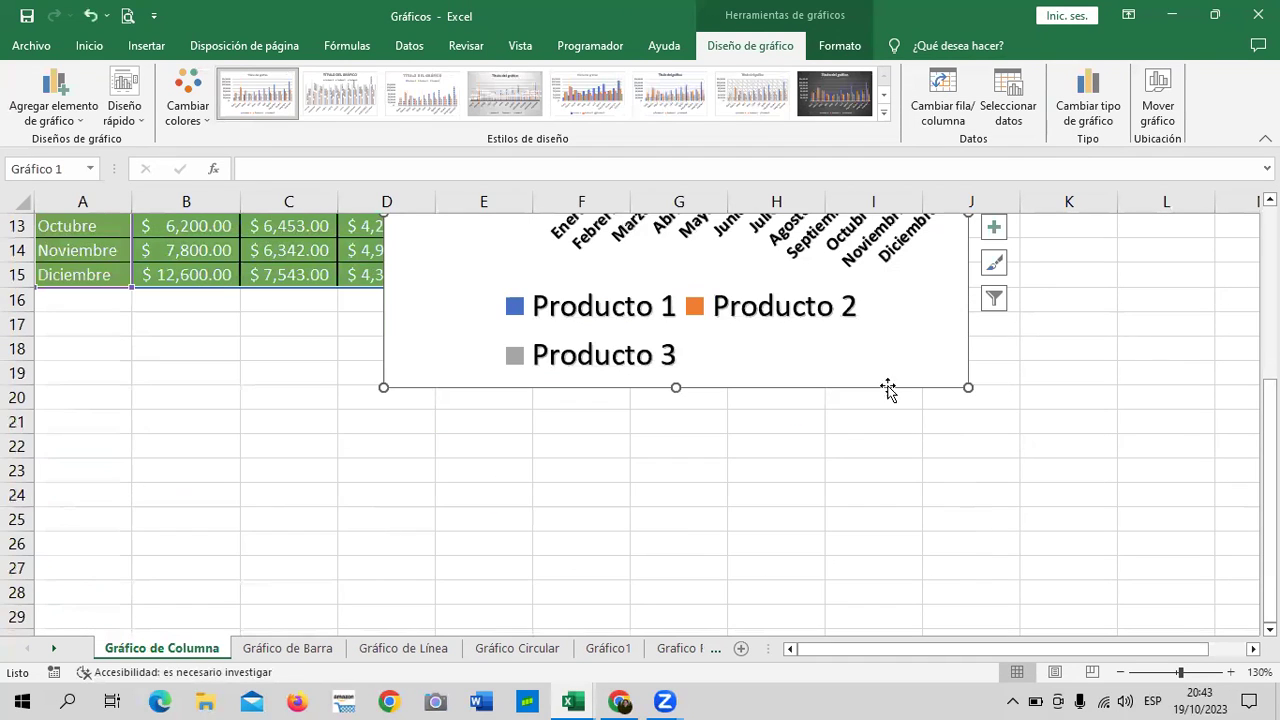
{"action": "scroll", "coordinate": [888, 391], "scroll_direction": "up", "scroll_amount": 3}
{"action": "left_click_drag", "start_coordinate": [829, 289], "coordinate": [832, 480]}
{"action": "scroll", "coordinate": [832, 480], "scroll_direction": "down", "scroll_amount": 4}
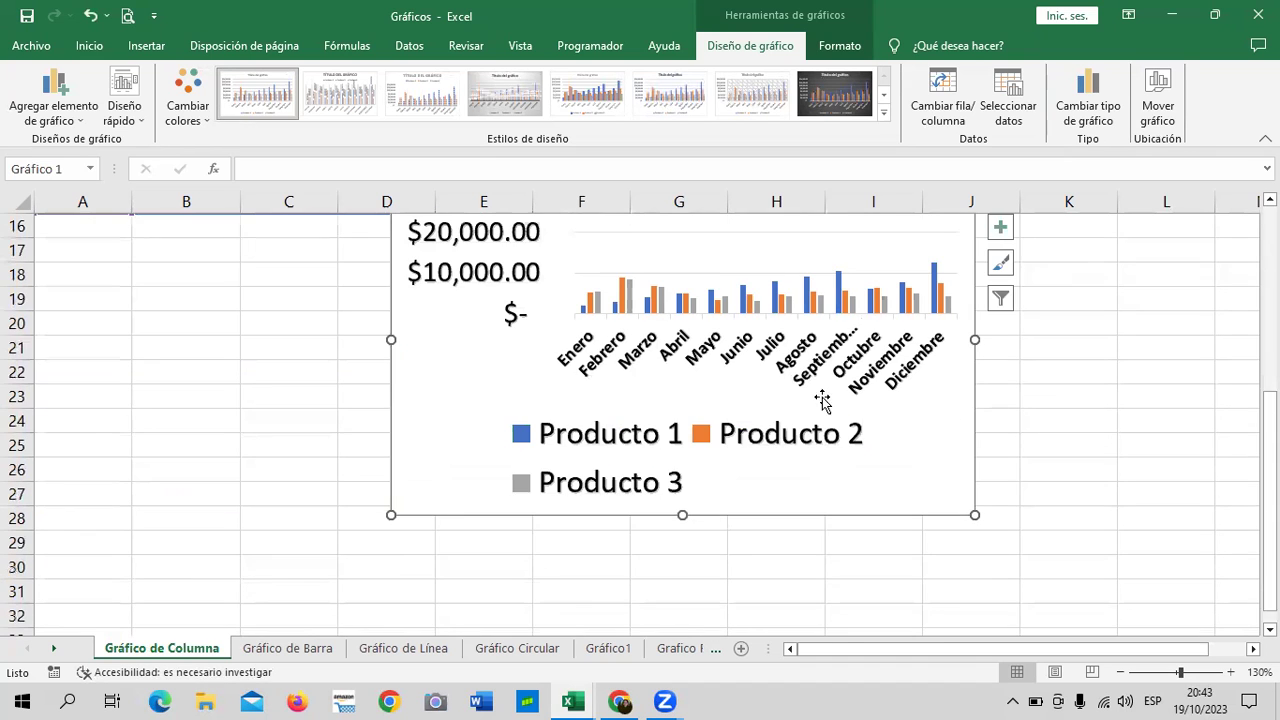
{"action": "scroll", "coordinate": [816, 432], "scroll_direction": "up", "scroll_amount": 2}
{"action": "left_click_drag", "start_coordinate": [817, 354], "coordinate": [783, 509]}
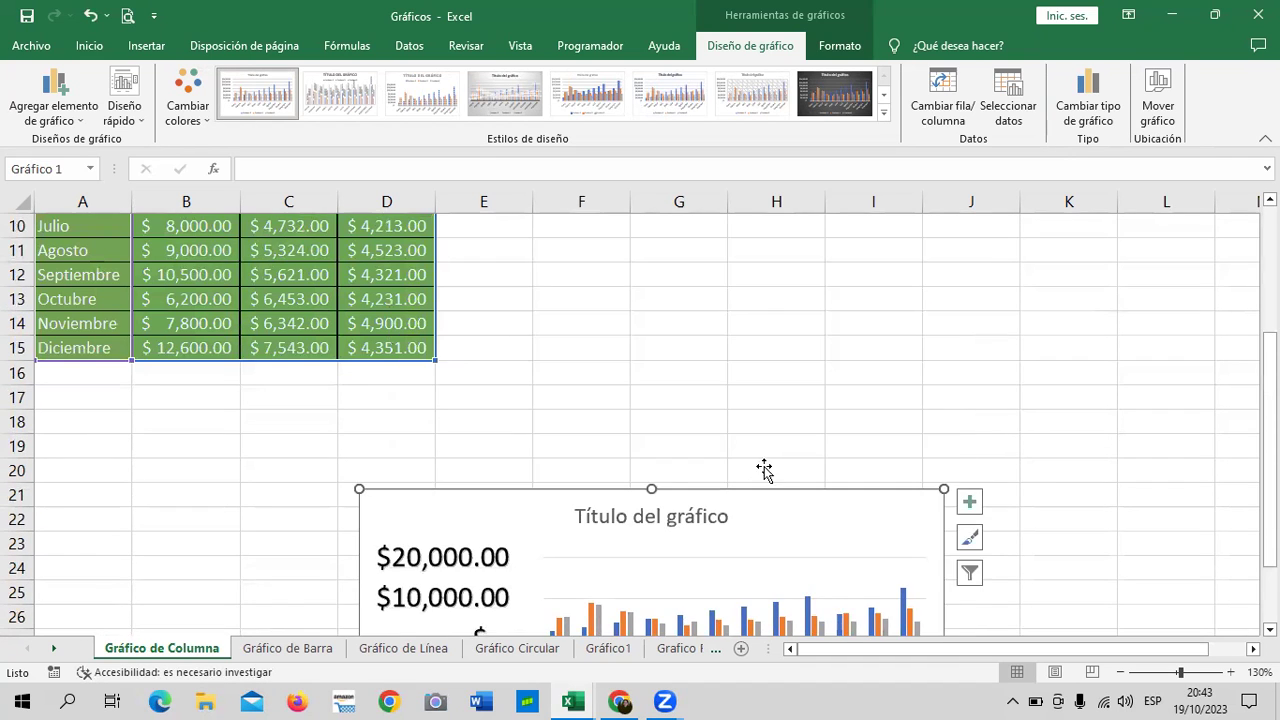
{"action": "scroll", "coordinate": [818, 357], "scroll_direction": "down", "scroll_amount": 3}
{"action": "left_click_drag", "start_coordinate": [811, 334], "coordinate": [791, 331]}
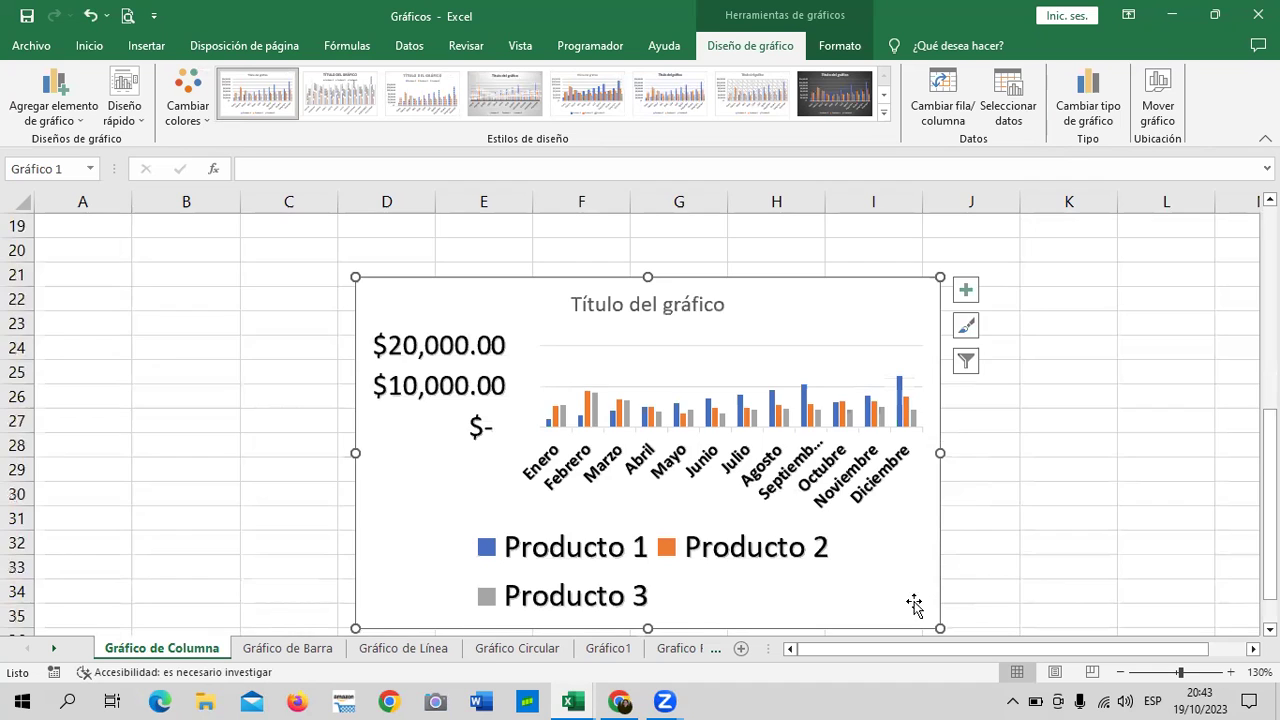
{"action": "scroll", "coordinate": [914, 602], "scroll_direction": "down", "scroll_amount": 2}
Step: Enlarge the chart using its bottom-right and left sizing handles
{"action": "left_click_drag", "start_coordinate": [938, 488], "coordinate": [1037, 589]}
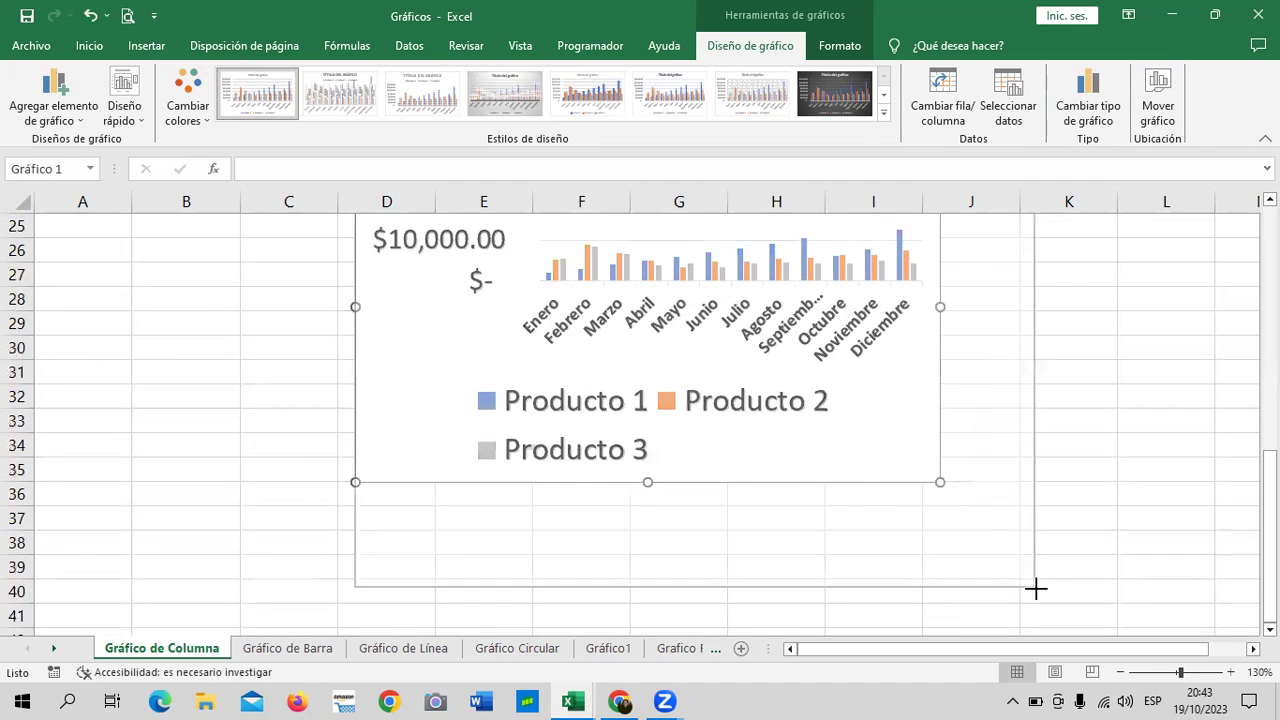
{"action": "left_click_drag", "start_coordinate": [357, 587], "coordinate": [234, 585]}
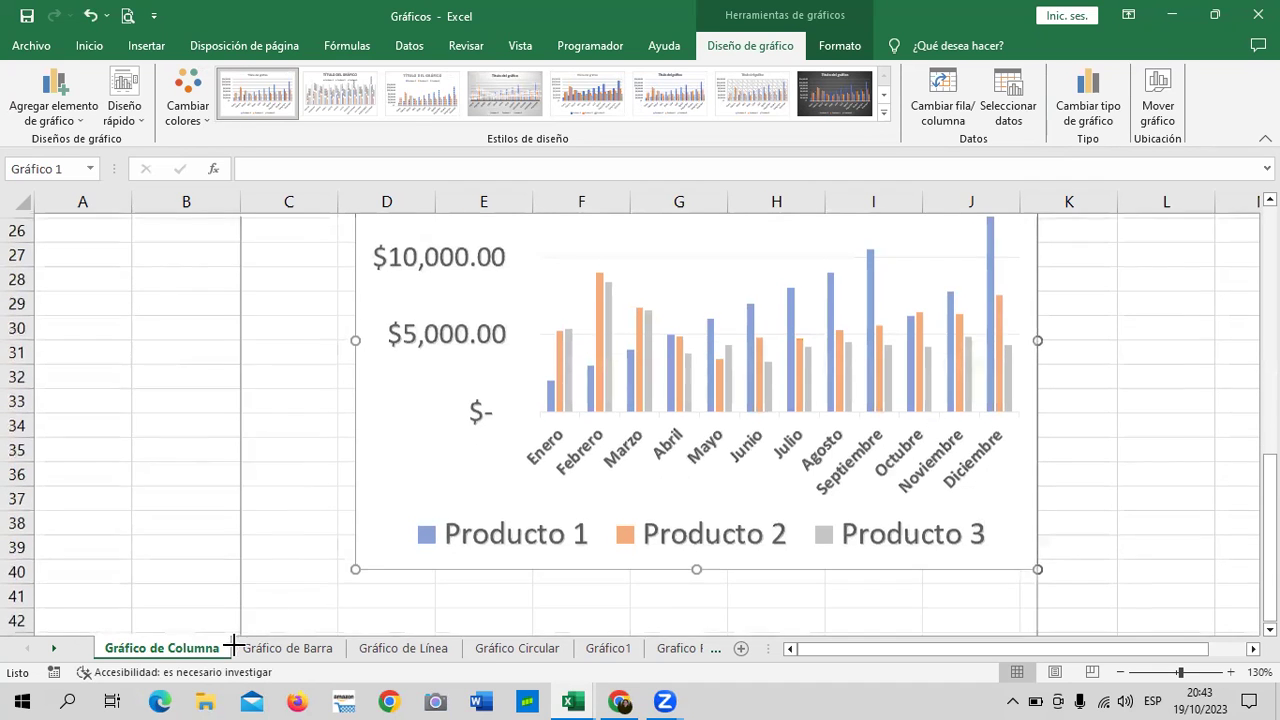
{"action": "scroll", "coordinate": [618, 572], "scroll_direction": "up", "scroll_amount": 2}
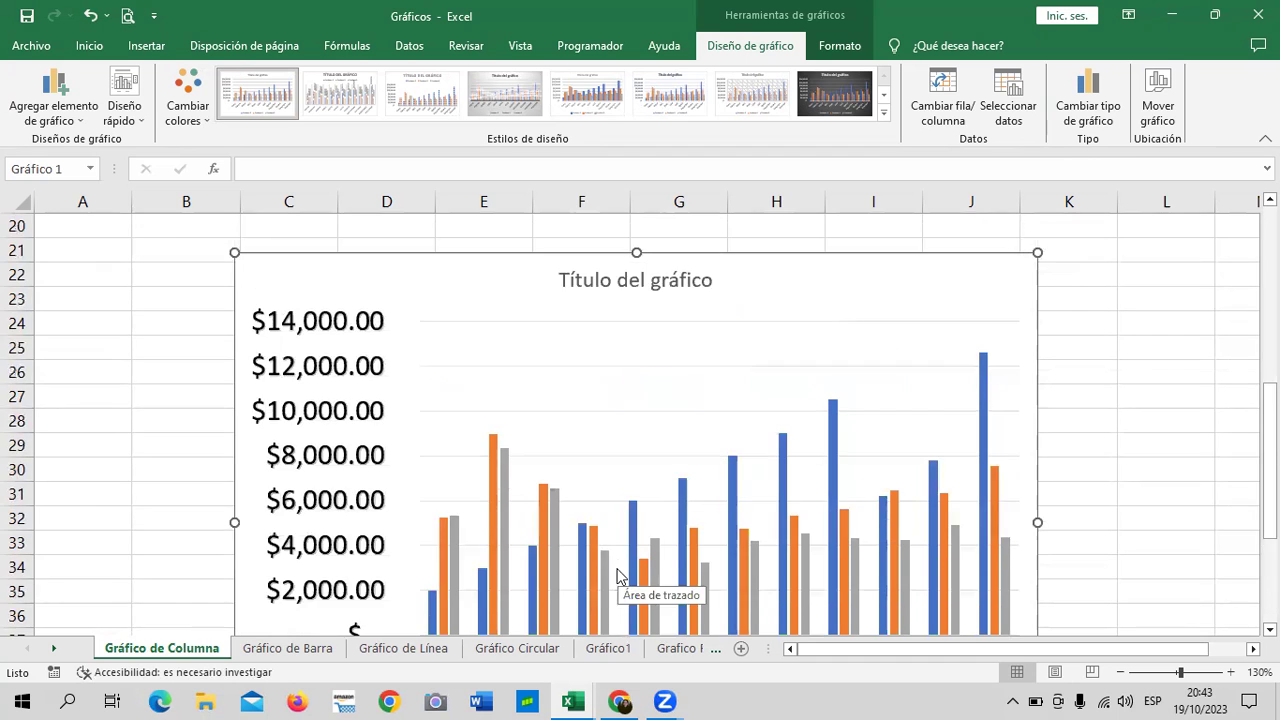
{"action": "scroll", "coordinate": [618, 572], "scroll_direction": "down", "scroll_amount": 2}
{"action": "scroll", "coordinate": [618, 570], "scroll_direction": "down", "scroll_amount": 1}
{"action": "scroll", "coordinate": [618, 567], "scroll_direction": "down", "scroll_amount": 1}
{"action": "scroll", "coordinate": [618, 567], "scroll_direction": "up", "scroll_amount": 1}
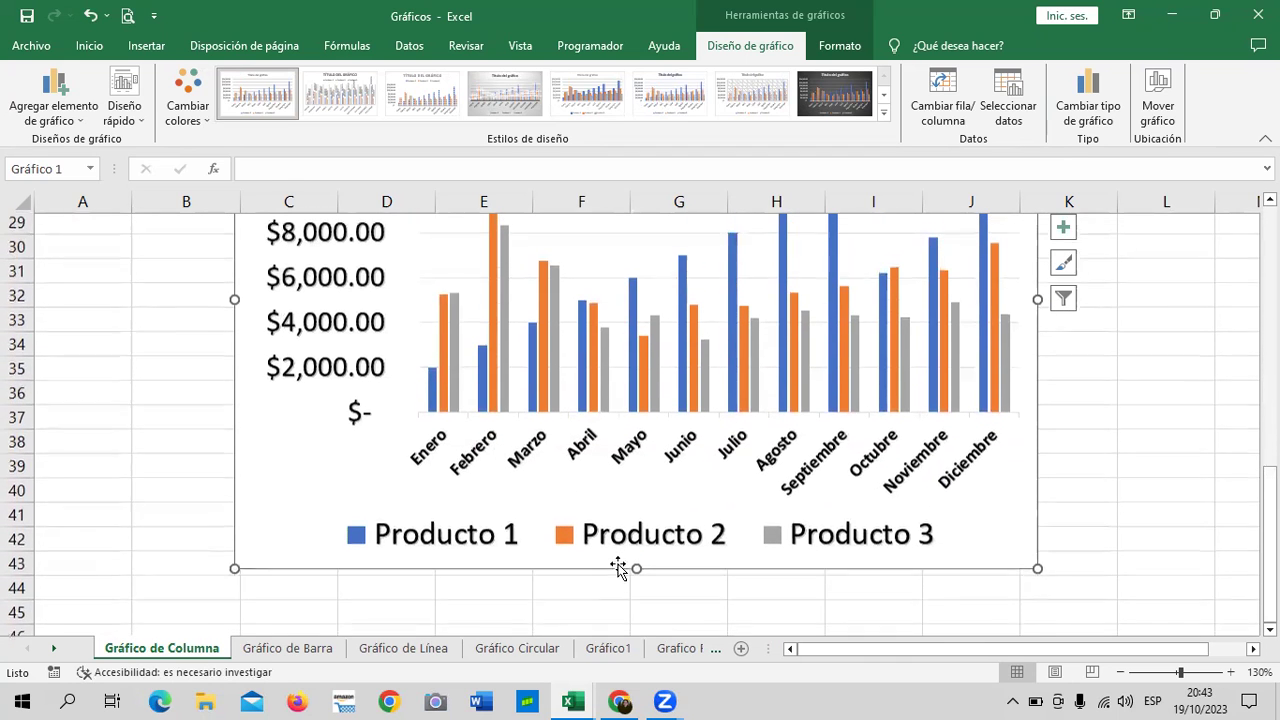
{"action": "left_click", "coordinate": [626, 544]}
Step: Shrink the legend font one size and the value-axis font to 14
{"action": "left_click", "coordinate": [89, 45]}
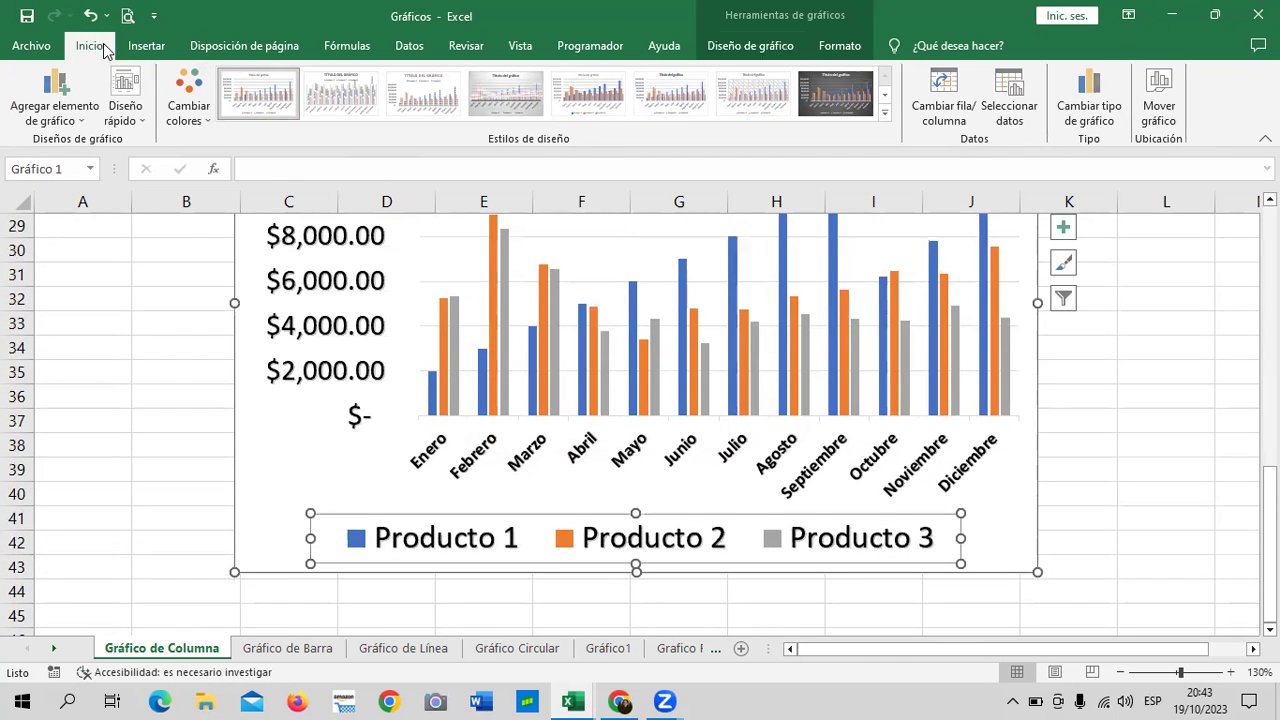
{"action": "left_click", "coordinate": [290, 86]}
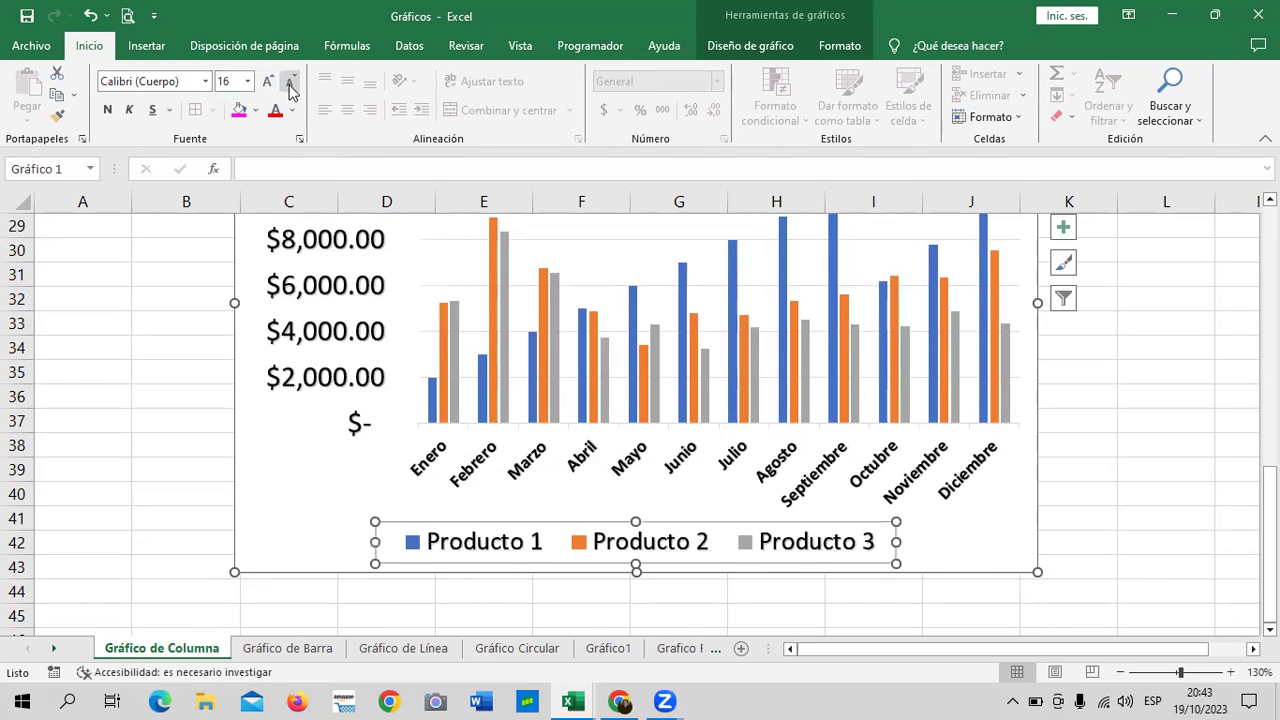
{"action": "left_click", "coordinate": [330, 248]}
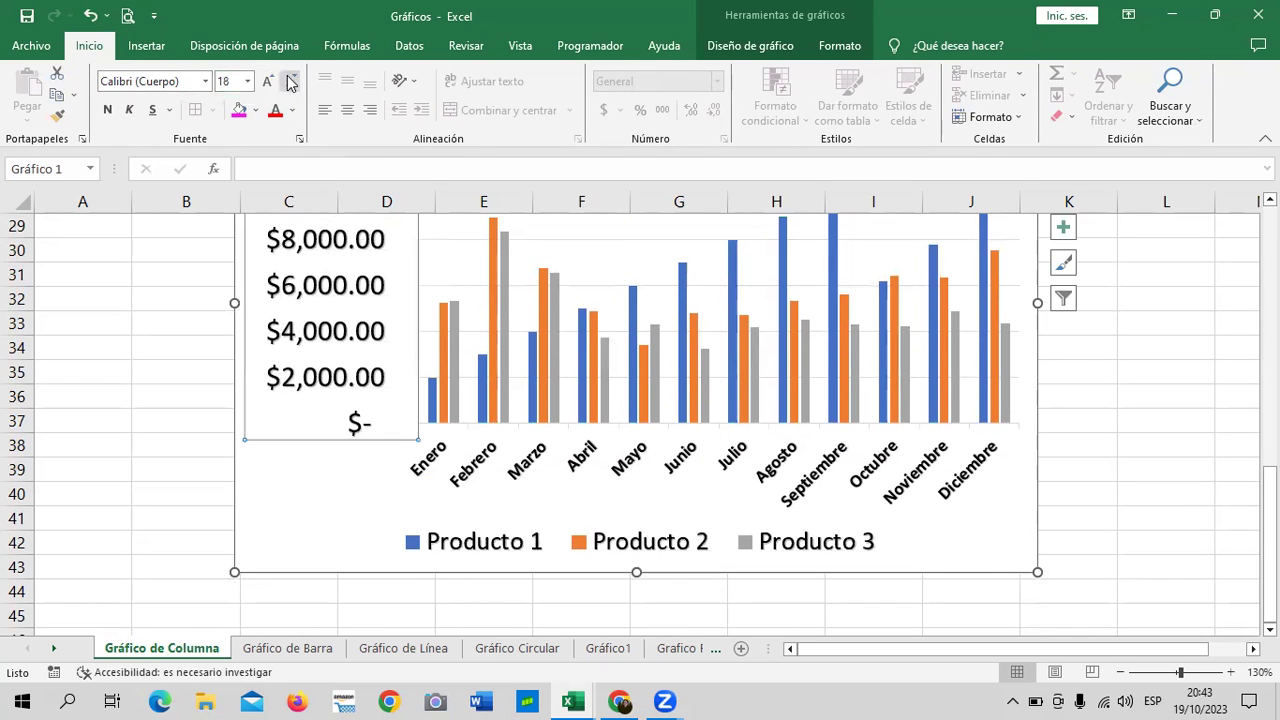
{"action": "left_click", "coordinate": [290, 82]}
{"action": "left_click", "coordinate": [292, 84]}
Step: Stretch the chart slightly larger and zoom the sheet out to 100%
{"action": "scroll", "coordinate": [674, 449], "scroll_direction": "up", "scroll_amount": 3}
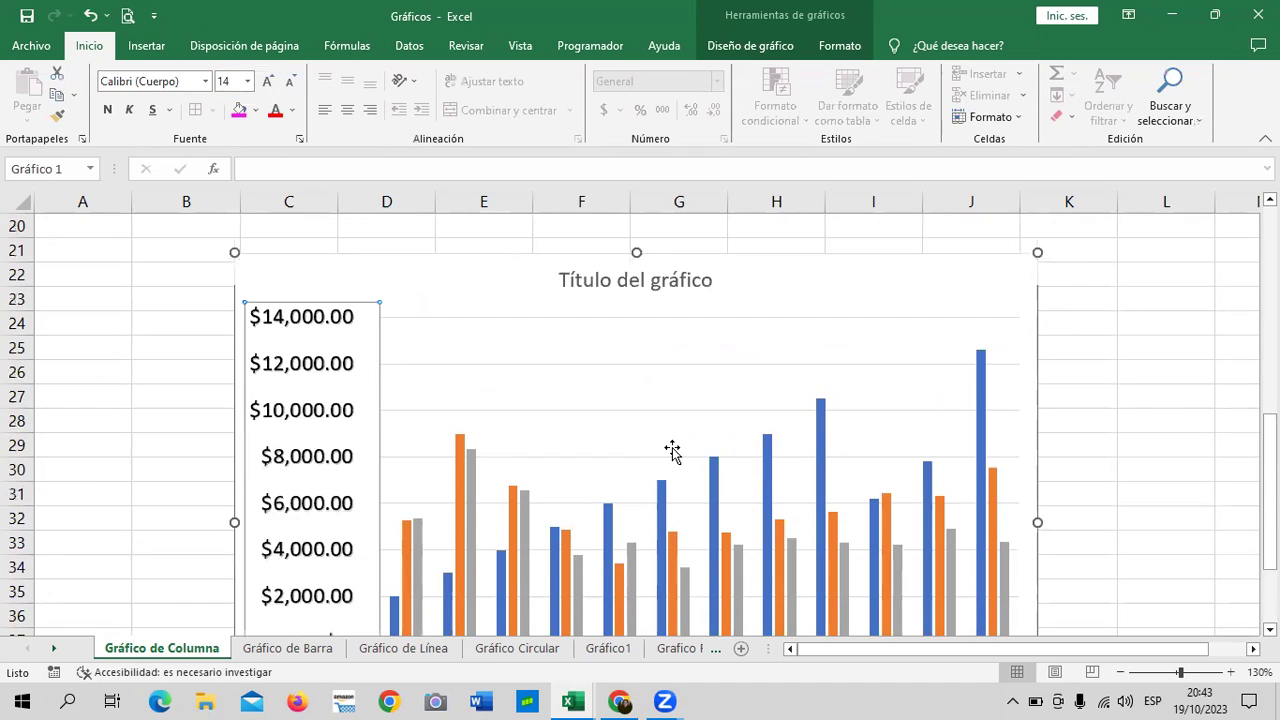
{"action": "scroll", "coordinate": [780, 505], "scroll_direction": "down", "scroll_amount": 3}
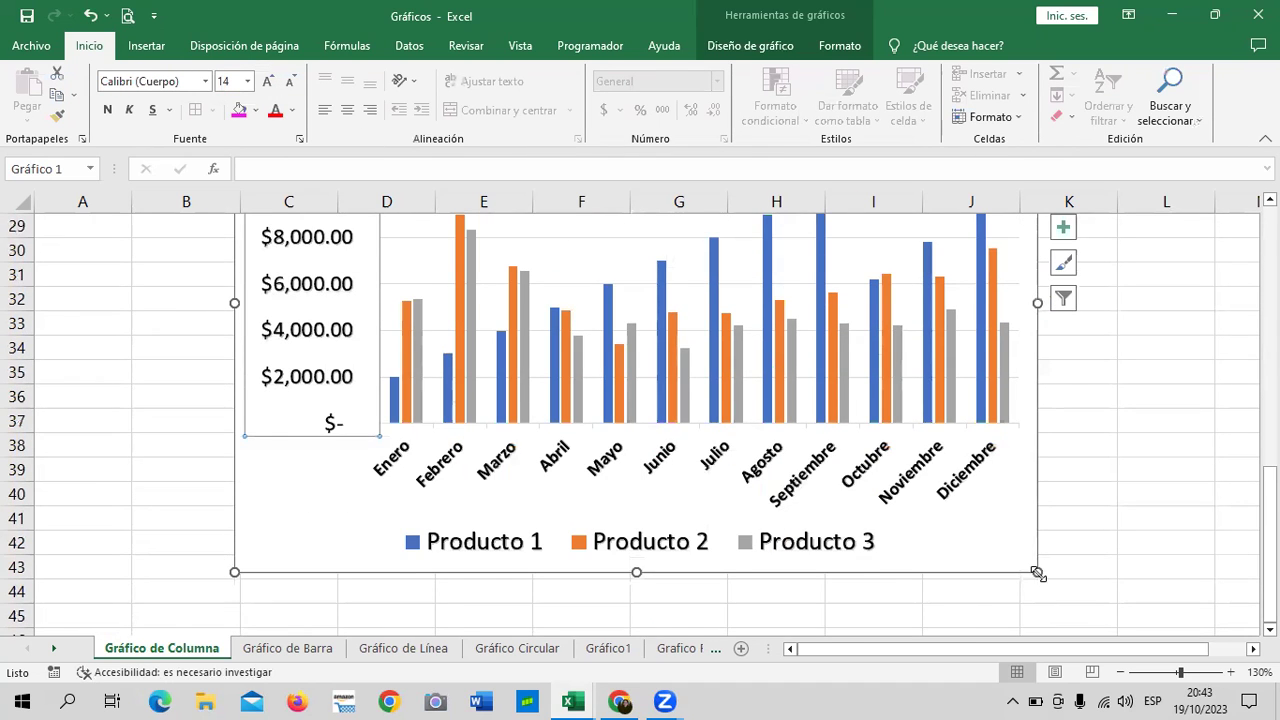
{"action": "left_click_drag", "start_coordinate": [1037, 573], "coordinate": [1089, 605]}
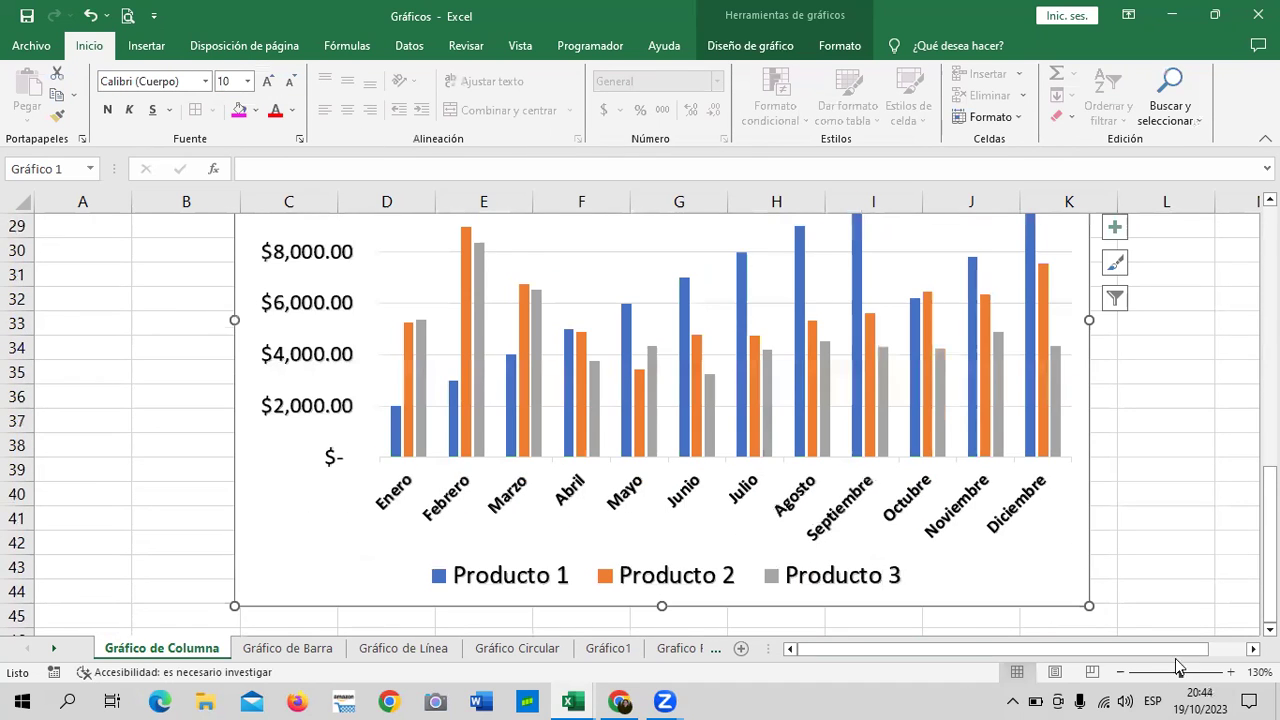
{"action": "left_click", "coordinate": [1120, 672]}
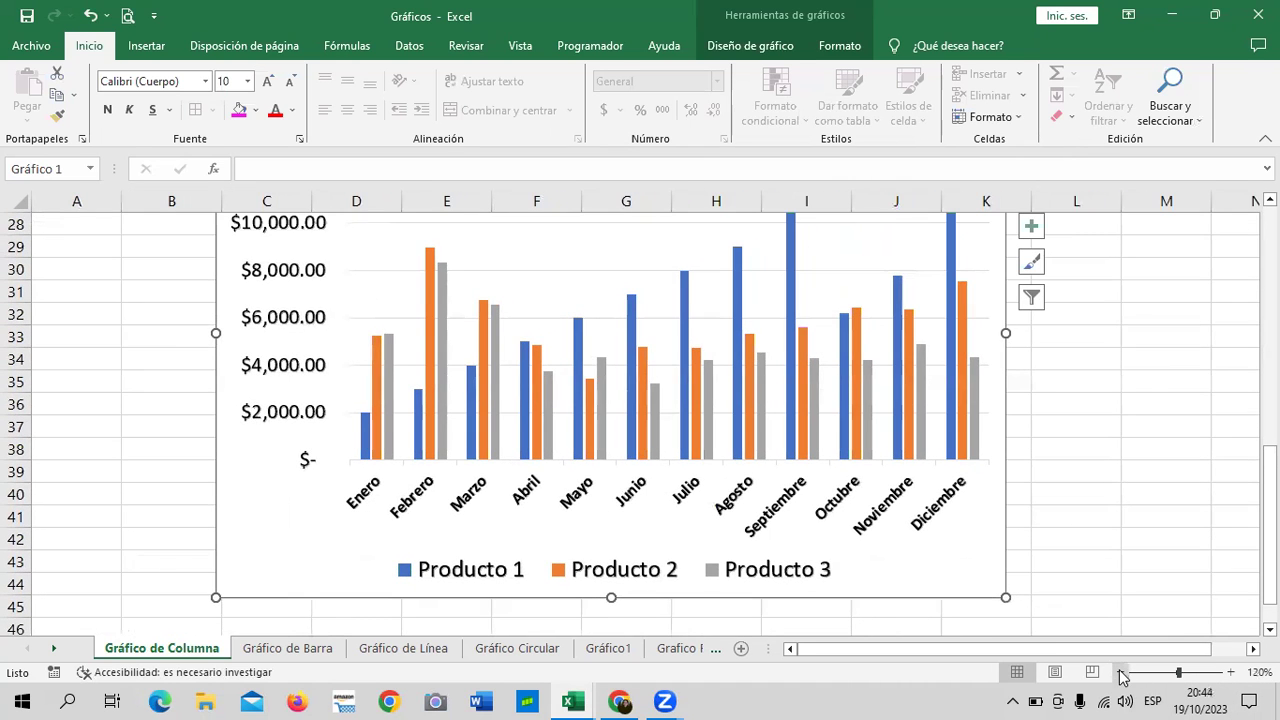
{"action": "left_click", "coordinate": [1120, 672]}
{"action": "left_click", "coordinate": [1120, 672]}
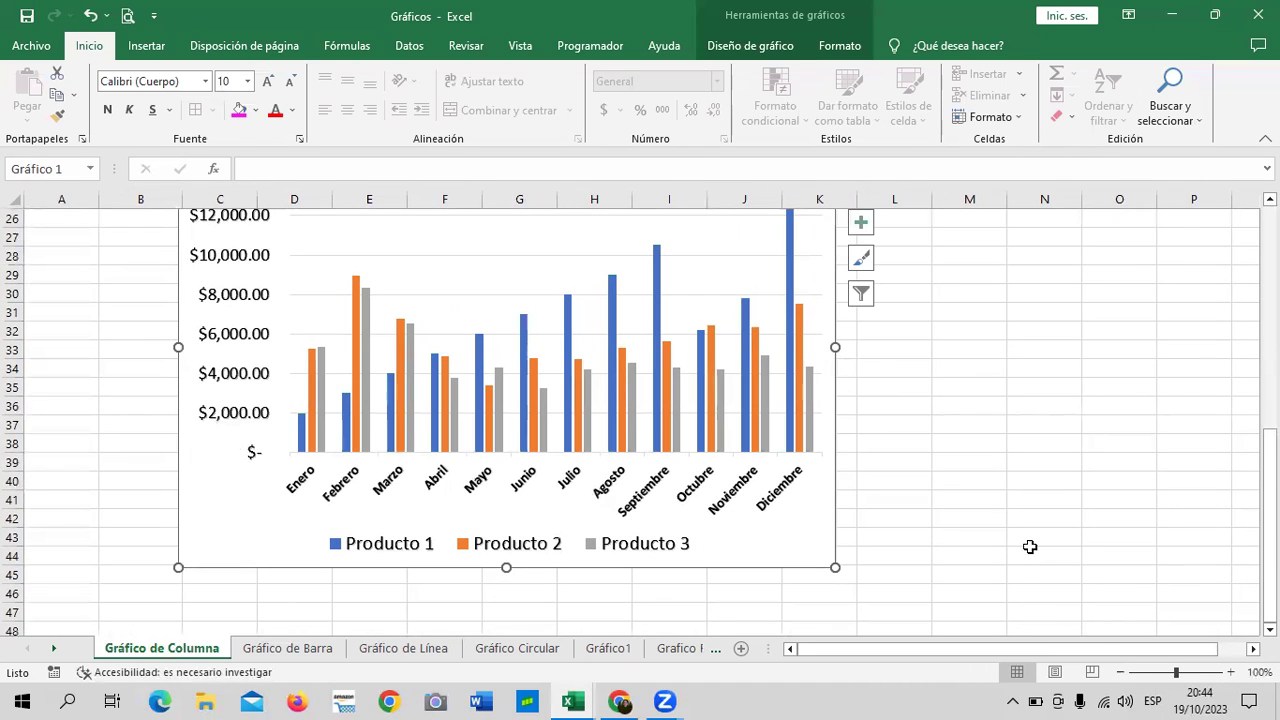
Step: Enlarge the chart, then try moving its plot area and undo both plot area moves
{"action": "scroll", "coordinate": [1006, 606], "scroll_direction": "up", "scroll_amount": 2}
{"action": "scroll", "coordinate": [1006, 606], "scroll_direction": "down", "scroll_amount": 2}
{"action": "left_click", "coordinate": [678, 406]}
{"action": "mouse_move", "coordinate": [835, 568]}
{"action": "left_mouse_down"}
{"action": "mouse_move", "coordinate": [903, 613]}
{"action": "mouse_move", "coordinate": [966, 630]}
{"action": "left_mouse_up"}
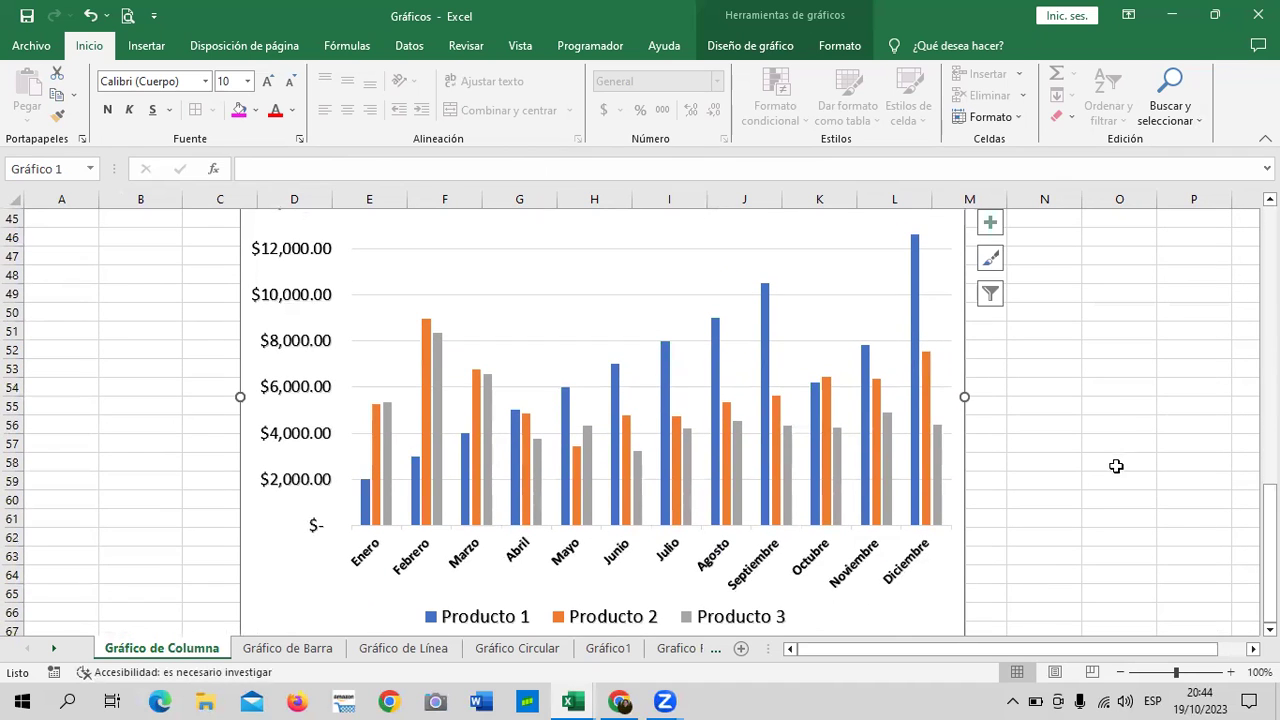
{"action": "scroll", "coordinate": [1100, 503], "scroll_direction": "up", "scroll_amount": 3}
{"action": "scroll", "coordinate": [1086, 511], "scroll_direction": "up", "scroll_amount": 2}
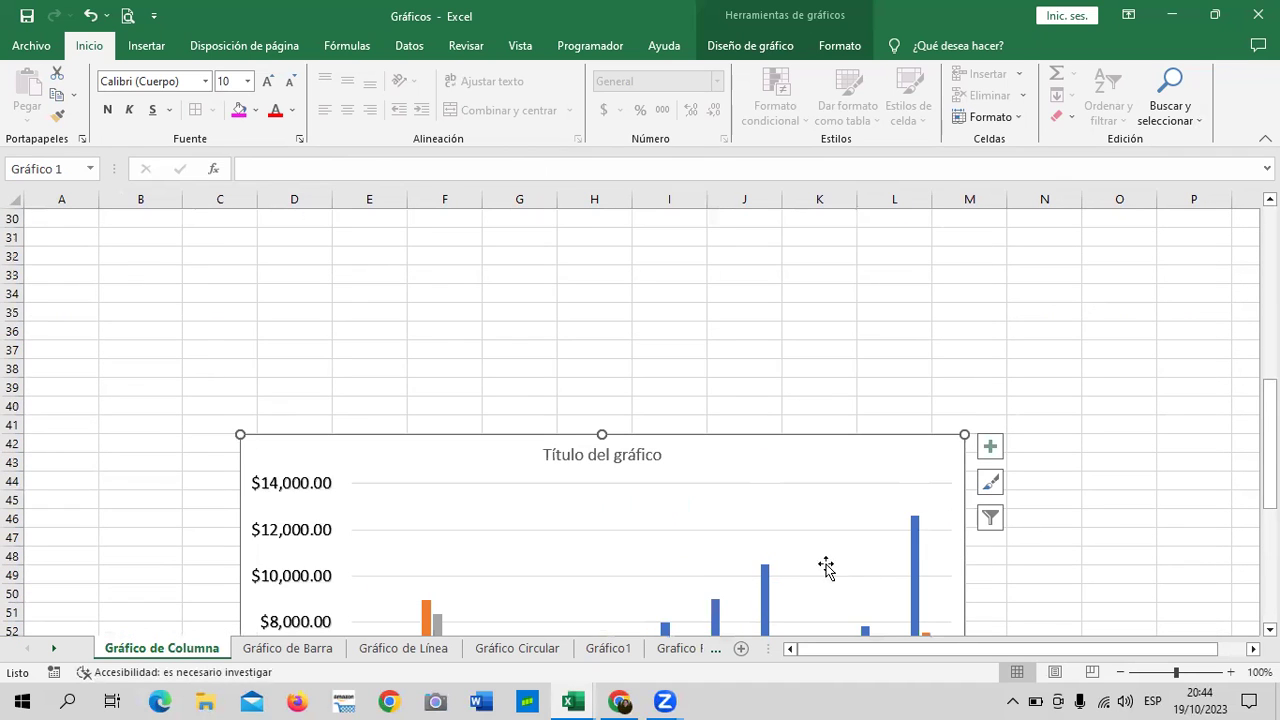
{"action": "scroll", "coordinate": [783, 551], "scroll_direction": "down", "scroll_amount": 1}
{"action": "left_click", "coordinate": [767, 423]}
{"action": "left_click_drag", "start_coordinate": [767, 423], "coordinate": [549, 346]}
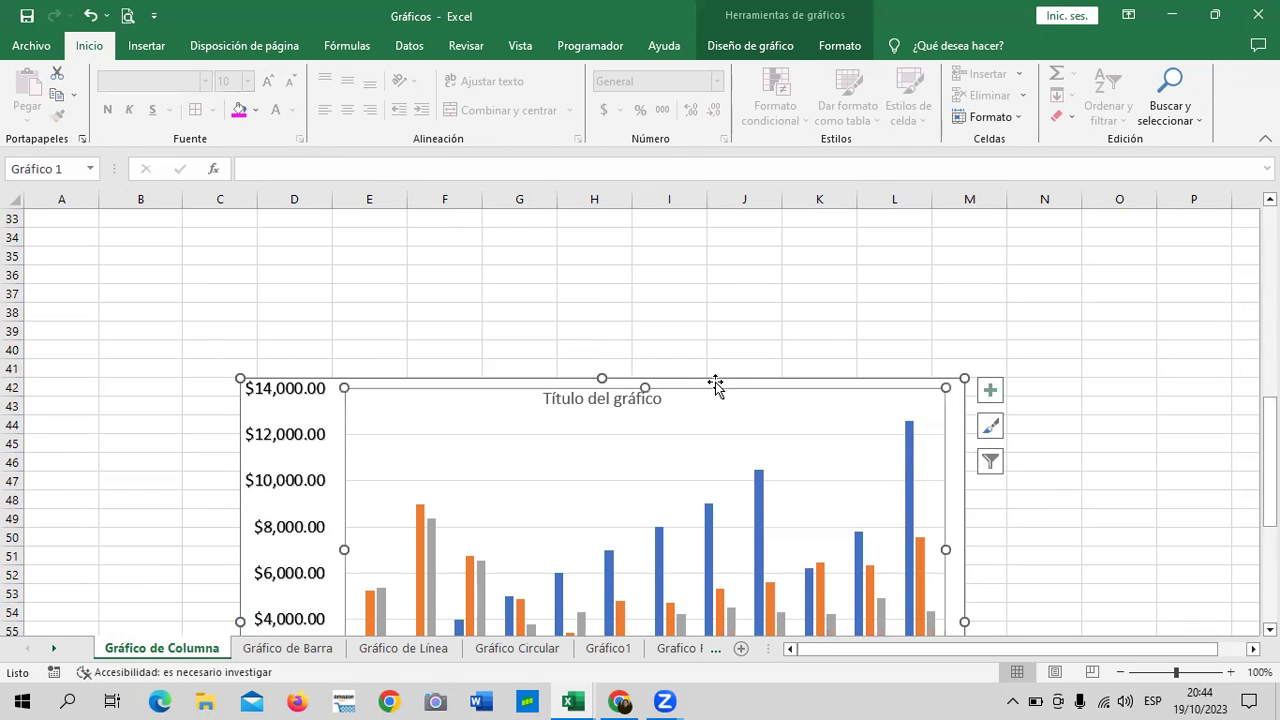
{"action": "left_click_drag", "start_coordinate": [681, 418], "coordinate": [683, 447]}
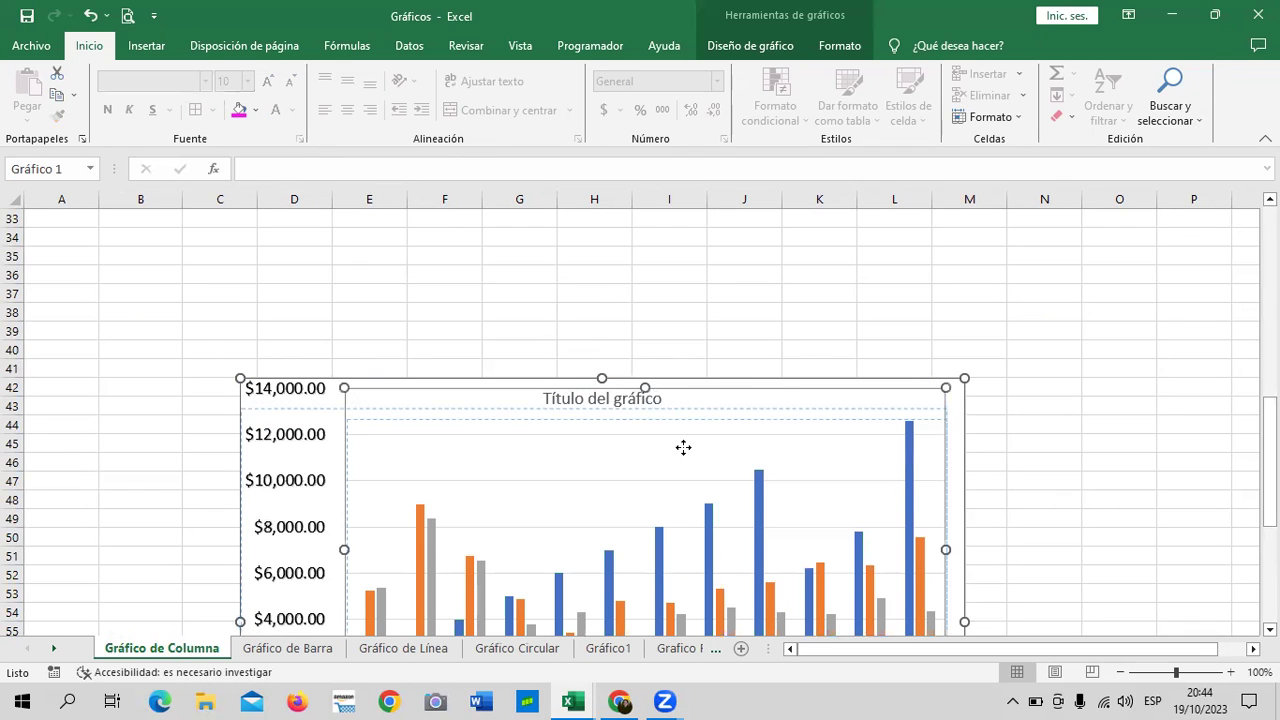
{"action": "left_click", "coordinate": [88, 15]}
{"action": "left_click", "coordinate": [89, 16]}
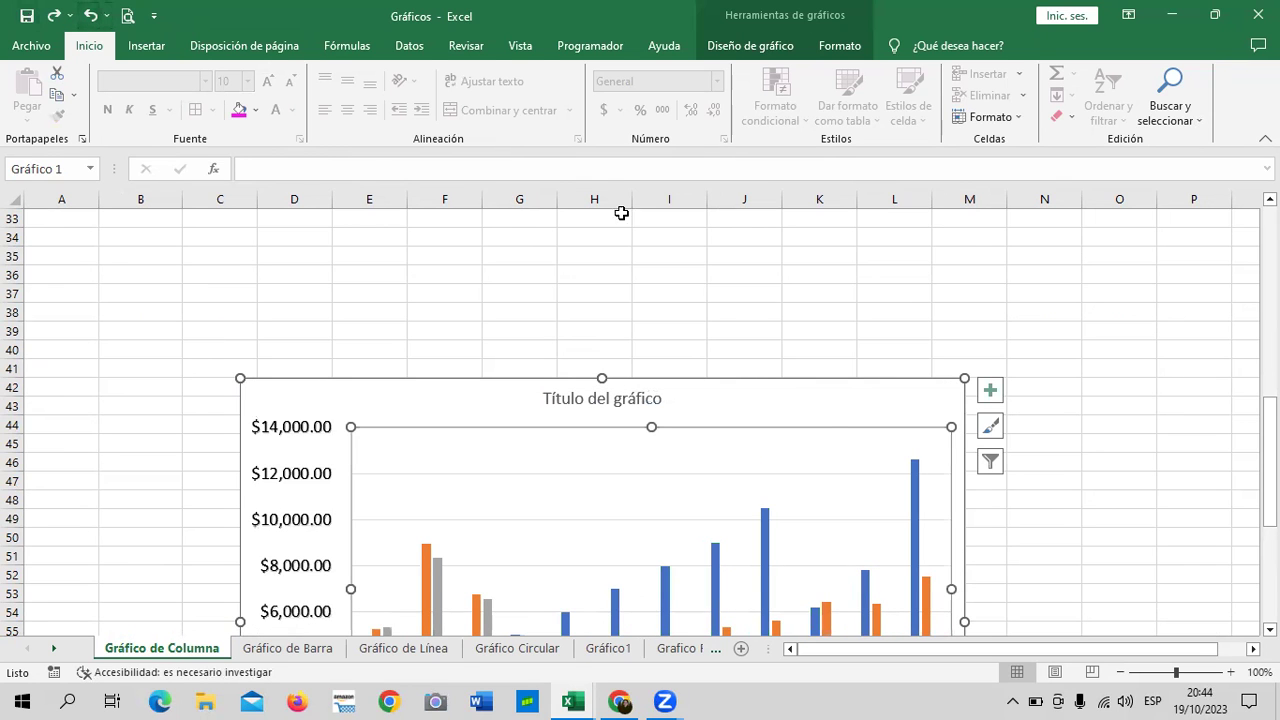
Step: Drag the column chart up so it sits just beneath the green data table
{"action": "left_click_drag", "start_coordinate": [762, 390], "coordinate": [560, 254]}
{"action": "scroll", "coordinate": [640, 358], "scroll_direction": "up", "scroll_amount": 4}
{"action": "scroll", "coordinate": [640, 360], "scroll_direction": "up", "scroll_amount": 4}
{"action": "scroll", "coordinate": [620, 375], "scroll_direction": "down", "scroll_amount": 3}
{"action": "scroll", "coordinate": [606, 389], "scroll_direction": "down", "scroll_amount": 4}
{"action": "left_click_drag", "start_coordinate": [600, 354], "coordinate": [594, 300]}
{"action": "scroll", "coordinate": [597, 346], "scroll_direction": "up", "scroll_amount": 4}
{"action": "left_click_drag", "start_coordinate": [592, 473], "coordinate": [584, 334]}
{"action": "scroll", "coordinate": [592, 430], "scroll_direction": "up", "scroll_amount": 3}
{"action": "left_click_drag", "start_coordinate": [578, 486], "coordinate": [576, 449]}
Step: Hide every column from L to the end of the sheet
{"action": "left_click", "coordinate": [1119, 406]}
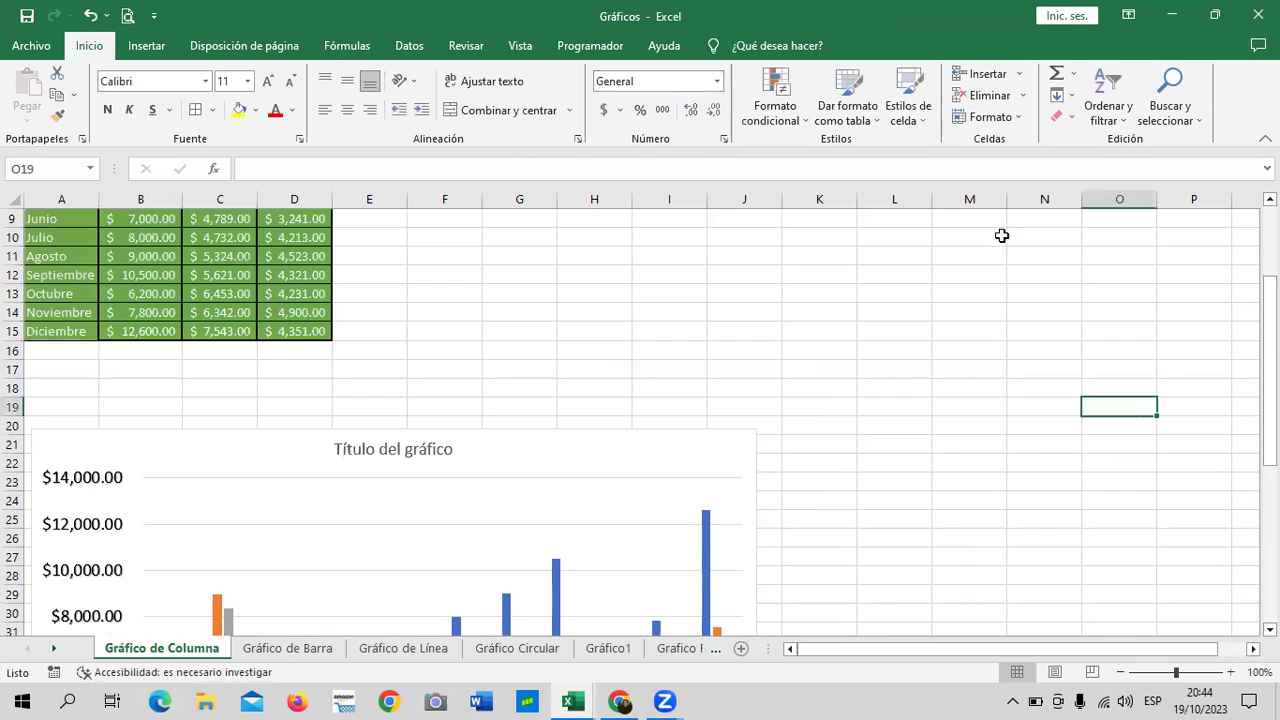
{"action": "left_click", "coordinate": [897, 203]}
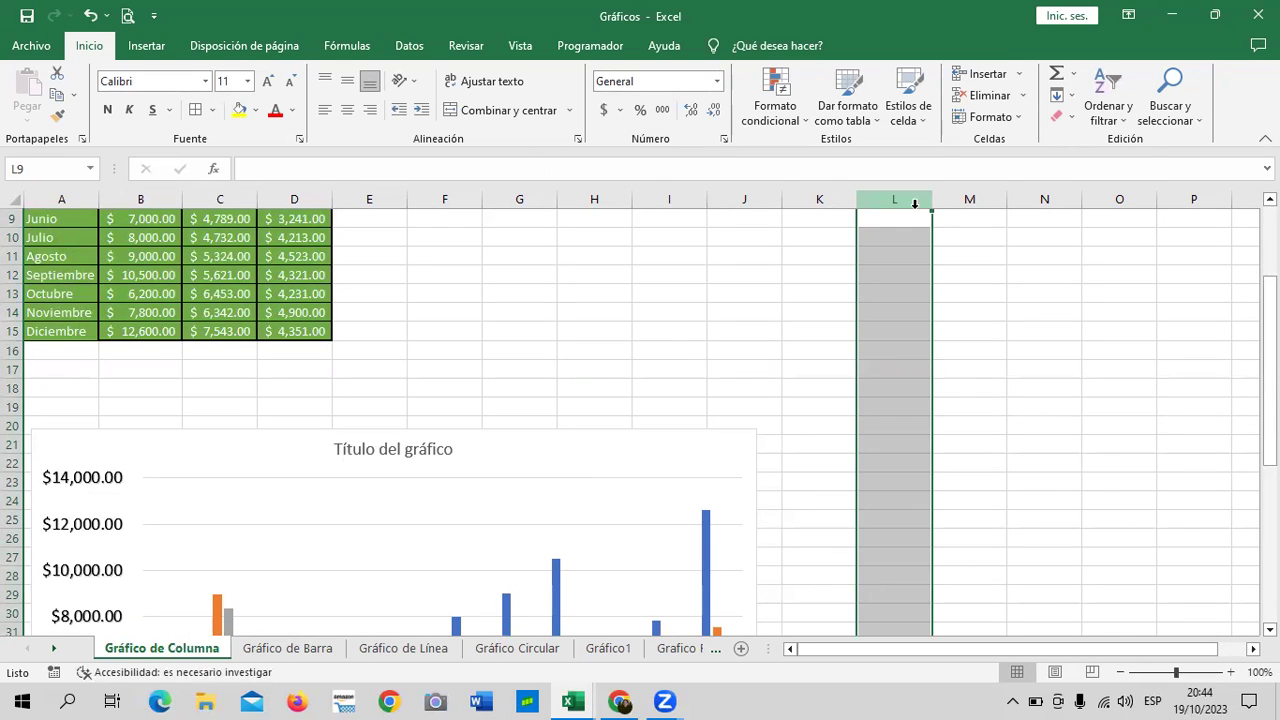
{"action": "key", "text": "ctrl+shift+Right"}
{"action": "right_click", "coordinate": [857, 282]}
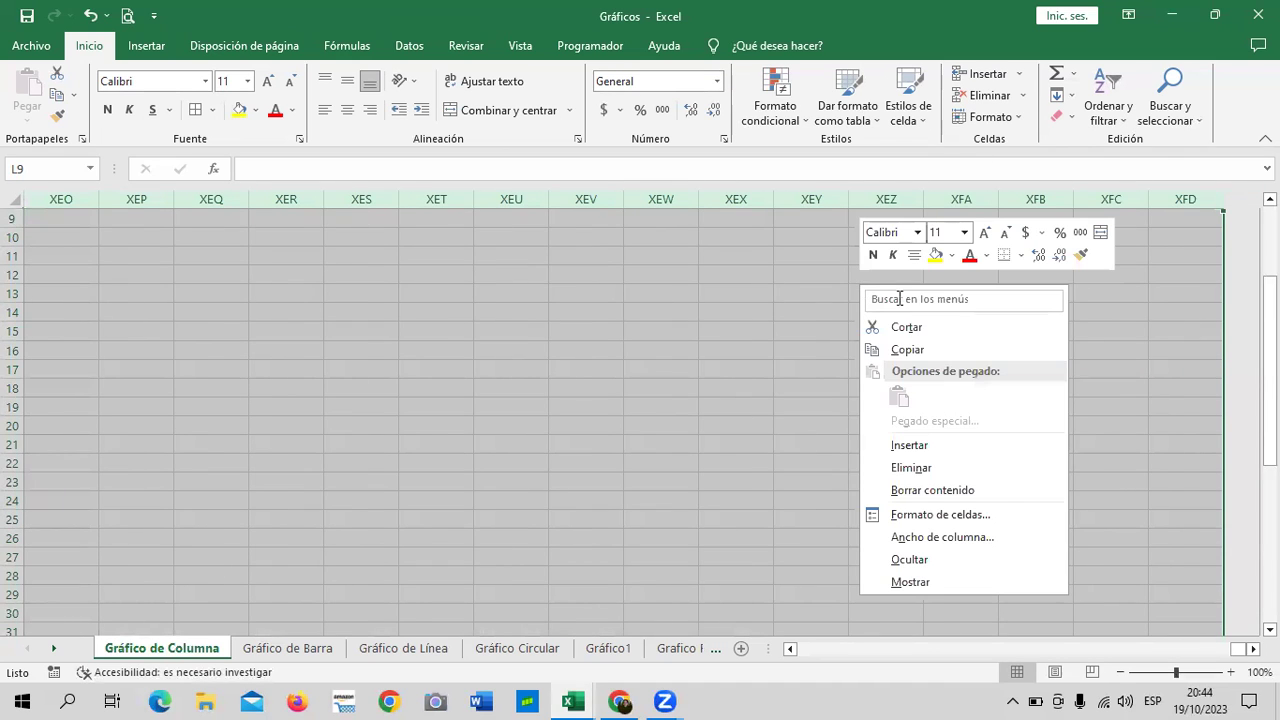
{"action": "left_click", "coordinate": [947, 560]}
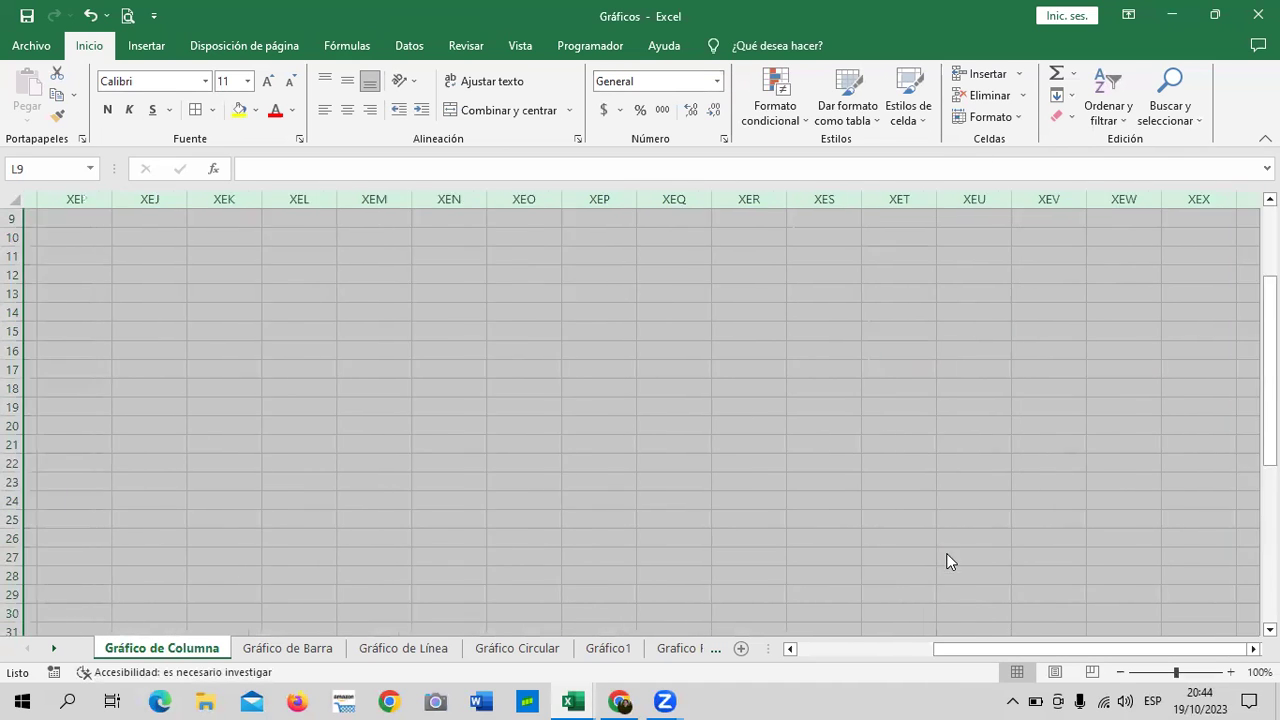
Step: Hide every row from 50 down to the end of the sheet
{"action": "scroll", "coordinate": [791, 493], "scroll_direction": "down", "scroll_amount": 5}
{"action": "scroll", "coordinate": [791, 493], "scroll_direction": "down", "scroll_amount": 2}
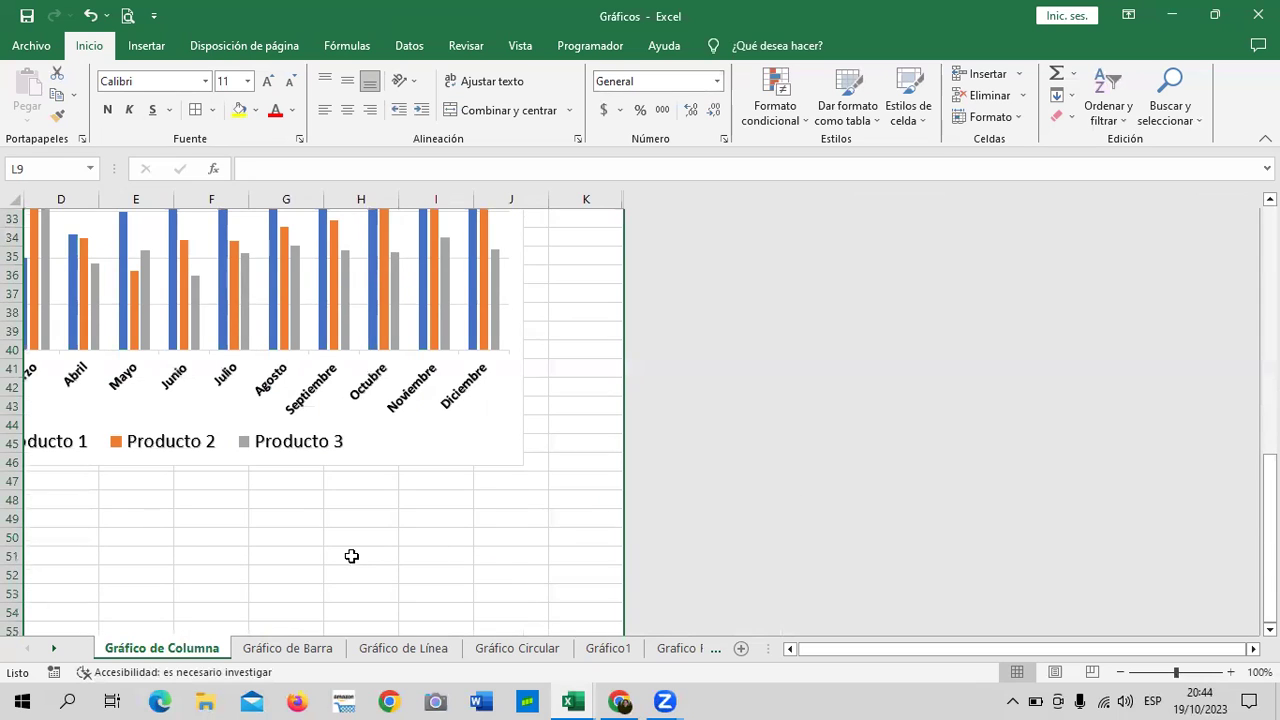
{"action": "left_click", "coordinate": [789, 649]}
{"action": "left_click", "coordinate": [788, 650]}
{"action": "left_click", "coordinate": [788, 650]}
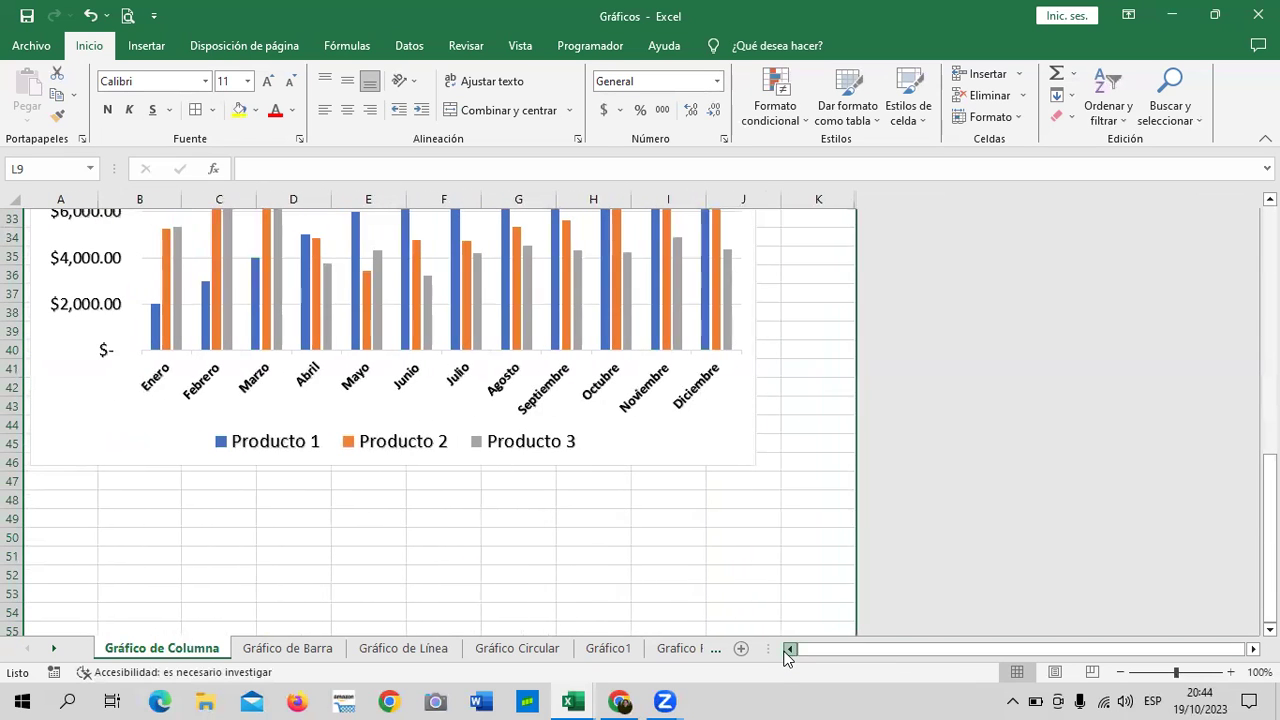
{"action": "left_click", "coordinate": [13, 537]}
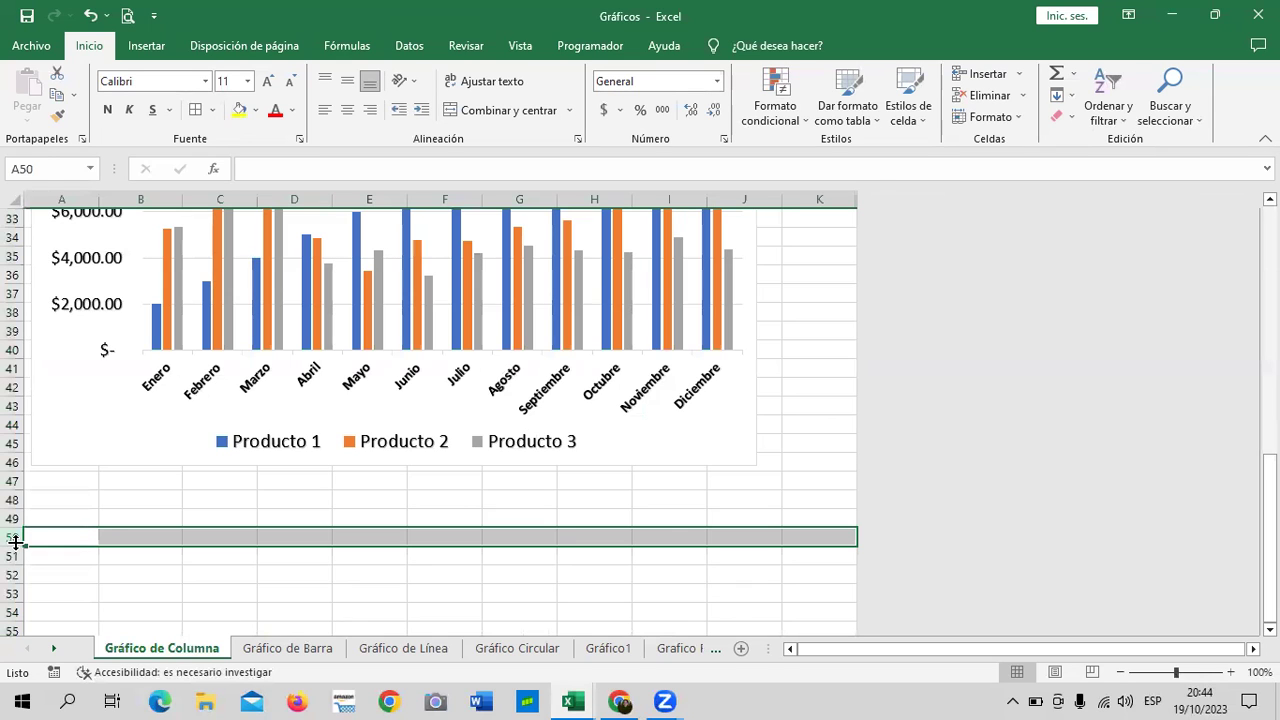
{"action": "key", "text": "ctrl+shift+Down"}
{"action": "right_click", "coordinate": [217, 349]}
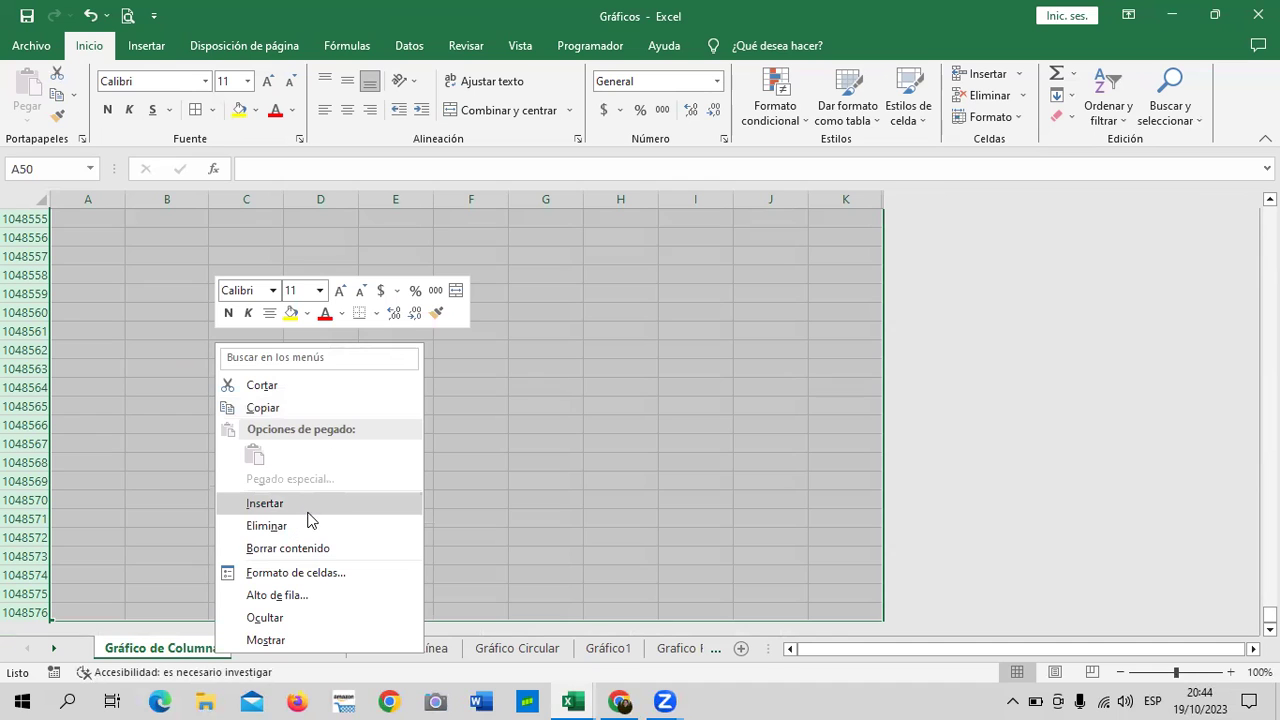
{"action": "left_click", "coordinate": [300, 617]}
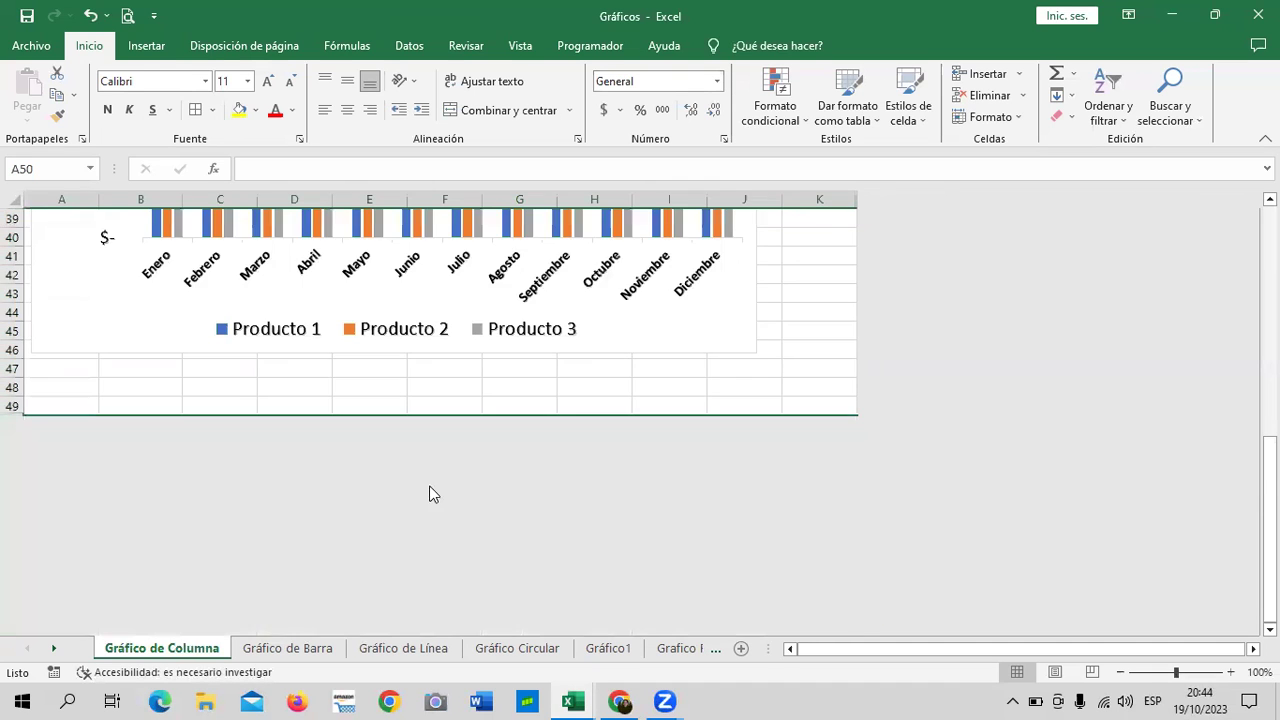
{"action": "scroll", "coordinate": [432, 494], "scroll_direction": "up", "scroll_amount": 5}
{"action": "scroll", "coordinate": [430, 488], "scroll_direction": "up", "scroll_amount": 5}
{"action": "scroll", "coordinate": [428, 480], "scroll_direction": "up", "scroll_amount": 3}
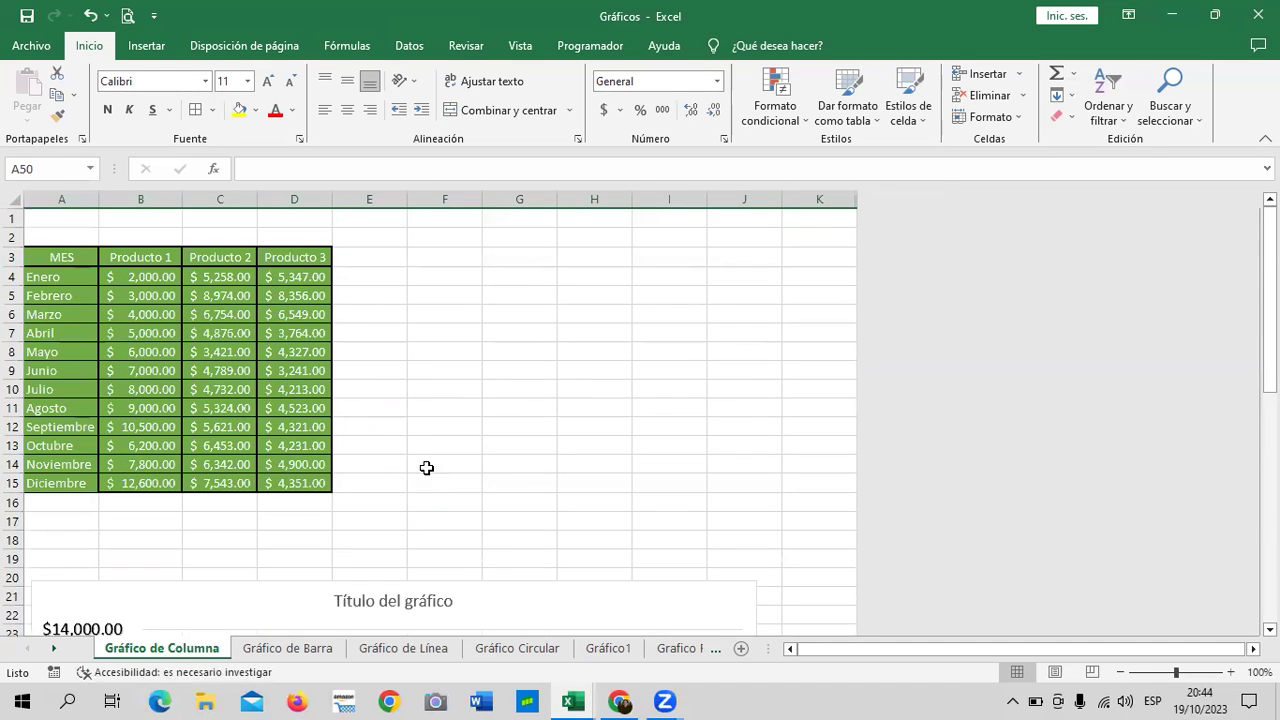
{"action": "mouse_move", "coordinate": [88, 218]}
{"action": "left_mouse_down"}
{"action": "mouse_move", "coordinate": [797, 620]}
{"action": "mouse_move", "coordinate": [816, 697]}
{"action": "mouse_move", "coordinate": [828, 645]}
{"action": "left_mouse_up"}
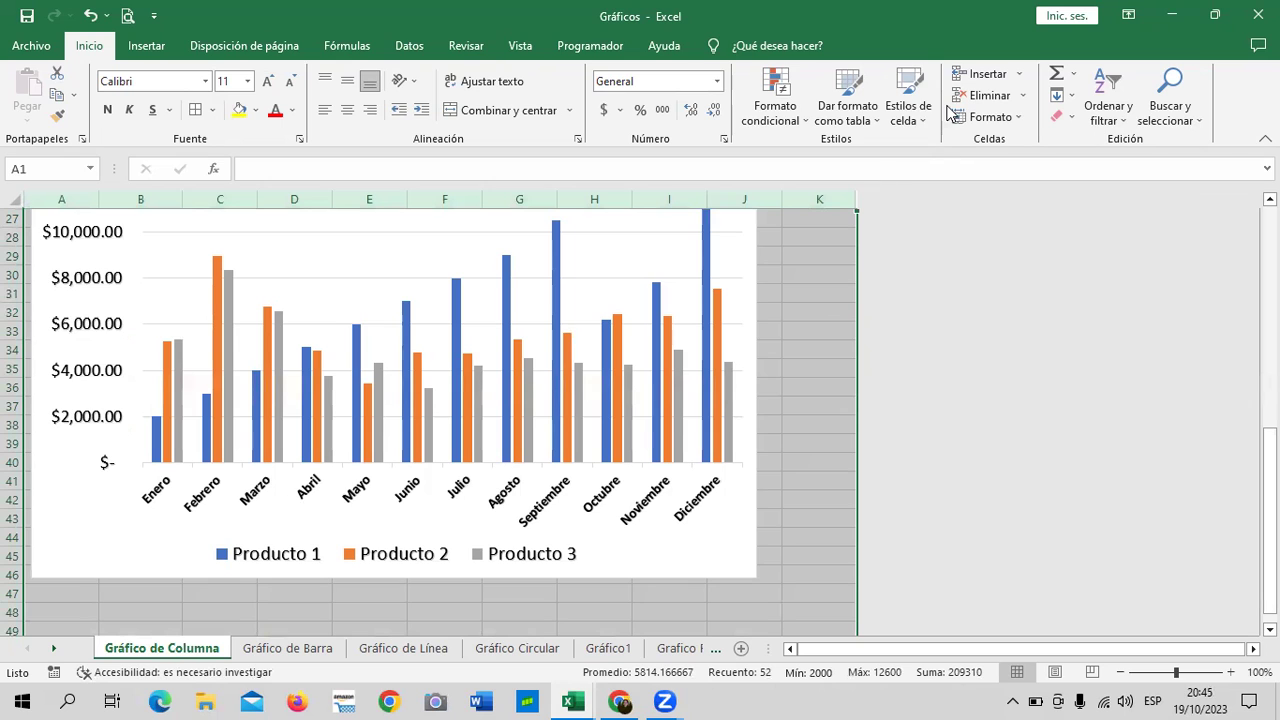
Step: Apply the yellow Neutral cell style to the sheet
{"action": "left_click", "coordinate": [908, 110]}
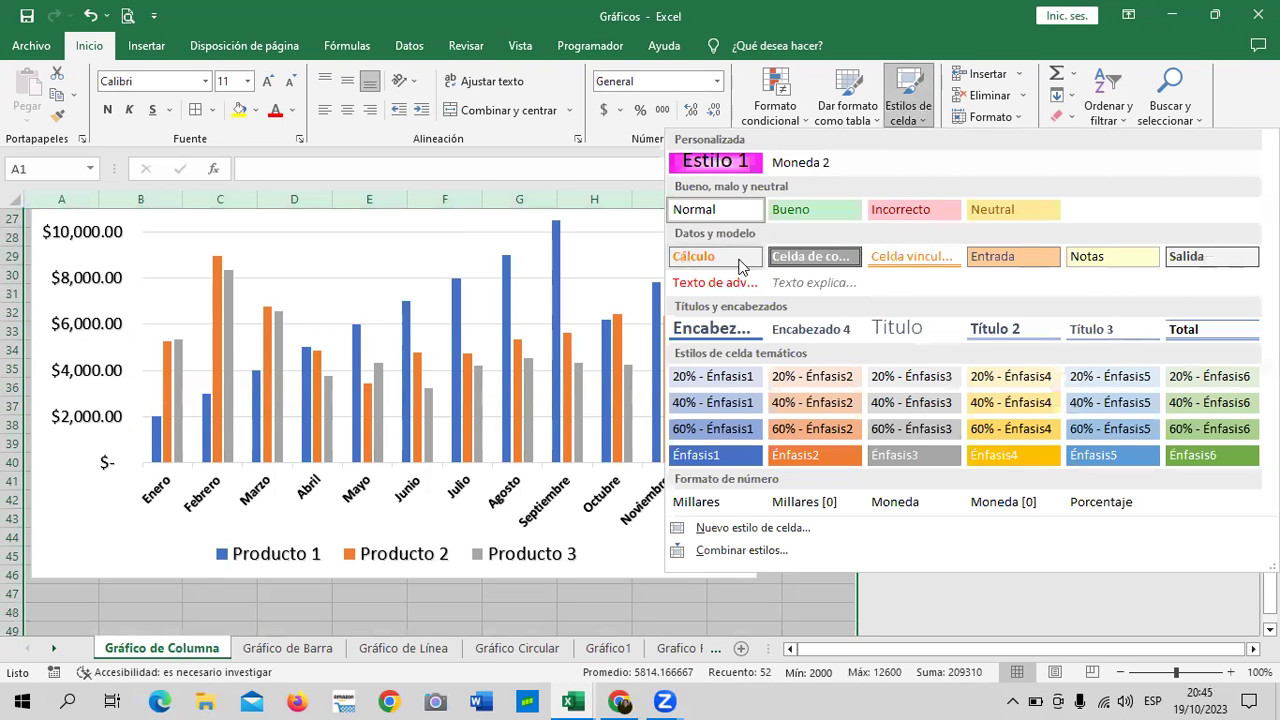
{"action": "left_click", "coordinate": [1023, 208]}
{"action": "left_click", "coordinate": [680, 290]}
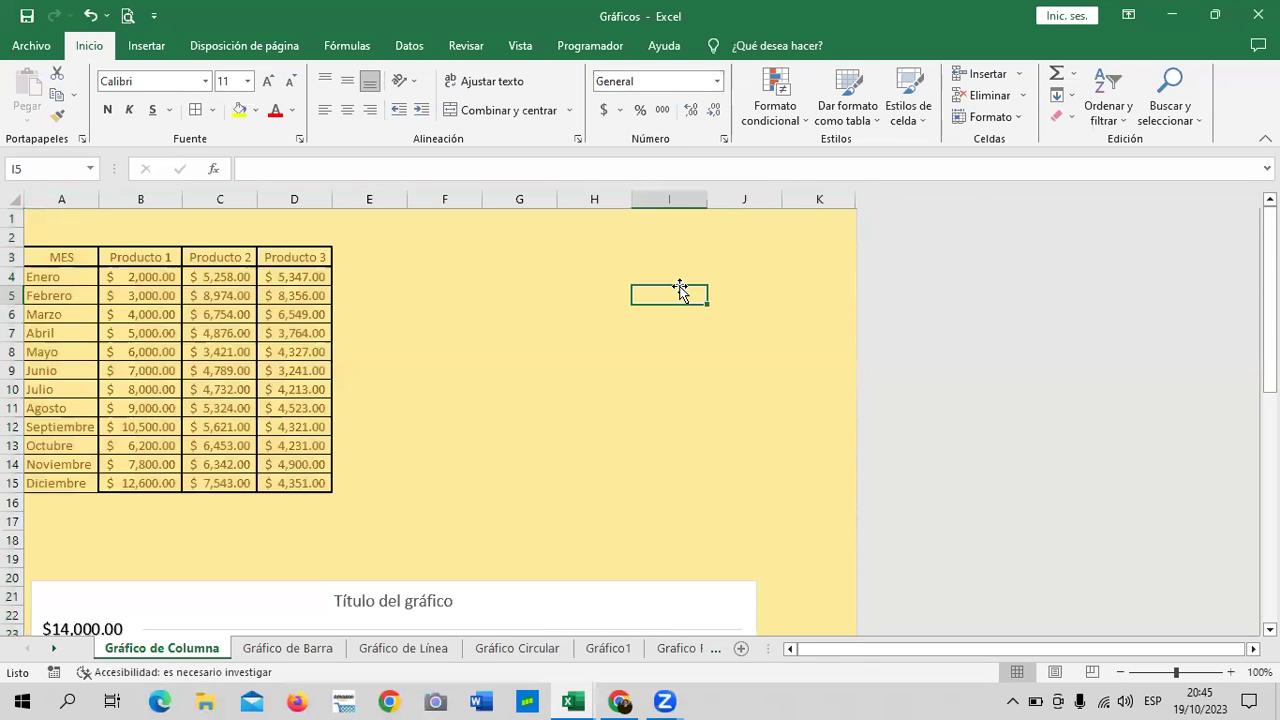
{"action": "scroll", "coordinate": [680, 290], "scroll_direction": "down", "scroll_amount": 9}
{"action": "scroll", "coordinate": [677, 294], "scroll_direction": "down", "scroll_amount": 1}
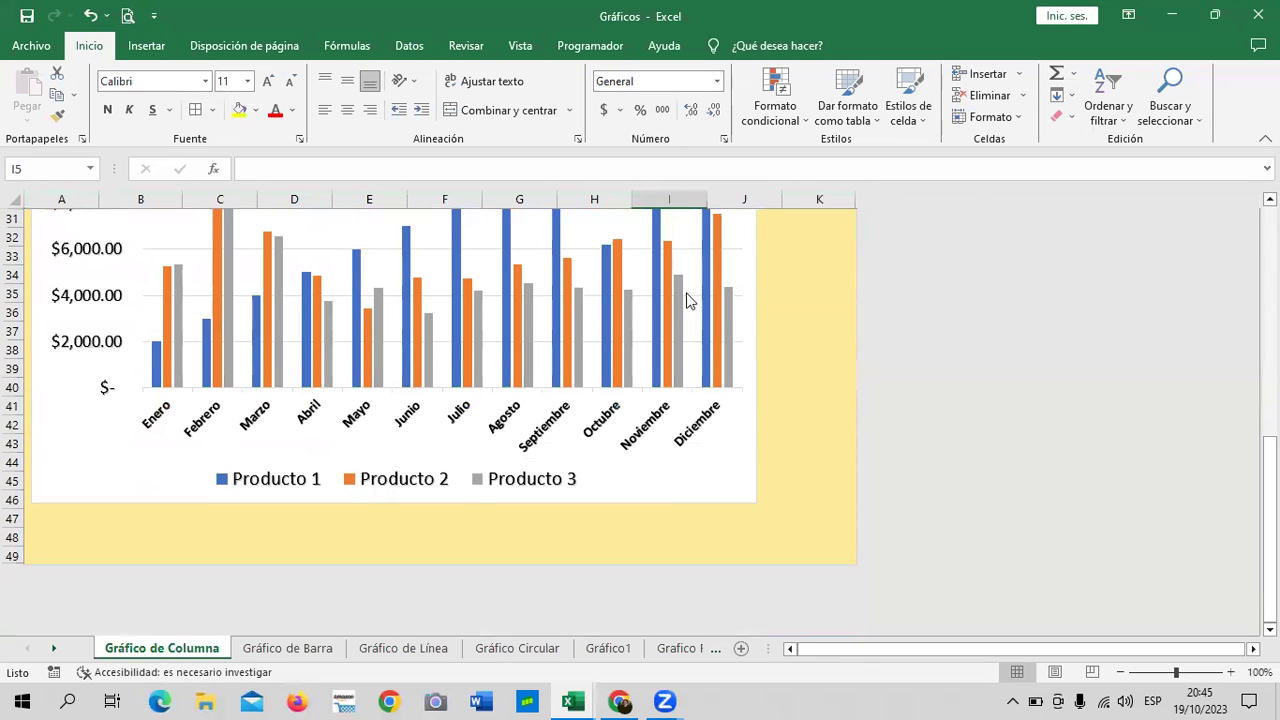
Step: Enlarge the column chart down to row 49 so it spans to column K
{"action": "left_click", "coordinate": [684, 475]}
{"action": "mouse_move", "coordinate": [755, 505]}
{"action": "left_mouse_down"}
{"action": "mouse_move", "coordinate": [801, 558]}
{"action": "mouse_move", "coordinate": [832, 557]}
{"action": "left_mouse_up"}
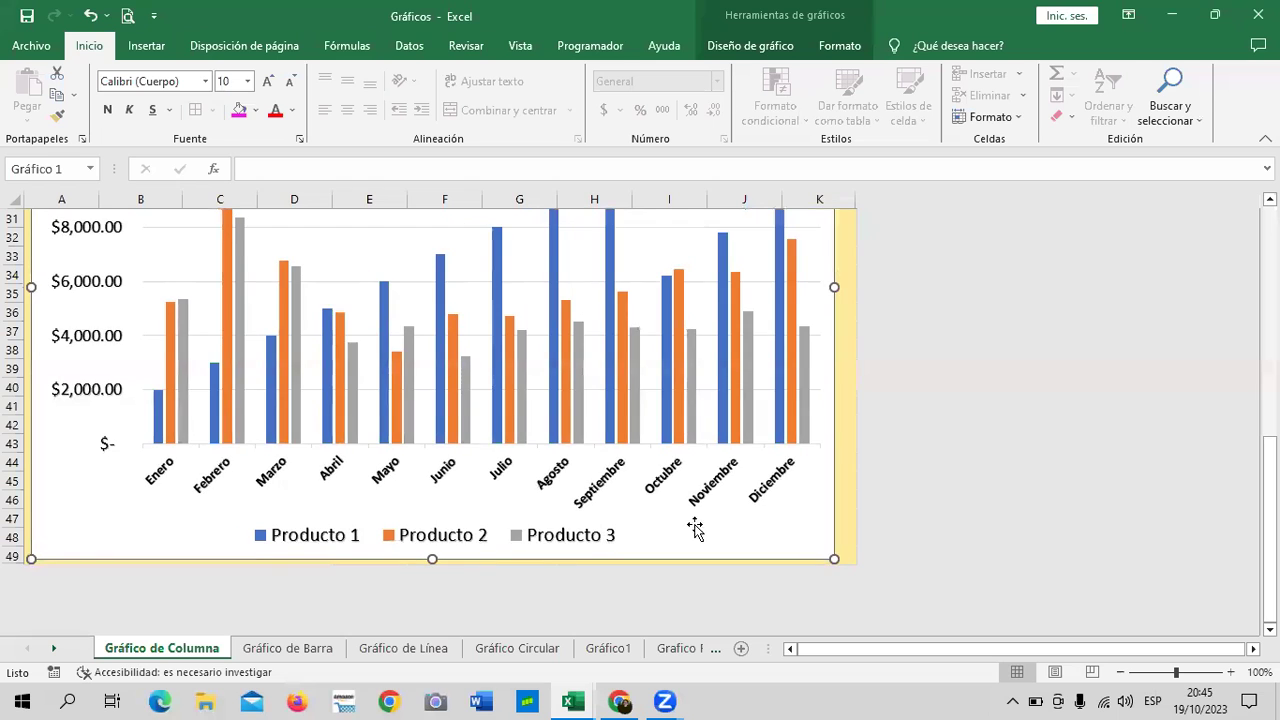
{"action": "scroll", "coordinate": [651, 508], "scroll_direction": "up", "scroll_amount": 7}
{"action": "scroll", "coordinate": [651, 508], "scroll_direction": "up", "scroll_amount": 2}
Step: Give the table A3:D15 the green Énfasis6 style and 14-point font
{"action": "left_click", "coordinate": [563, 423]}
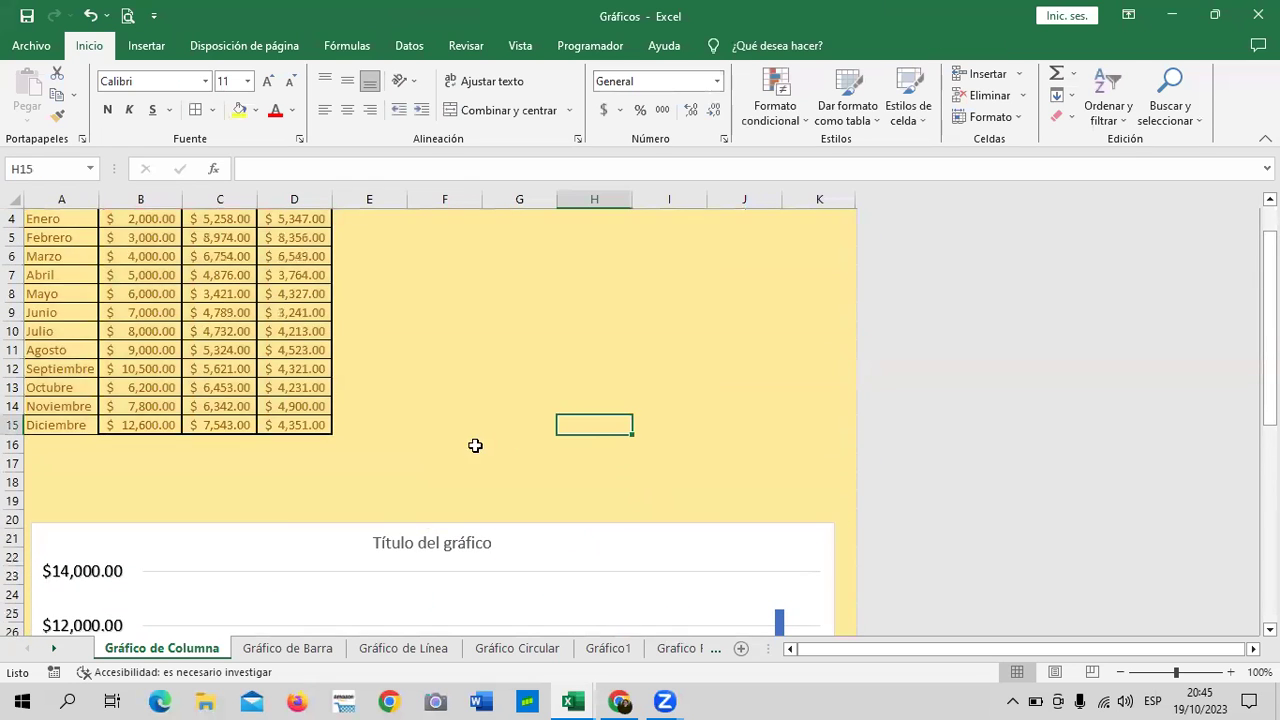
{"action": "scroll", "coordinate": [474, 446], "scroll_direction": "up", "scroll_amount": 1}
{"action": "left_click_drag", "start_coordinate": [94, 258], "coordinate": [294, 480]}
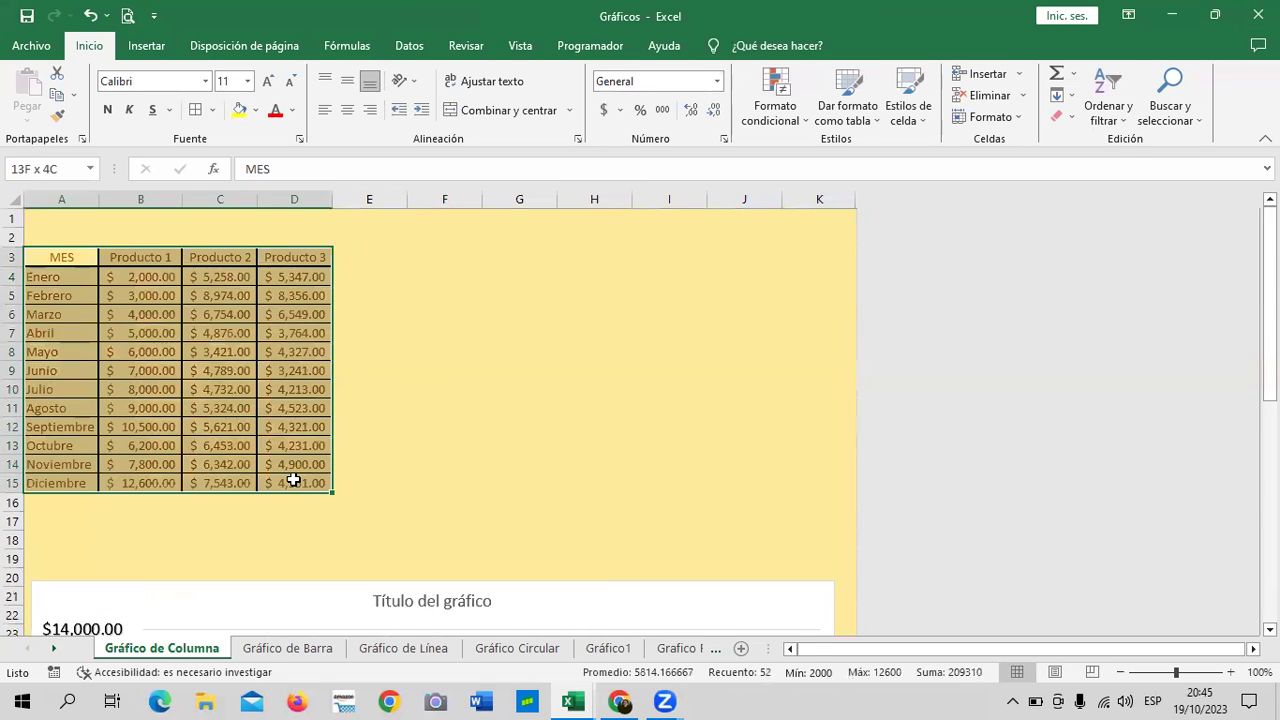
{"action": "left_click", "coordinate": [933, 116]}
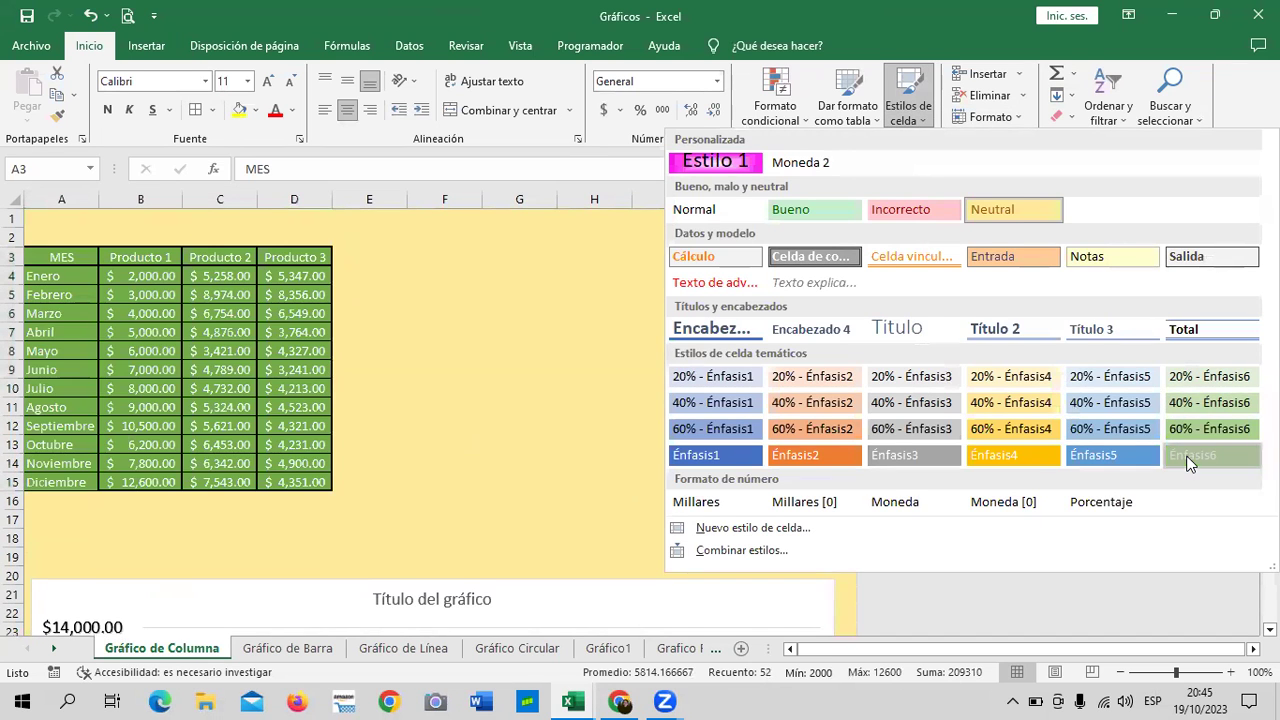
{"action": "left_click", "coordinate": [1195, 458]}
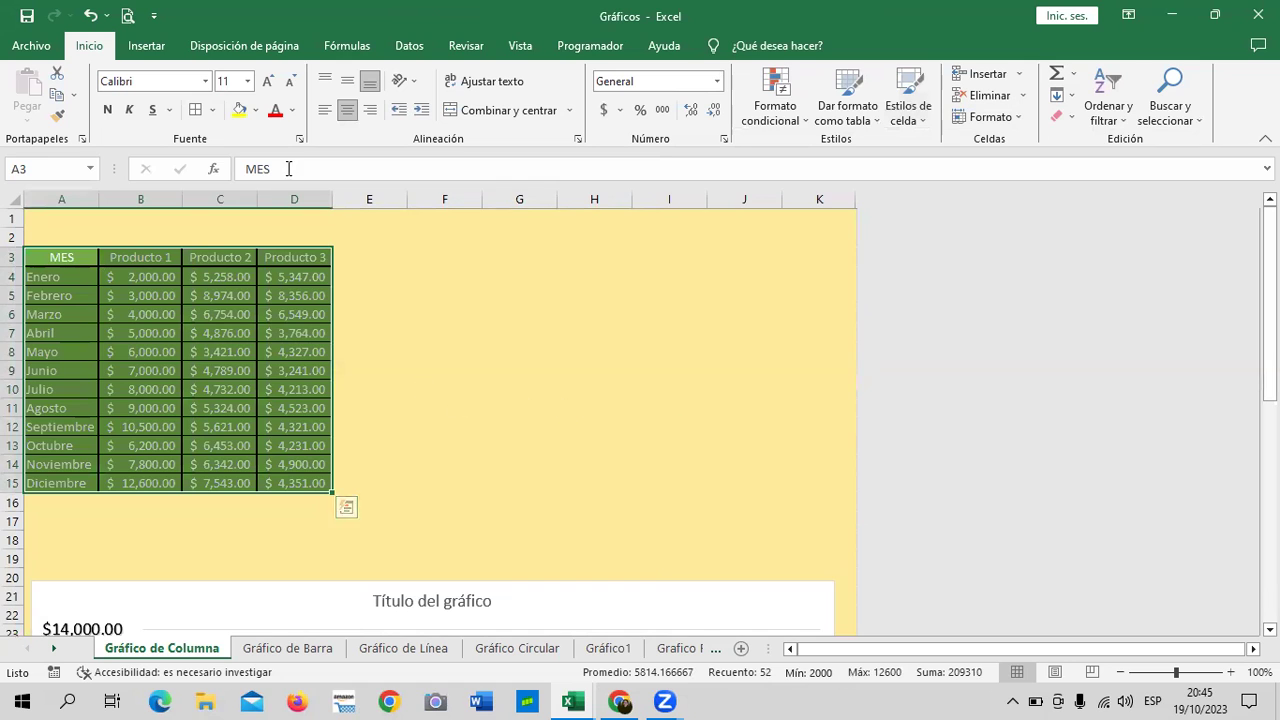
{"action": "left_click", "coordinate": [267, 86]}
{"action": "left_click", "coordinate": [267, 86]}
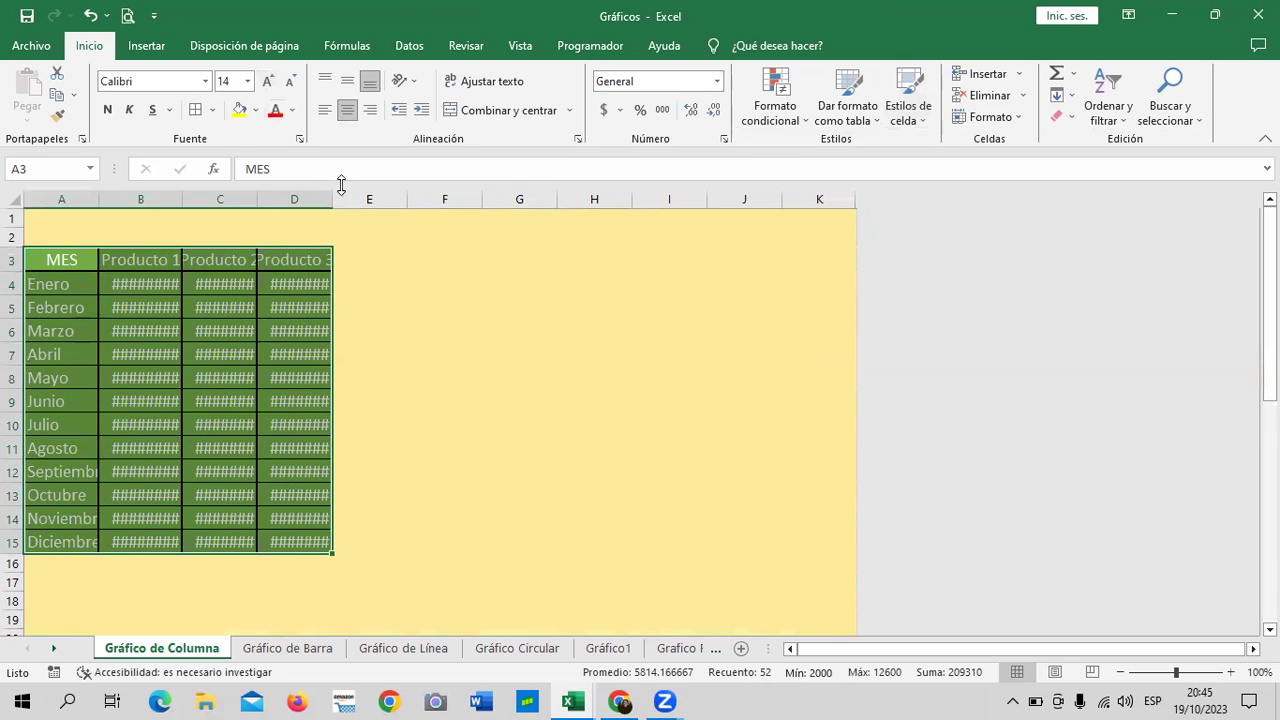
Step: Widen column B so the amounts show, then review the sheet and select the chart
{"action": "left_click_drag", "start_coordinate": [182, 197], "coordinate": [392, 198]}
{"action": "left_click", "coordinate": [610, 331]}
{"action": "scroll", "coordinate": [618, 334], "scroll_direction": "down", "scroll_amount": 4}
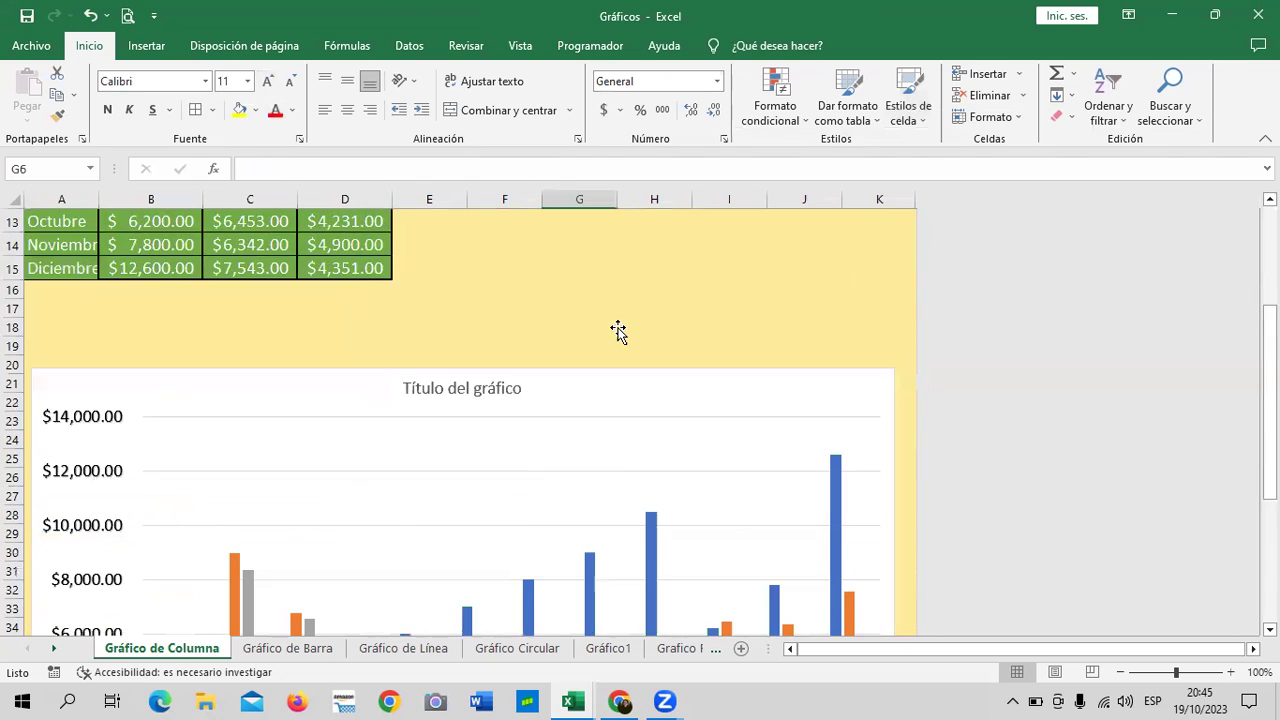
{"action": "scroll", "coordinate": [618, 334], "scroll_direction": "down", "scroll_amount": 3}
{"action": "scroll", "coordinate": [617, 338], "scroll_direction": "down", "scroll_amount": 3}
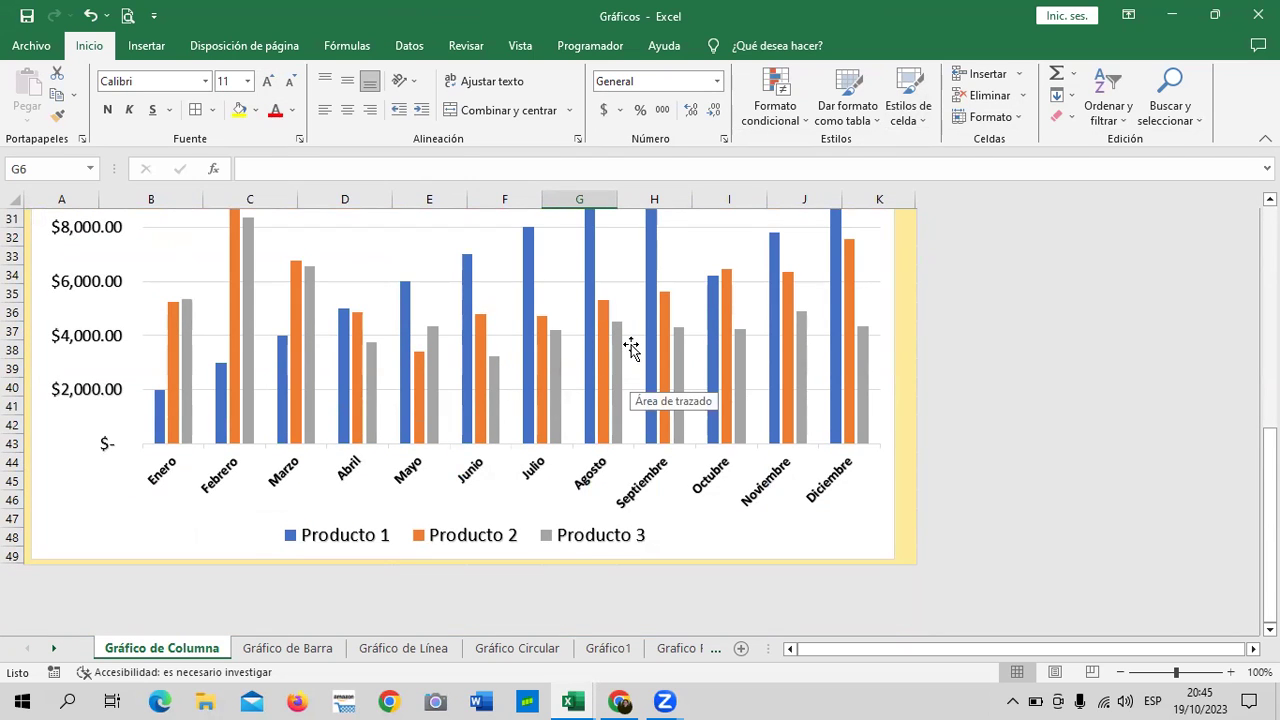
{"action": "scroll", "coordinate": [528, 441], "scroll_direction": "up", "scroll_amount": 5}
{"action": "scroll", "coordinate": [523, 437], "scroll_direction": "up", "scroll_amount": 3}
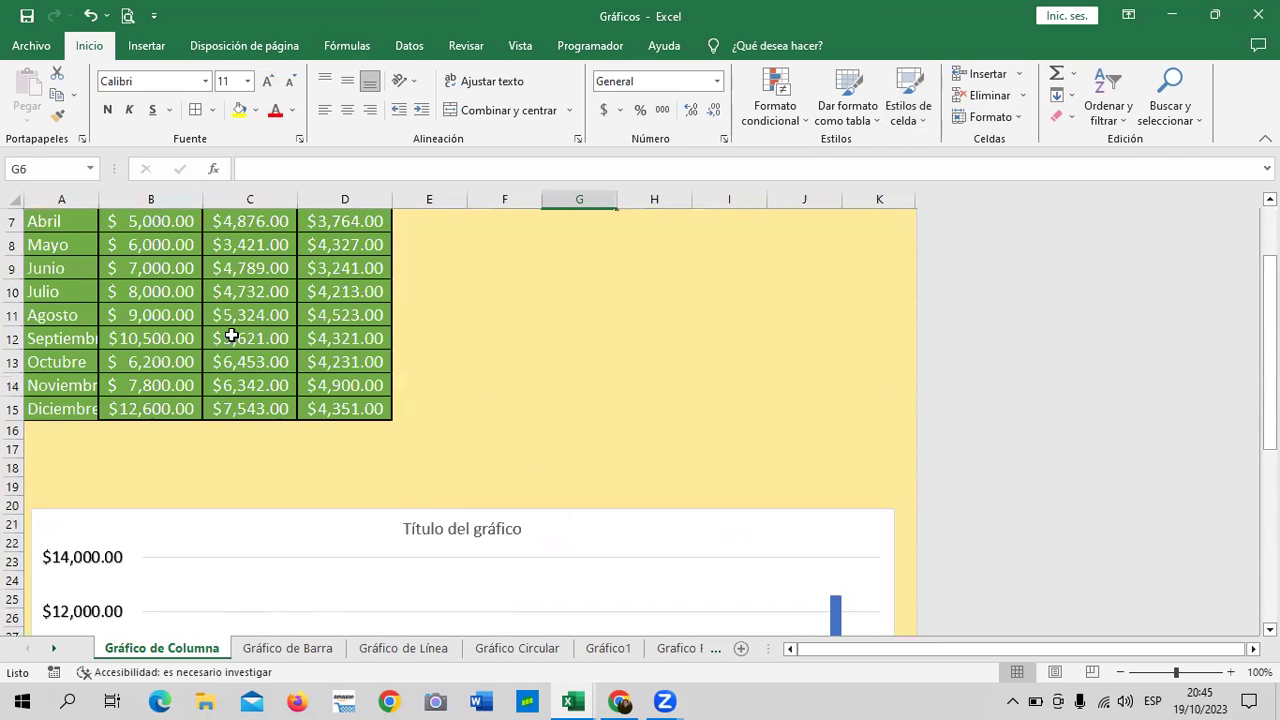
{"action": "scroll", "coordinate": [351, 381], "scroll_direction": "up", "scroll_amount": 2}
{"action": "scroll", "coordinate": [351, 381], "scroll_direction": "down", "scroll_amount": 5}
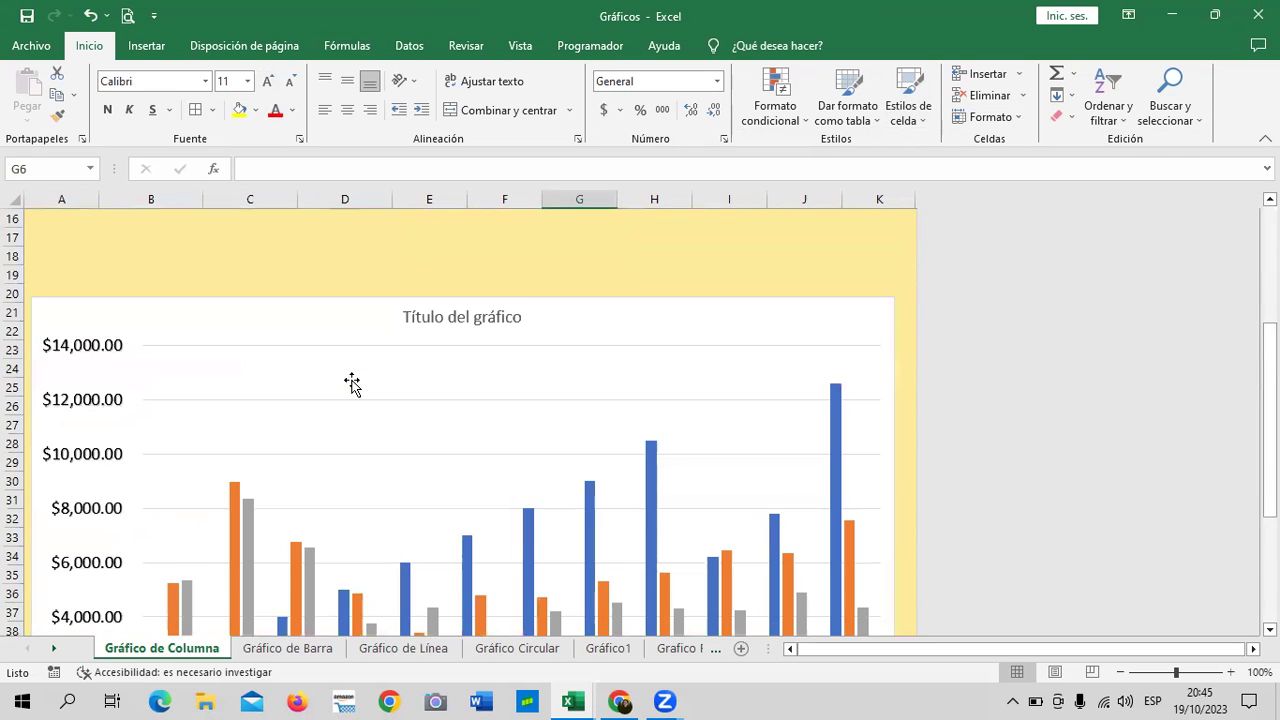
{"action": "scroll", "coordinate": [351, 381], "scroll_direction": "down", "scroll_amount": 2}
{"action": "scroll", "coordinate": [352, 386], "scroll_direction": "down", "scroll_amount": 2}
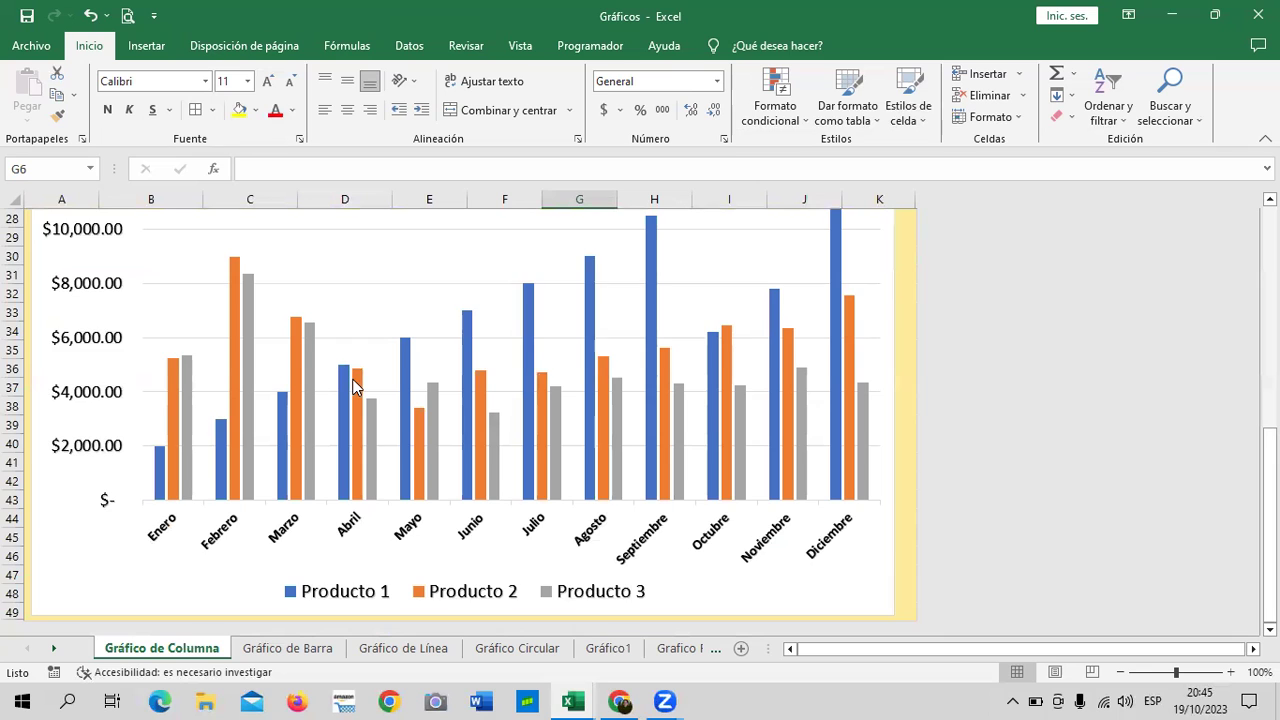
{"action": "scroll", "coordinate": [352, 386], "scroll_direction": "down", "scroll_amount": 3}
{"action": "scroll", "coordinate": [350, 382], "scroll_direction": "up", "scroll_amount": 5}
{"action": "scroll", "coordinate": [349, 382], "scroll_direction": "up", "scroll_amount": 3}
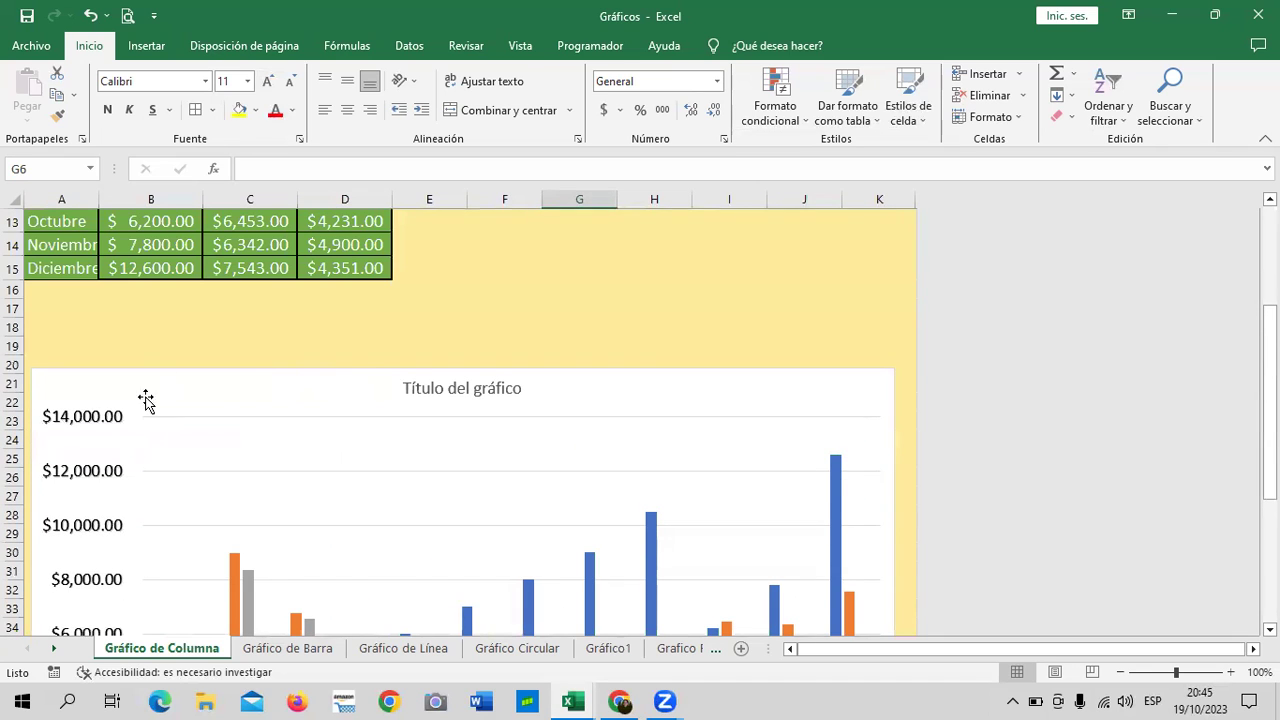
{"action": "left_click", "coordinate": [391, 392]}
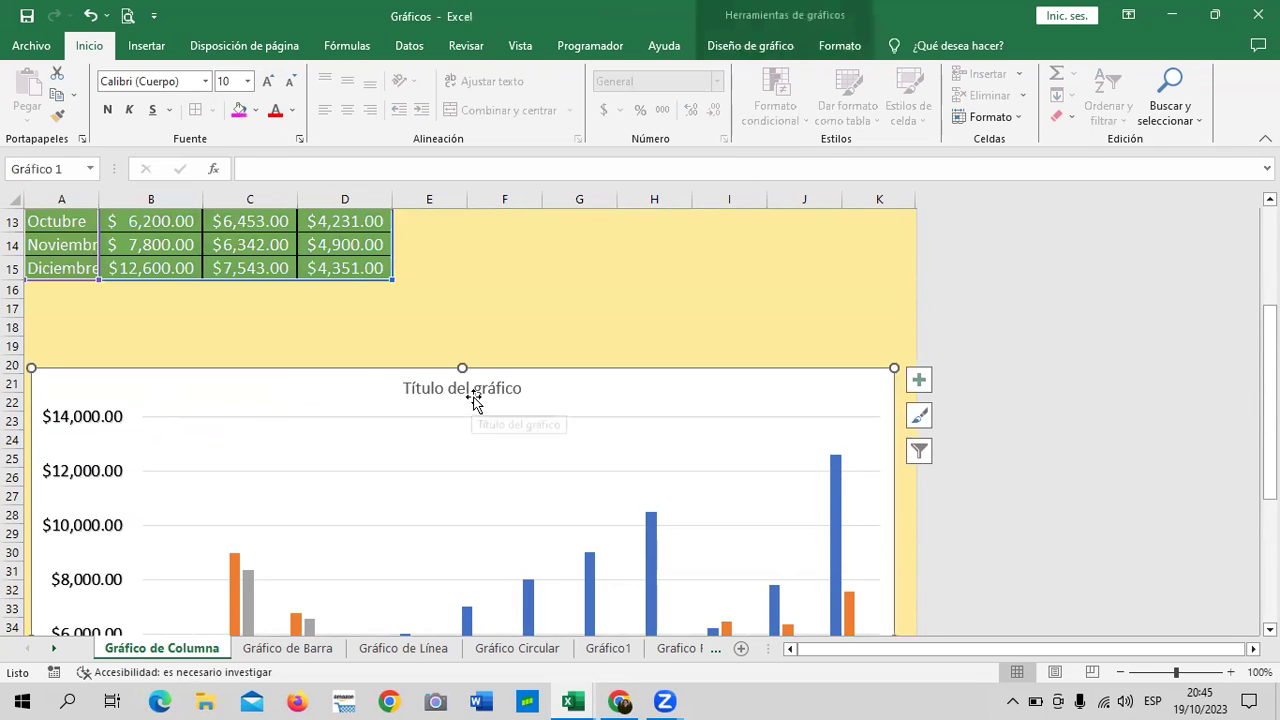
Step: Replace the placeholder chart title with 'VENTA DE PRODUCTOS AÑO 2022'
{"action": "scroll", "coordinate": [470, 400], "scroll_direction": "up", "scroll_amount": 2}
{"action": "scroll", "coordinate": [494, 500], "scroll_direction": "down", "scroll_amount": 3}
{"action": "left_click", "coordinate": [508, 318]}
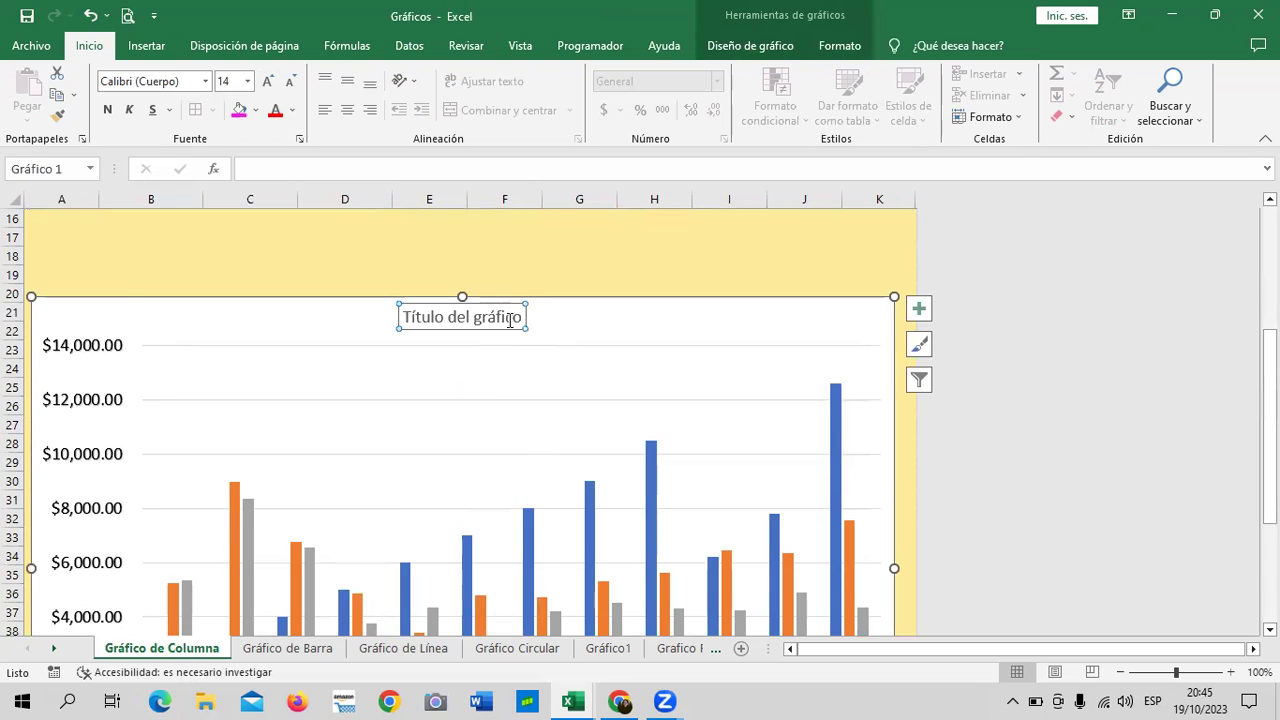
{"action": "left_click", "coordinate": [519, 316]}
{"action": "key", "text": "BackSpace"}
{"action": "key", "text": "BackSpace"}
{"action": "key", "text": "BackSpace"}
{"action": "key", "text": "BackSpace"}
{"action": "key", "text": "BackSpace"}
{"action": "key", "text": "BackSpace"}
{"action": "key", "text": "BackSpace"}
{"action": "key", "text": "BackSpace"}
{"action": "key", "text": "BackSpace"}
{"action": "key", "text": "BackSpace"}
{"action": "key", "text": "BackSpace"}
{"action": "key", "text": "BackSpace"}
{"action": "key", "text": "BackSpace"}
{"action": "type", "text": "VENTA DE PRODUCTOS POR"}
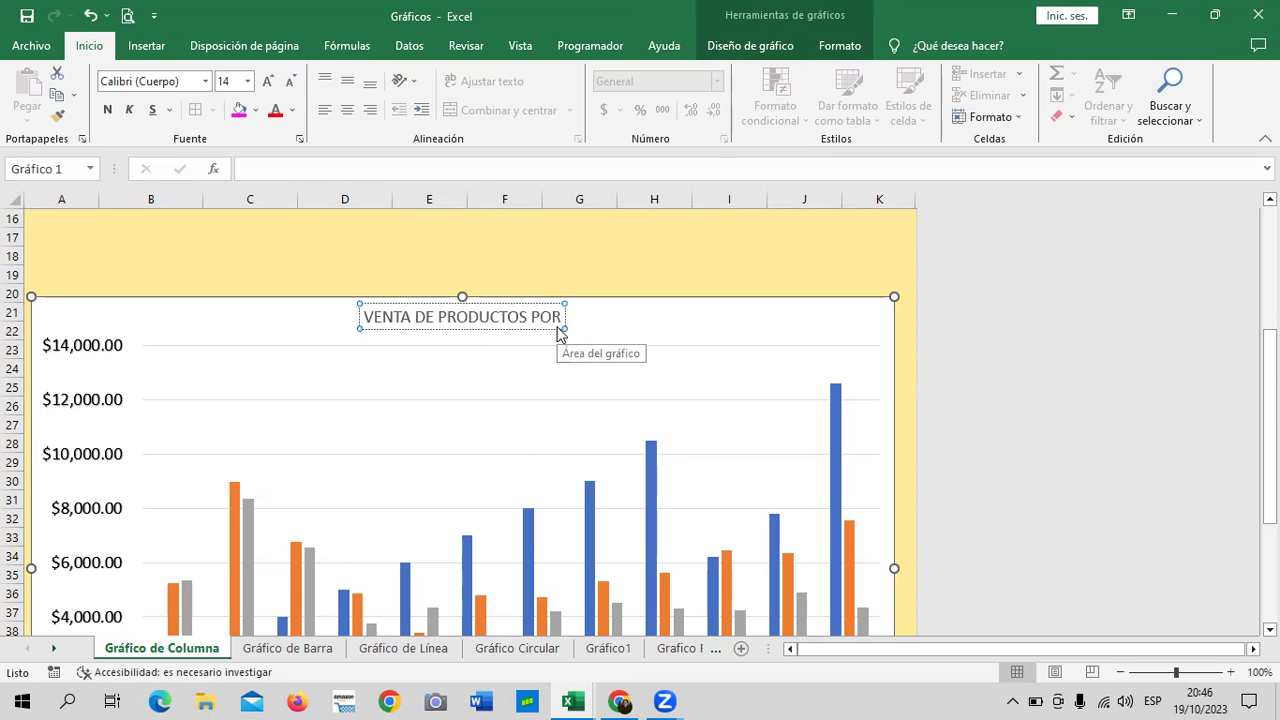
{"action": "type", "text": " AÑO"}
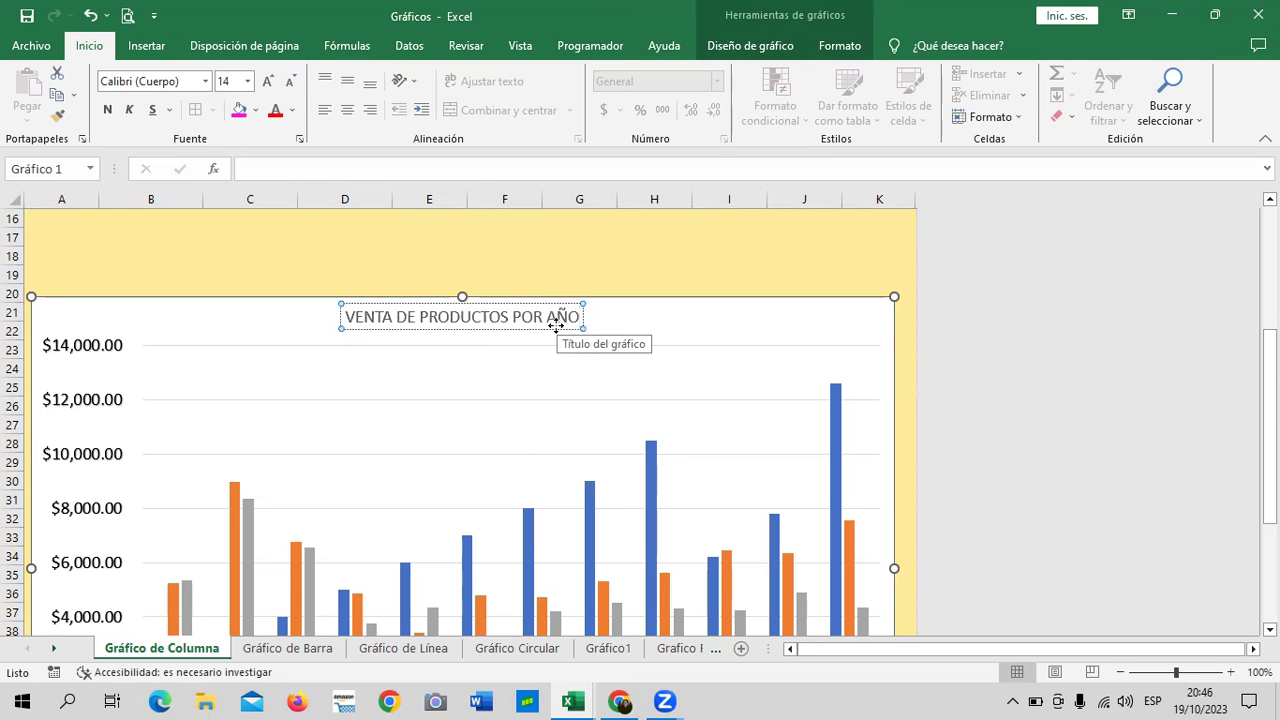
{"action": "key", "text": "BackSpace"}
{"action": "key", "text": "BackSpace"}
{"action": "key", "text": "BackSpace"}
{"action": "key", "text": "BackSpace"}
{"action": "key", "text": "BackSpace"}
{"action": "key", "text": "BackSpace"}
{"action": "key", "text": "BackSpace"}
{"action": "key", "text": "BackSpace"}
{"action": "type", "text": "AÑO"}
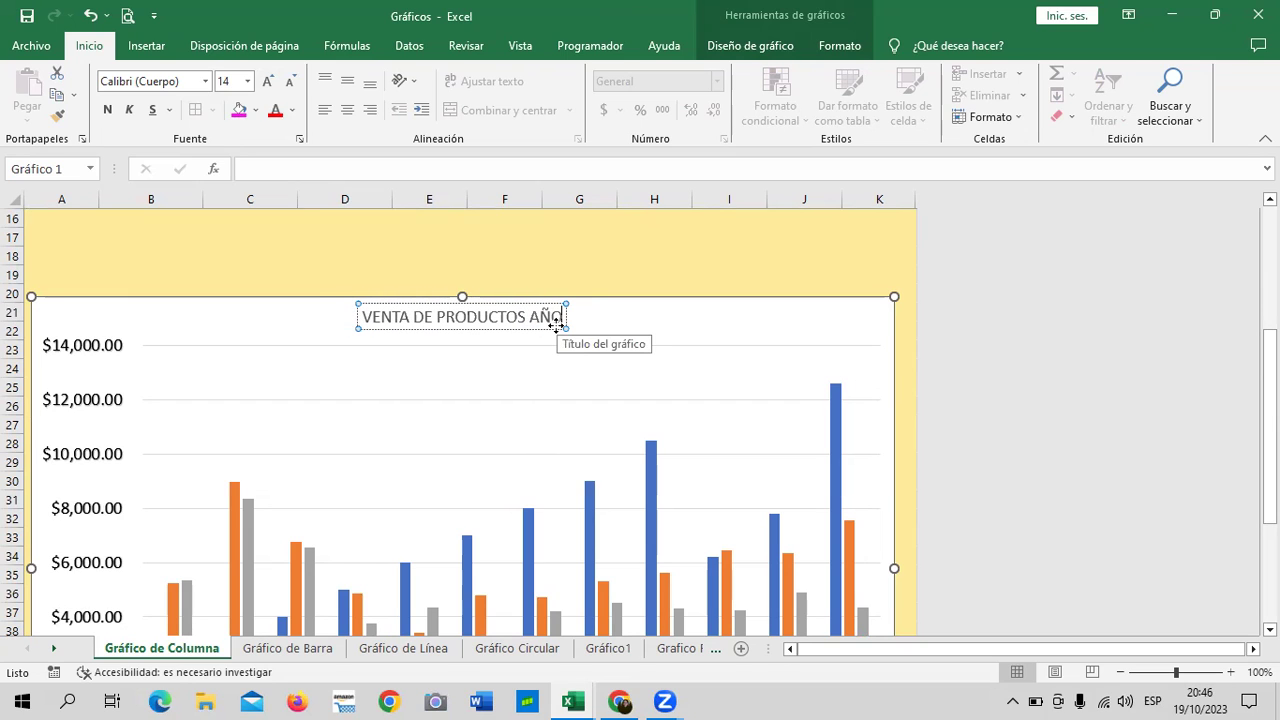
{"action": "type", "text": " 2022"}
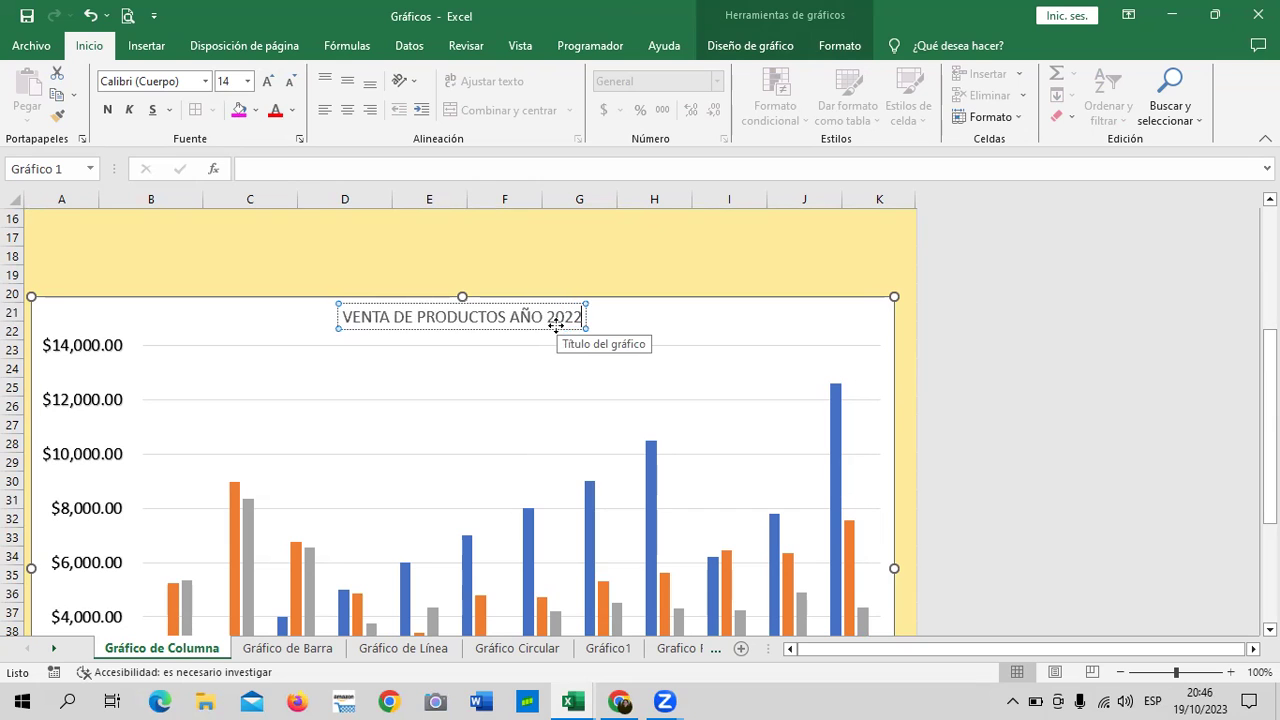
{"action": "key", "text": "Escape"}
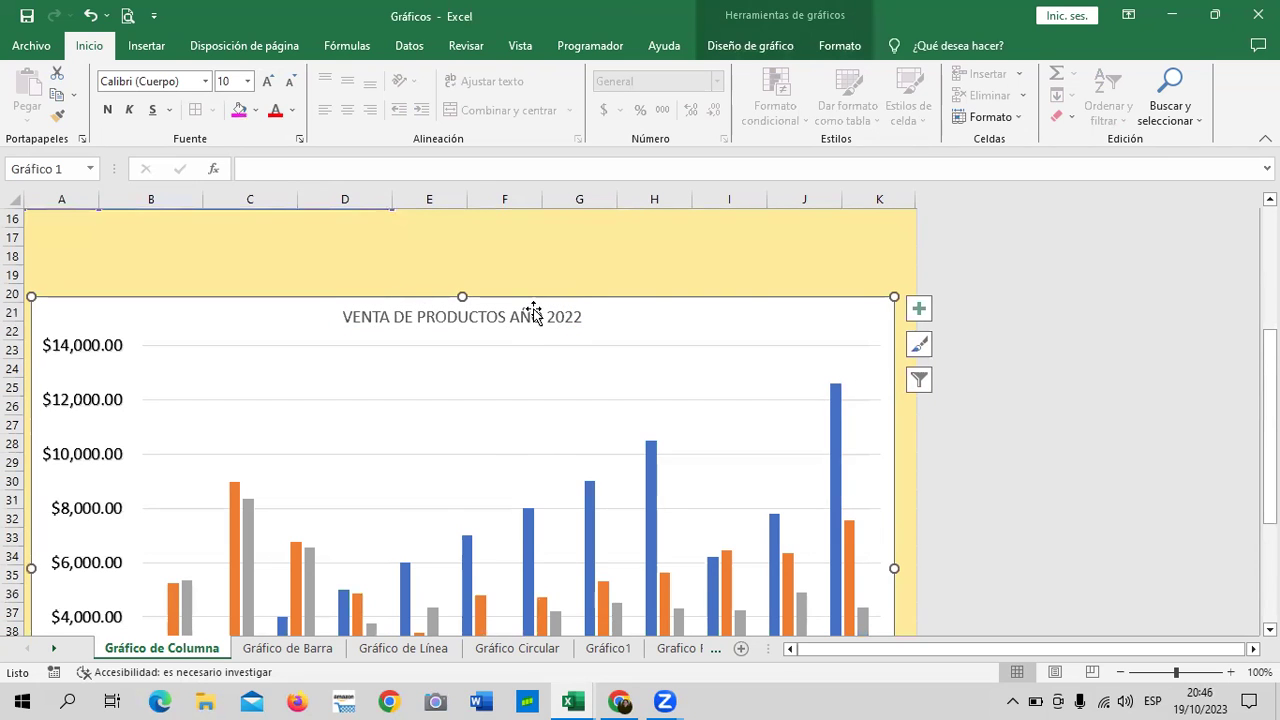
Step: Give the chart title a blue outlined WordArt style, a larger font size and bold
{"action": "left_click", "coordinate": [840, 48]}
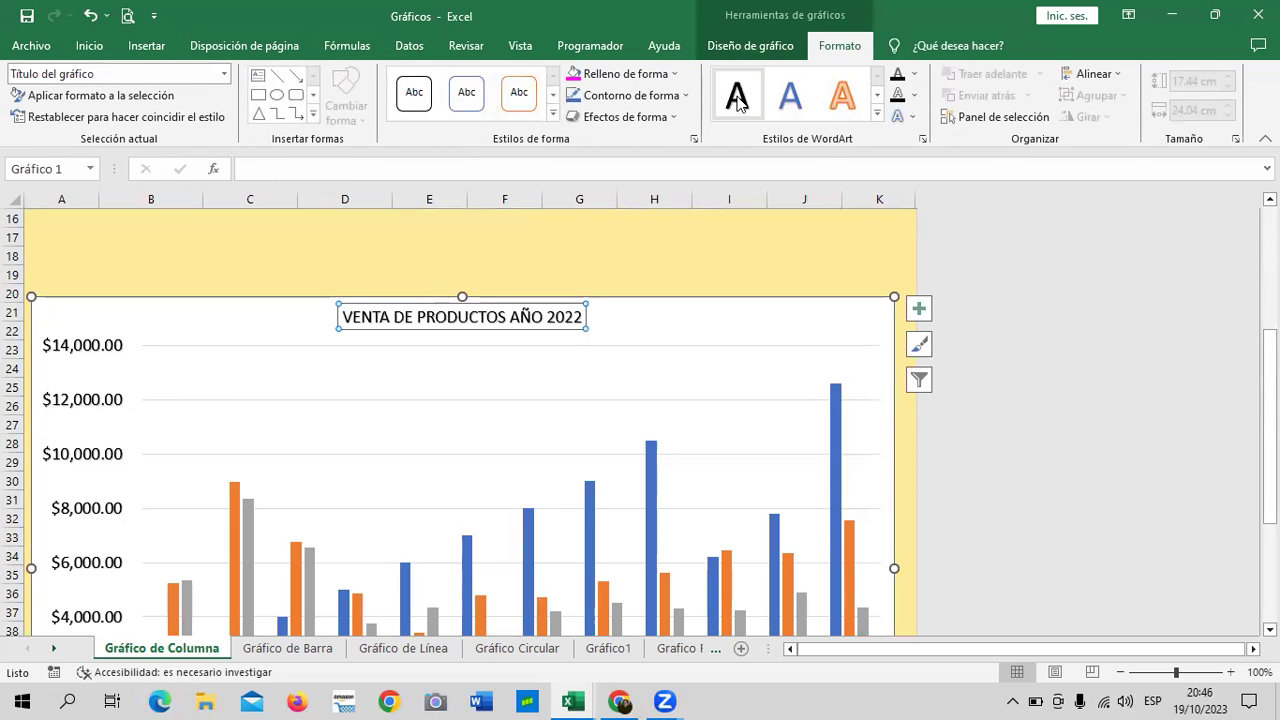
{"action": "left_click", "coordinate": [879, 119]}
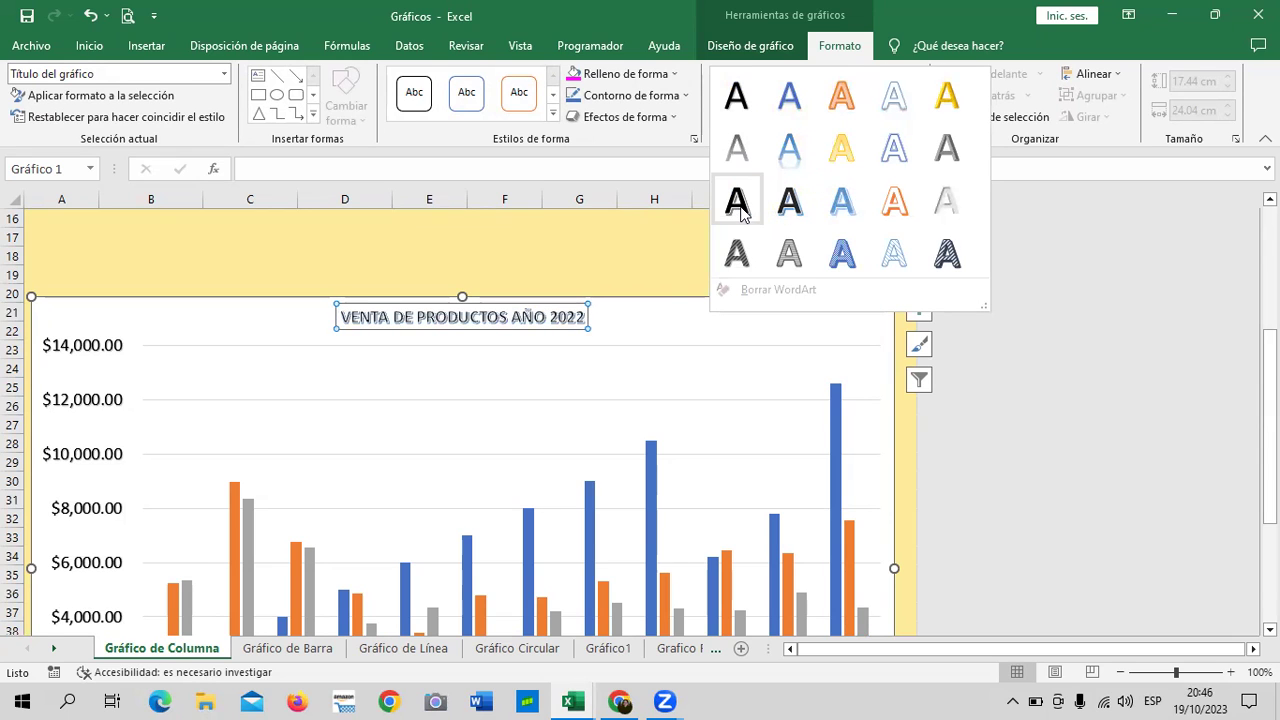
{"action": "left_click", "coordinate": [842, 203]}
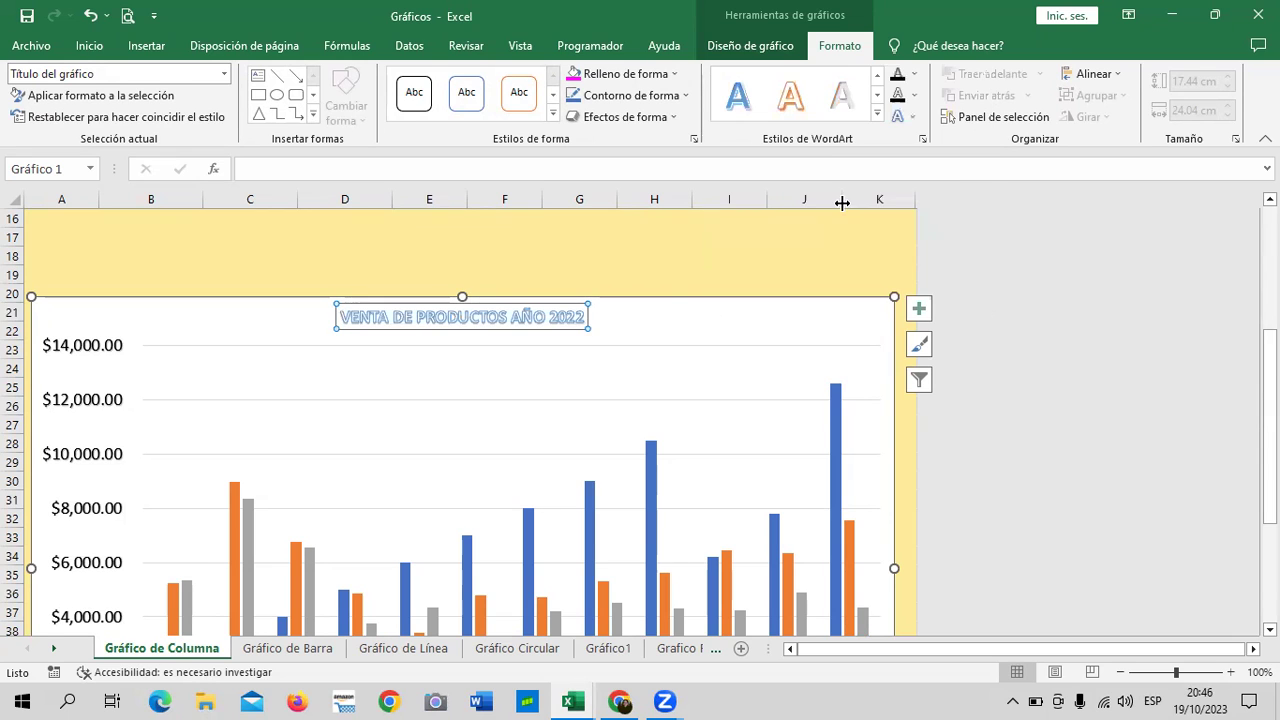
{"action": "left_click", "coordinate": [90, 45]}
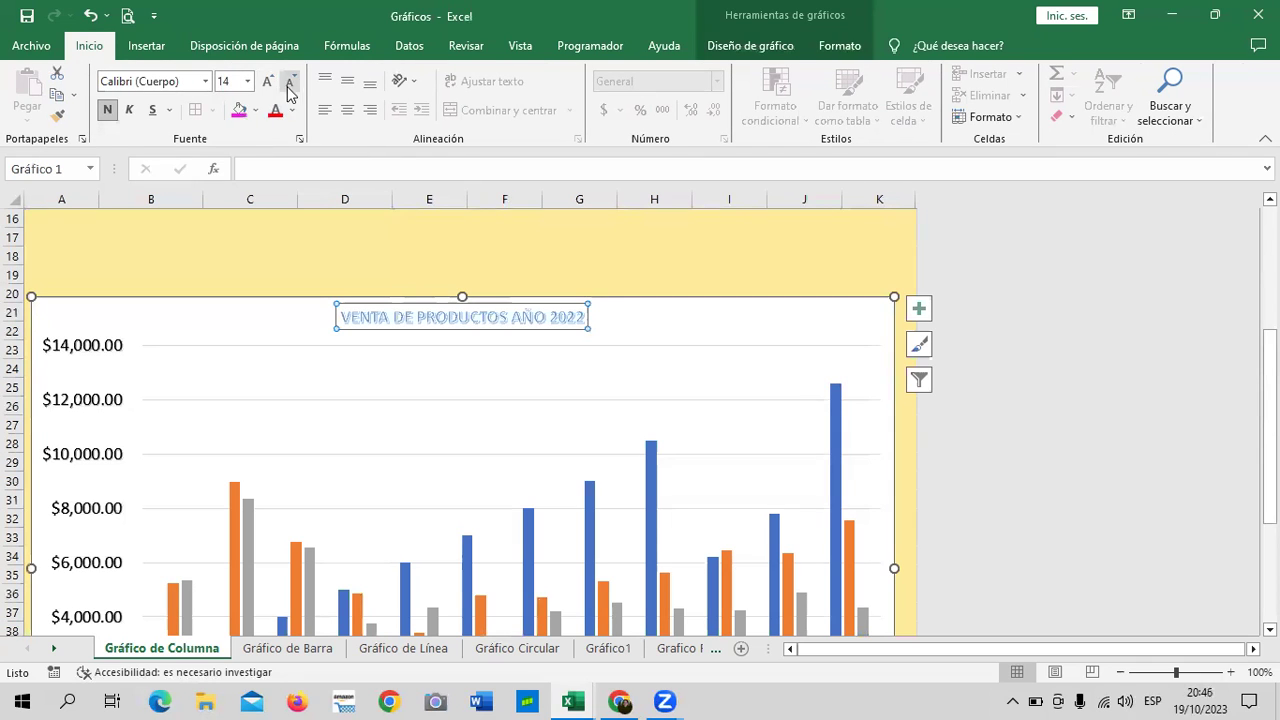
{"action": "left_click", "coordinate": [268, 81]}
{"action": "left_click", "coordinate": [268, 81]}
{"action": "left_click", "coordinate": [268, 81]}
{"action": "left_click", "coordinate": [268, 81]}
{"action": "left_click", "coordinate": [268, 81]}
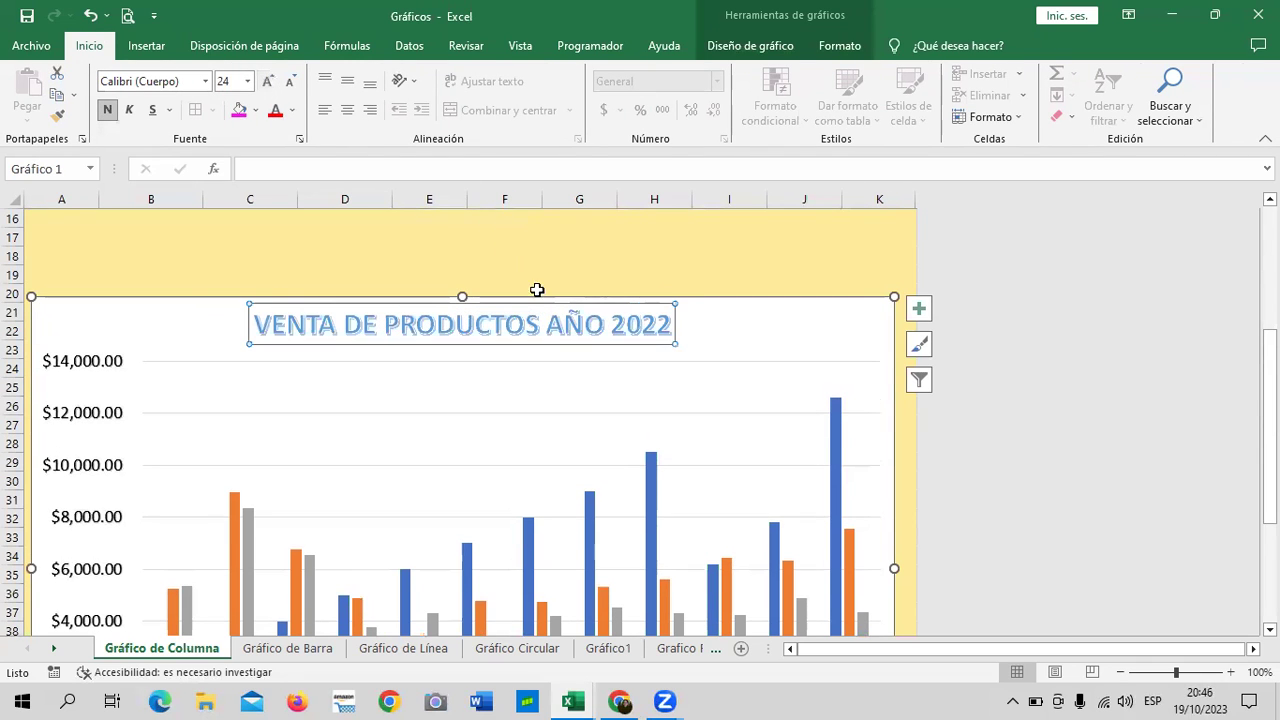
{"action": "left_click", "coordinate": [108, 110]}
{"action": "left_click", "coordinate": [108, 110]}
{"action": "left_click", "coordinate": [732, 341]}
Step: Scroll down through the chart and back up to the data table
{"action": "scroll", "coordinate": [732, 341], "scroll_direction": "down", "scroll_amount": 1}
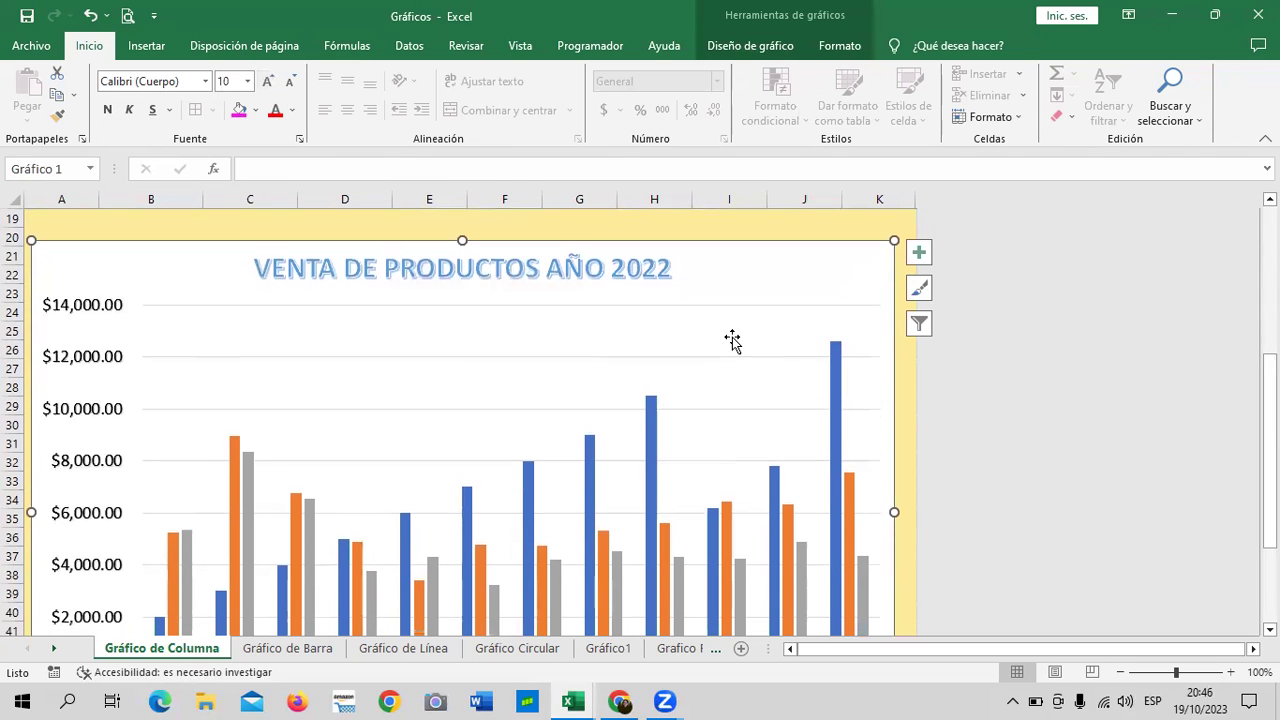
{"action": "scroll", "coordinate": [725, 318], "scroll_direction": "down", "scroll_amount": 2}
{"action": "scroll", "coordinate": [725, 318], "scroll_direction": "down", "scroll_amount": 3}
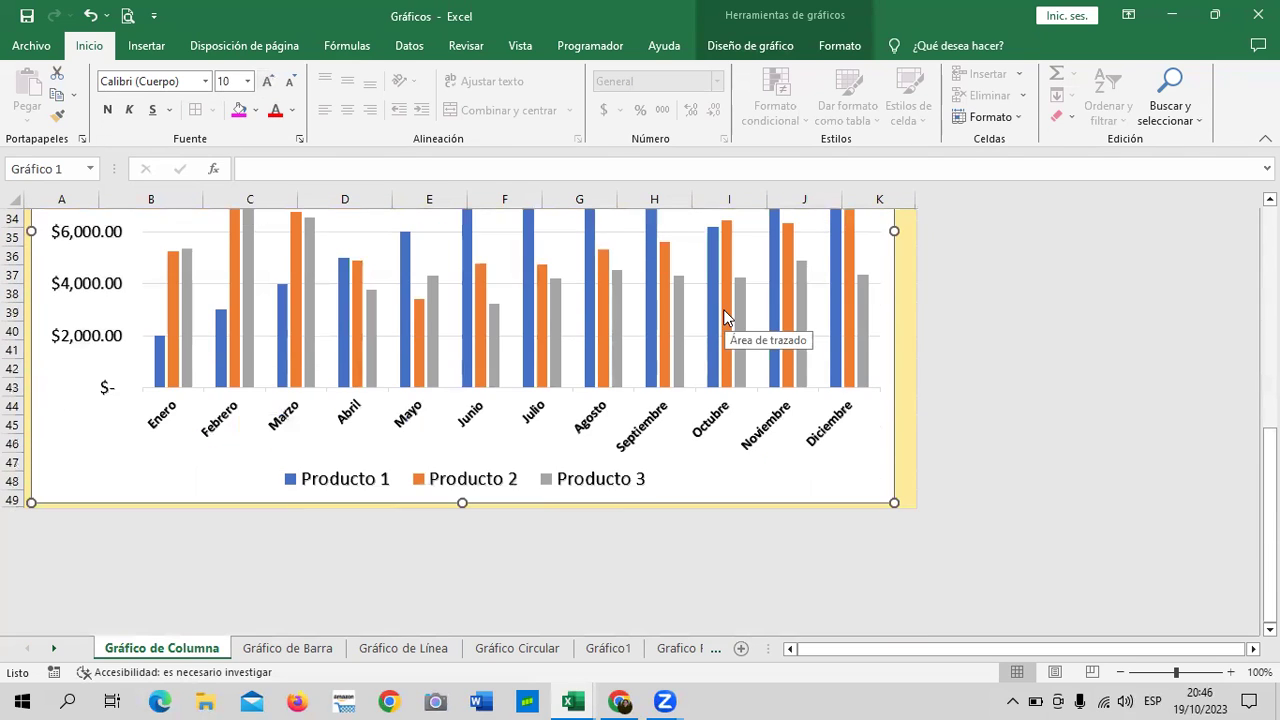
{"action": "scroll", "coordinate": [727, 315], "scroll_direction": "up", "scroll_amount": 3}
{"action": "scroll", "coordinate": [727, 308], "scroll_direction": "up", "scroll_amount": 3}
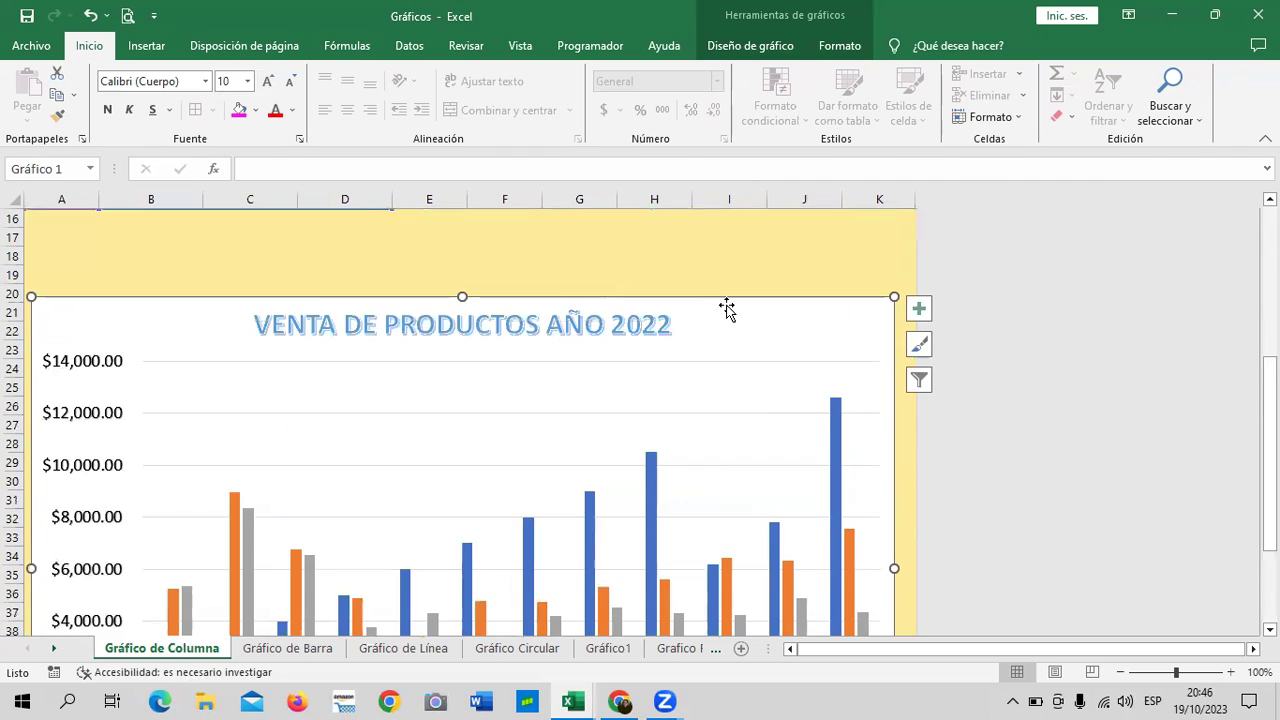
{"action": "scroll", "coordinate": [727, 308], "scroll_direction": "up", "scroll_amount": 1}
{"action": "scroll", "coordinate": [727, 305], "scroll_direction": "up", "scroll_amount": 1}
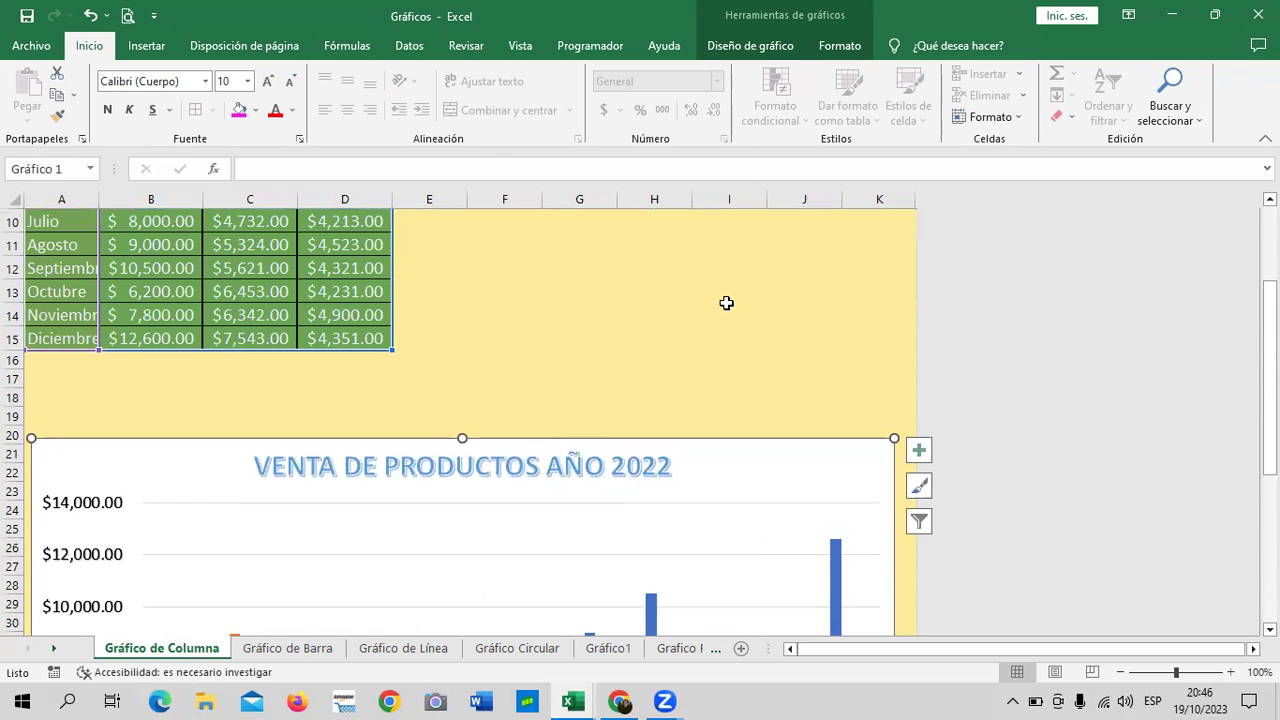
{"action": "scroll", "coordinate": [726, 303], "scroll_direction": "up", "scroll_amount": 2}
{"action": "scroll", "coordinate": [723, 289], "scroll_direction": "up", "scroll_amount": 1}
Step: Apply the green Bueno cell style to the rows covering the table and chart
{"action": "mouse_move", "coordinate": [63, 217]}
{"action": "left_mouse_down"}
{"action": "mouse_move", "coordinate": [917, 673]}
{"action": "mouse_move", "coordinate": [878, 697]}
{"action": "left_mouse_up"}
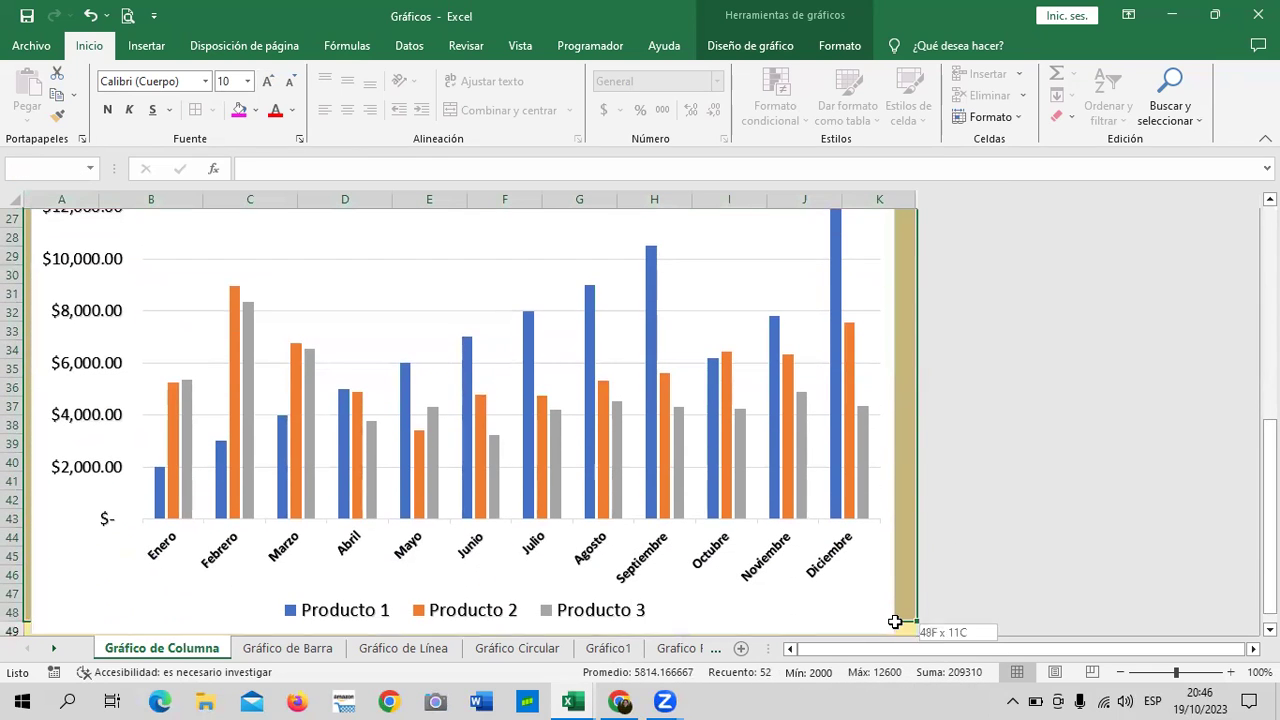
{"action": "left_click_drag", "start_coordinate": [878, 697], "coordinate": [894, 617]}
{"action": "left_click", "coordinate": [921, 117]}
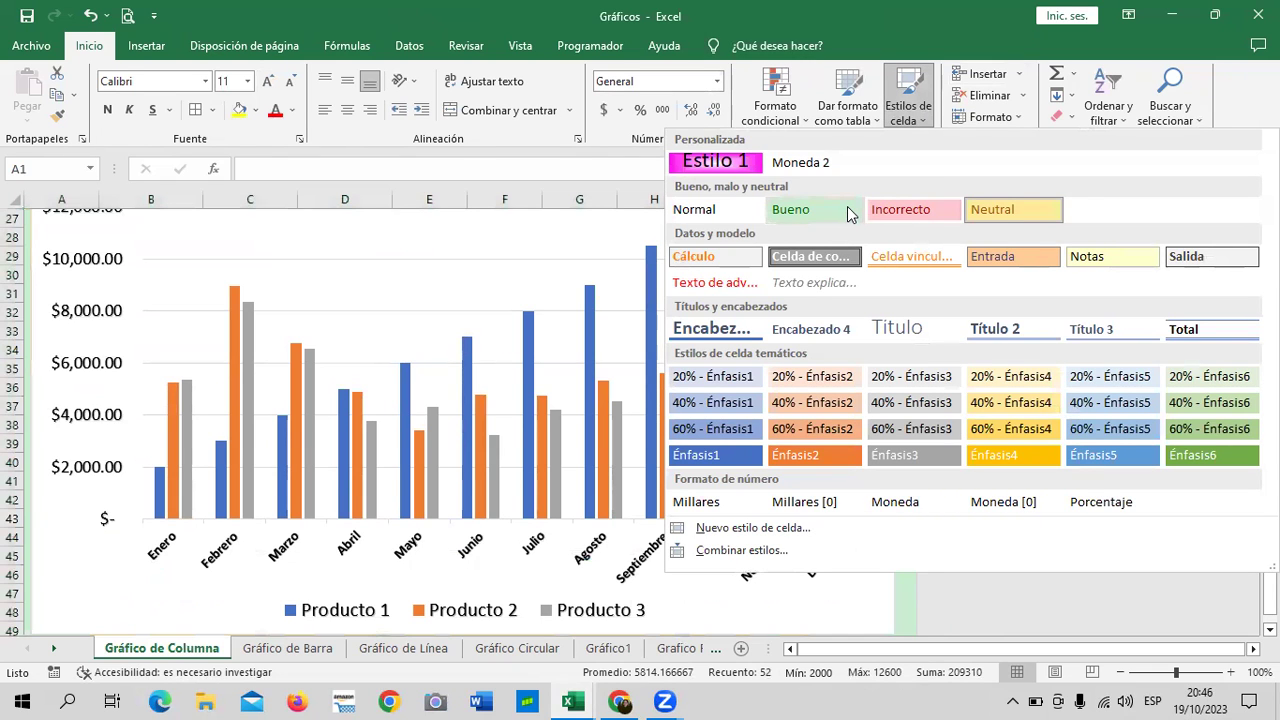
{"action": "left_click", "coordinate": [846, 207]}
{"action": "left_click", "coordinate": [783, 352]}
{"action": "scroll", "coordinate": [783, 355], "scroll_direction": "down", "scroll_amount": 5}
{"action": "scroll", "coordinate": [785, 372], "scroll_direction": "down", "scroll_amount": 5}
{"action": "scroll", "coordinate": [785, 372], "scroll_direction": "down", "scroll_amount": 3}
{"action": "scroll", "coordinate": [785, 370], "scroll_direction": "up", "scroll_amount": 6}
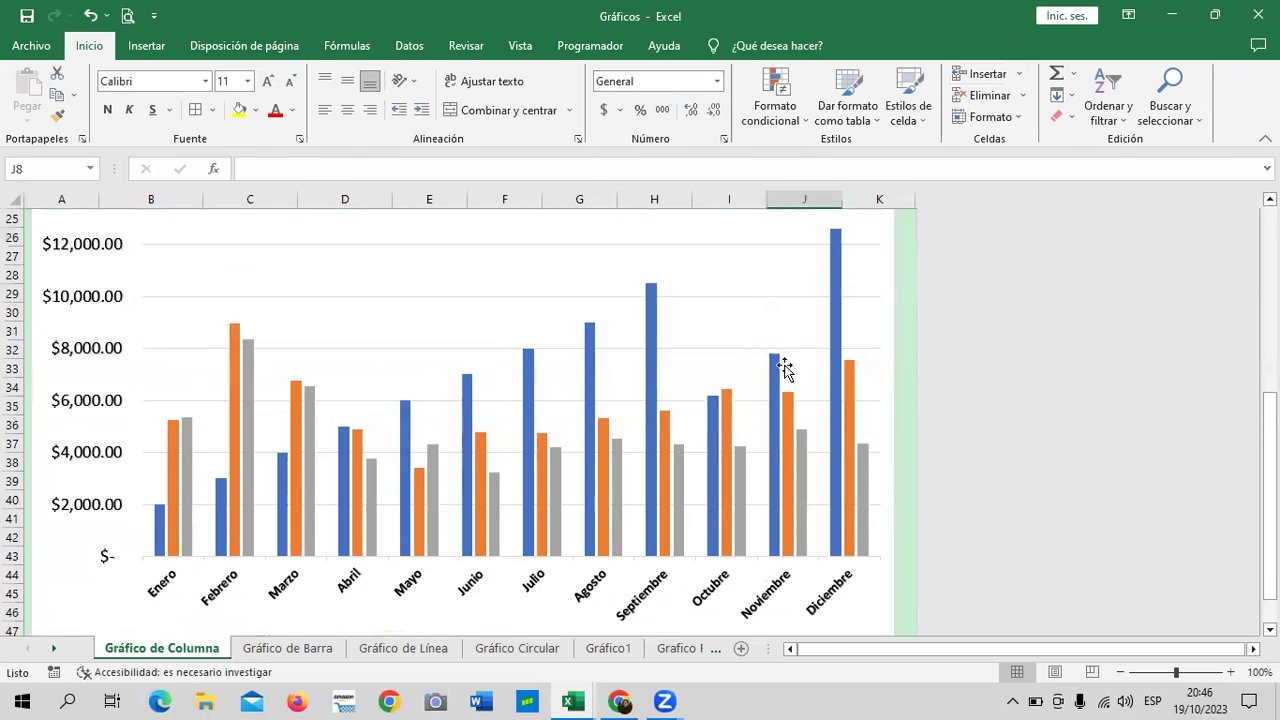
{"action": "scroll", "coordinate": [785, 368], "scroll_direction": "up", "scroll_amount": 7}
{"action": "left_click_drag", "start_coordinate": [771, 277], "coordinate": [720, 277]}
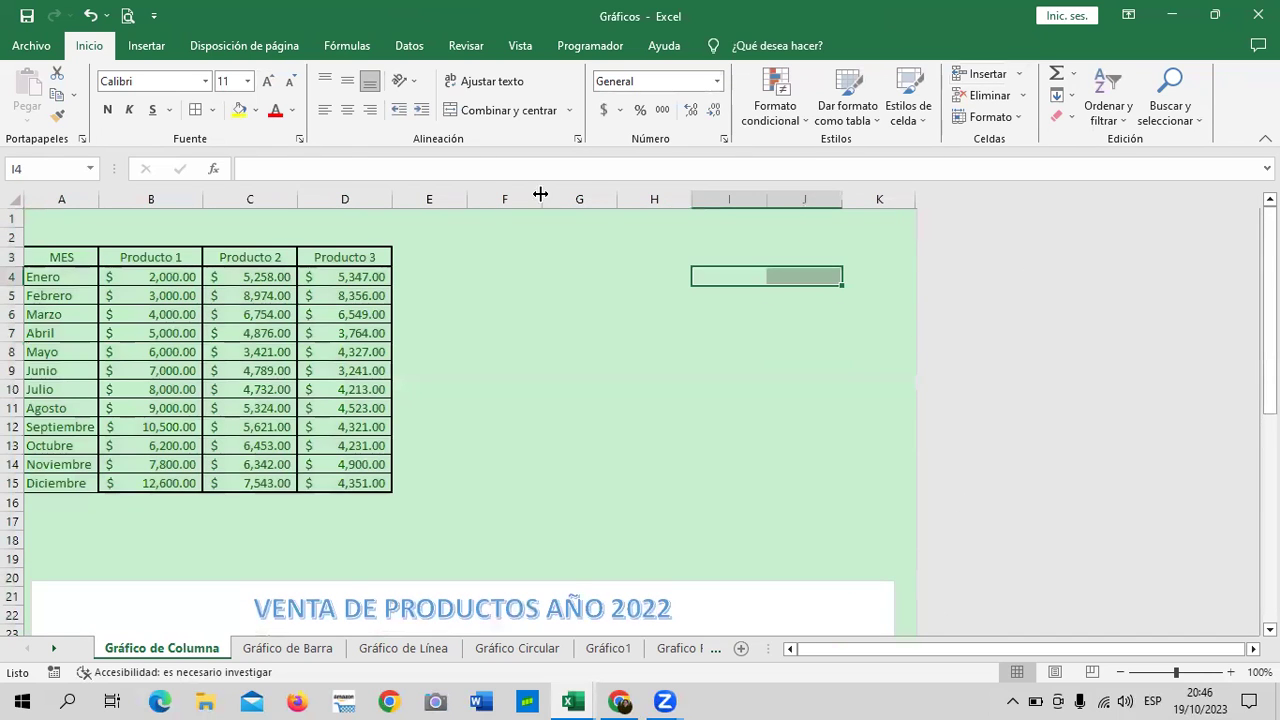
Step: Reset the entire worksheet to the Normal cell style
{"action": "left_click", "coordinate": [40, 217]}
{"action": "mouse_move", "coordinate": [61, 199]}
{"action": "left_mouse_down"}
{"action": "mouse_move", "coordinate": [800, 697]}
{"action": "mouse_move", "coordinate": [913, 697]}
{"action": "mouse_move", "coordinate": [914, 520]}
{"action": "left_mouse_up"}
{"action": "scroll", "coordinate": [851, 423], "scroll_direction": "down", "scroll_amount": 4}
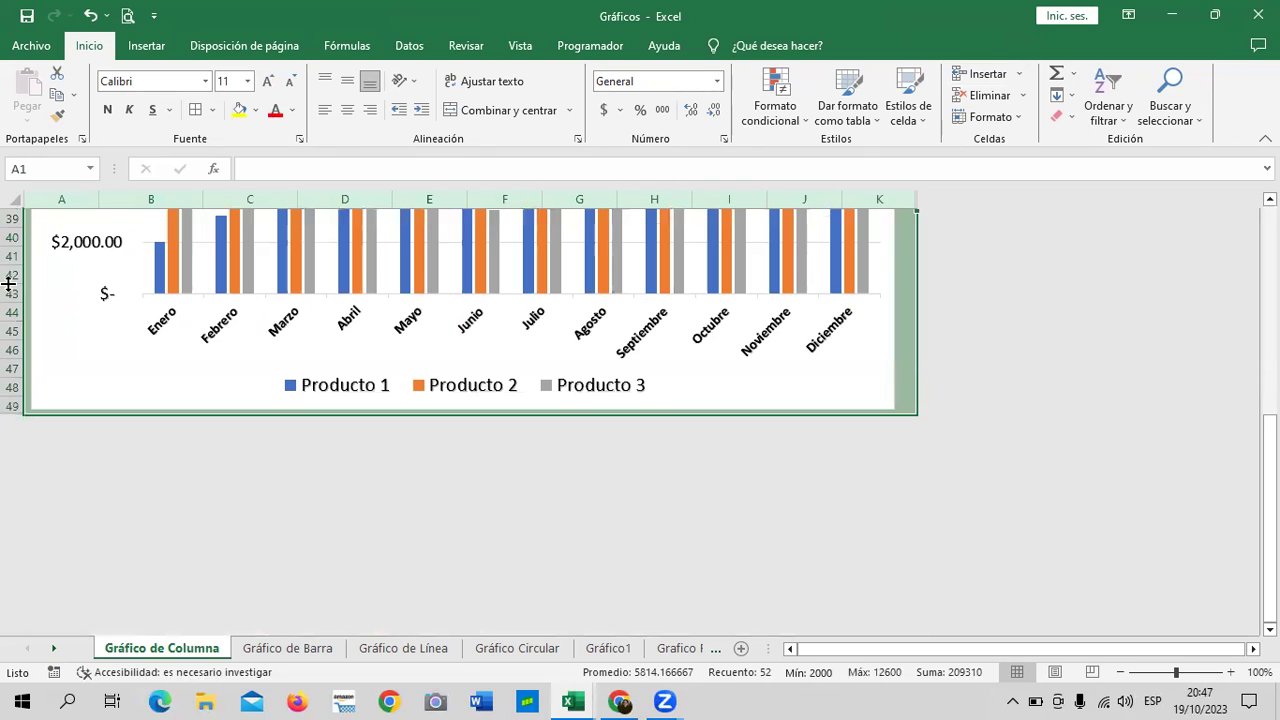
{"action": "left_click", "coordinate": [8, 198]}
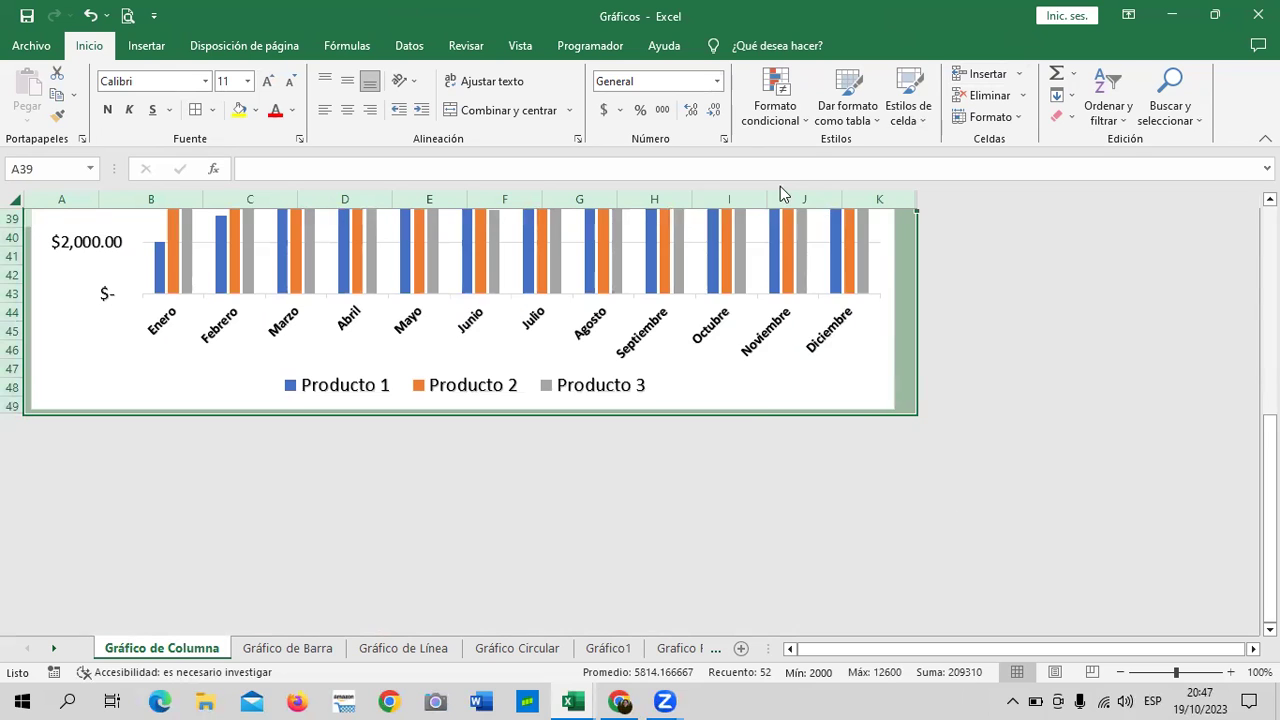
{"action": "left_click", "coordinate": [908, 112]}
{"action": "left_click", "coordinate": [688, 210]}
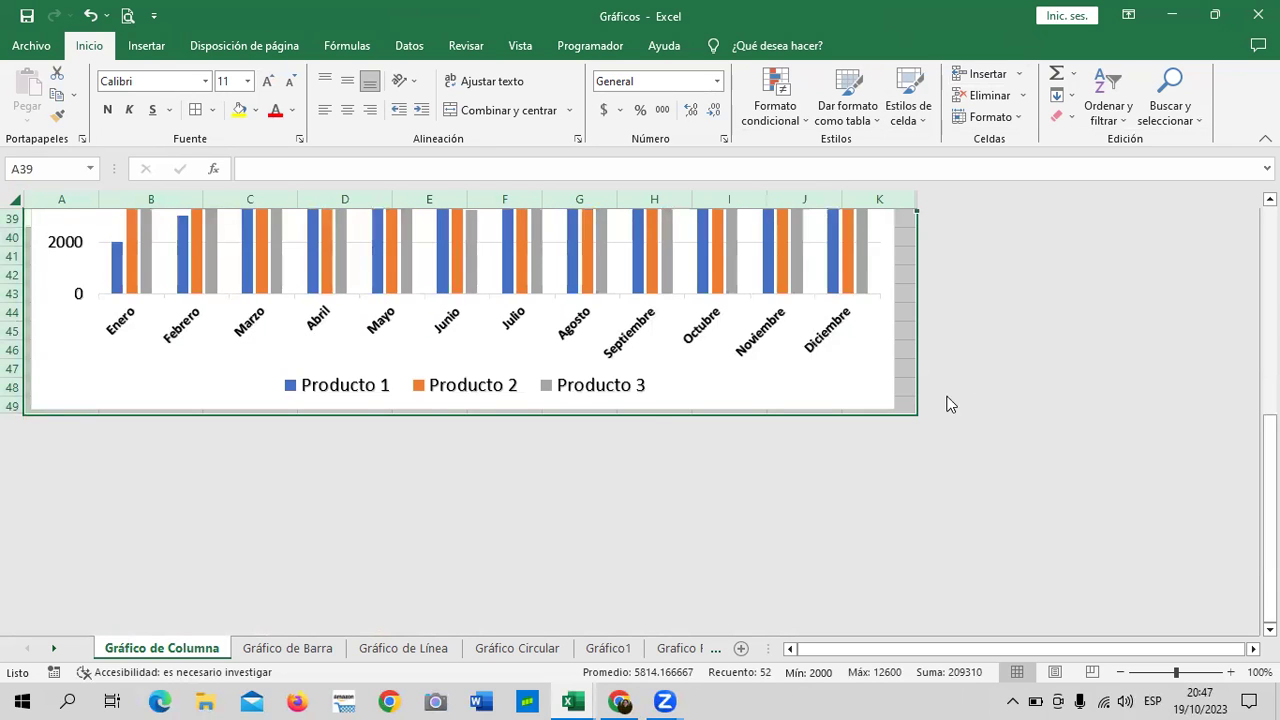
{"action": "scroll", "coordinate": [823, 391], "scroll_direction": "up", "scroll_amount": 9}
{"action": "scroll", "coordinate": [823, 391], "scroll_direction": "up", "scroll_amount": 4}
{"action": "left_click", "coordinate": [822, 349]}
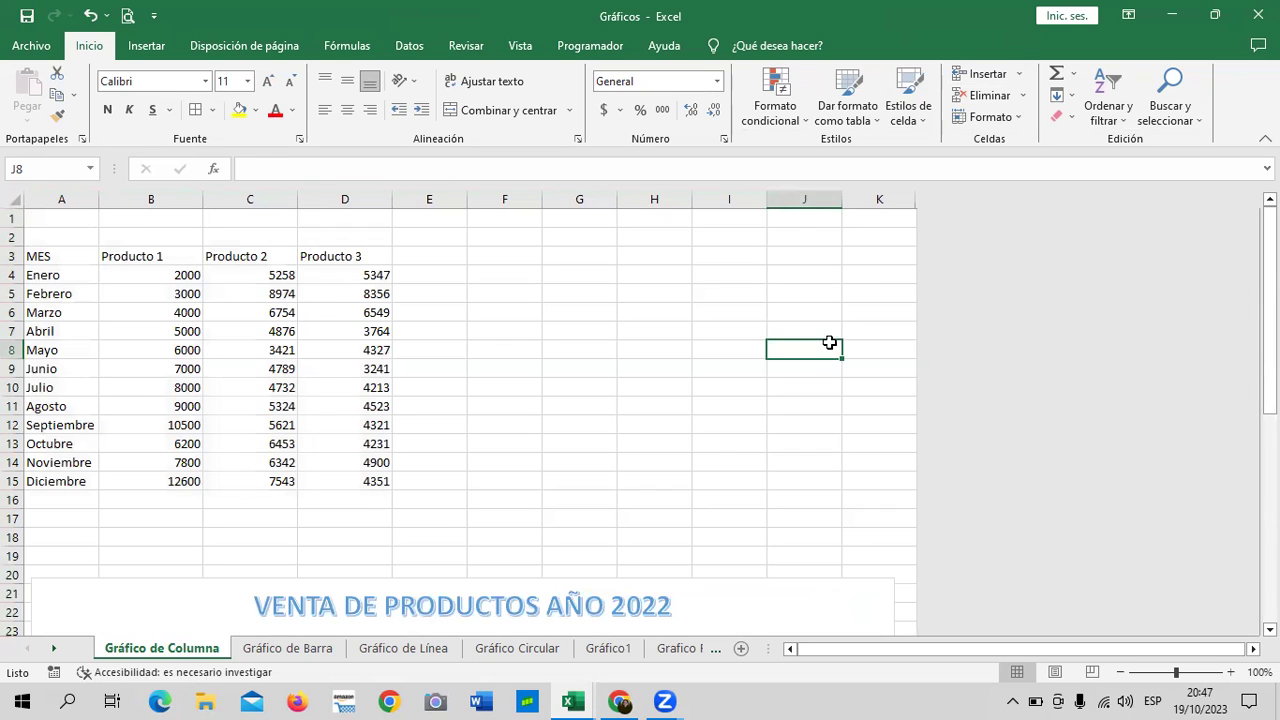
Step: Undo the Normal style reset to restore the green sheet and table formatting
{"action": "scroll", "coordinate": [451, 474], "scroll_direction": "down", "scroll_amount": 4}
{"action": "scroll", "coordinate": [428, 448], "scroll_direction": "up", "scroll_amount": 4}
{"action": "left_click", "coordinate": [88, 15]}
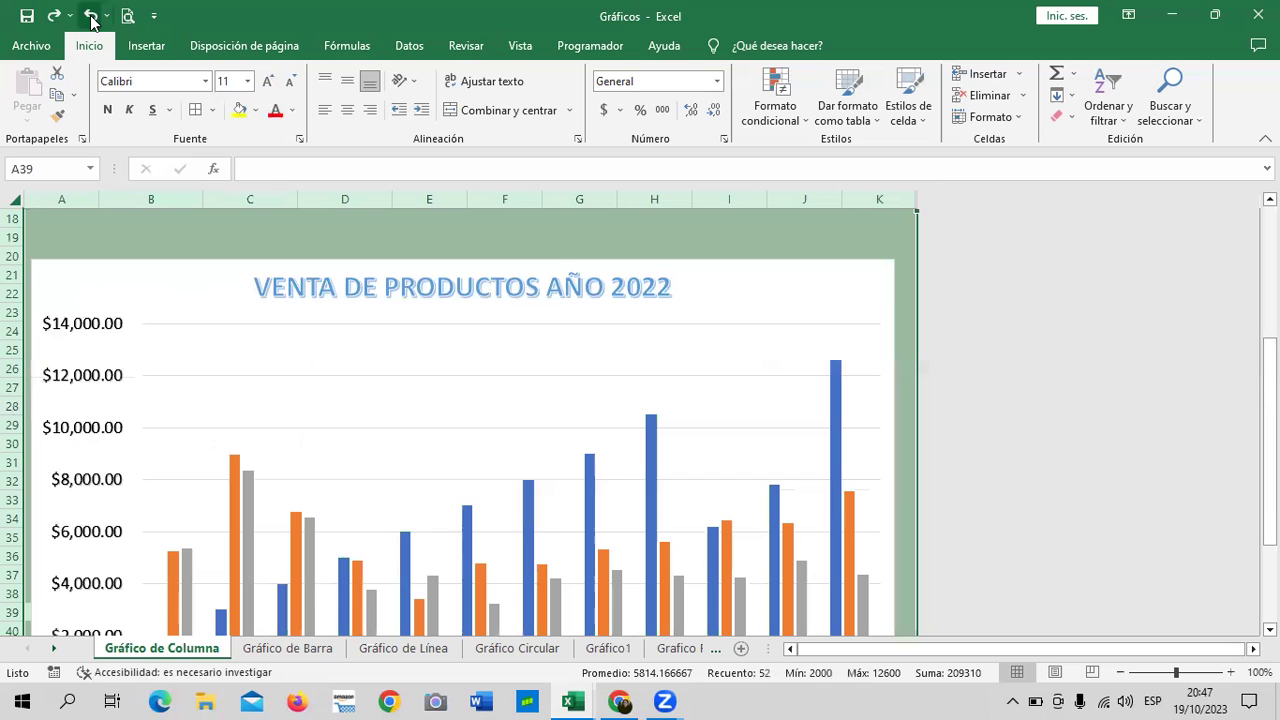
{"action": "scroll", "coordinate": [692, 300], "scroll_direction": "up", "scroll_amount": 6}
{"action": "left_click", "coordinate": [729, 368]}
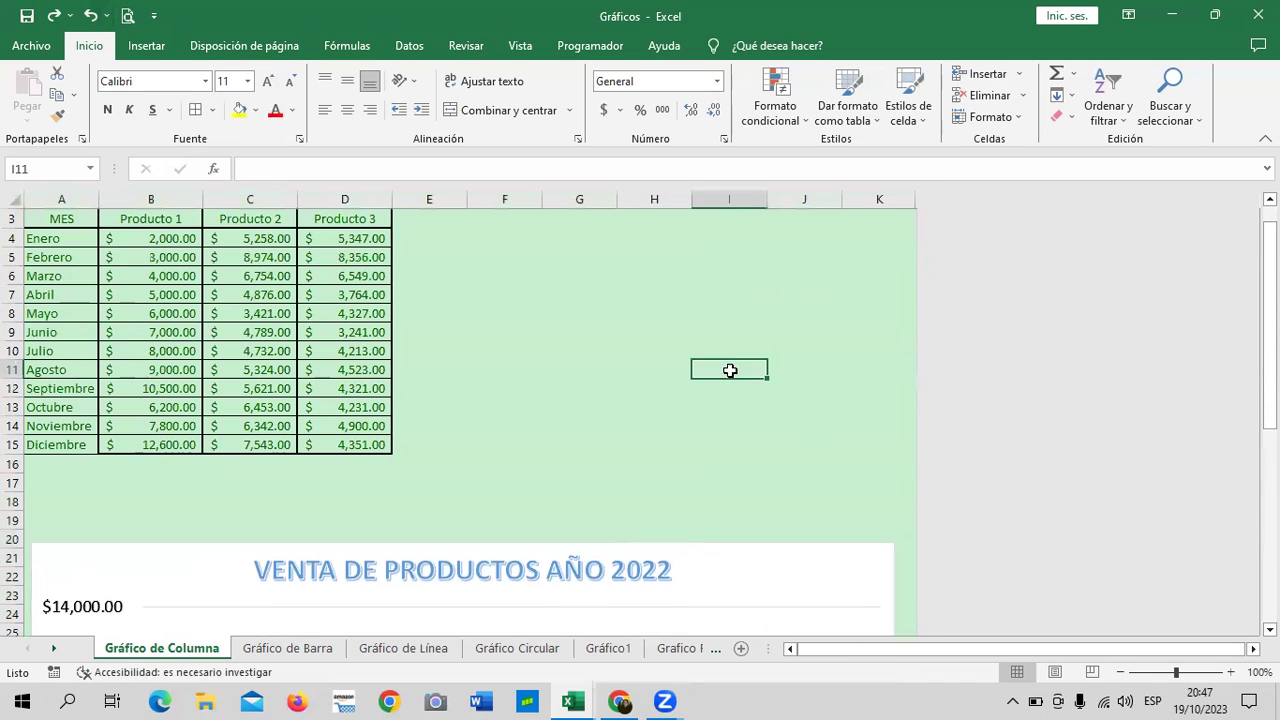
{"action": "scroll", "coordinate": [737, 380], "scroll_direction": "down", "scroll_amount": 2}
{"action": "scroll", "coordinate": [739, 384], "scroll_direction": "down", "scroll_amount": 9}
{"action": "scroll", "coordinate": [745, 385], "scroll_direction": "down", "scroll_amount": 1}
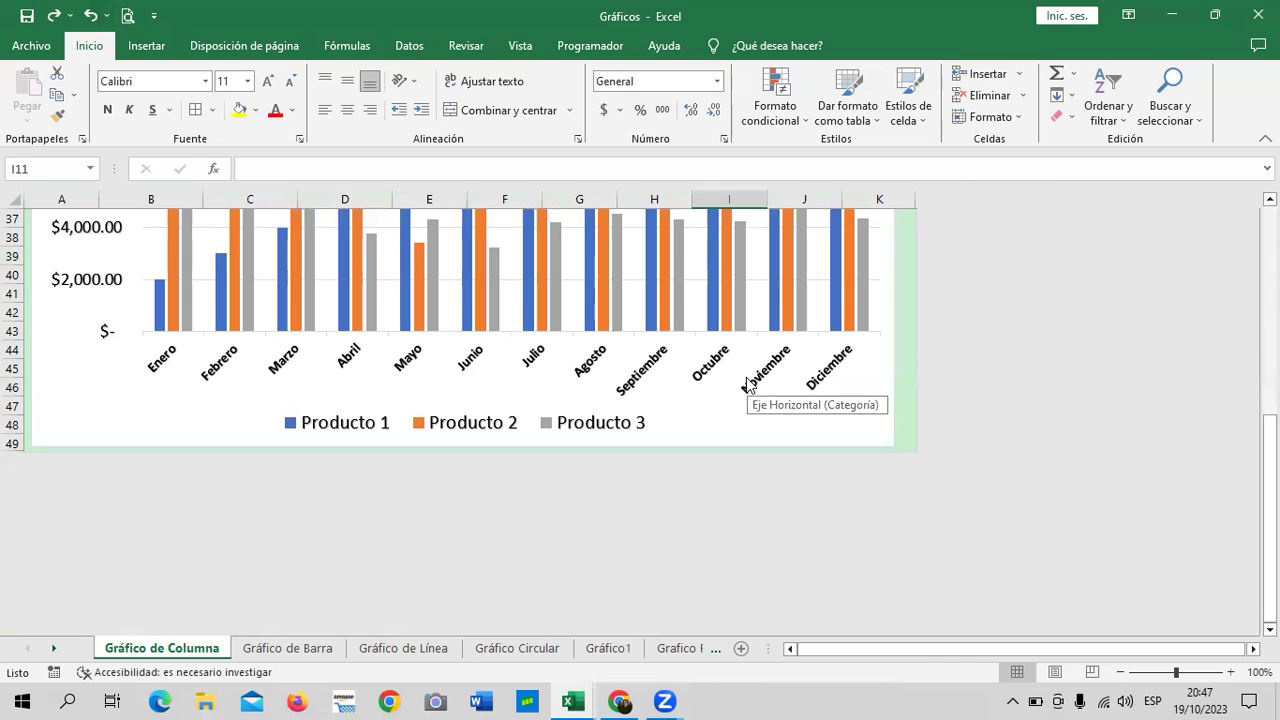
{"action": "scroll", "coordinate": [604, 383], "scroll_direction": "up", "scroll_amount": 3}
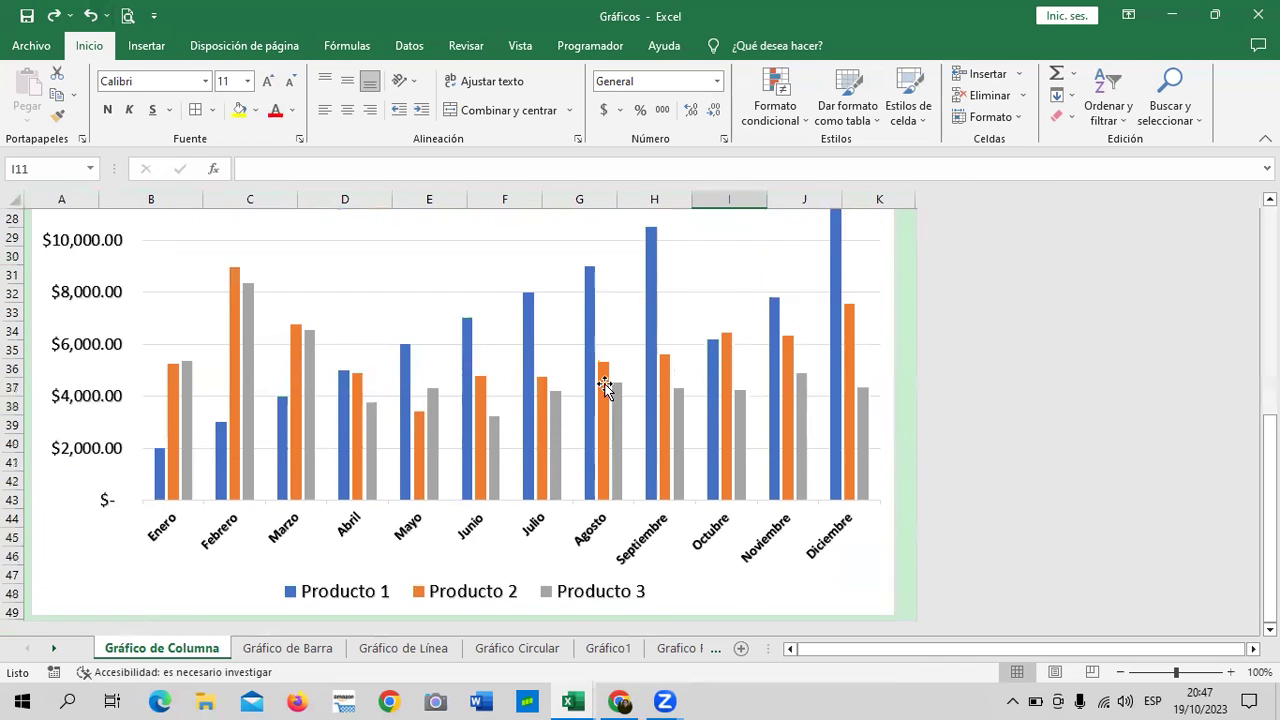
{"action": "scroll", "coordinate": [604, 385], "scroll_direction": "up", "scroll_amount": 2}
{"action": "scroll", "coordinate": [590, 384], "scroll_direction": "up", "scroll_amount": 3}
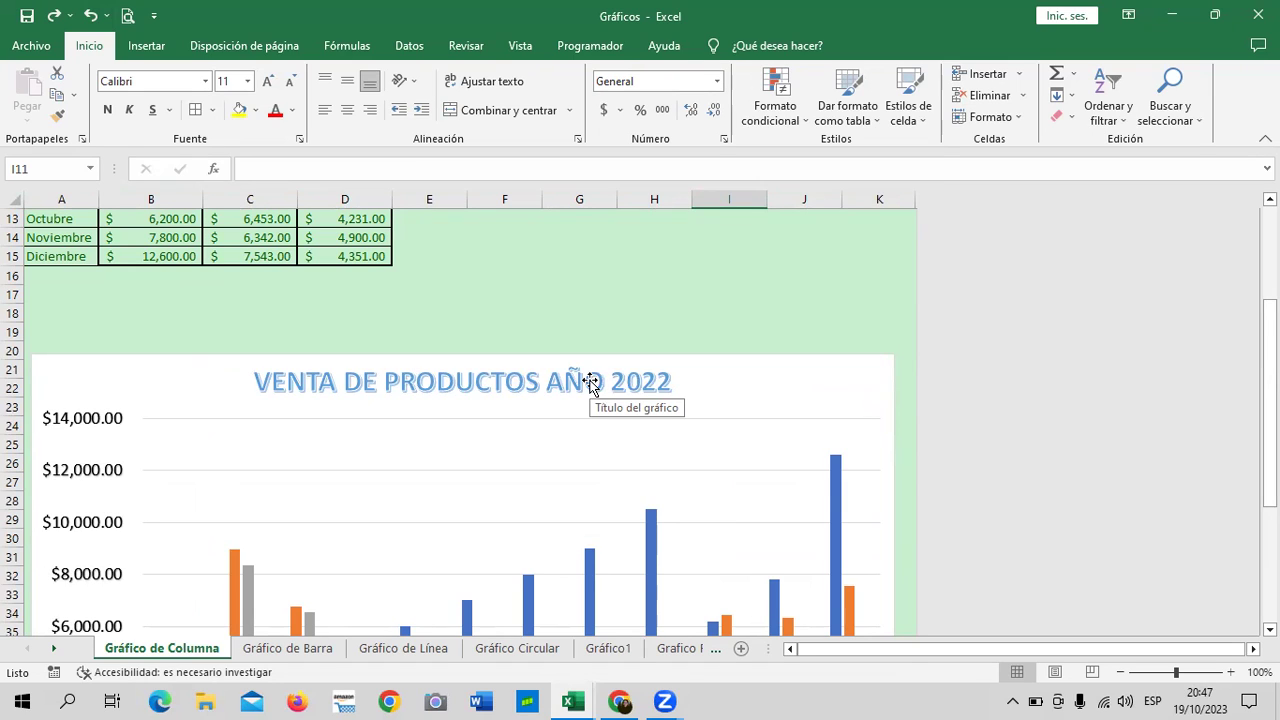
{"action": "left_click", "coordinate": [619, 297]}
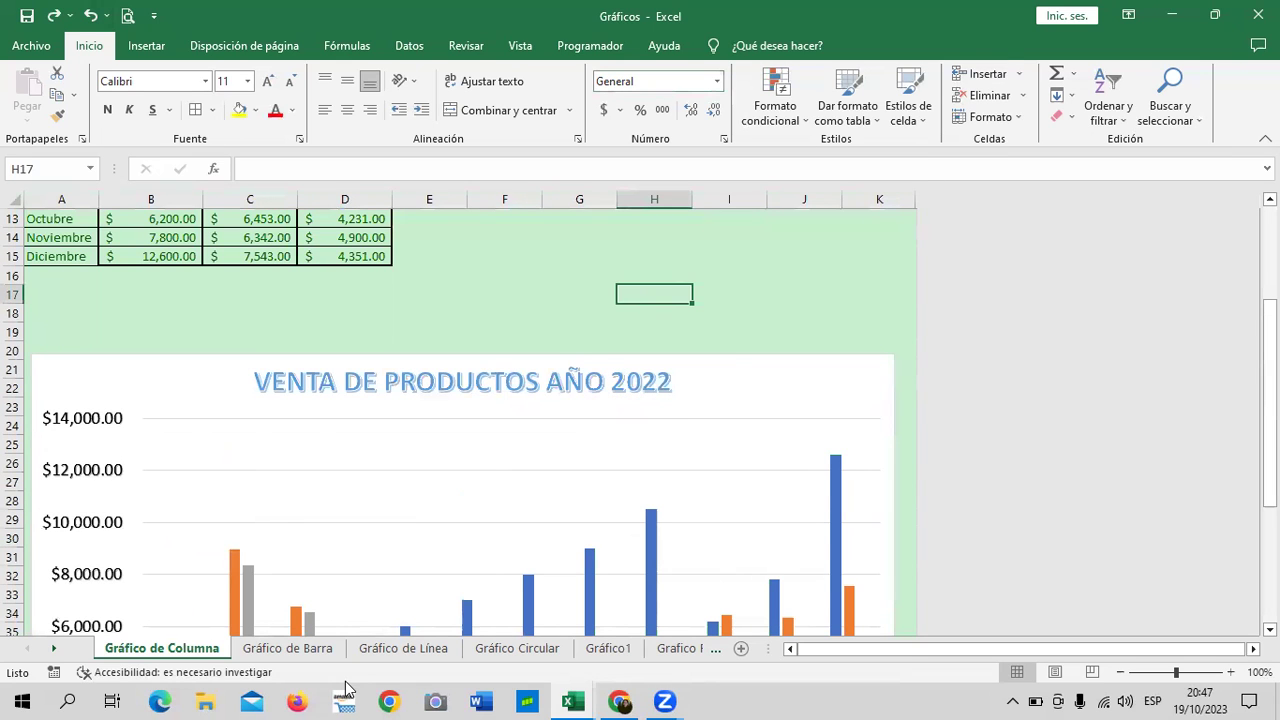
{"action": "scroll", "coordinate": [710, 430], "scroll_direction": "down", "scroll_amount": 4}
{"action": "scroll", "coordinate": [703, 434], "scroll_direction": "down", "scroll_amount": 3}
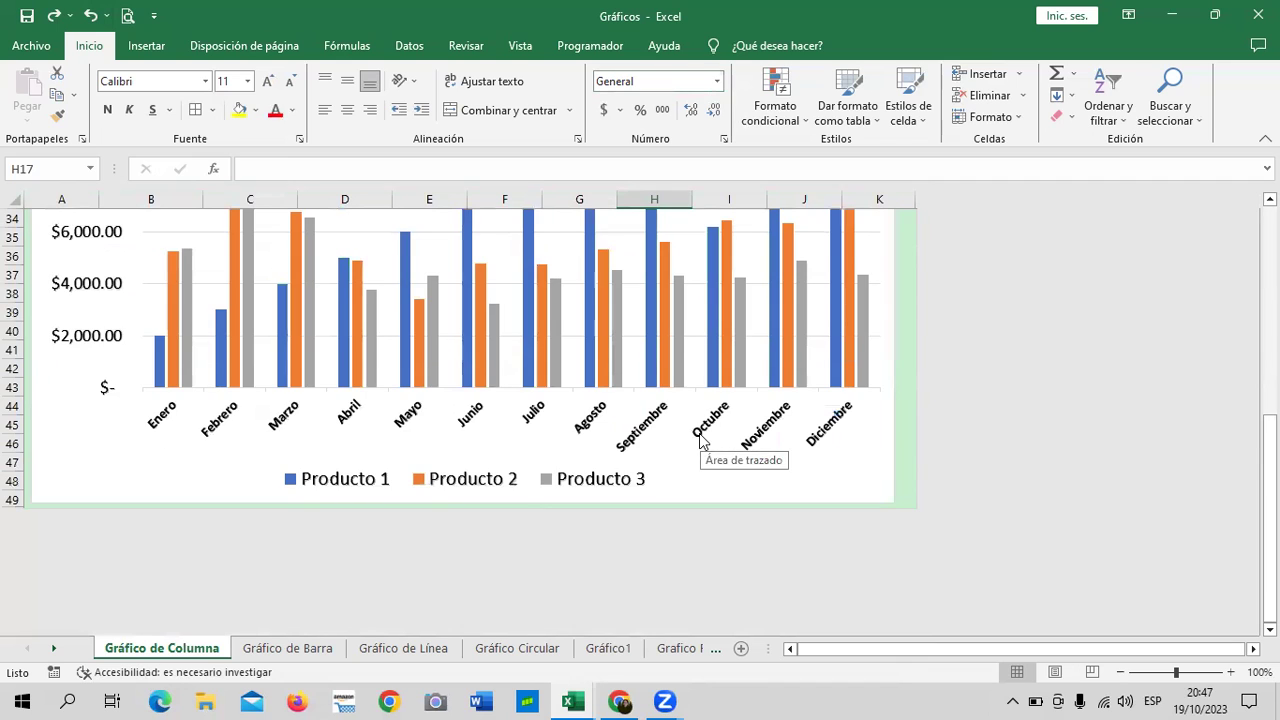
{"action": "scroll", "coordinate": [702, 440], "scroll_direction": "up", "scroll_amount": 2}
{"action": "scroll", "coordinate": [700, 436], "scroll_direction": "up", "scroll_amount": 1}
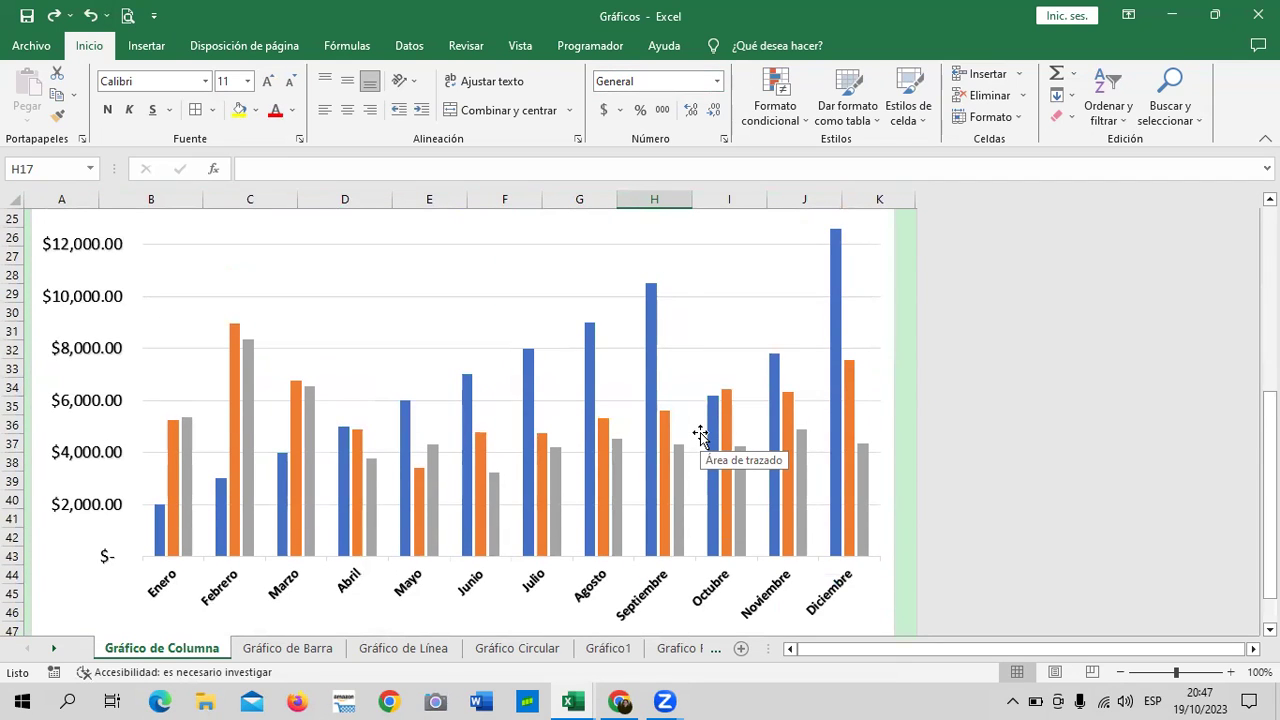
{"action": "left_click", "coordinate": [412, 588]}
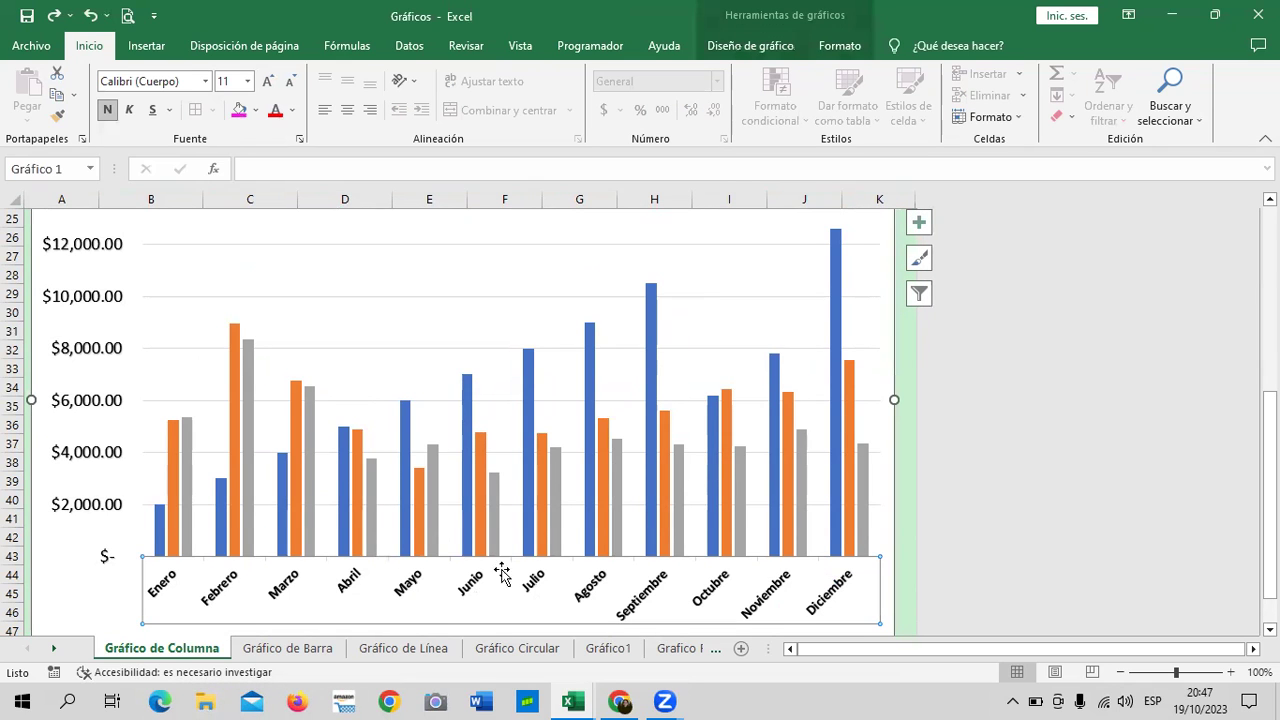
Step: Set the chart title font to Algerian
{"action": "left_click", "coordinate": [94, 363]}
{"action": "scroll", "coordinate": [714, 382], "scroll_direction": "up", "scroll_amount": 2}
{"action": "scroll", "coordinate": [714, 382], "scroll_direction": "up", "scroll_amount": 2}
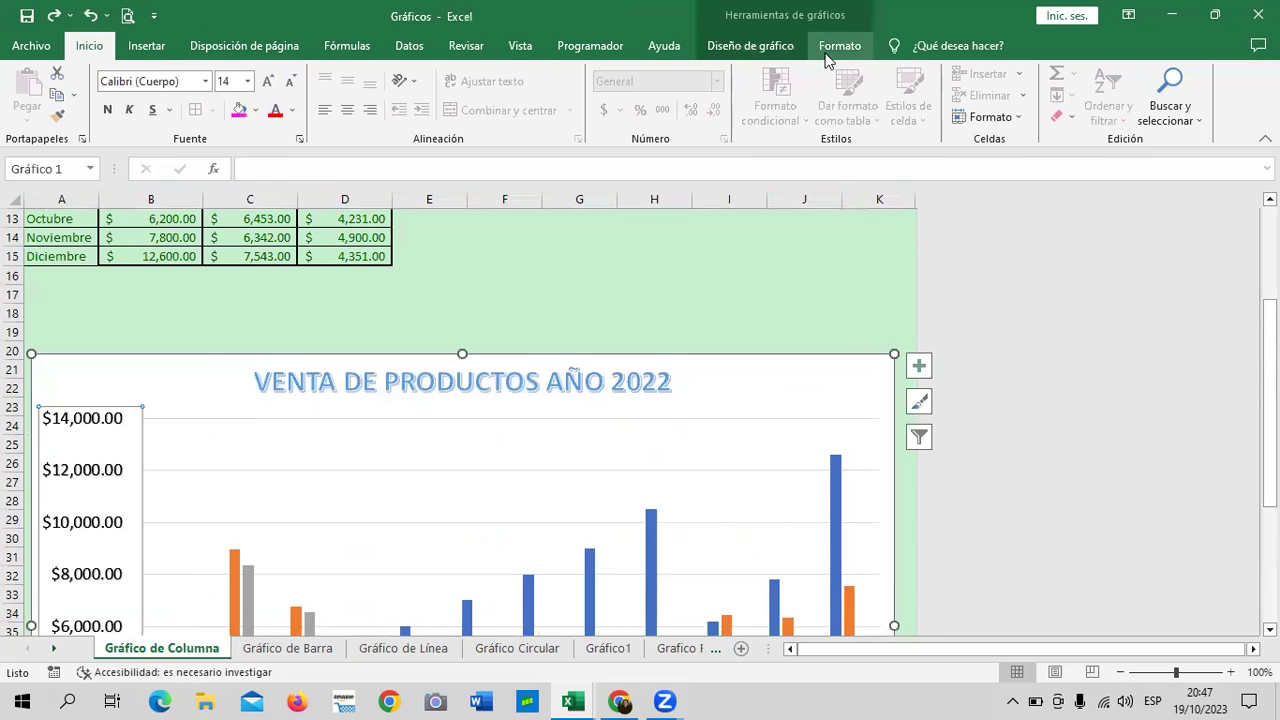
{"action": "left_click", "coordinate": [830, 46]}
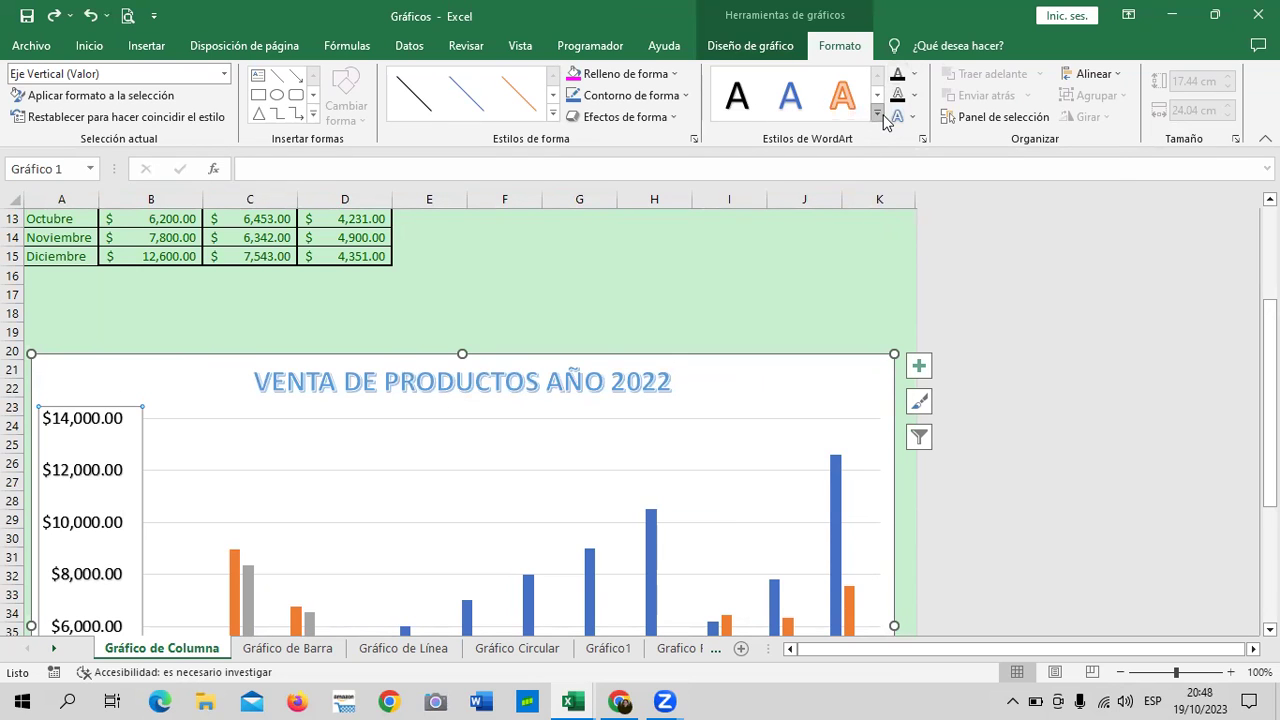
{"action": "left_click", "coordinate": [526, 368]}
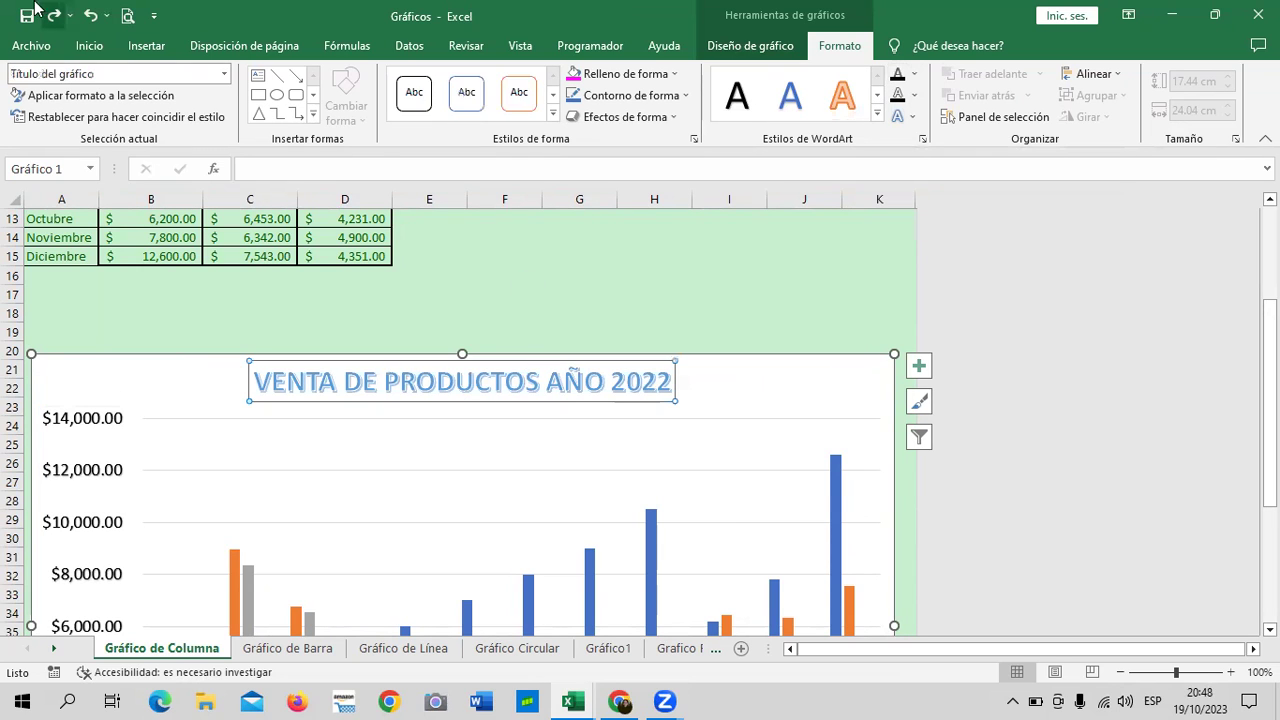
{"action": "left_click", "coordinate": [87, 47]}
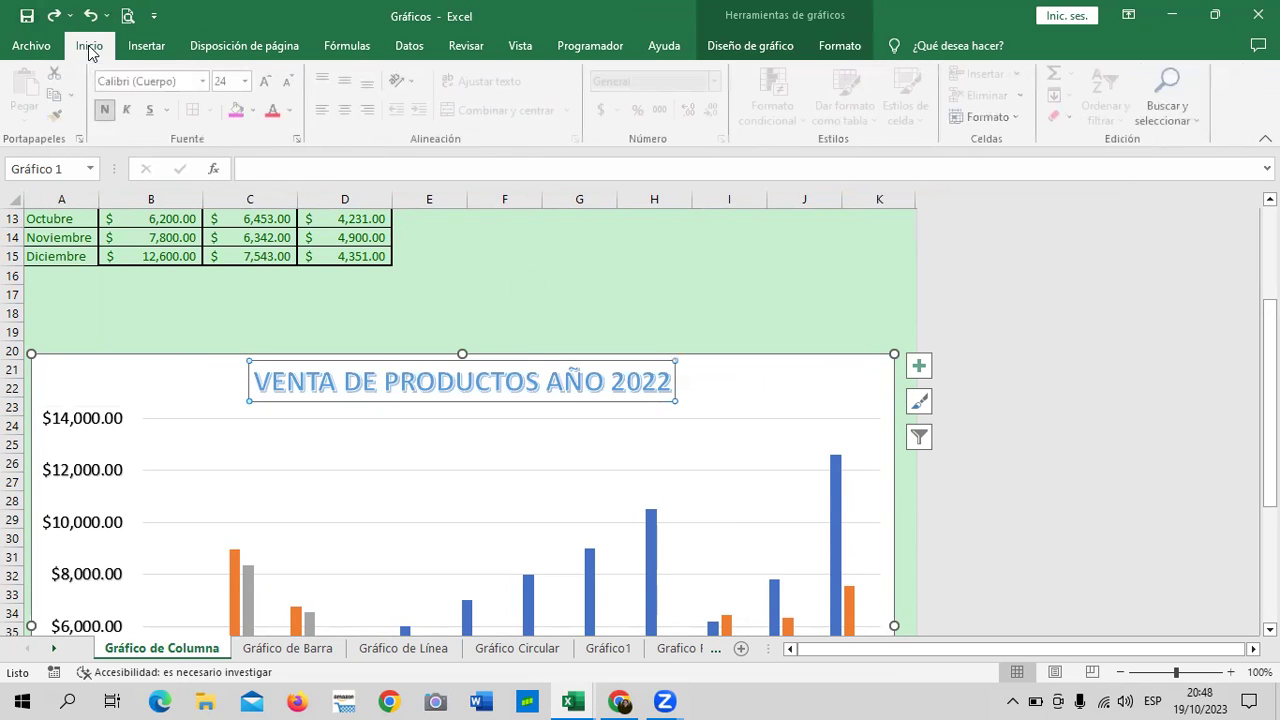
{"action": "left_click", "coordinate": [205, 82]}
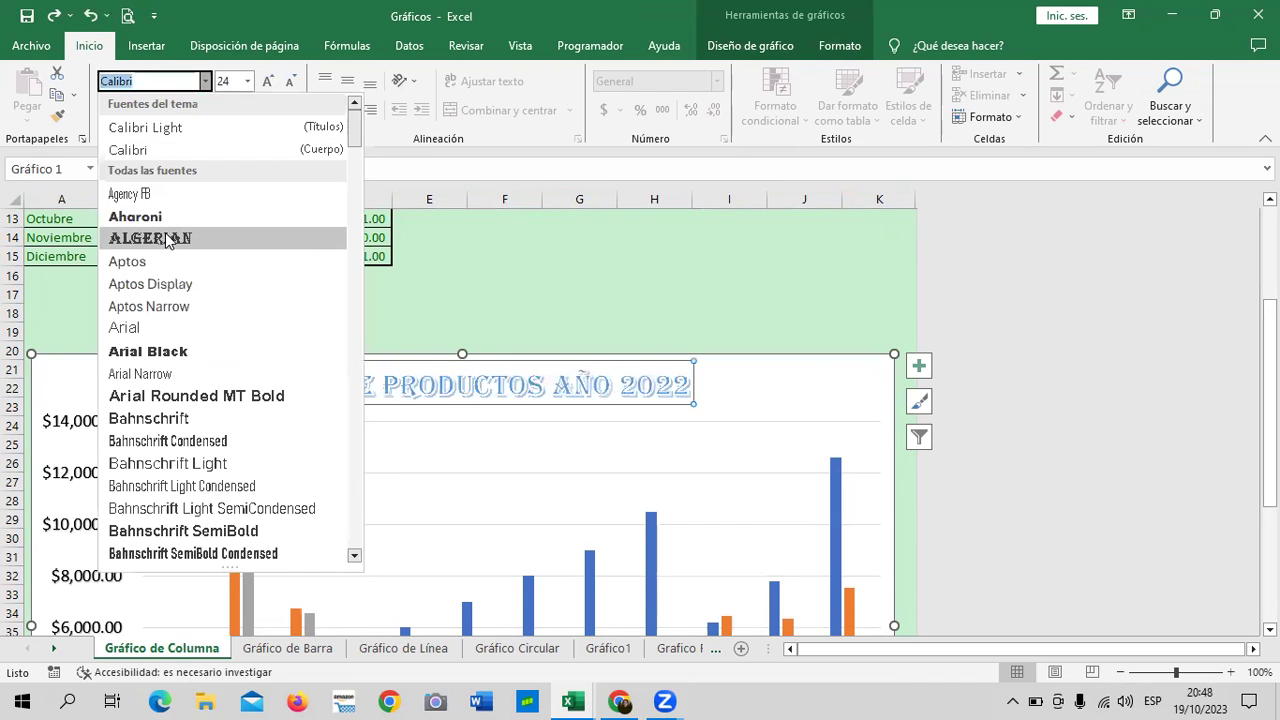
{"action": "left_click", "coordinate": [162, 238]}
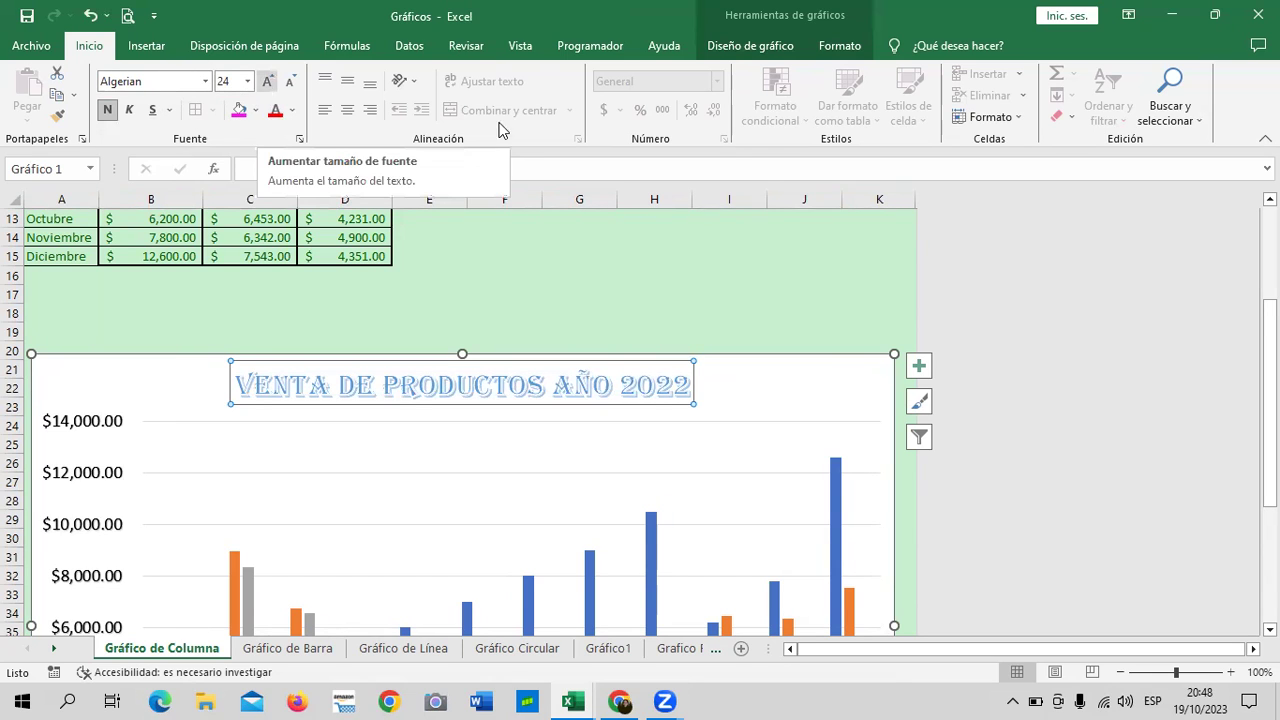
Step: Apply the plain black WordArt style to the entire chart title
{"action": "left_click", "coordinate": [551, 385]}
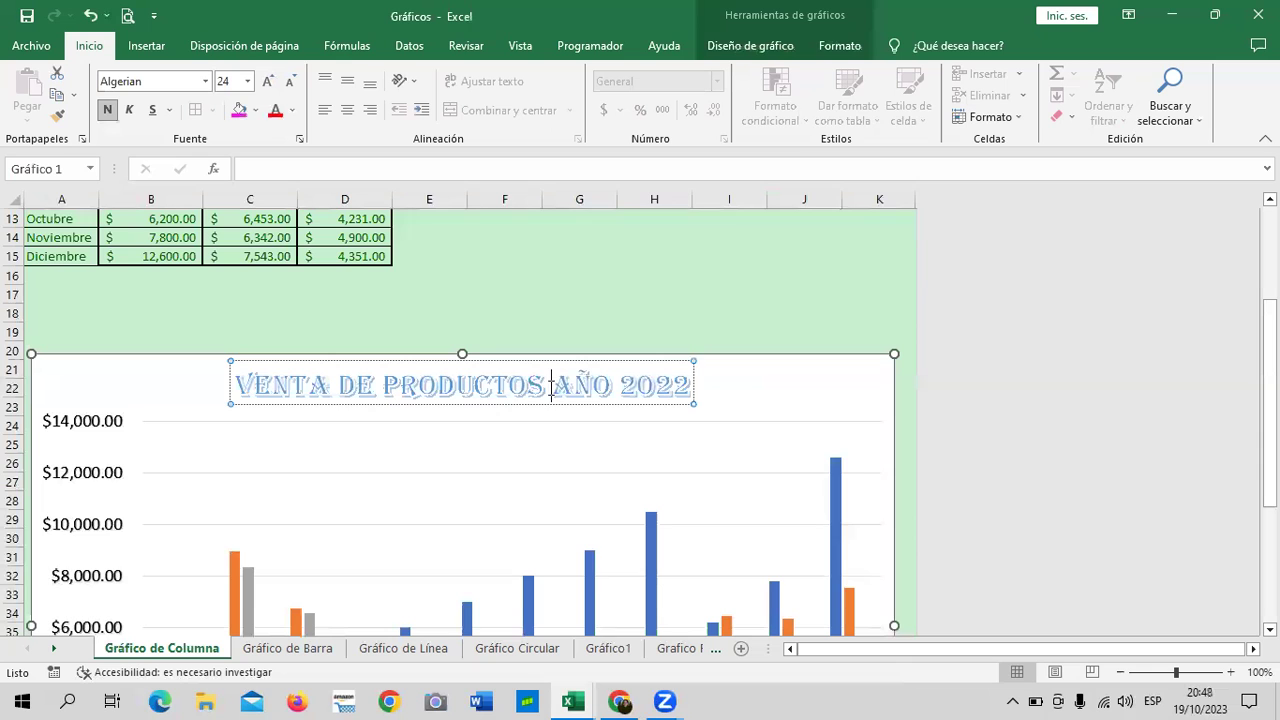
{"action": "left_click", "coordinate": [825, 46]}
{"action": "left_click", "coordinate": [738, 98]}
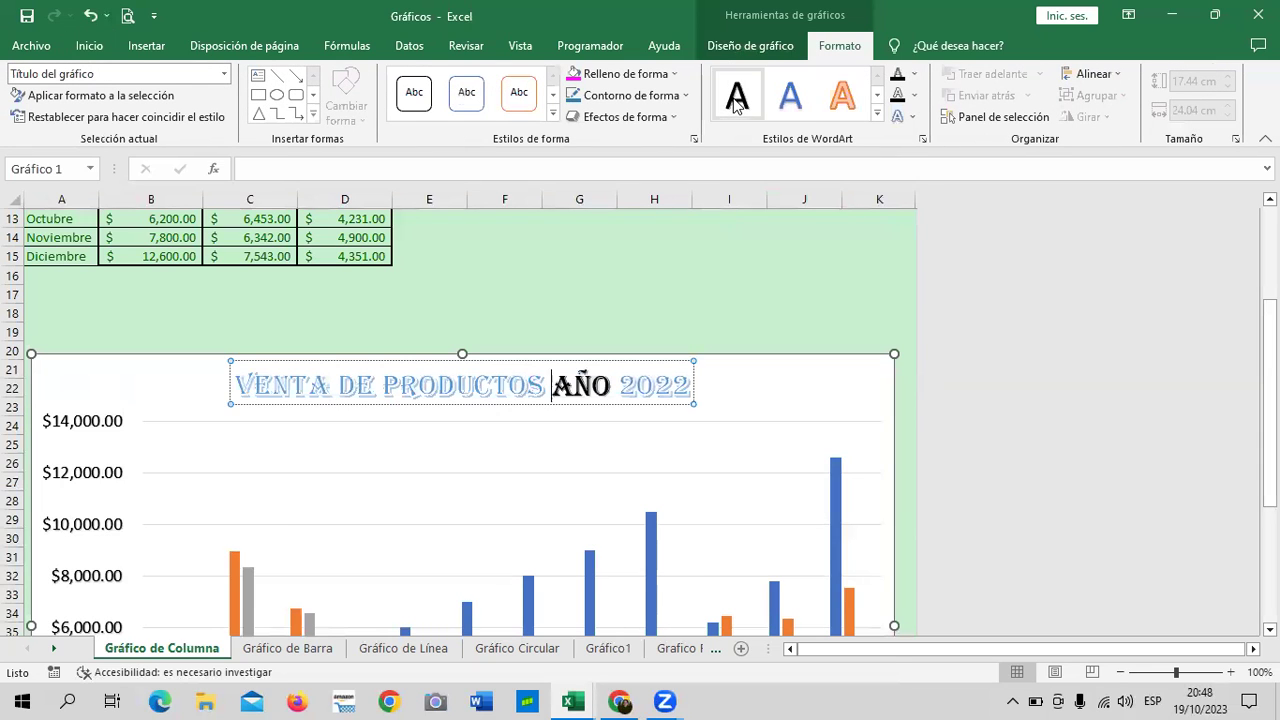
{"action": "left_click_drag", "start_coordinate": [237, 379], "coordinate": [668, 390]}
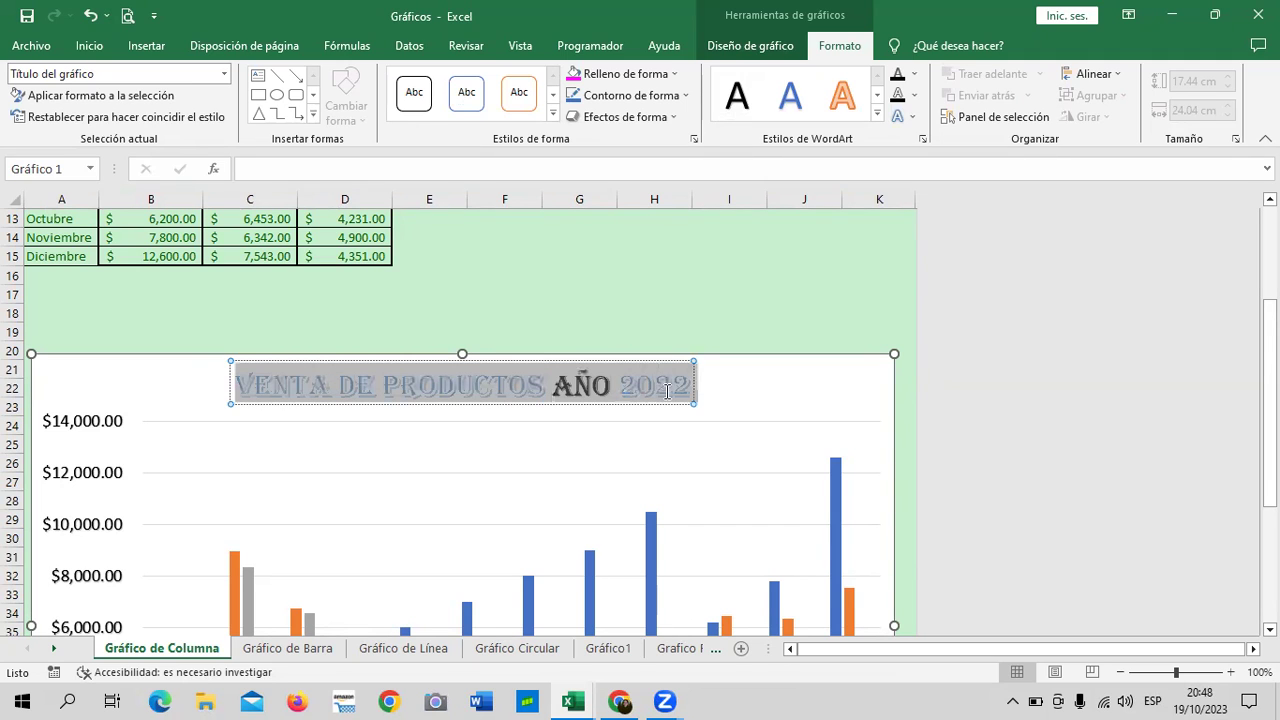
{"action": "left_click", "coordinate": [738, 102]}
{"action": "left_click", "coordinate": [790, 402]}
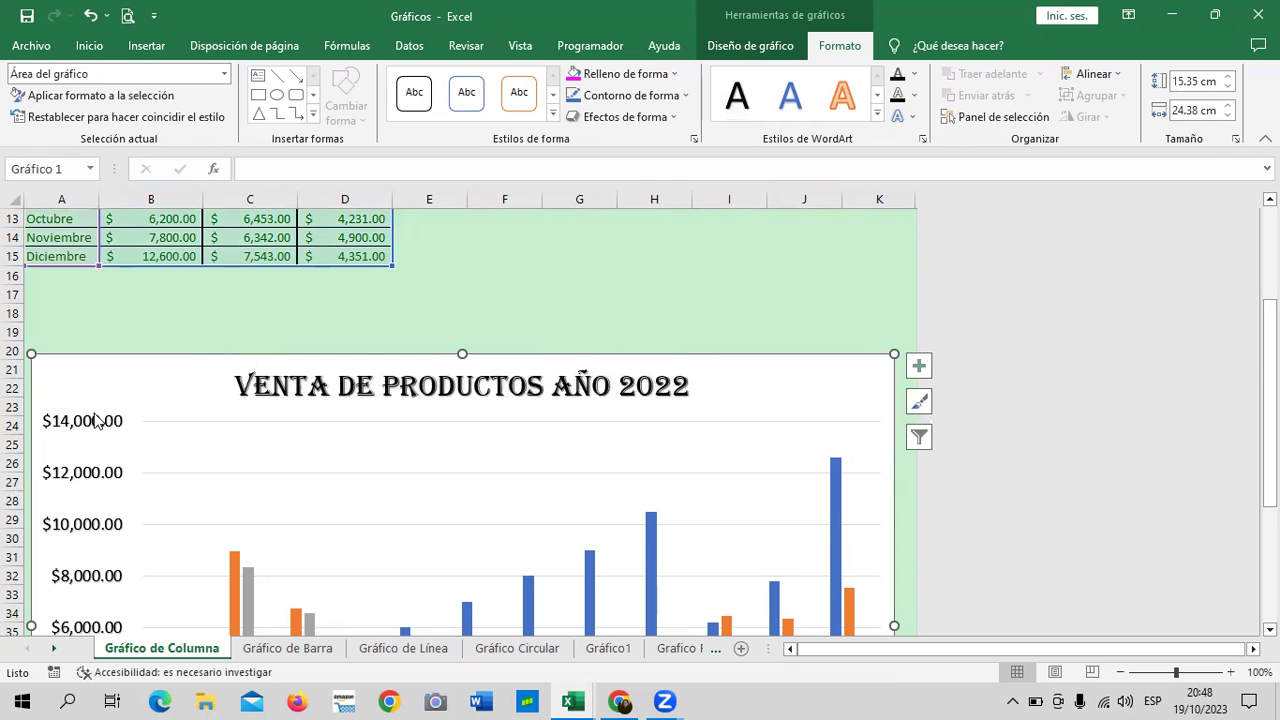
{"action": "scroll", "coordinate": [143, 428], "scroll_direction": "down", "scroll_amount": 2}
{"action": "left_click", "coordinate": [89, 45]}
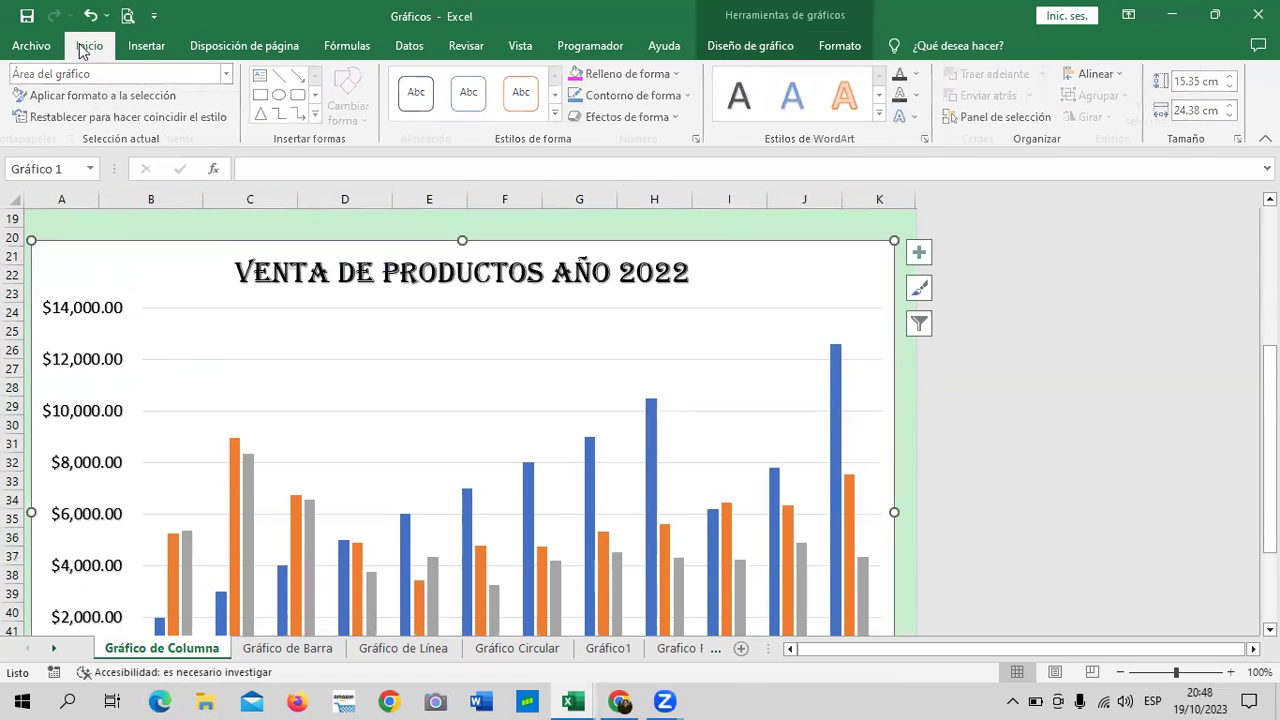
{"action": "scroll", "coordinate": [94, 392], "scroll_direction": "down", "scroll_amount": 2}
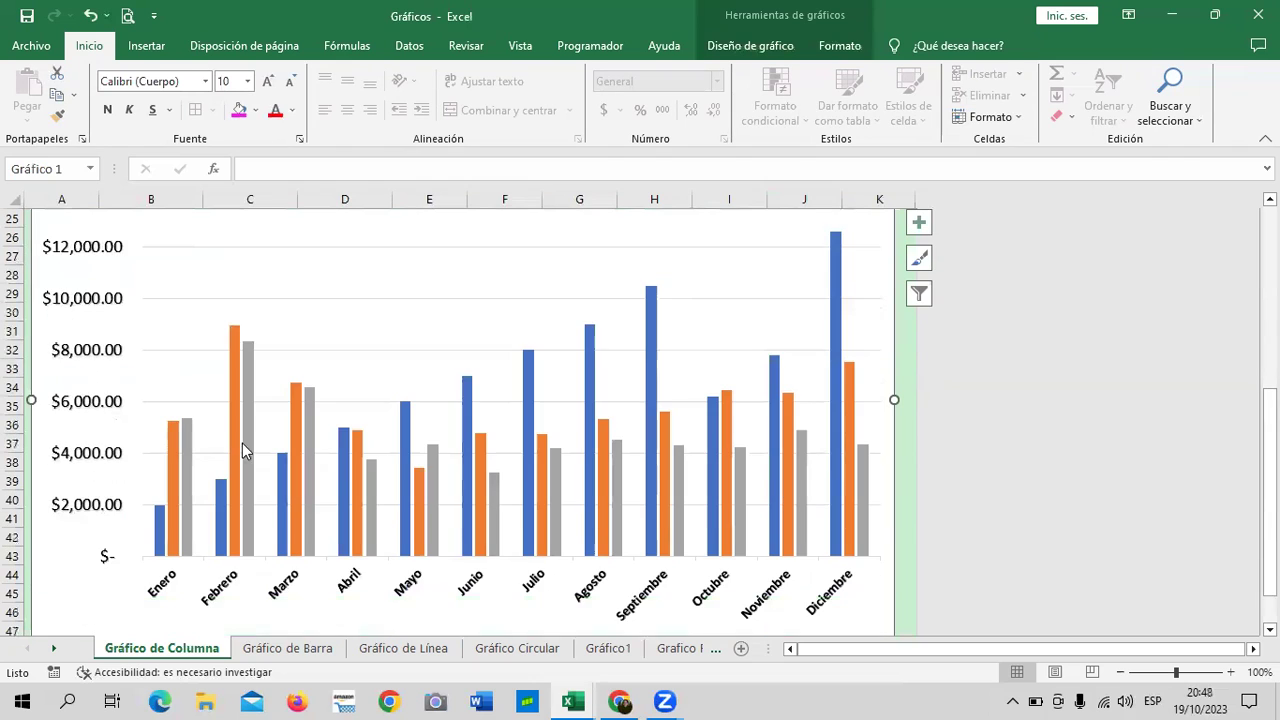
{"action": "left_click", "coordinate": [537, 590]}
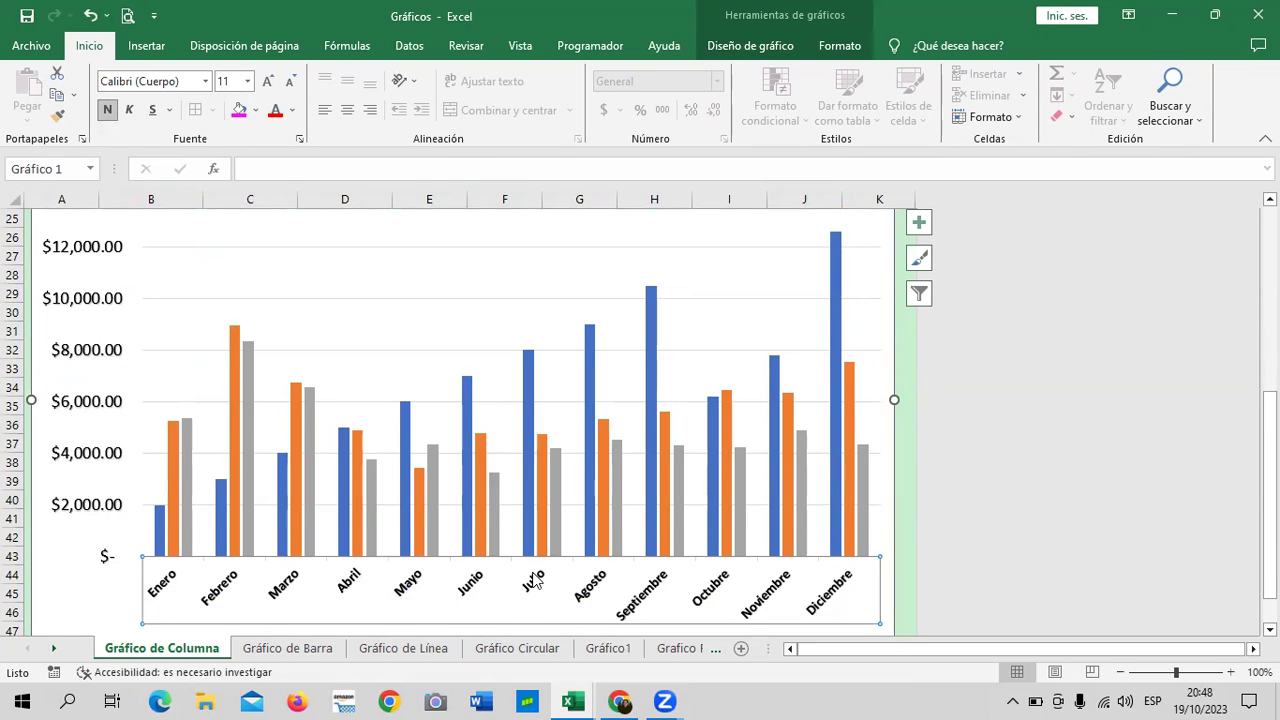
{"action": "scroll", "coordinate": [668, 374], "scroll_direction": "up", "scroll_amount": 4}
{"action": "scroll", "coordinate": [666, 386], "scroll_direction": "down", "scroll_amount": 4}
{"action": "scroll", "coordinate": [680, 400], "scroll_direction": "down", "scroll_amount": 2}
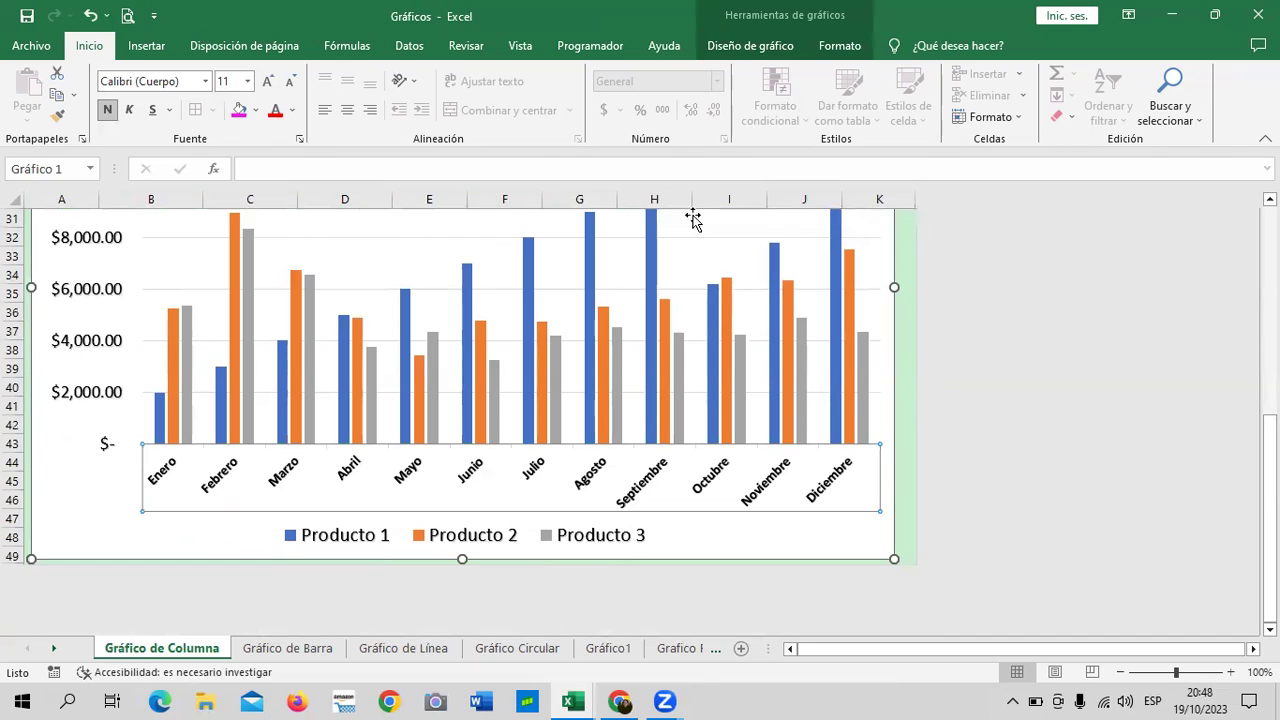
{"action": "left_click", "coordinate": [838, 46]}
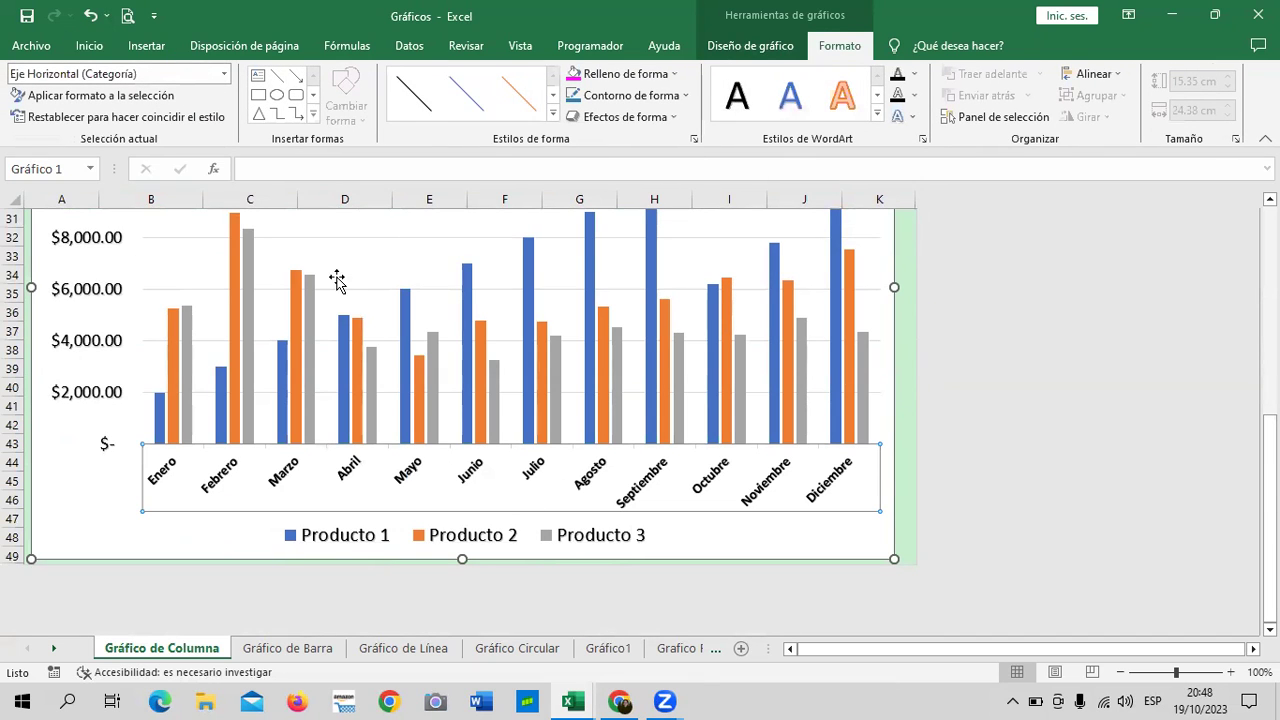
{"action": "left_click", "coordinate": [89, 46]}
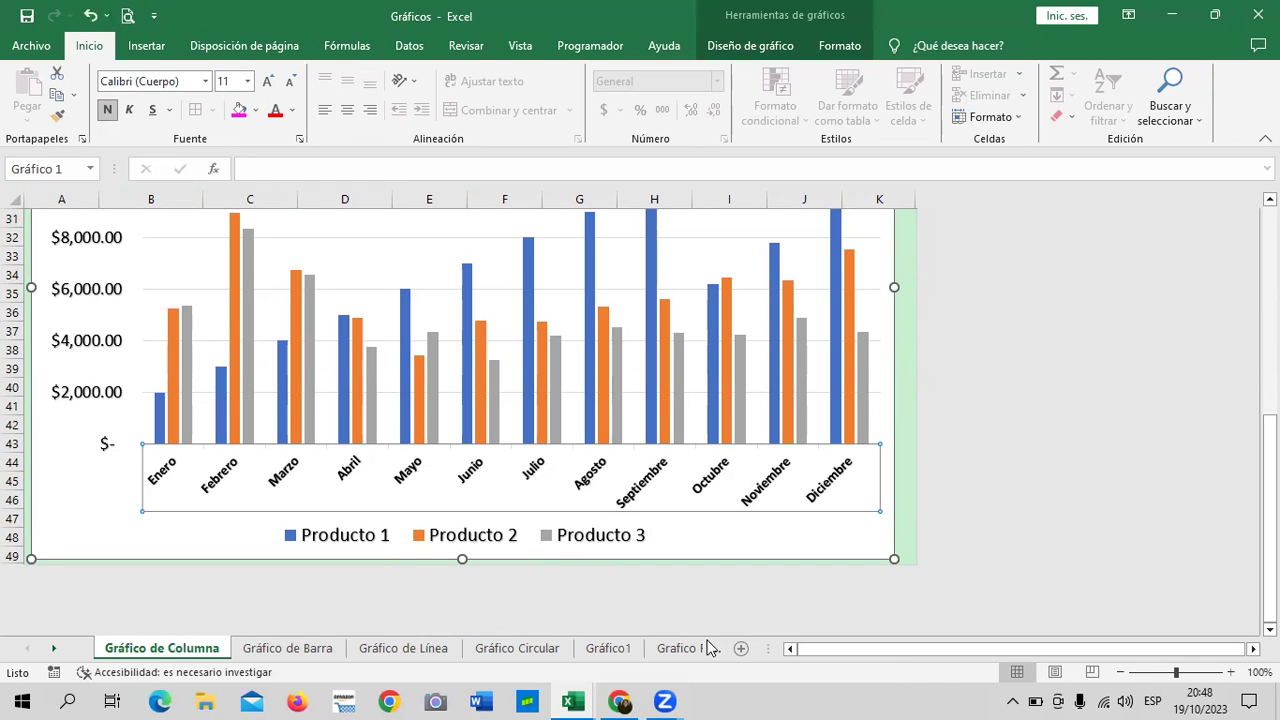
Step: Bring the course page forward and advance to lesson 4.10 - Gráficas básicas, locating its video
{"action": "left_click", "coordinate": [620, 701]}
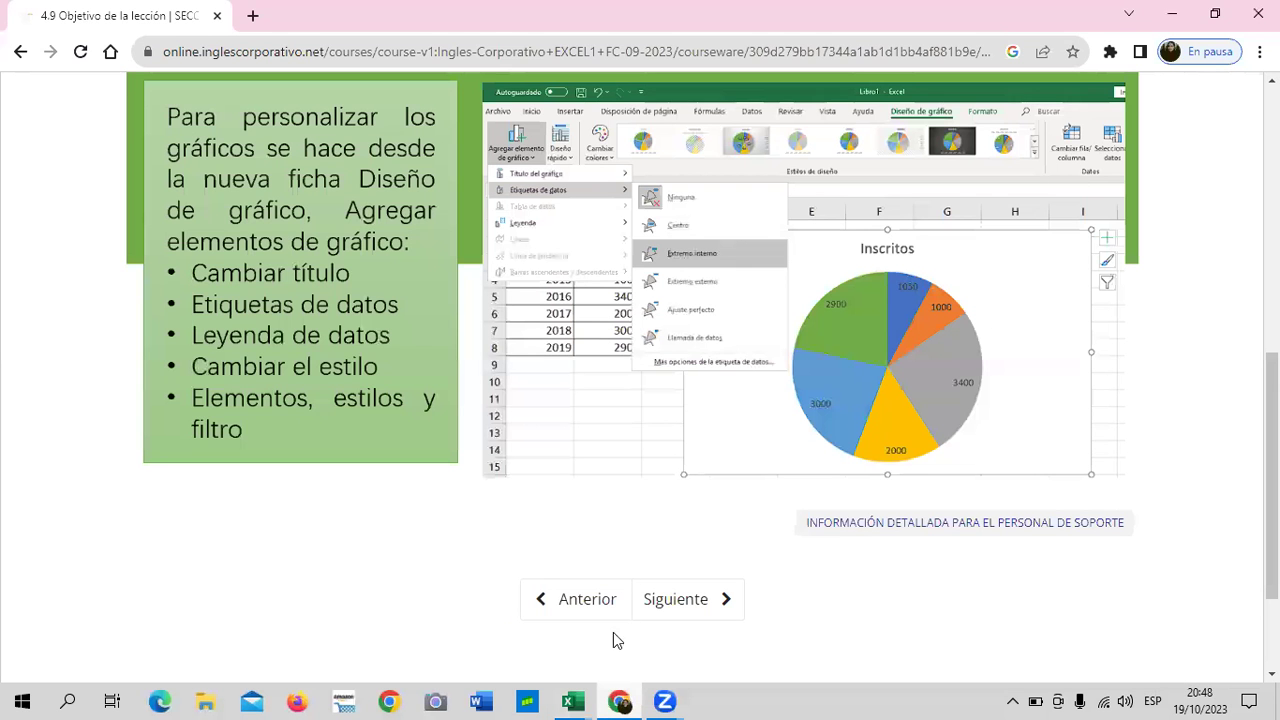
{"action": "left_click", "coordinate": [700, 604]}
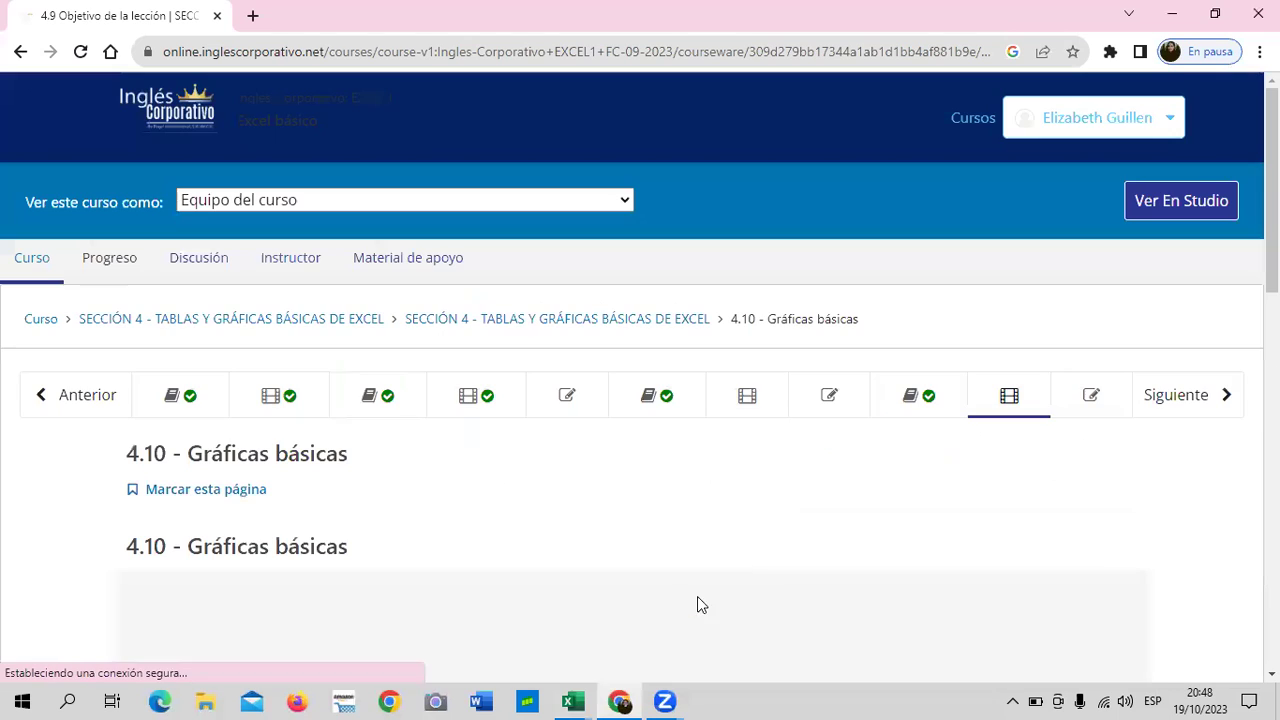
{"action": "scroll", "coordinate": [697, 531], "scroll_direction": "down", "scroll_amount": 2}
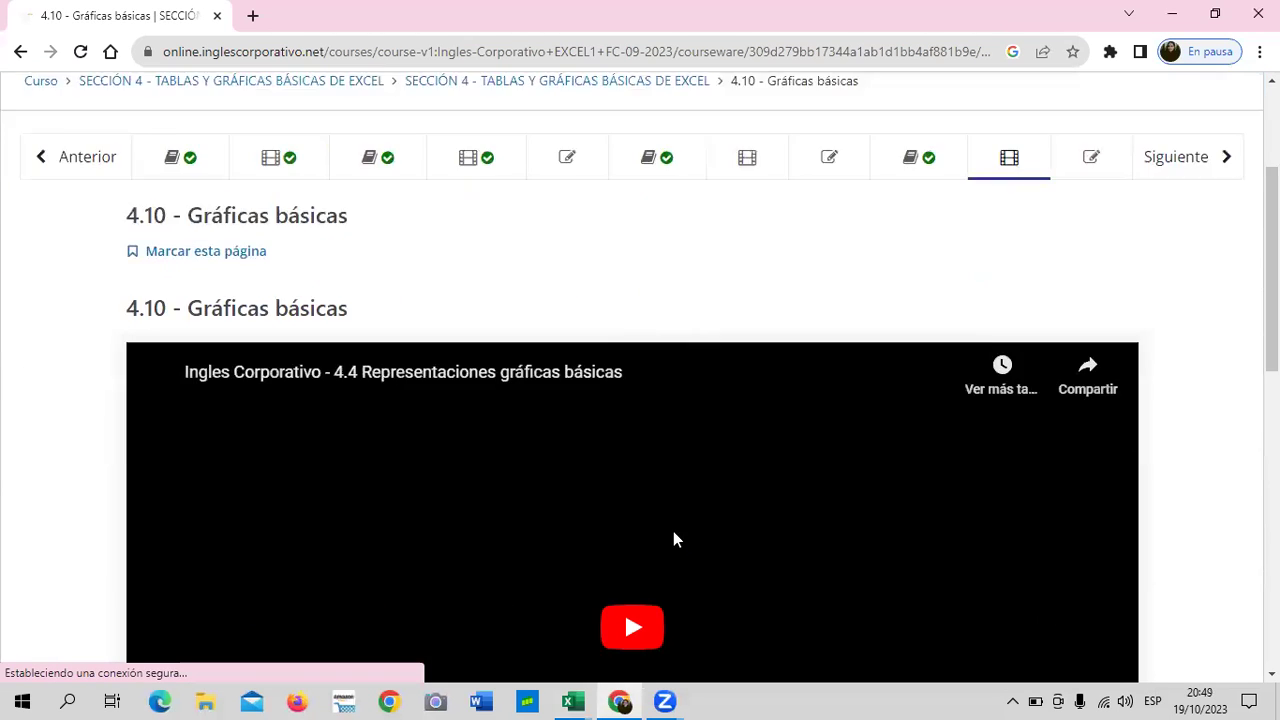
{"action": "scroll", "coordinate": [673, 534], "scroll_direction": "down", "scroll_amount": 1}
{"action": "scroll", "coordinate": [670, 540], "scroll_direction": "down", "scroll_amount": 2}
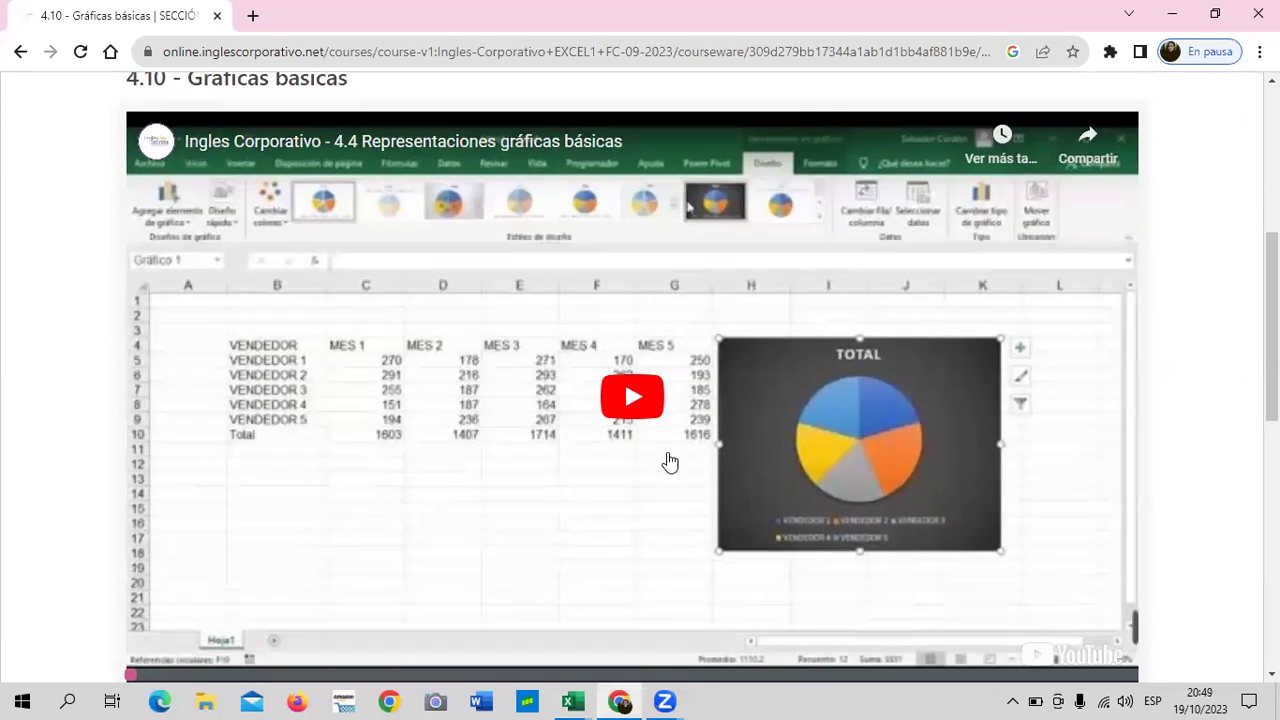
{"action": "scroll", "coordinate": [668, 460], "scroll_direction": "down", "scroll_amount": 2}
{"action": "scroll", "coordinate": [666, 465], "scroll_direction": "up", "scroll_amount": 1}
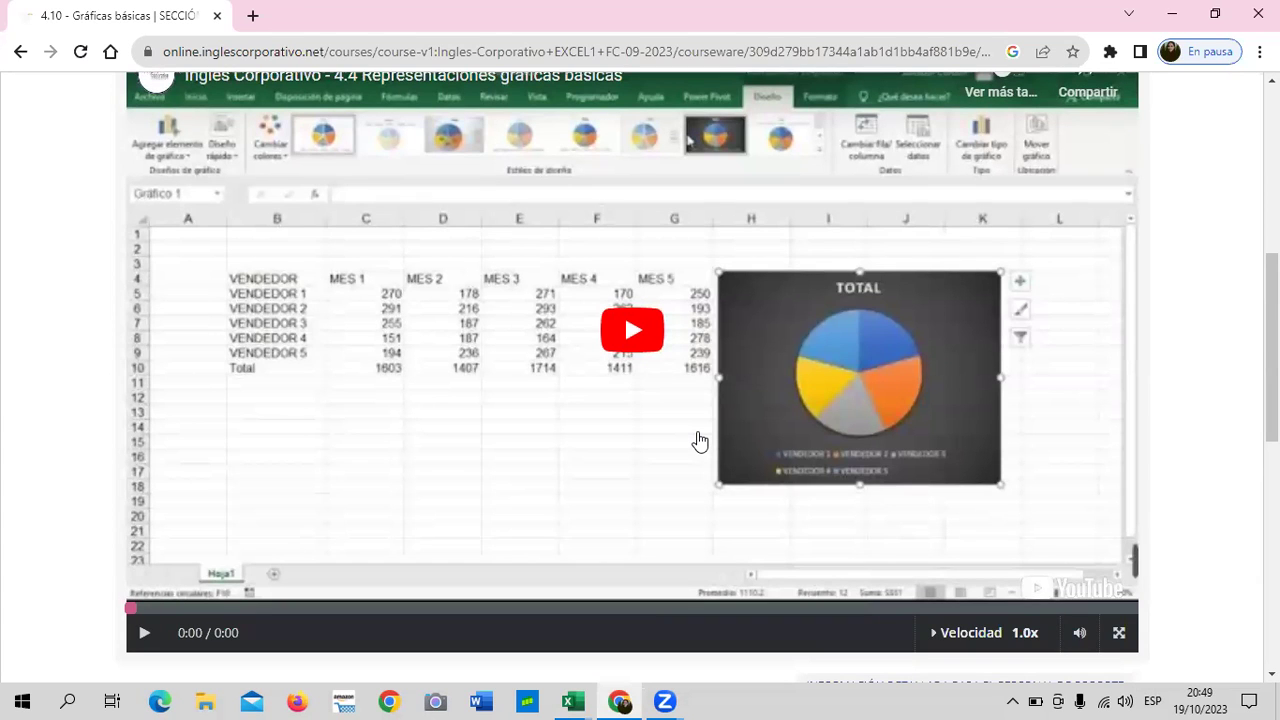
{"action": "scroll", "coordinate": [700, 441], "scroll_direction": "up", "scroll_amount": 2}
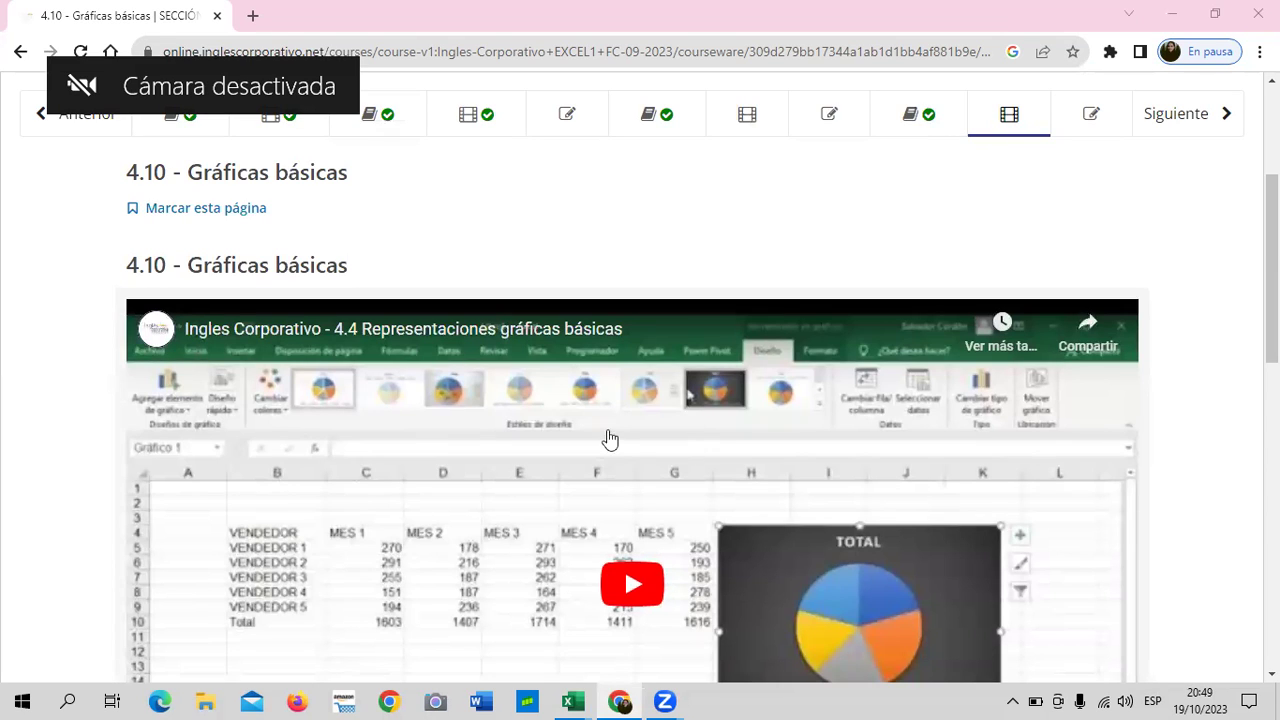
Step: Play the Gráficas básicas lesson video on basic charts
{"action": "left_click", "coordinate": [635, 472]}
{"action": "scroll", "coordinate": [635, 472], "scroll_direction": "down", "scroll_amount": 2}
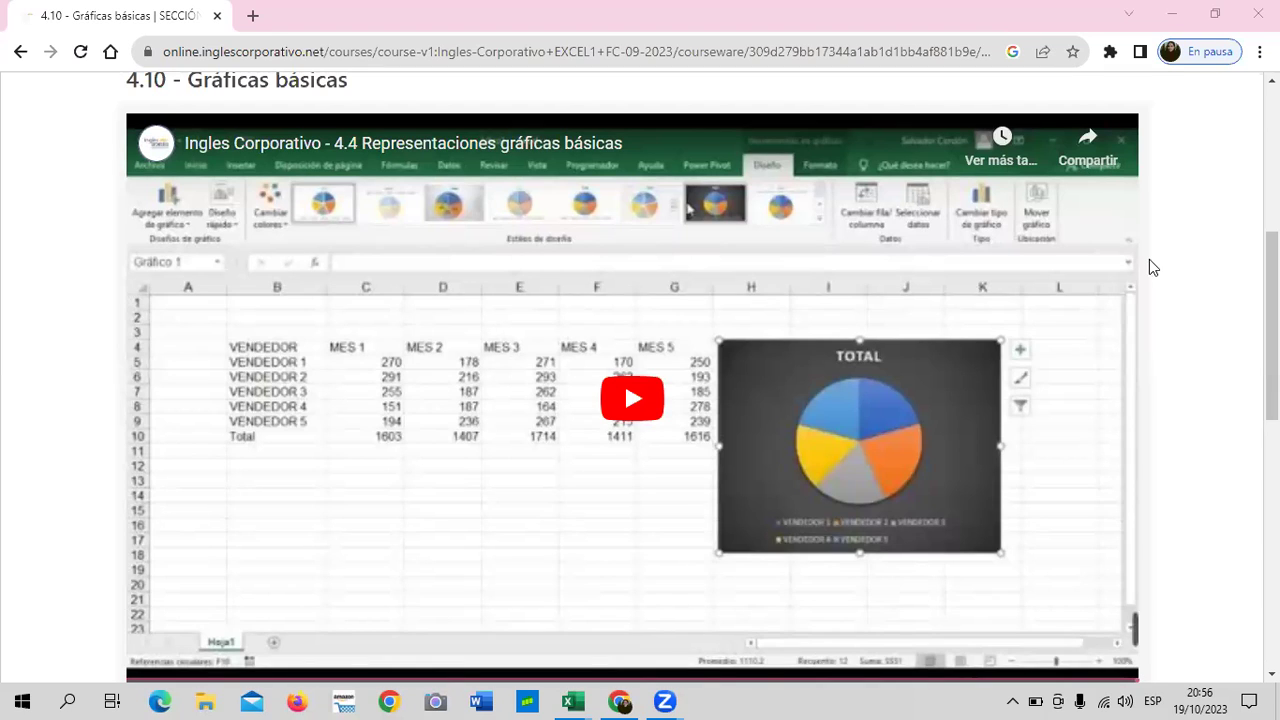
{"action": "scroll", "coordinate": [1000, 180], "scroll_direction": "up", "scroll_amount": 2}
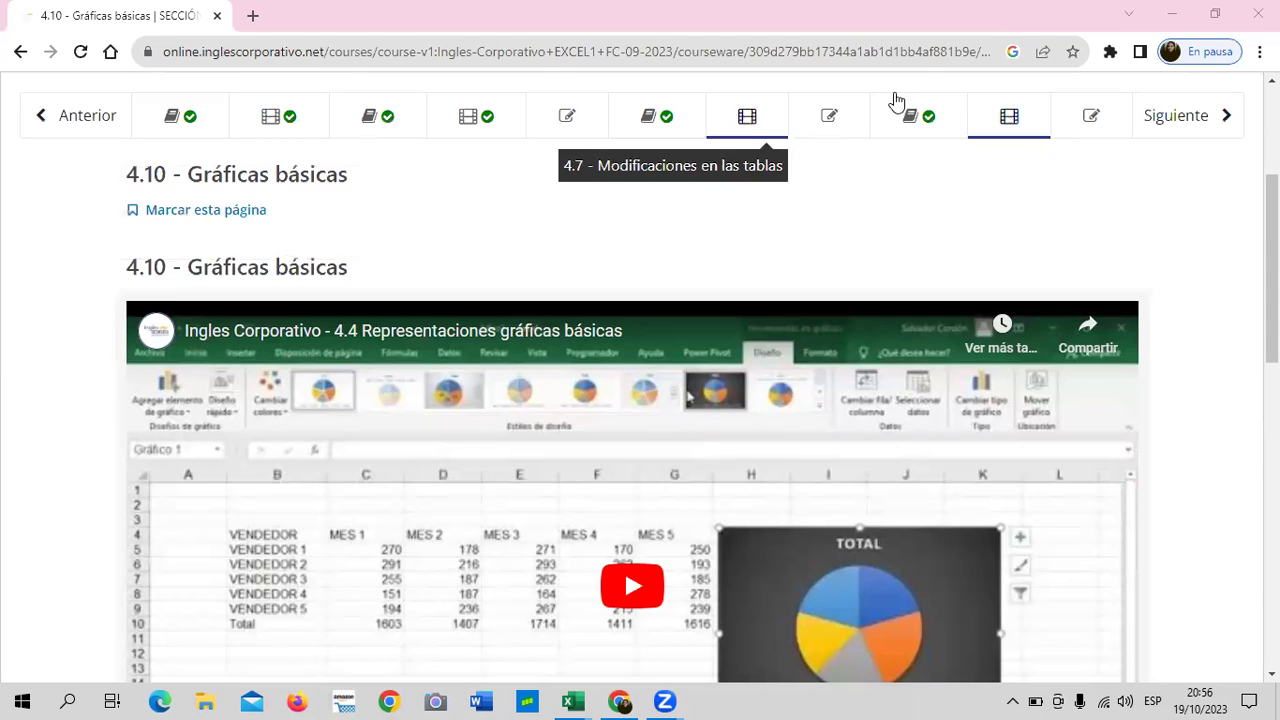
{"action": "scroll", "coordinate": [24, 180], "scroll_direction": "up", "scroll_amount": 2}
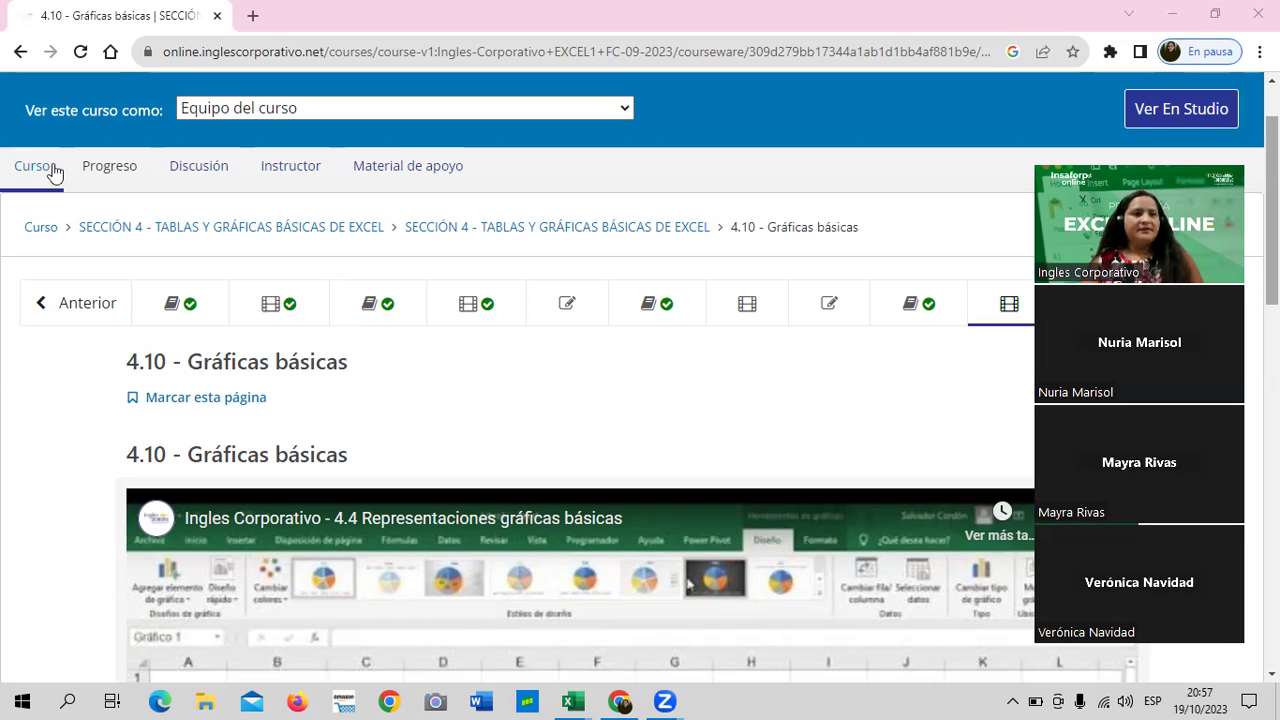
Step: View the EXCEL1 Progreso page and its grade chart with the 80% pass line
{"action": "left_click", "coordinate": [98, 168]}
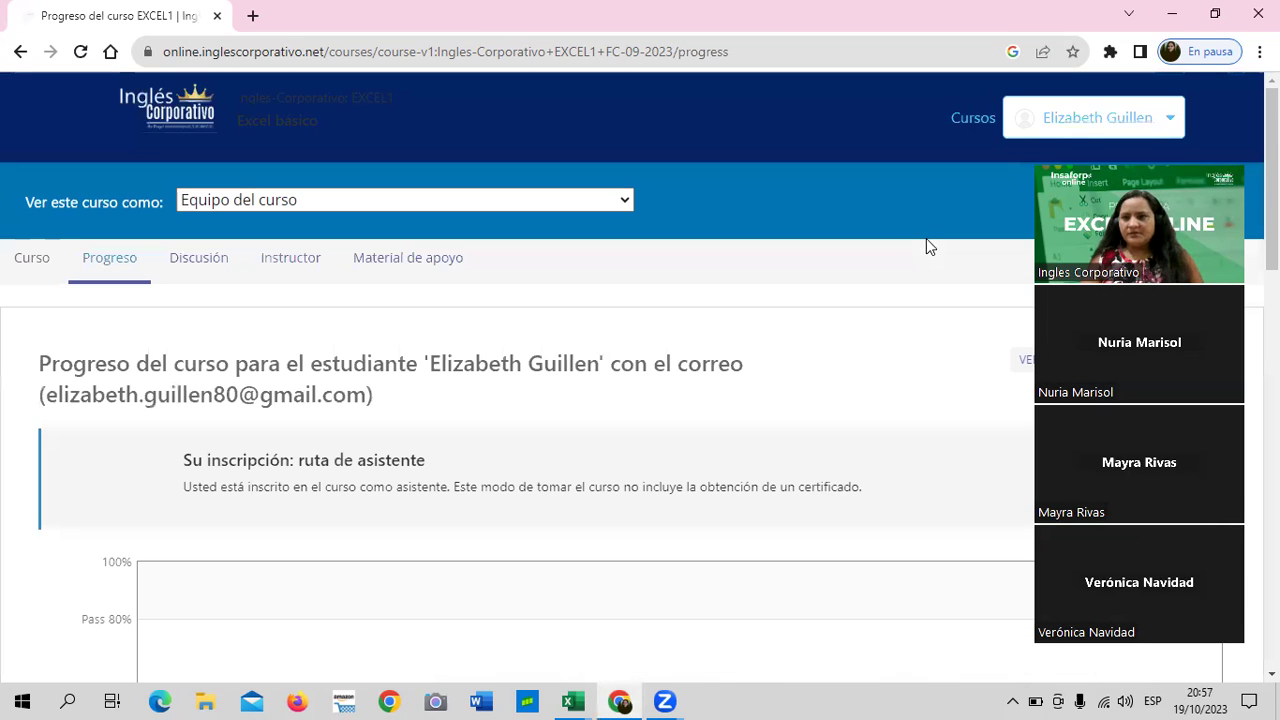
{"action": "scroll", "coordinate": [506, 430], "scroll_direction": "down", "scroll_amount": 1}
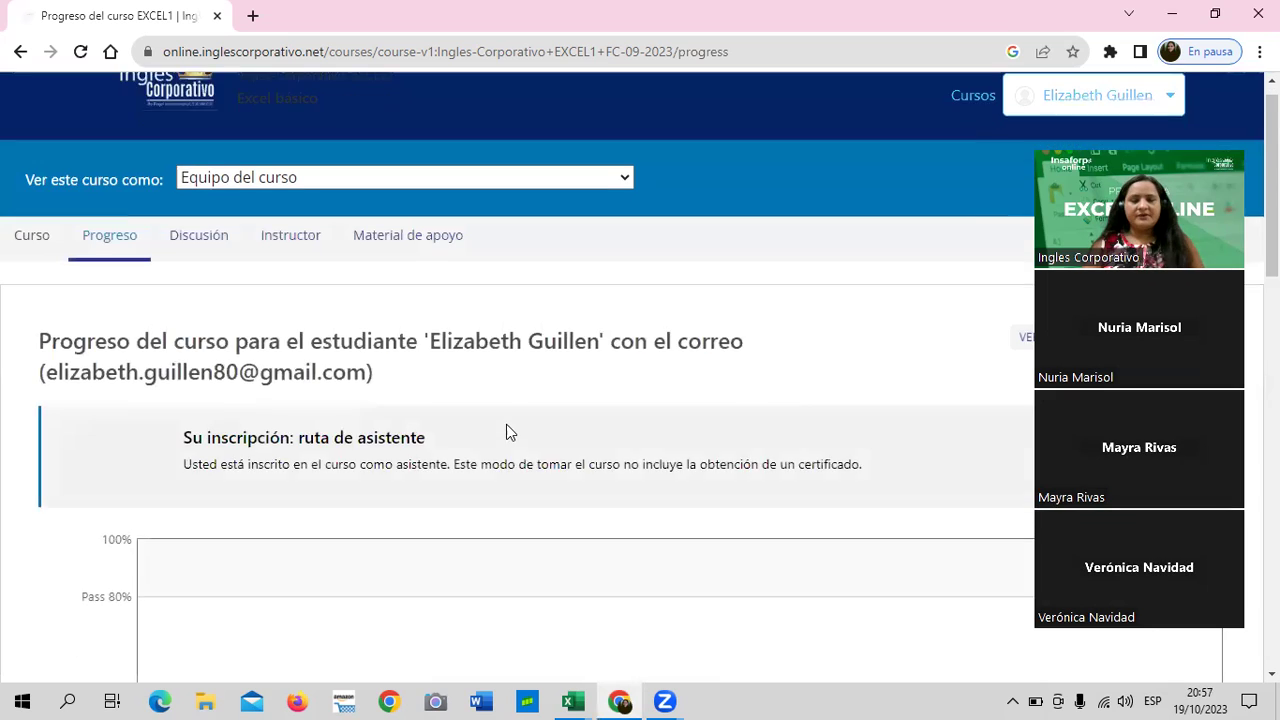
{"action": "scroll", "coordinate": [503, 431], "scroll_direction": "down", "scroll_amount": 2}
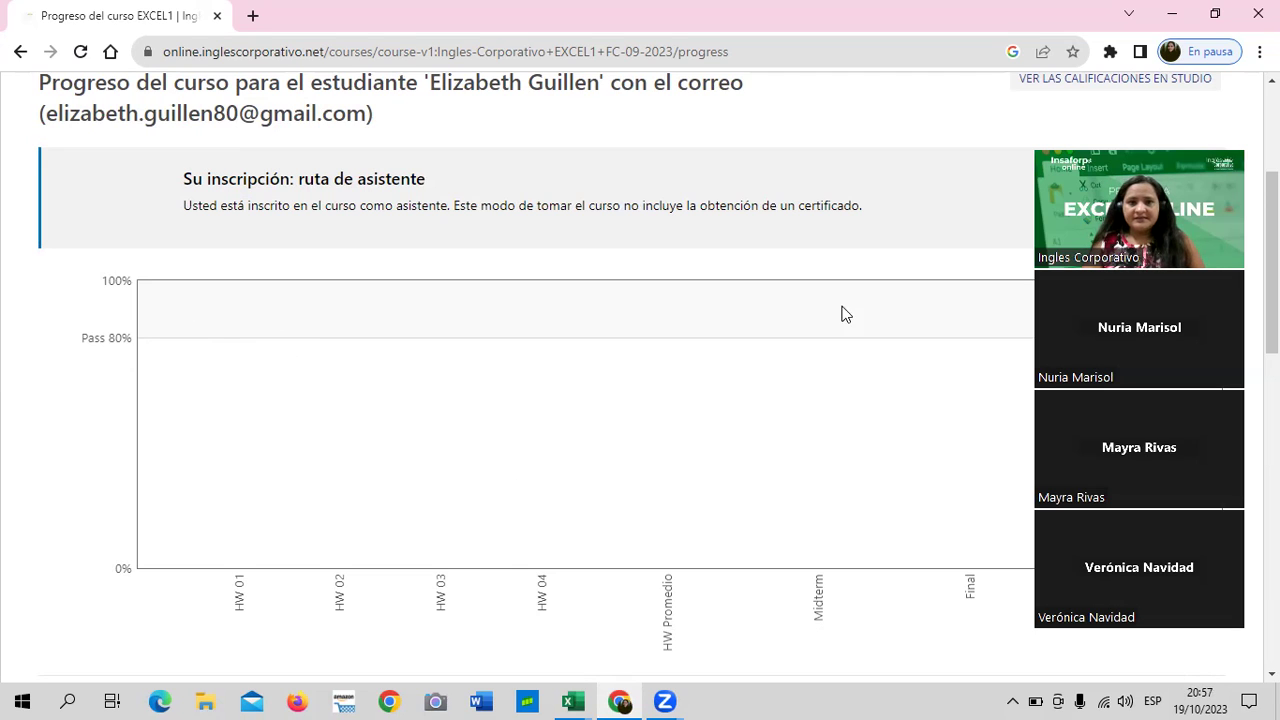
{"action": "scroll", "coordinate": [660, 423], "scroll_direction": "up", "scroll_amount": 3}
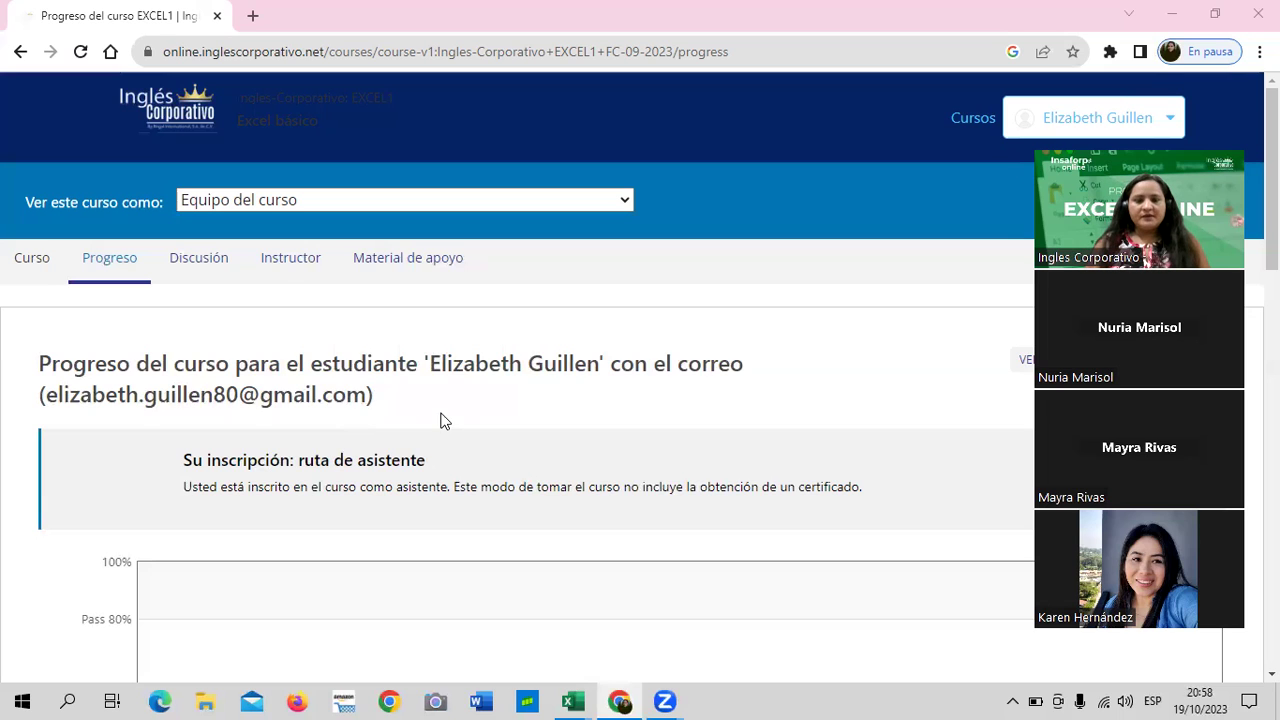
{"action": "scroll", "coordinate": [441, 422], "scroll_direction": "down", "scroll_amount": 2}
{"action": "scroll", "coordinate": [441, 422], "scroll_direction": "down", "scroll_amount": 1}
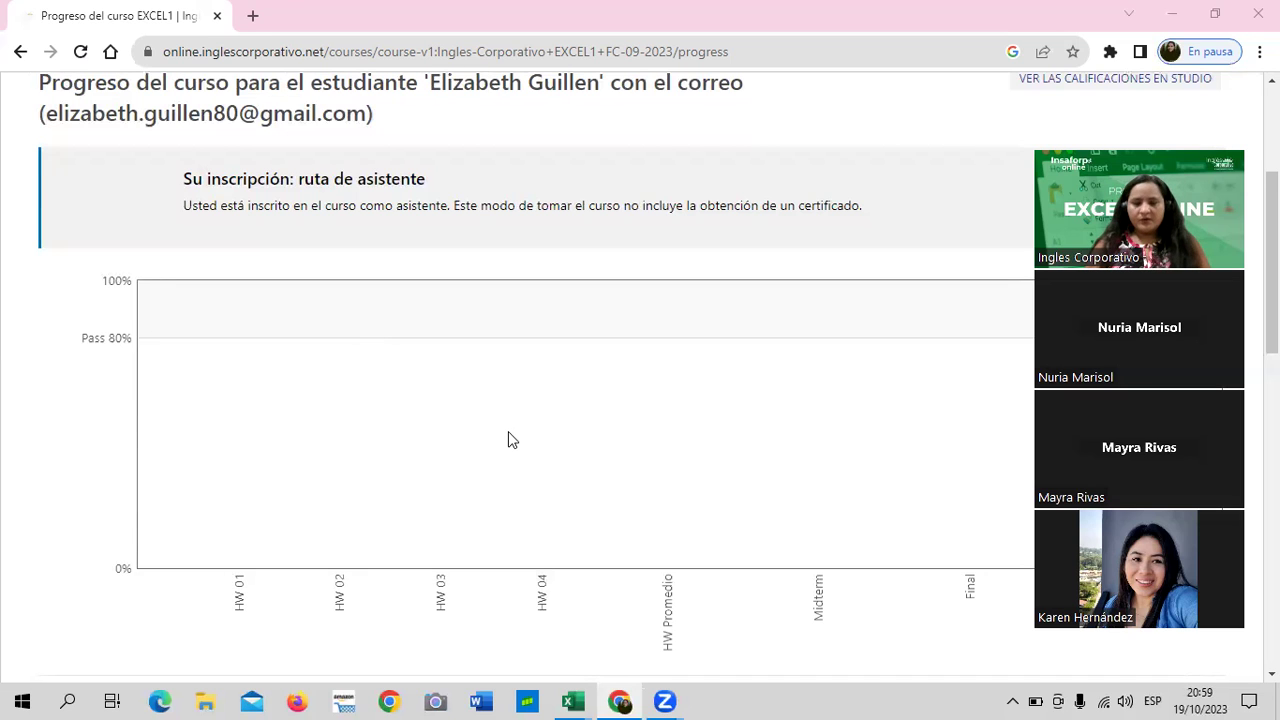
{"action": "scroll", "coordinate": [506, 437], "scroll_direction": "up", "scroll_amount": 1}
{"action": "scroll", "coordinate": [380, 440], "scroll_direction": "down", "scroll_amount": 2}
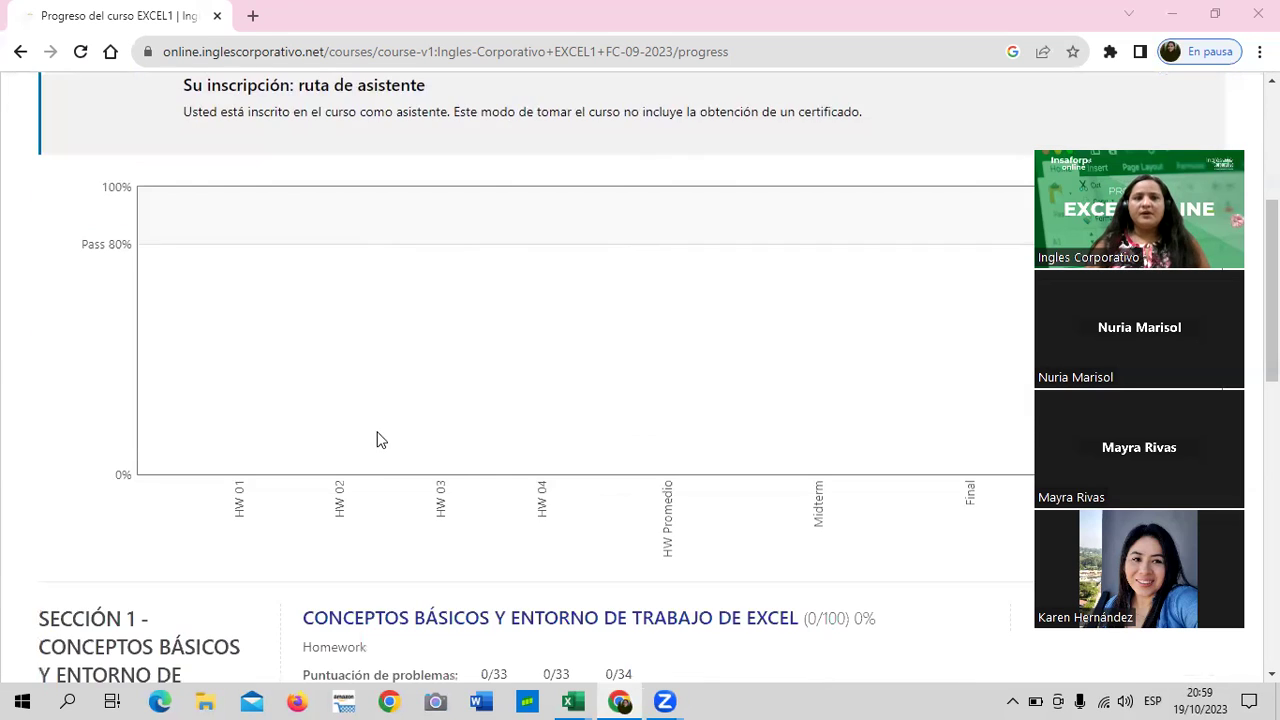
{"action": "scroll", "coordinate": [376, 436], "scroll_direction": "up", "scroll_amount": 1}
{"action": "scroll", "coordinate": [357, 371], "scroll_direction": "up", "scroll_amount": 3}
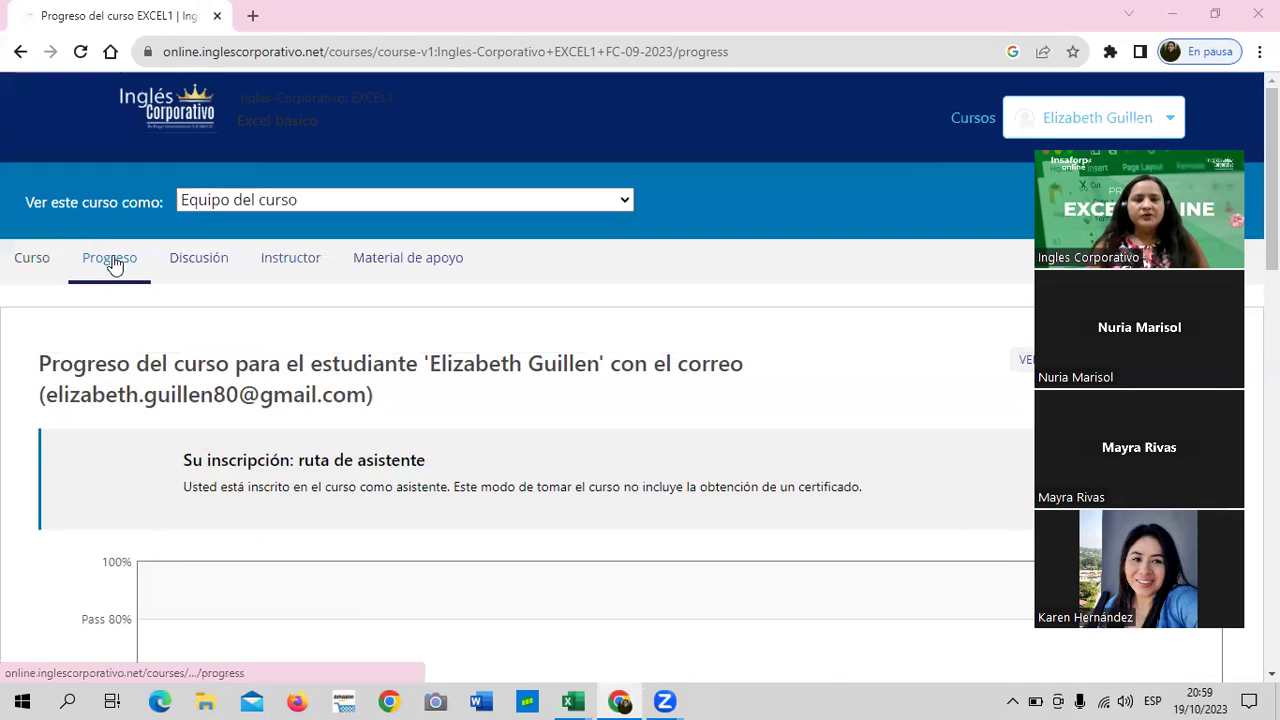
{"action": "scroll", "coordinate": [501, 540], "scroll_direction": "down", "scroll_amount": 2}
{"action": "scroll", "coordinate": [497, 538], "scroll_direction": "down", "scroll_amount": 1}
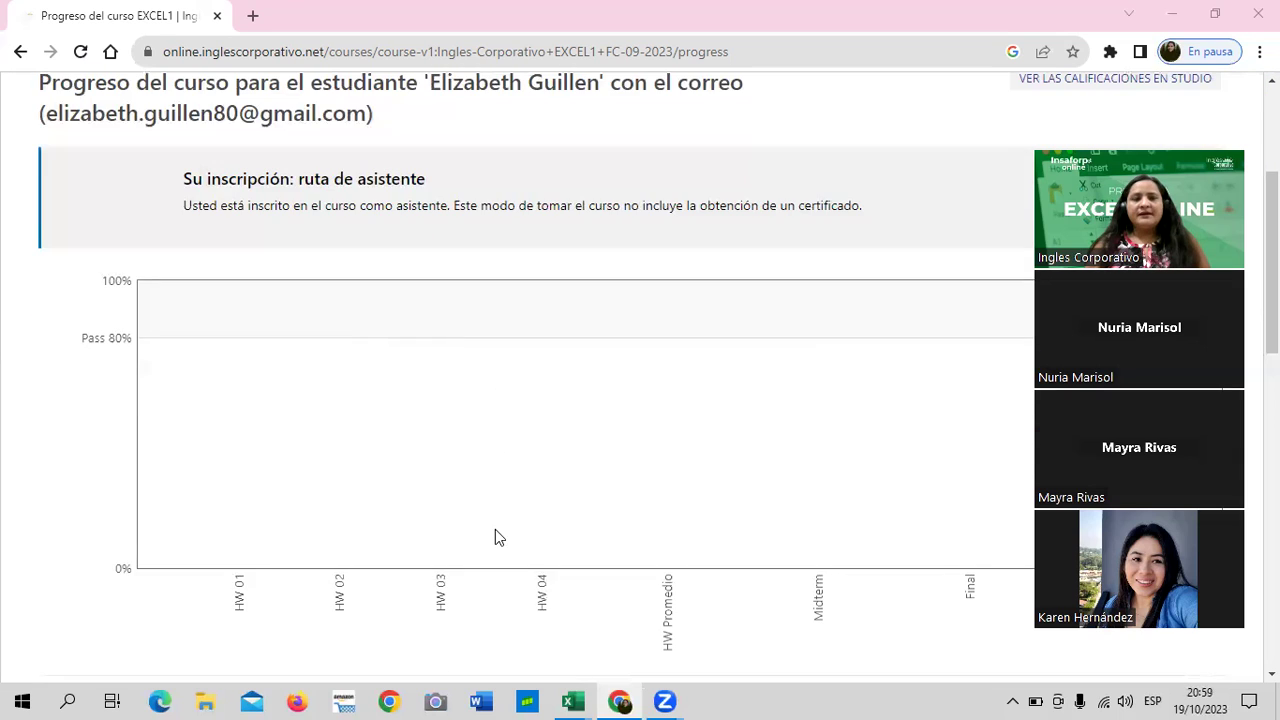